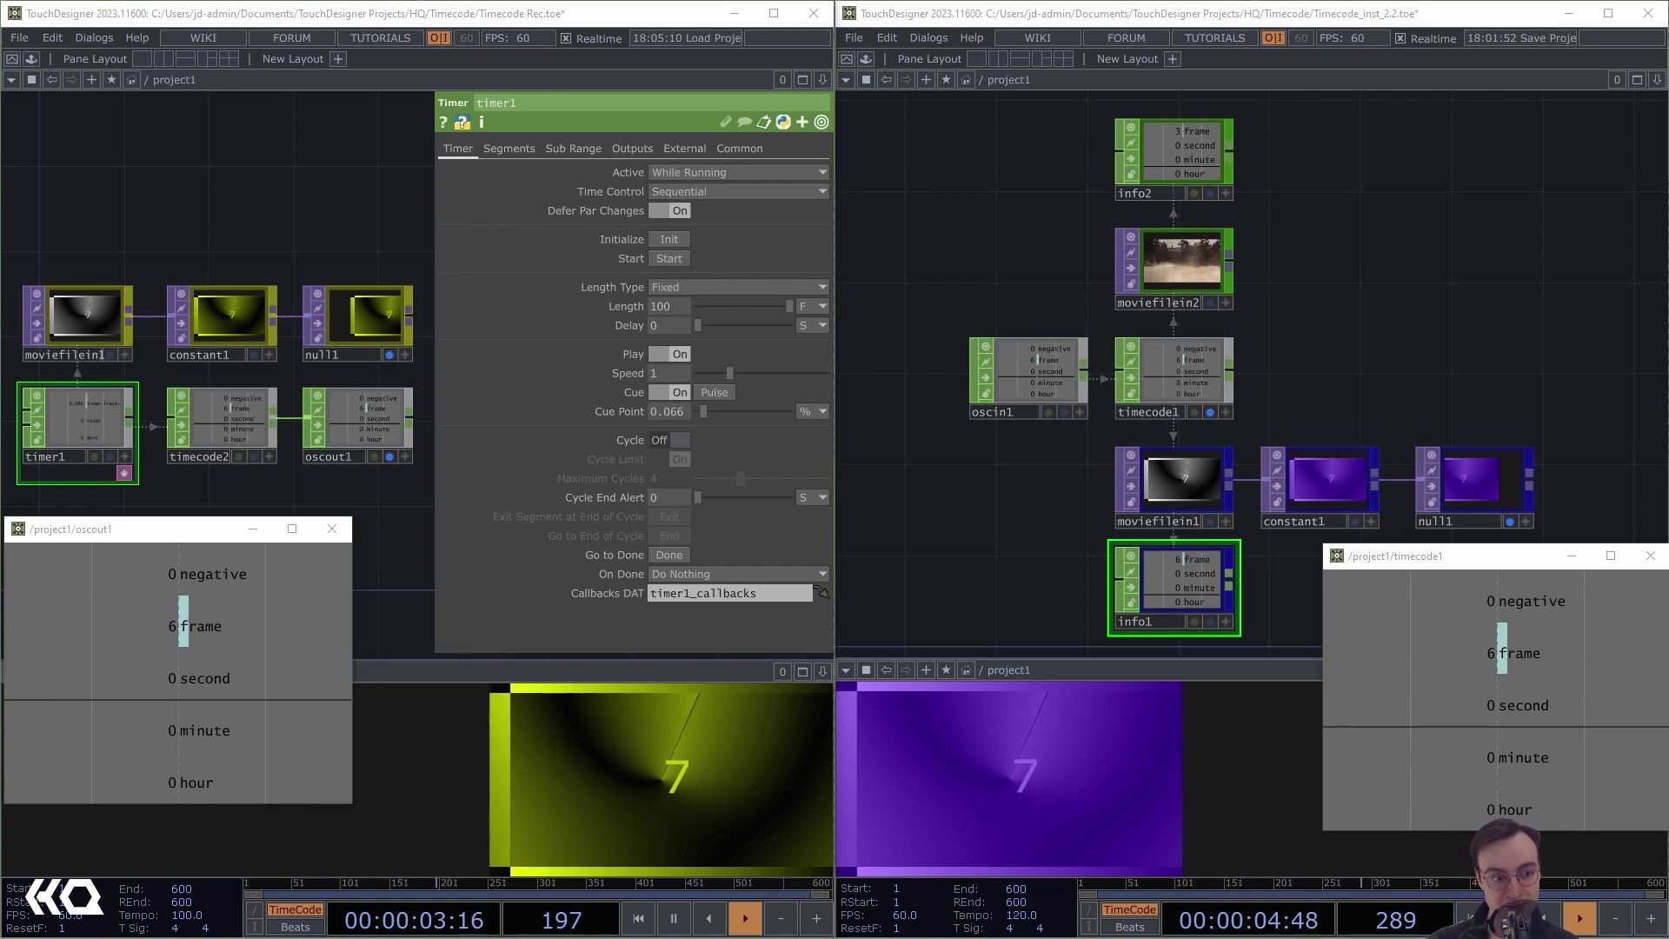
Scrub the Cue Point of timer1 forward in the Timecode Rec project
left_click(777, 438)
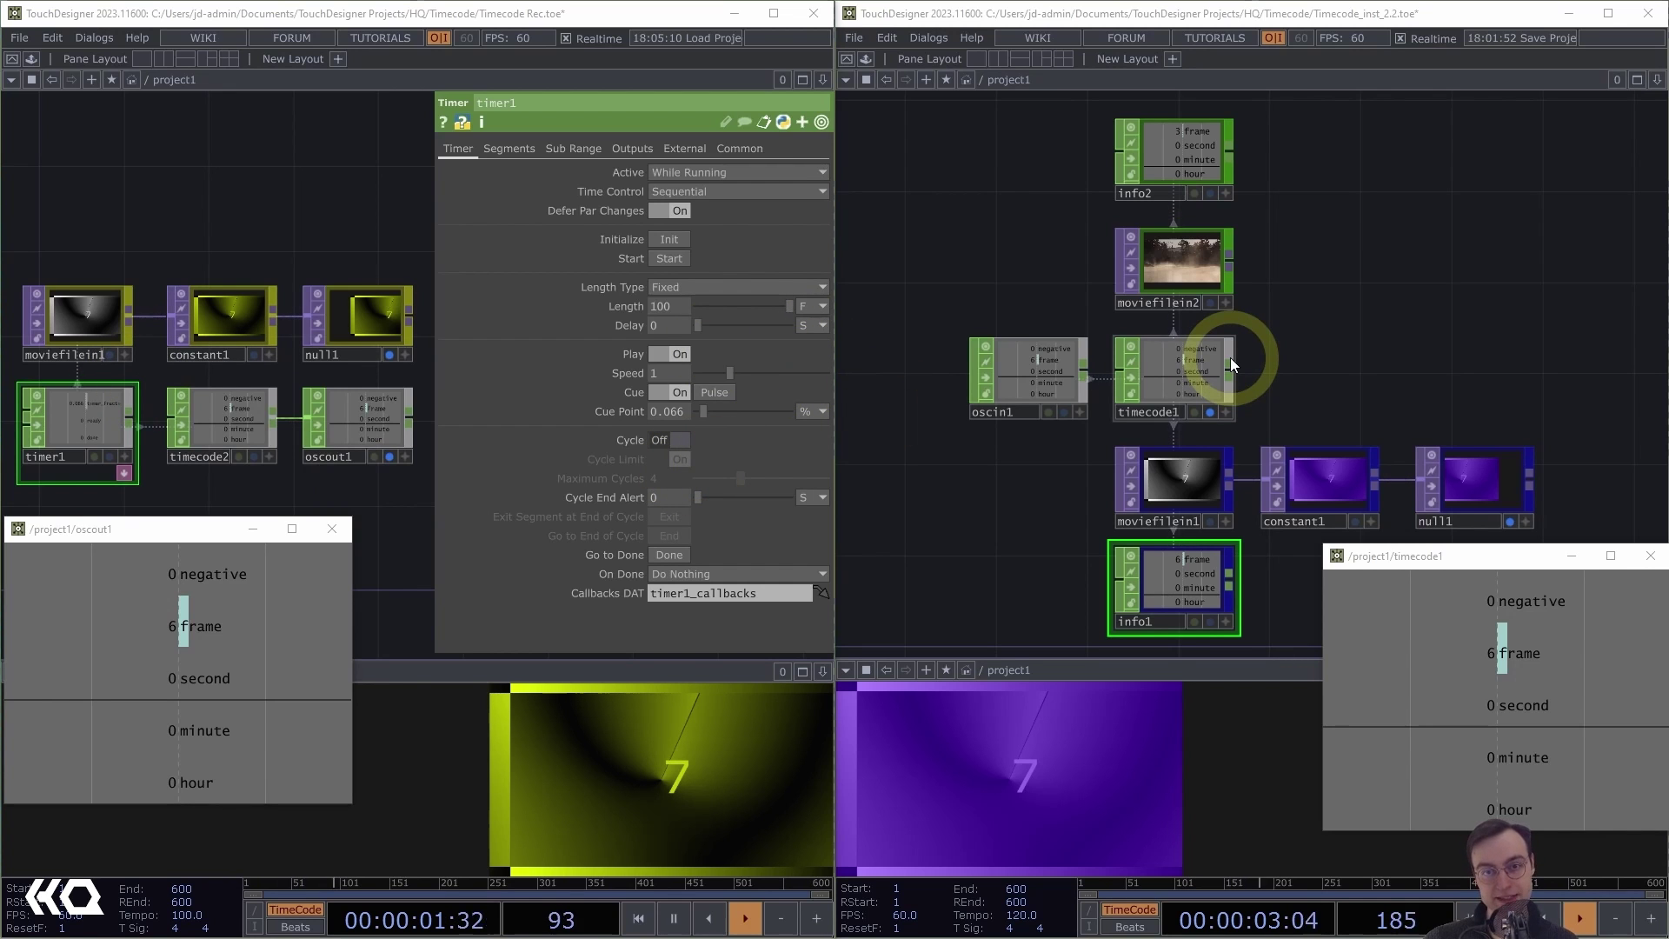
left_click_drag(738, 411, 774, 411)
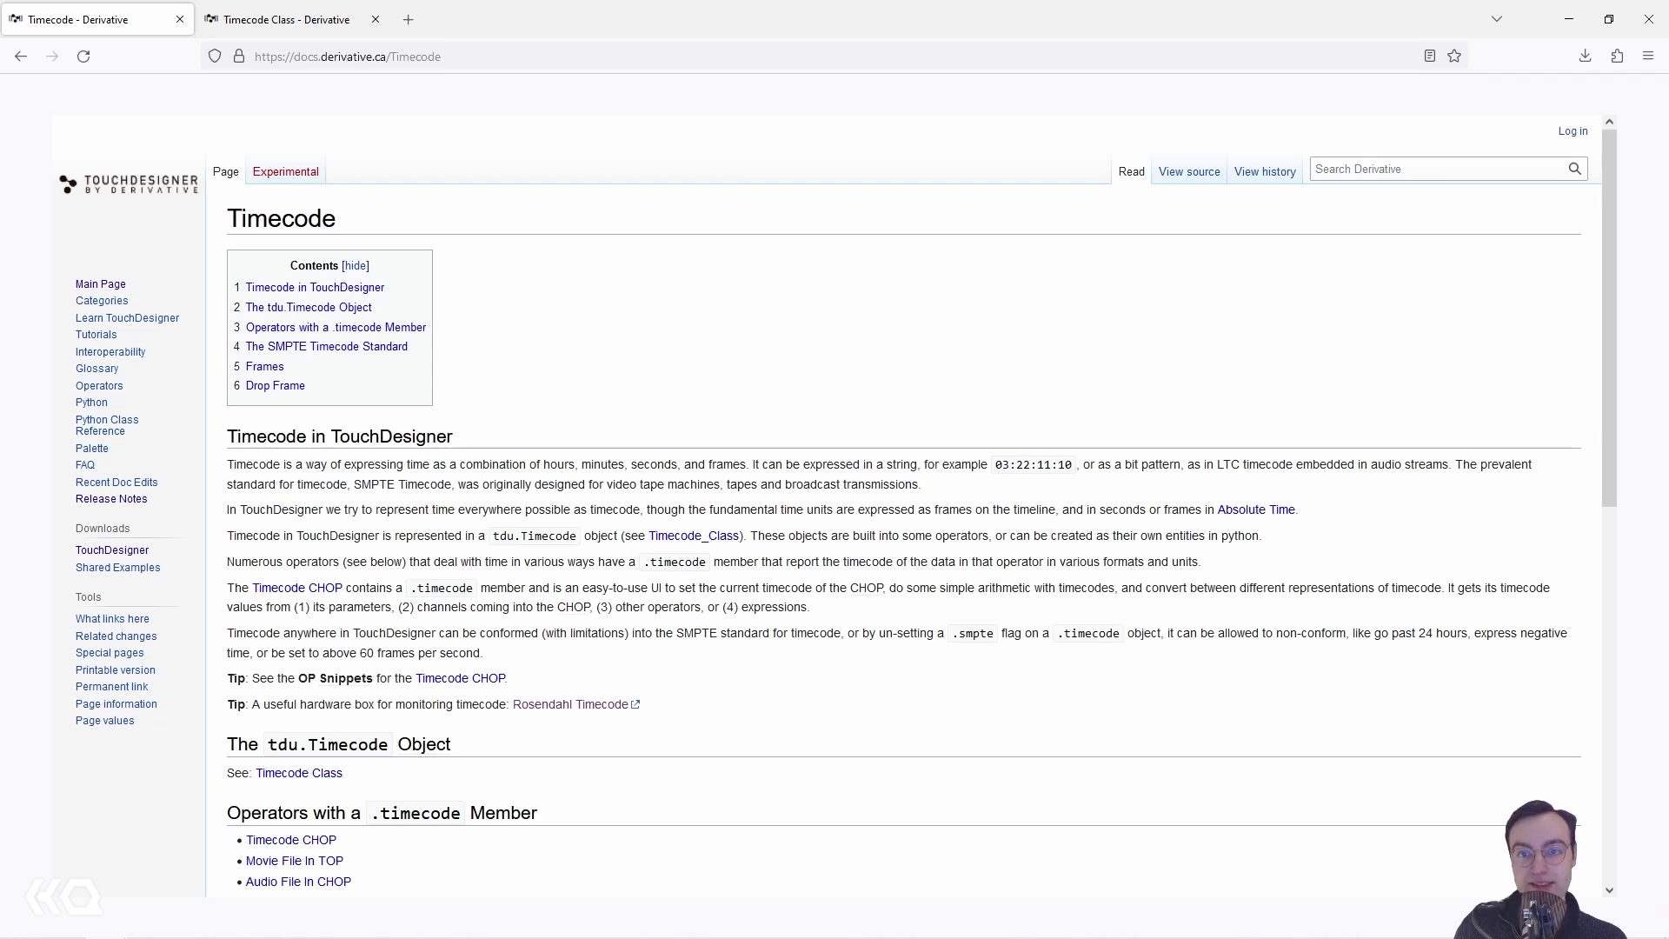
Go back to the TouchDesigner release notes in the browser and read the Timecode Tools section
left_click(17, 55)
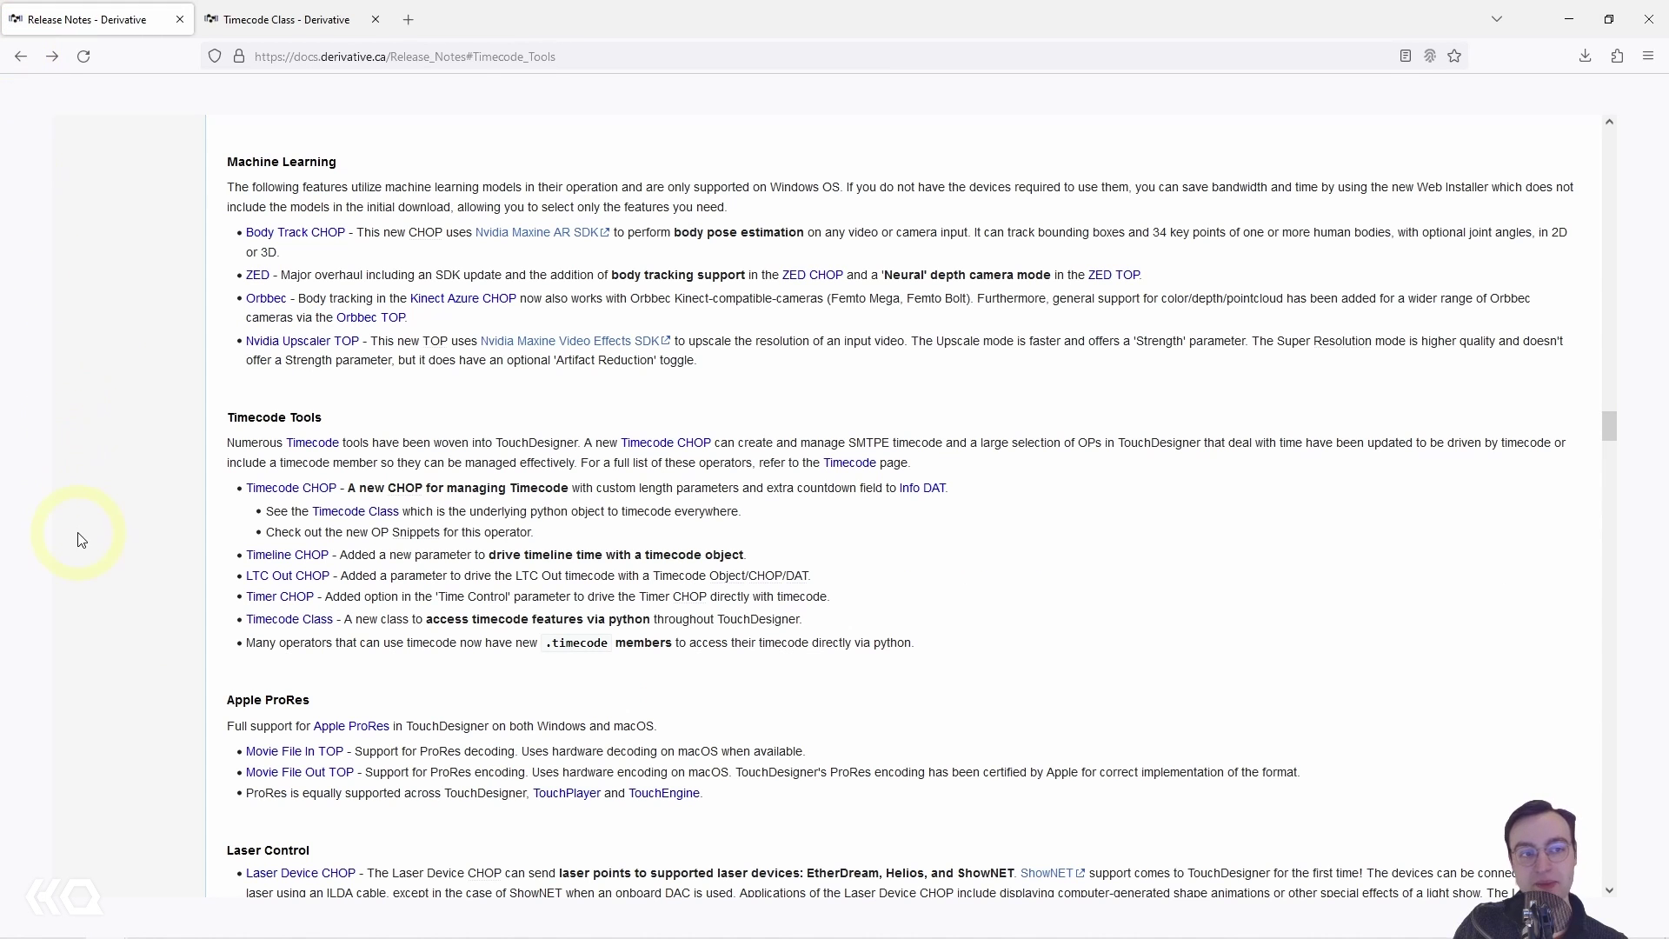
scroll(153, 541, "up", 5)
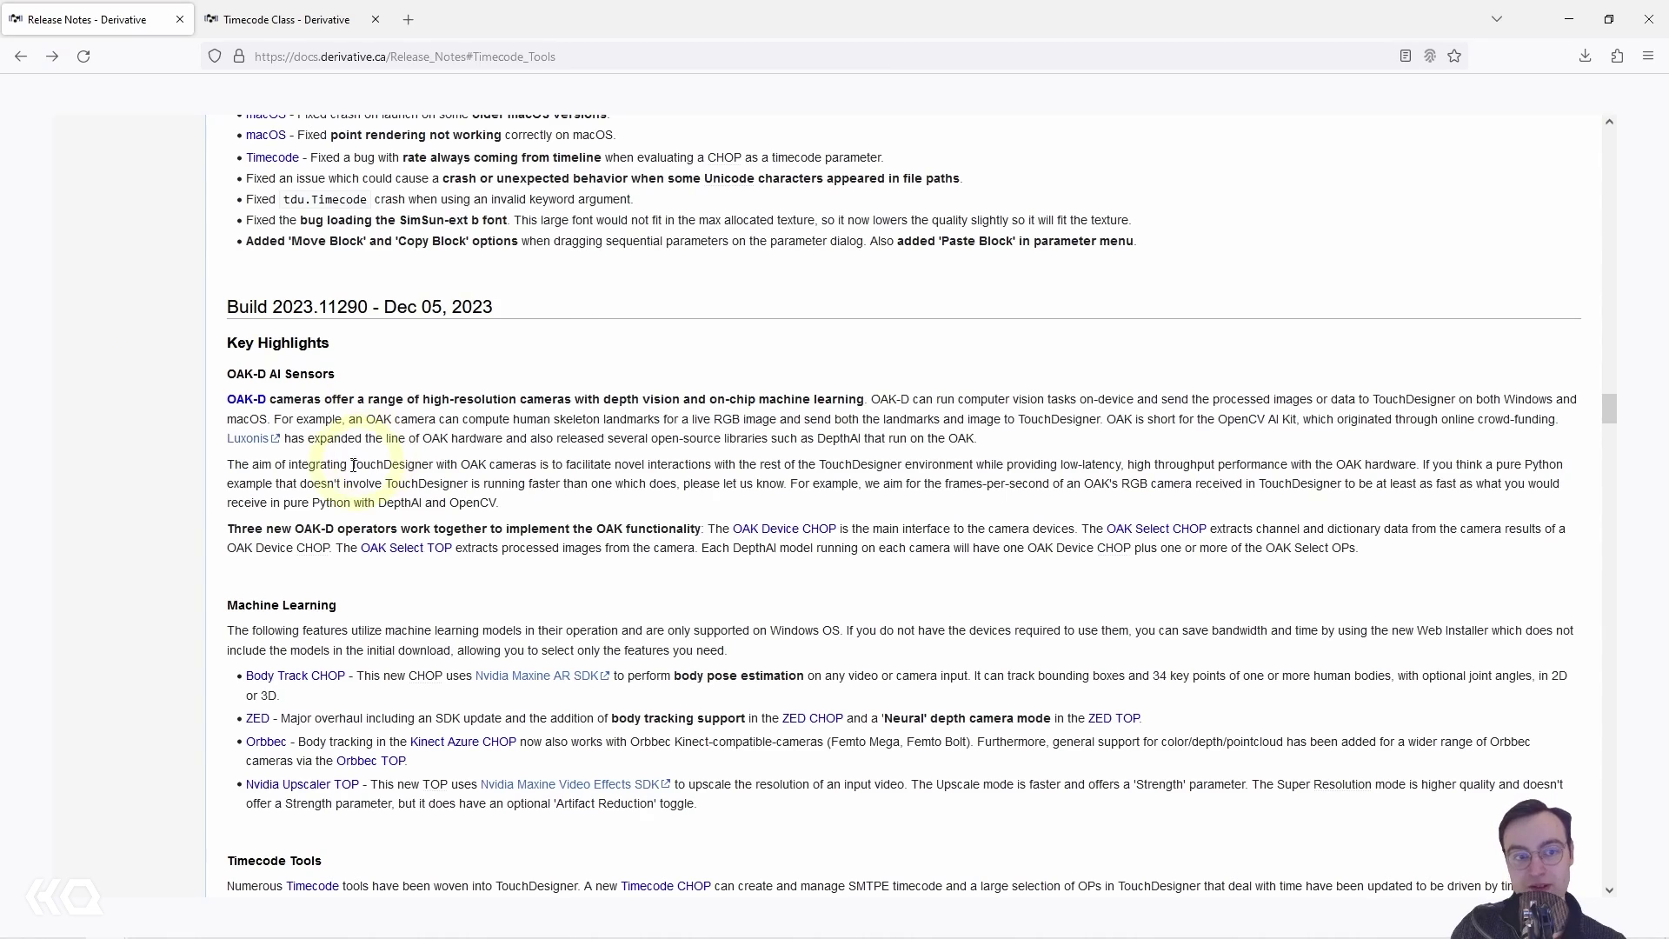
scroll(339, 501, "down", 4)
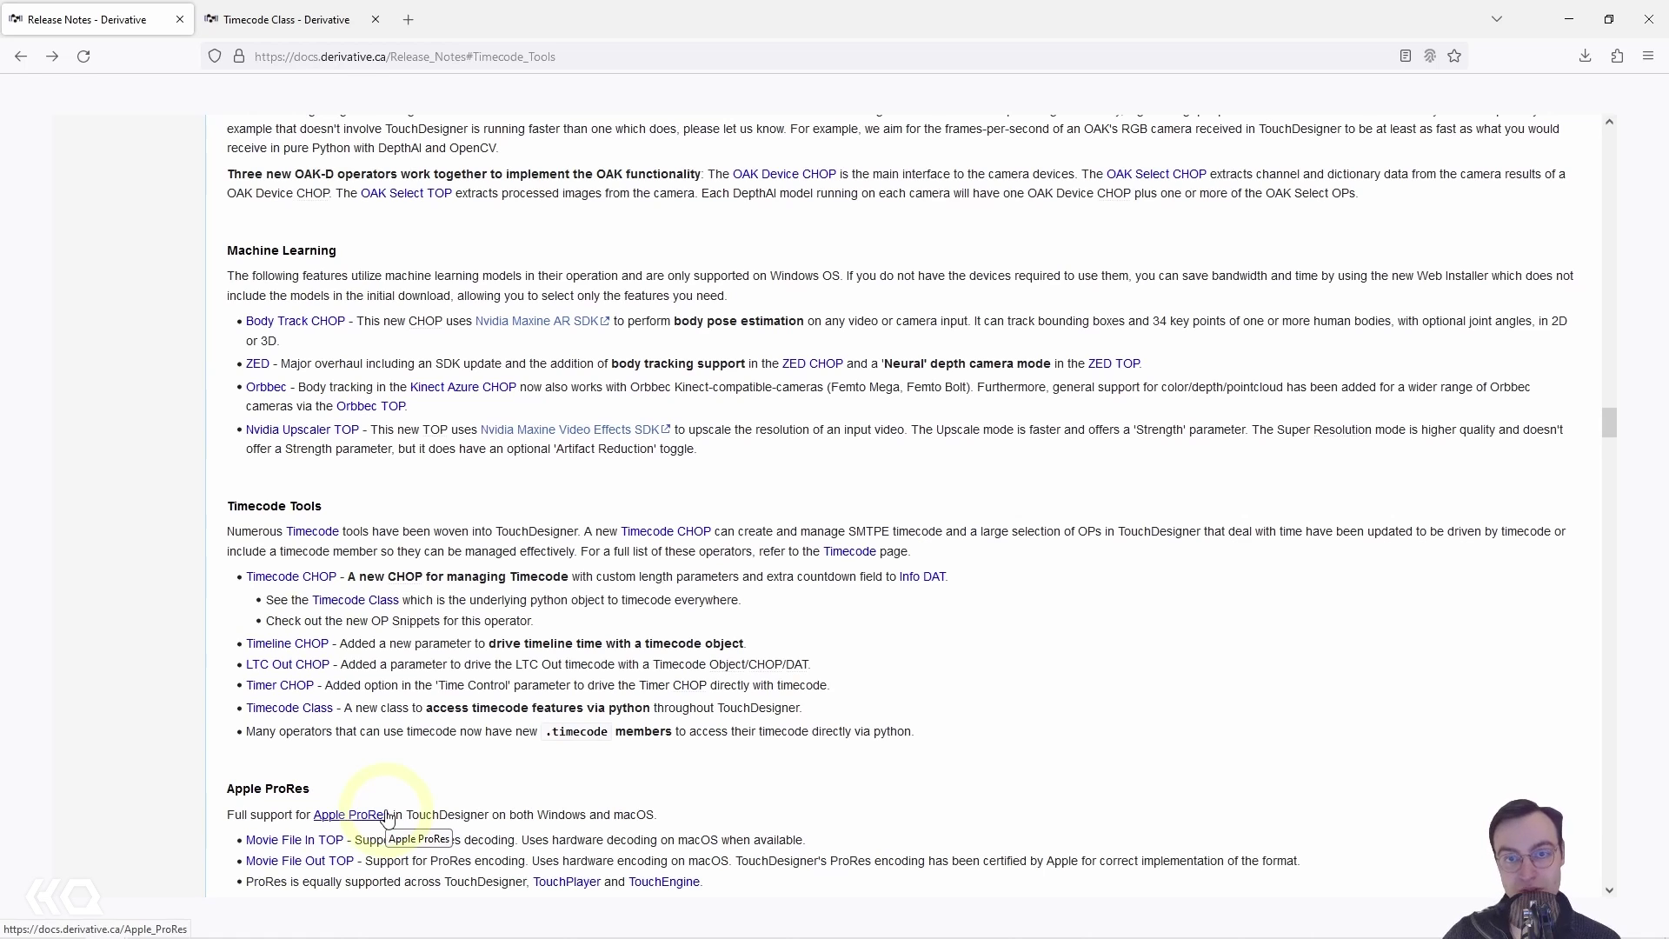
scroll(387, 817, "down", 1)
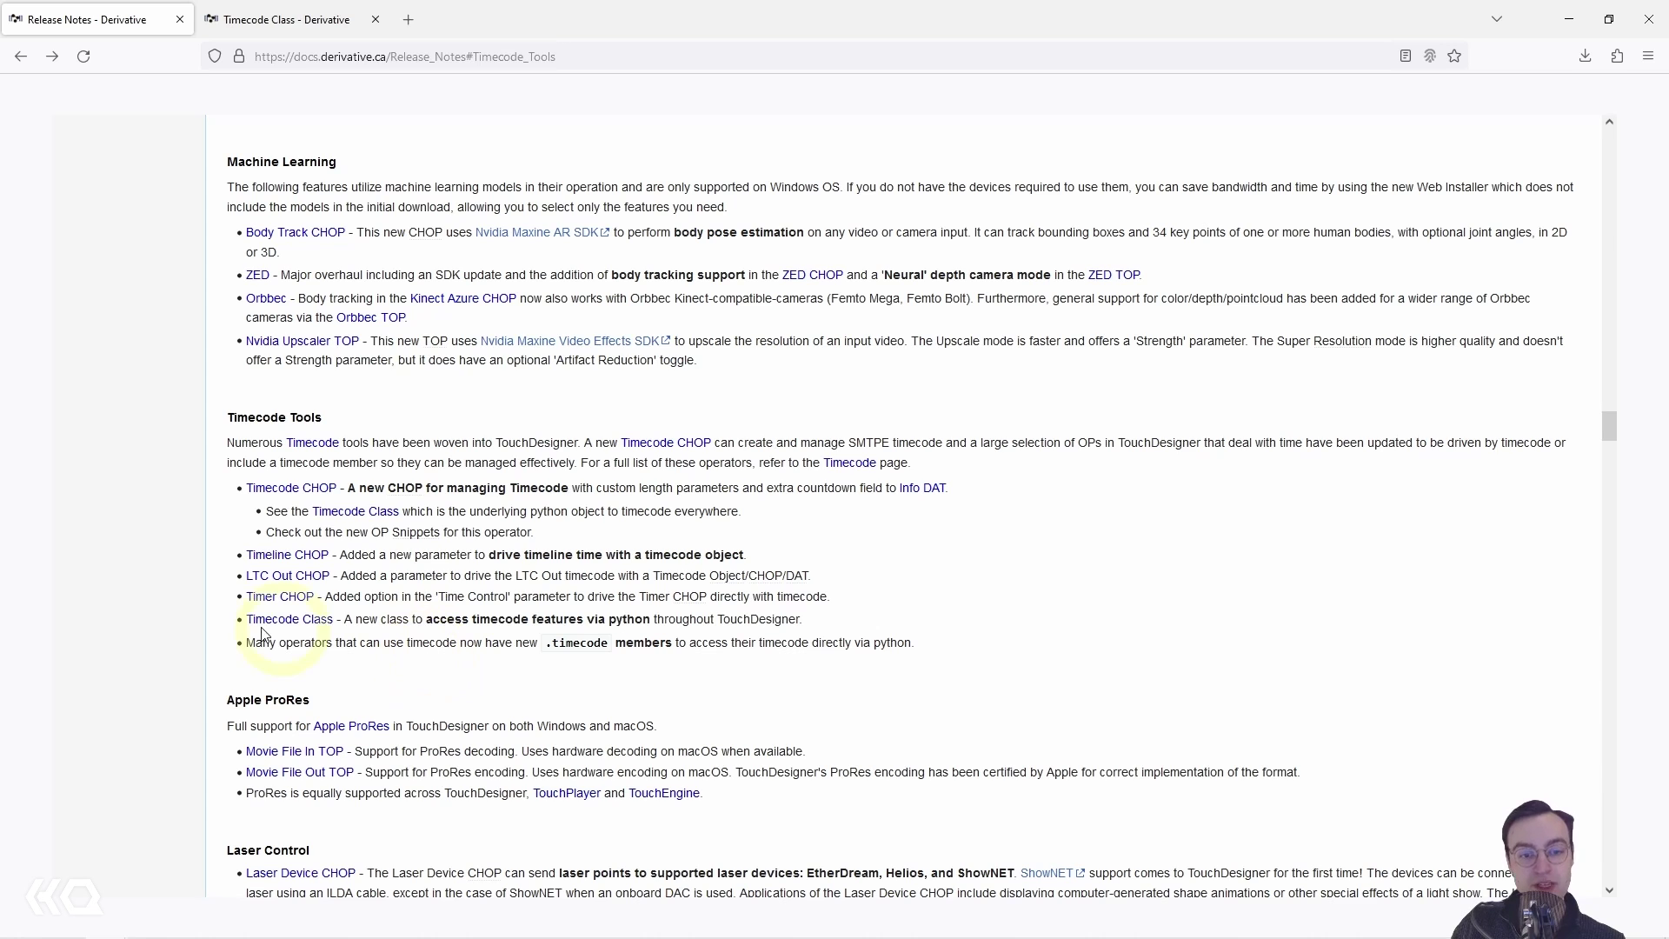
Open the Timecode Class page in its own tab, review its arguments and members, and close the Timecode Class tabs
middle_click(287, 620)
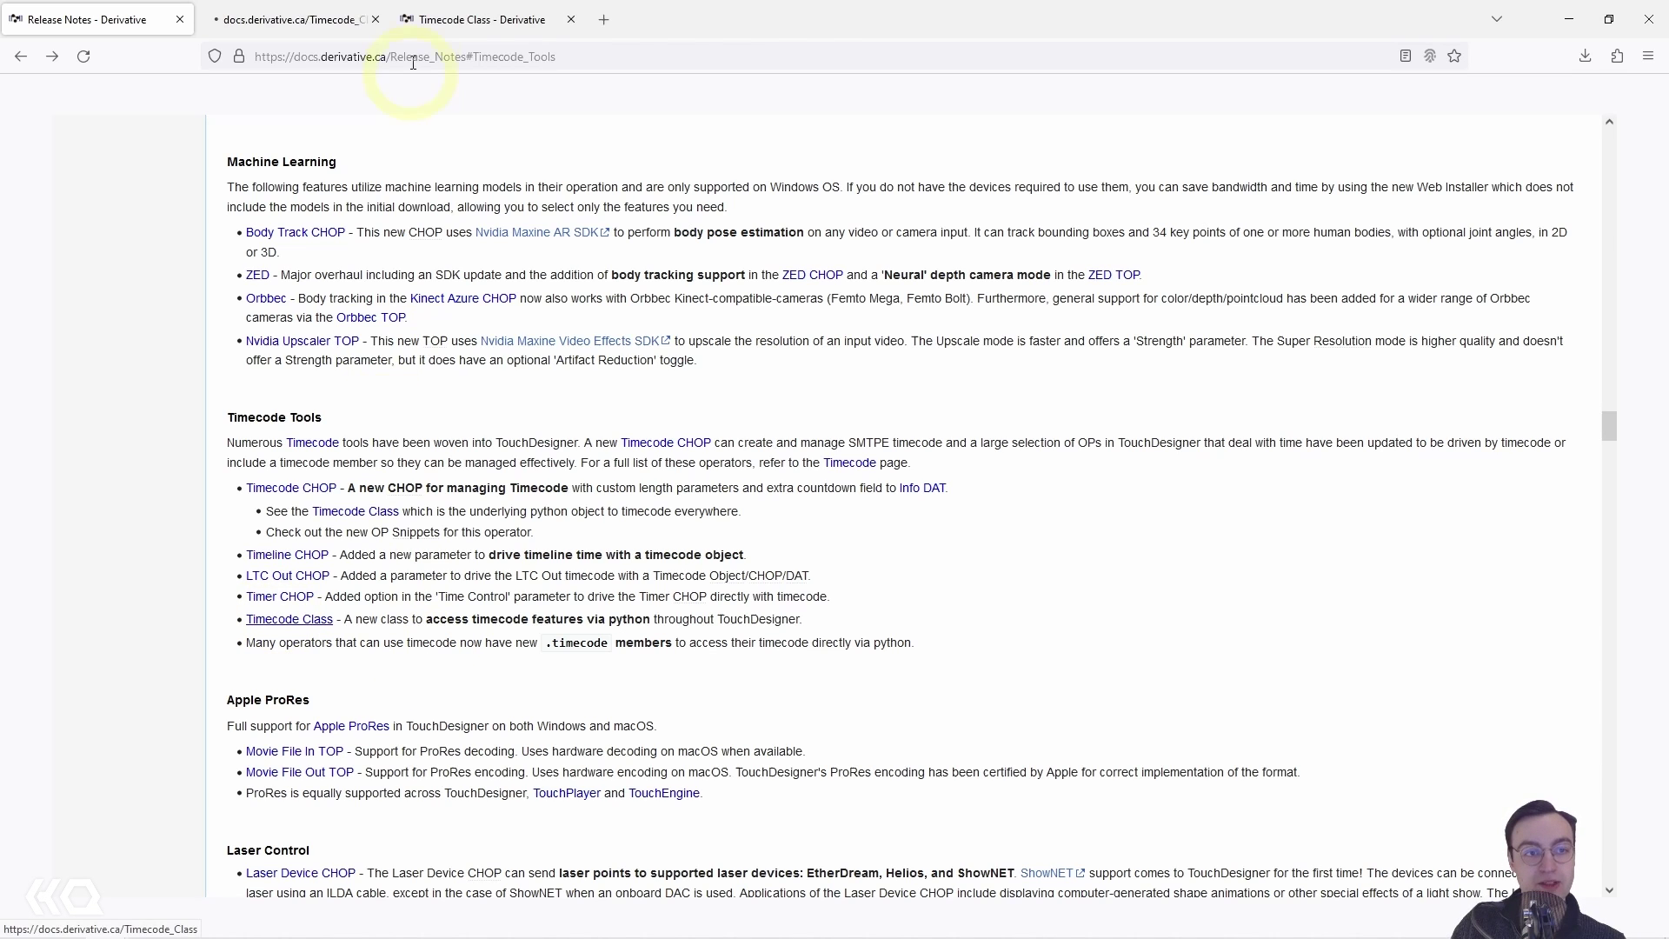
left_click(328, 26)
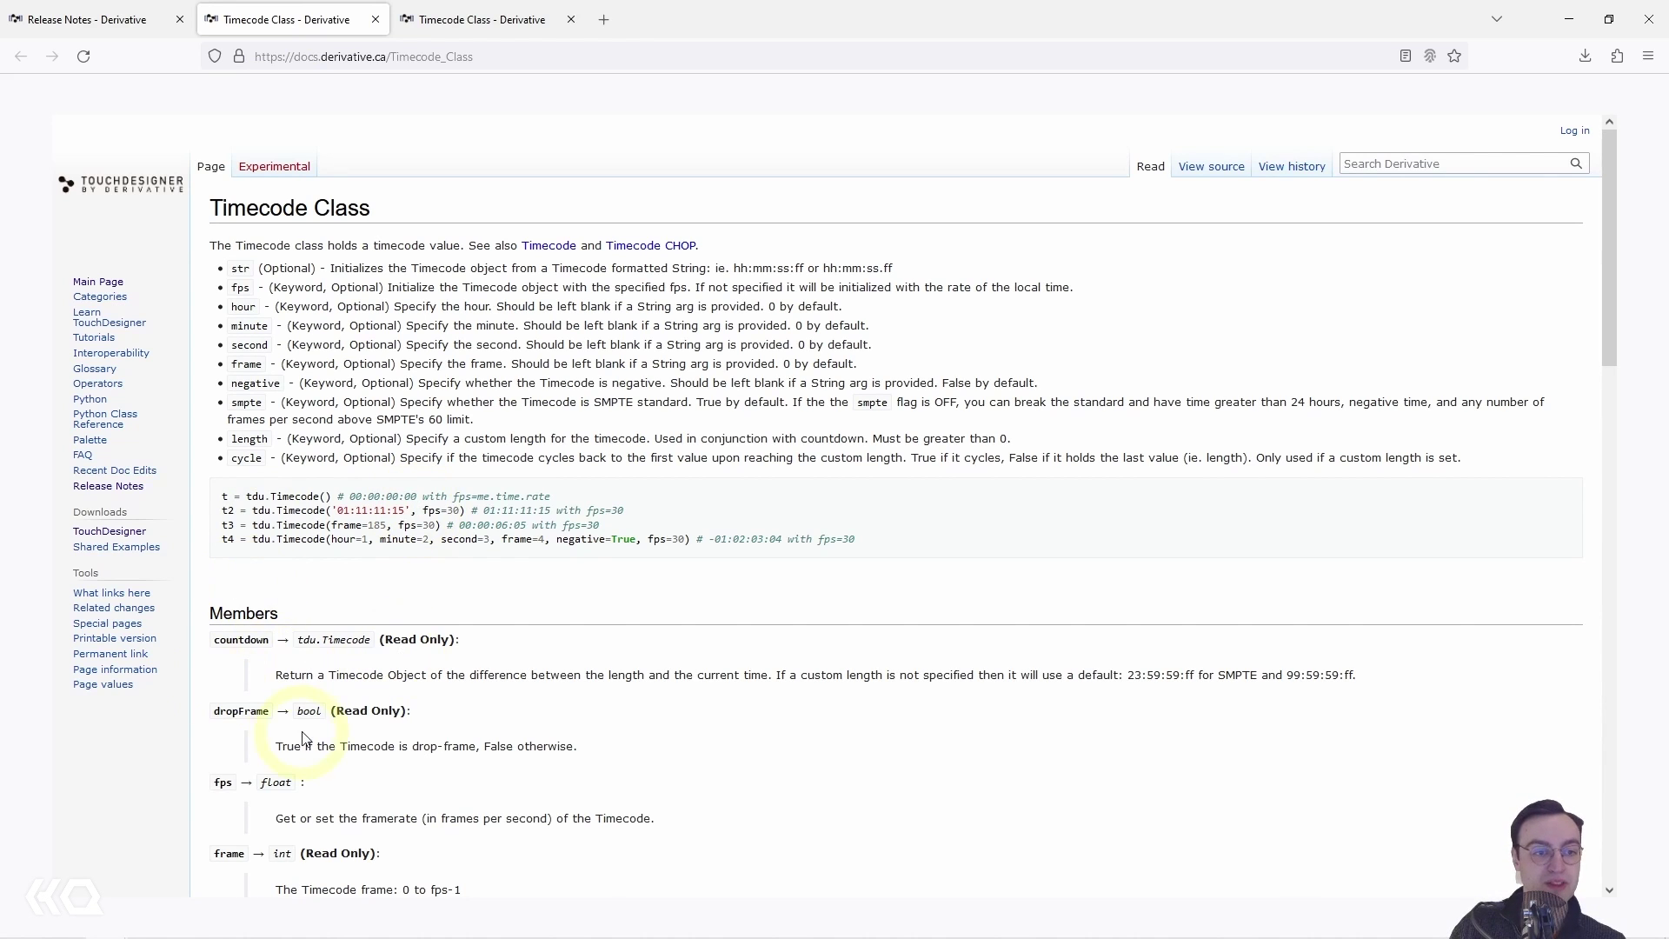
scroll(303, 737, "down", 4)
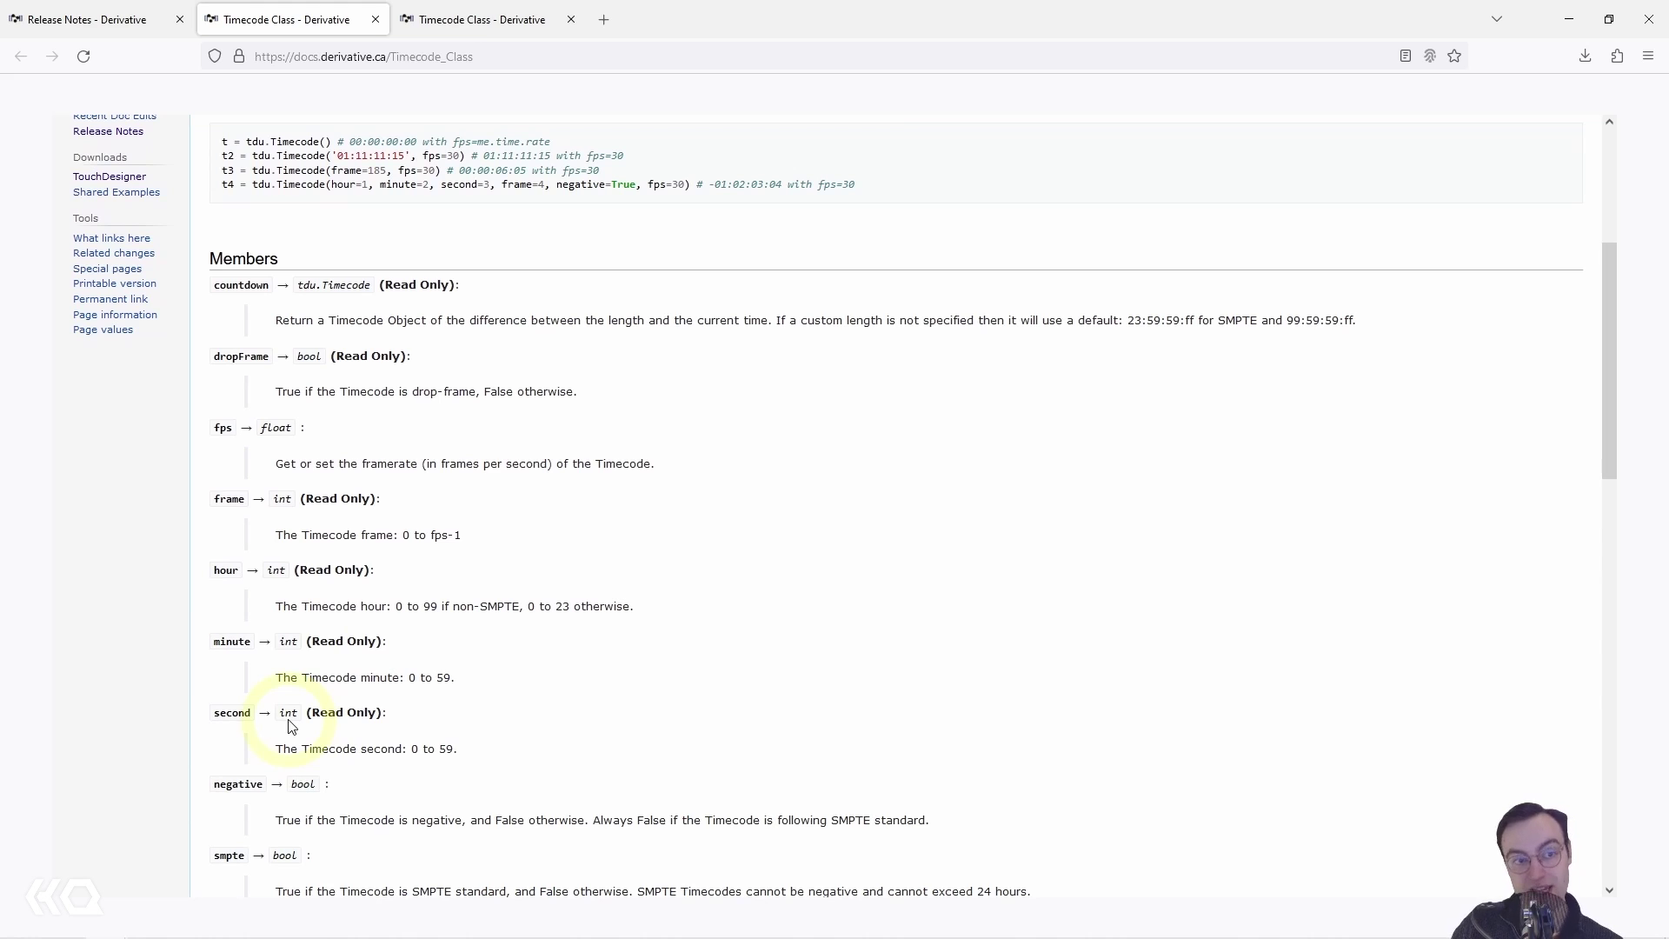
scroll(299, 695, "up", 4)
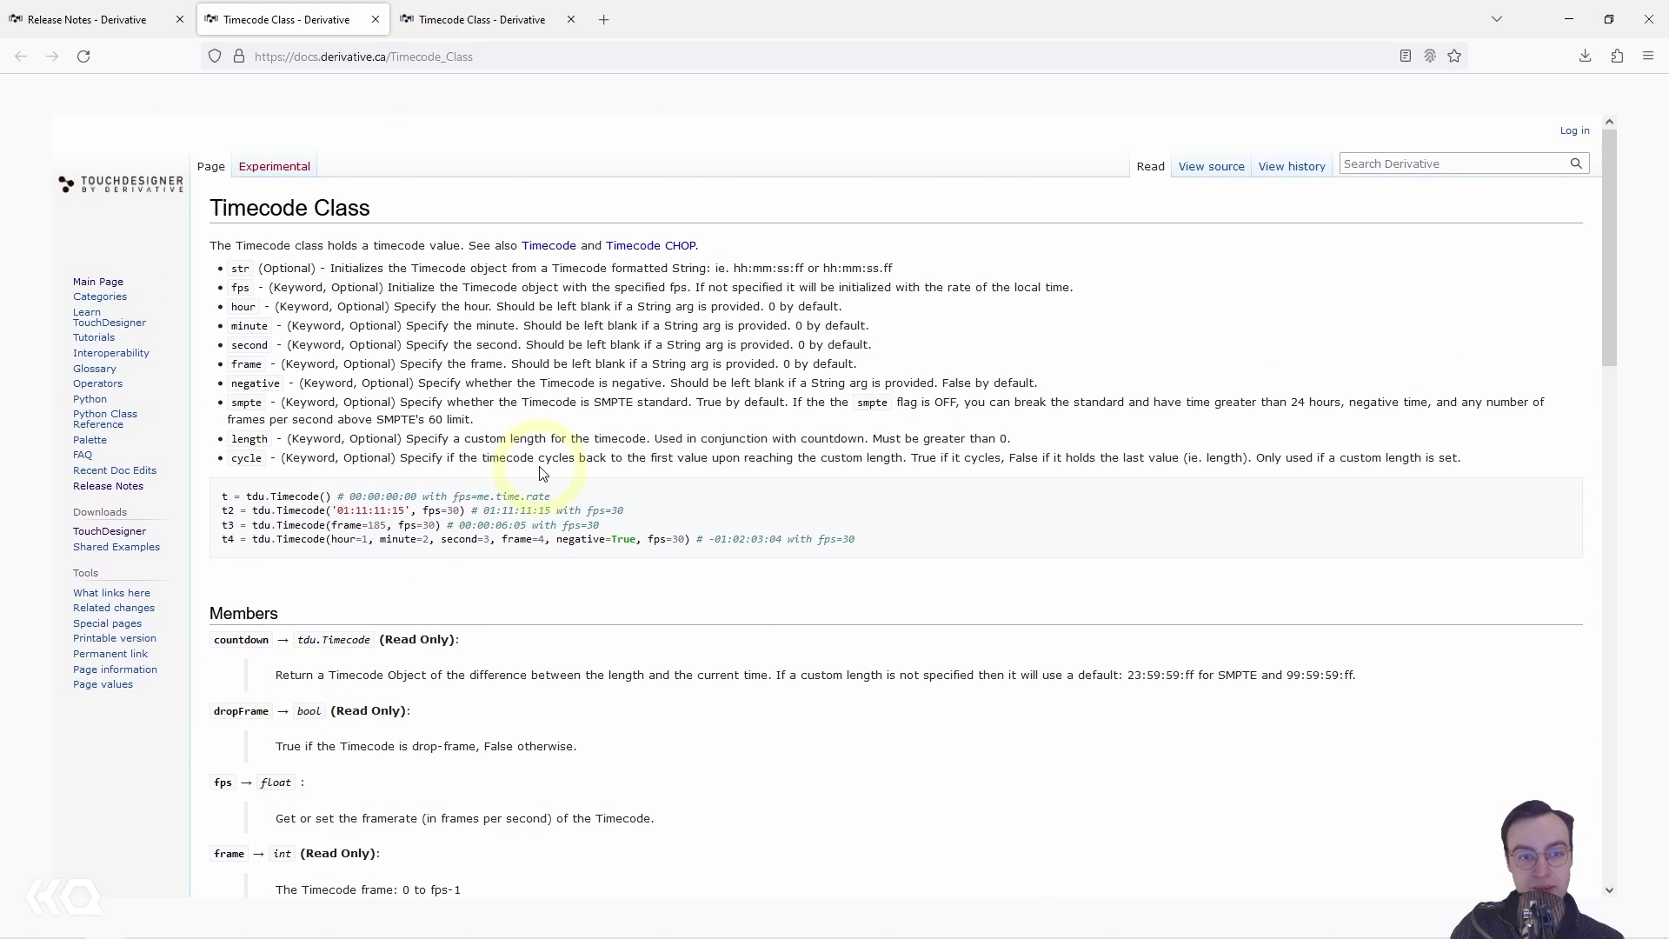
key("ctrl+w")
key("ctrl+w")
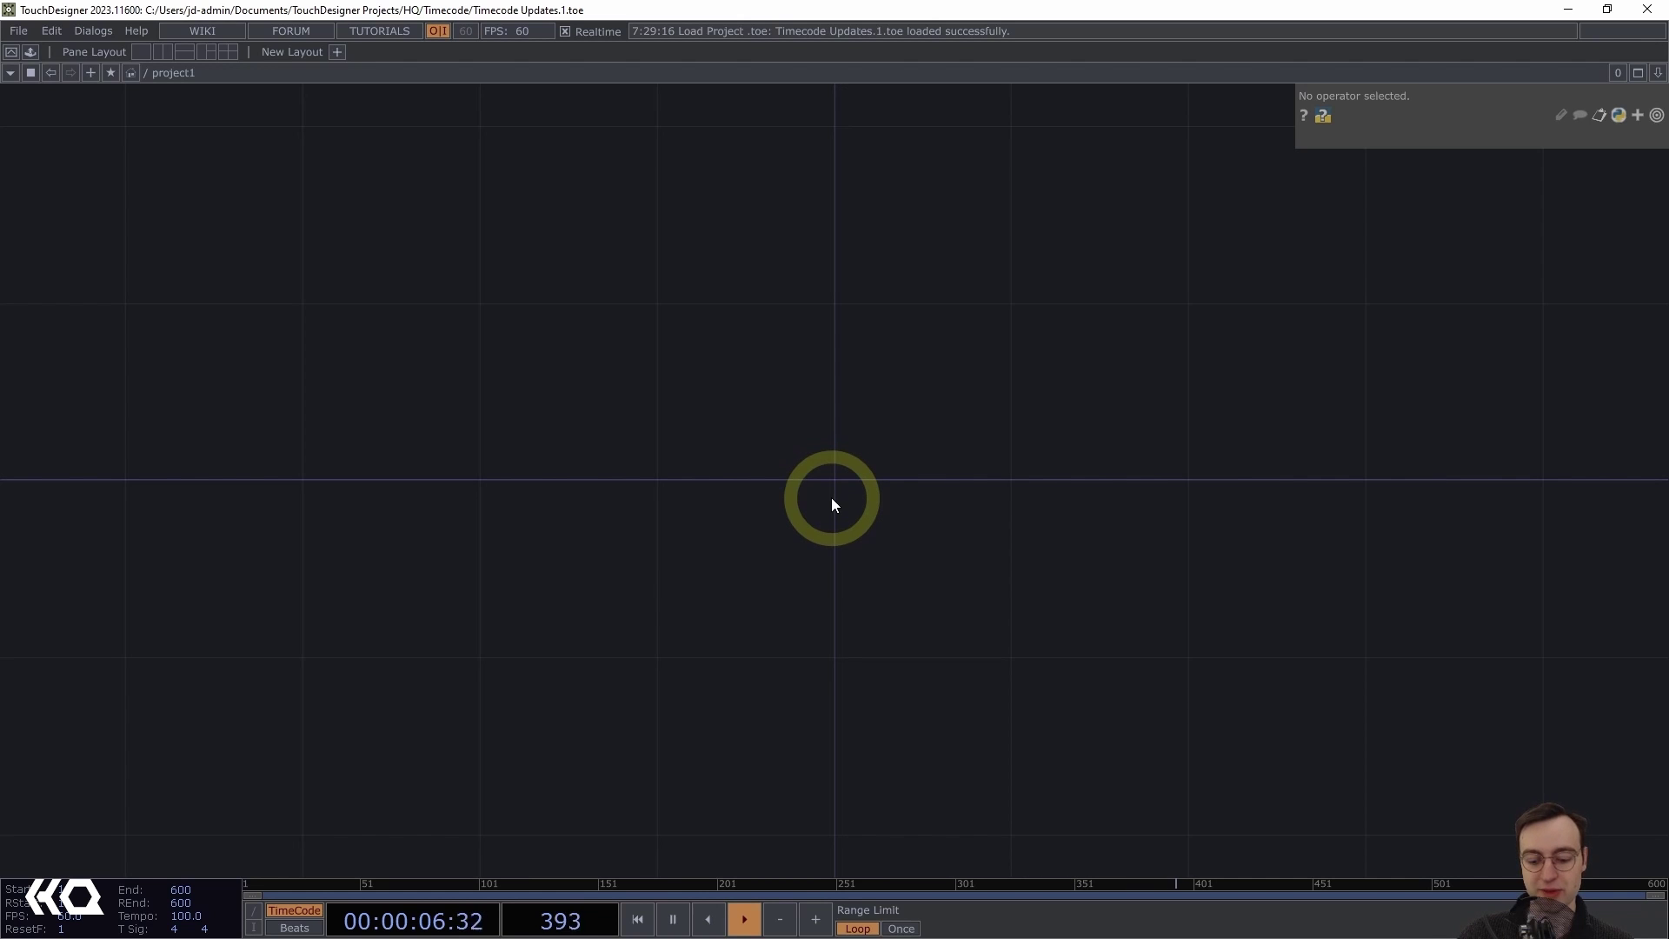
Add a Timecode CHOP to the empty project1 network
key("Tab")
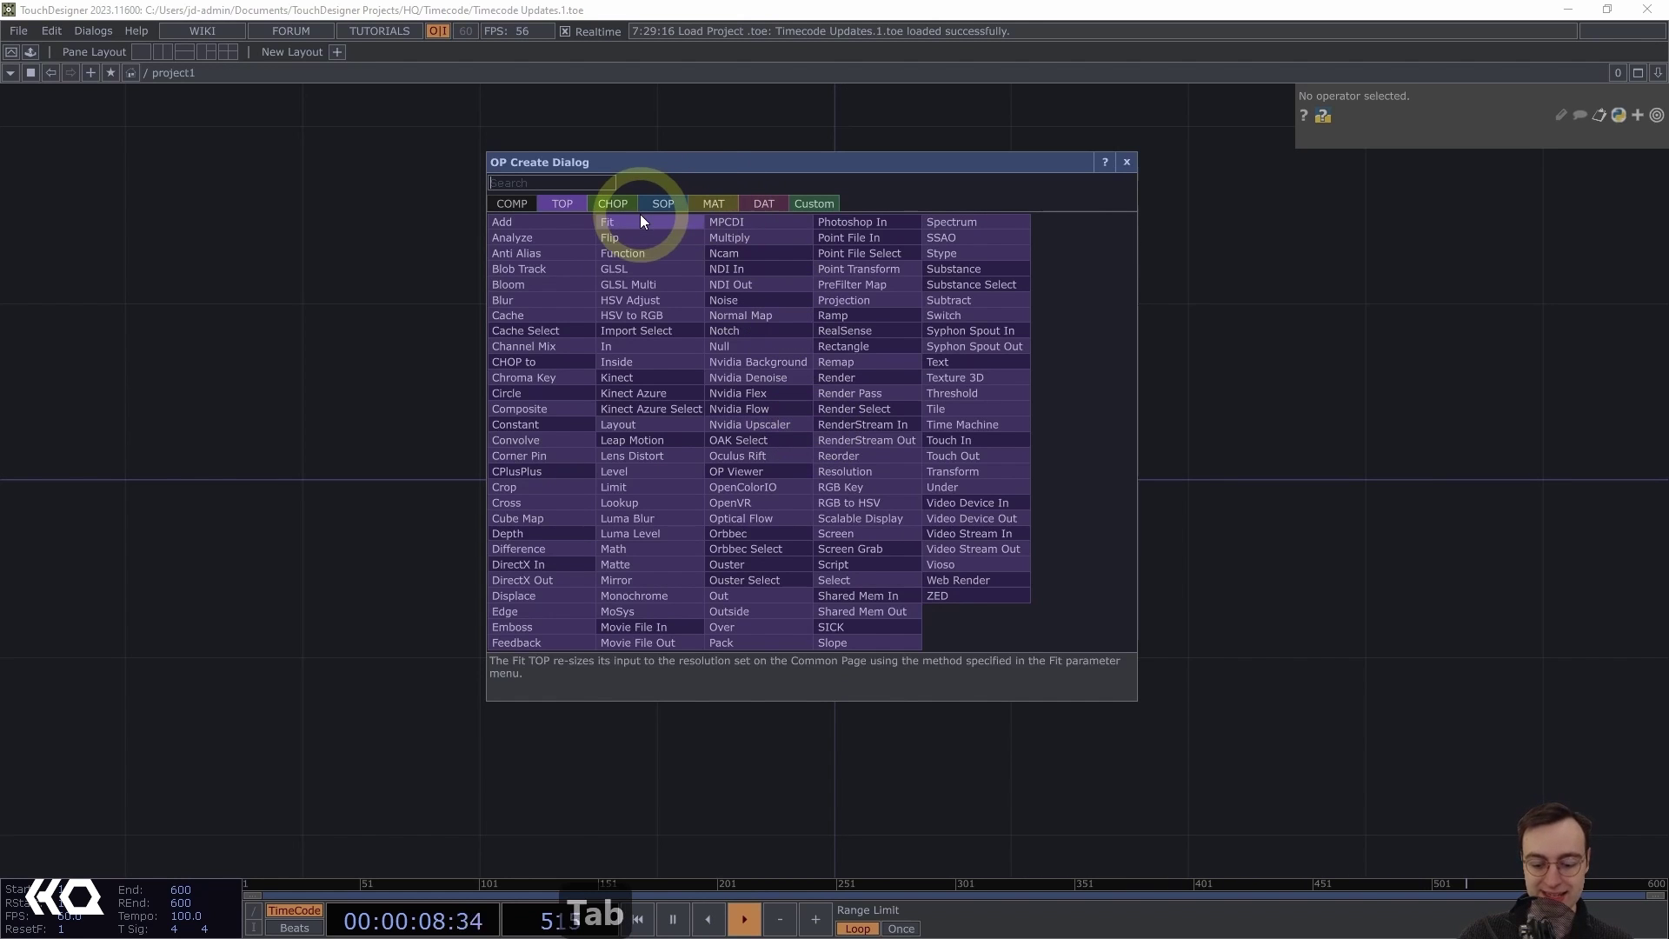
key("Tab")
type("time")
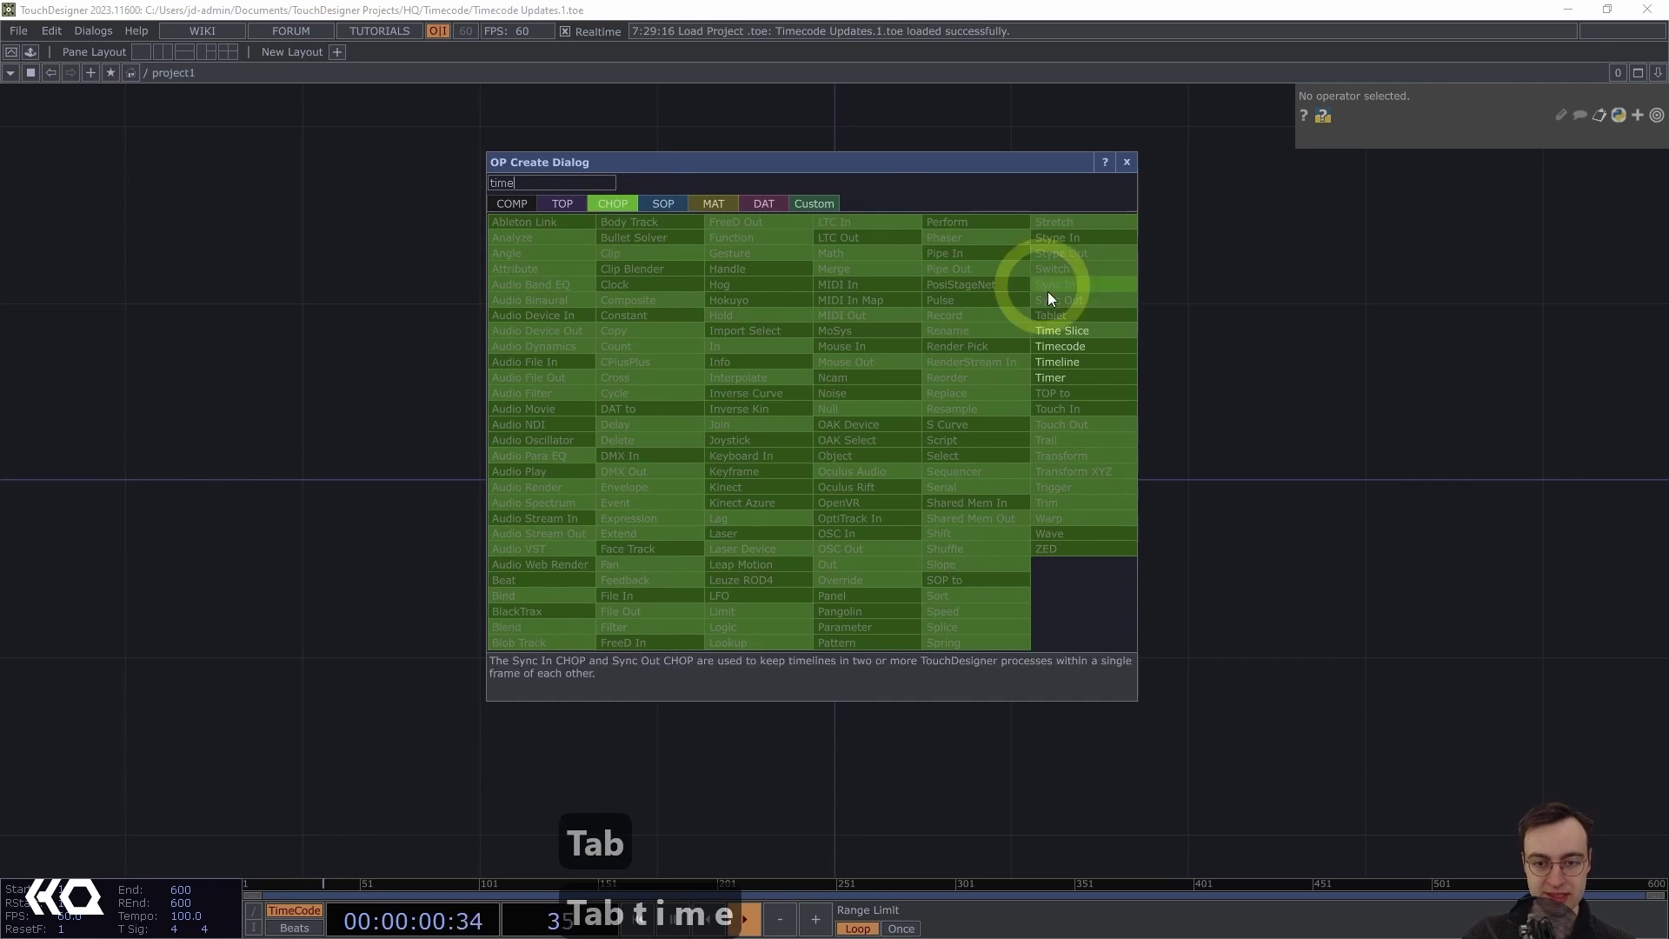
left_click(1059, 346)
left_click(830, 390)
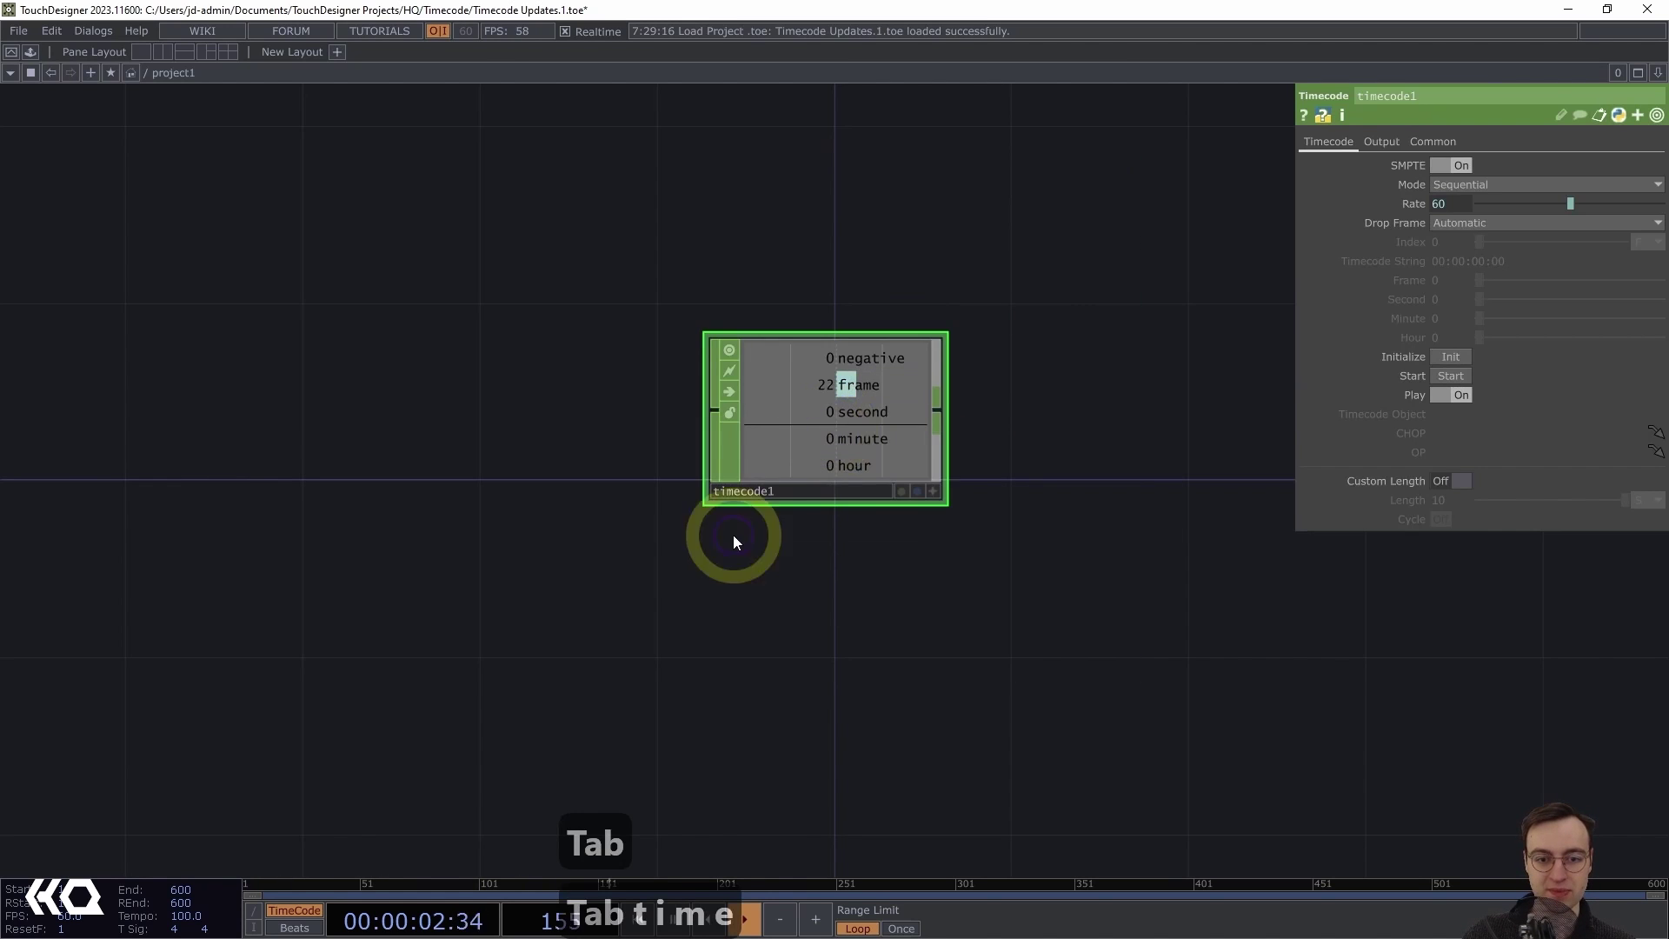
middle_click_drag(815, 678, 941, 461)
left_click_drag(938, 465, 866, 565)
left_click_drag(764, 396, 938, 359)
left_click_drag(1051, 496, 826, 486)
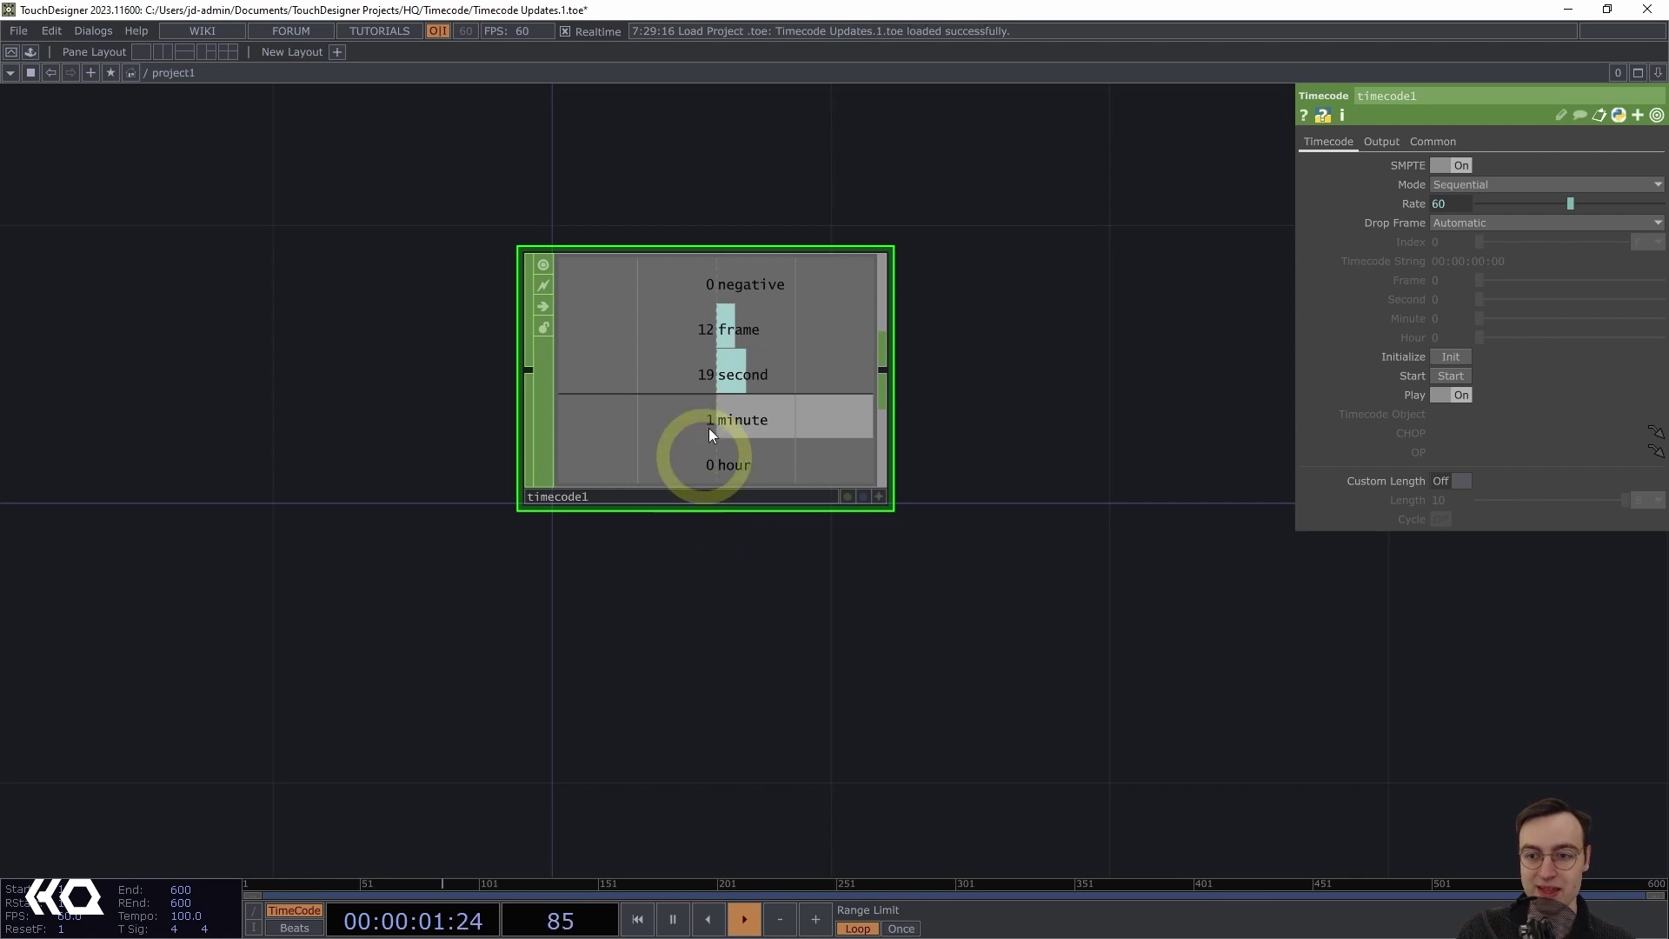
Examine the Mode options of timecode1, the Timecode CHOP help page and its linked Timecode article
left_click(1449, 188)
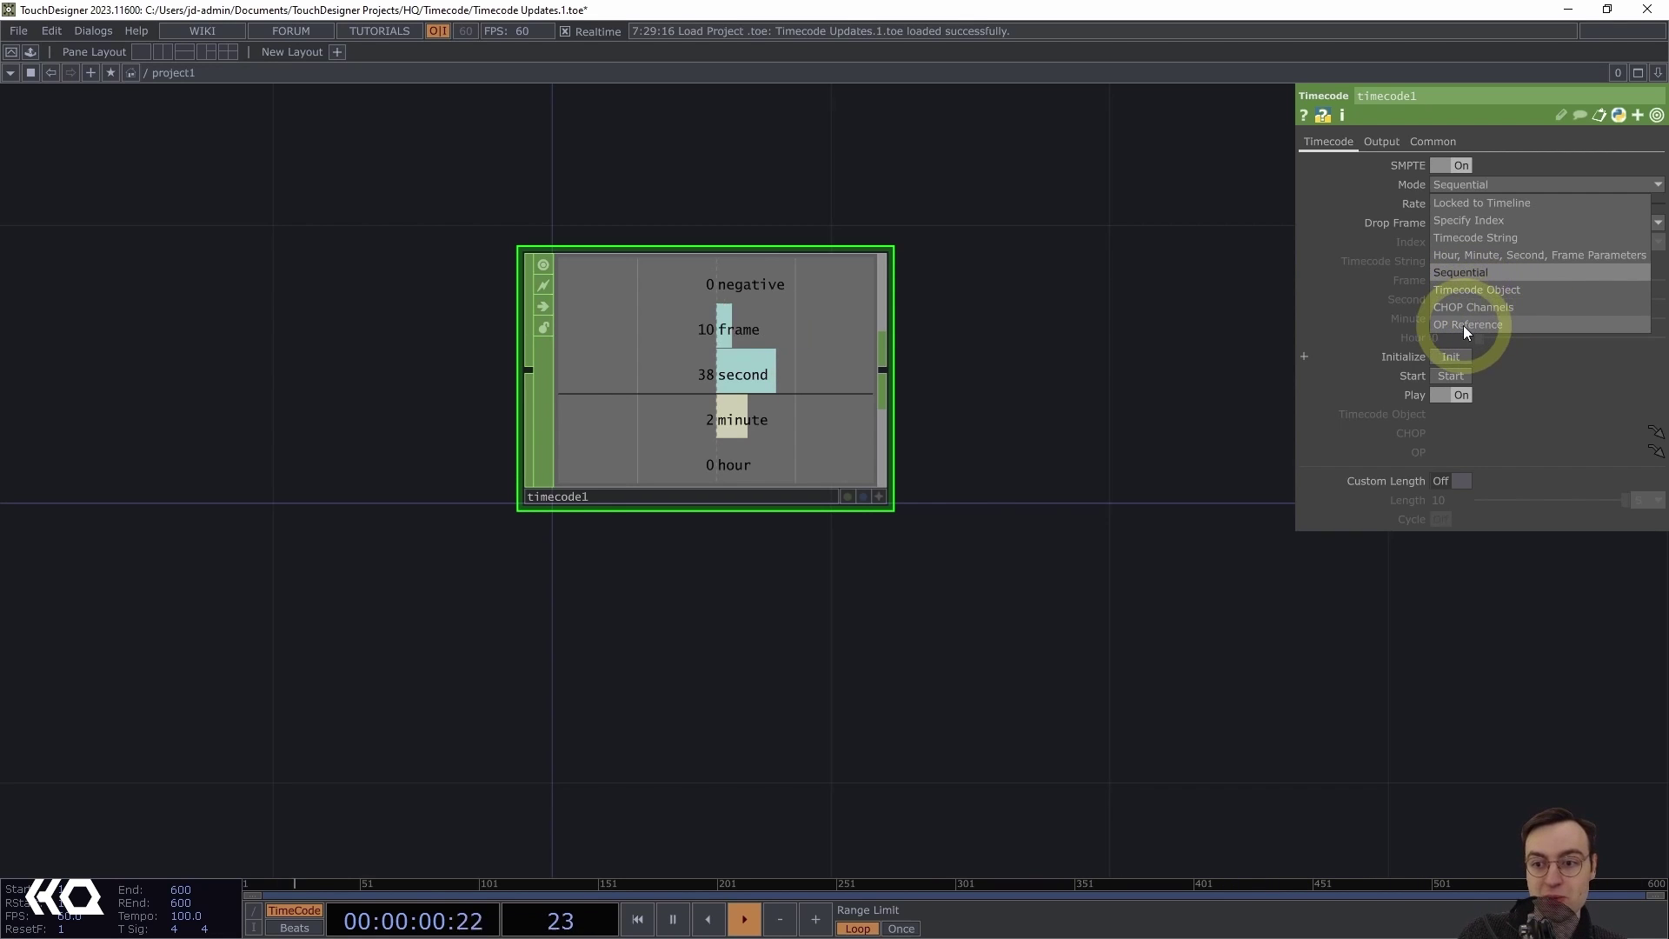
left_click(1103, 301)
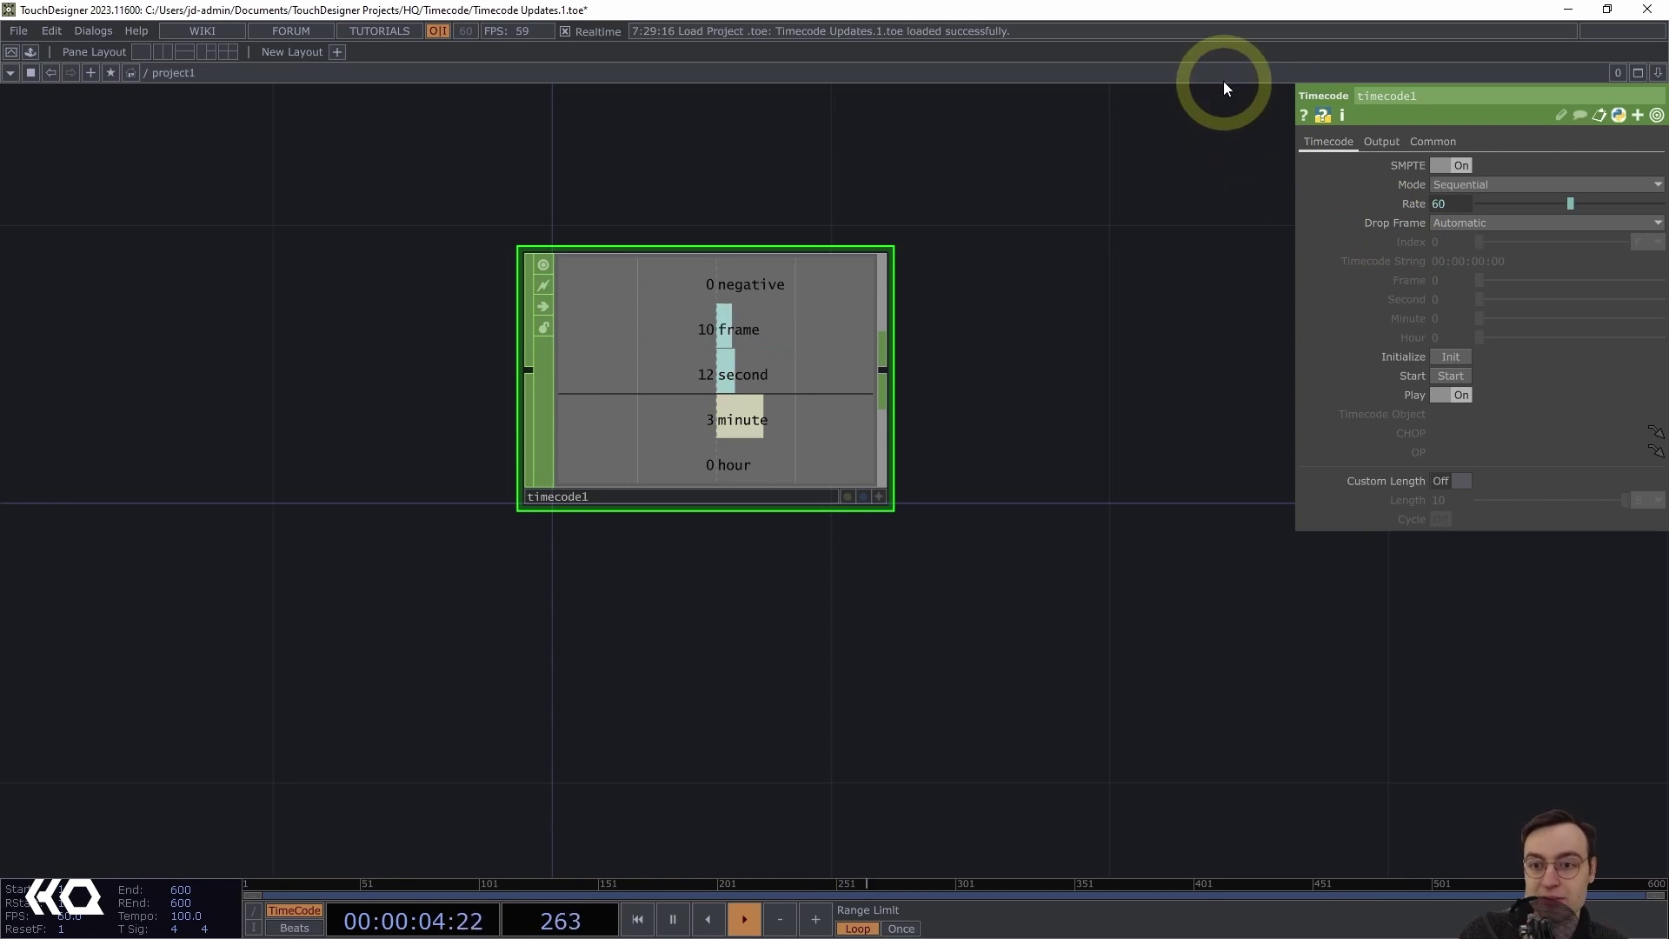
left_click(1306, 118)
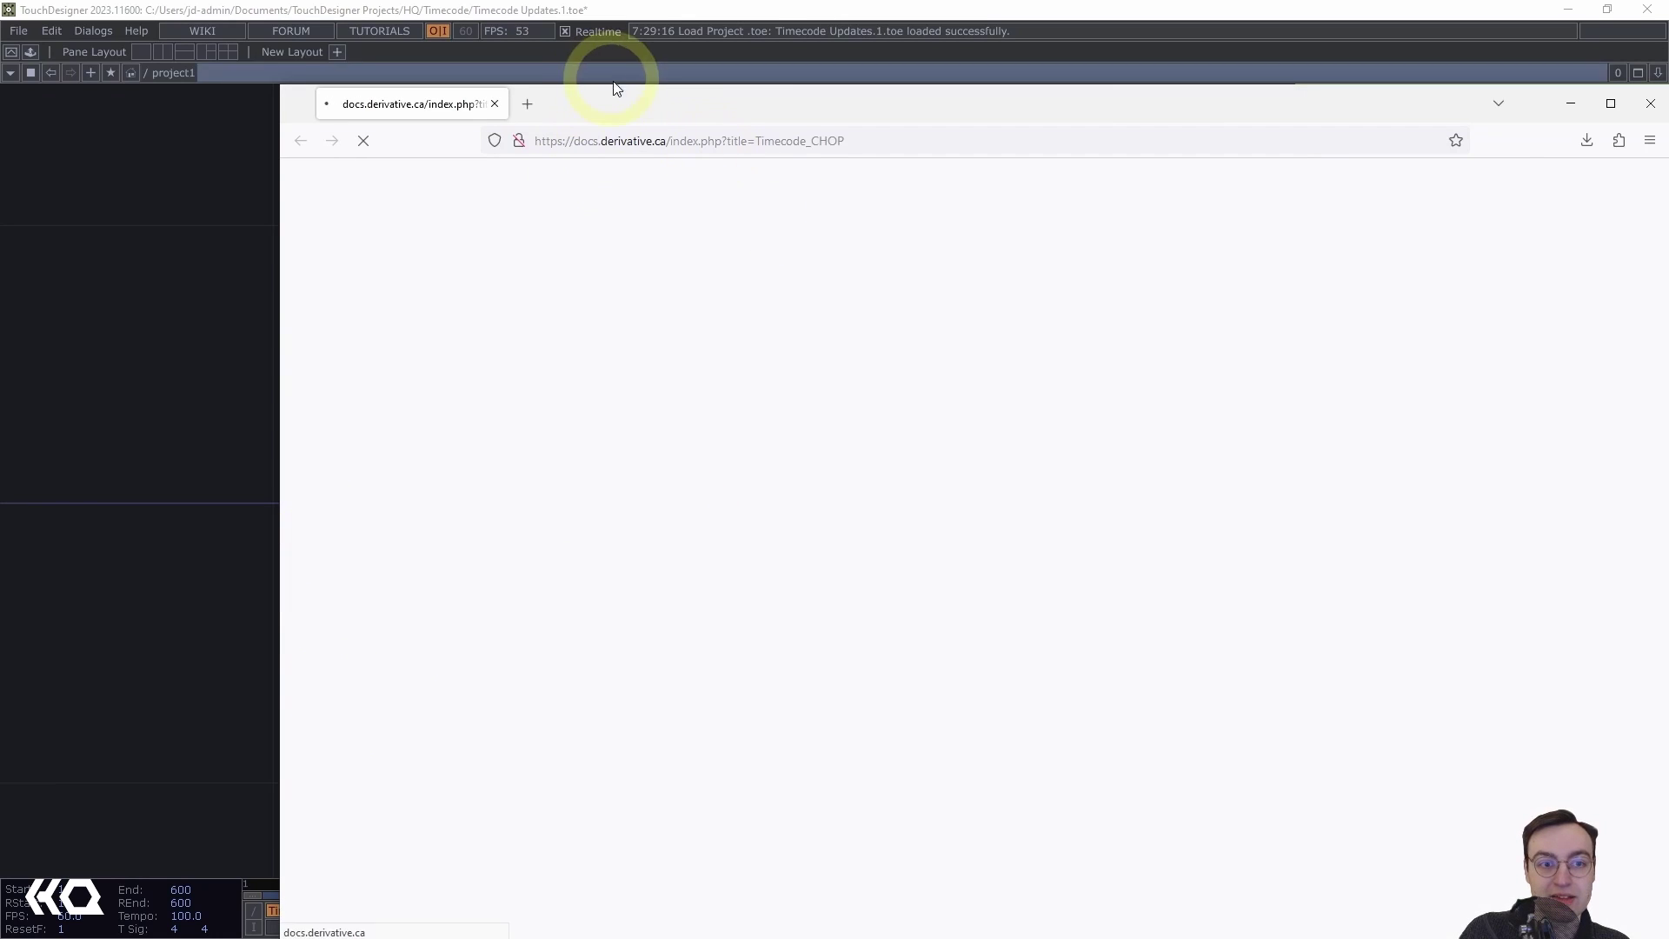
left_click_drag(625, 121, 528, 72)
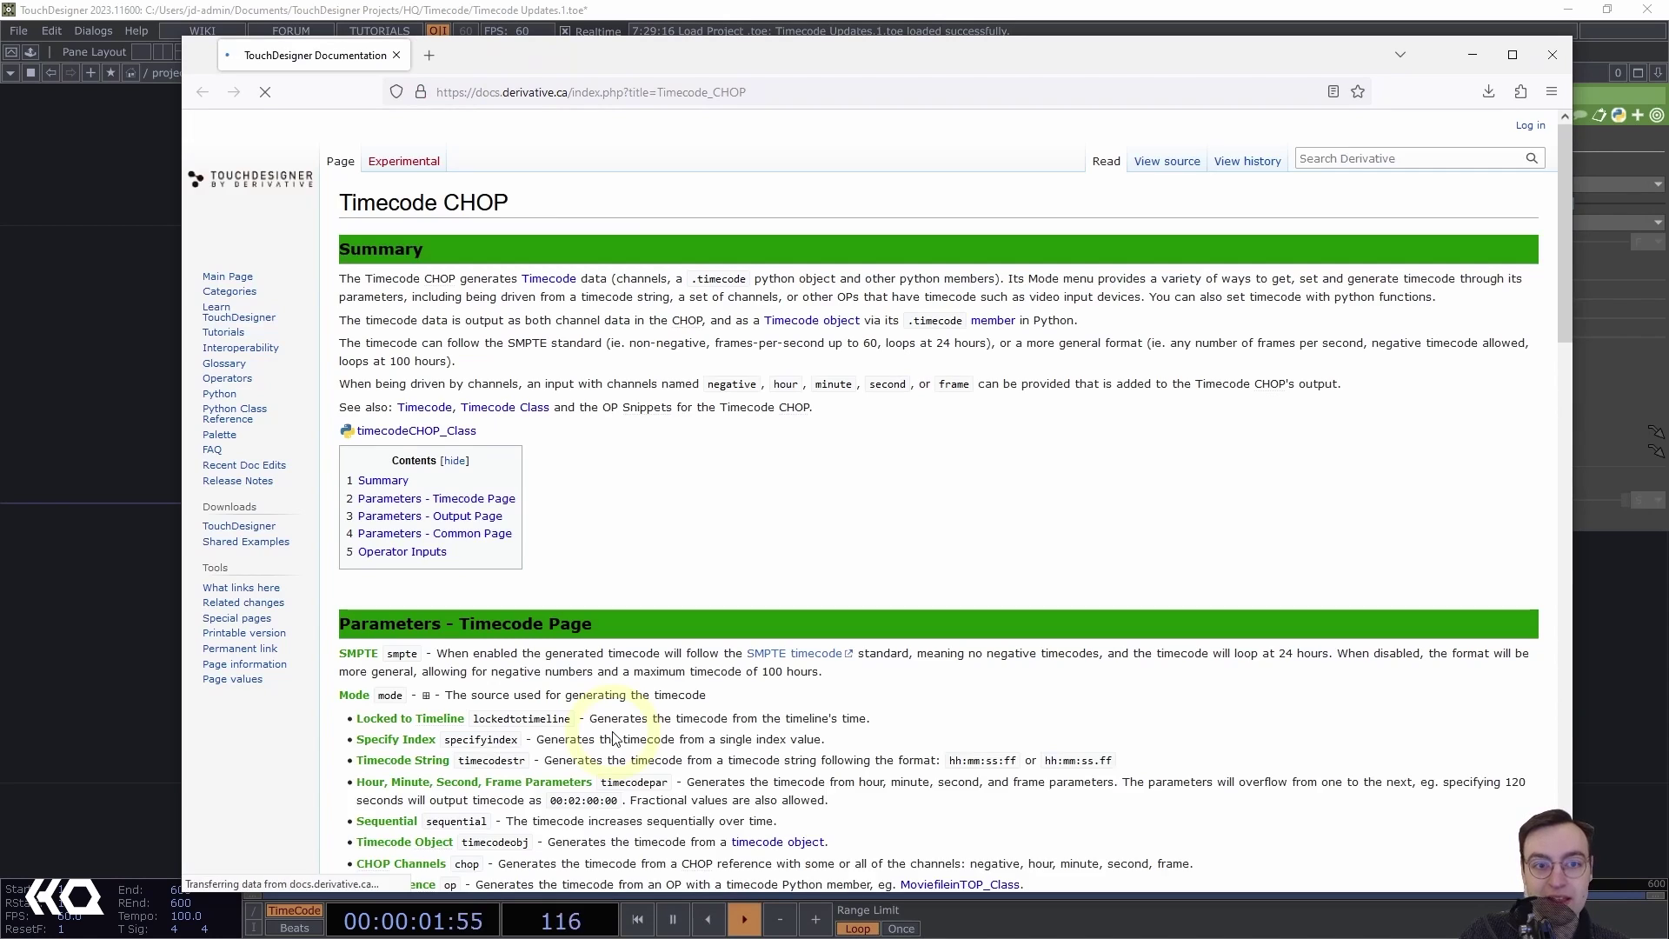
left_click(546, 280)
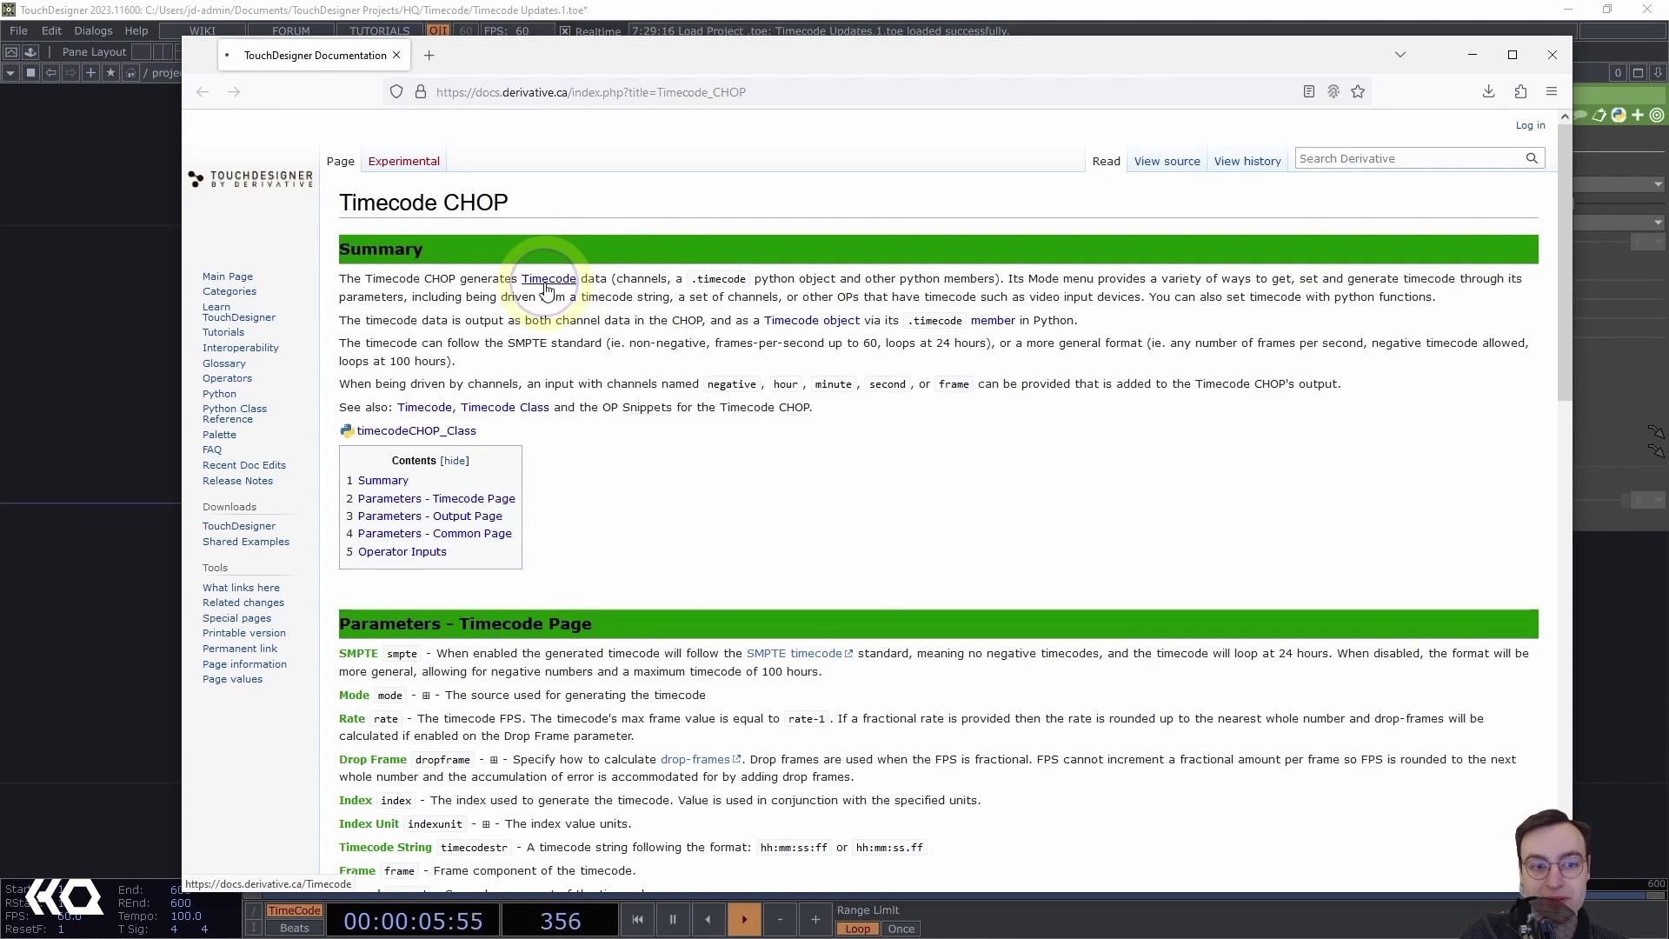
scroll(792, 843, "down", 8)
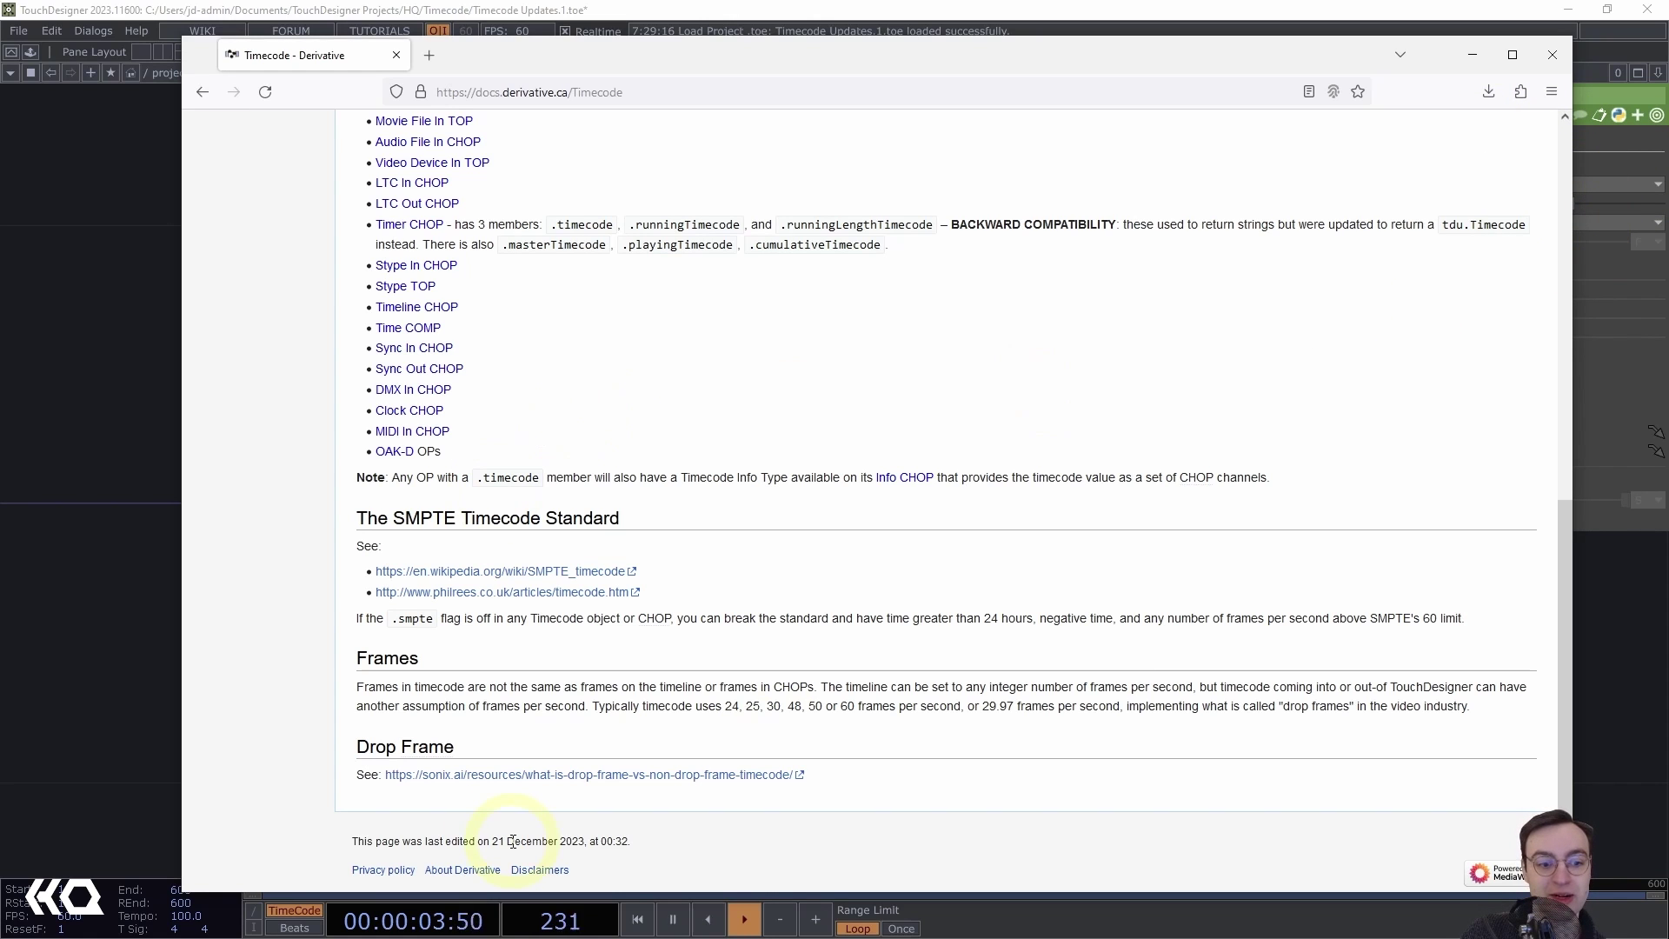
left_click(202, 92)
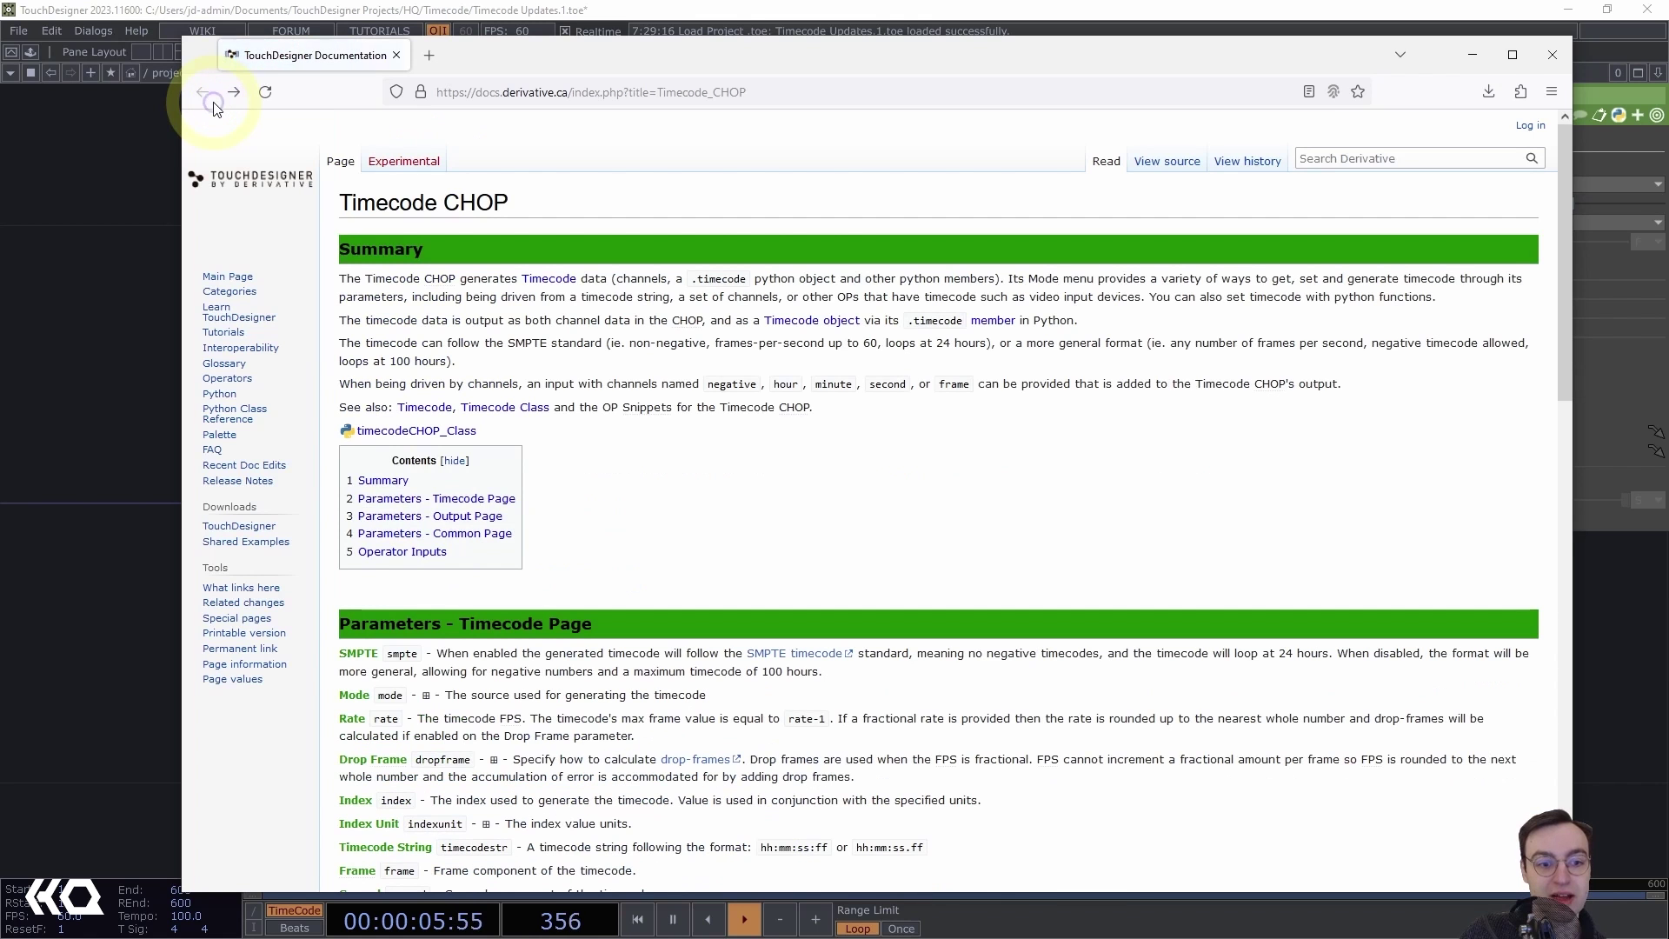
scroll(756, 557, "down", 3)
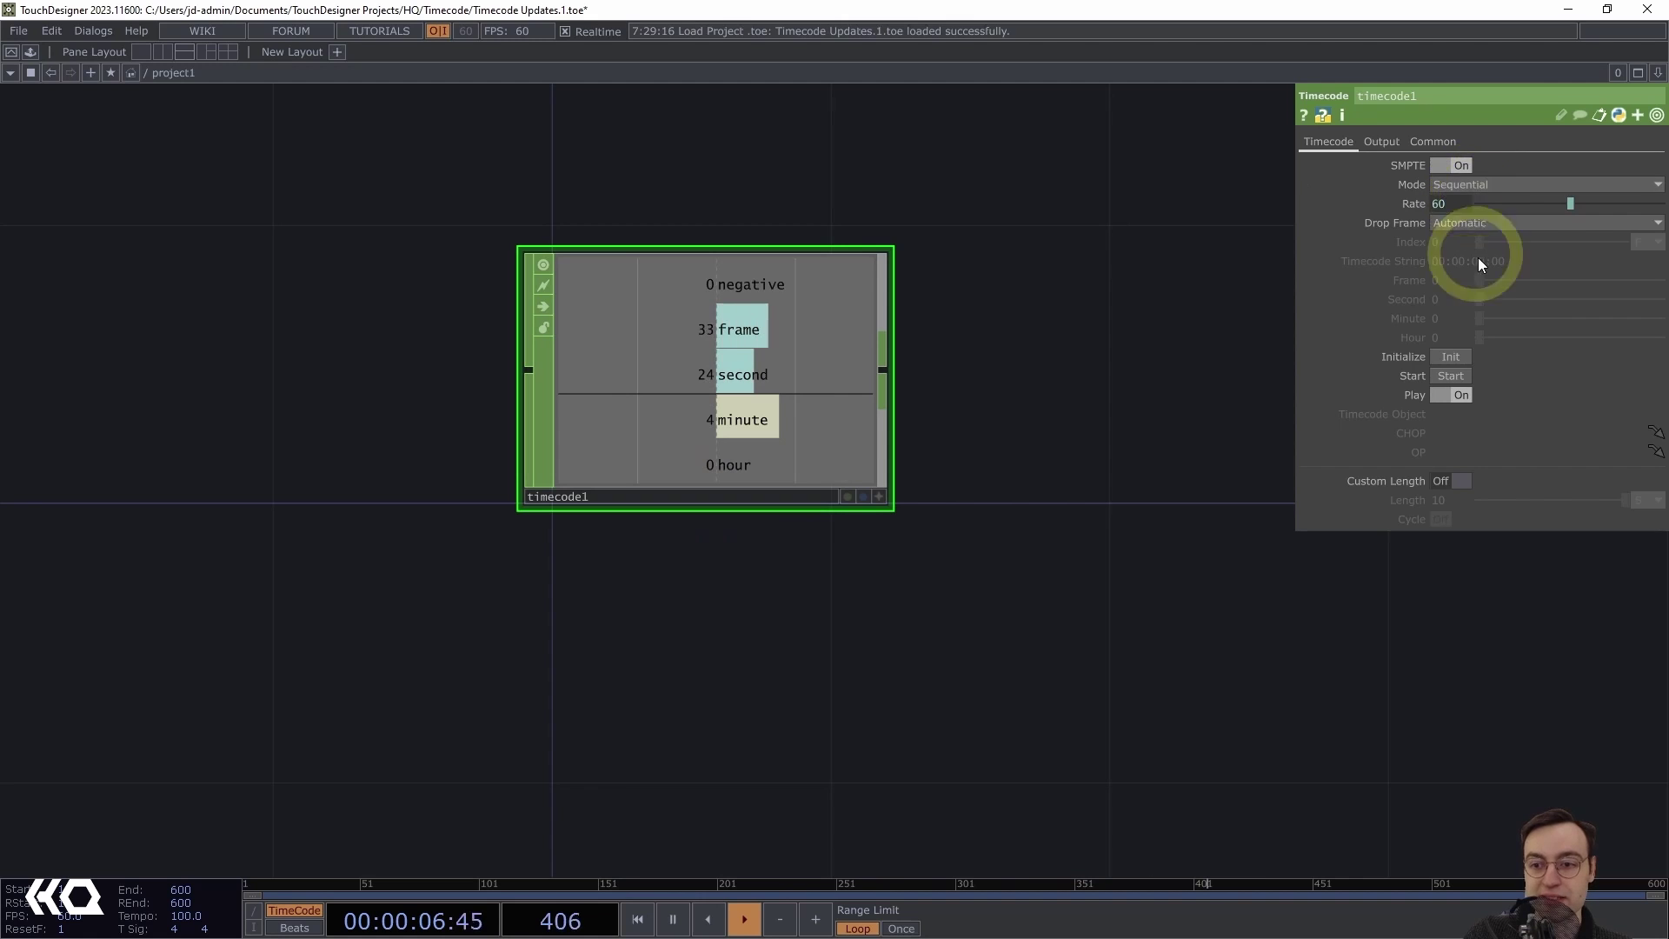
left_click(1469, 185)
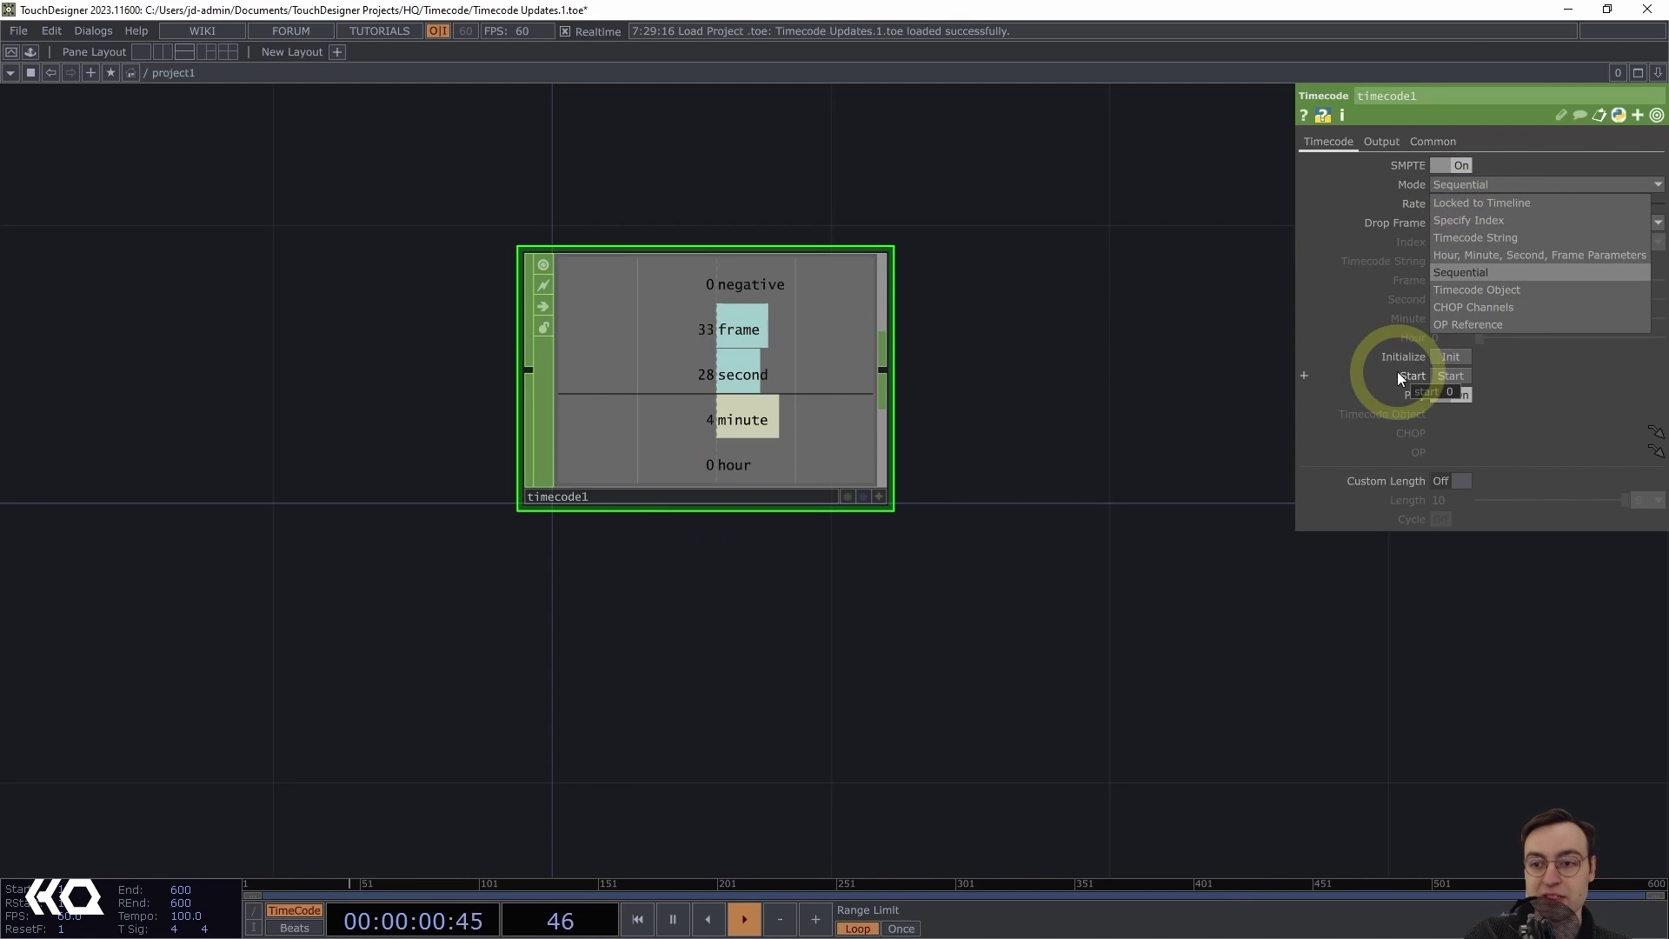
left_click(1359, 327)
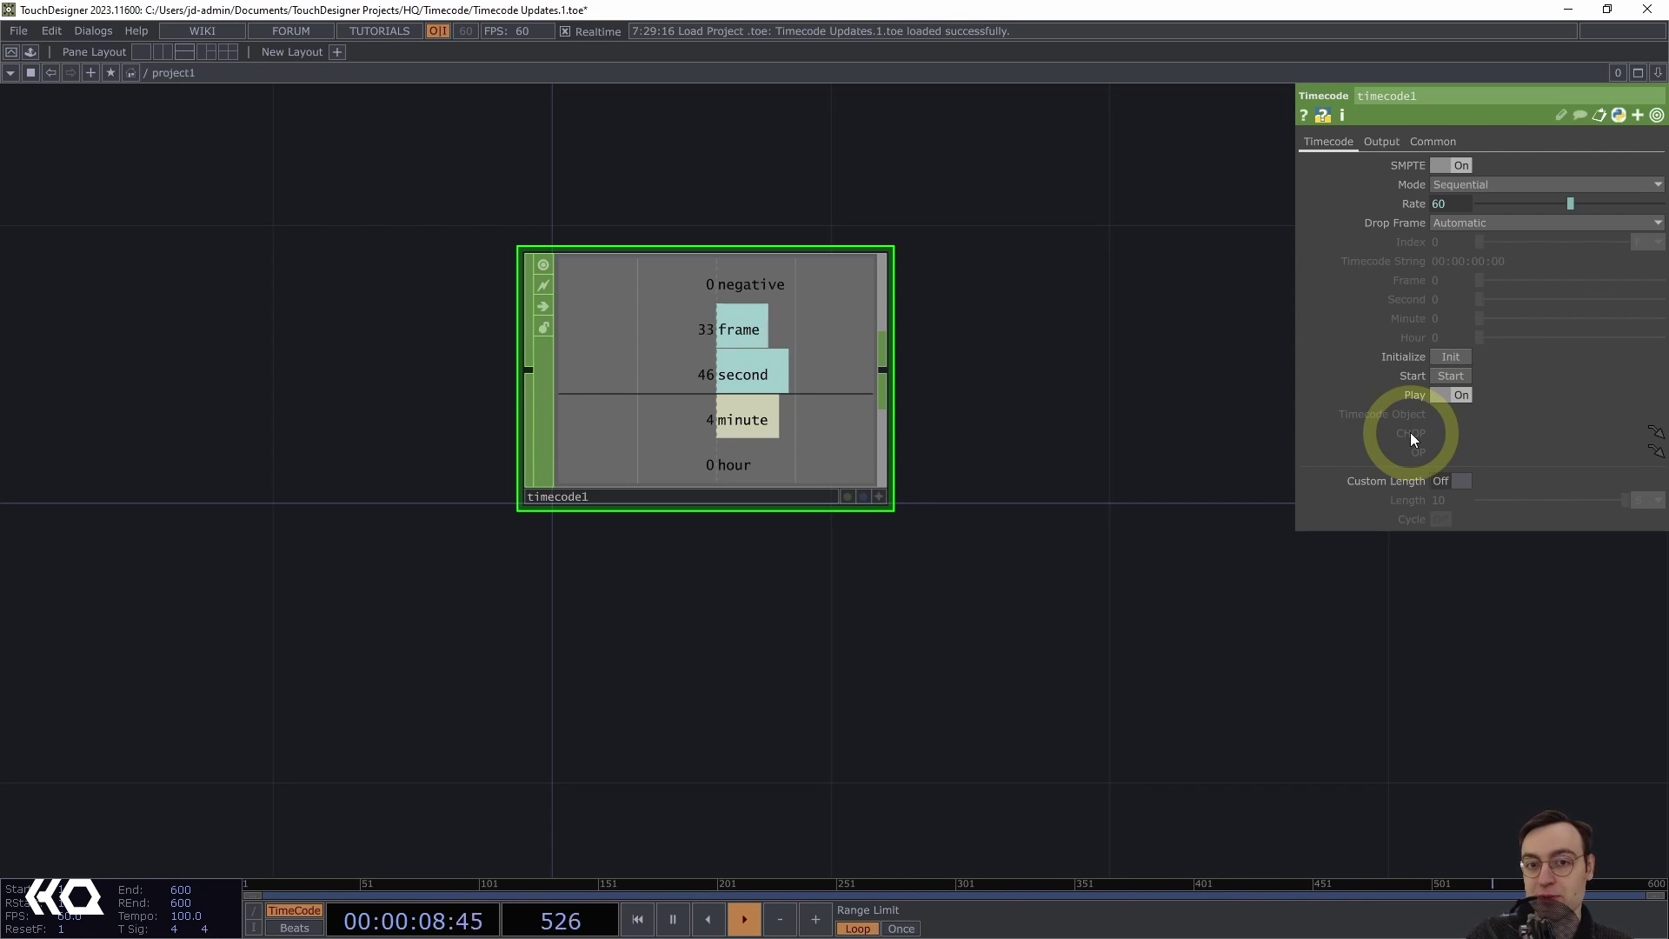
Reinitialize timecode1, and pause and resume its count with the Play toggle
left_click(1445, 357)
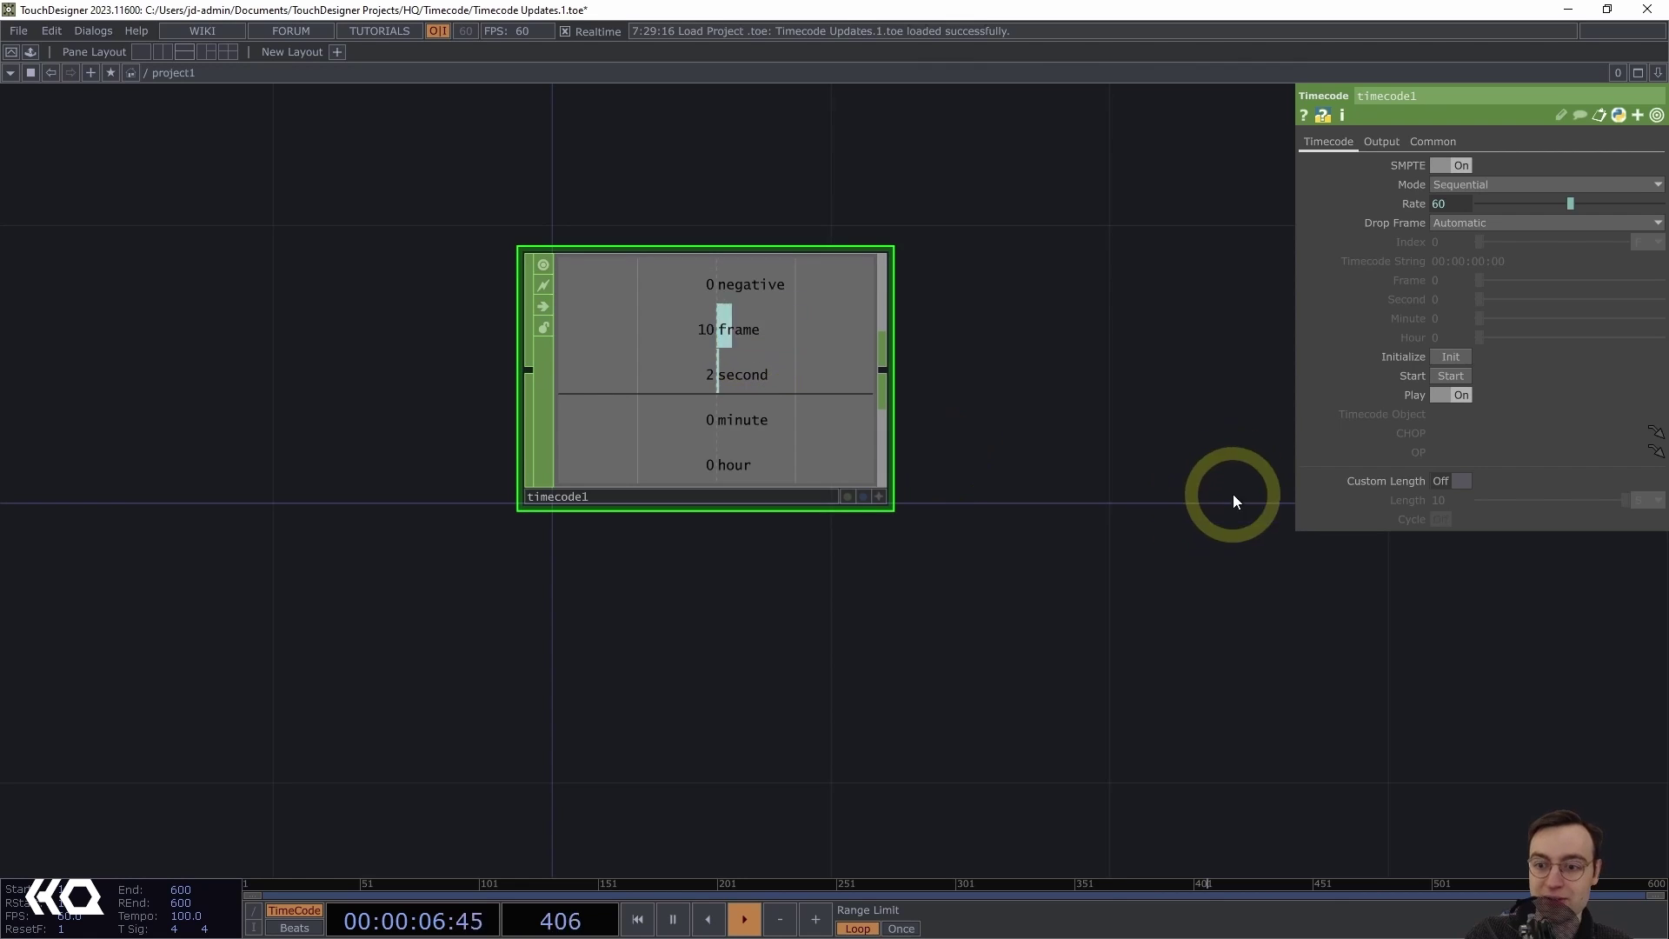
left_click(1442, 395)
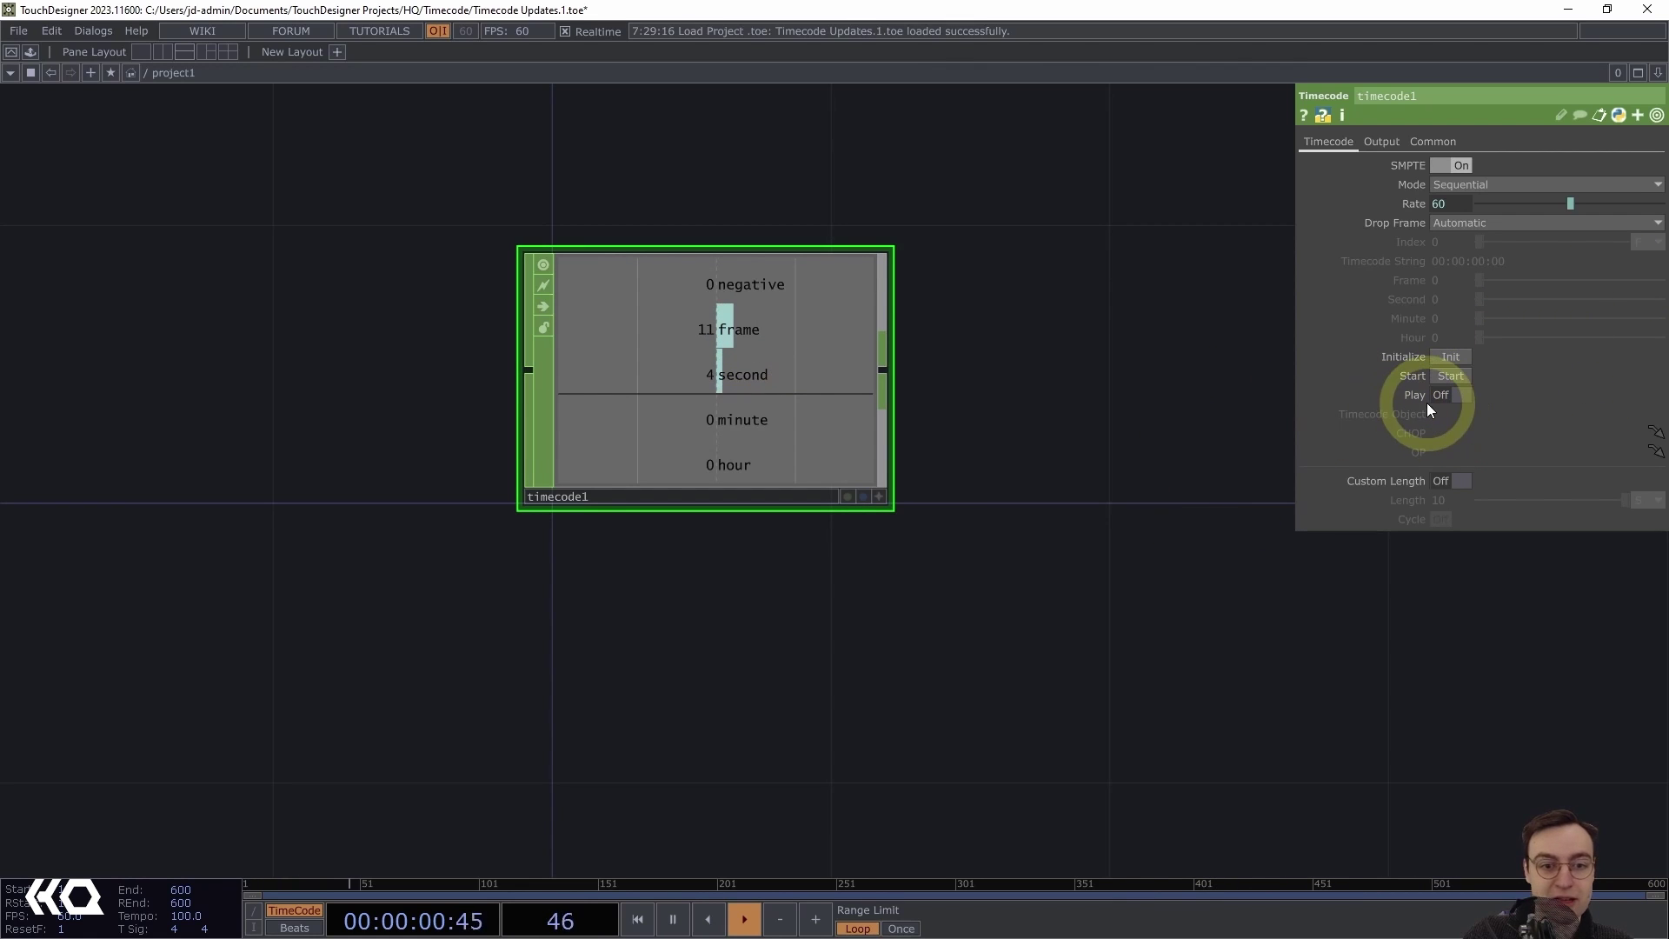
left_click(749, 332)
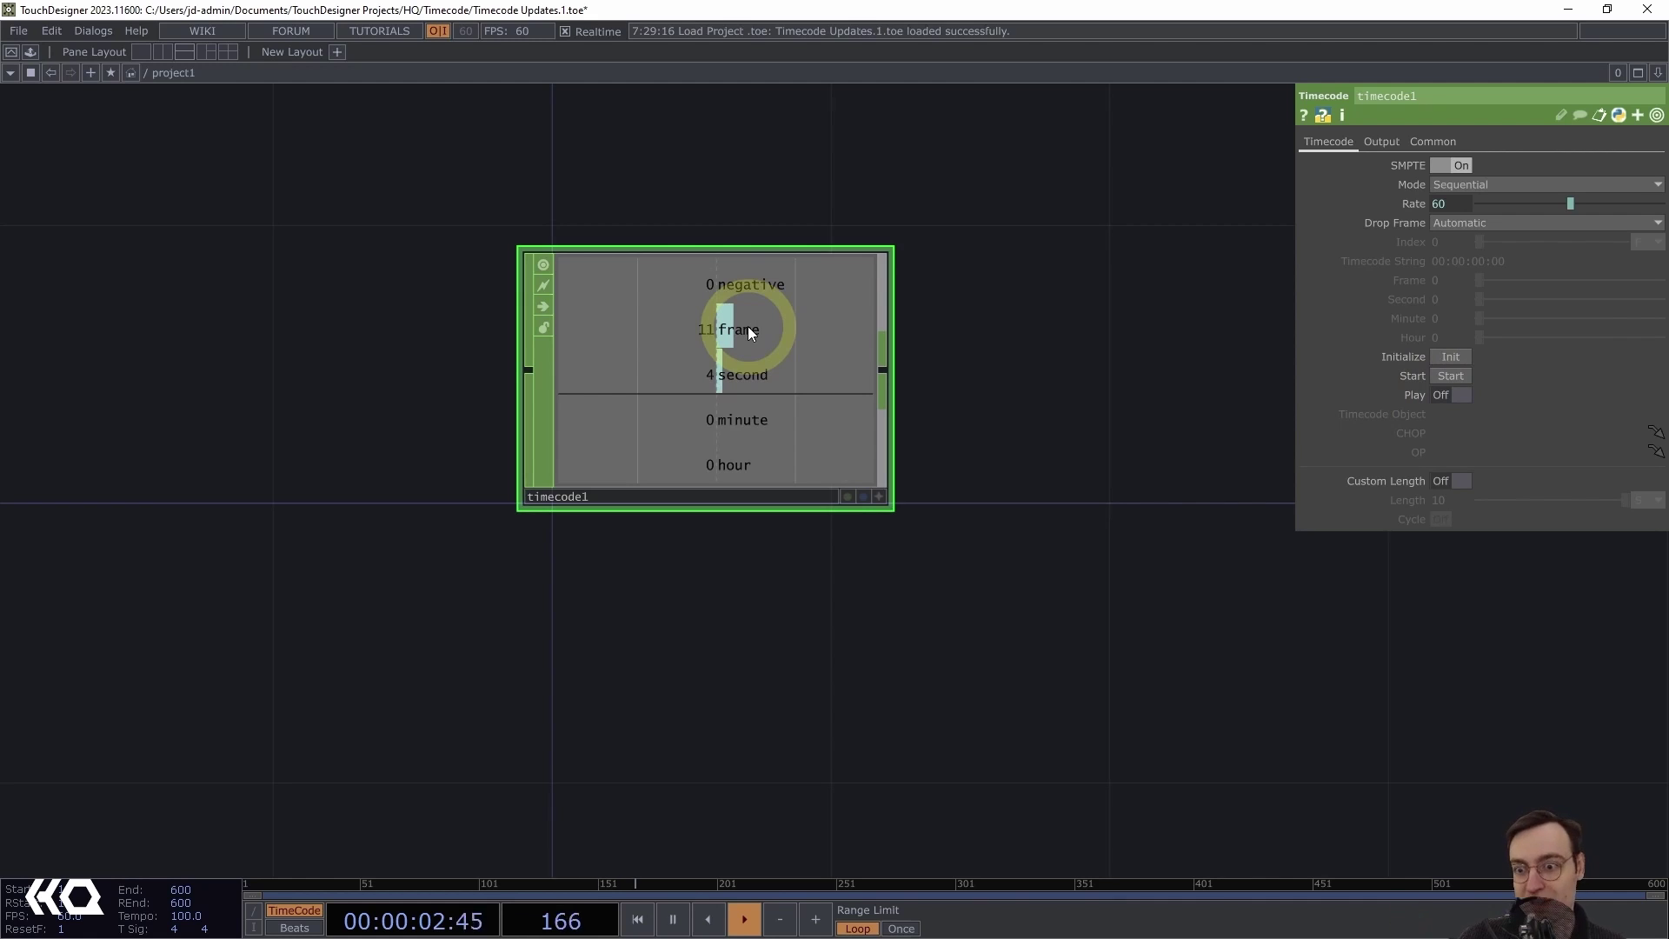
left_click(1610, 371)
left_click(1436, 395)
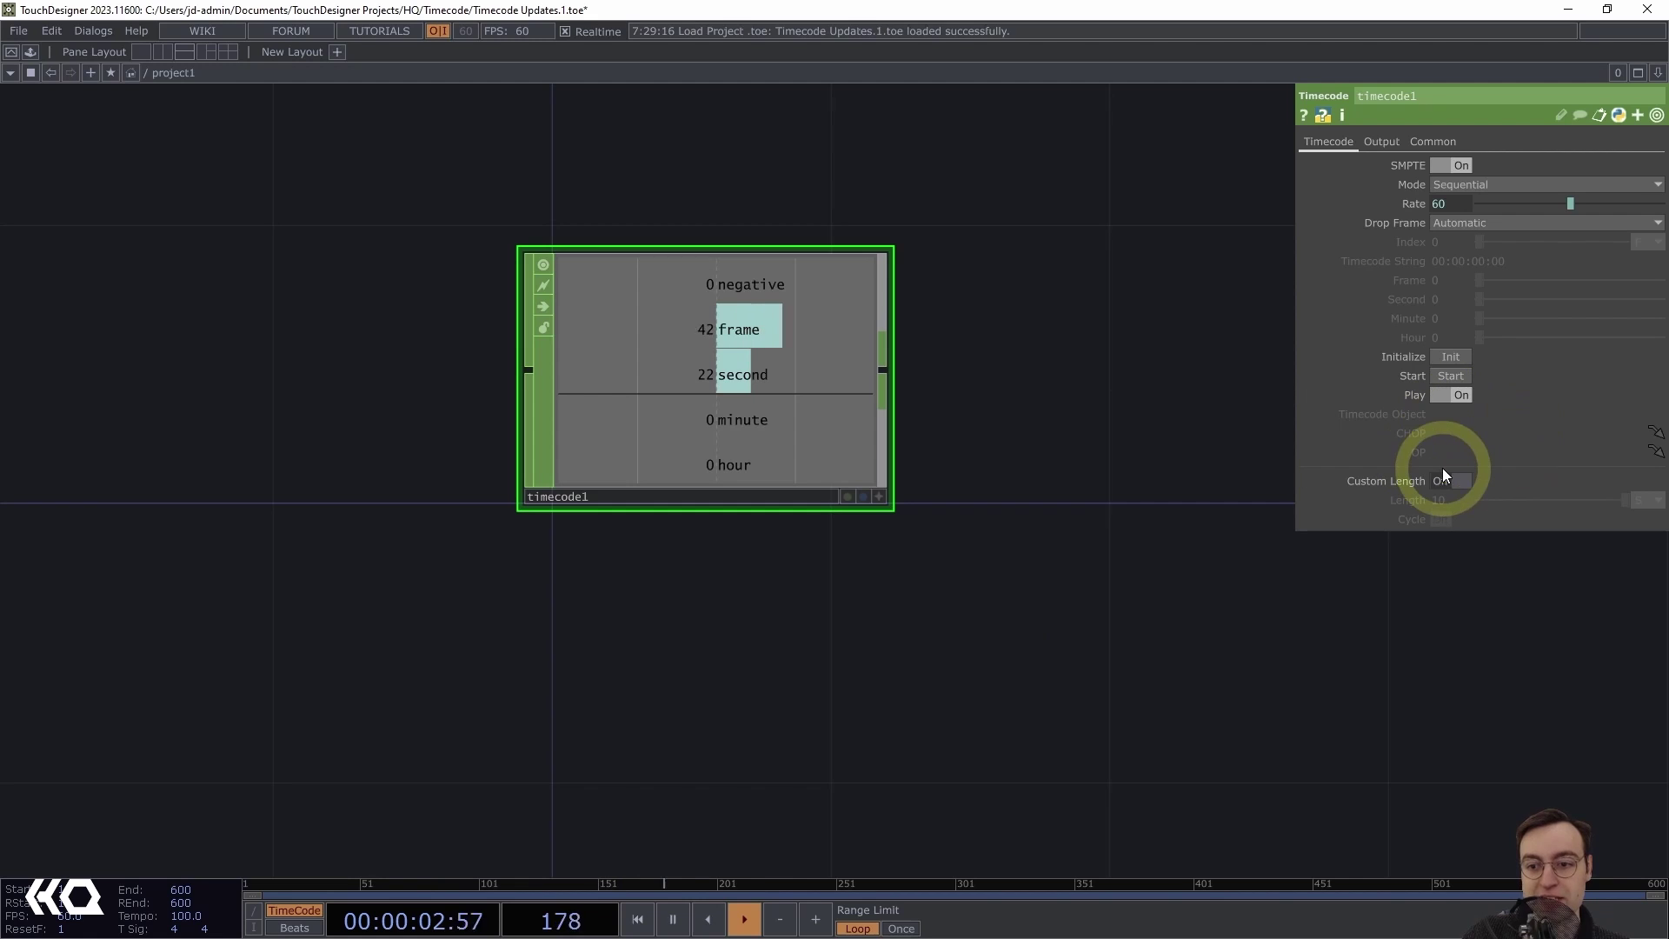
Turn on Custom Length and Cycle for timecode1, restarting its count in between
left_click(1445, 479)
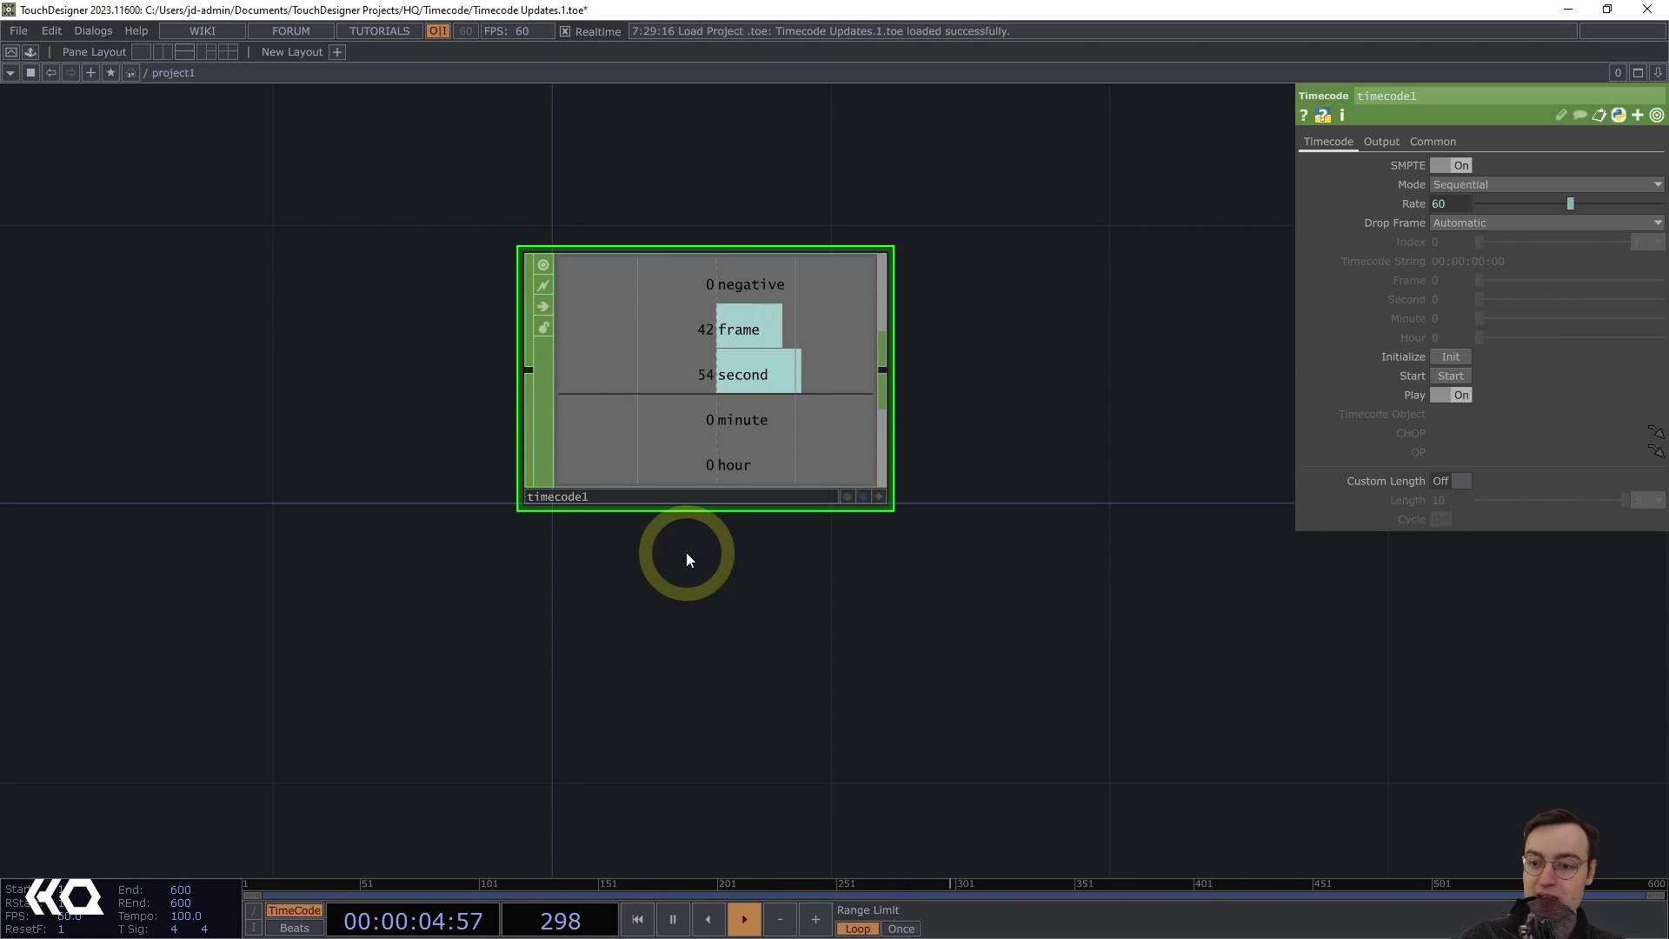
left_click(1468, 482)
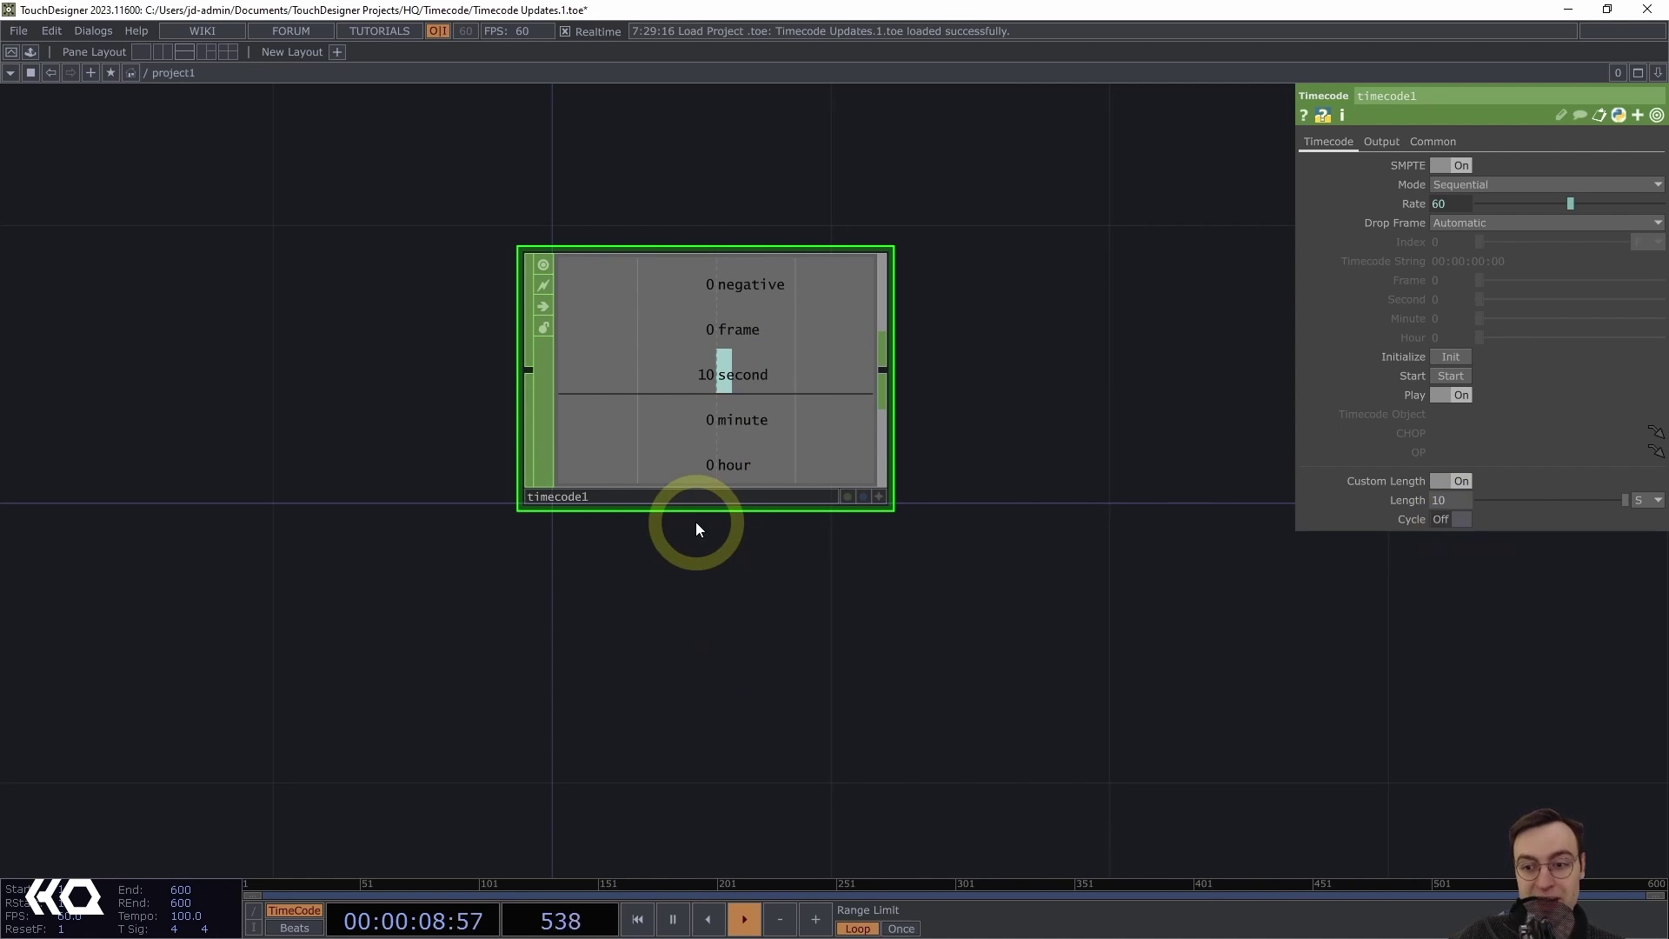
left_click(1449, 377)
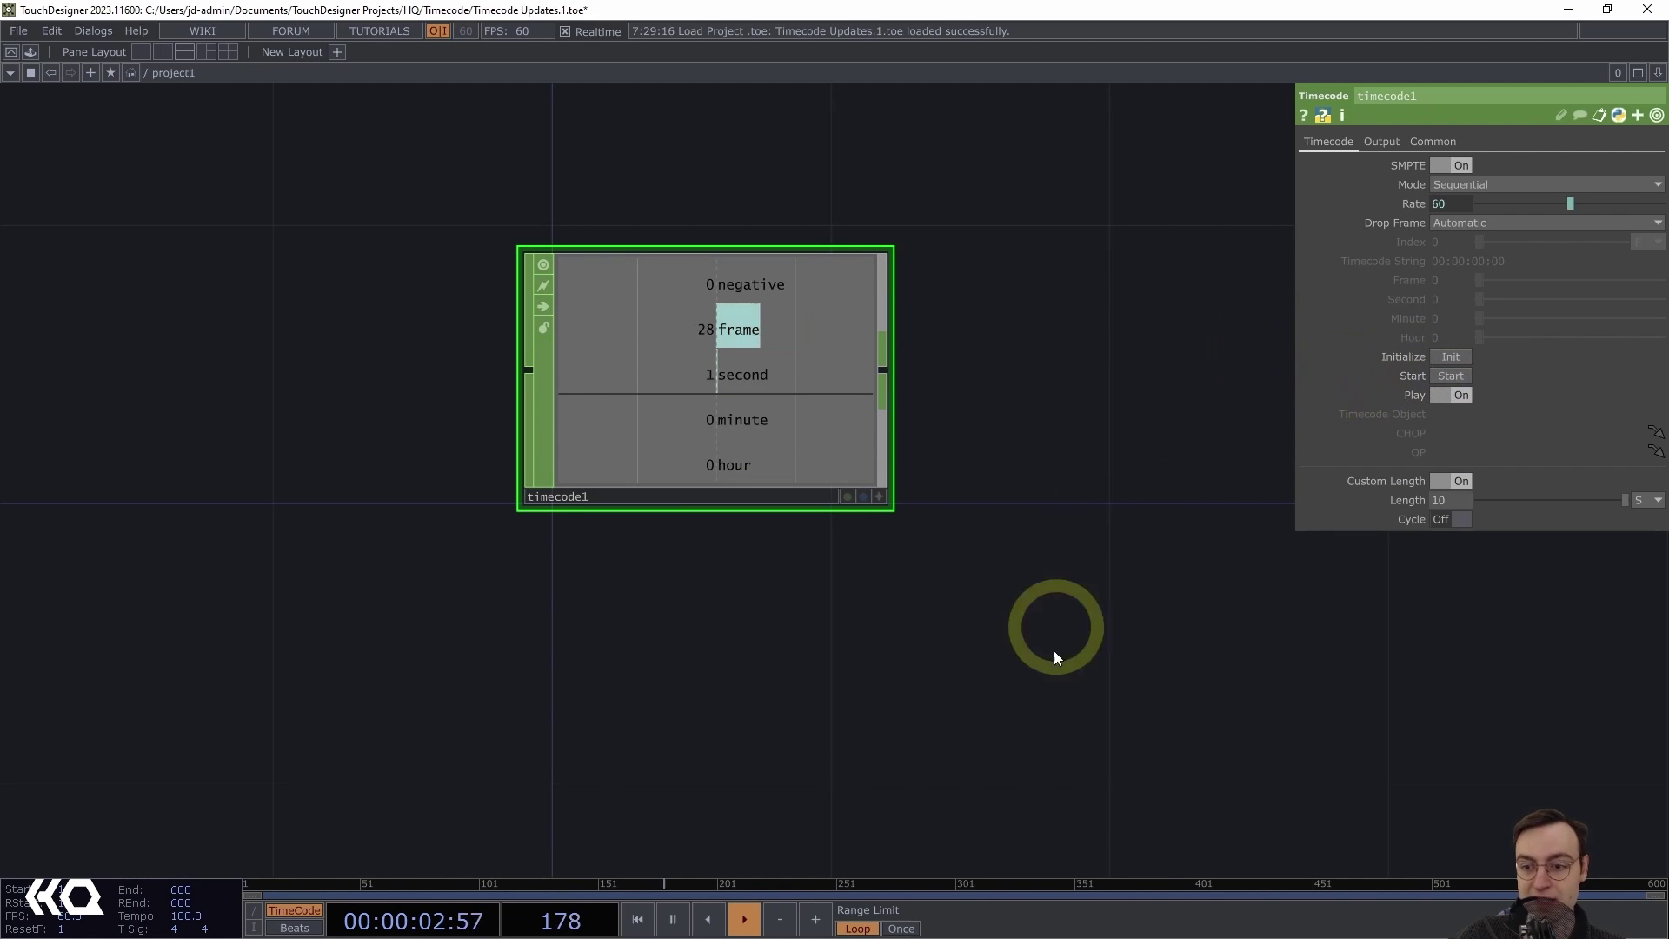
left_click(1447, 519)
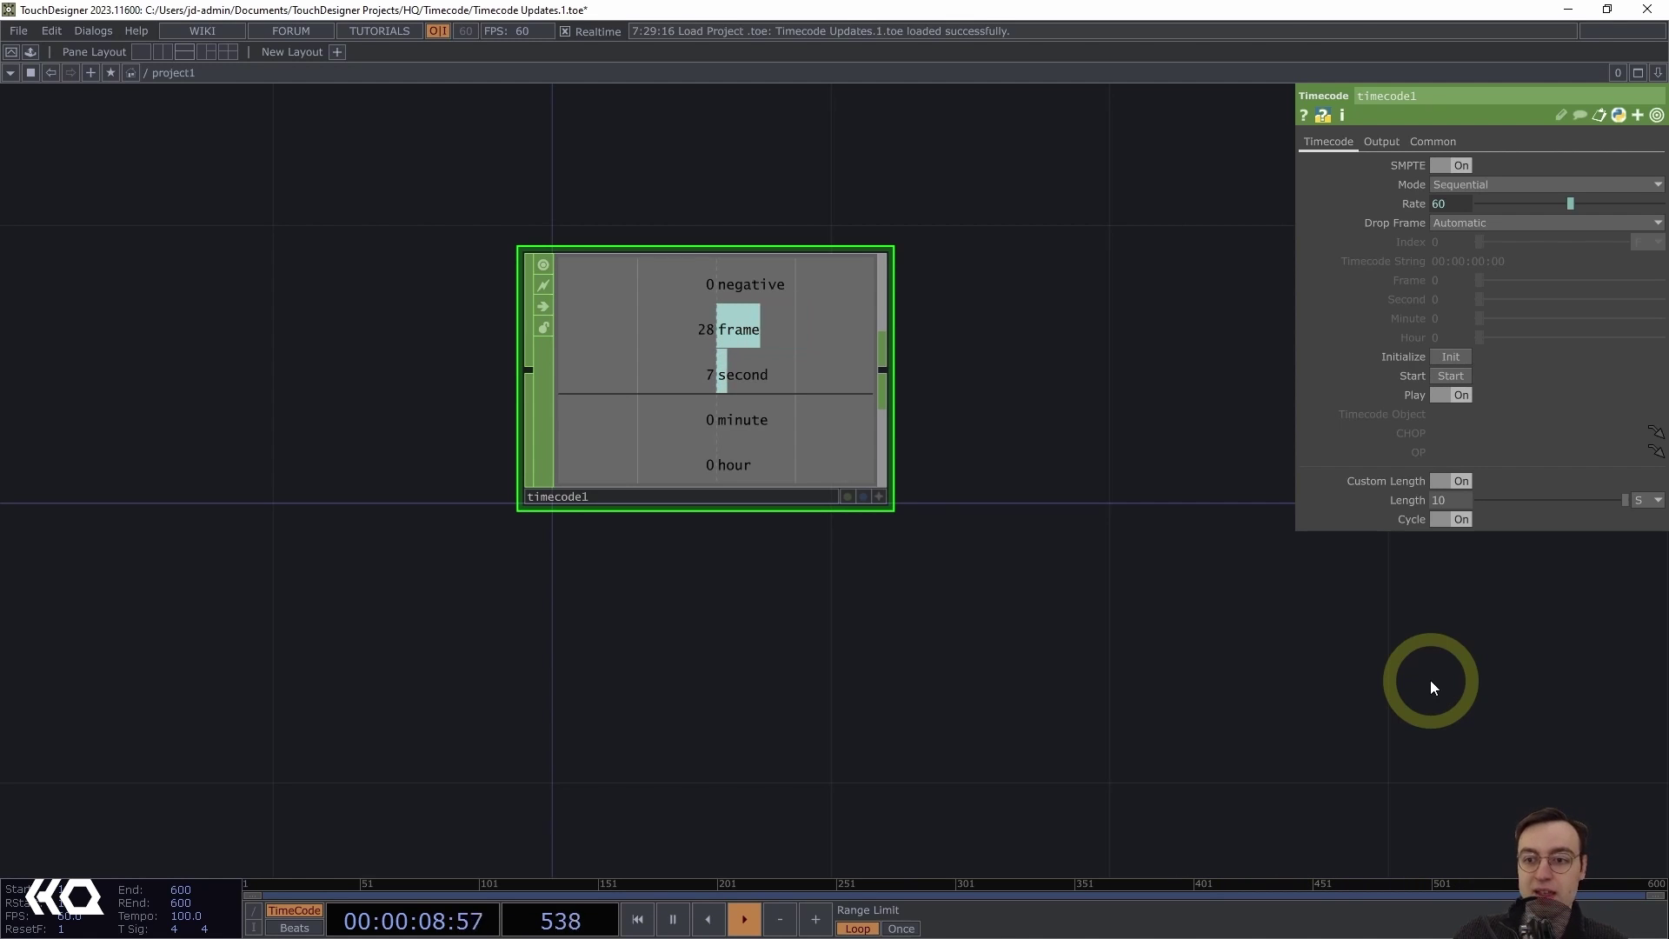
Enable the Total Seconds and Total Frames output channels of timecode1
left_click(1384, 141)
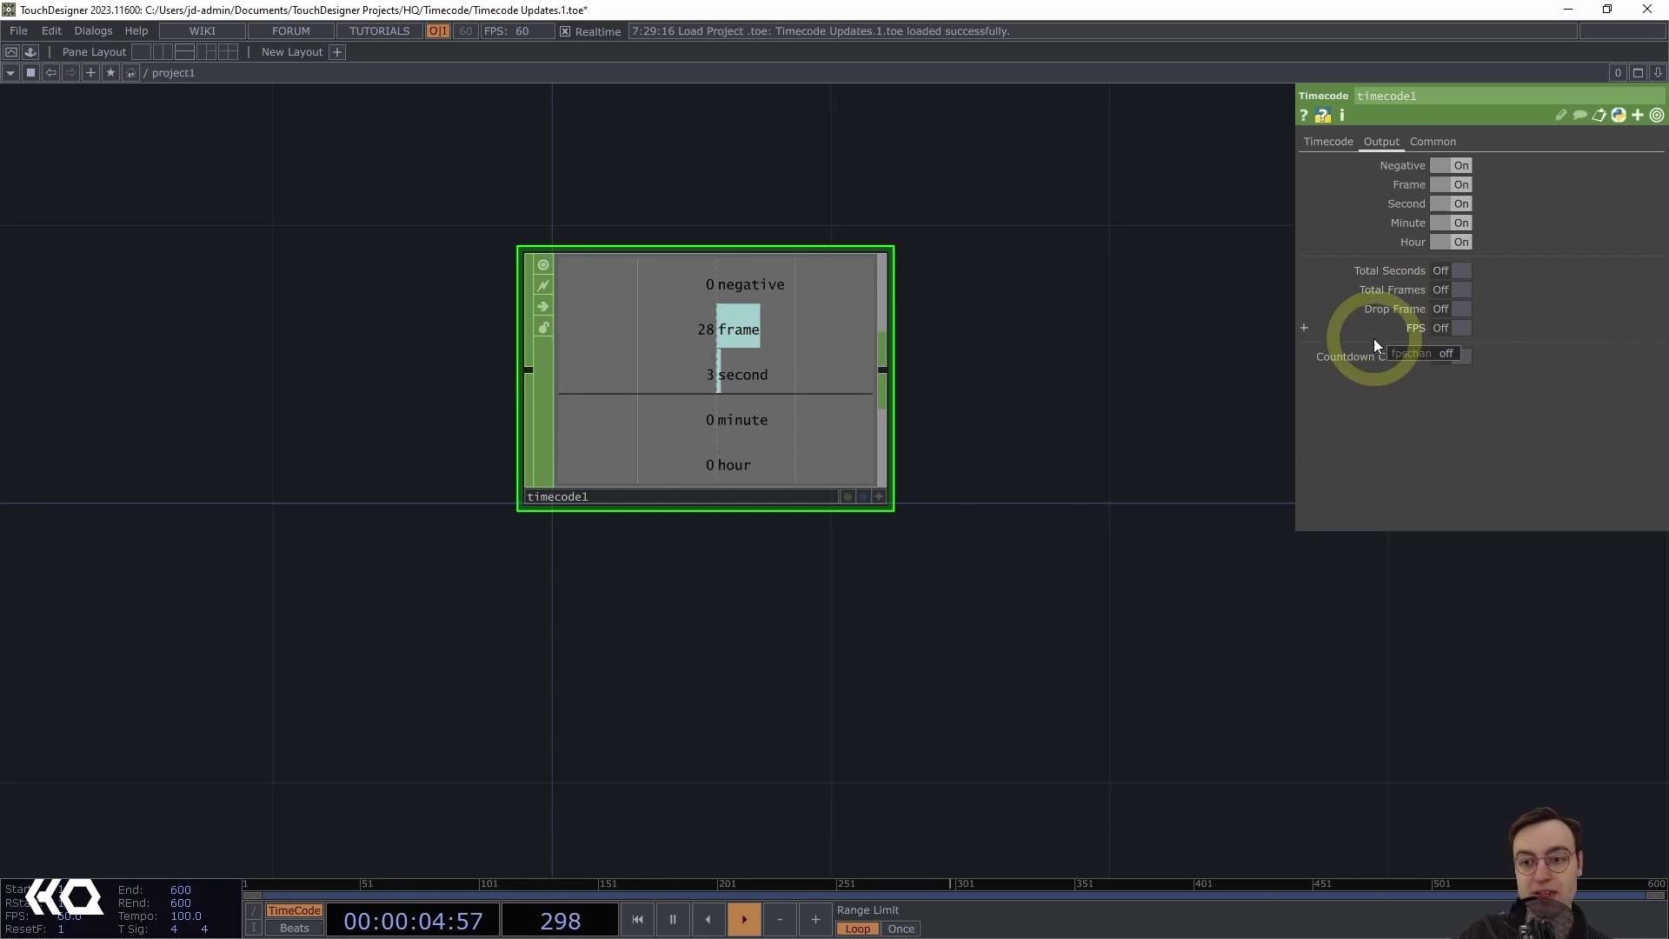
left_click(1447, 272)
left_click(1446, 292)
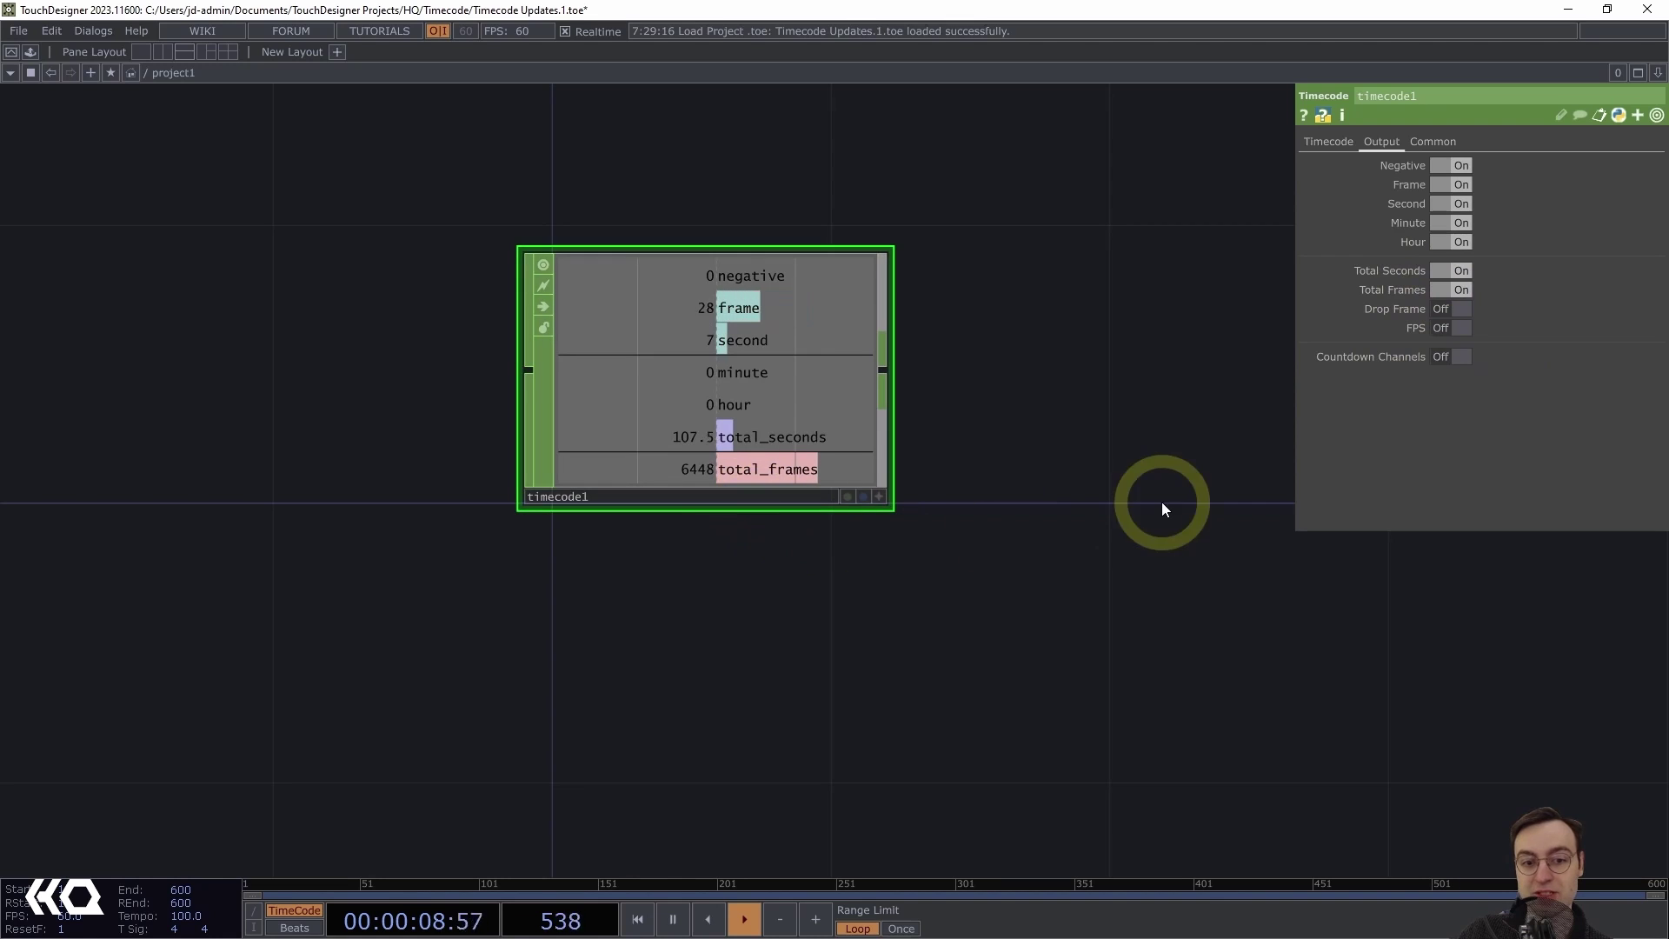
Turn off the Total Seconds and Total Frames outputs of timecode1 and enable its Countdown Channels
left_click(1461, 271)
left_click(1457, 291)
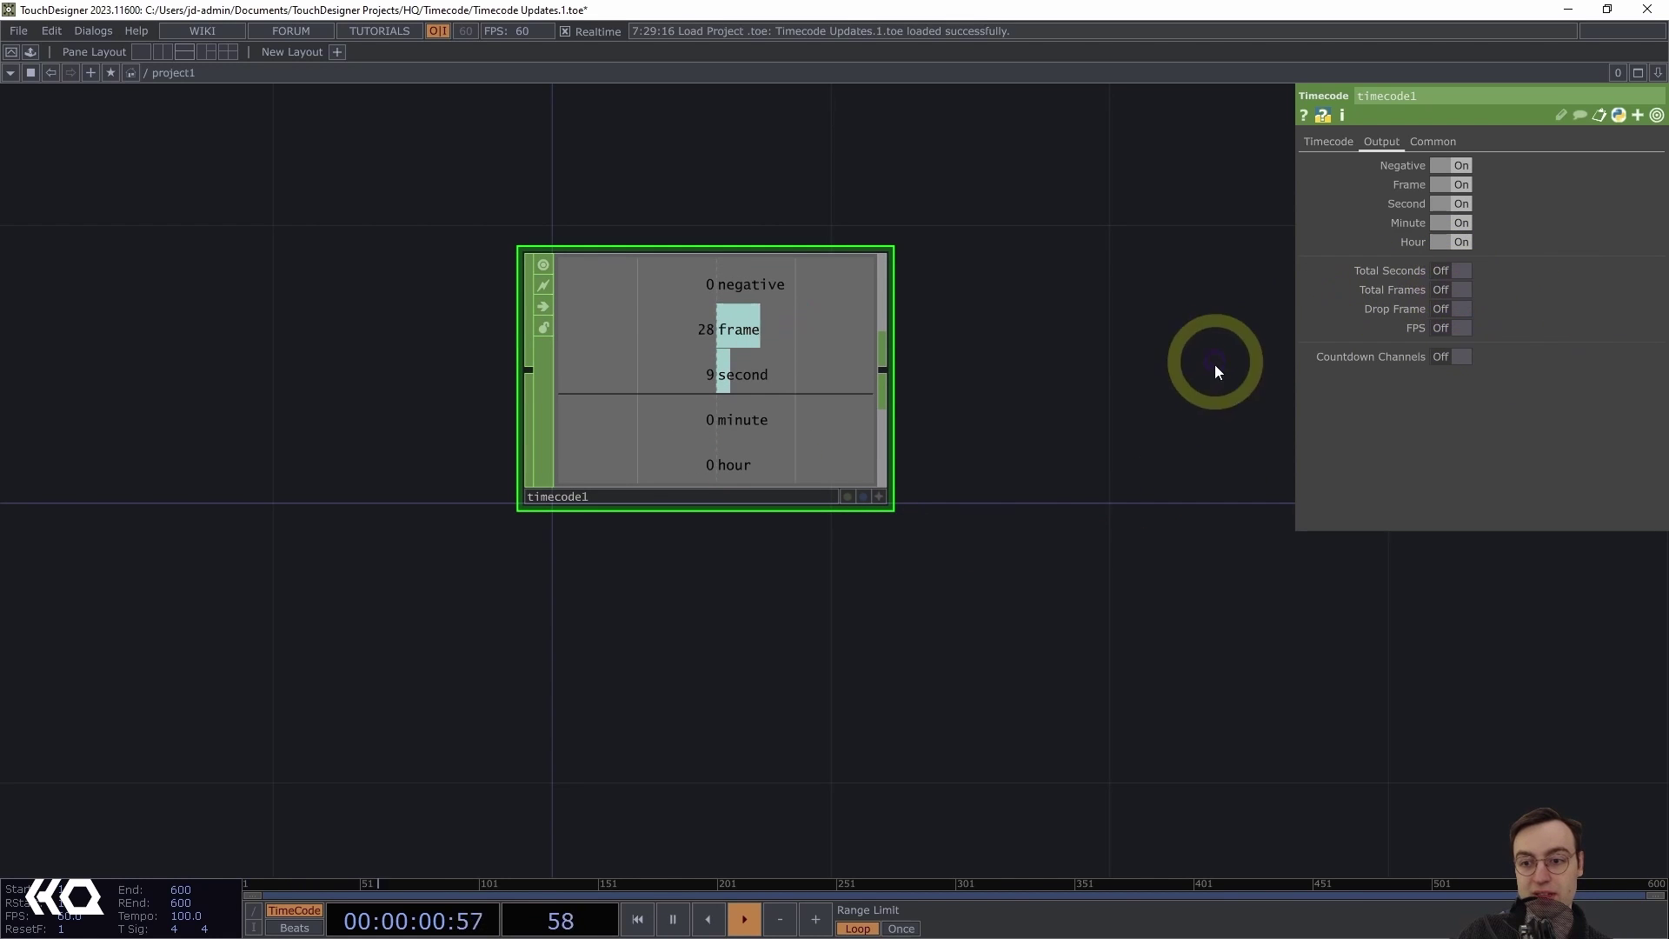
left_click(1443, 356)
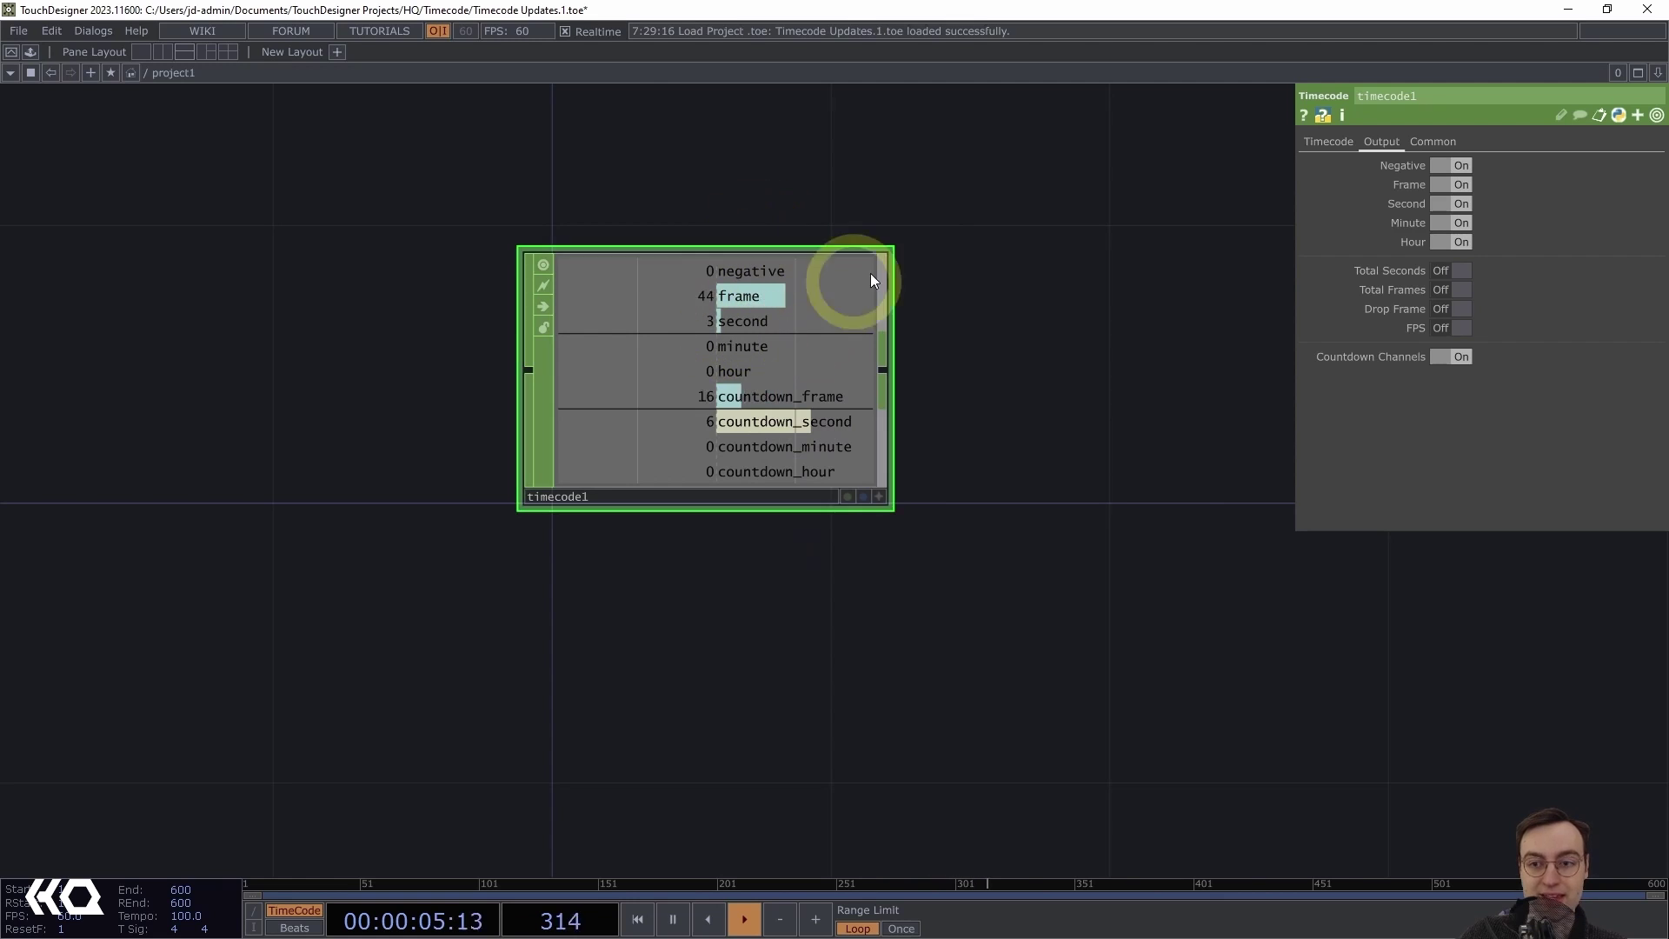
Turn Custom Length off for timecode1, compare the countdown channels, and turn it back on
left_click(1329, 141)
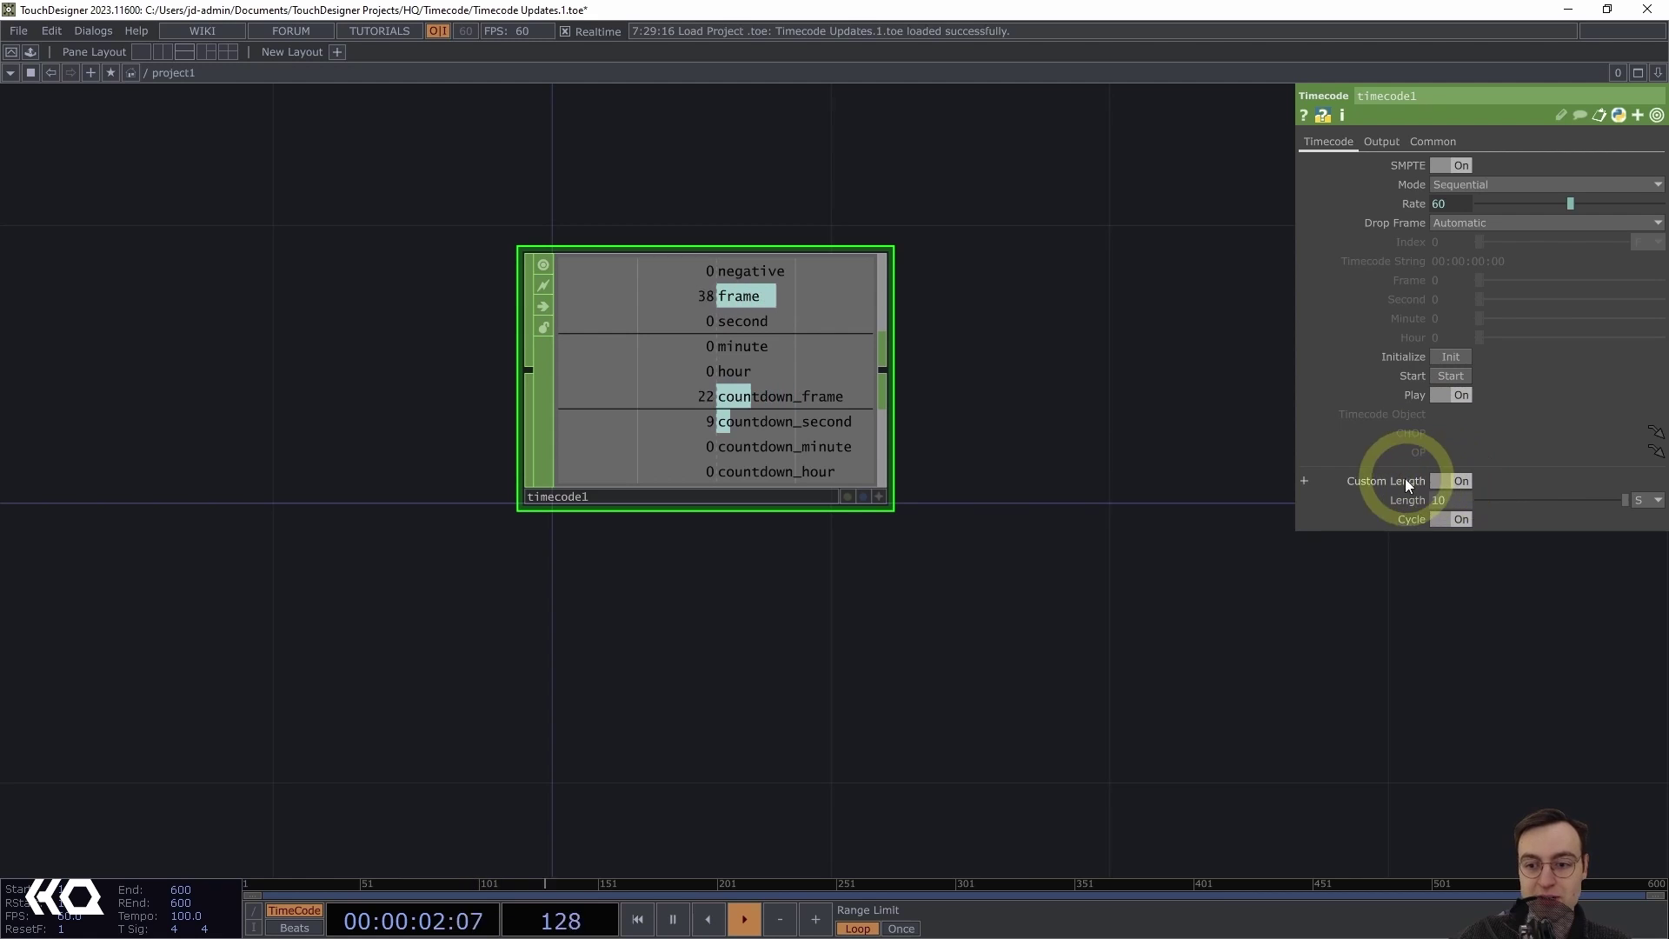
left_click(1461, 481)
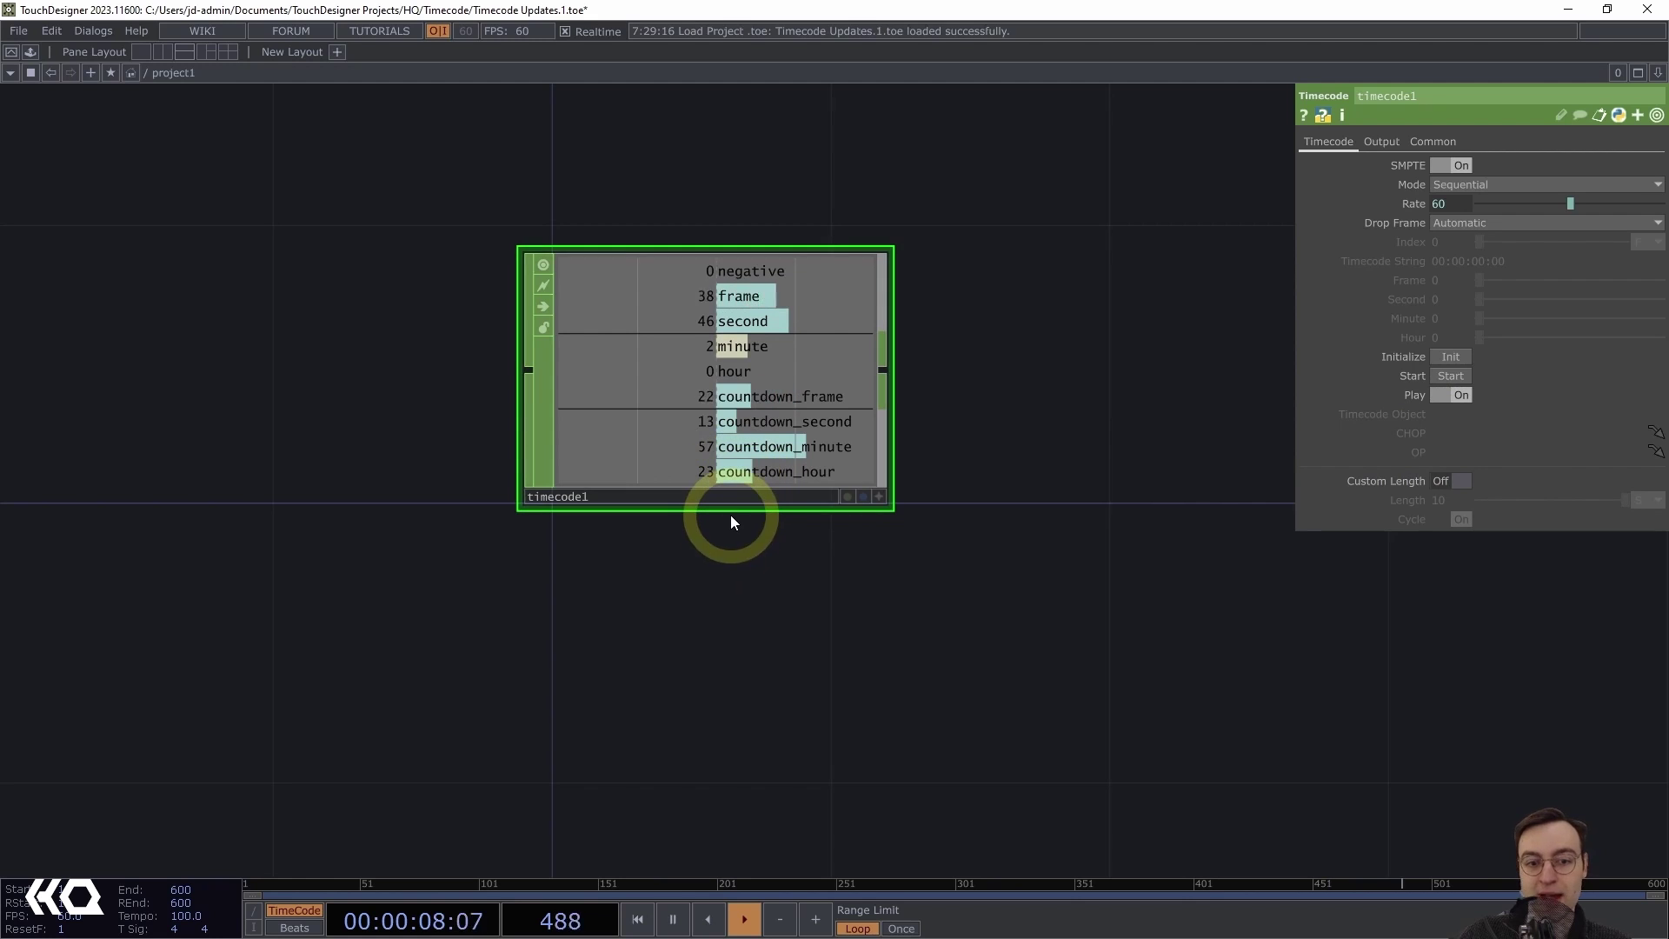
left_click(1390, 146)
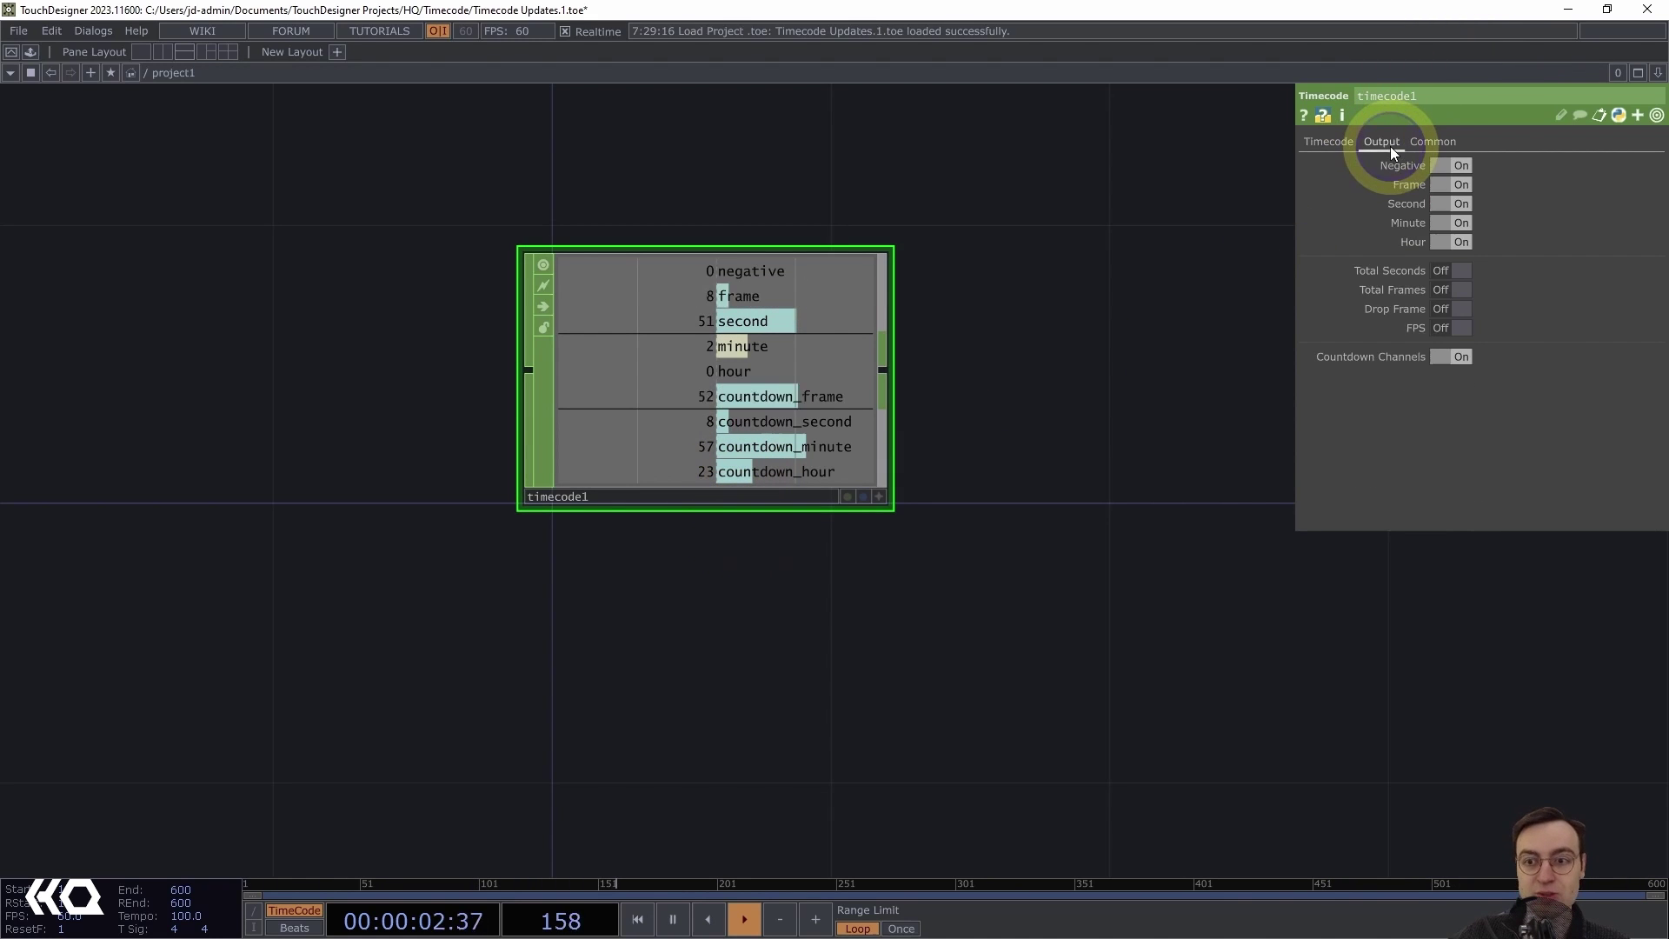
left_click(1316, 145)
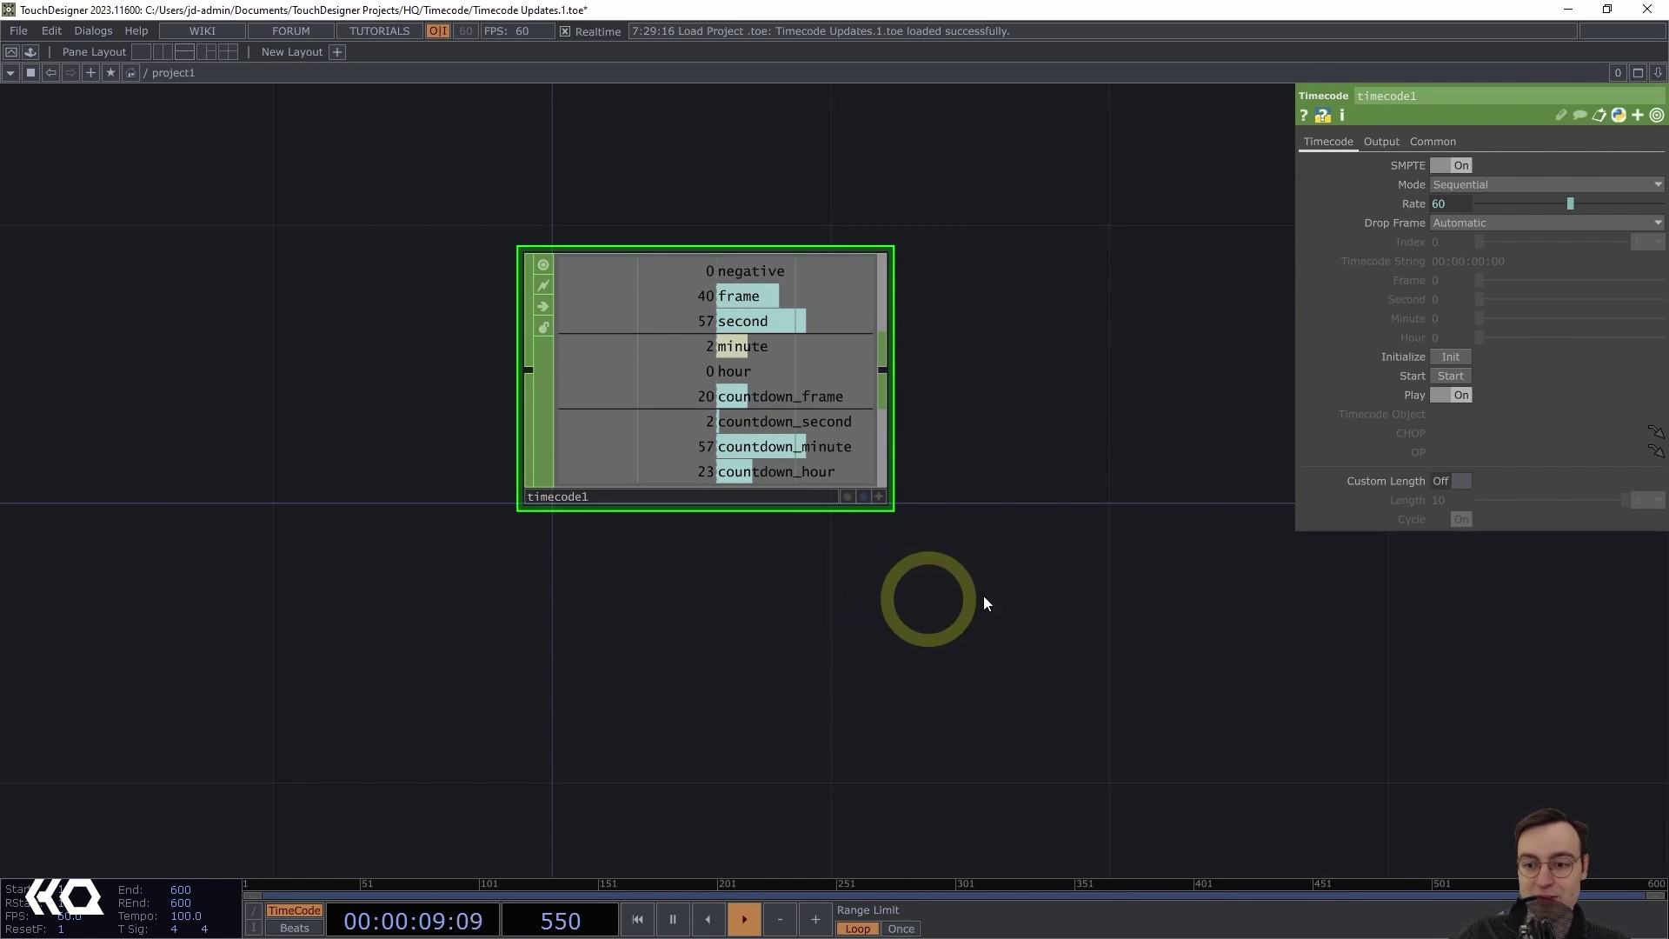
left_click(1447, 480)
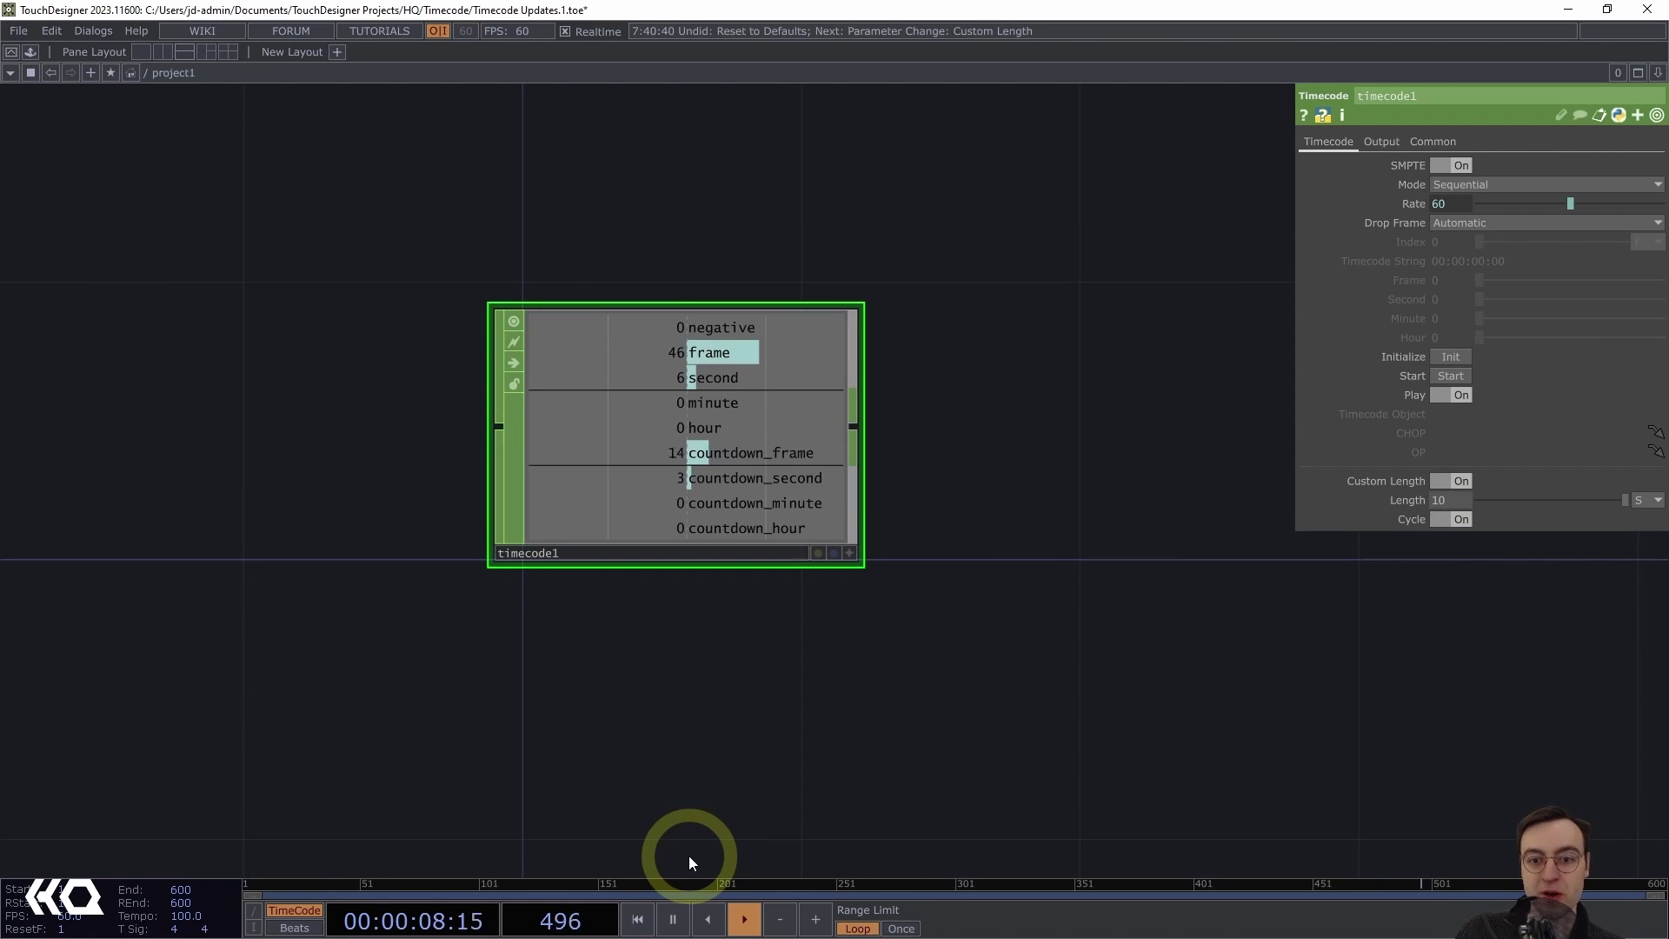
Reset all parameters of timecode1 to their defaults
right_click(633, 455)
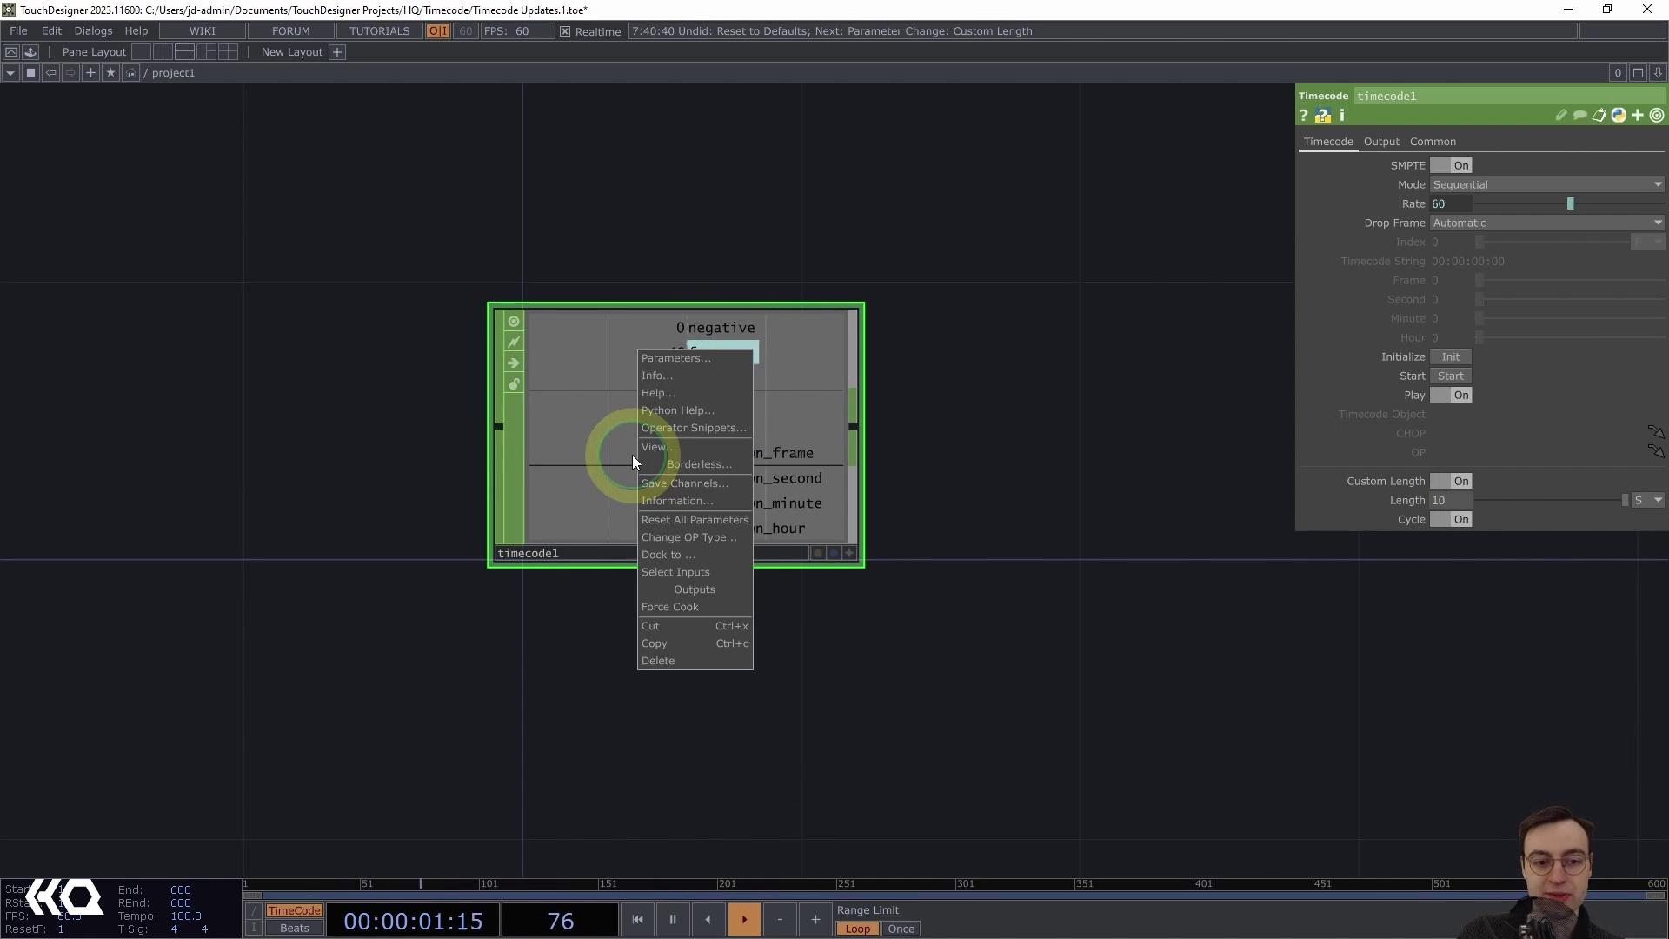
left_click(670, 520)
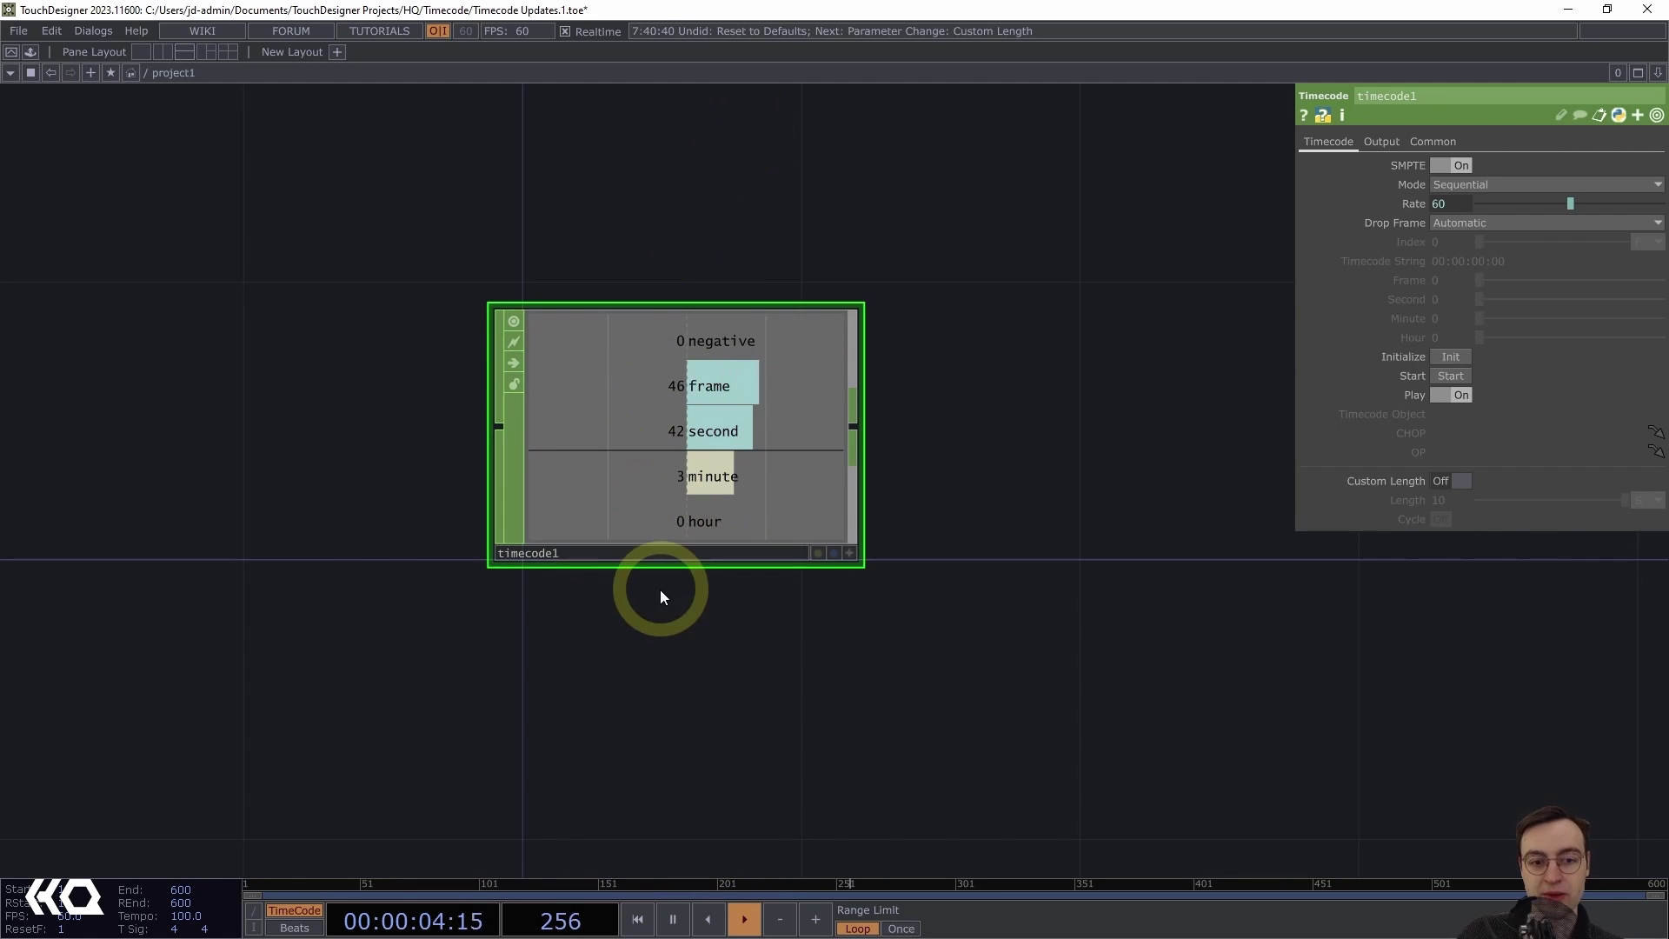
Add a Movie File In TOP to the network directly above timecode1
scroll(687, 592, "down", 3)
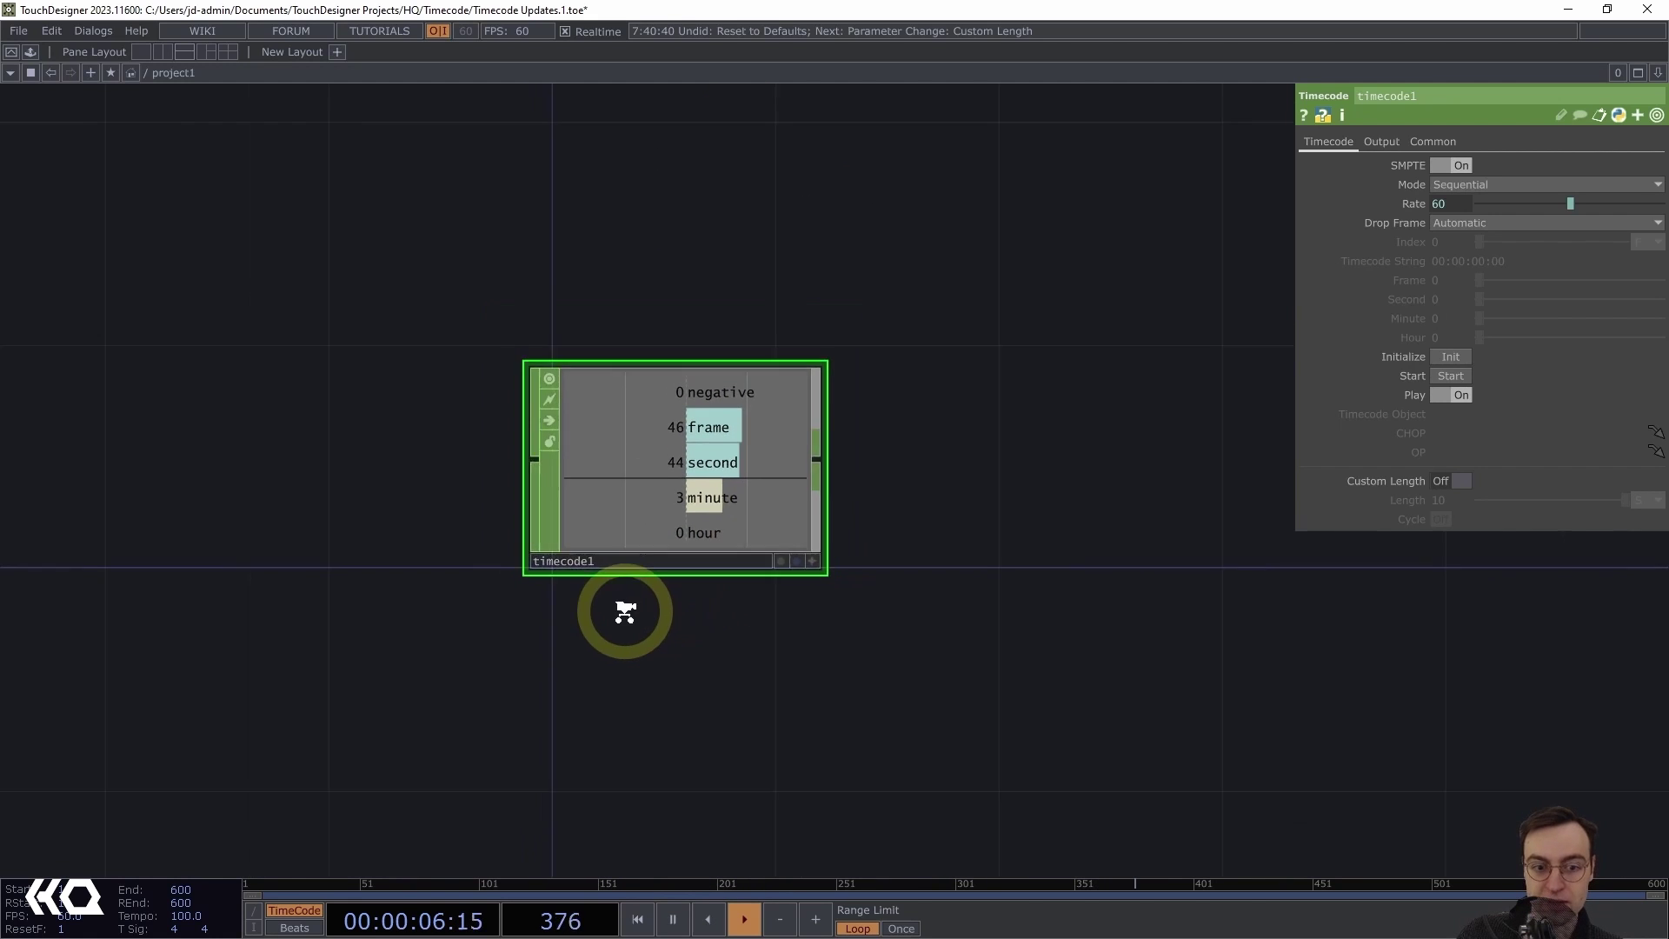
left_click_drag(649, 209, 689, 269)
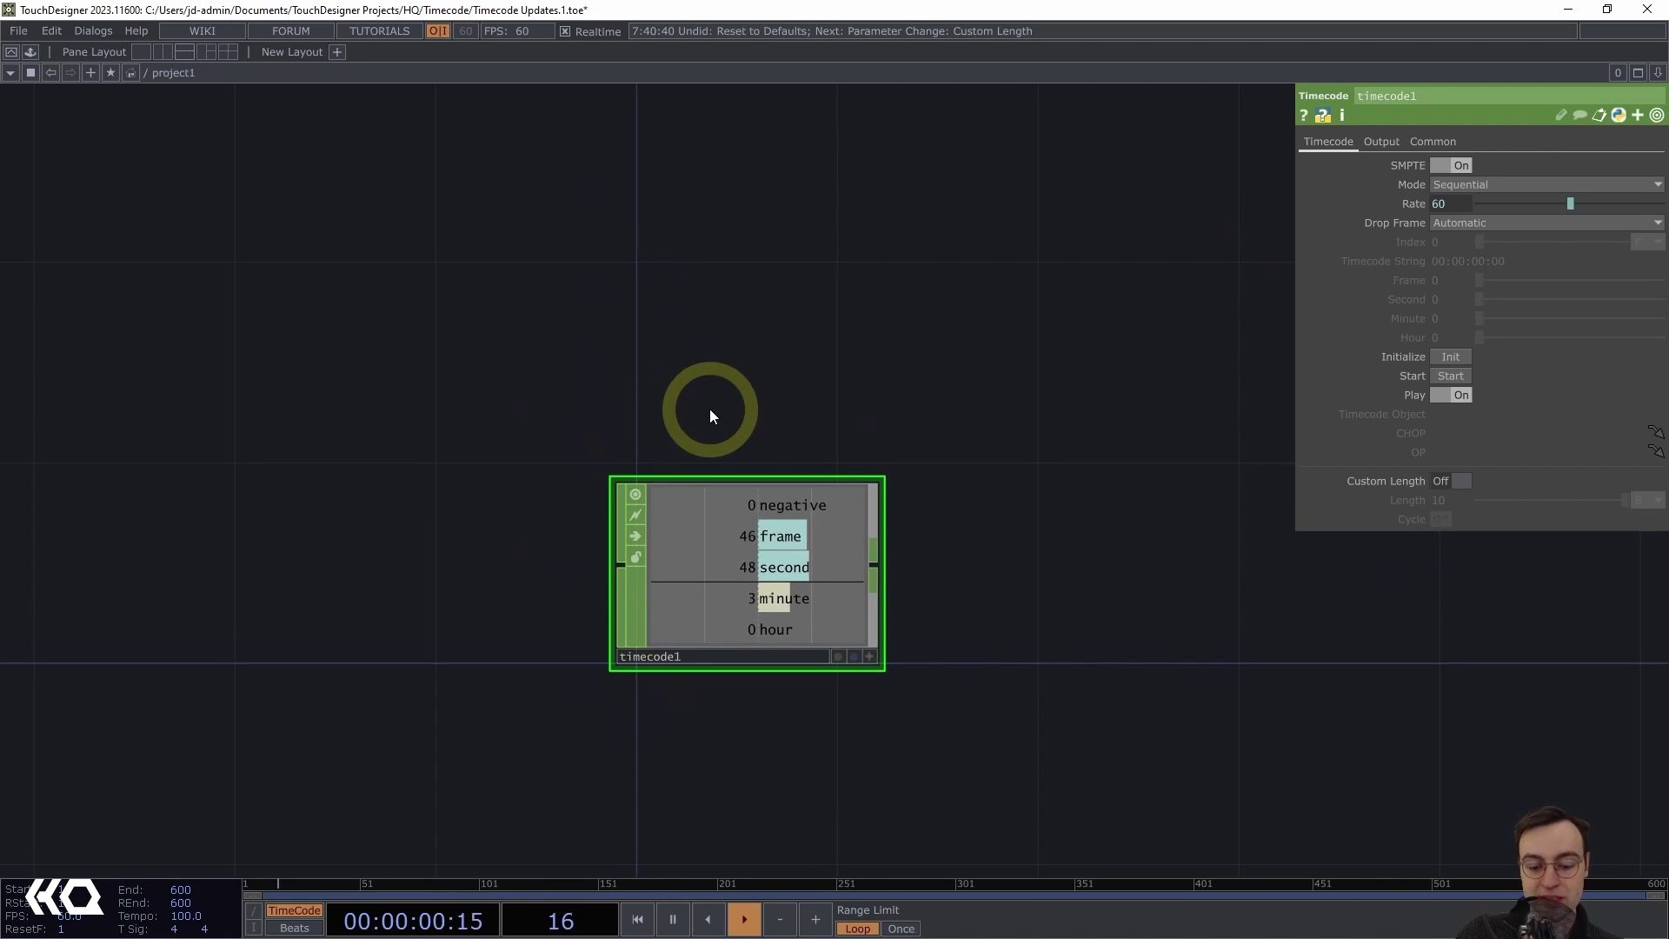
key("Tab")
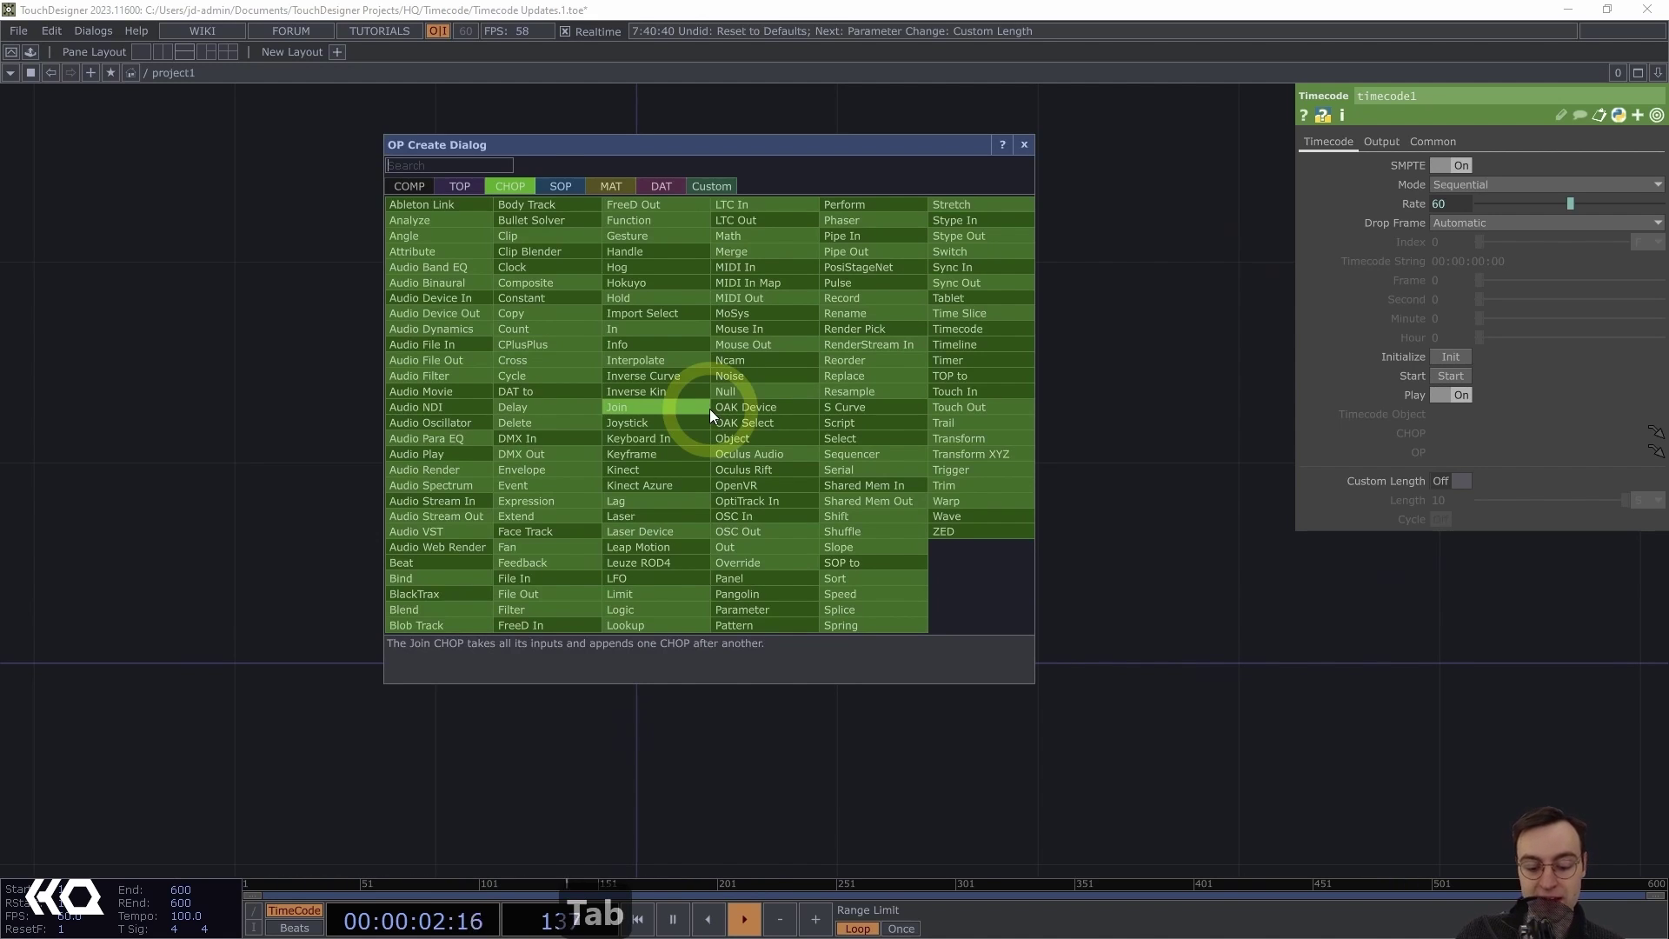
key("shift+Tab")
type("movie")
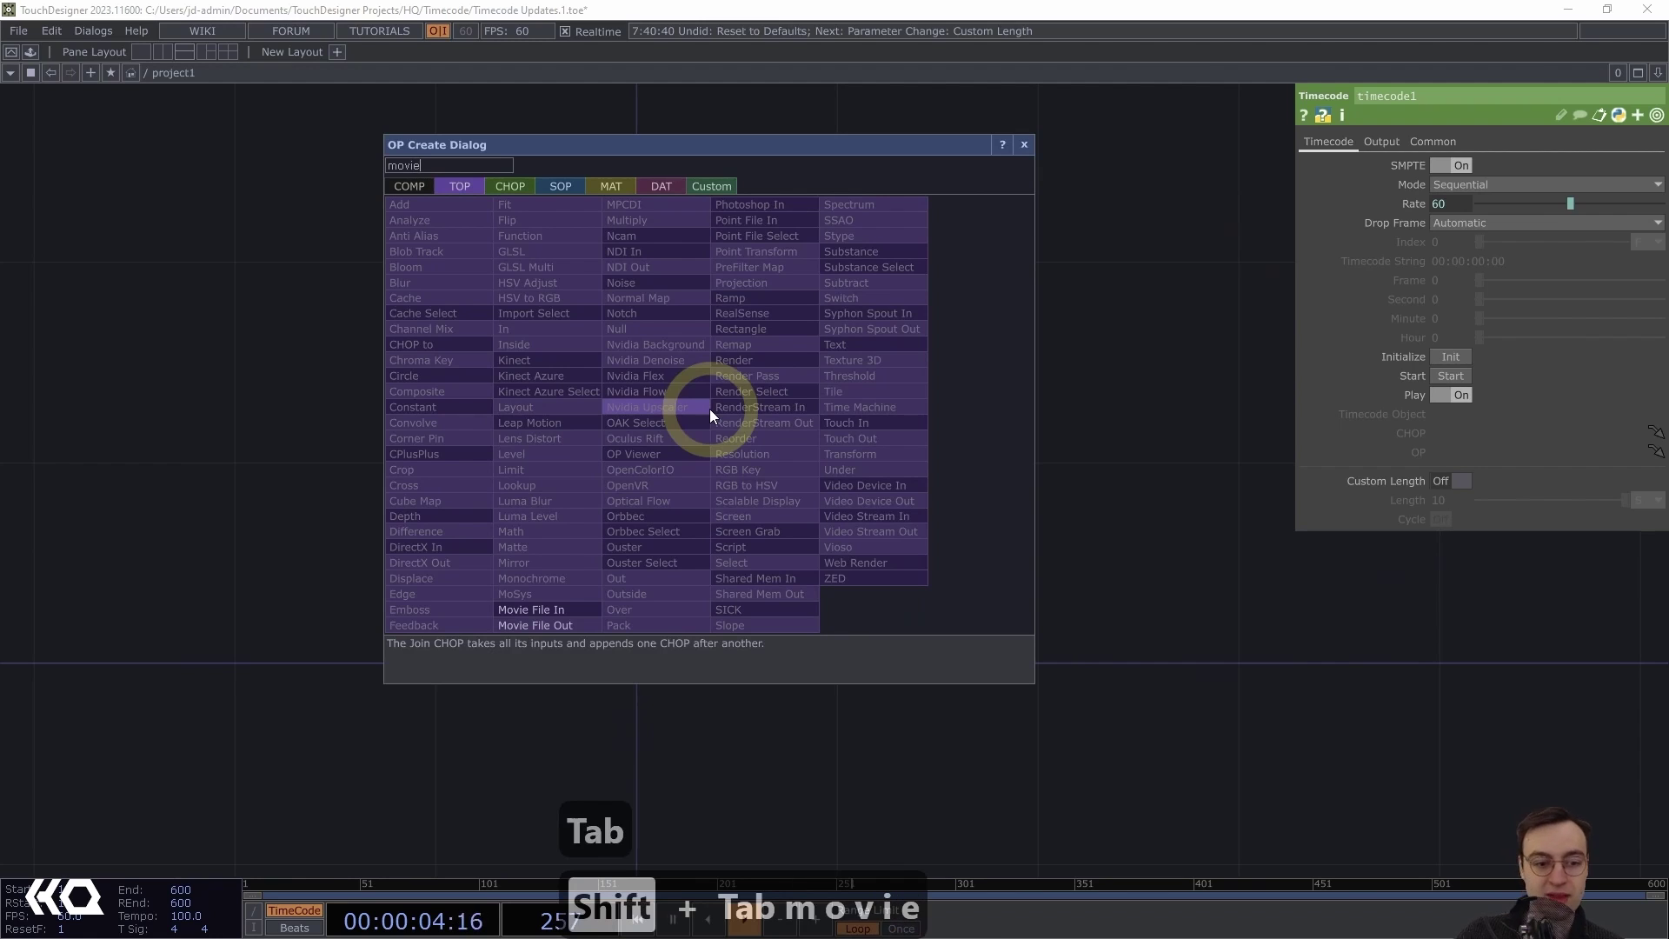
left_click(532, 609)
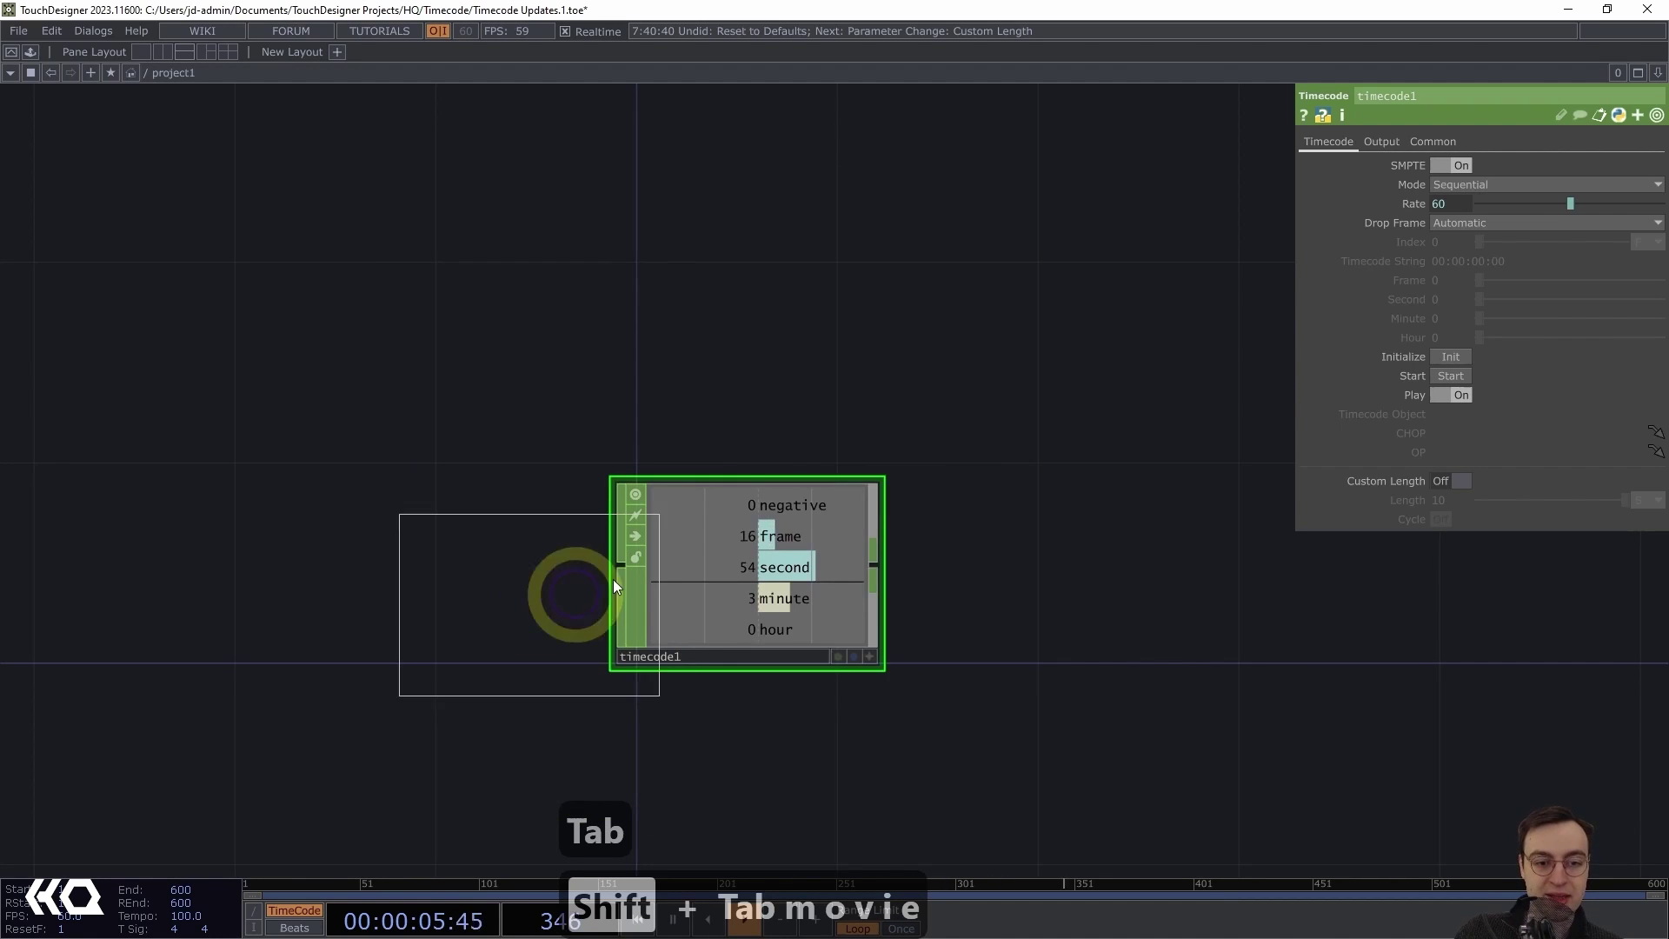
left_click(735, 348)
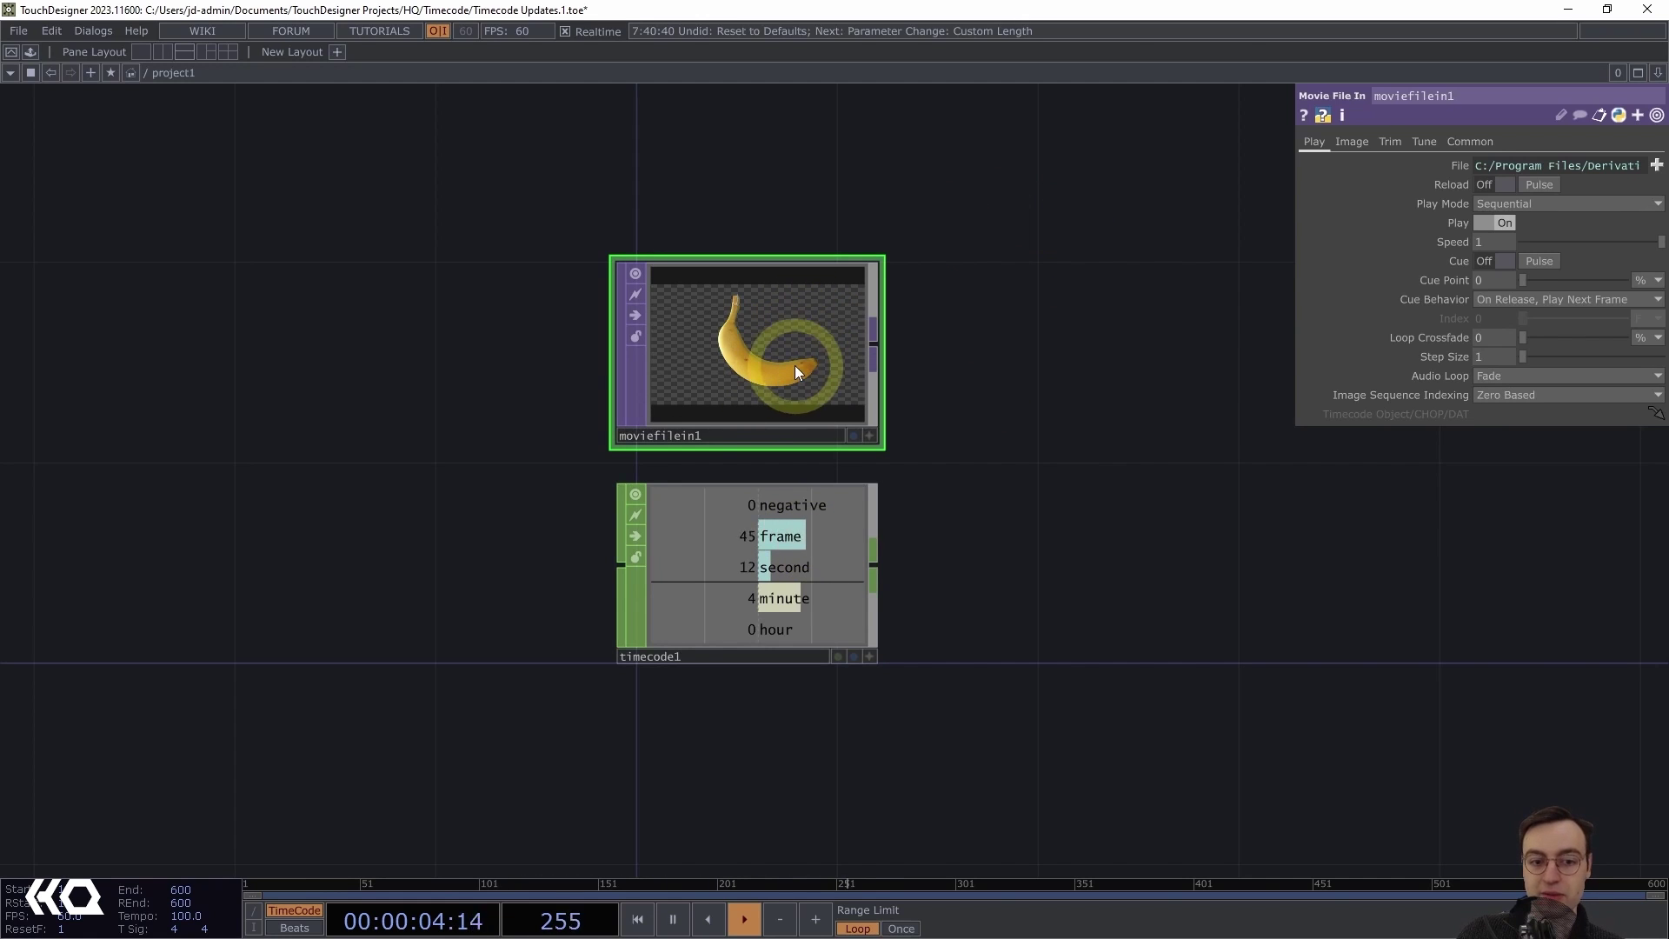
Load the sample movie Count.mov from the Samples/Map folder into moviefilein1
left_click(1658, 165)
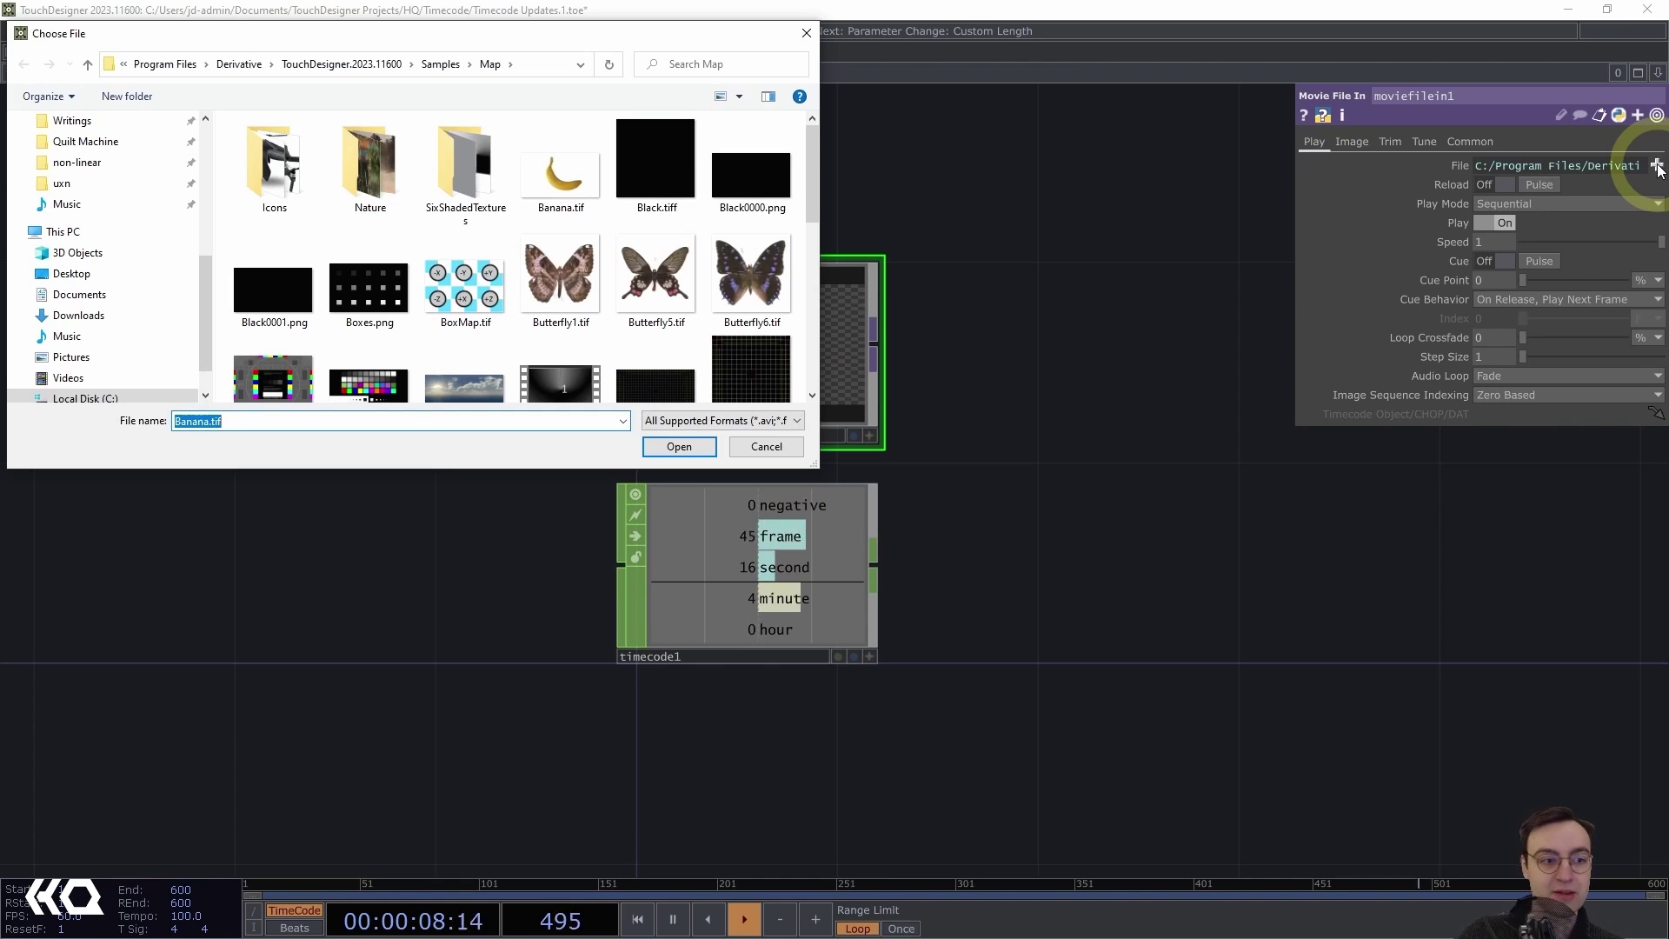
left_click(406, 166)
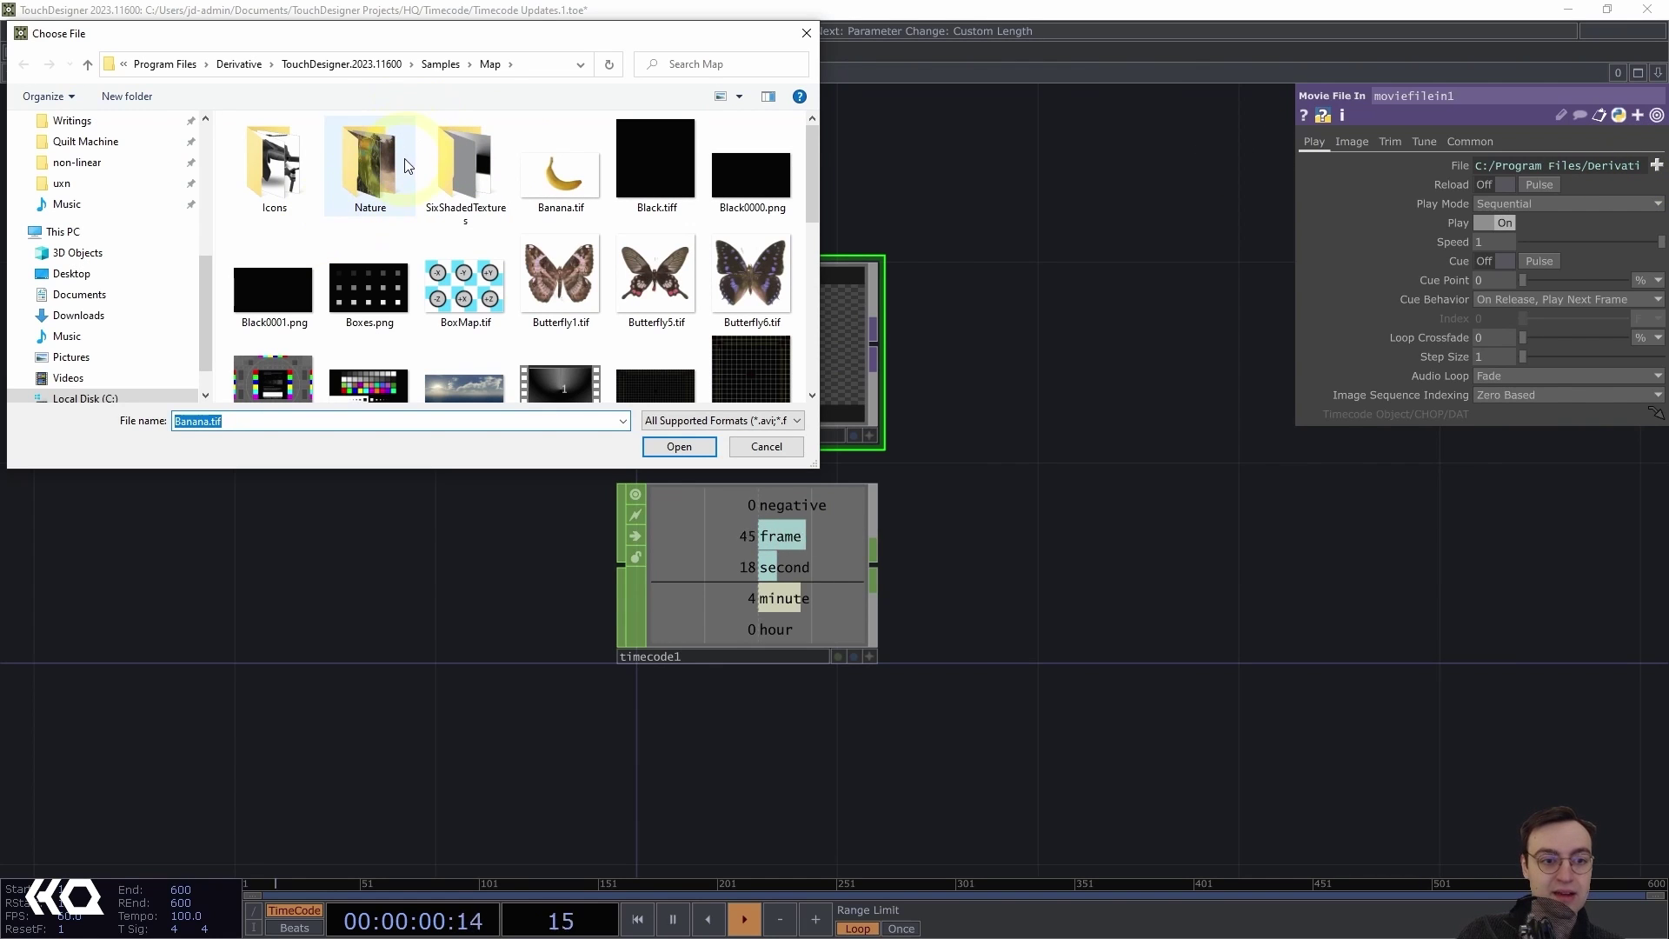
scroll(405, 168, "down", 1)
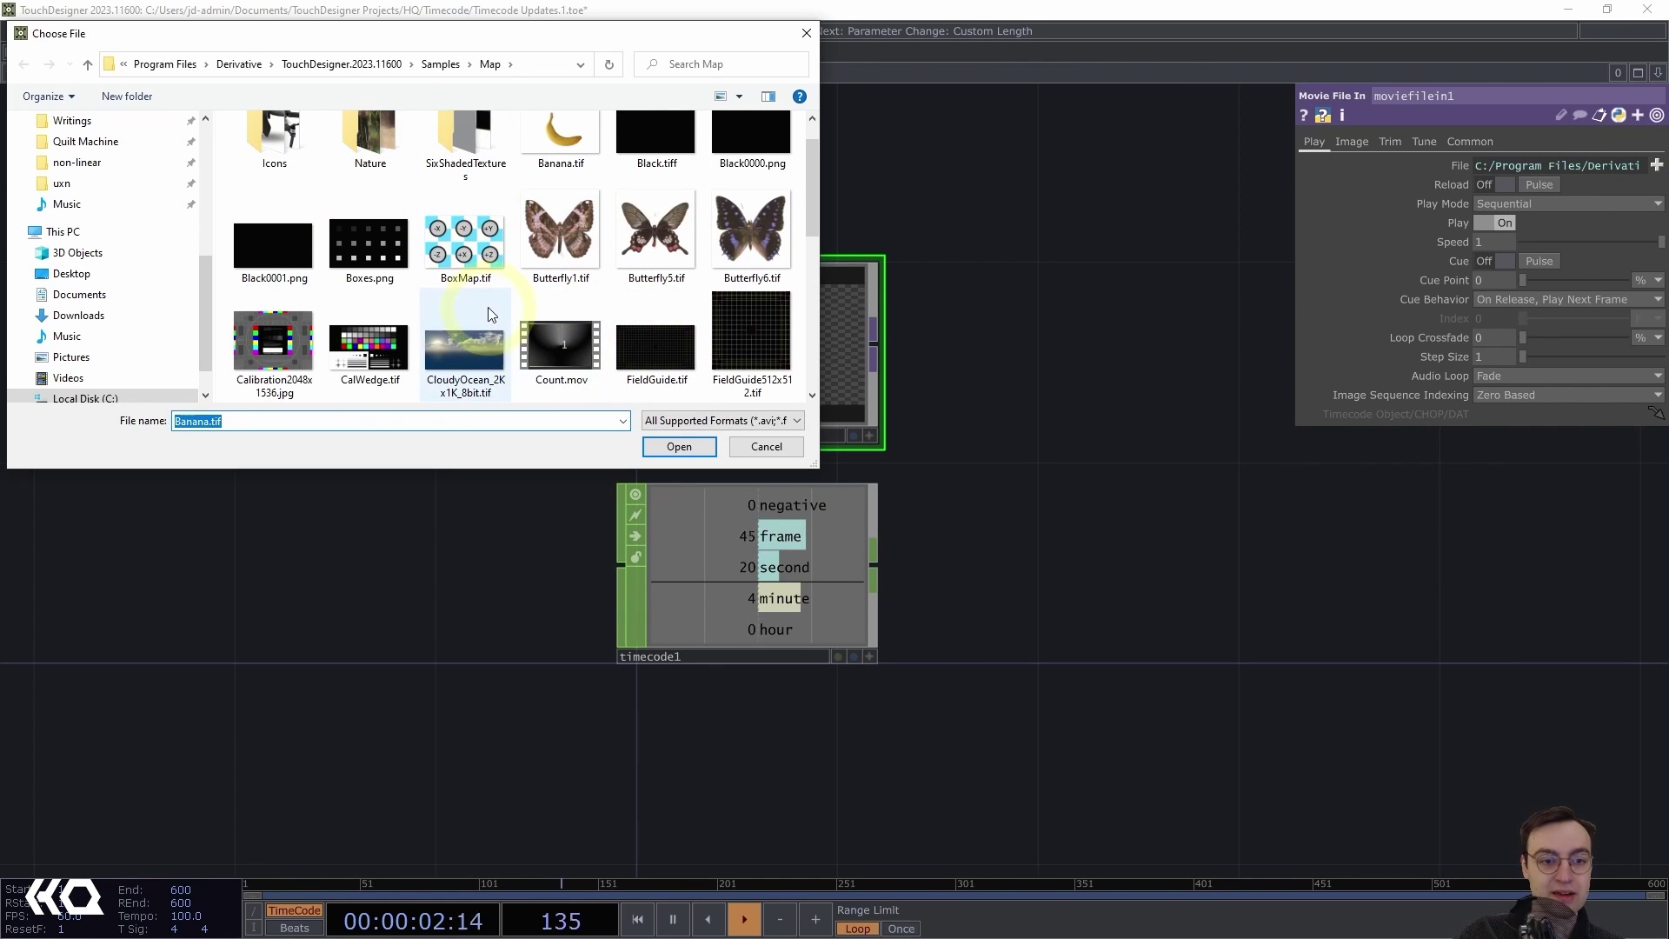
double_click(555, 336)
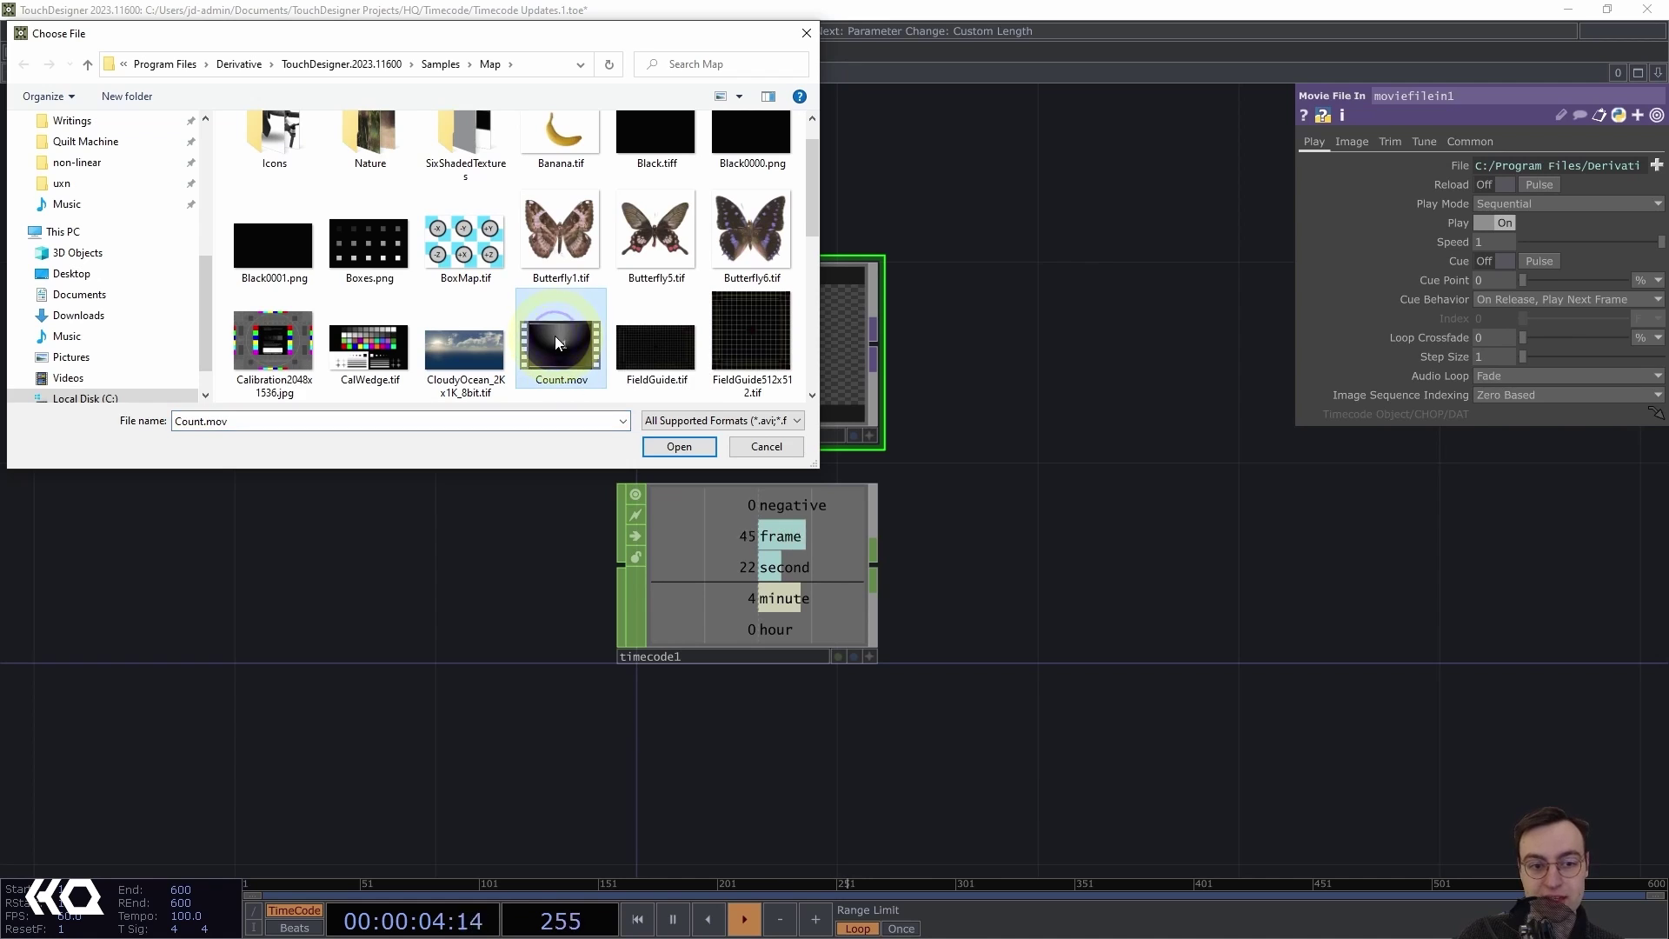
left_click(420, 477)
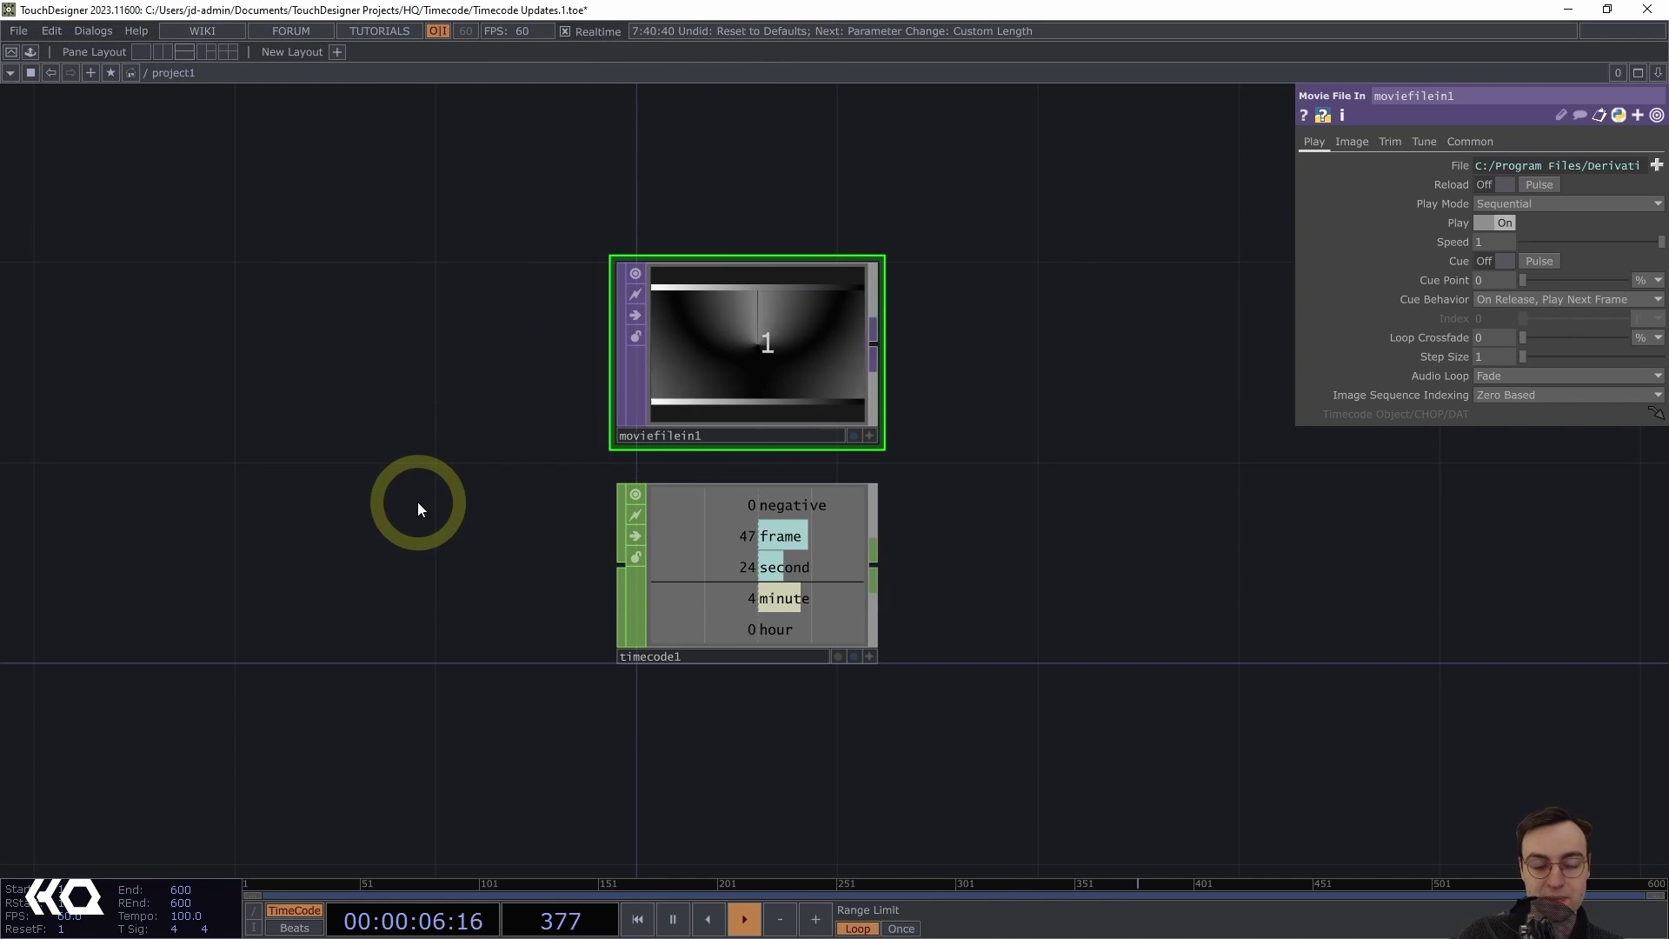
left_click(771, 398)
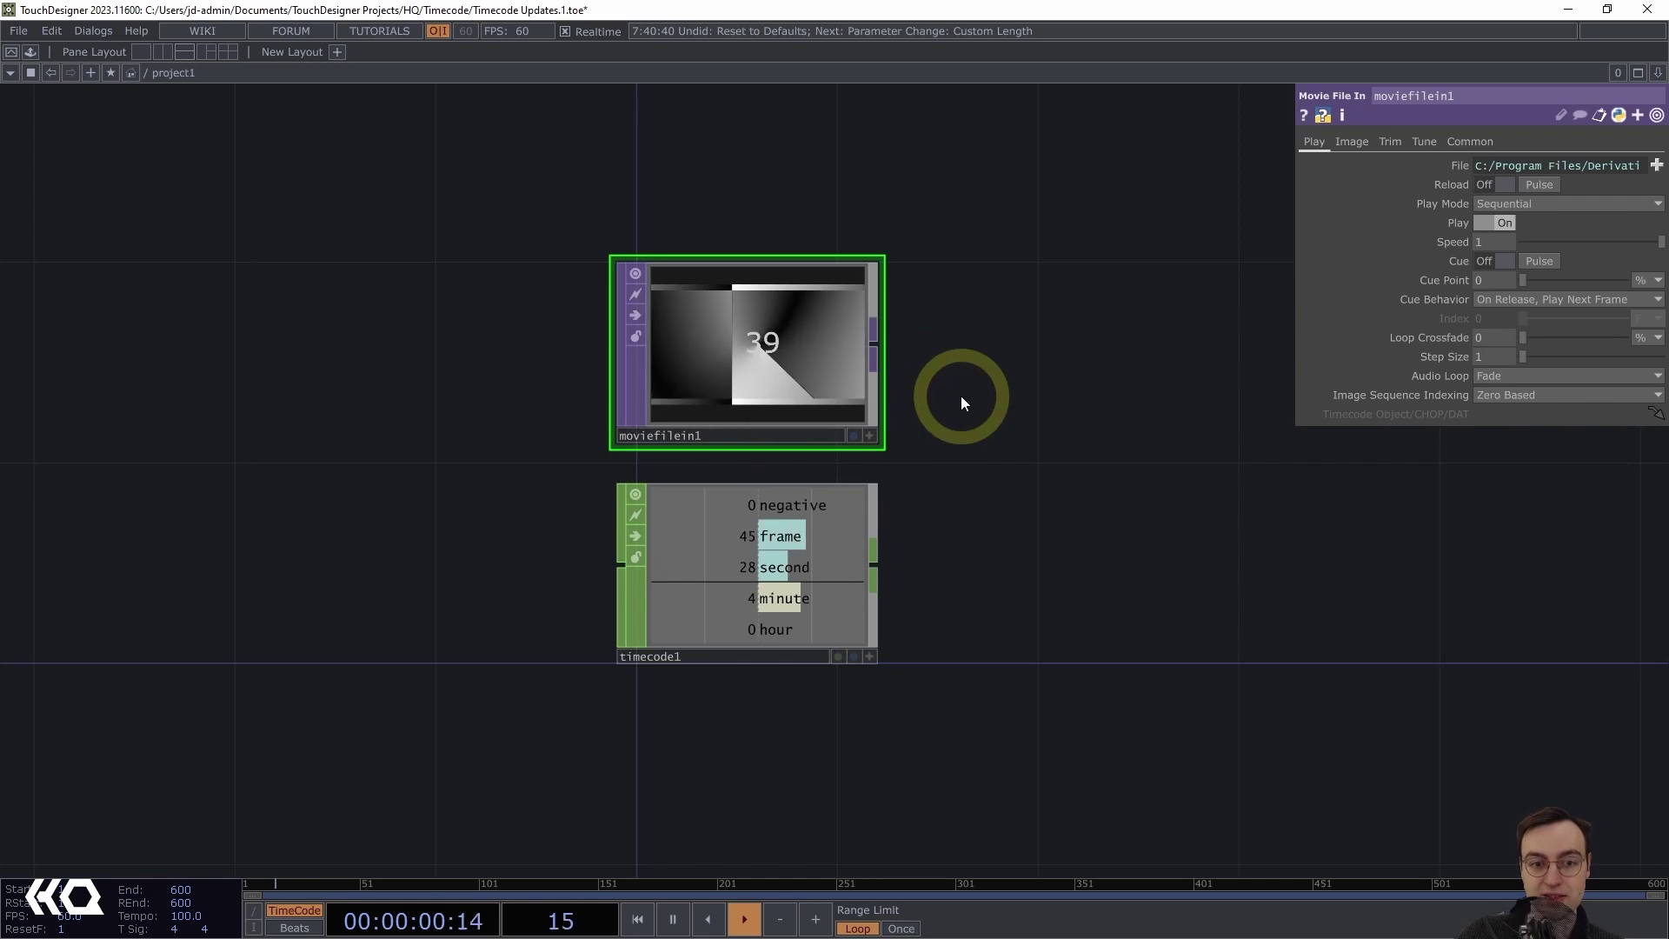
Set the Mode of timecode1 to Timecode Object
left_click_drag(1078, 383, 1071, 377)
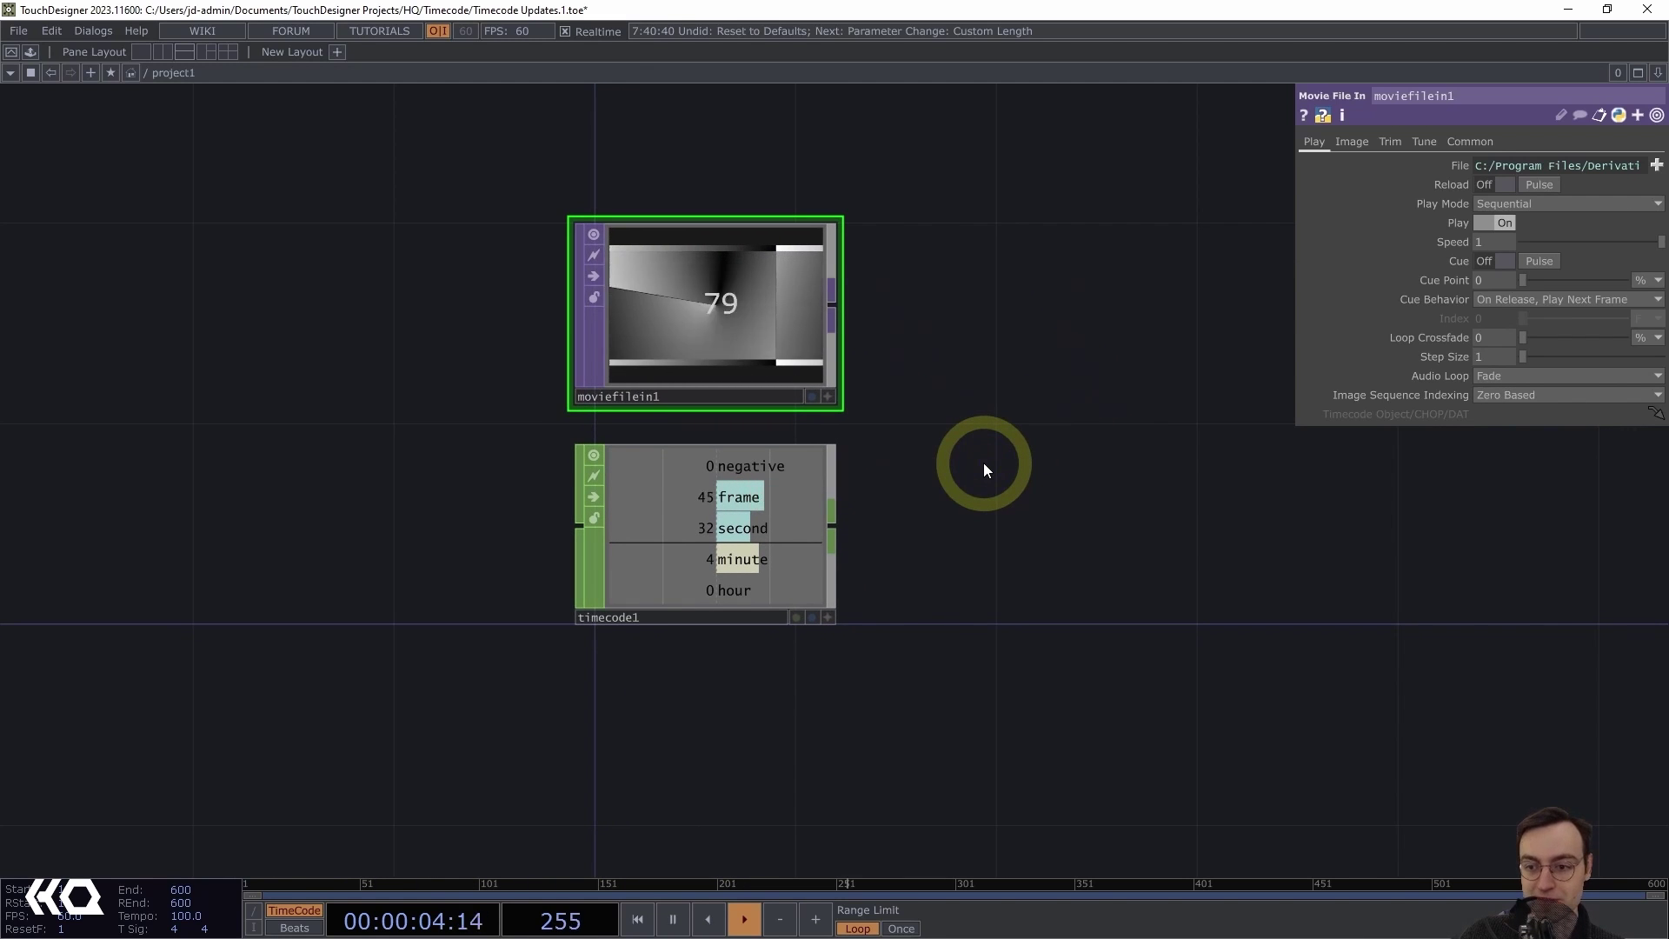
left_click(684, 557)
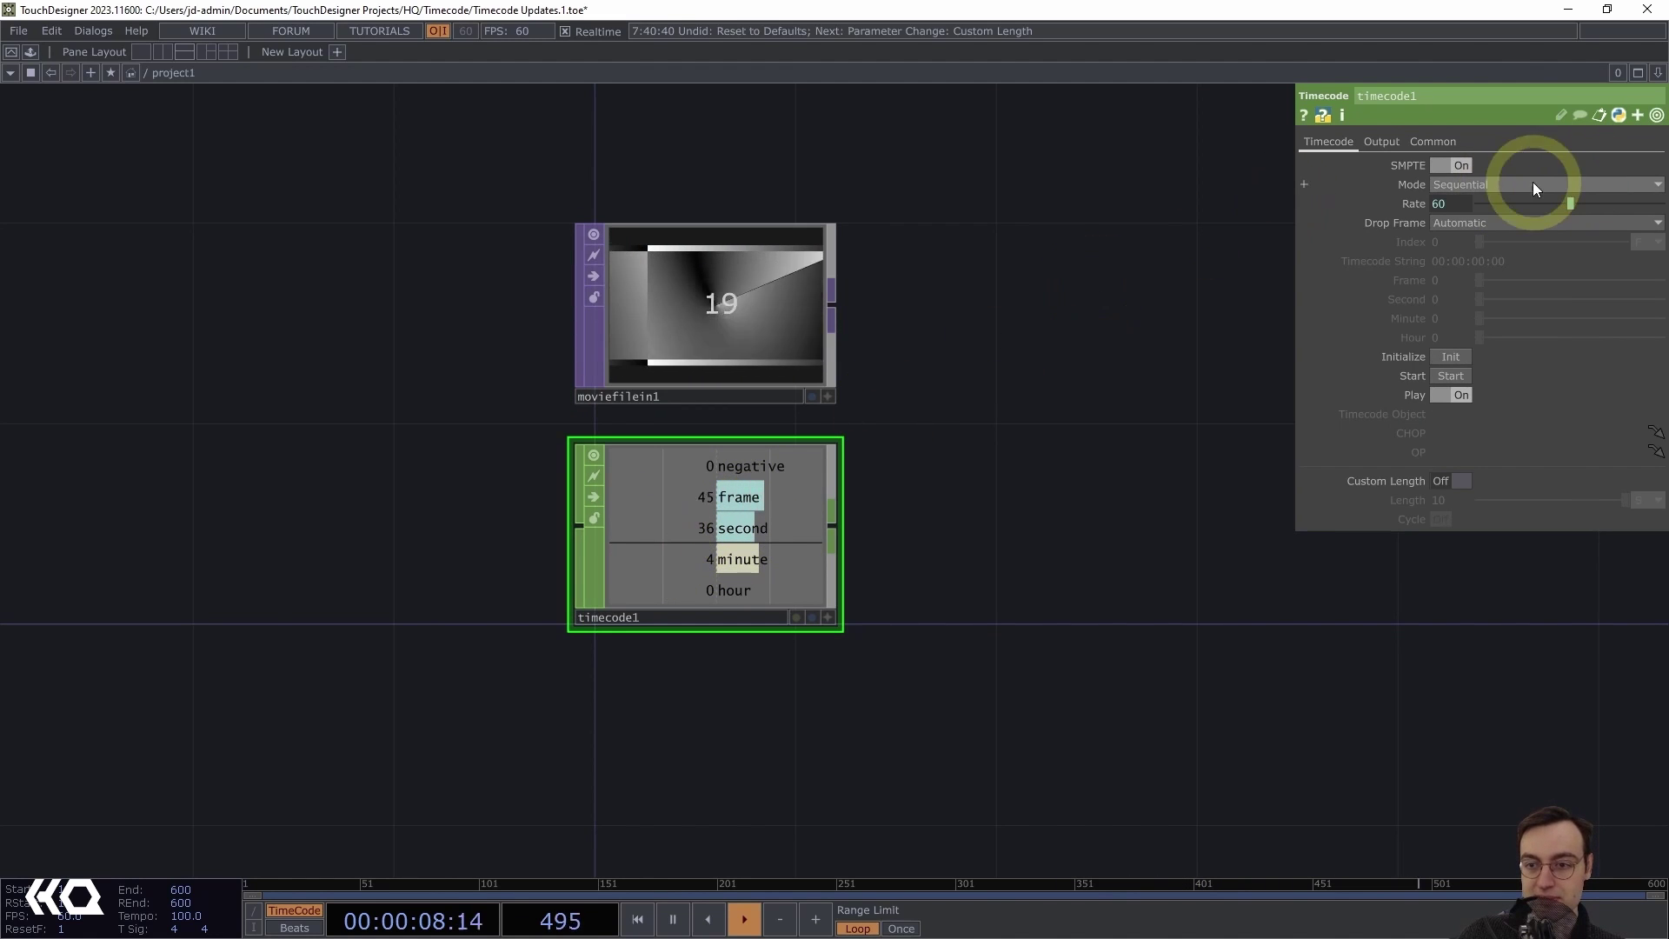
left_click(1461, 183)
left_click(1458, 290)
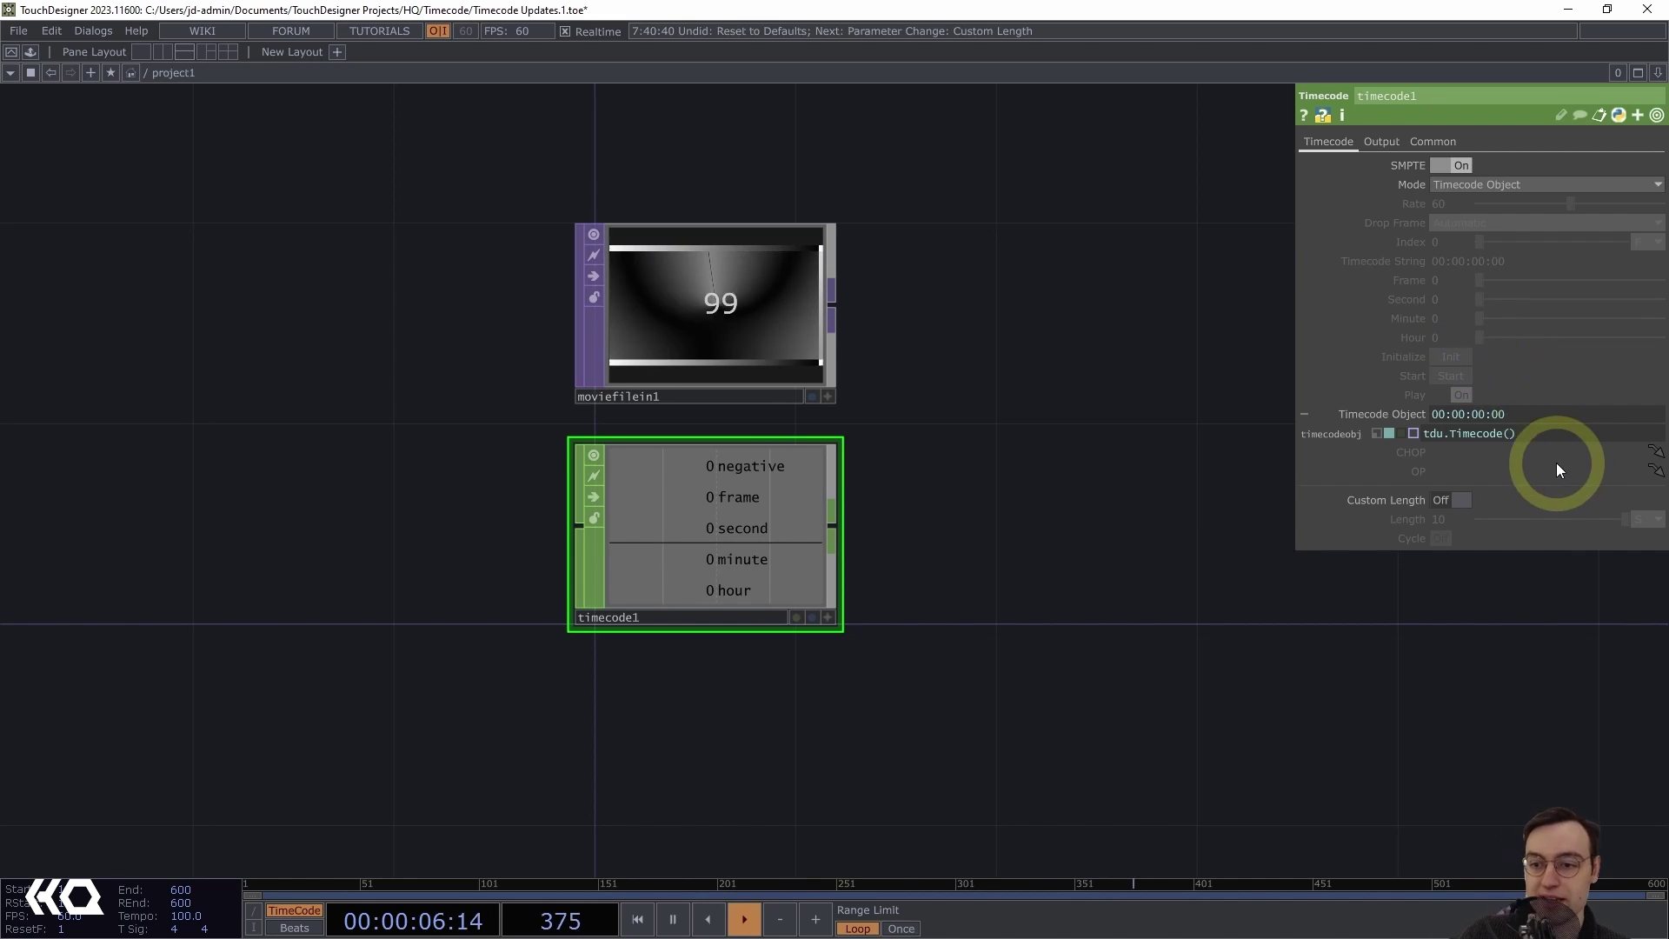
Set the Timecode Object expression of timecode1 to op('moviefilein1').timecode
left_click(1524, 433)
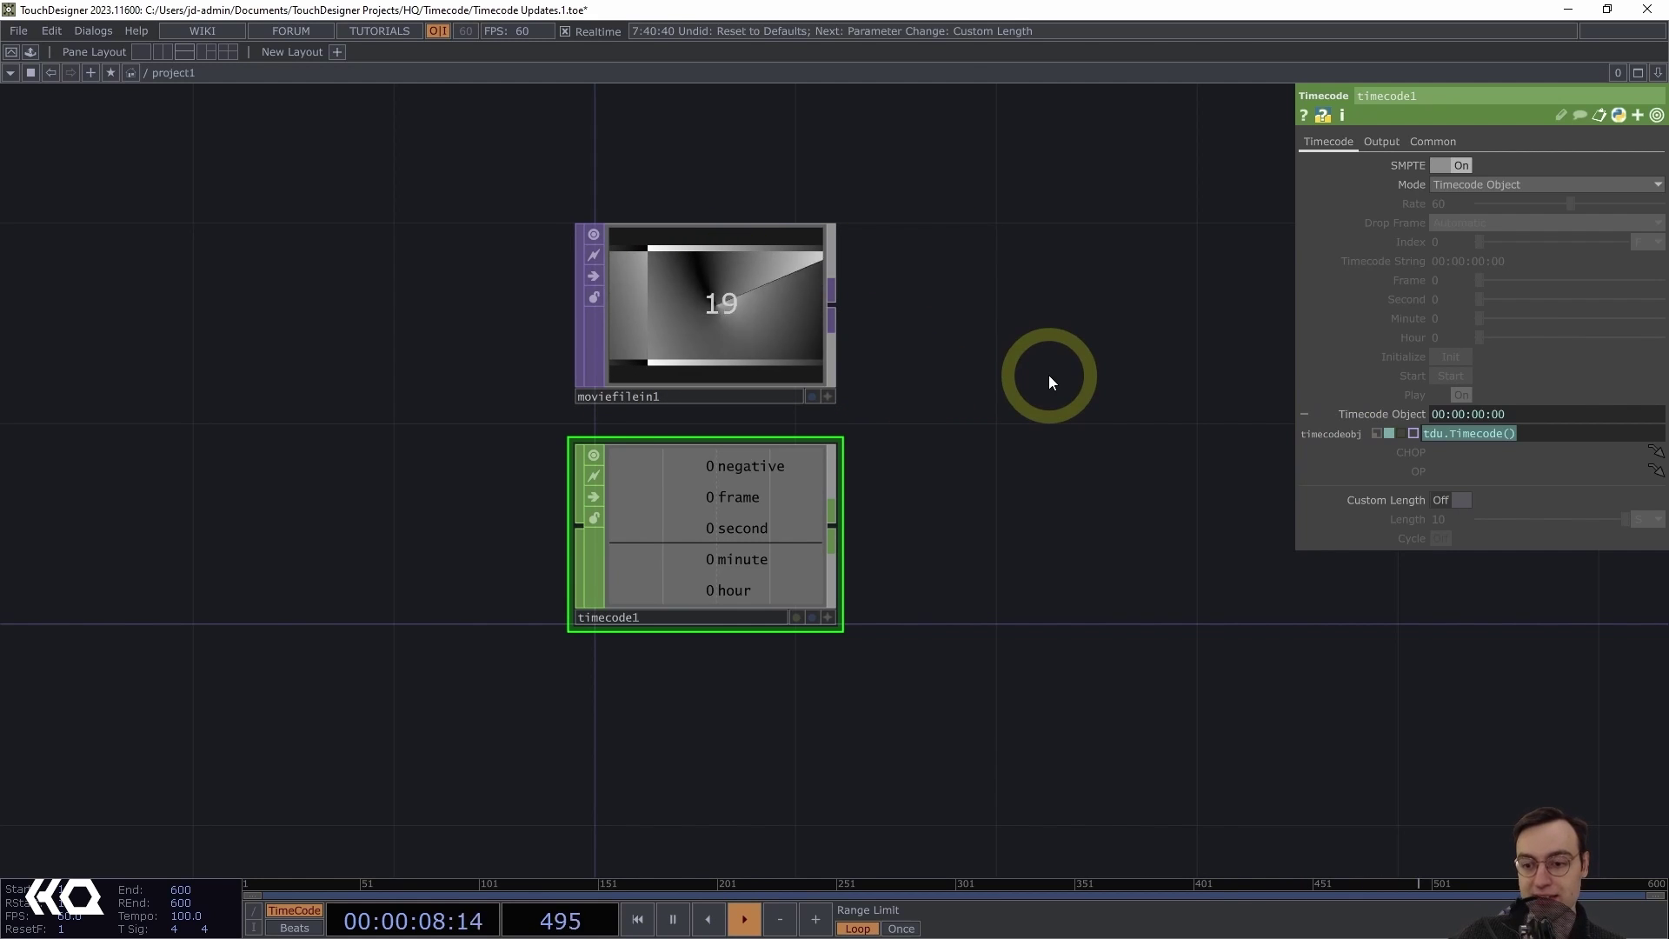
type("op()")
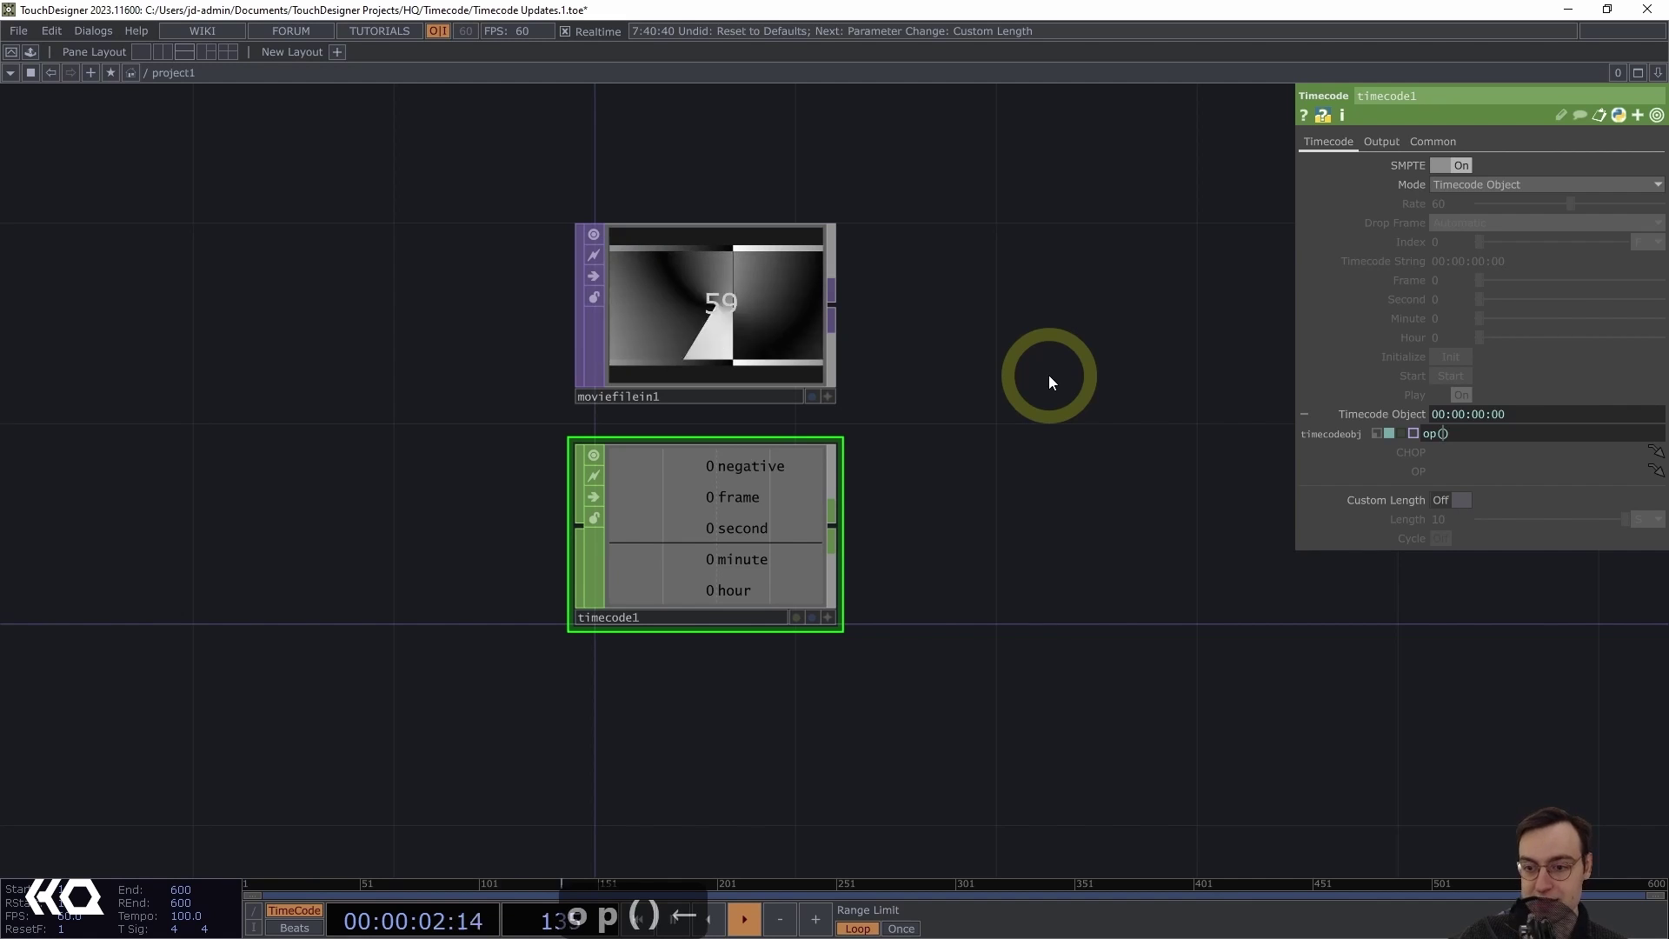
key("Left")
type("''")
key("Left")
type("moviefi")
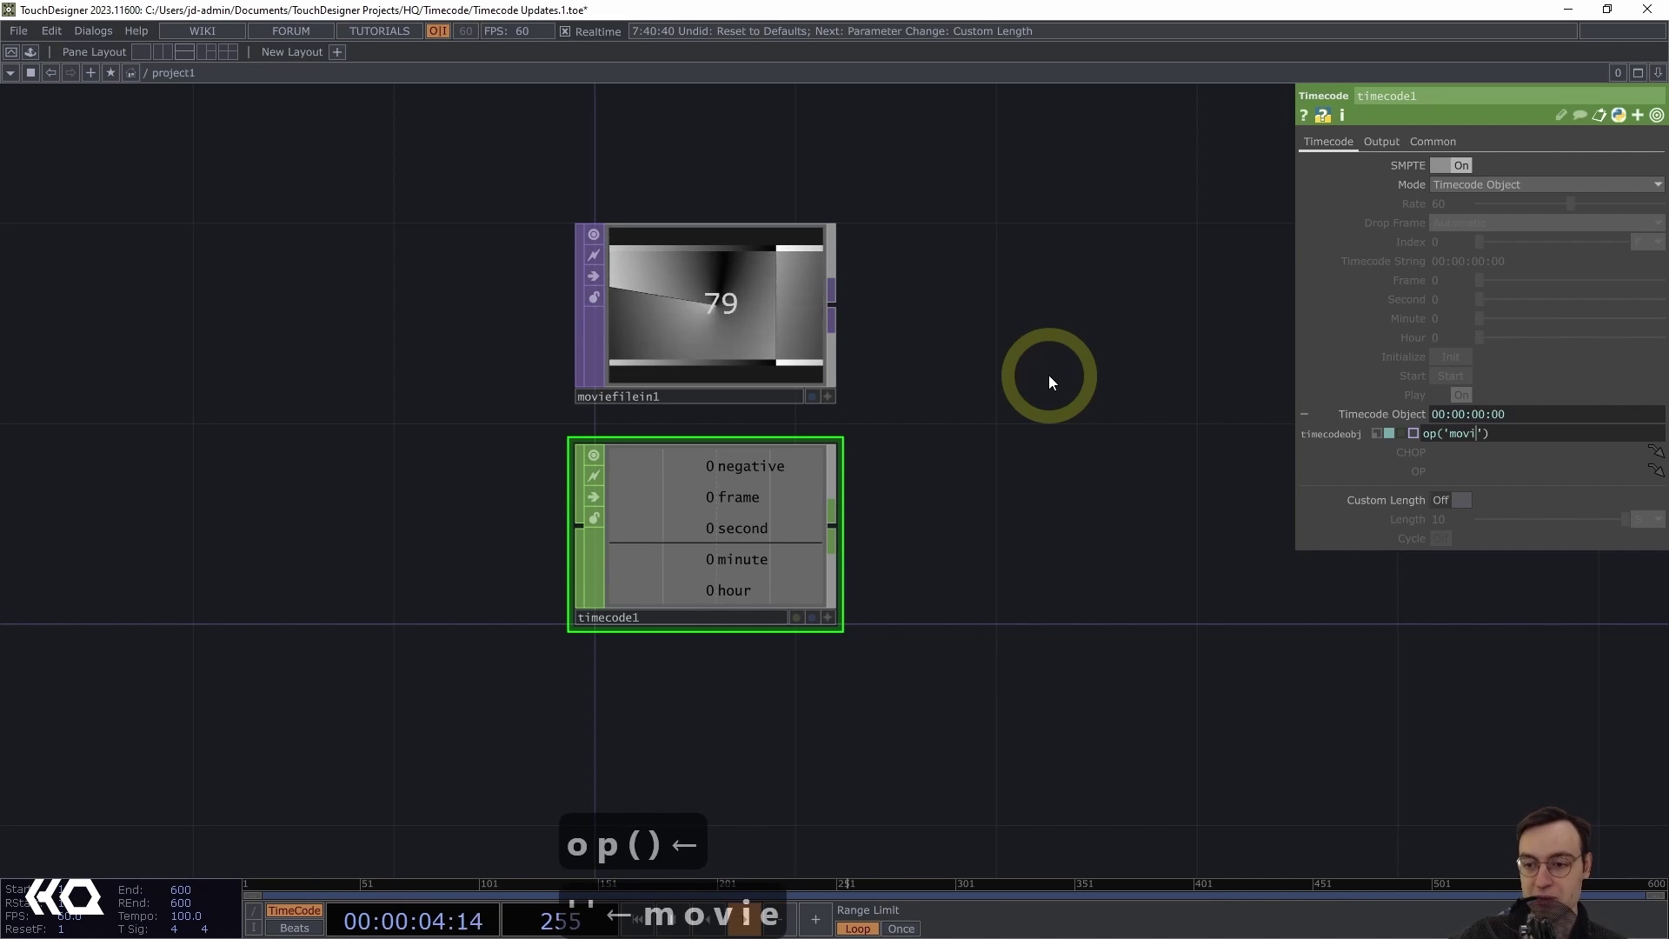
type("lein1")
key("End")
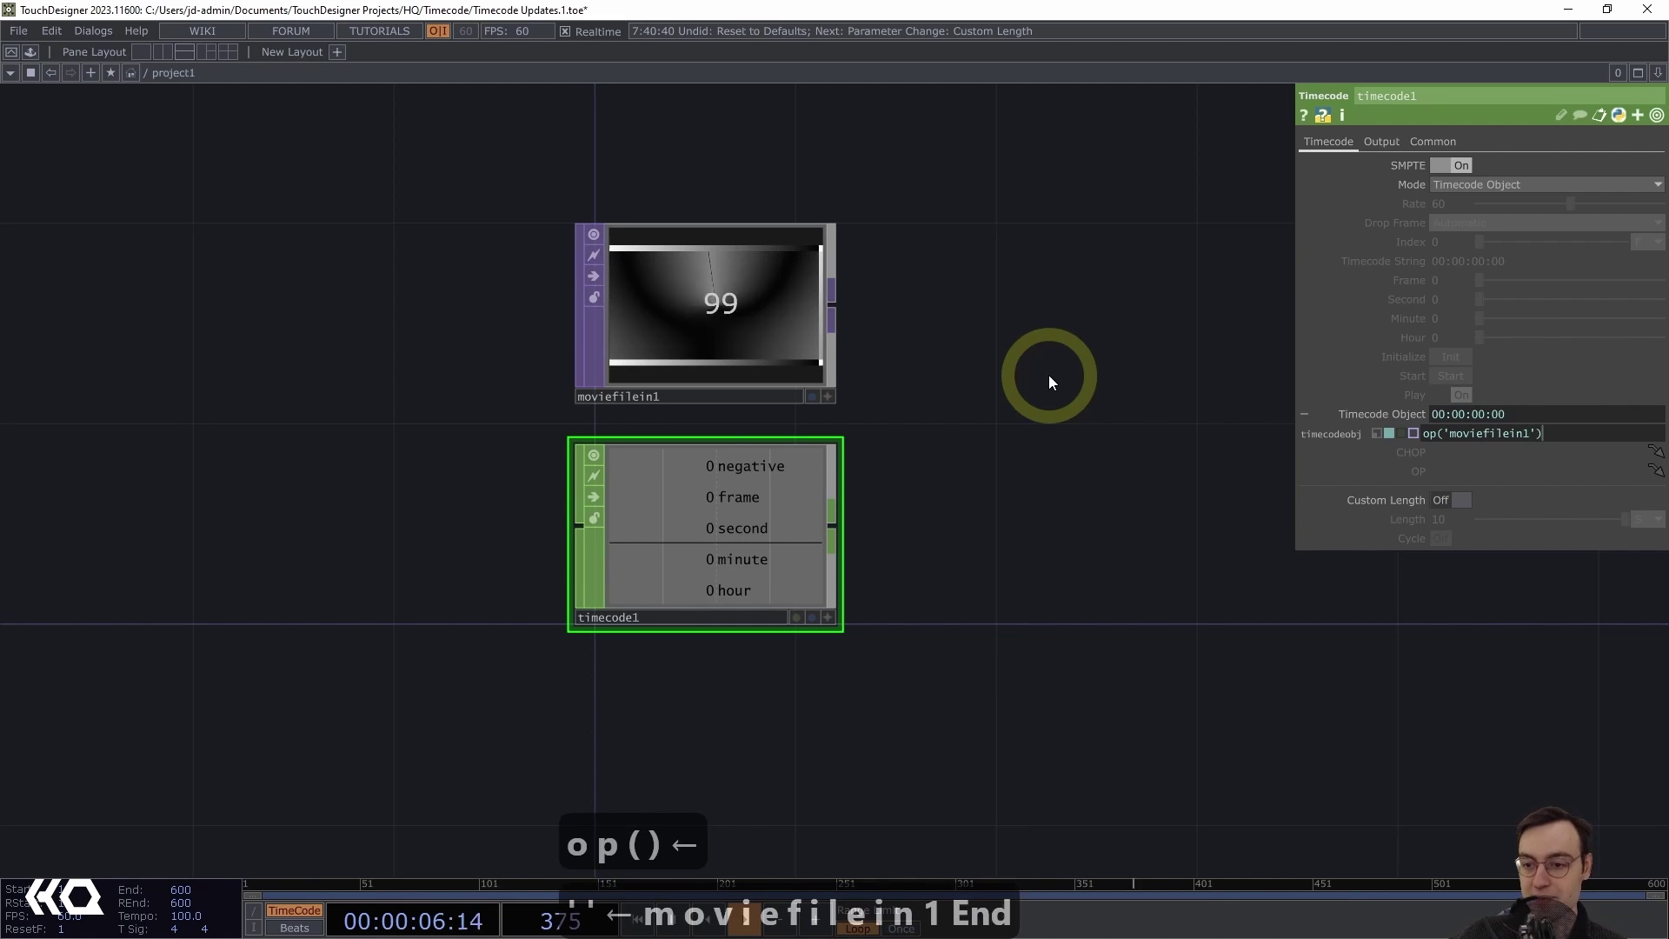
type(".time")
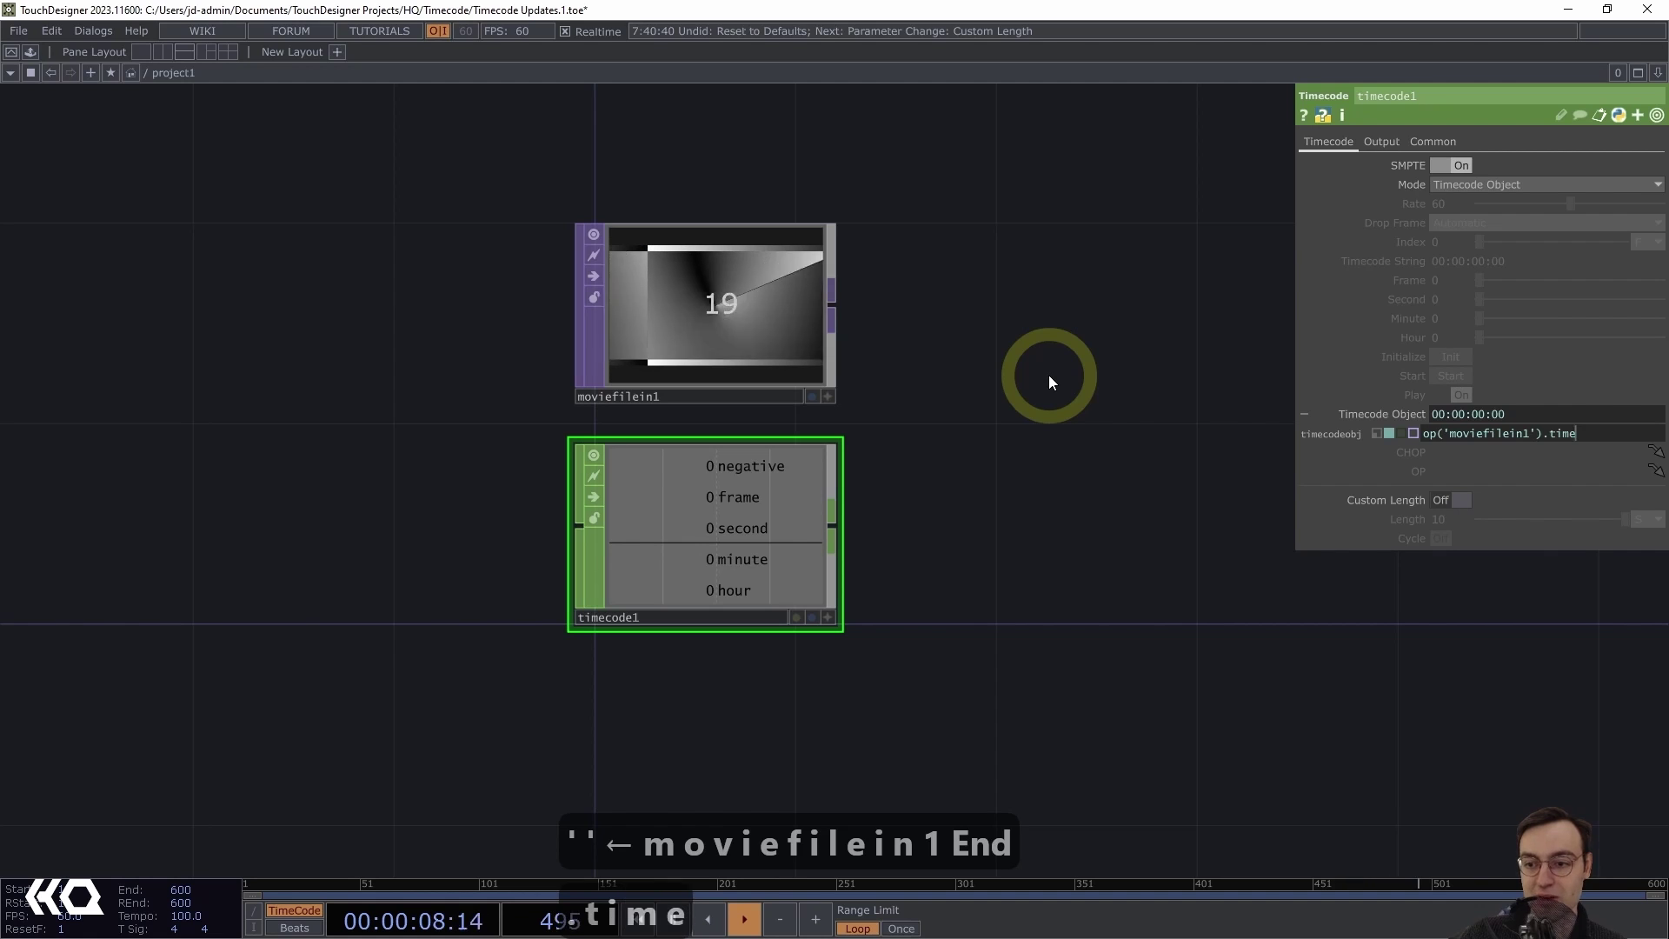
type("code")
key("Return")
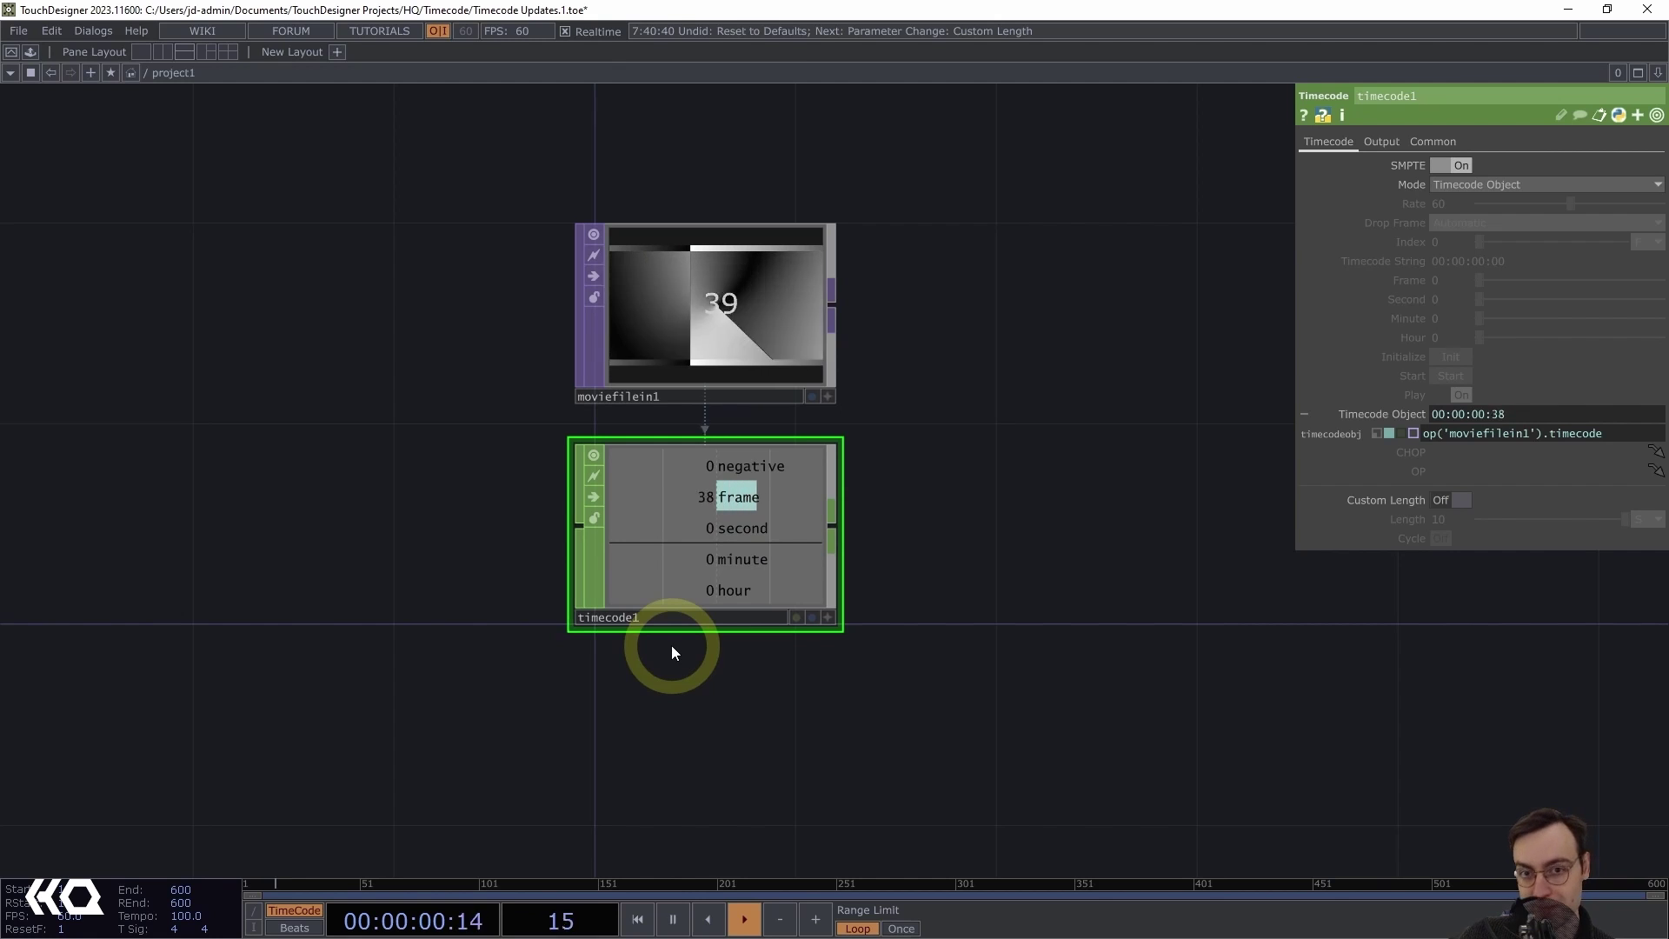
Place an Info CHOP beside timecode1 and assign moviefilein1 as its Operator
left_click_drag(858, 380, 754, 322)
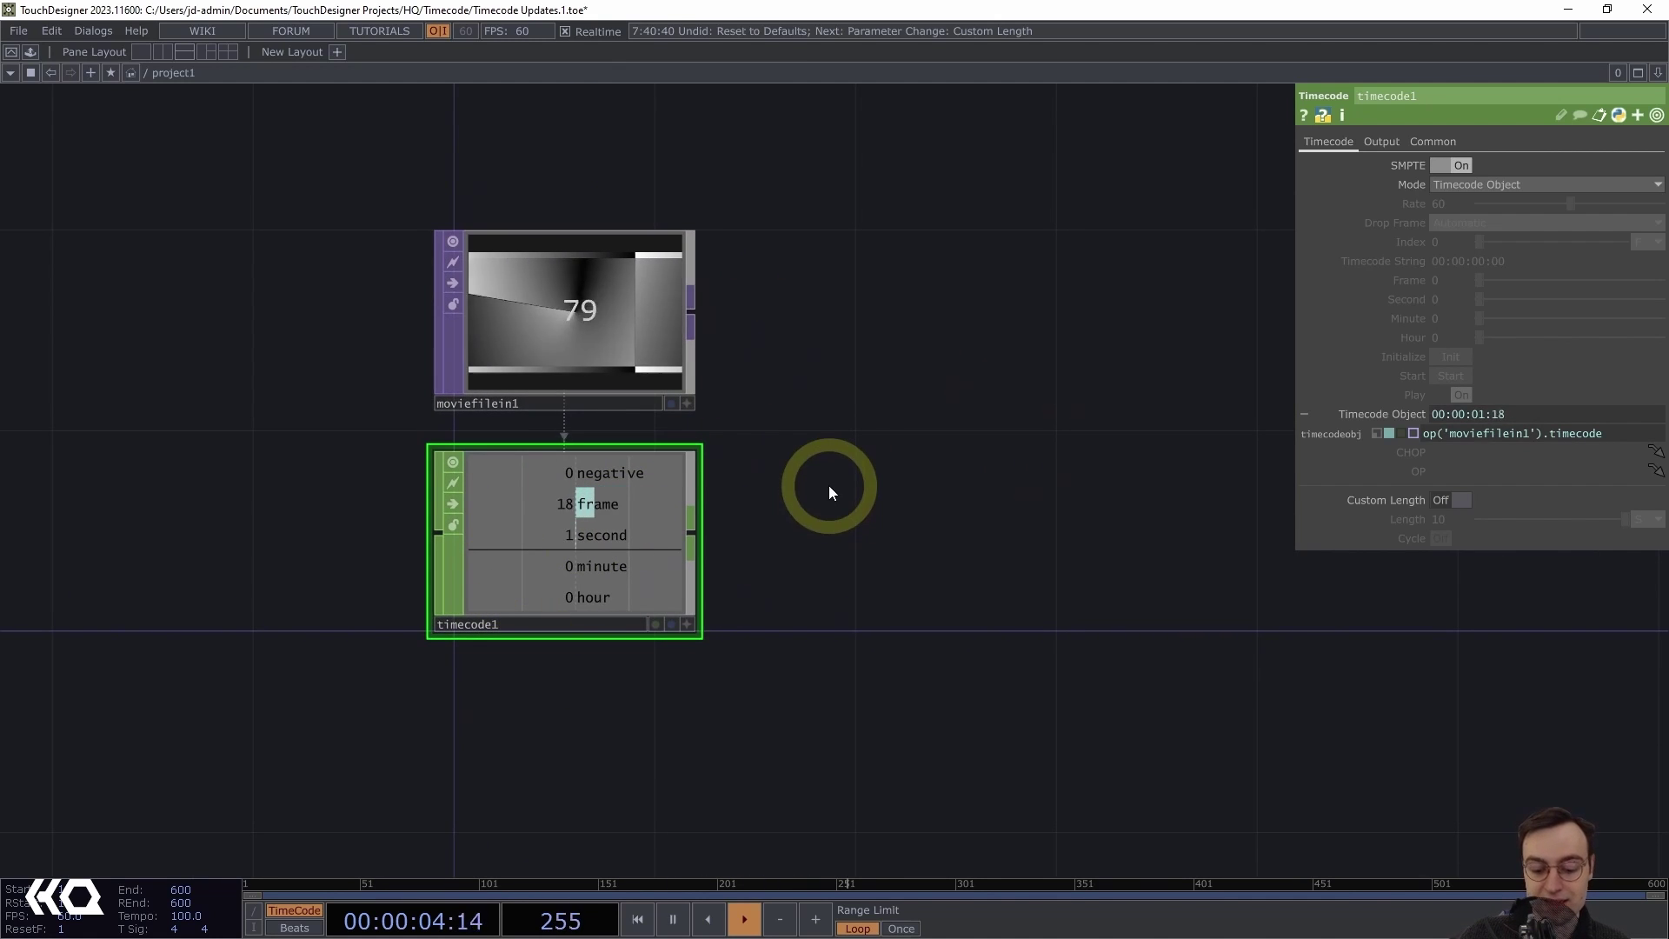
key("Tab")
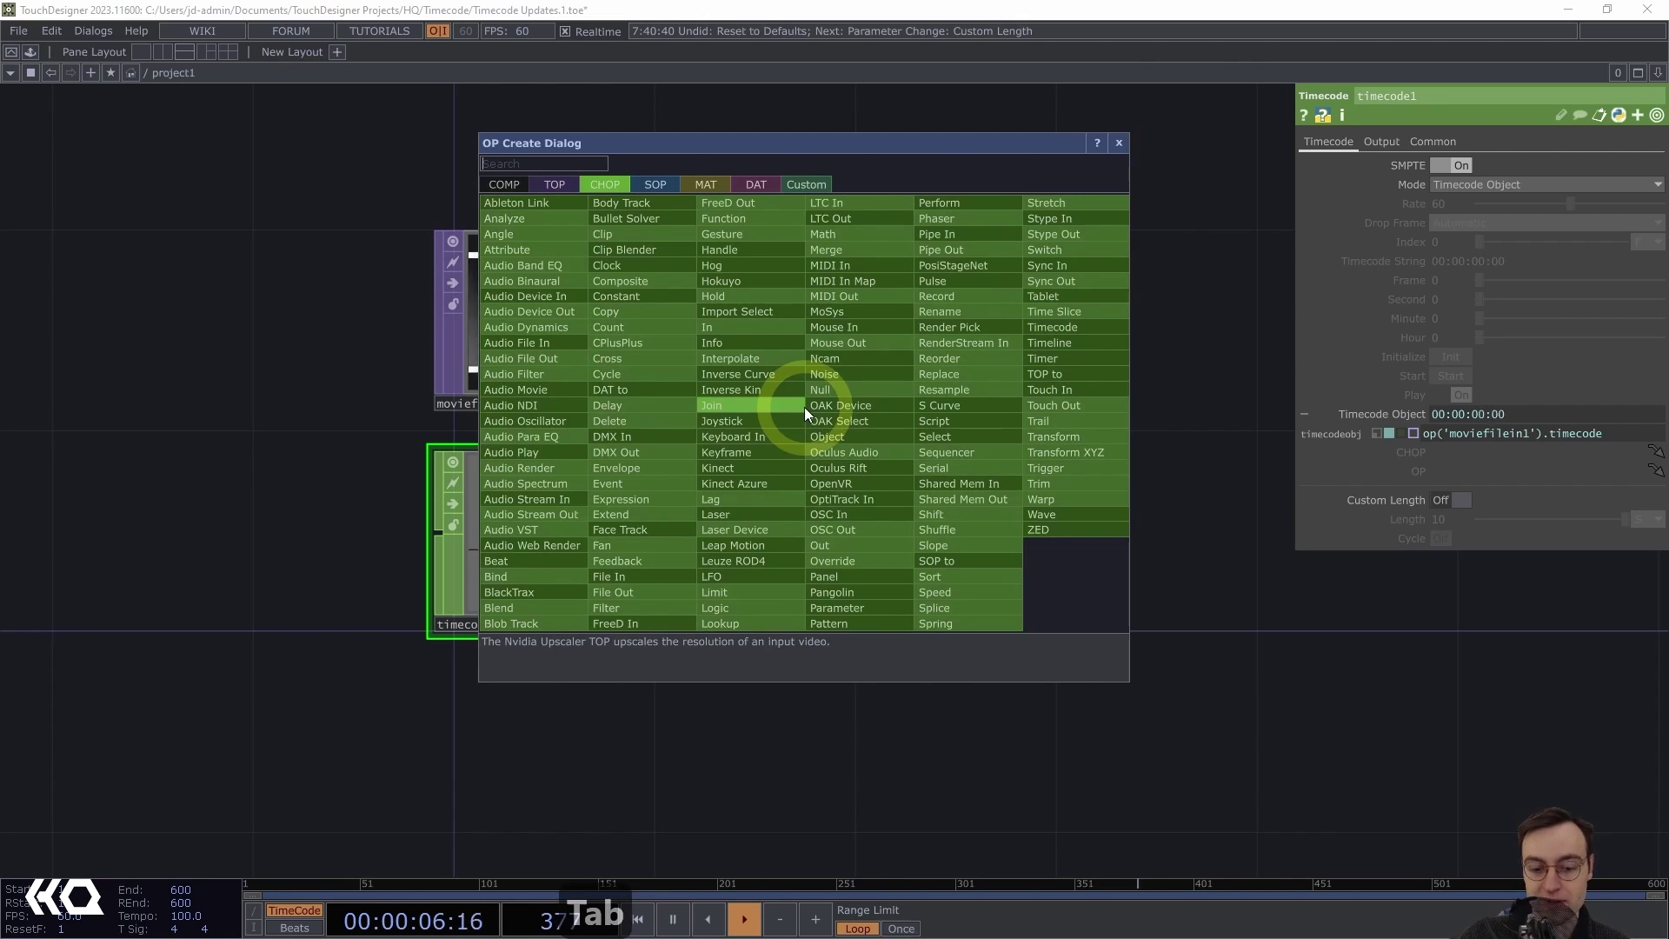
type("info")
key("Return")
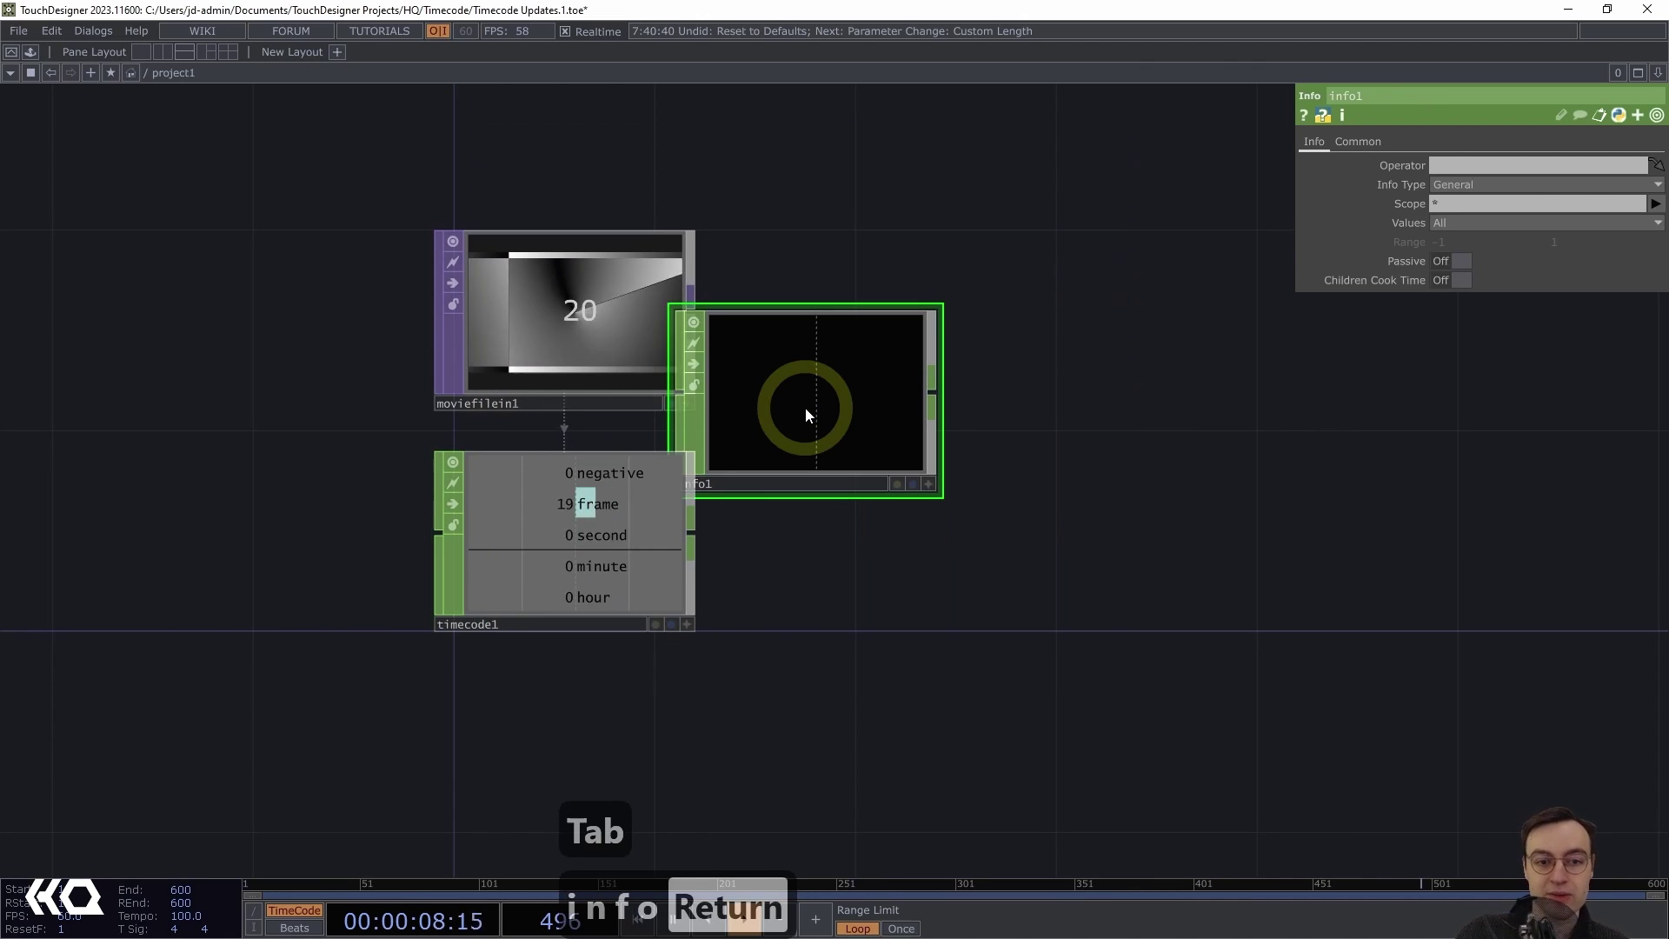
left_click(868, 543)
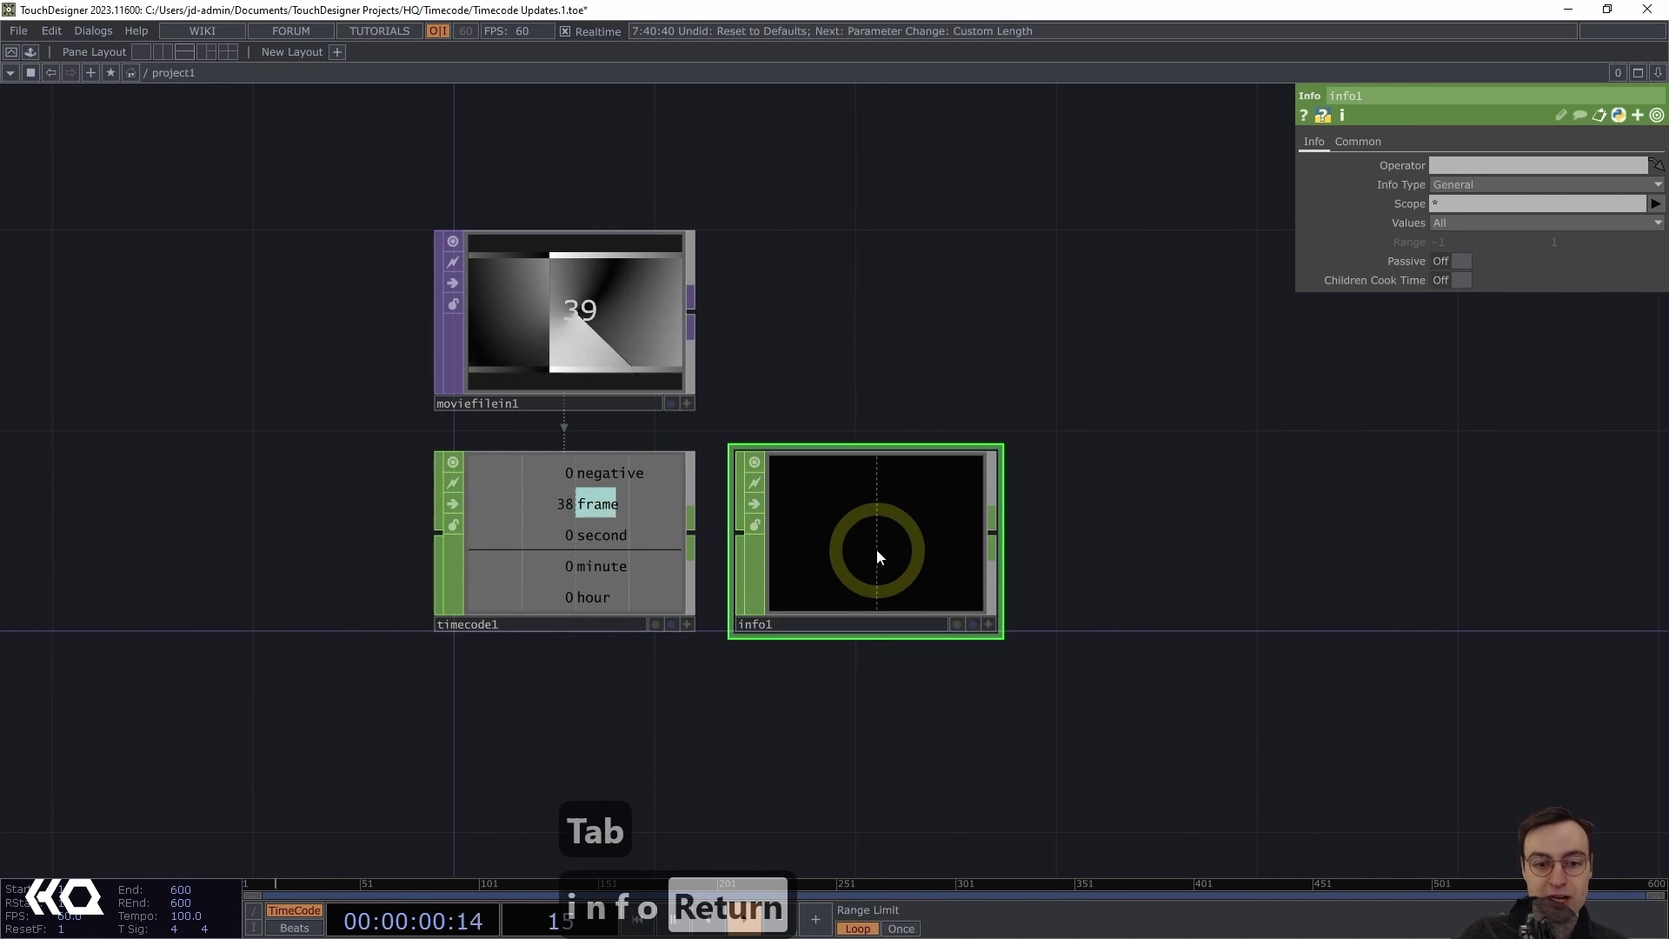
left_click_drag(500, 280, 831, 561)
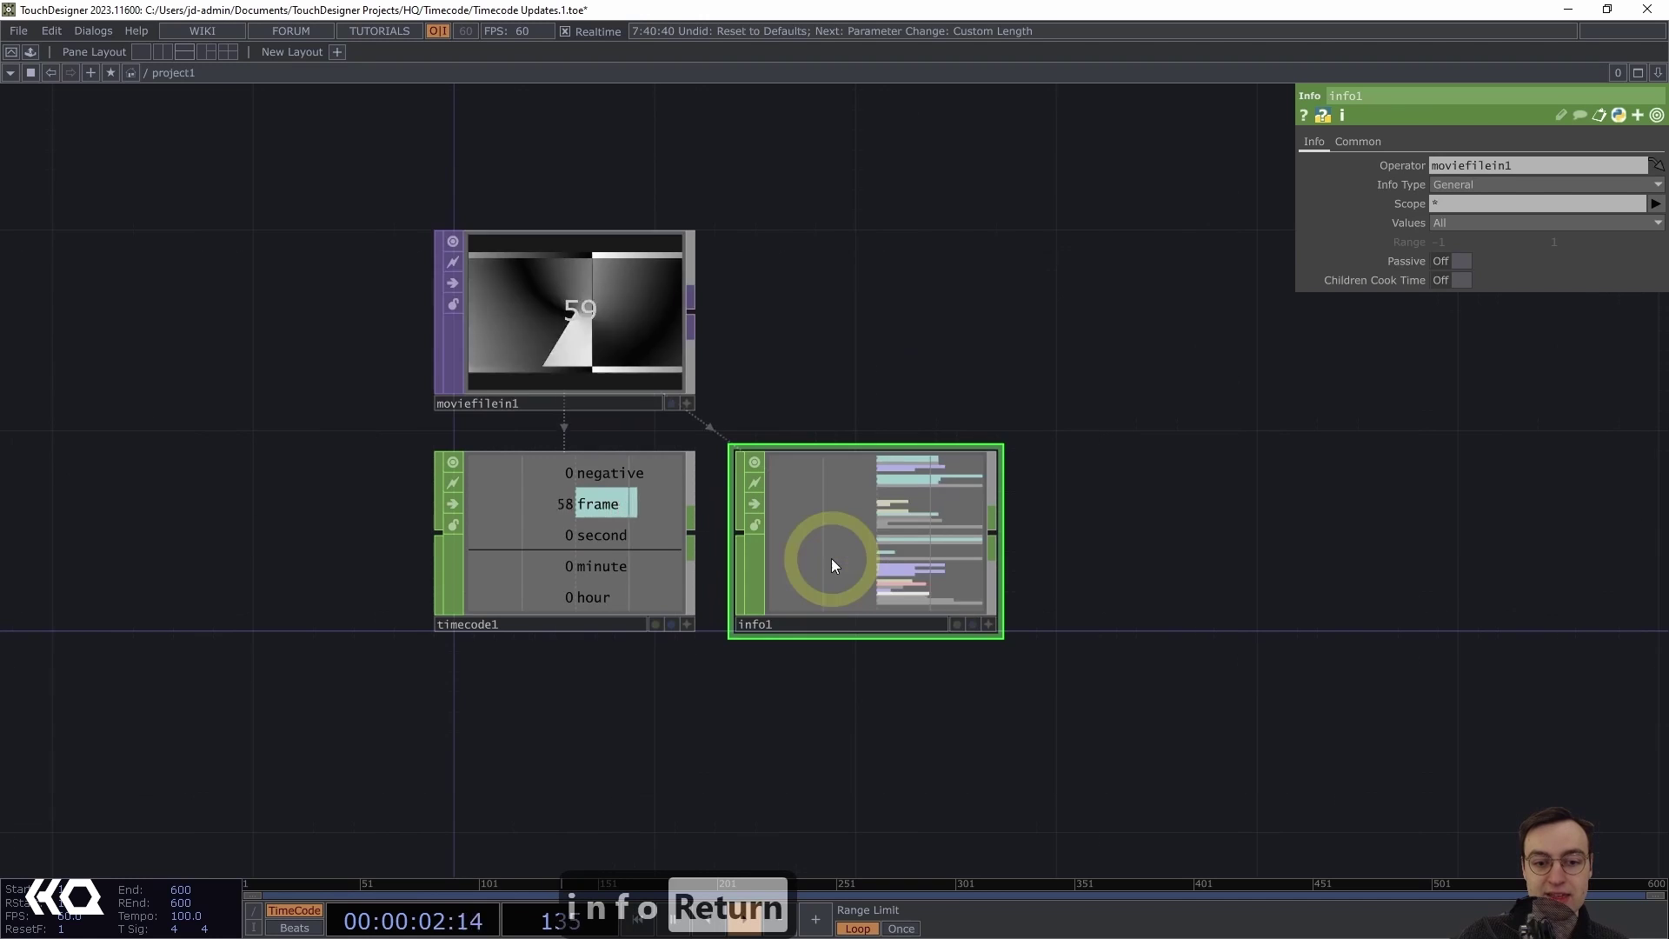
Limit the Scope of info1 to the index, true_index and index_fraction channels
left_click(1295, 307)
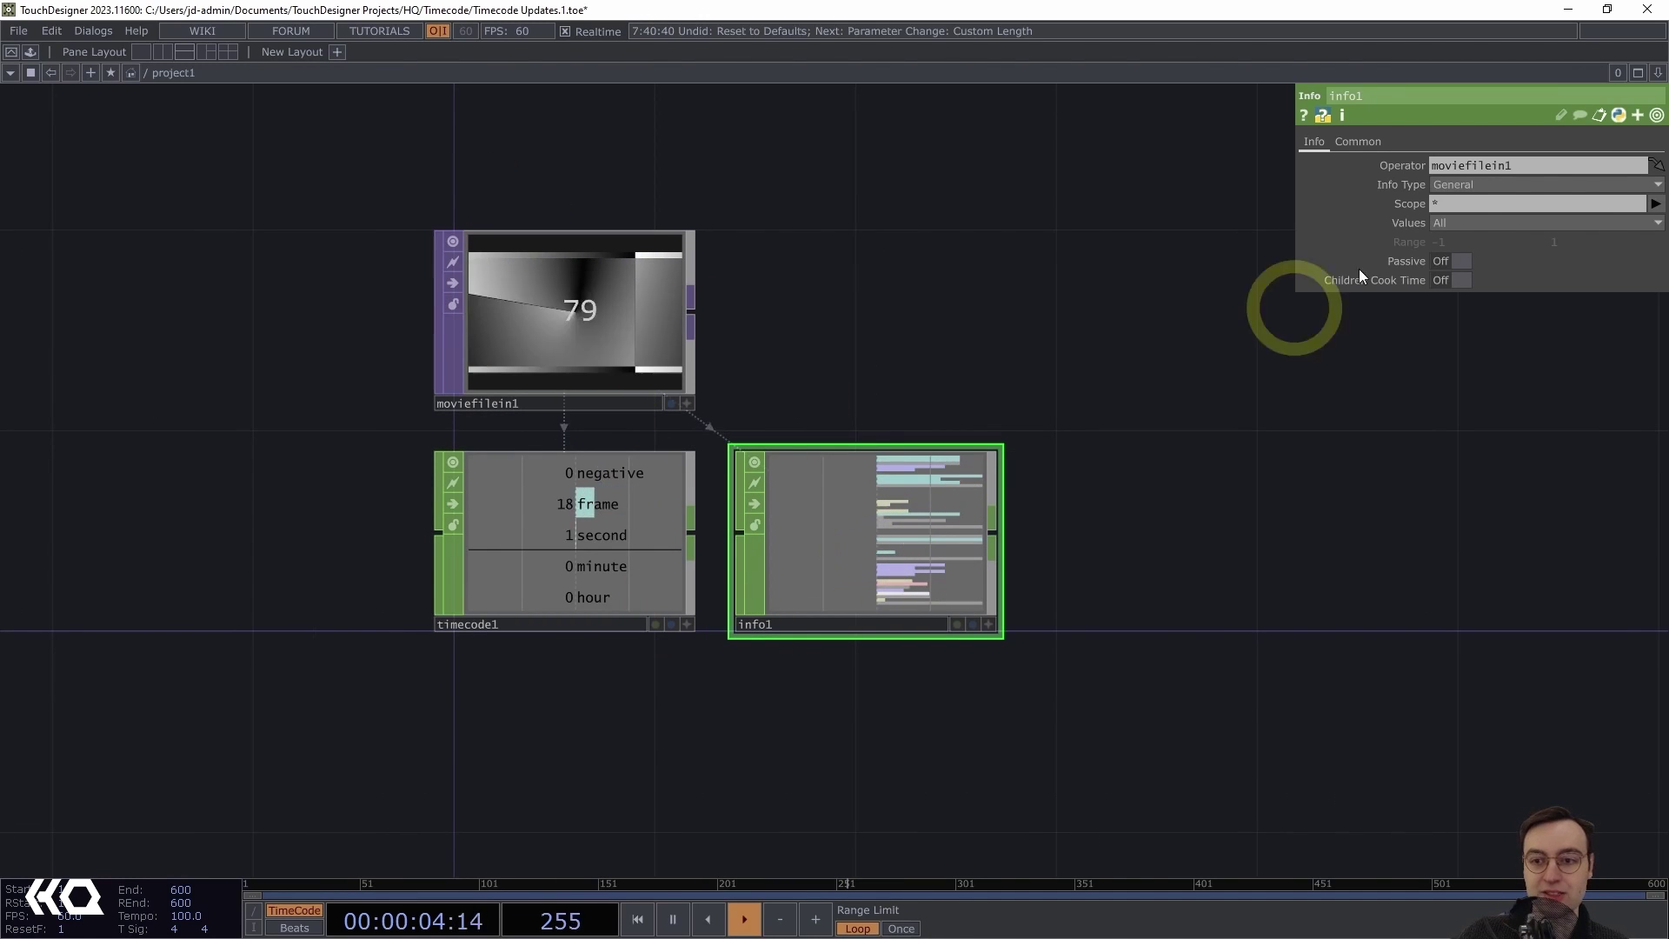
left_click(1657, 204)
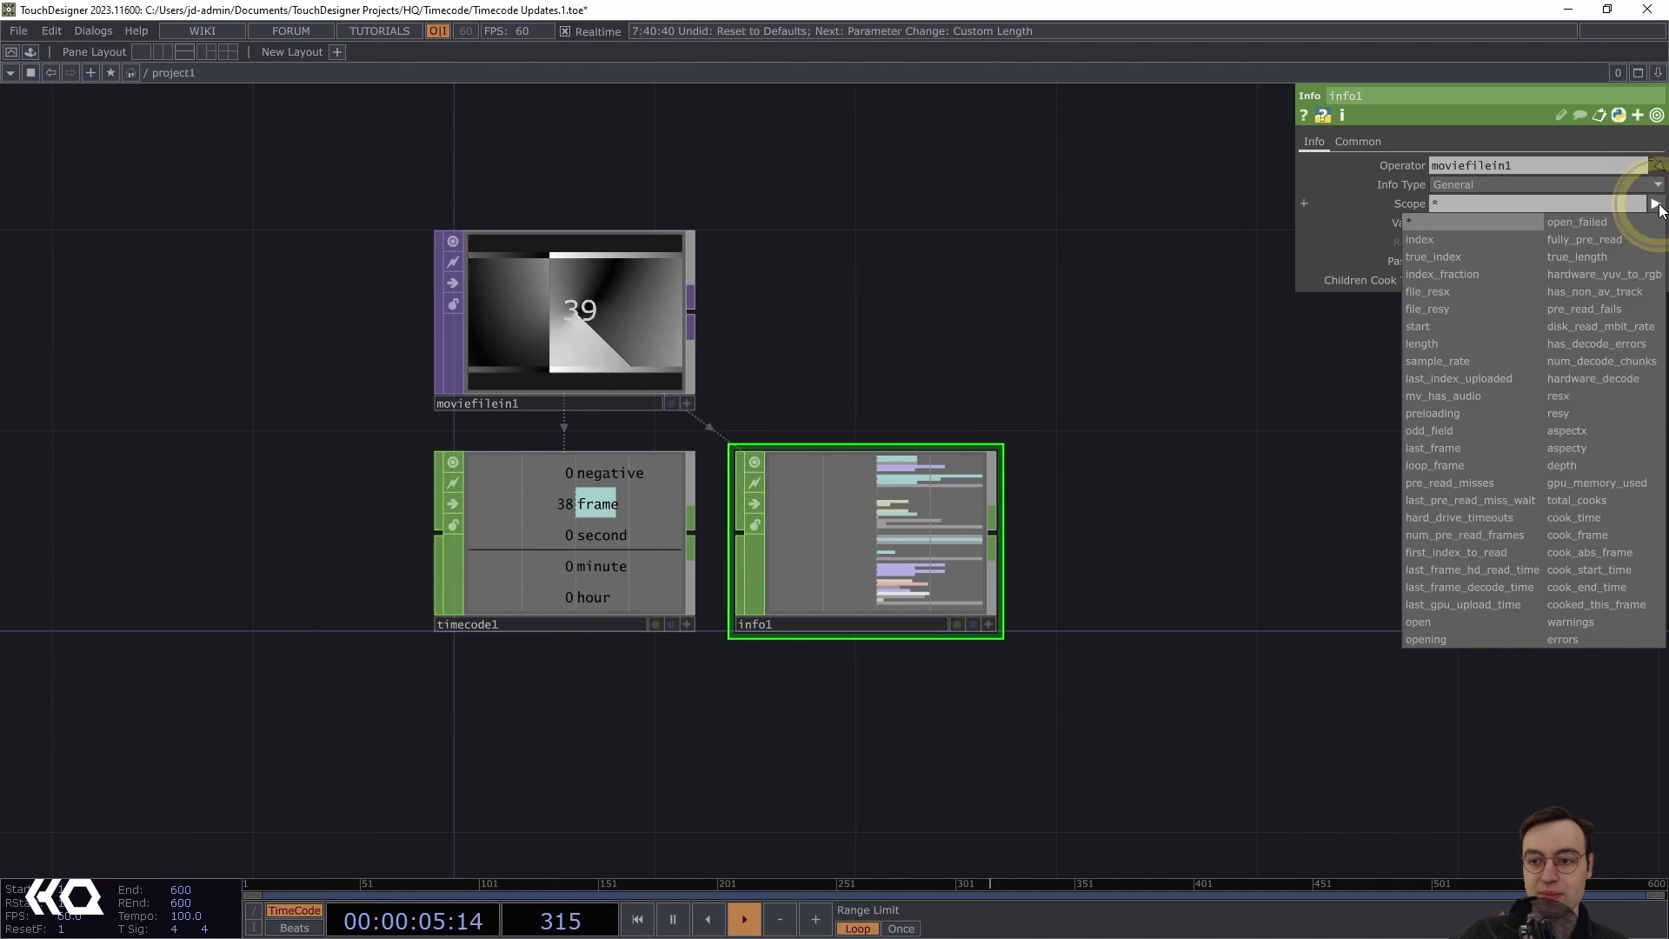
left_click(1476, 237)
left_click(1656, 205)
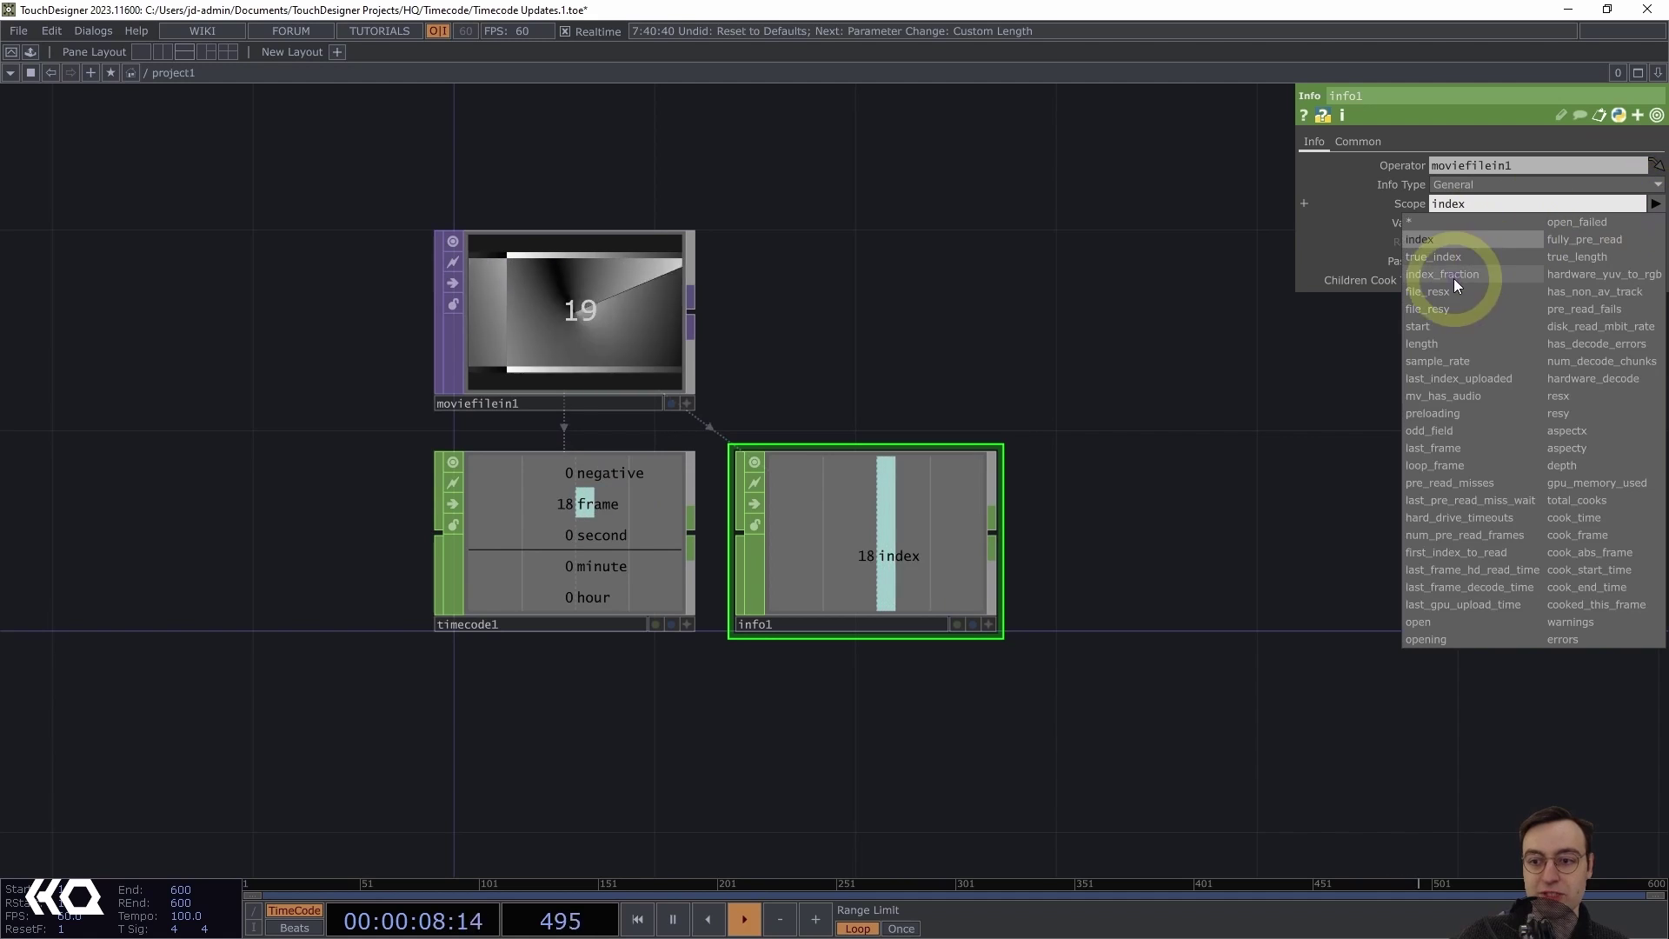
left_click(1453, 257)
left_click(1657, 206)
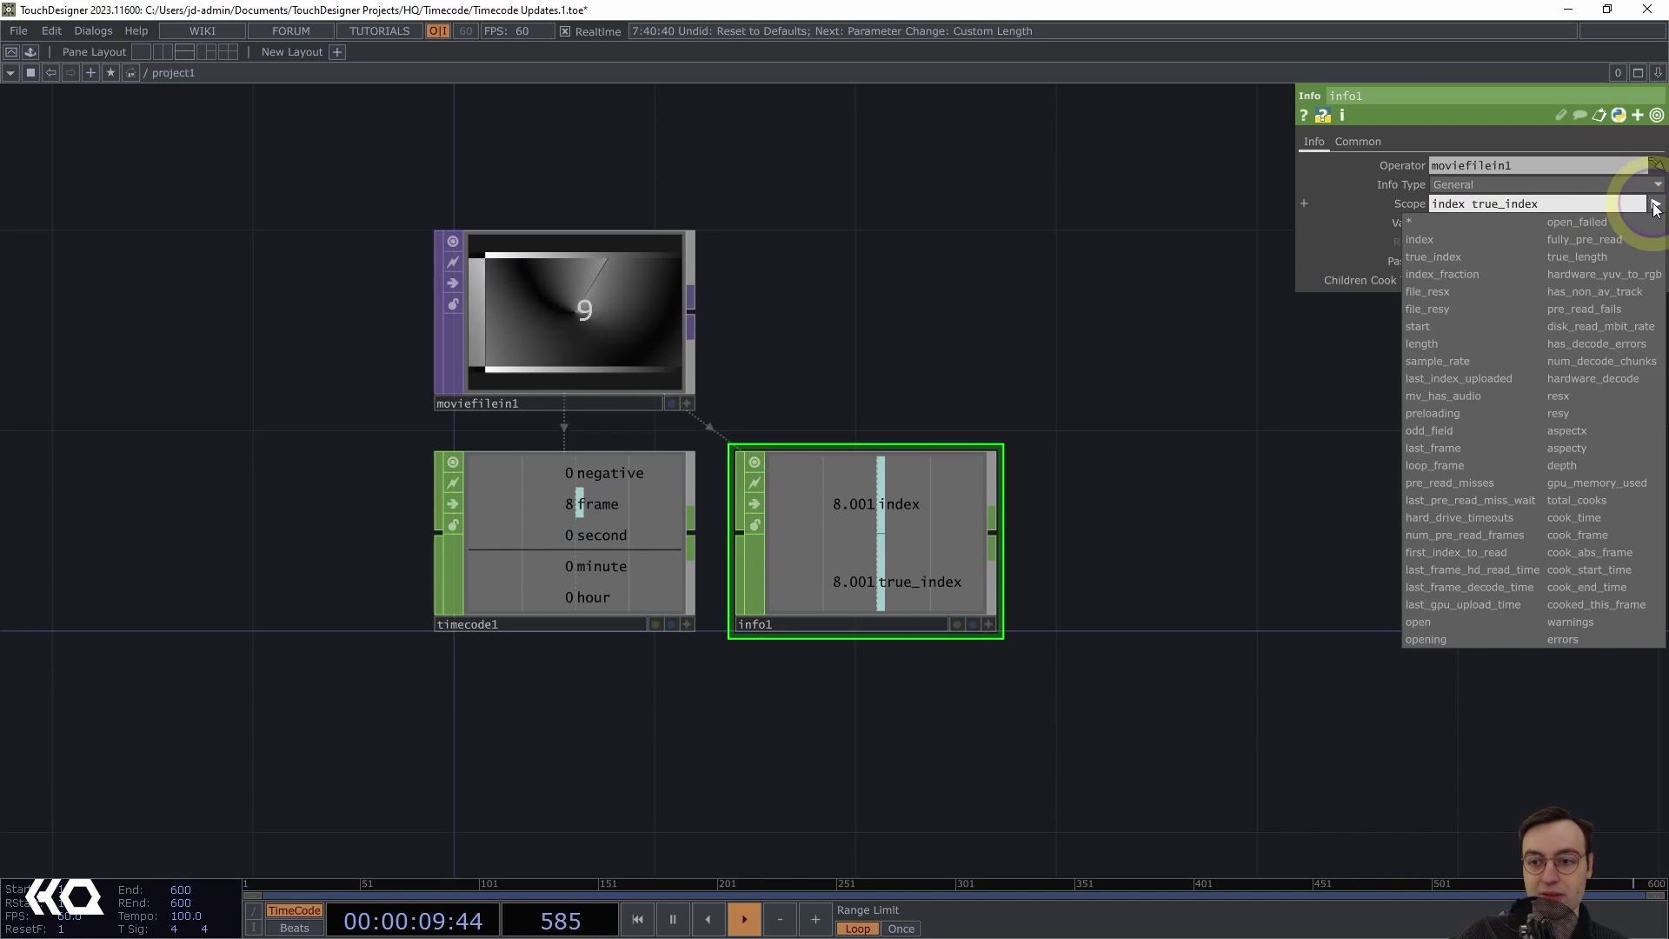
left_click(1442, 274)
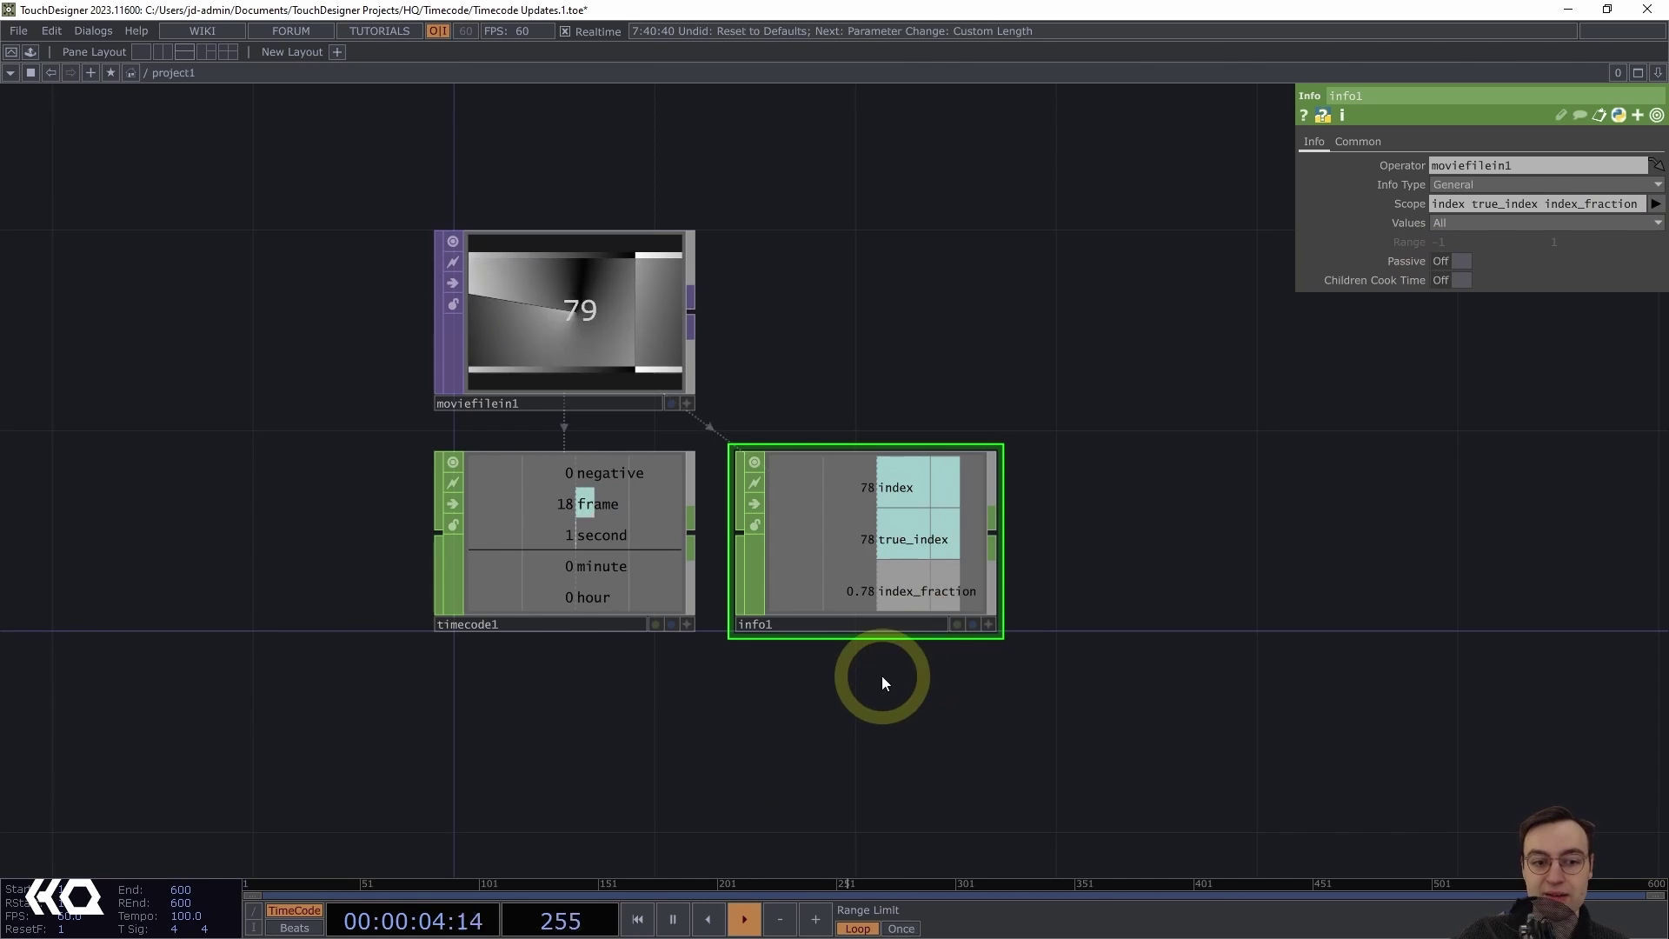
middle_click_drag(882, 677, 905, 682)
left_click_drag(906, 681, 910, 719)
middle_click_drag(910, 719, 939, 706)
left_click_drag(939, 718, 943, 760)
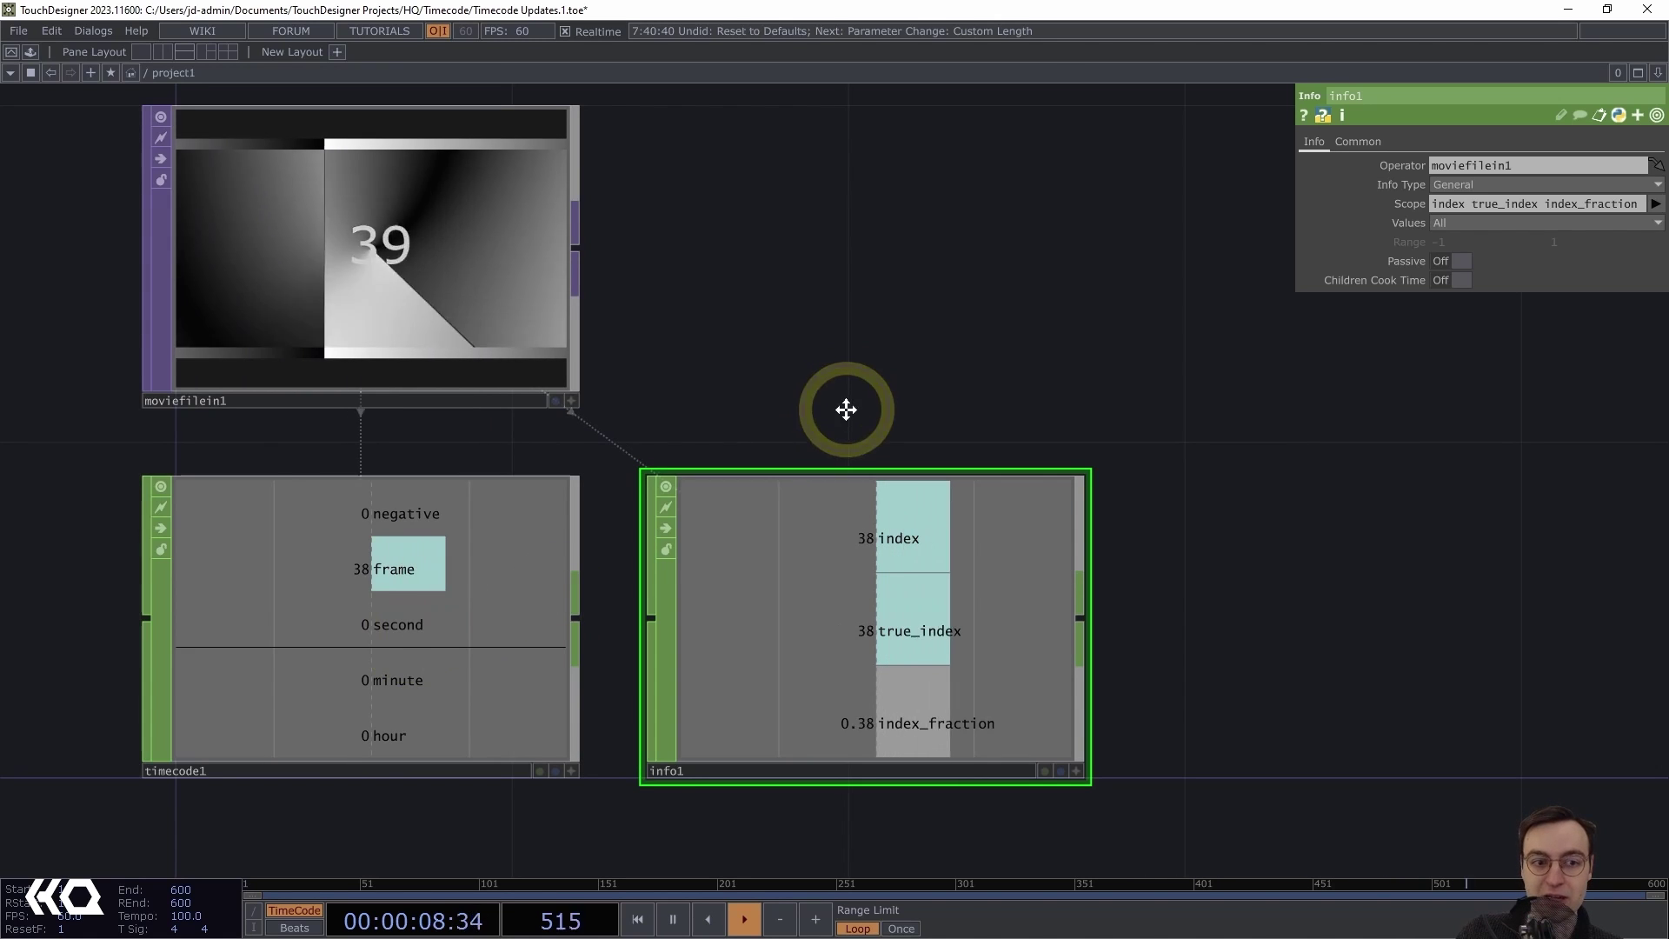
Set the Scope of info1 to * so it covers all channels
scroll(874, 402, "down", 3)
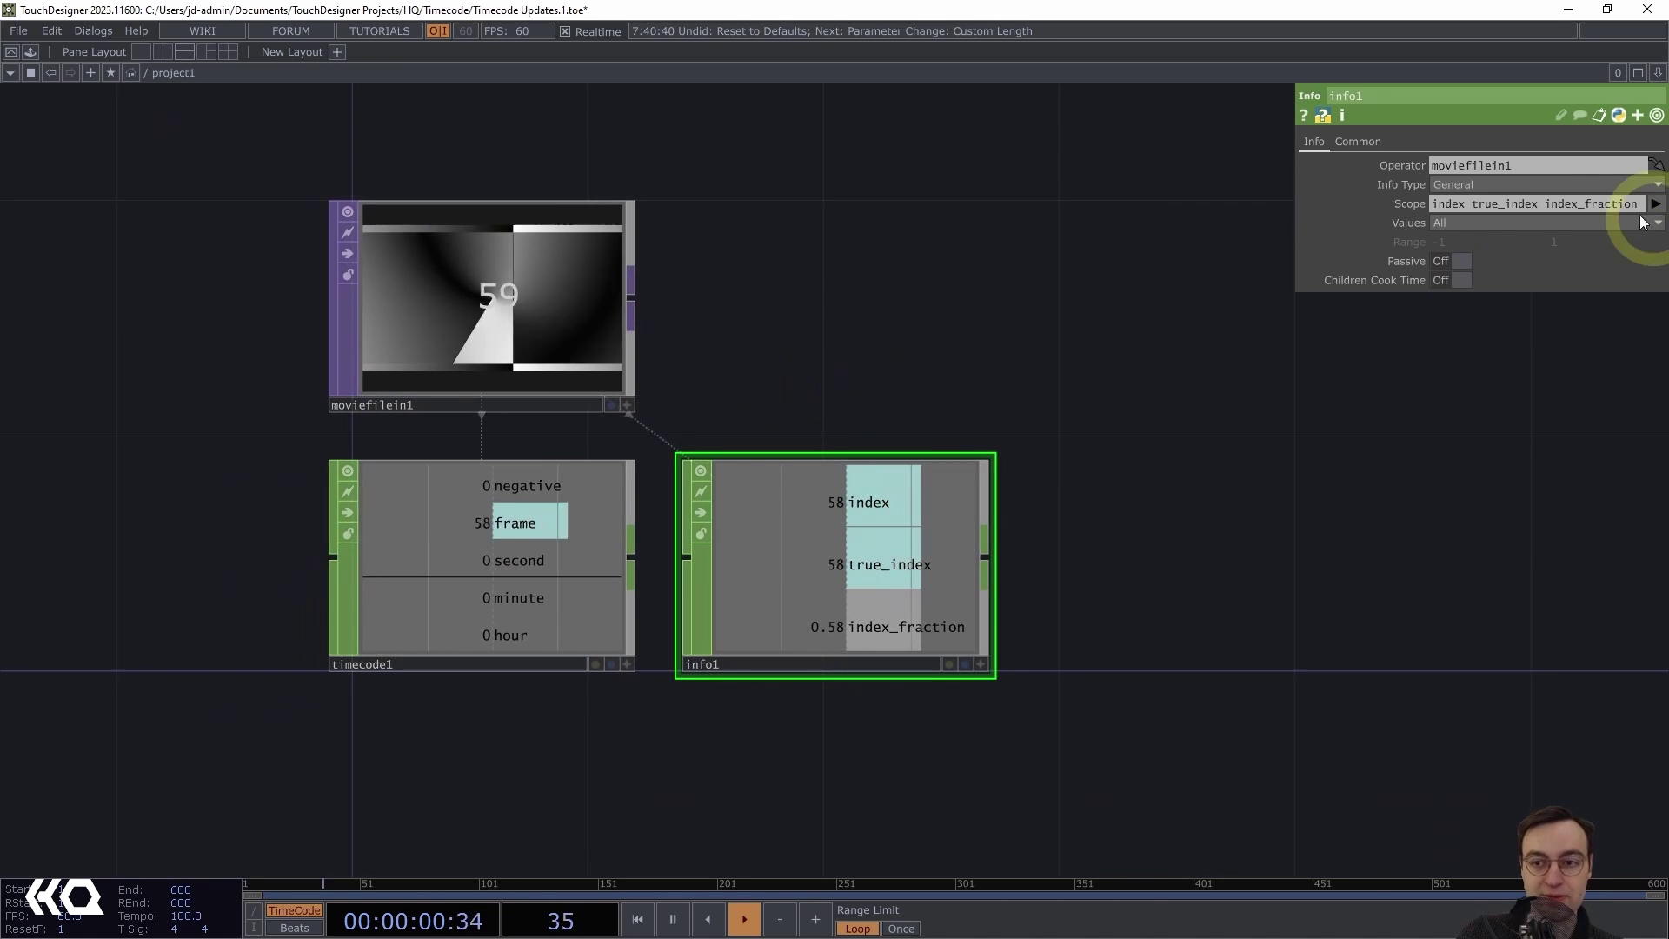
left_click(1525, 189)
left_click(1525, 202)
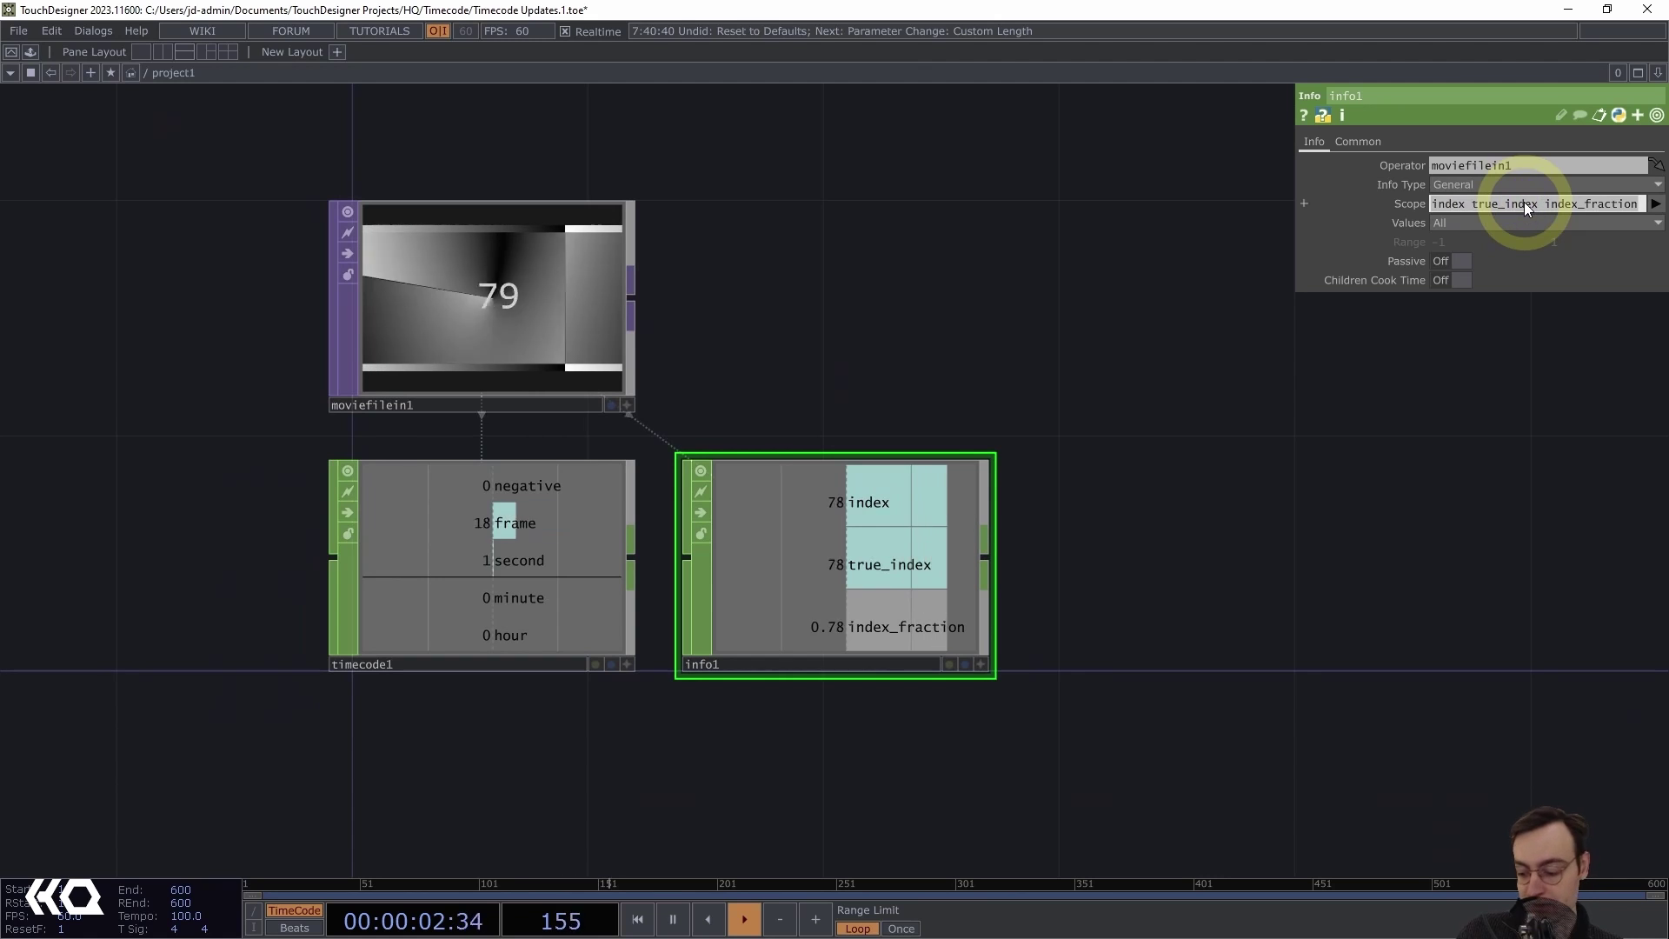
key("BackSpace")
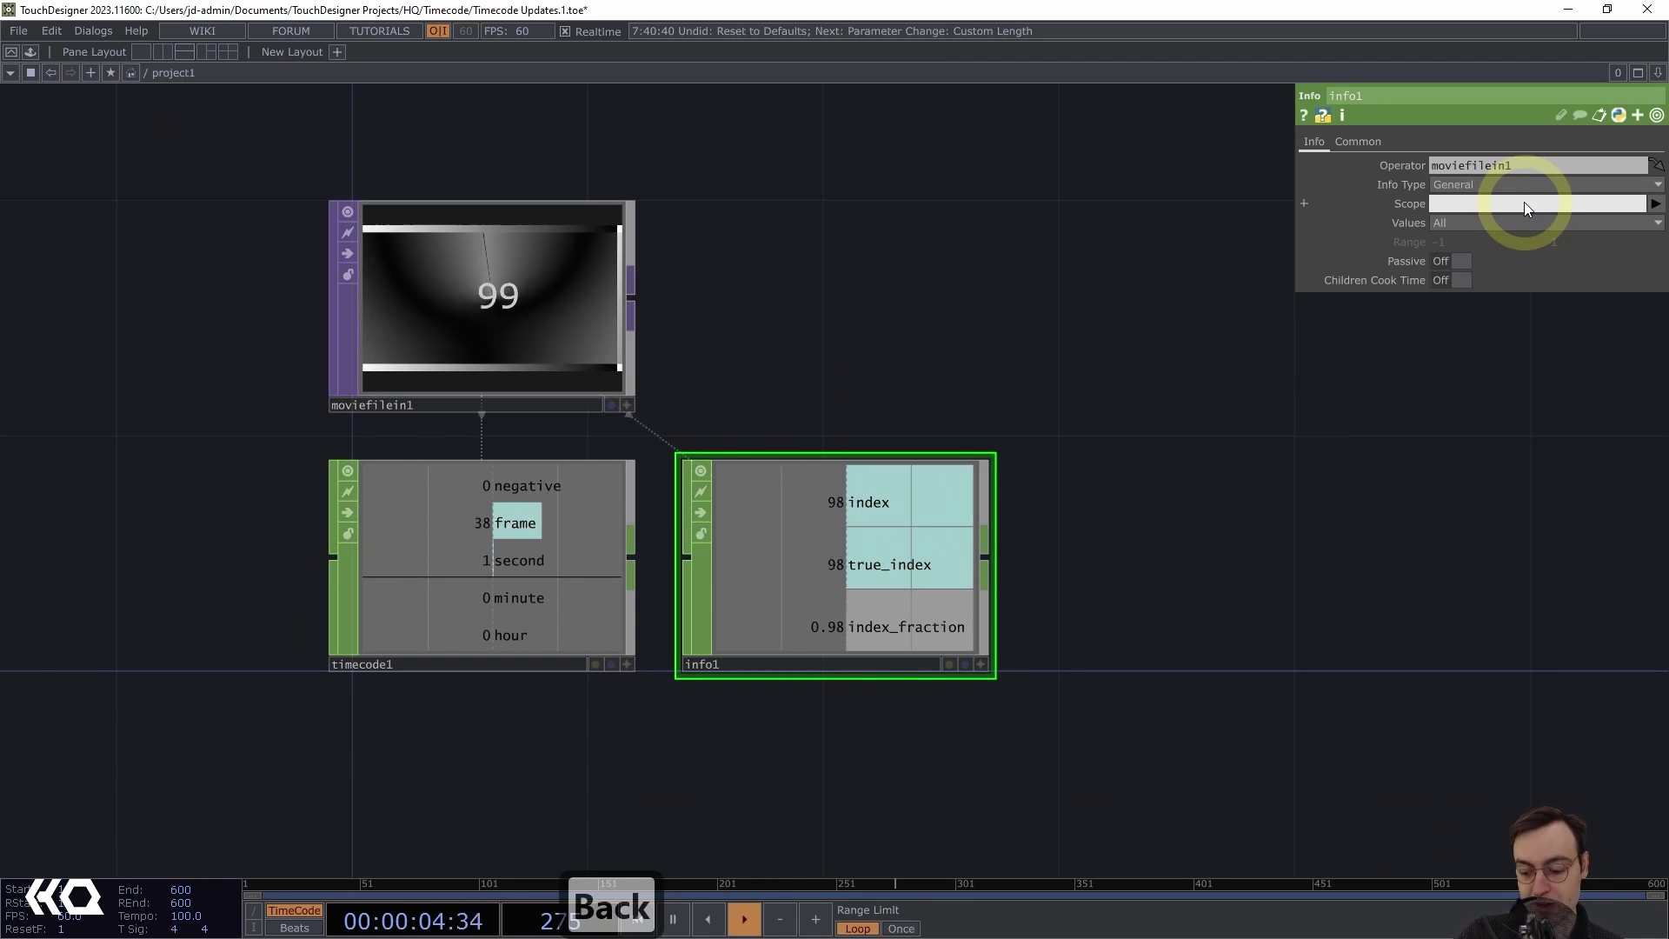
type("*")
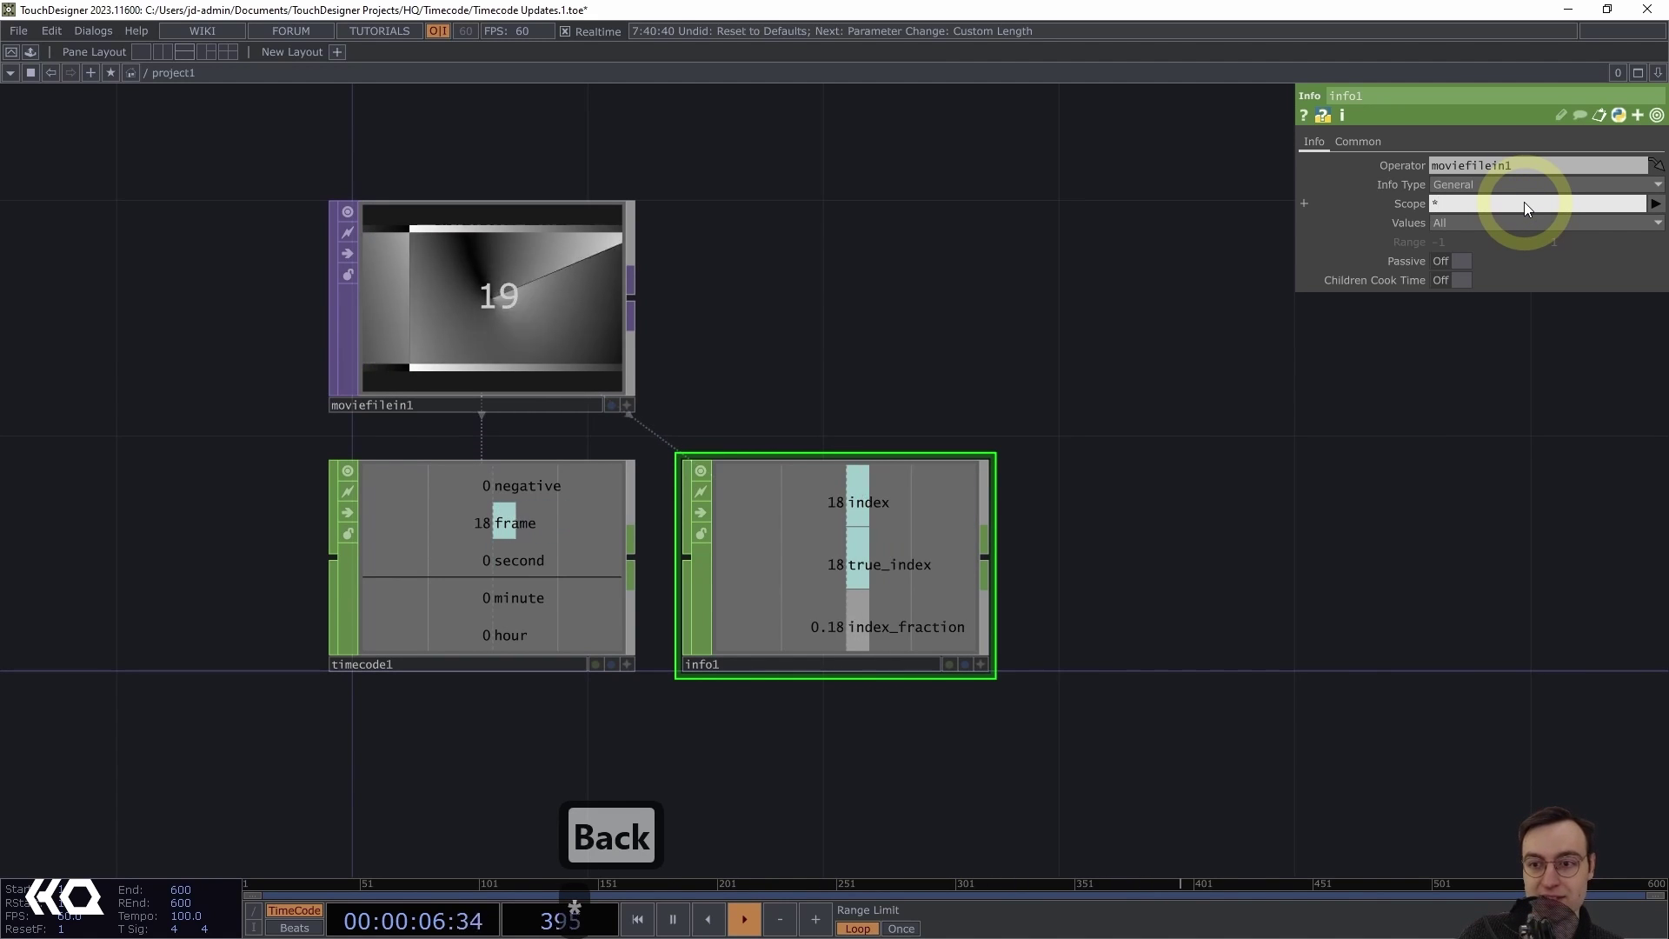
key("Return")
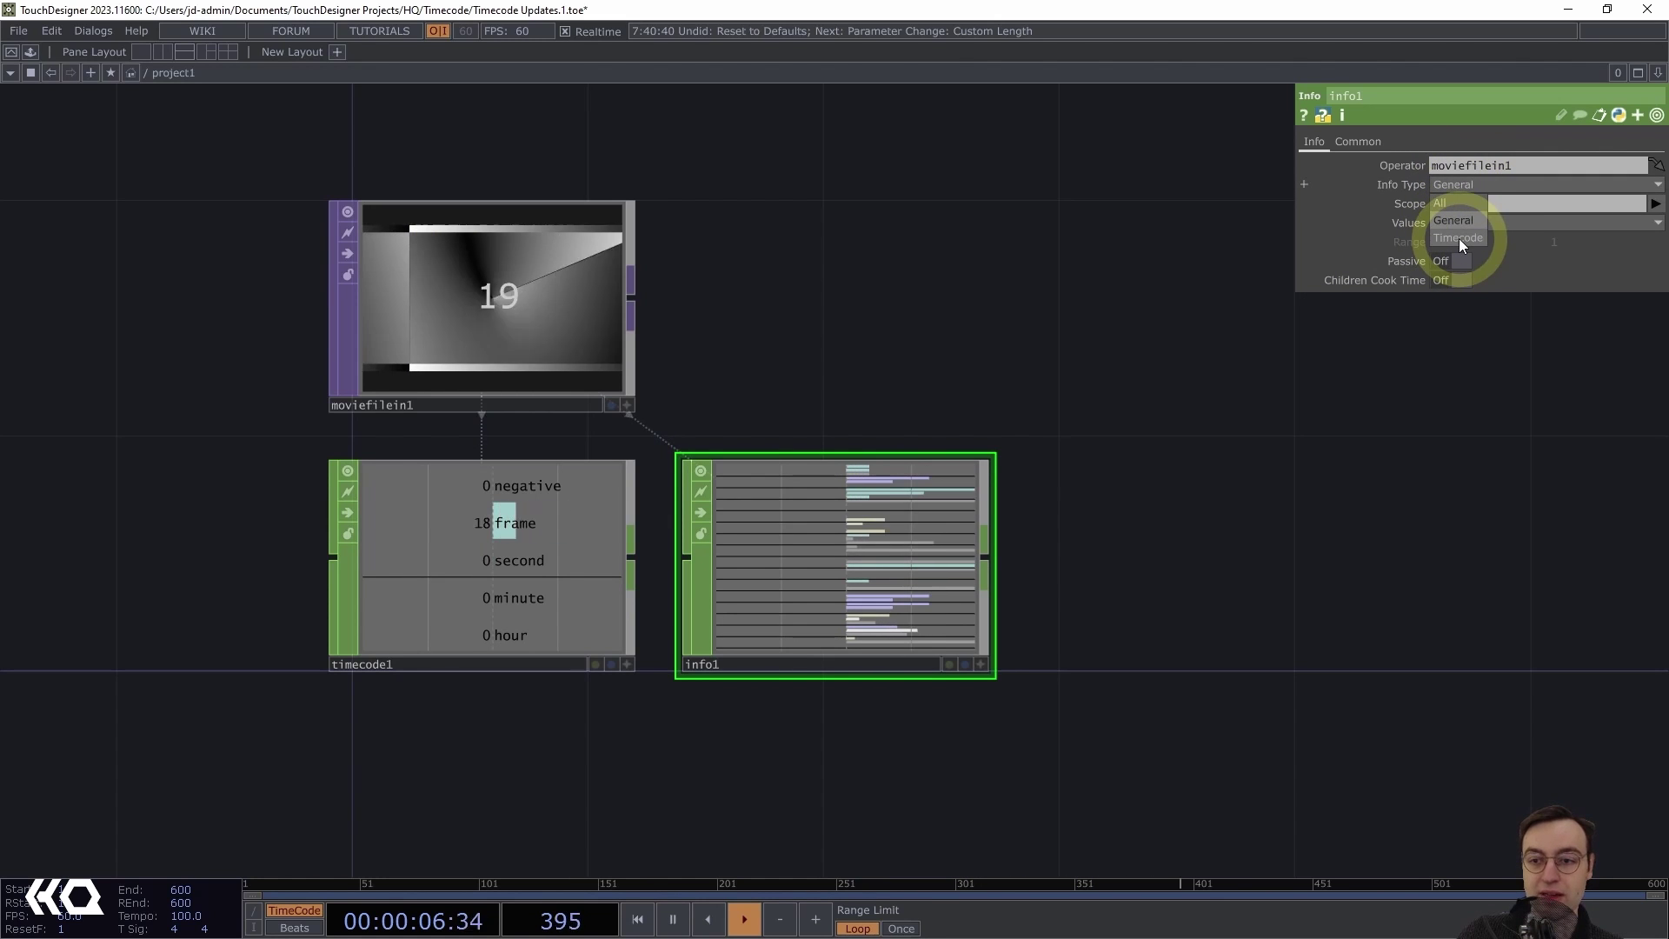
Set the Info Type of info1 to Timecode
left_click(1459, 239)
scroll(1087, 557, "up", 3)
left_click_drag(1180, 514, 1181, 597)
scroll(1382, 600, "down", 3)
scroll(1315, 575, "up", 2)
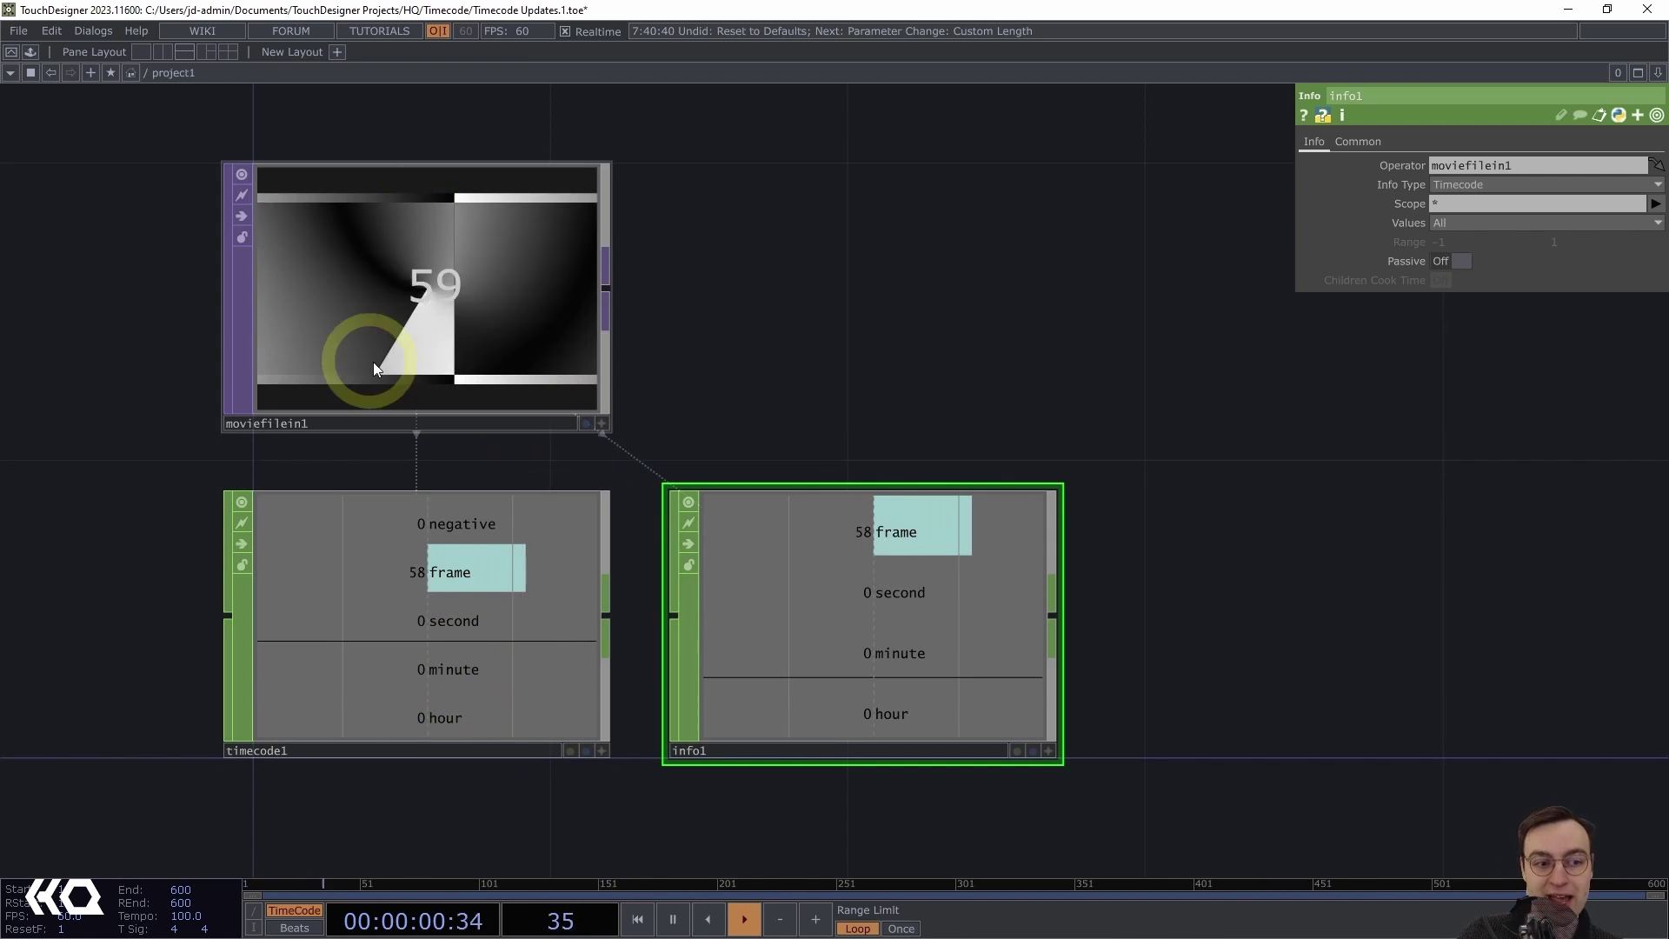
Delete the info1 operator from the network
left_click_drag(822, 316, 743, 291)
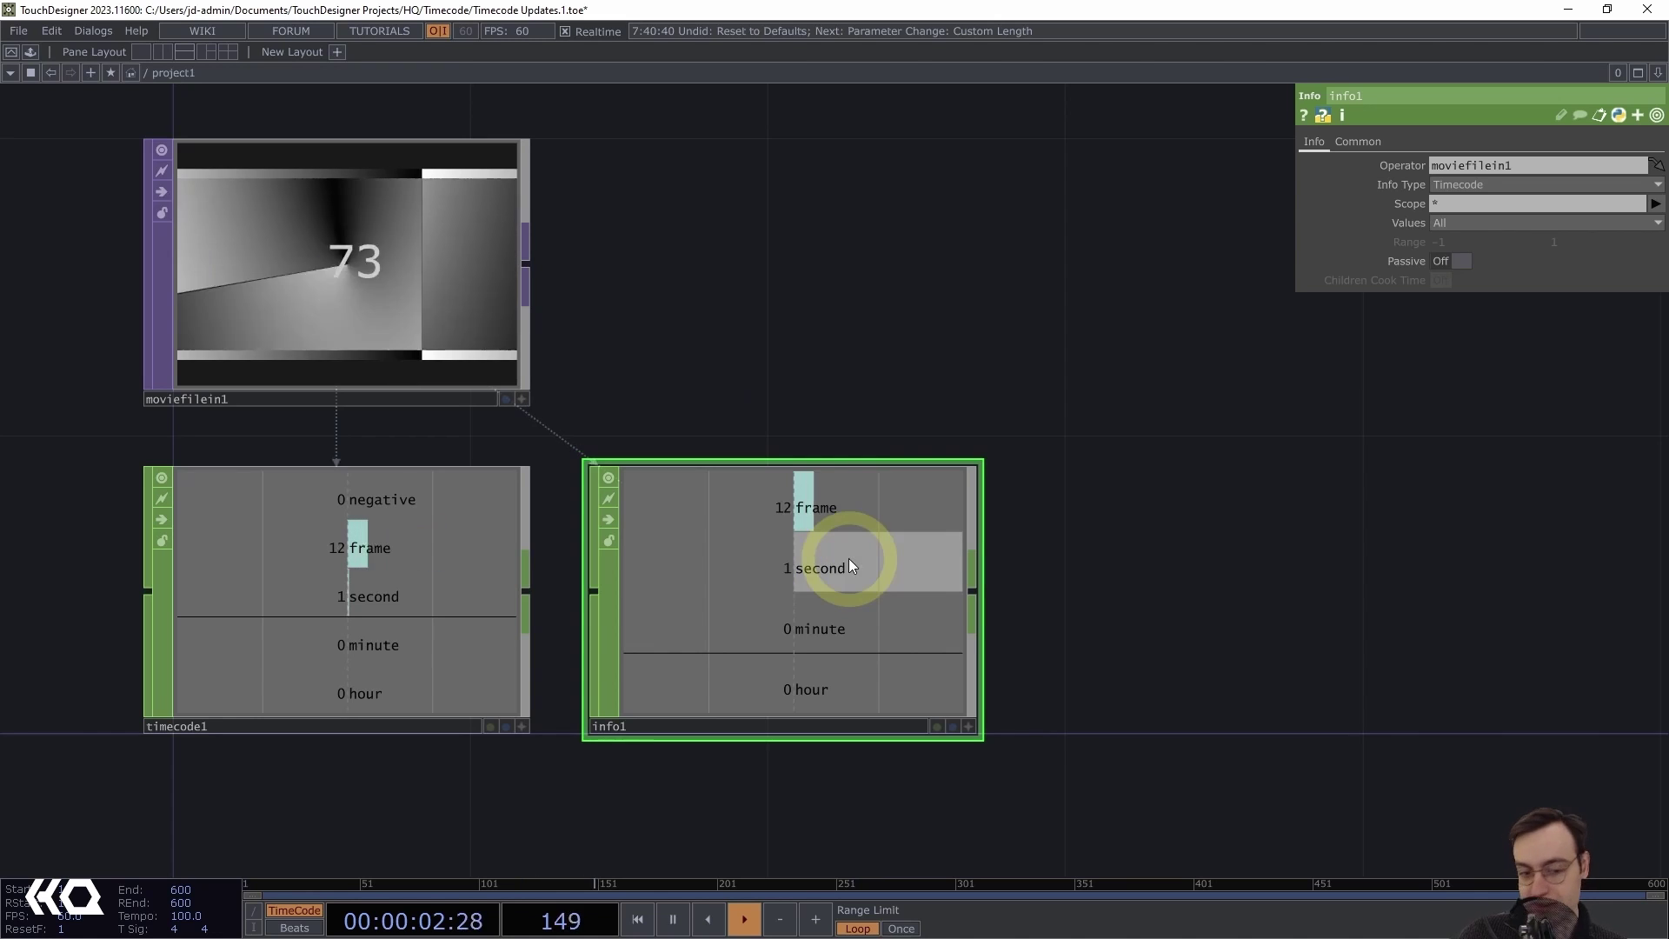
key("Delete")
left_click_drag(758, 475, 1103, 499)
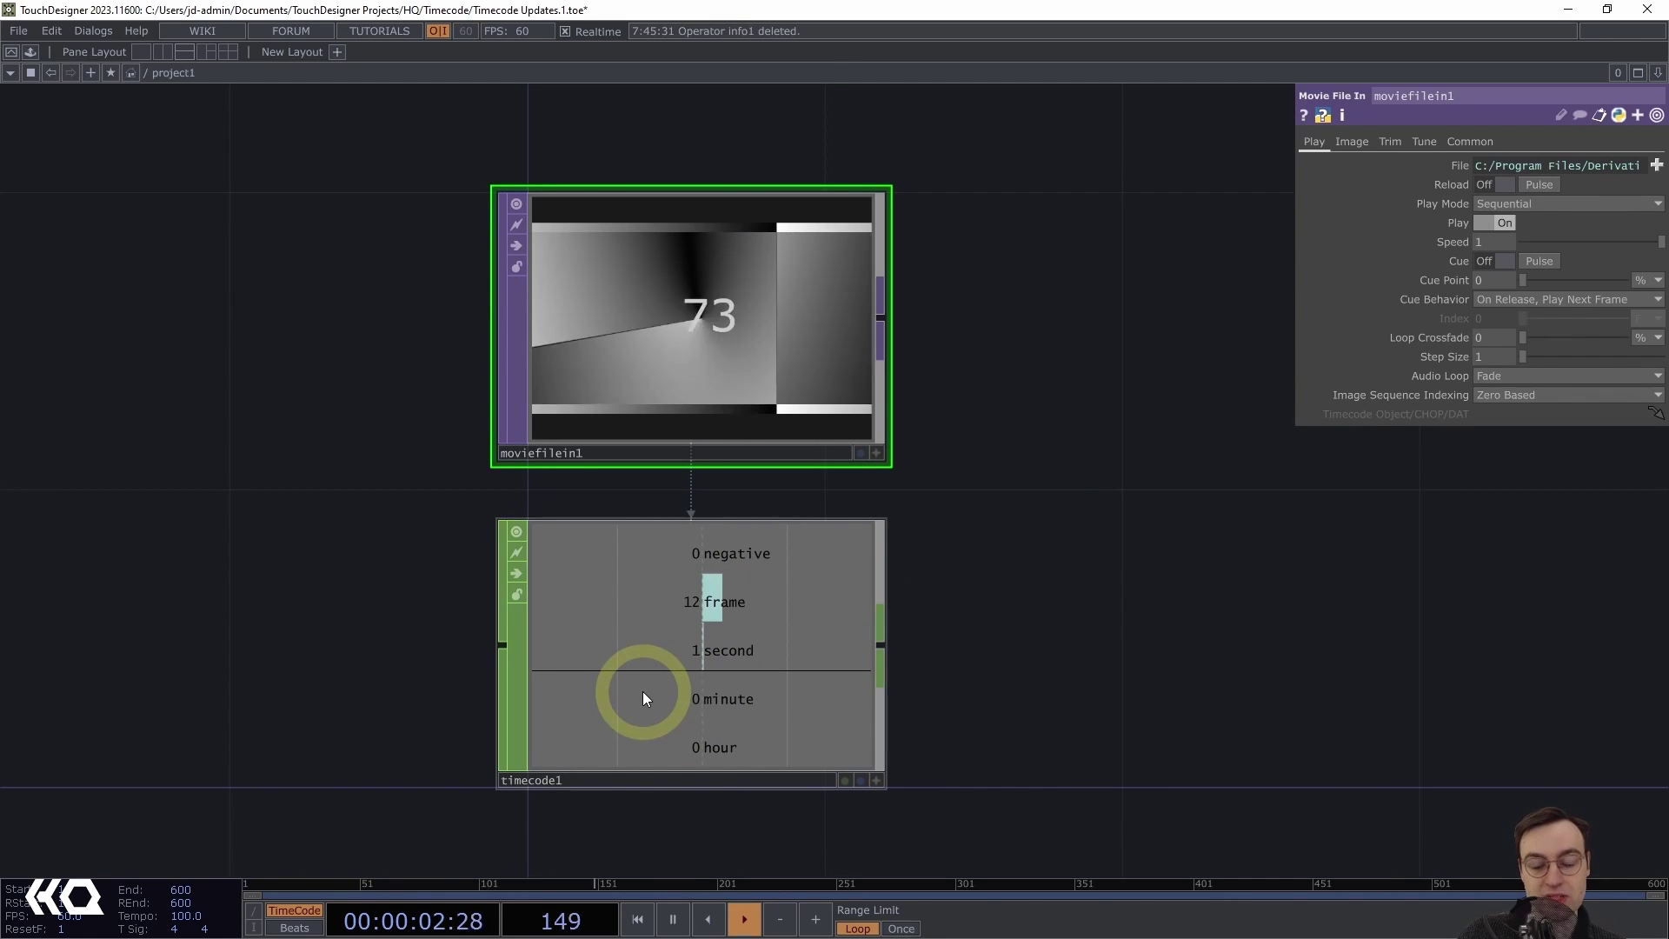
Reset all parameters of timecode1 to their defaults
left_click(670, 691)
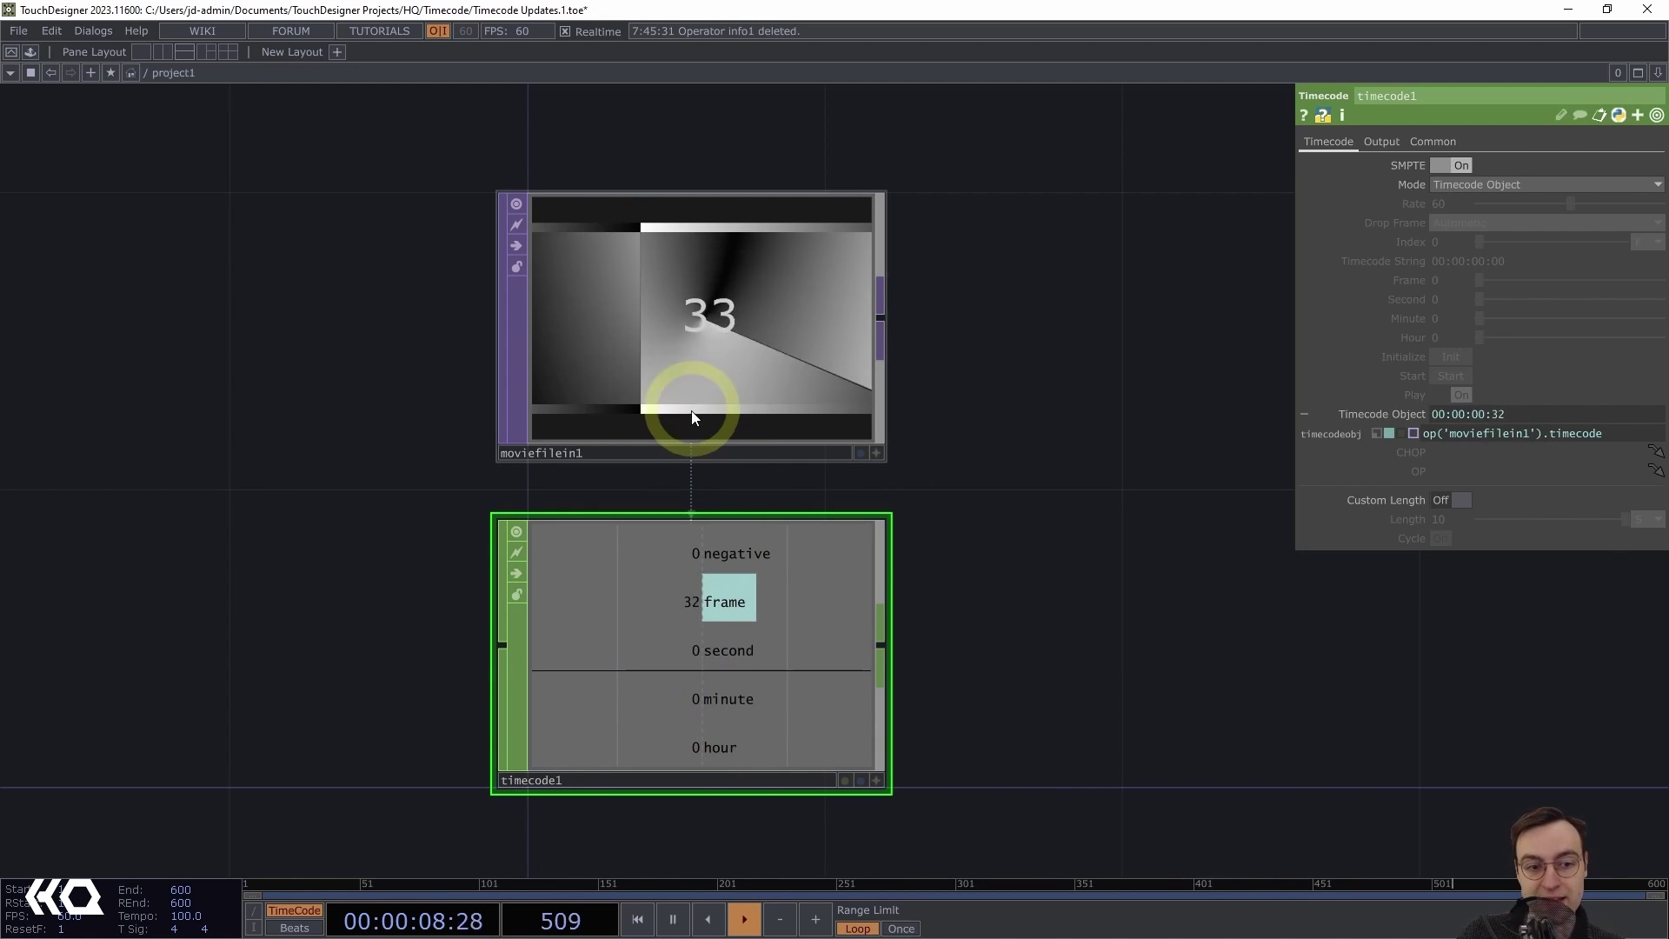
left_click_drag(1157, 513, 1054, 520)
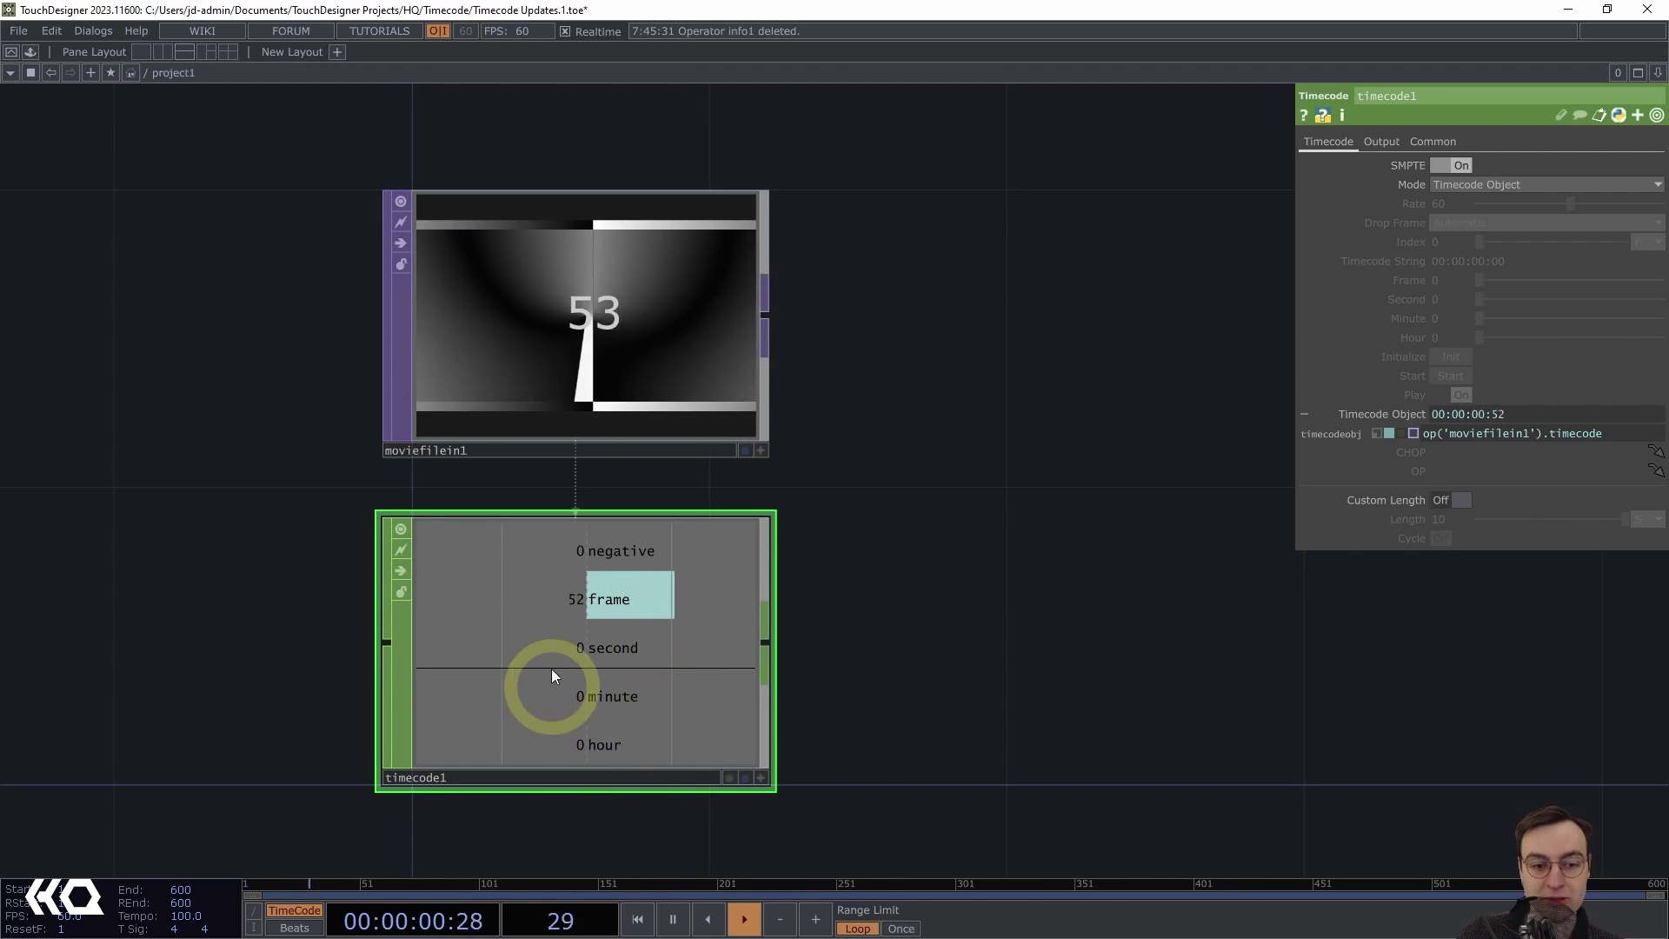
right_click(541, 611)
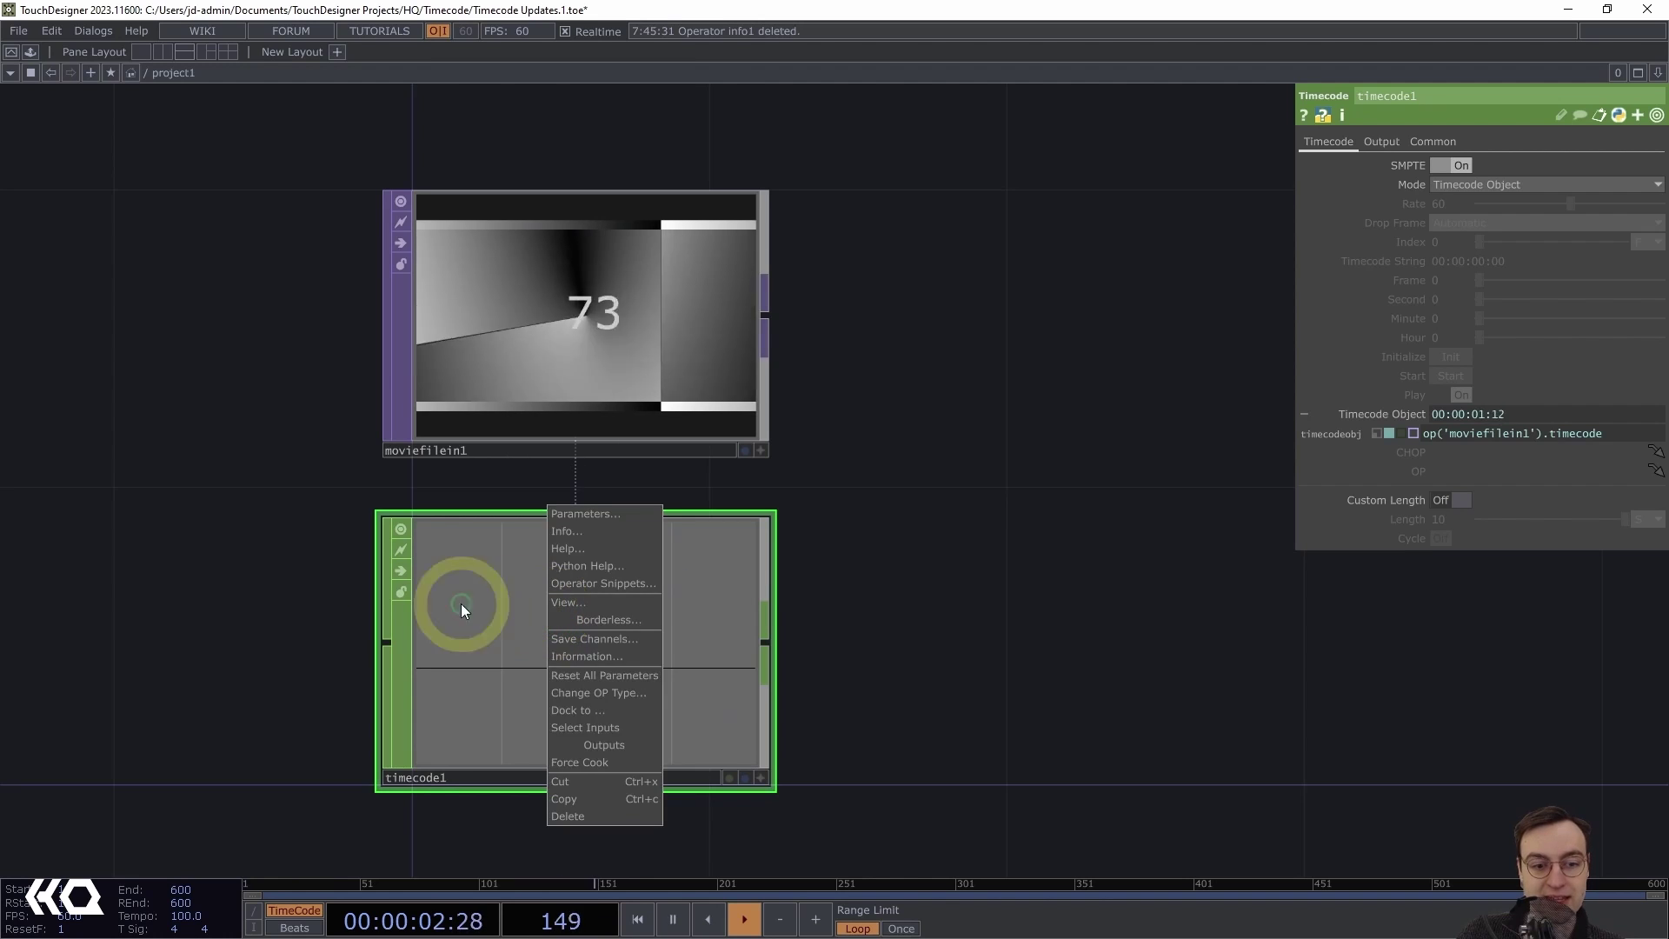
left_click(608, 677)
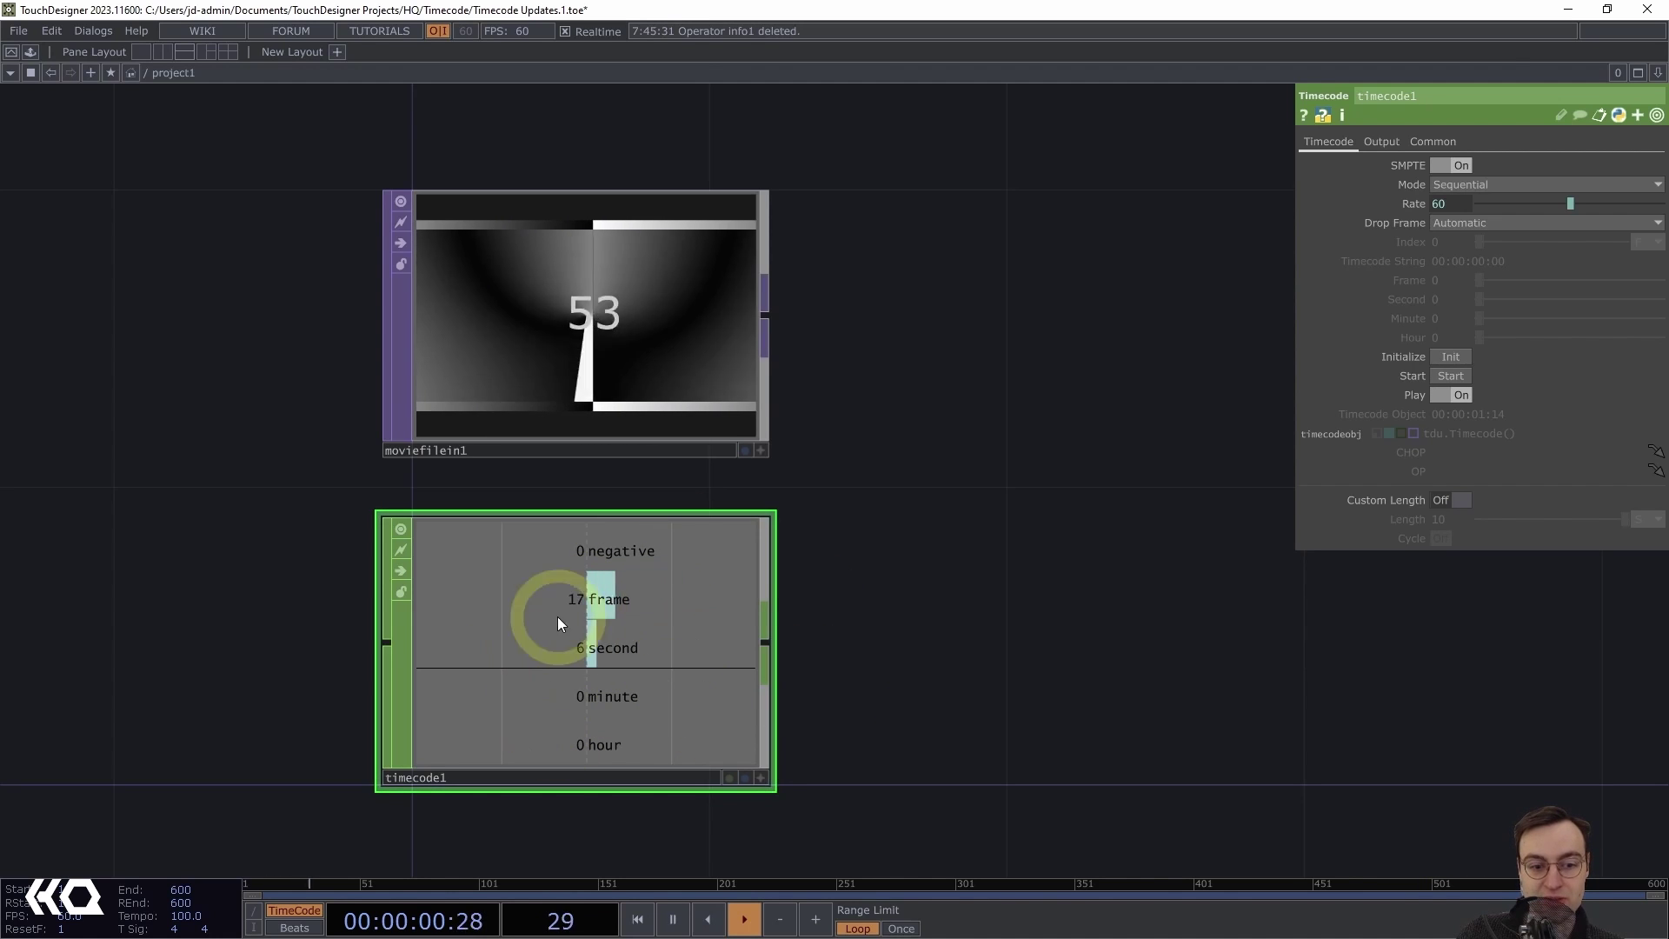
Set the Play Mode of moviefilein1 to Timecode Object/CHOP/DAT
left_click(585, 372)
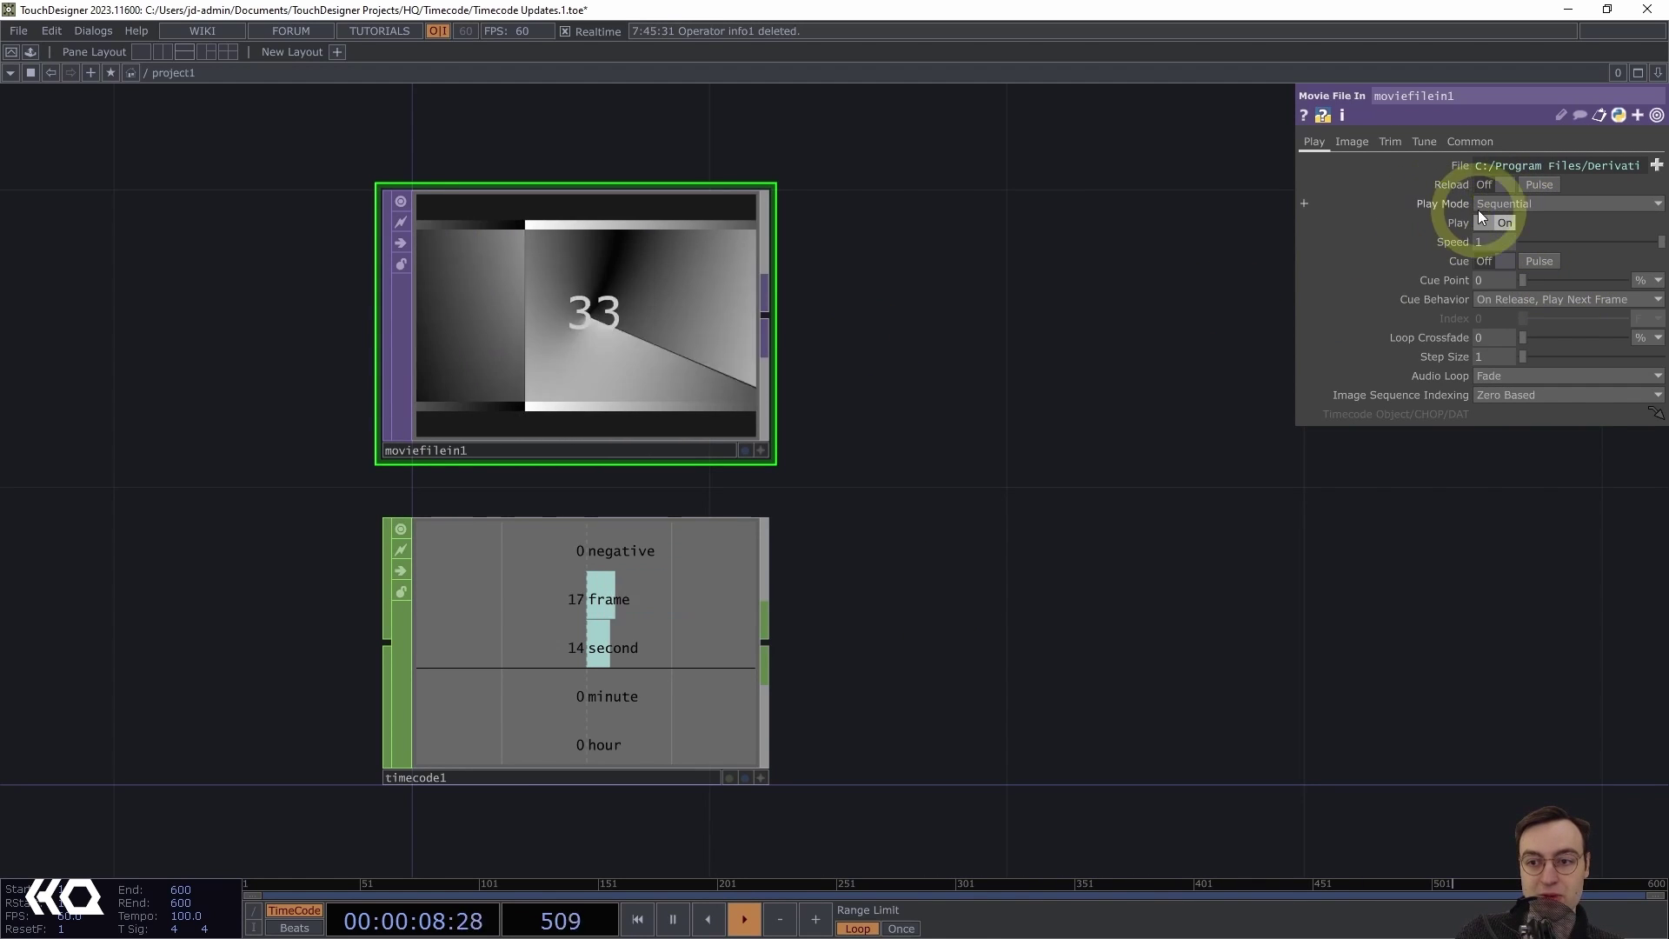
left_click(1525, 205)
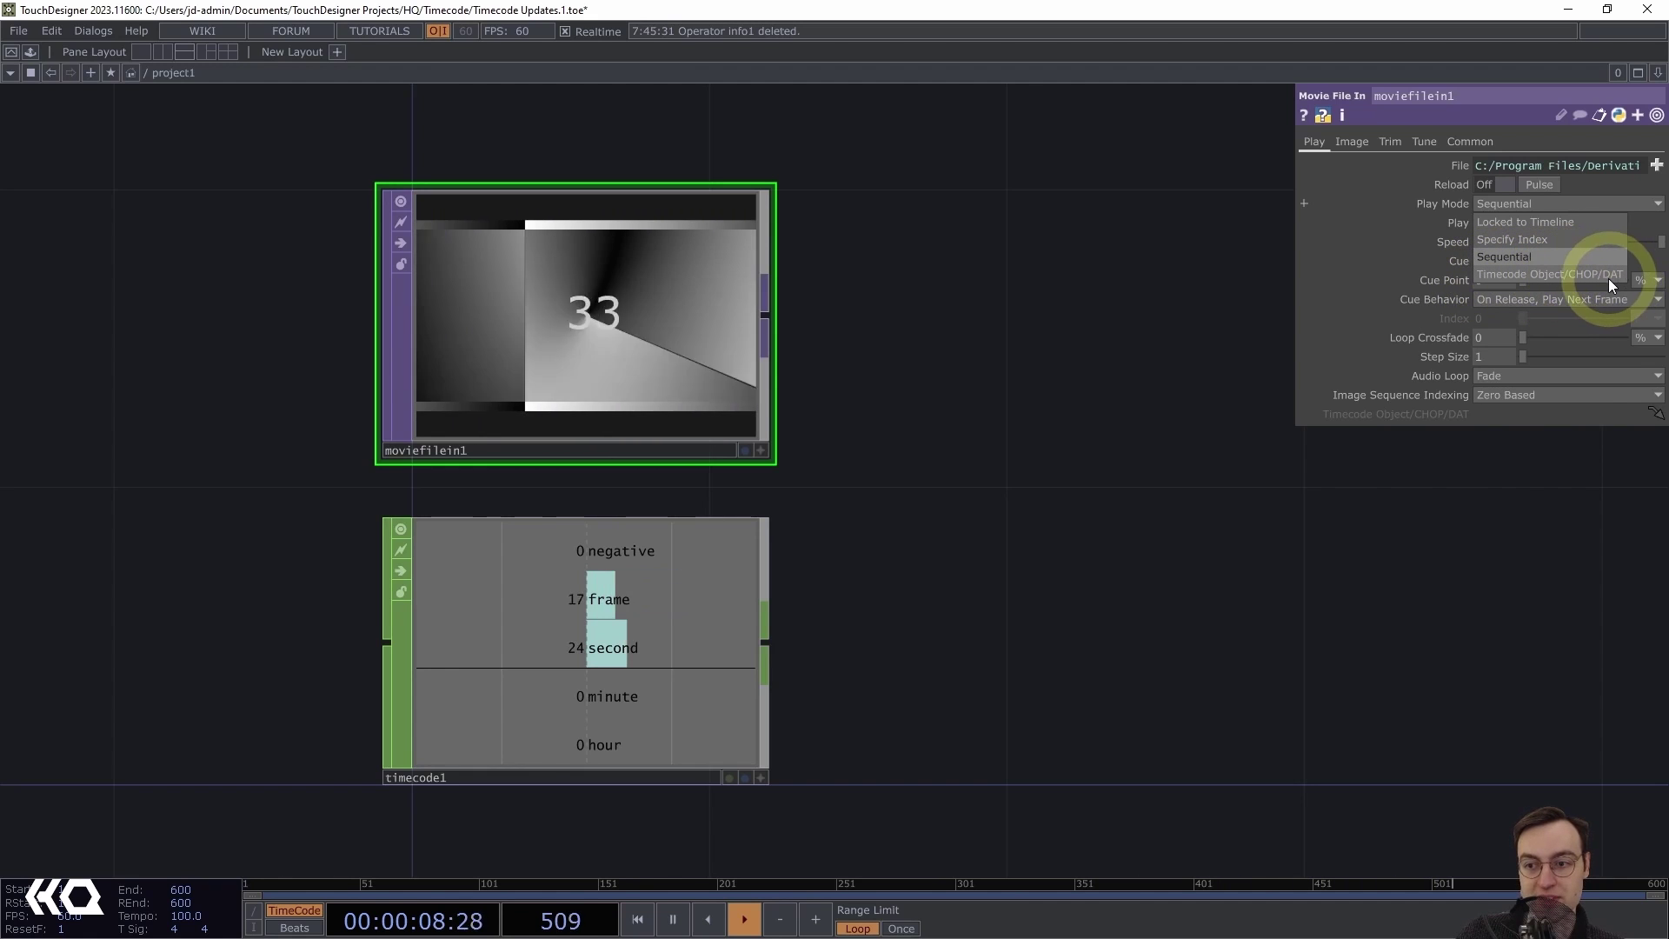
left_click(1518, 277)
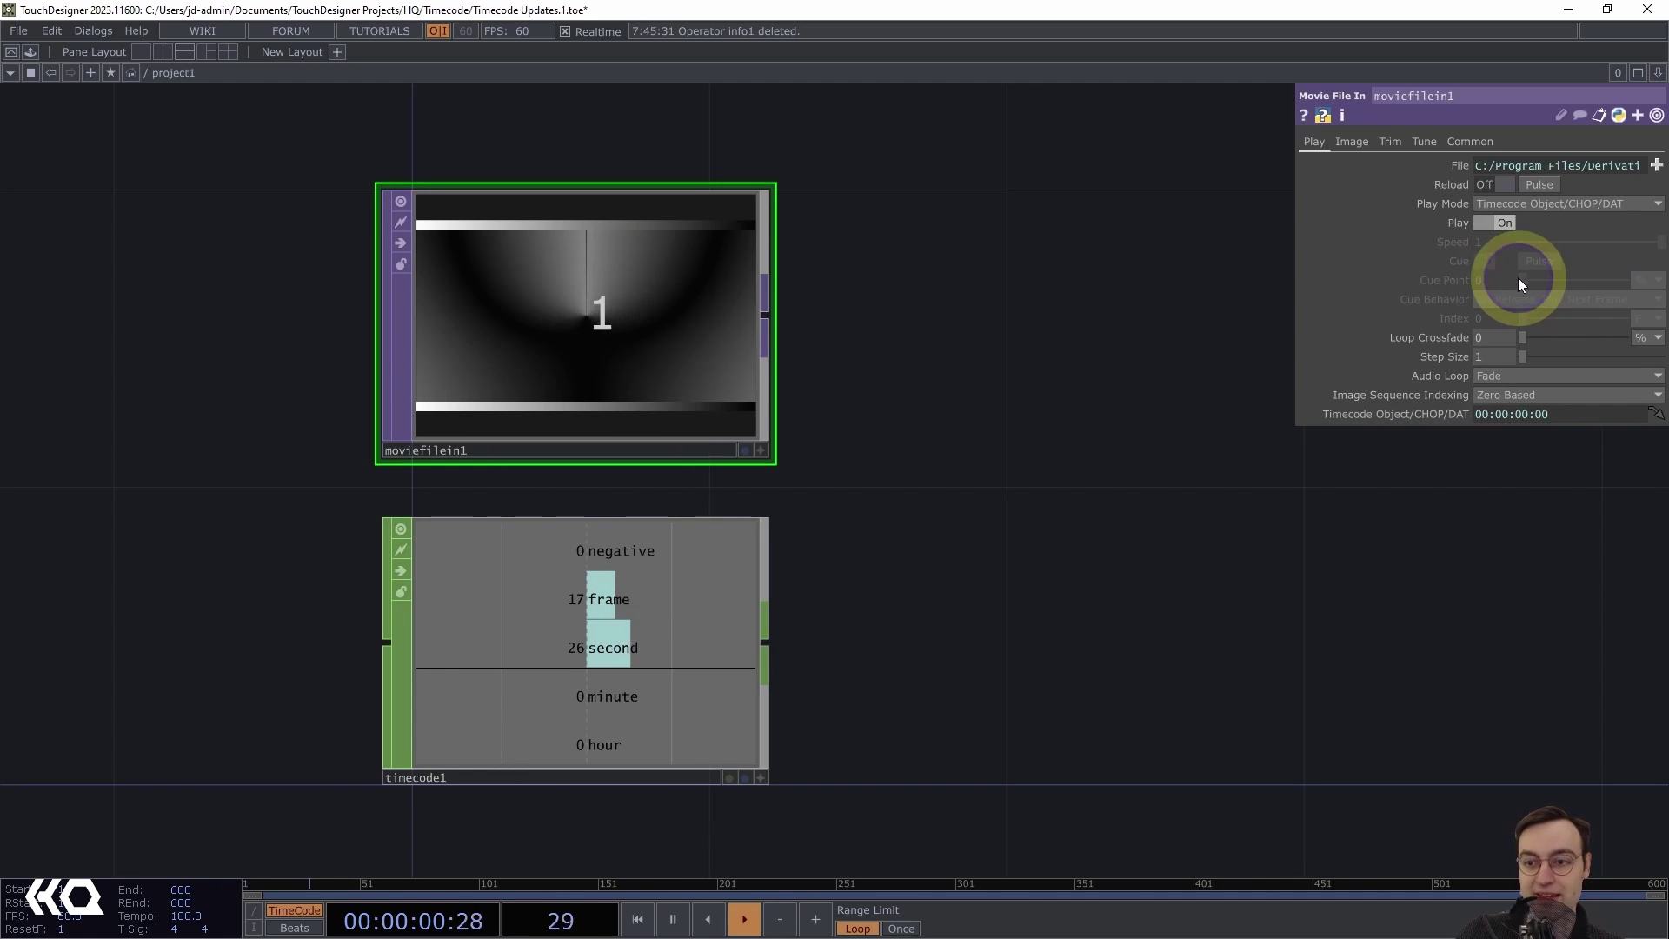
Assign timecode1 as the Timecode Object/CHOP/DAT of moviefilein1 and display its trim and extend settings
mouse_move(1323, 414)
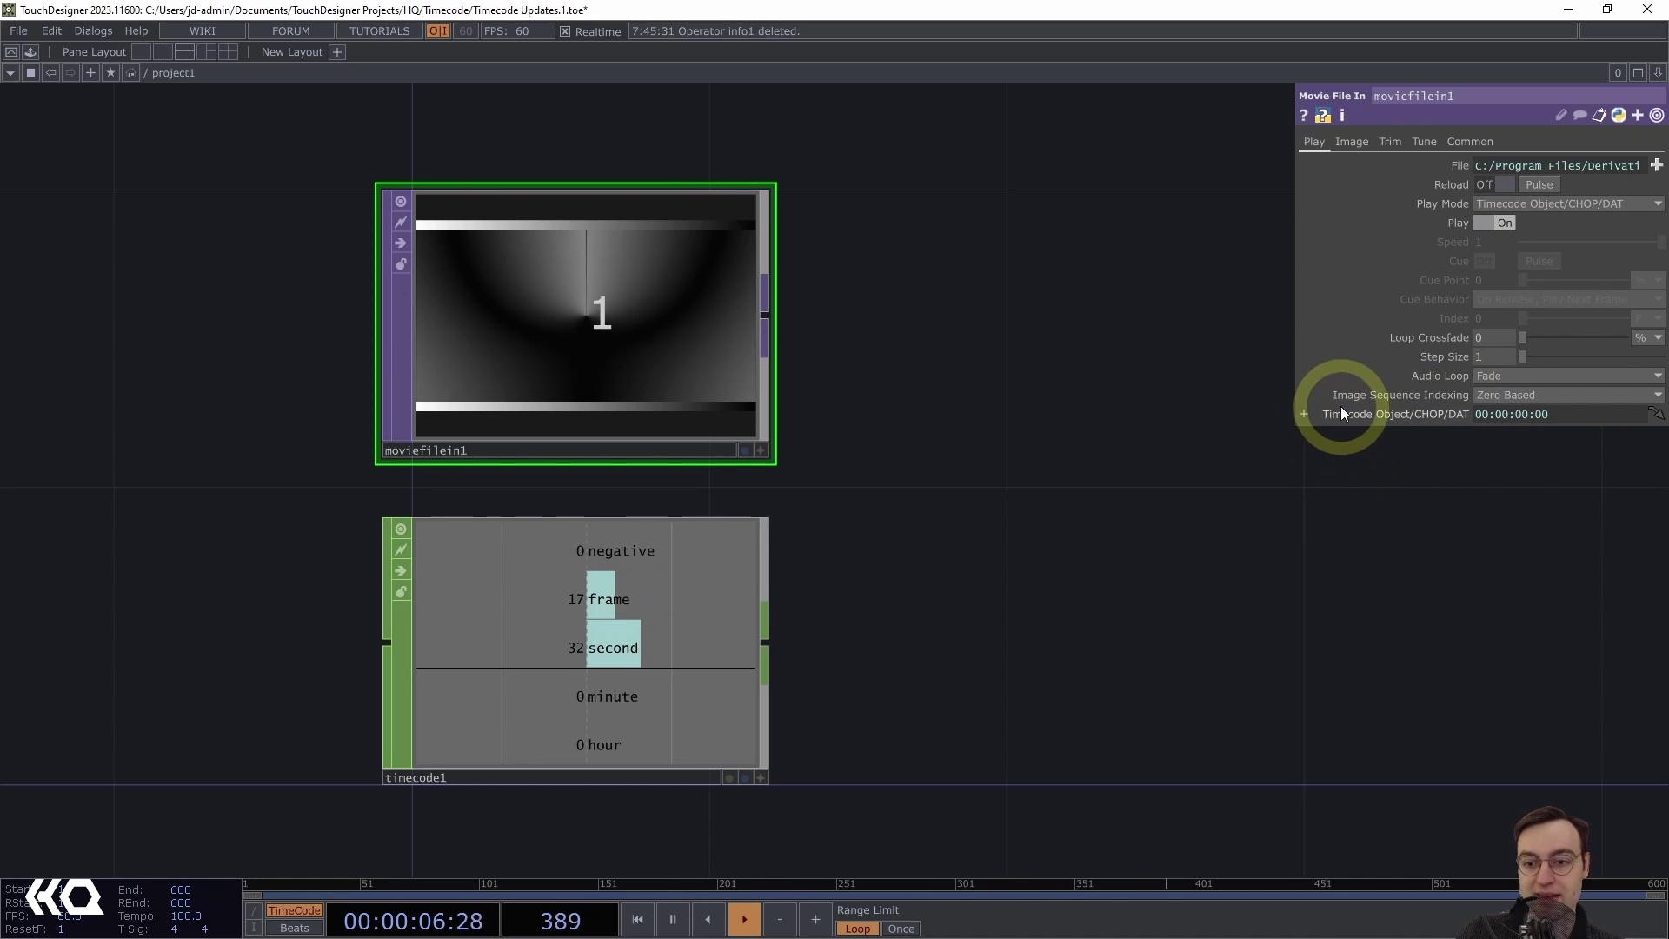
left_click_drag(1341, 413, 483, 677)
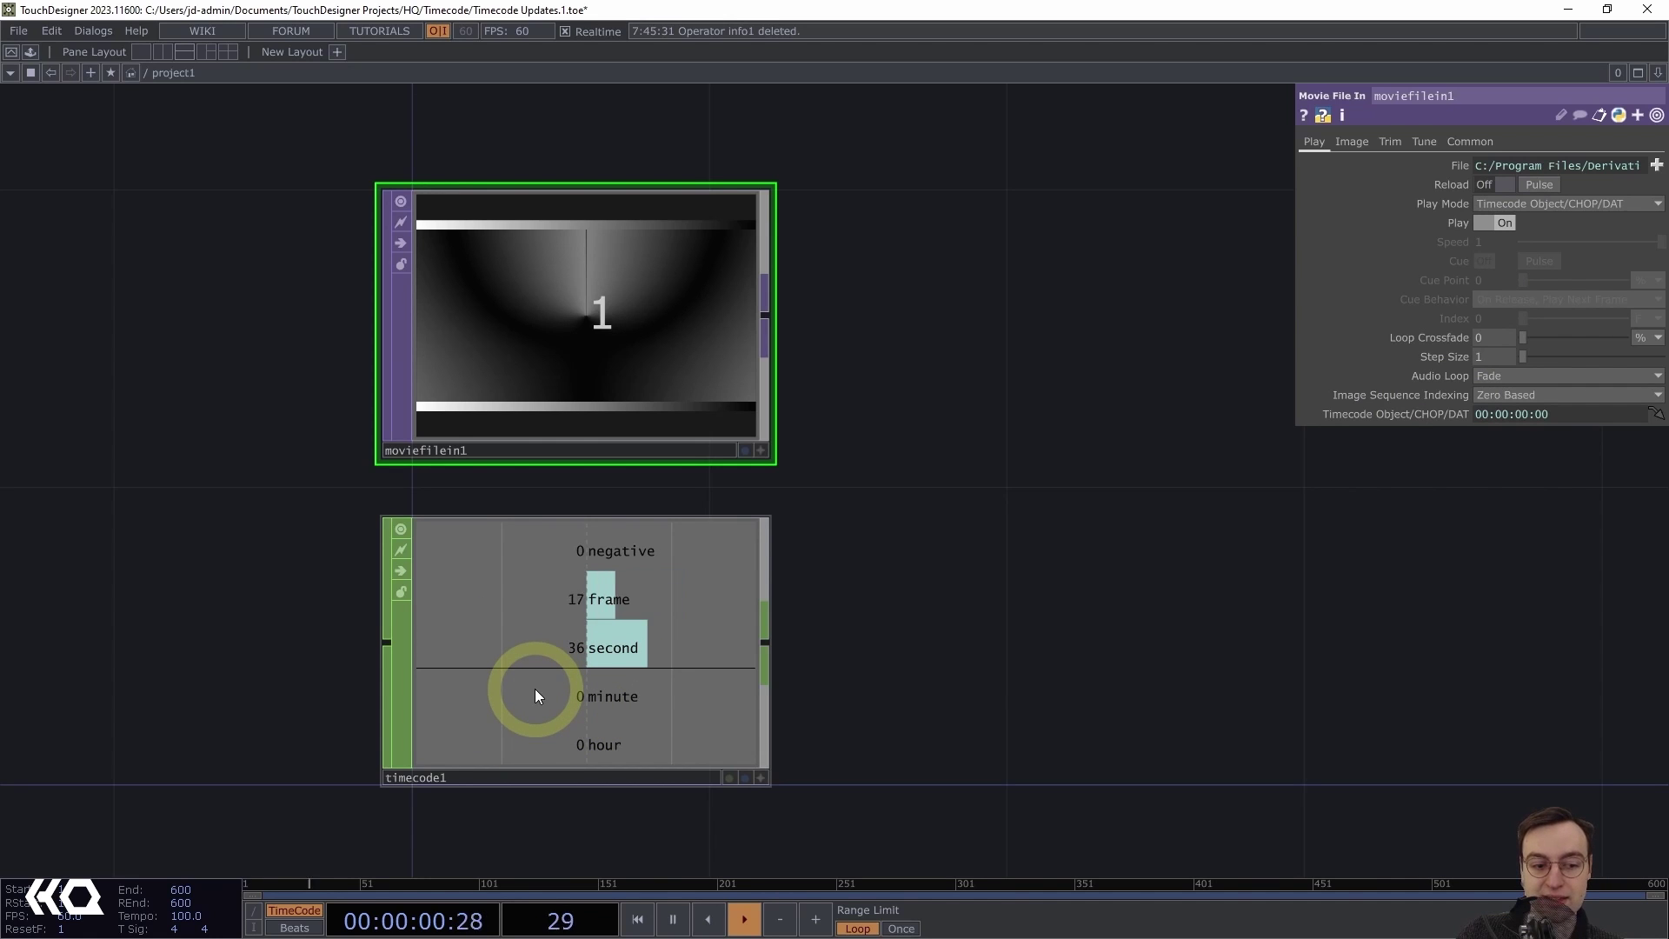
mouse_move(535, 688)
left_mouse_down()
mouse_move(546, 738)
mouse_move(518, 675)
left_mouse_up()
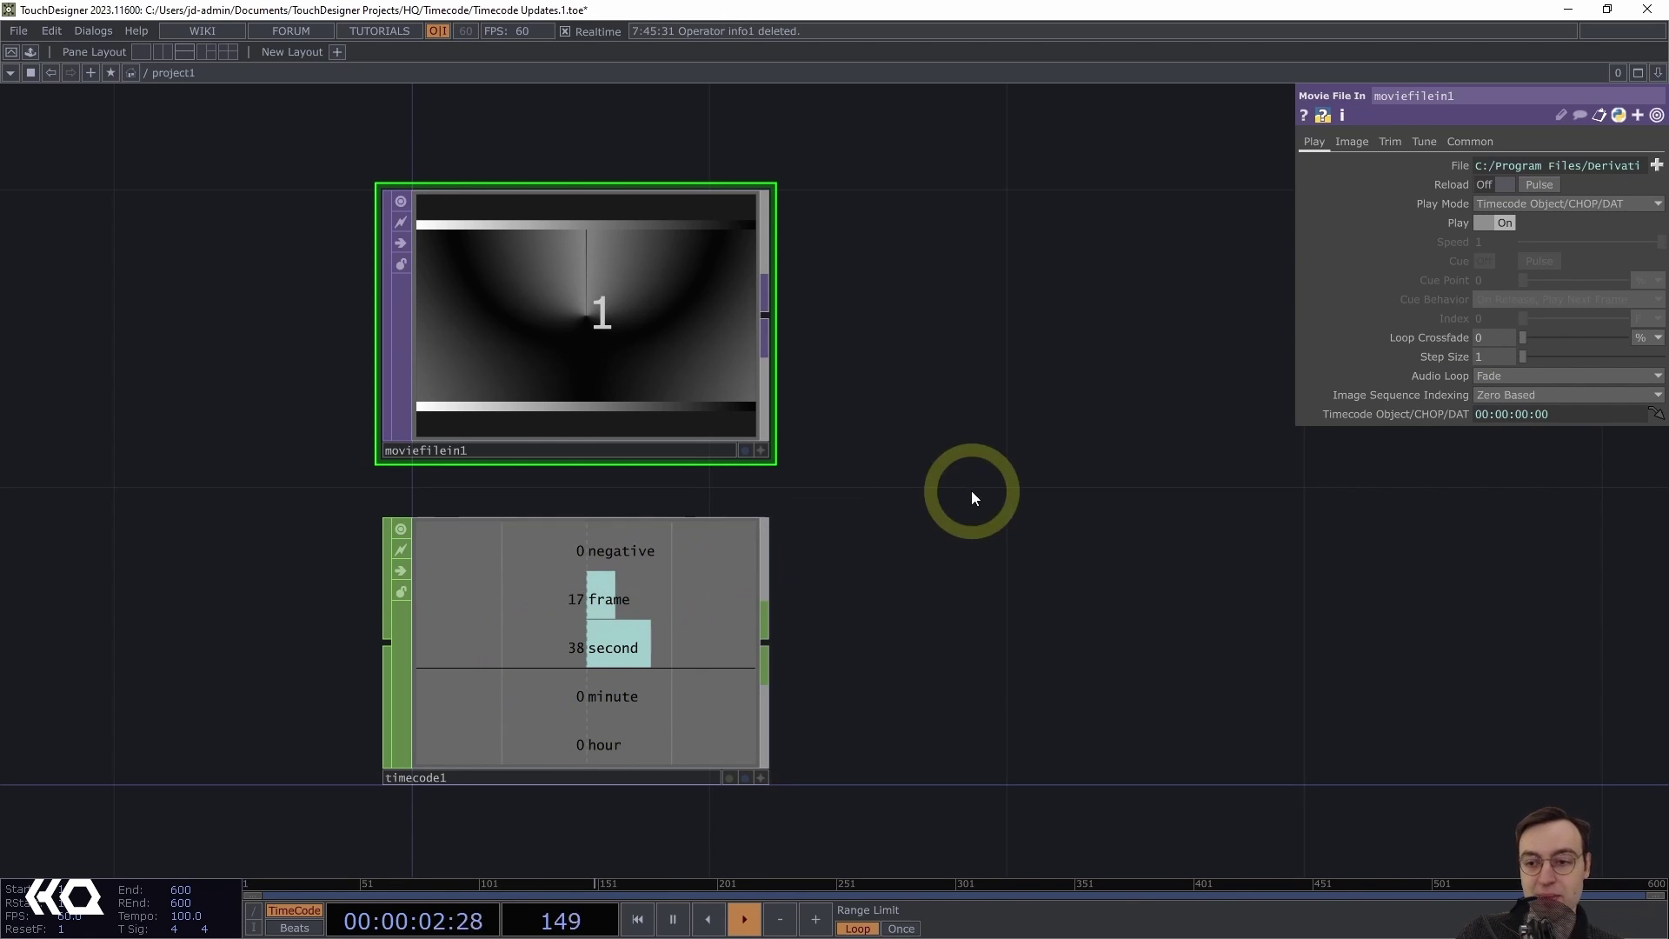
left_click_drag(972, 490, 1421, 419)
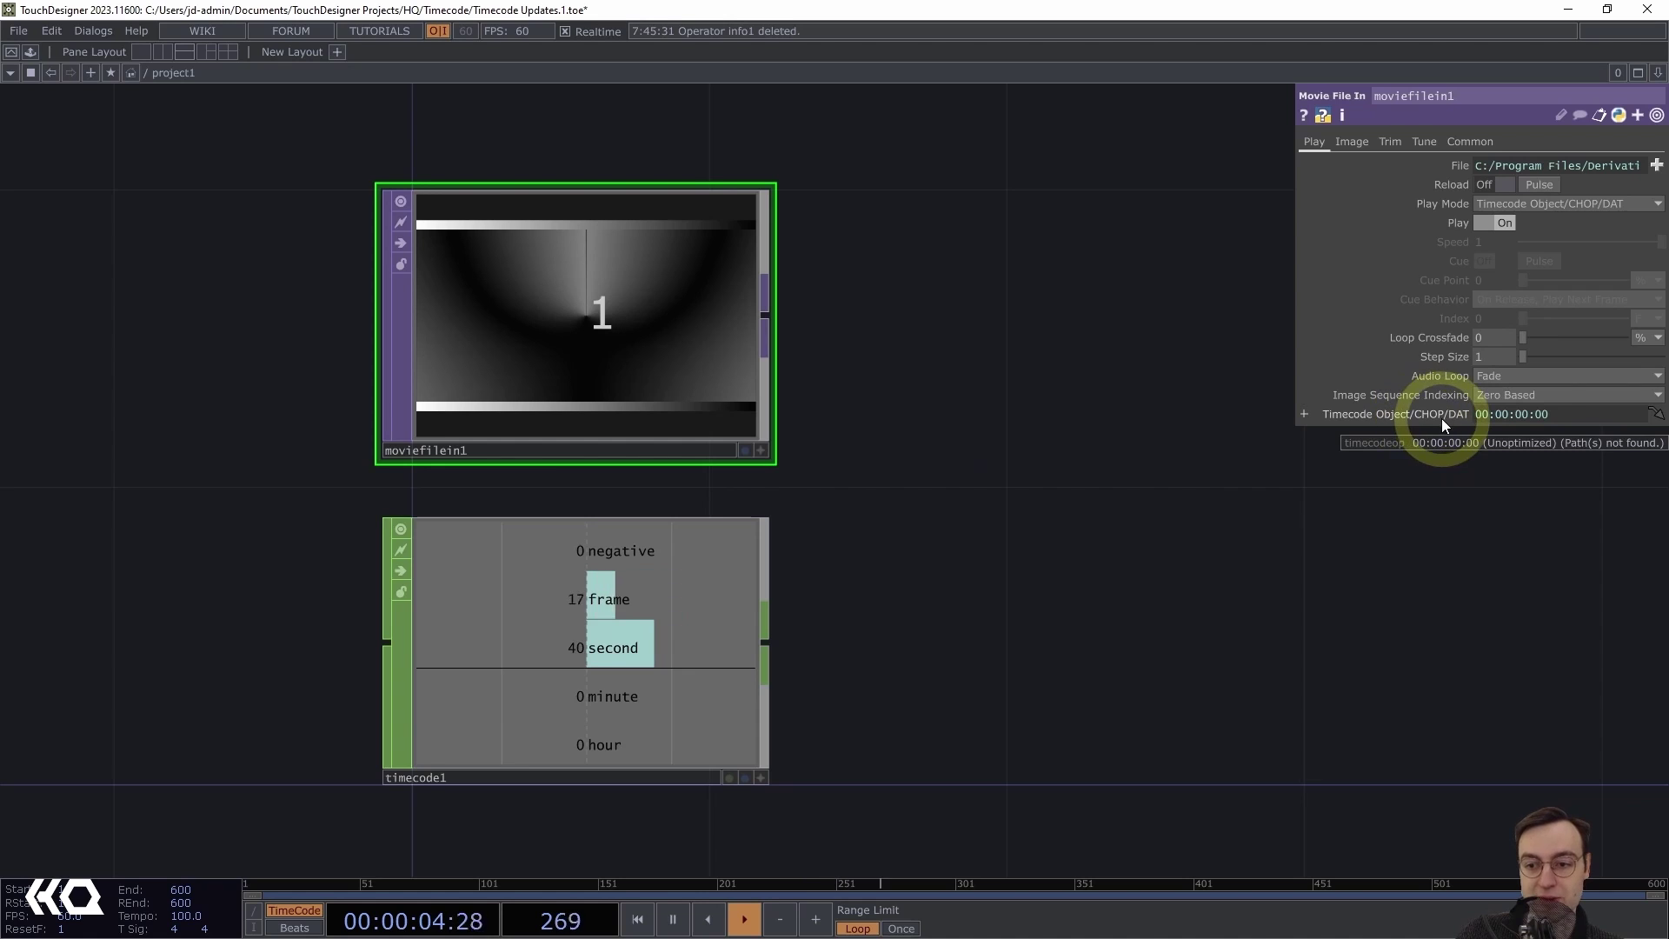
left_click(1457, 416)
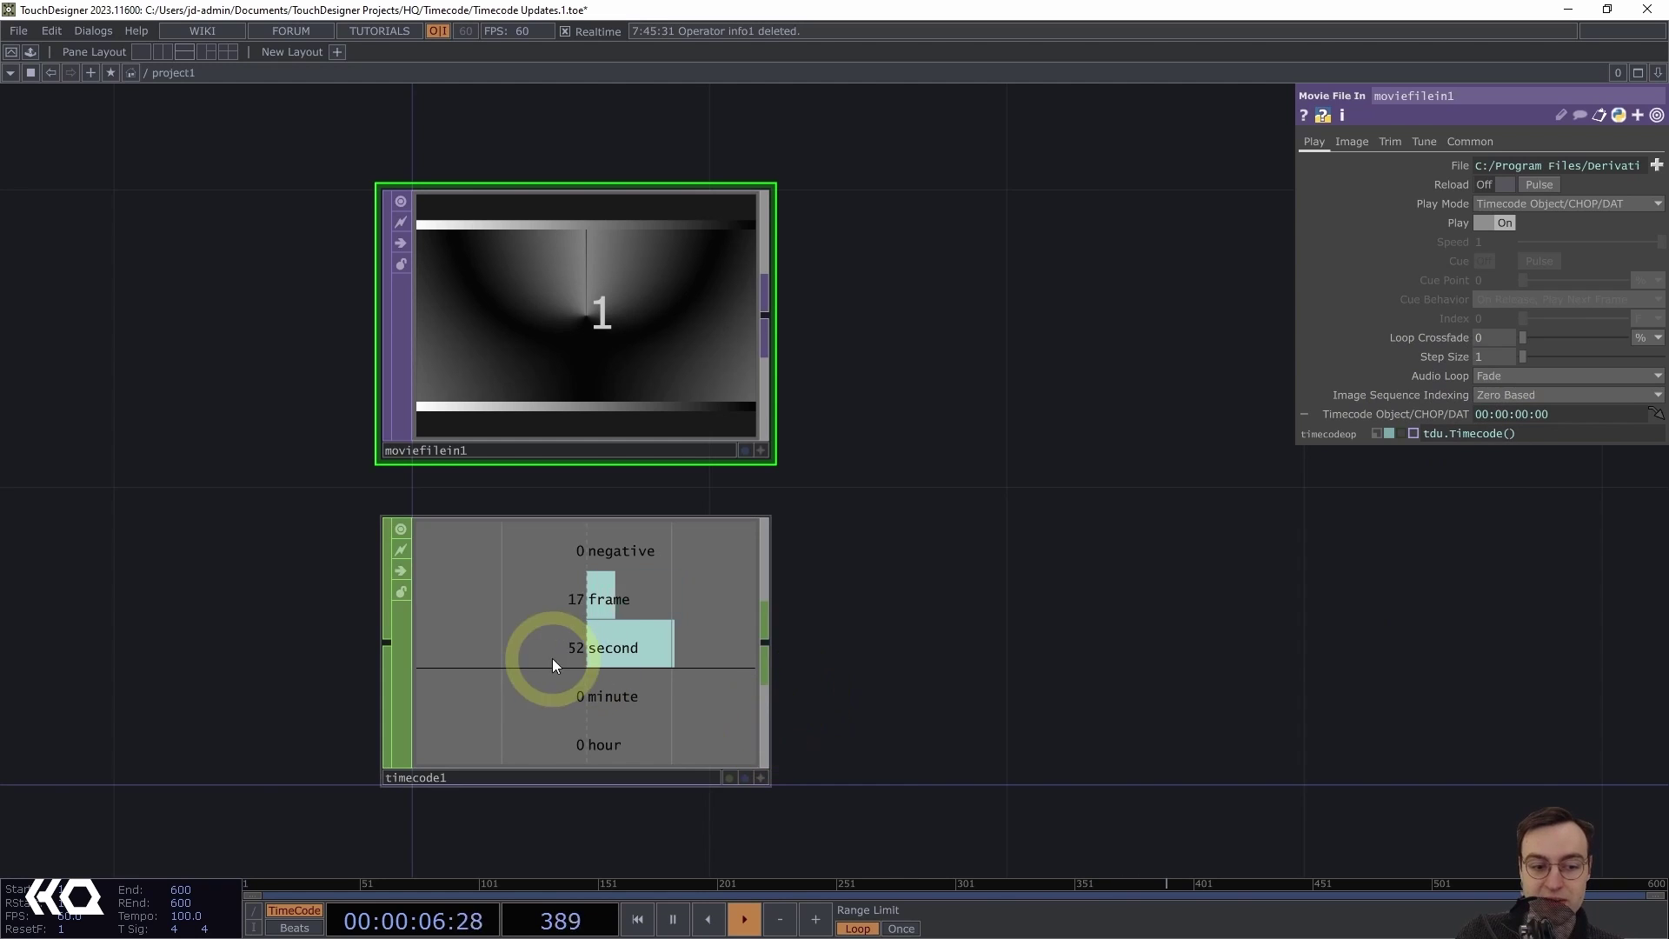
mouse_move(538, 666)
left_mouse_down()
mouse_move(598, 637)
mouse_move(551, 668)
left_mouse_up()
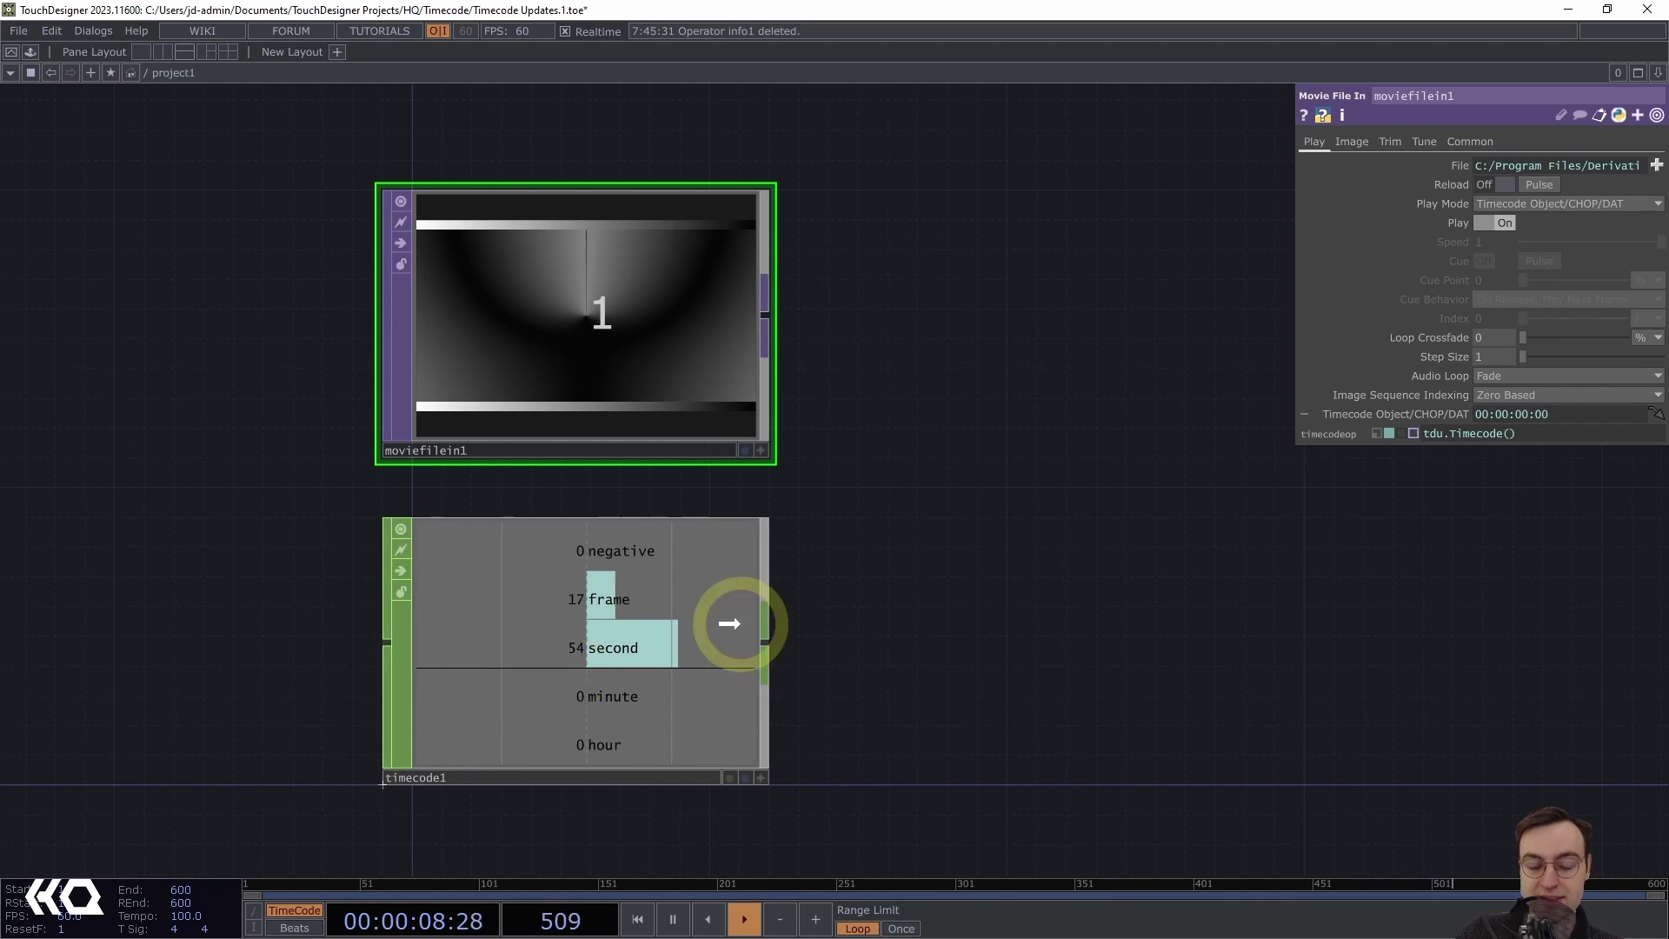
left_click_drag(733, 618, 1495, 435)
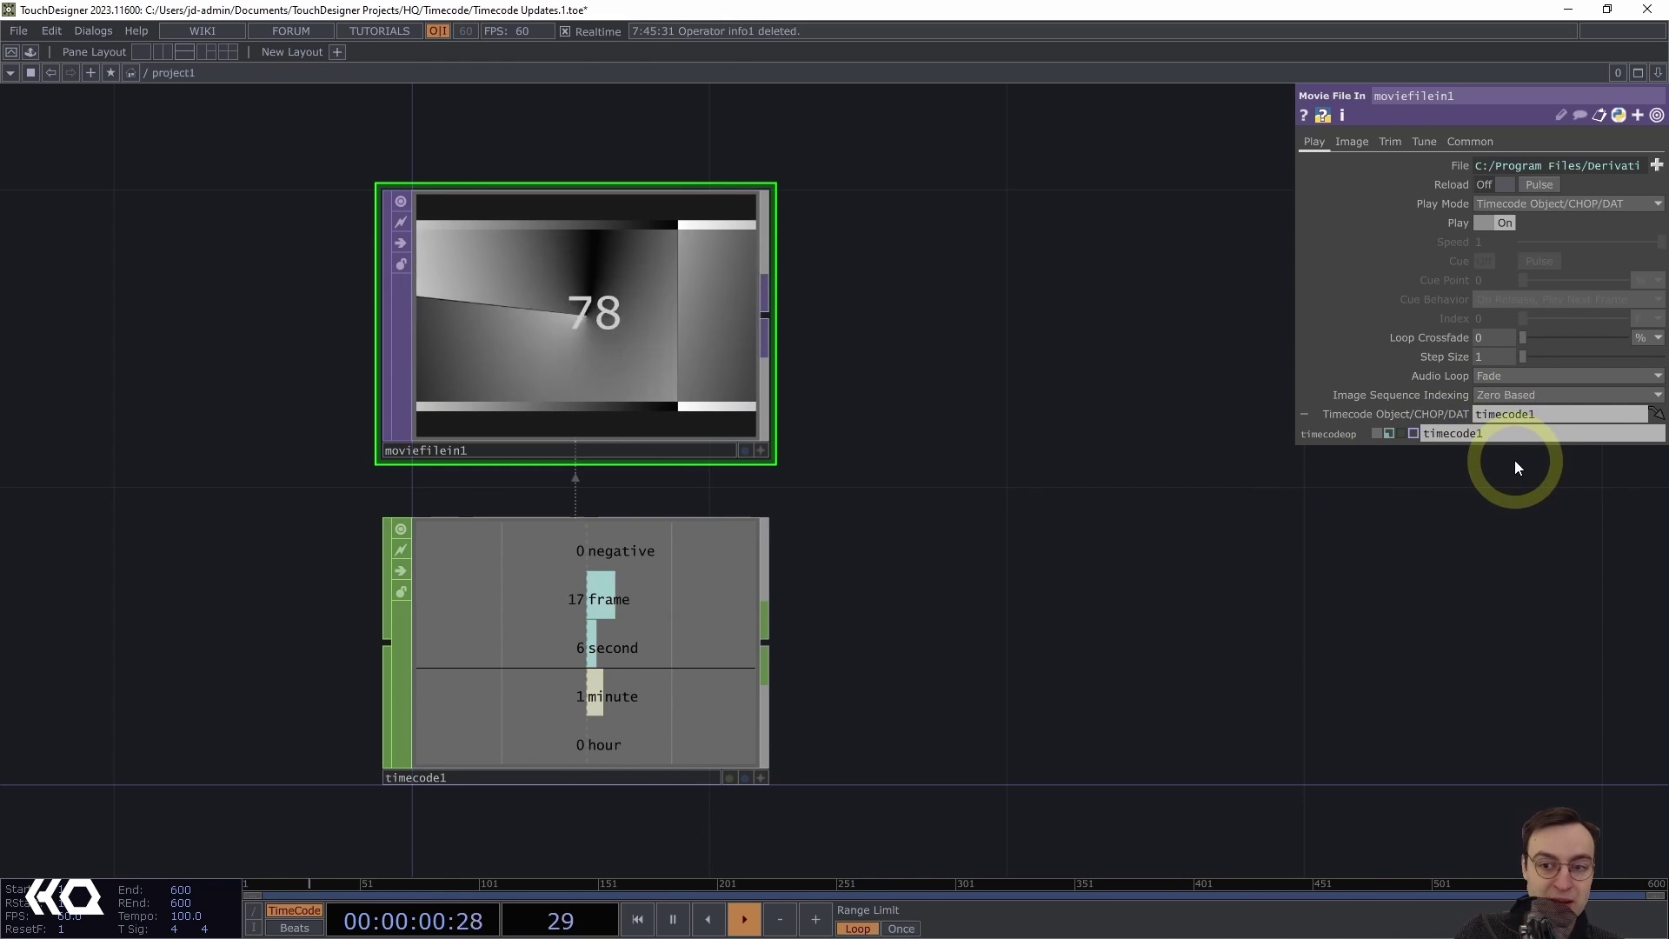
left_click(1412, 415)
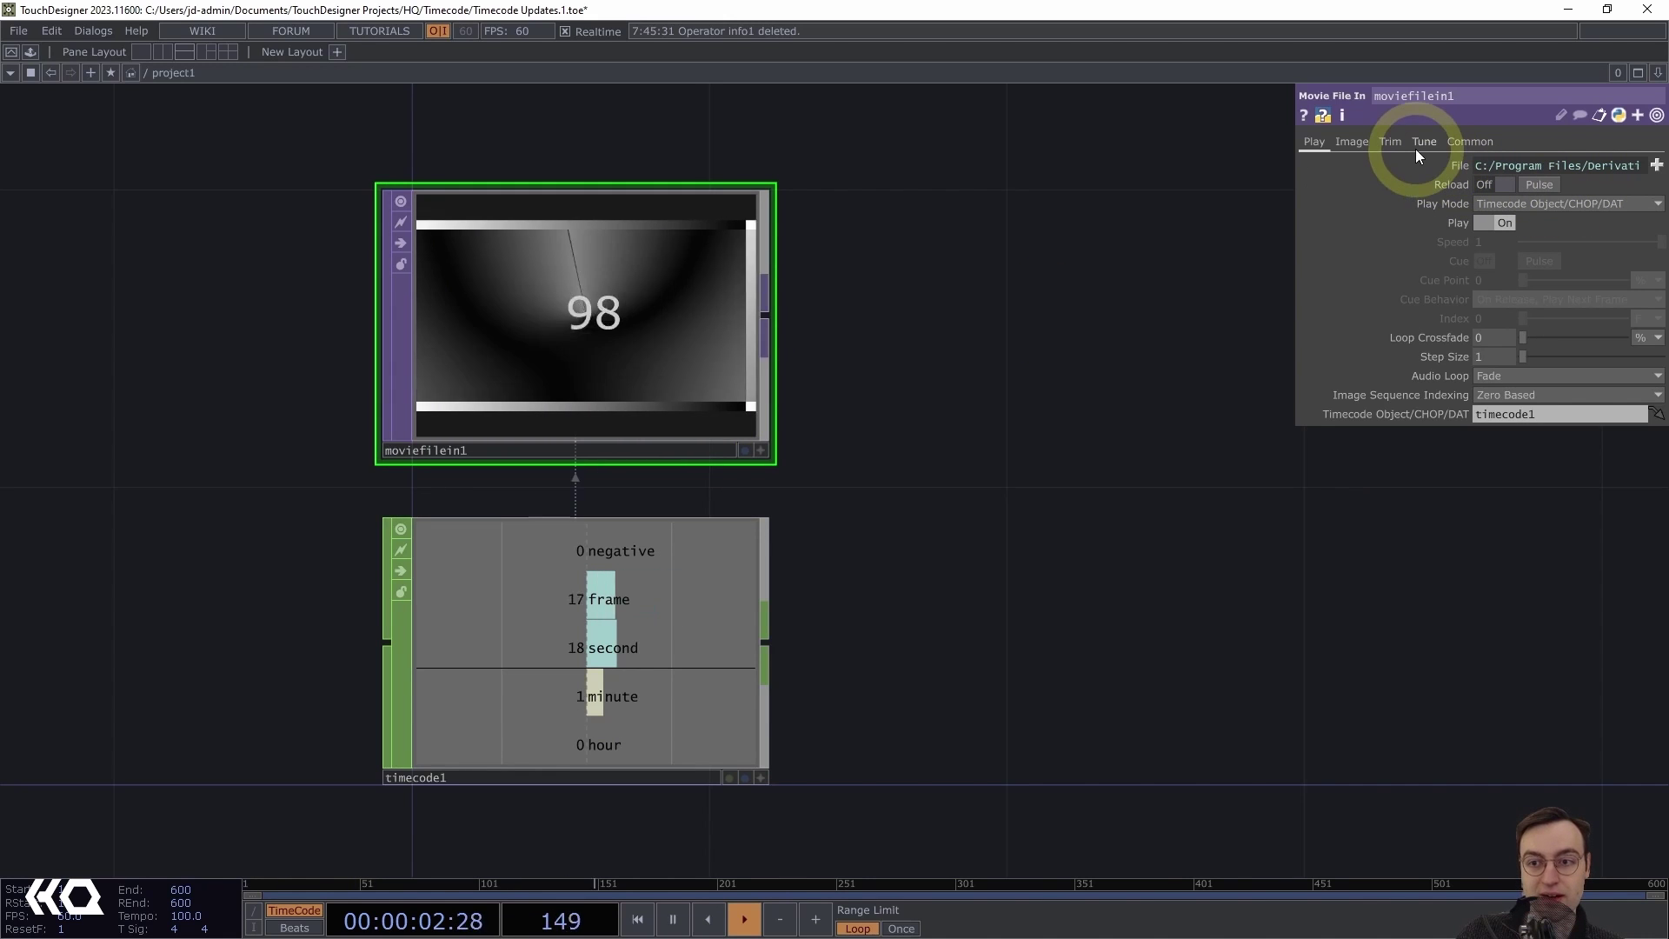
left_click(1390, 144)
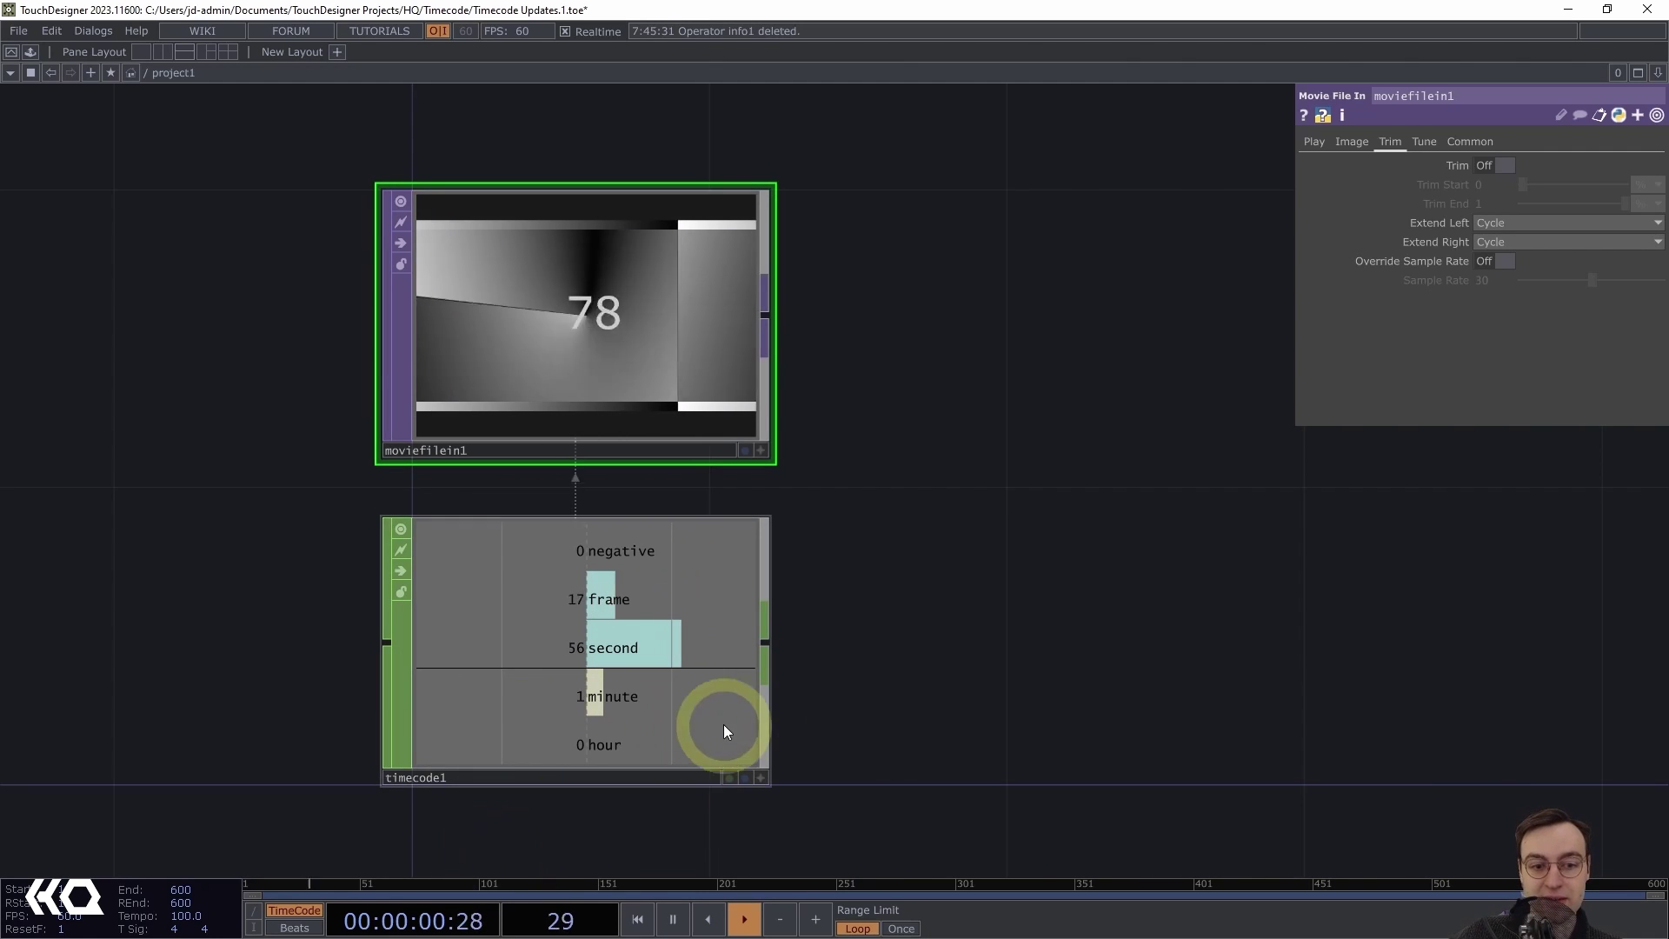
Initialize and start timecode1 twice so it drives moviefilein1 from the beginning
left_click(715, 670)
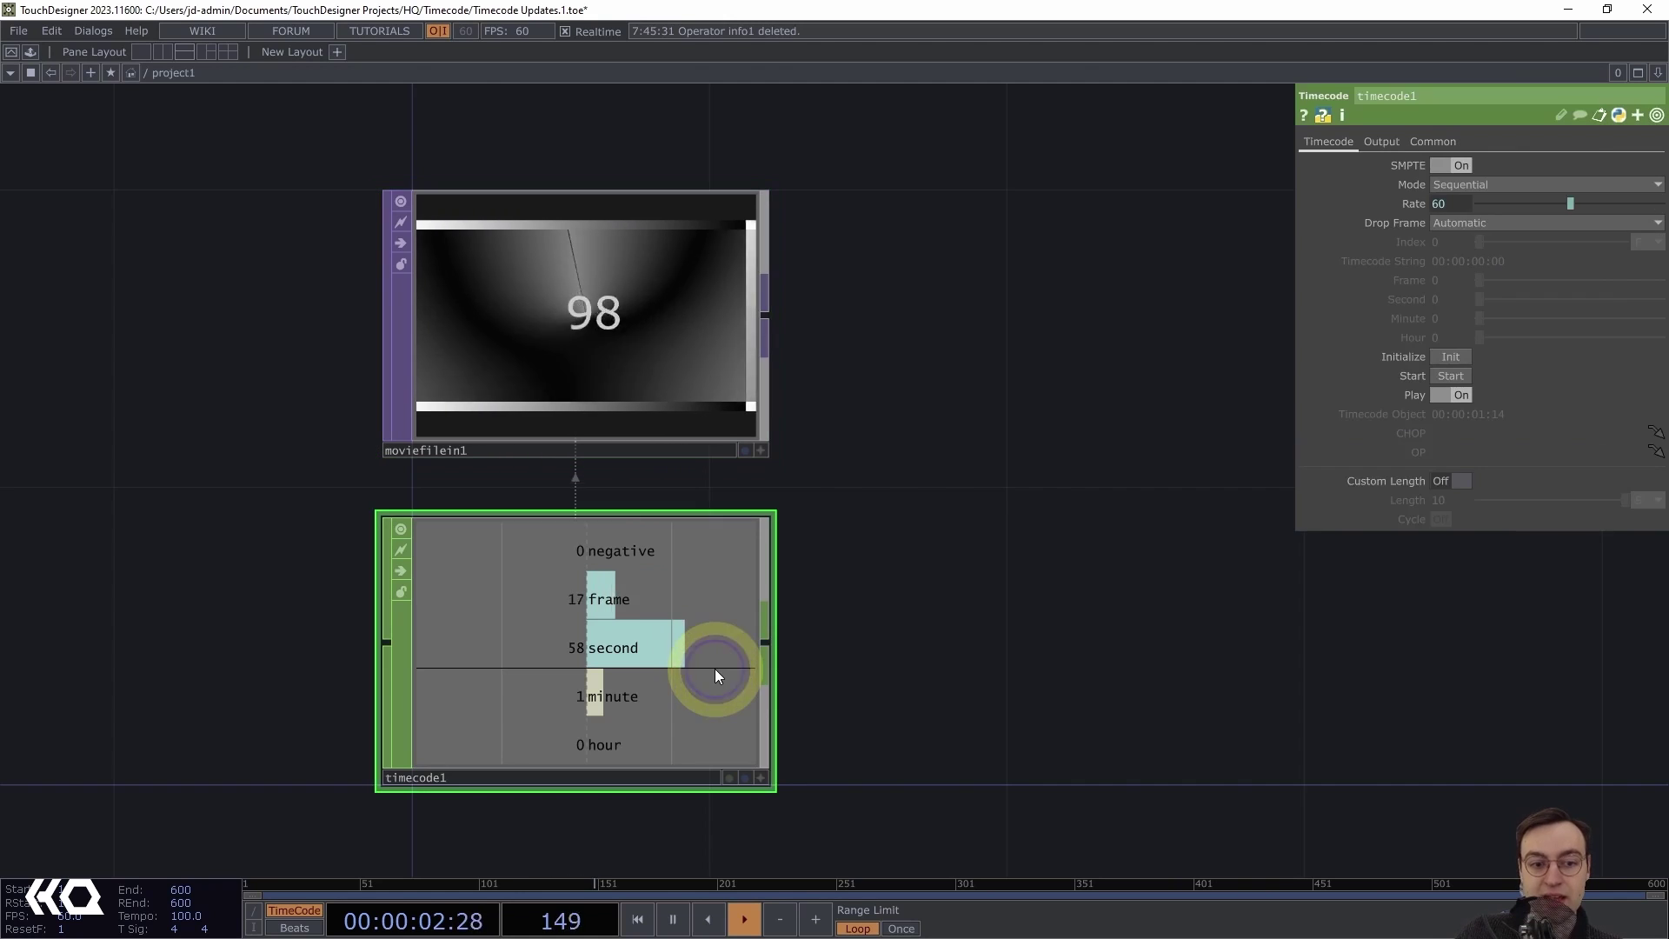
left_click(1460, 355)
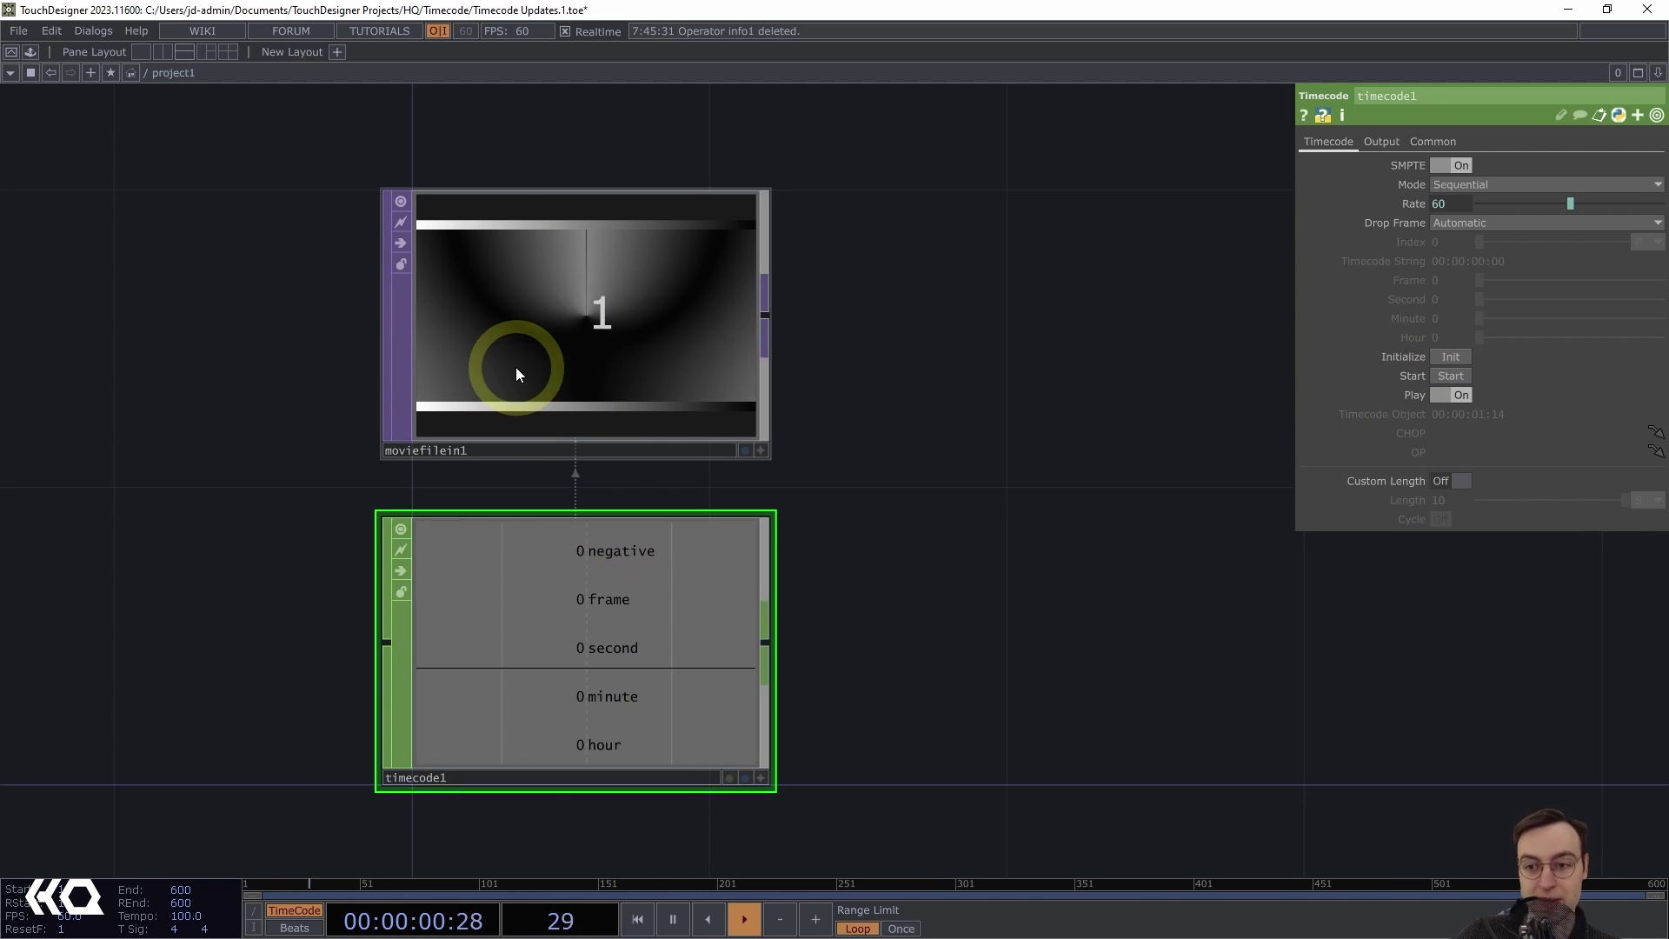
left_click(1447, 372)
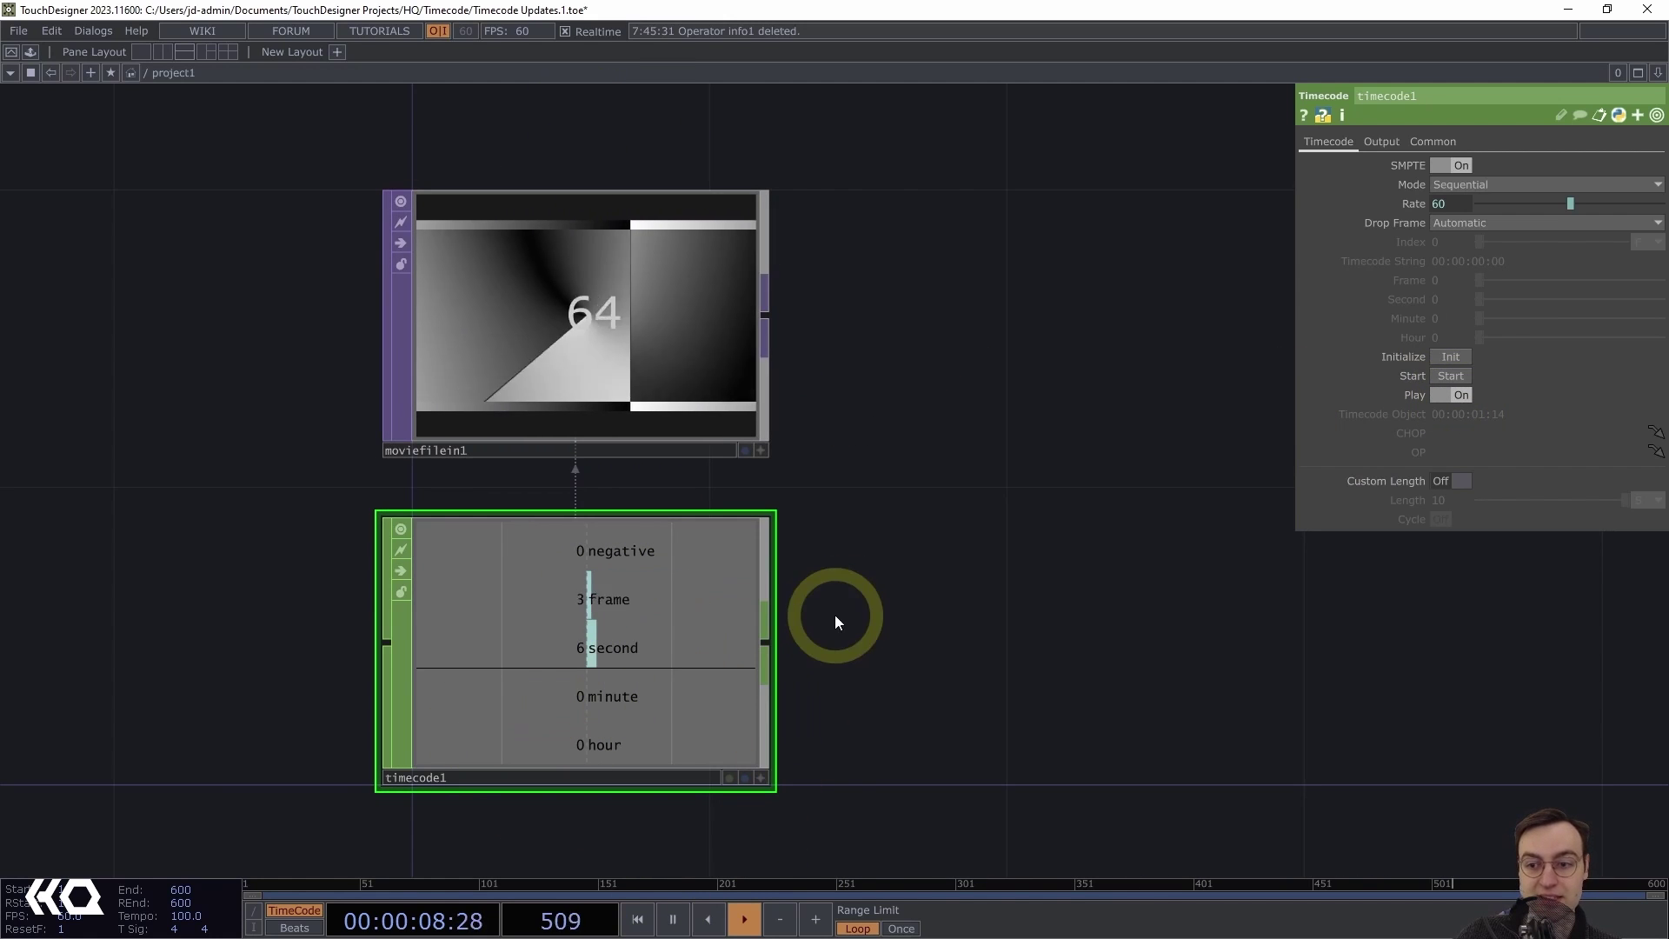
left_click(1445, 357)
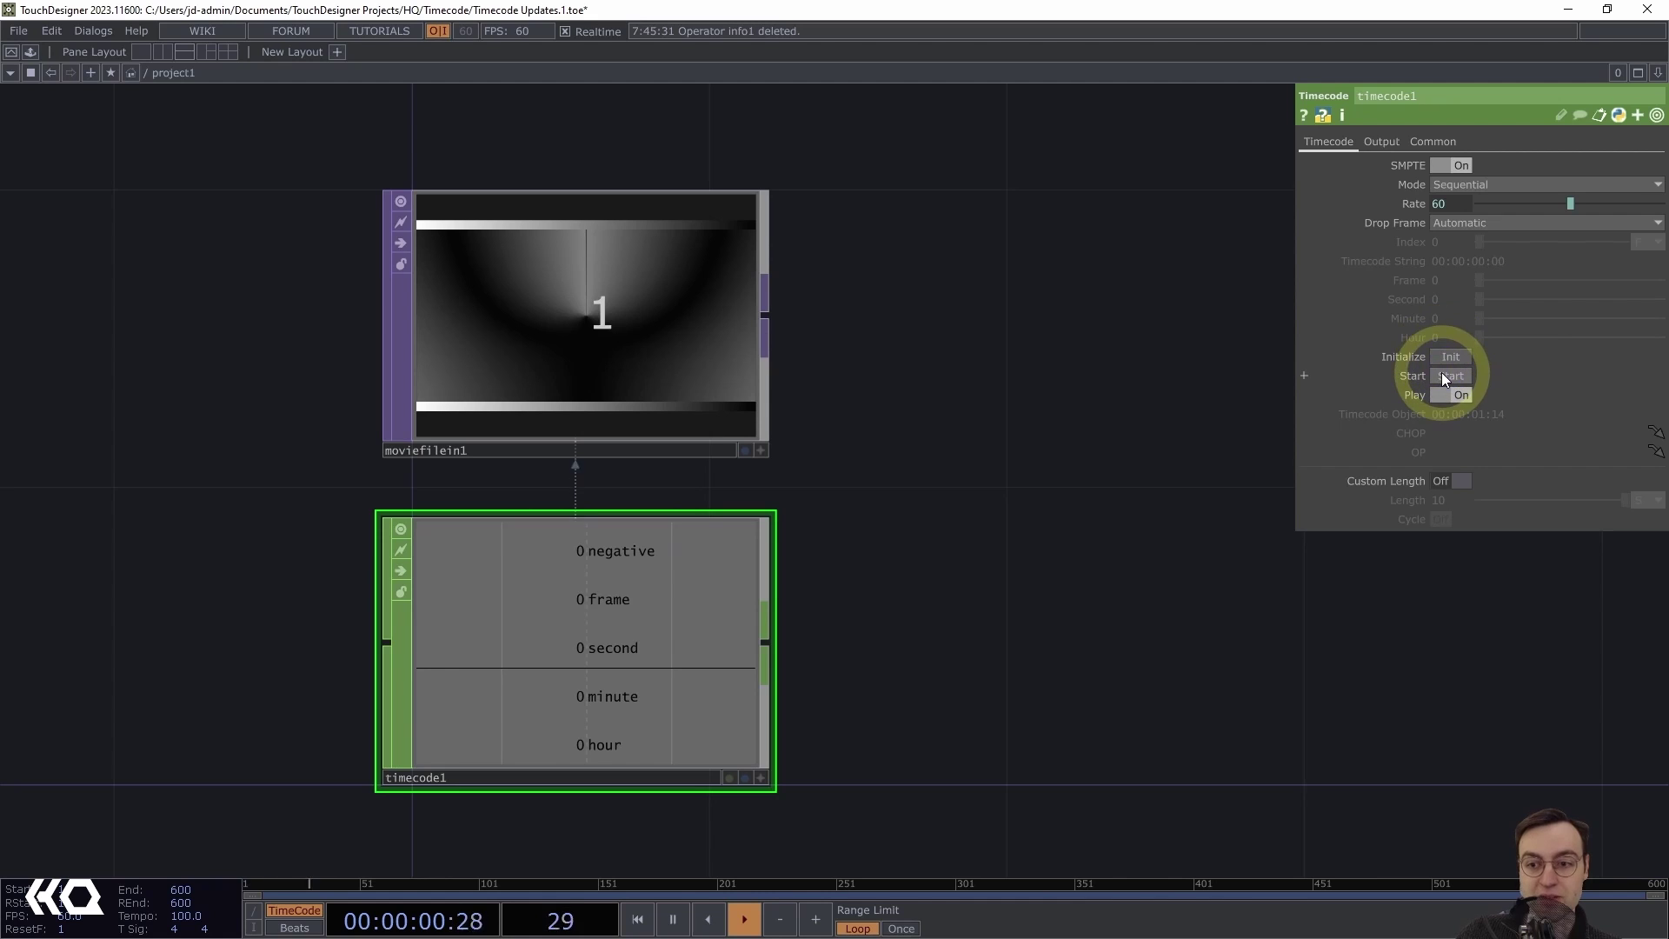
left_click(1445, 376)
left_click(1447, 395)
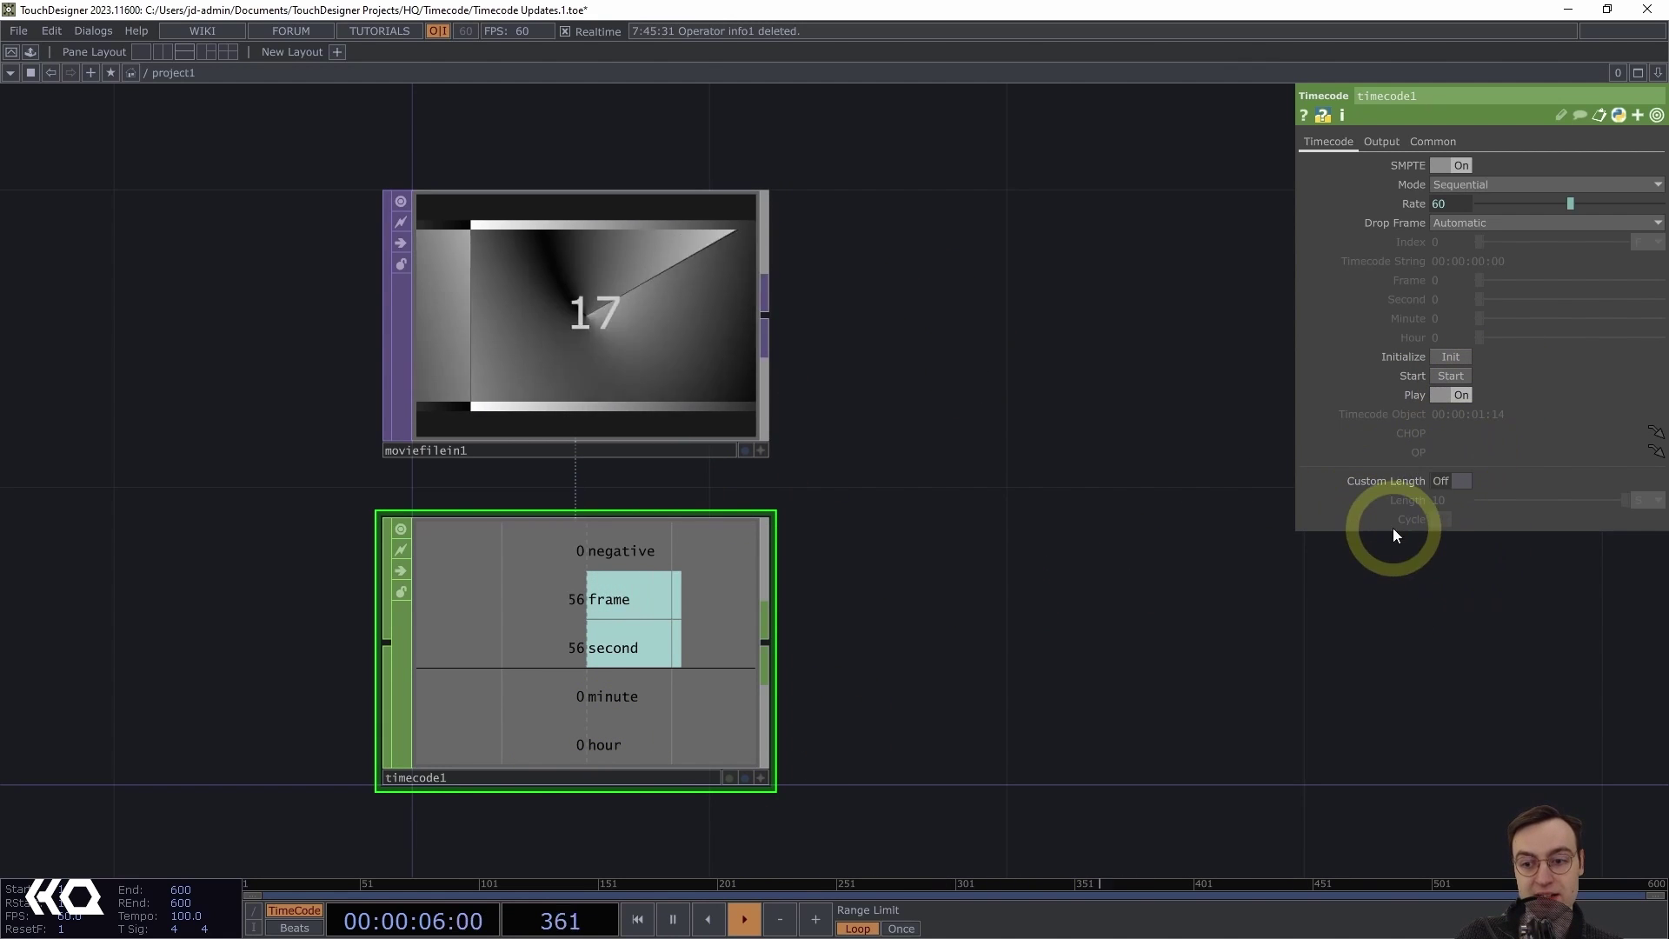
Stop timecode1 by turning off its Play parameter
left_click(1460, 394)
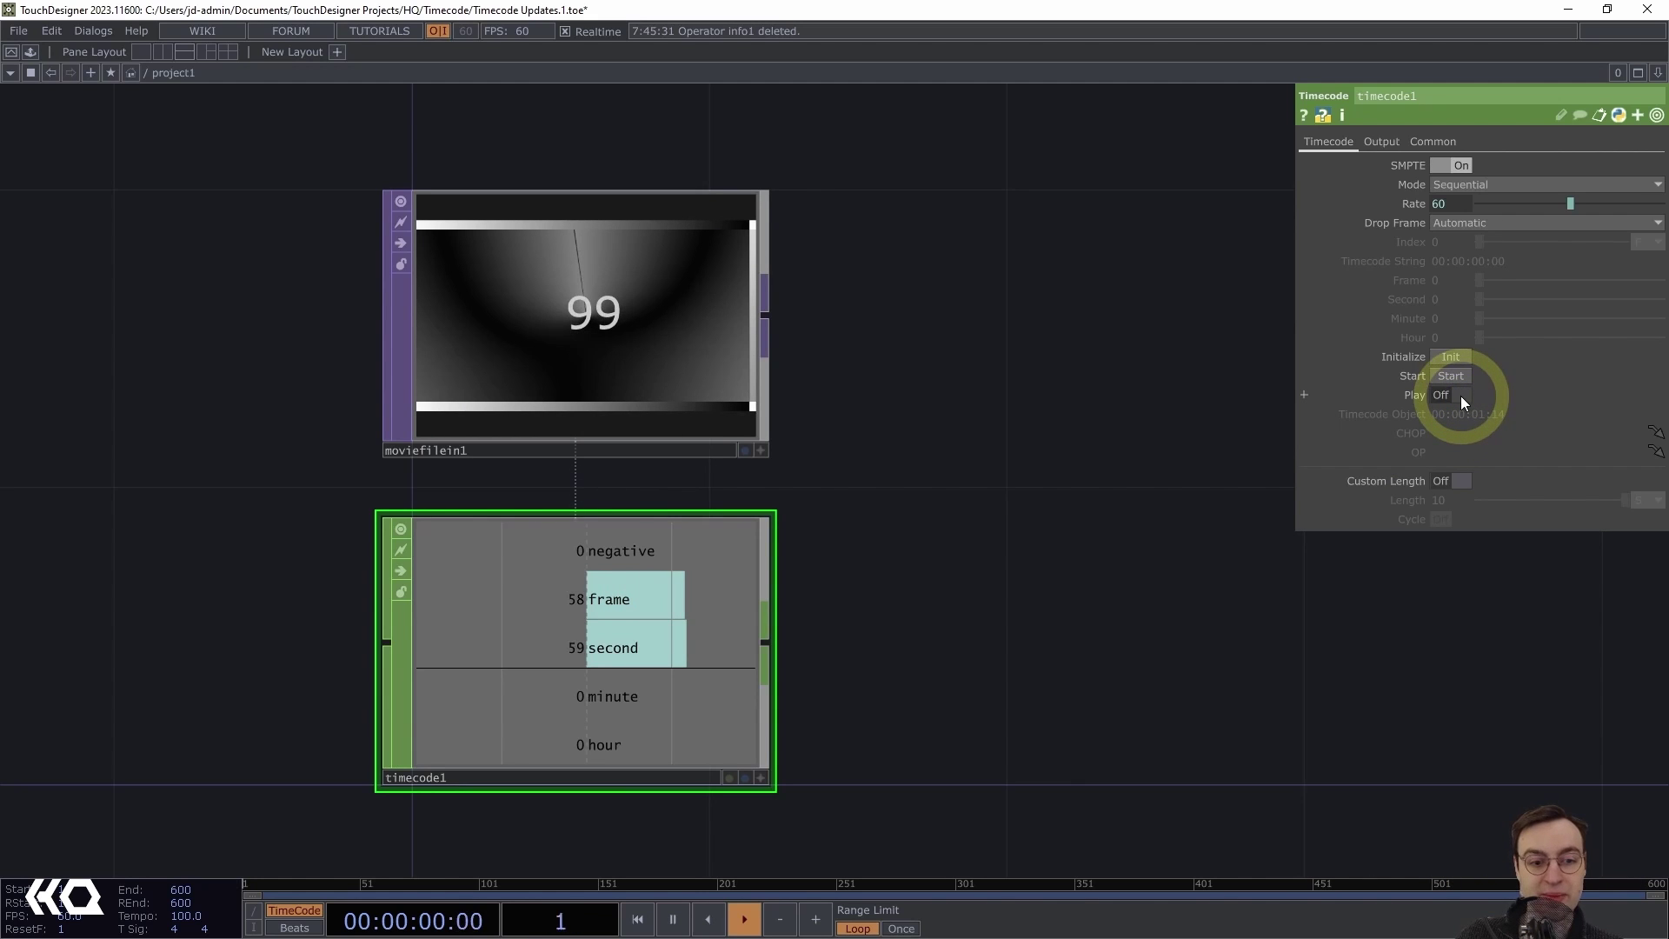
left_click(636, 593)
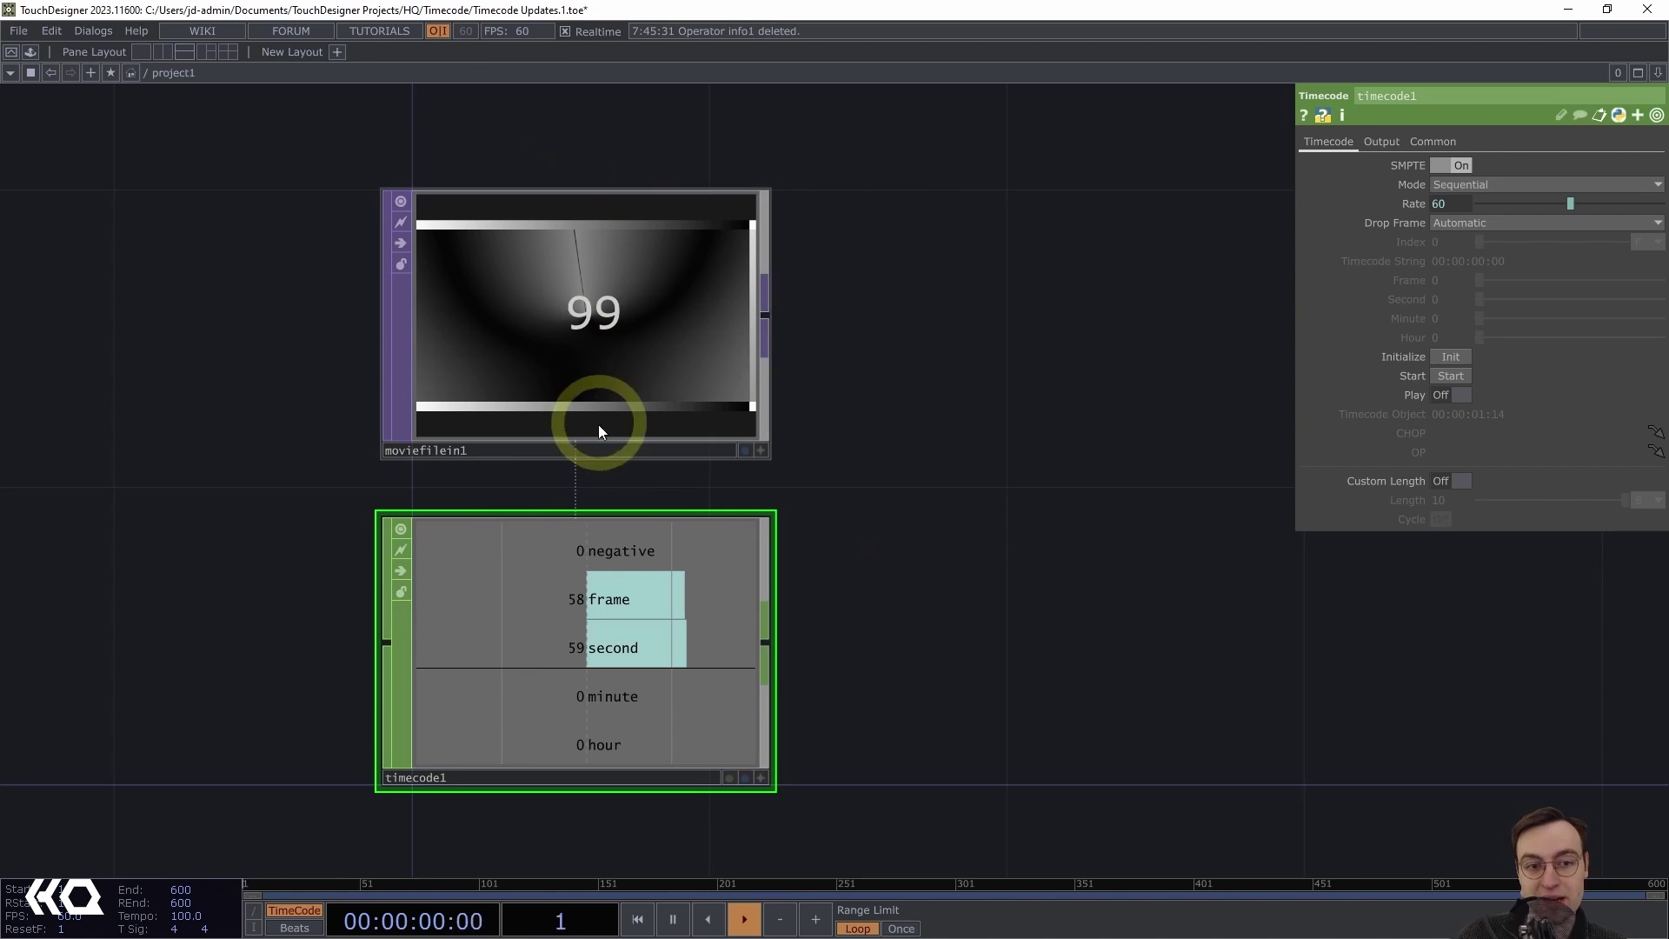
left_click(527, 408)
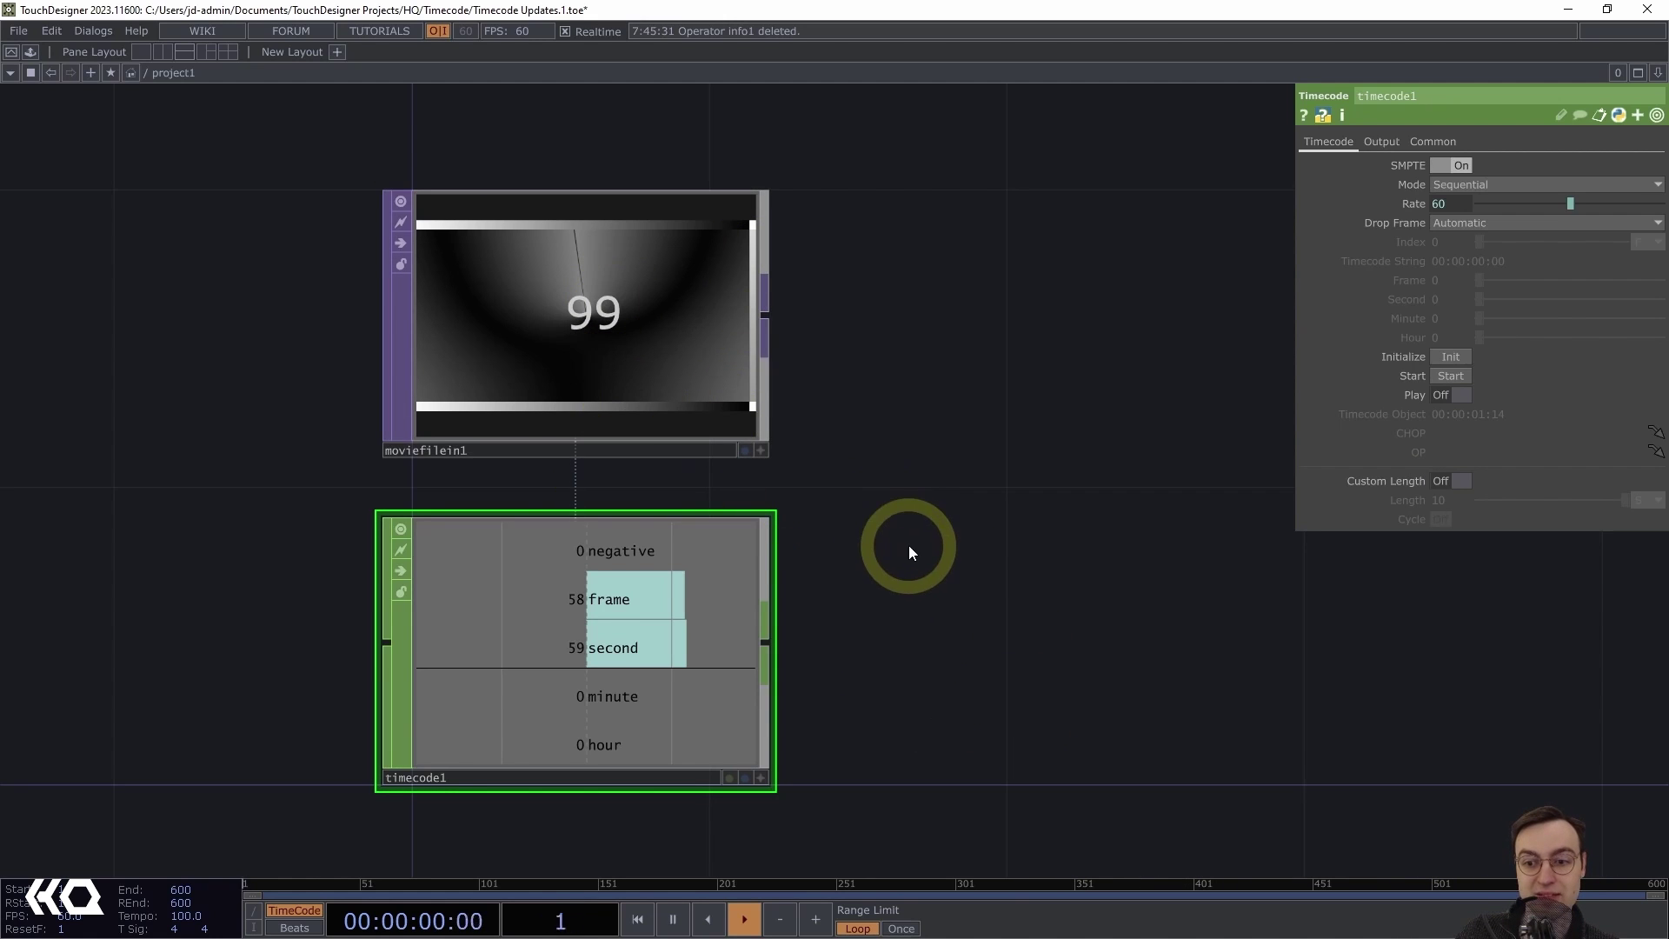
Enable Custom Length on timecode1 and set the length to 100 frames
left_click_drag(911, 548, 917, 530)
left_click(1463, 480)
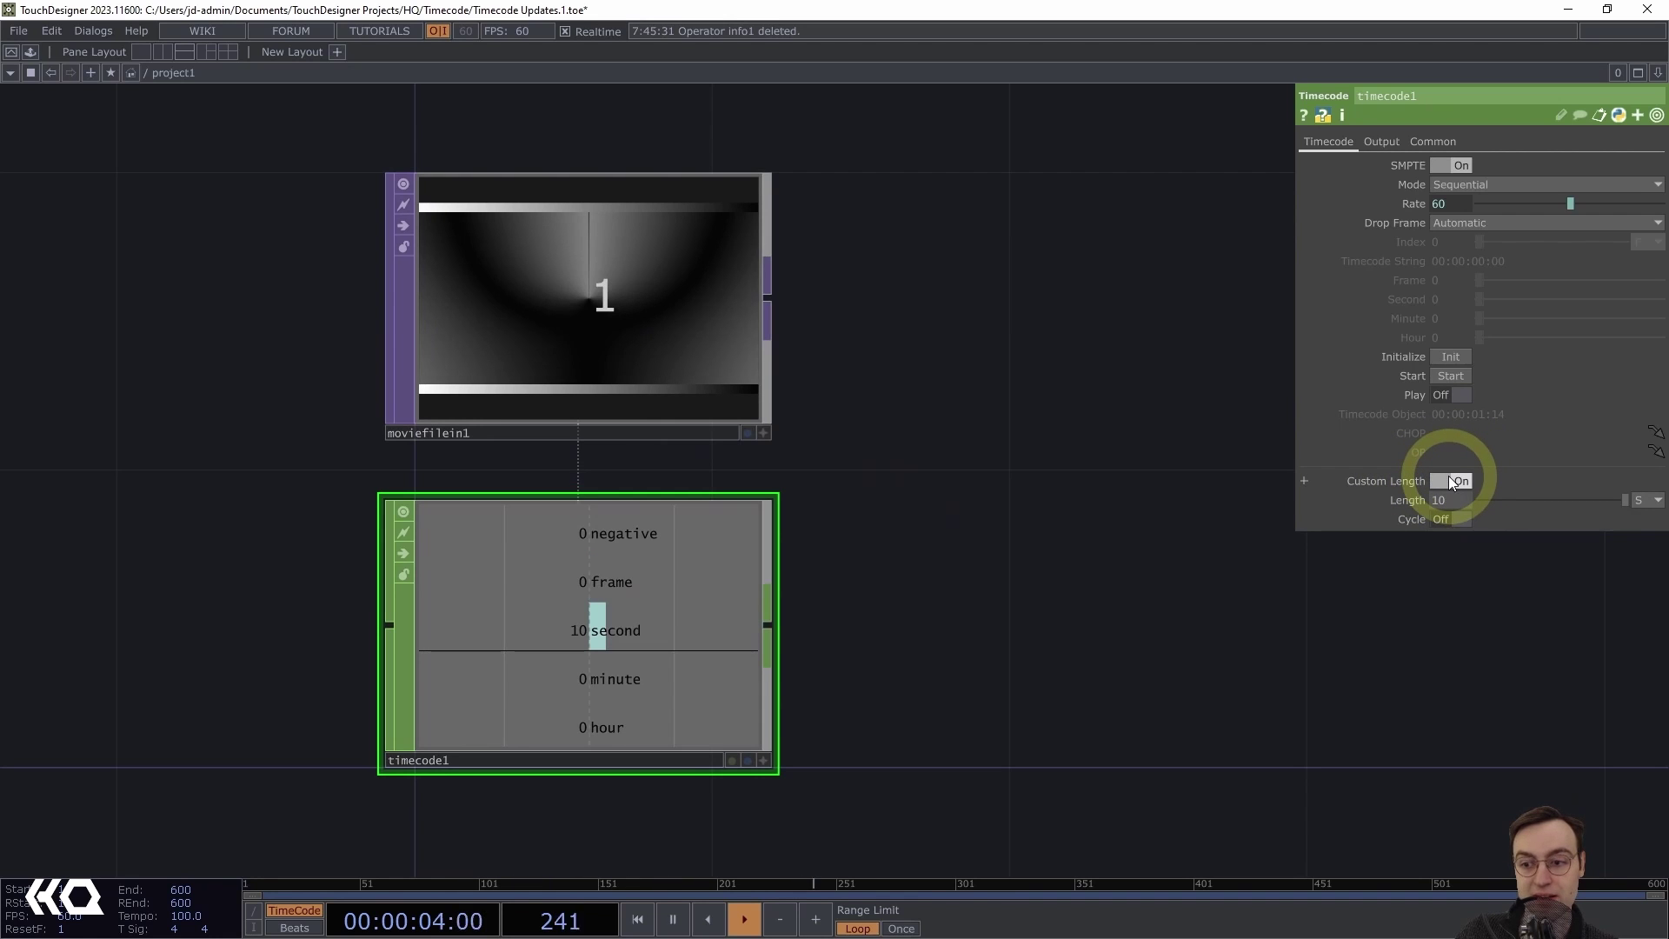
left_click(1614, 501)
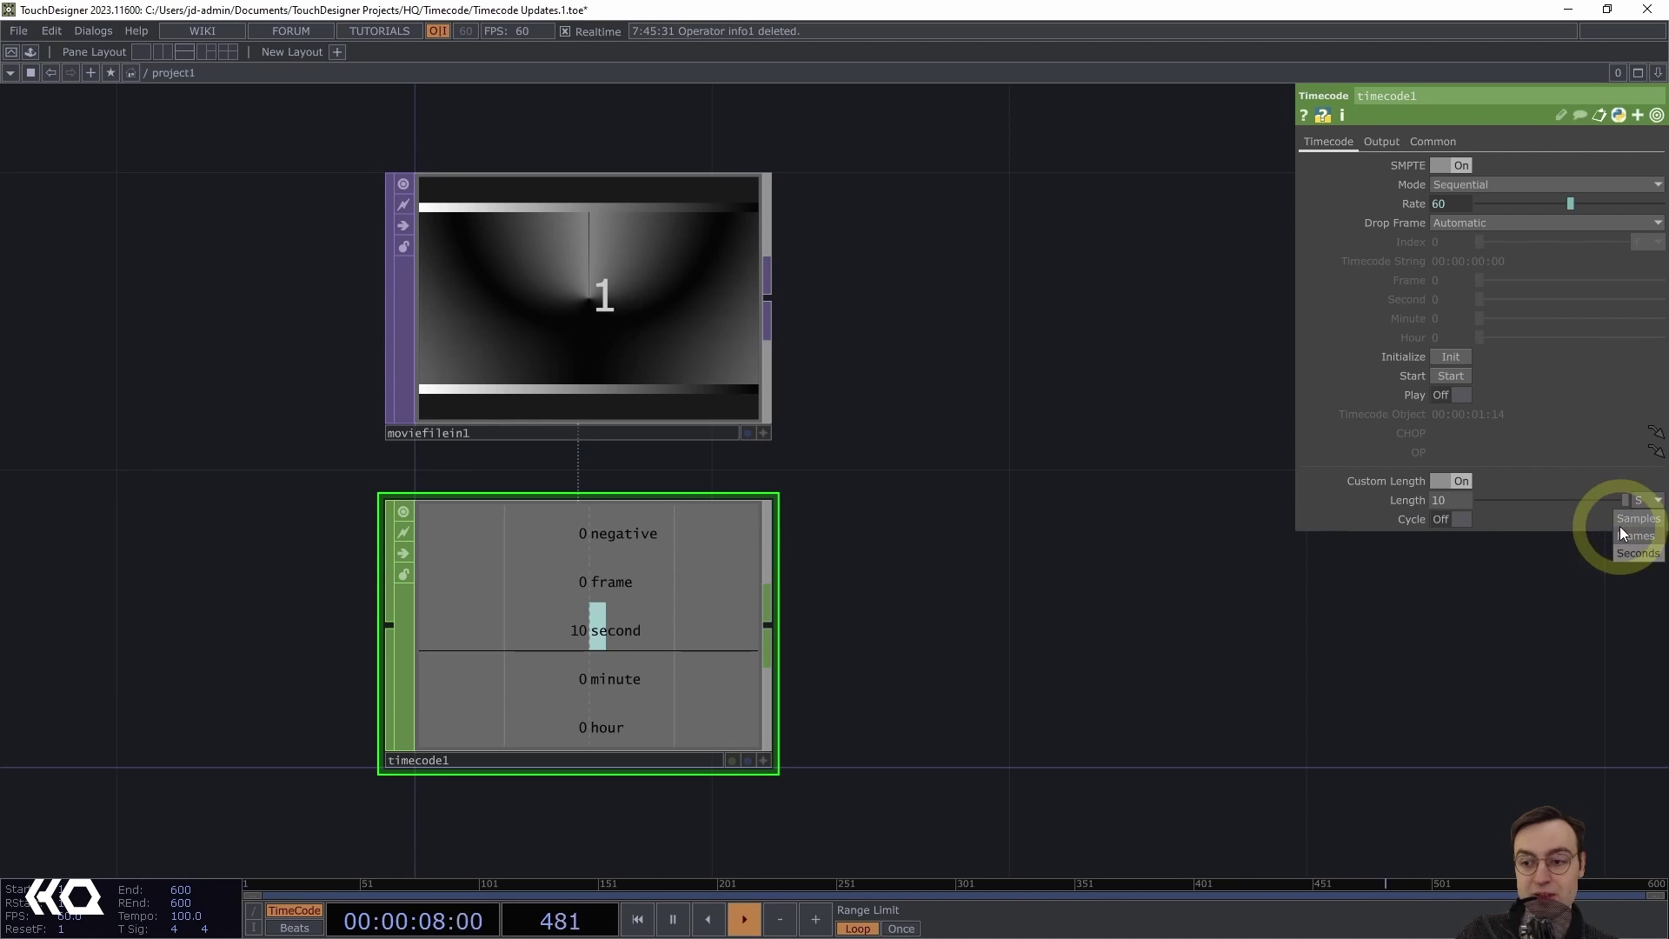
left_click(1622, 538)
left_click(1427, 501)
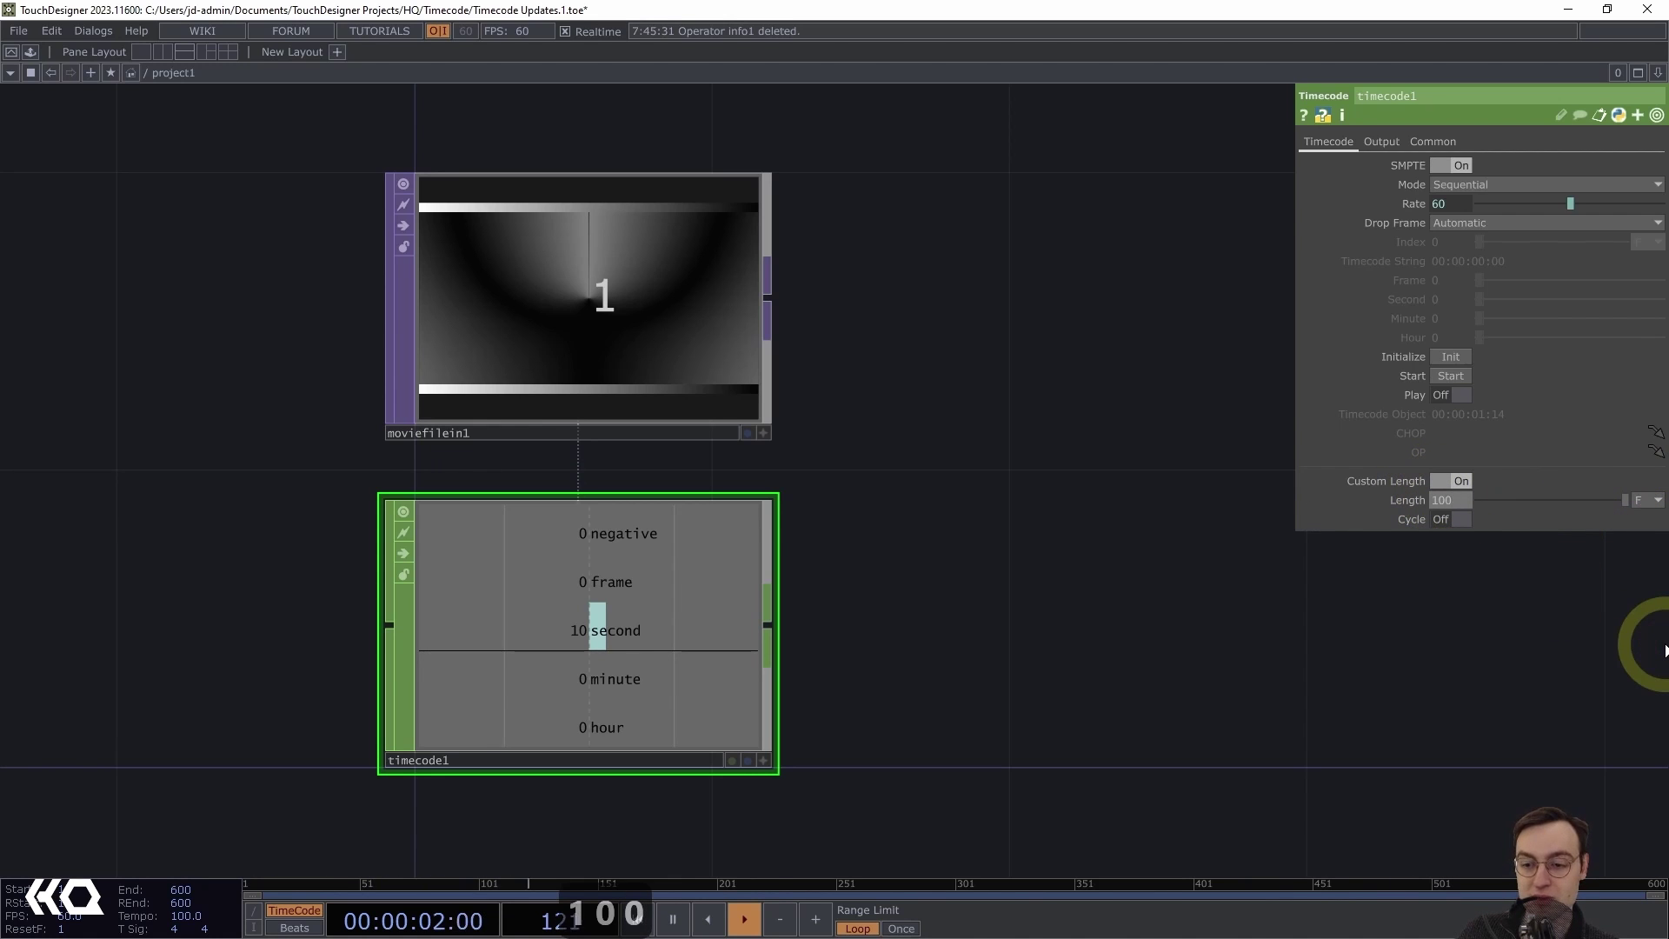
type("100")
key("Return")
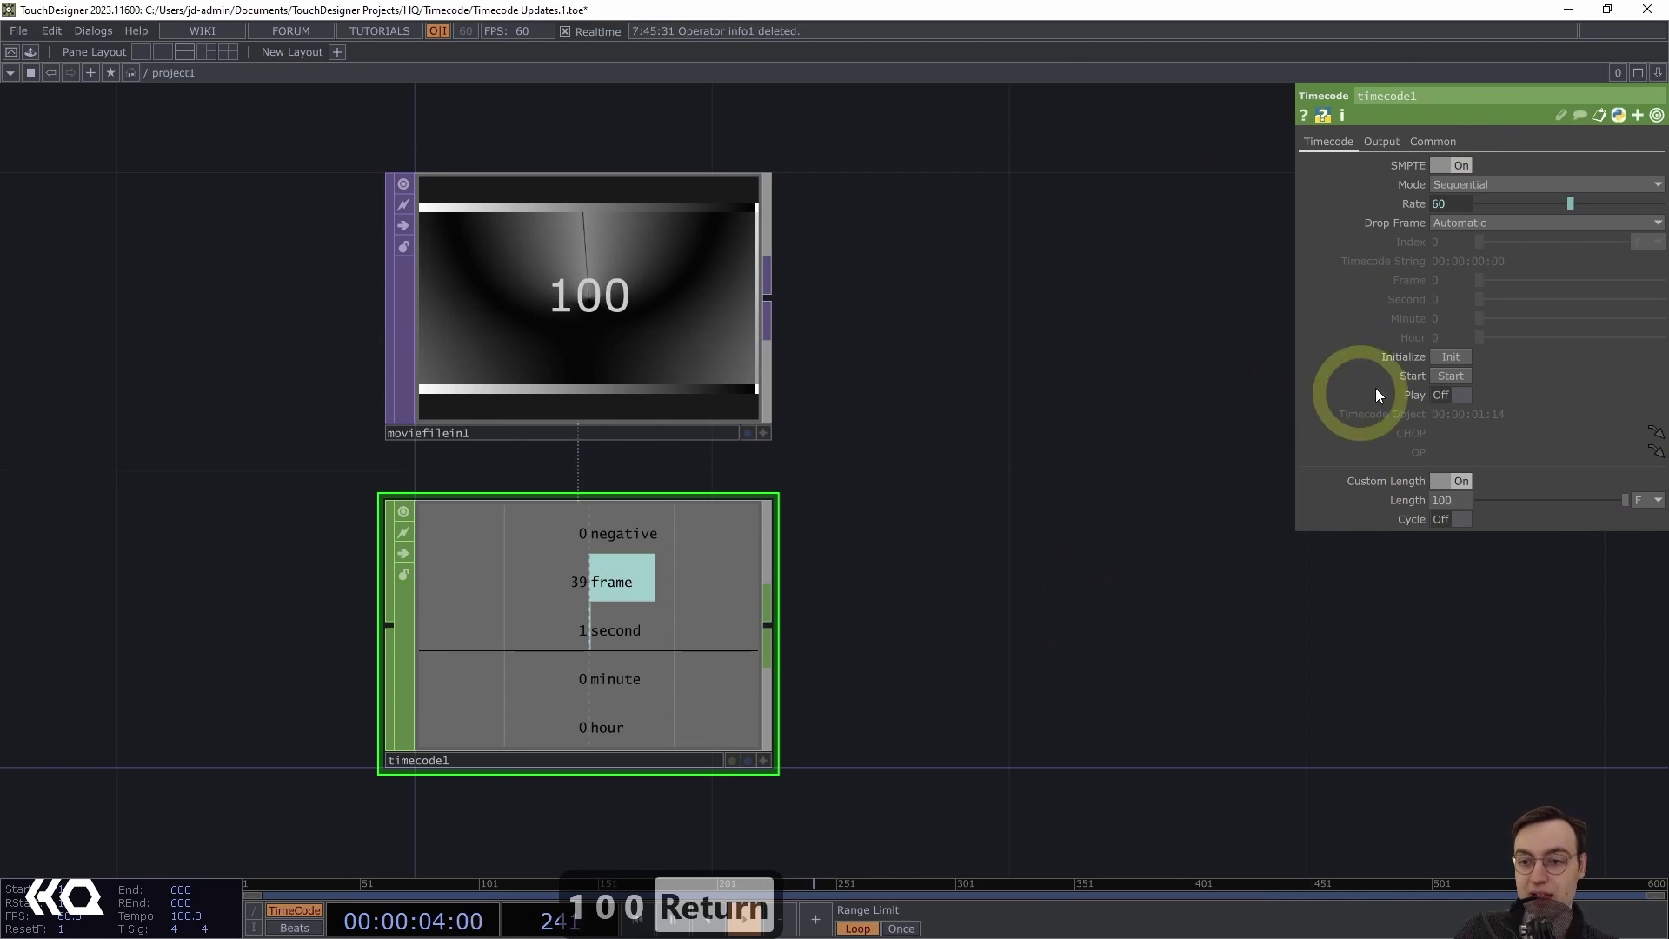
Initialize timecode1, turn Play back on and enable Cycle so the timecode repeats
left_click(1454, 357)
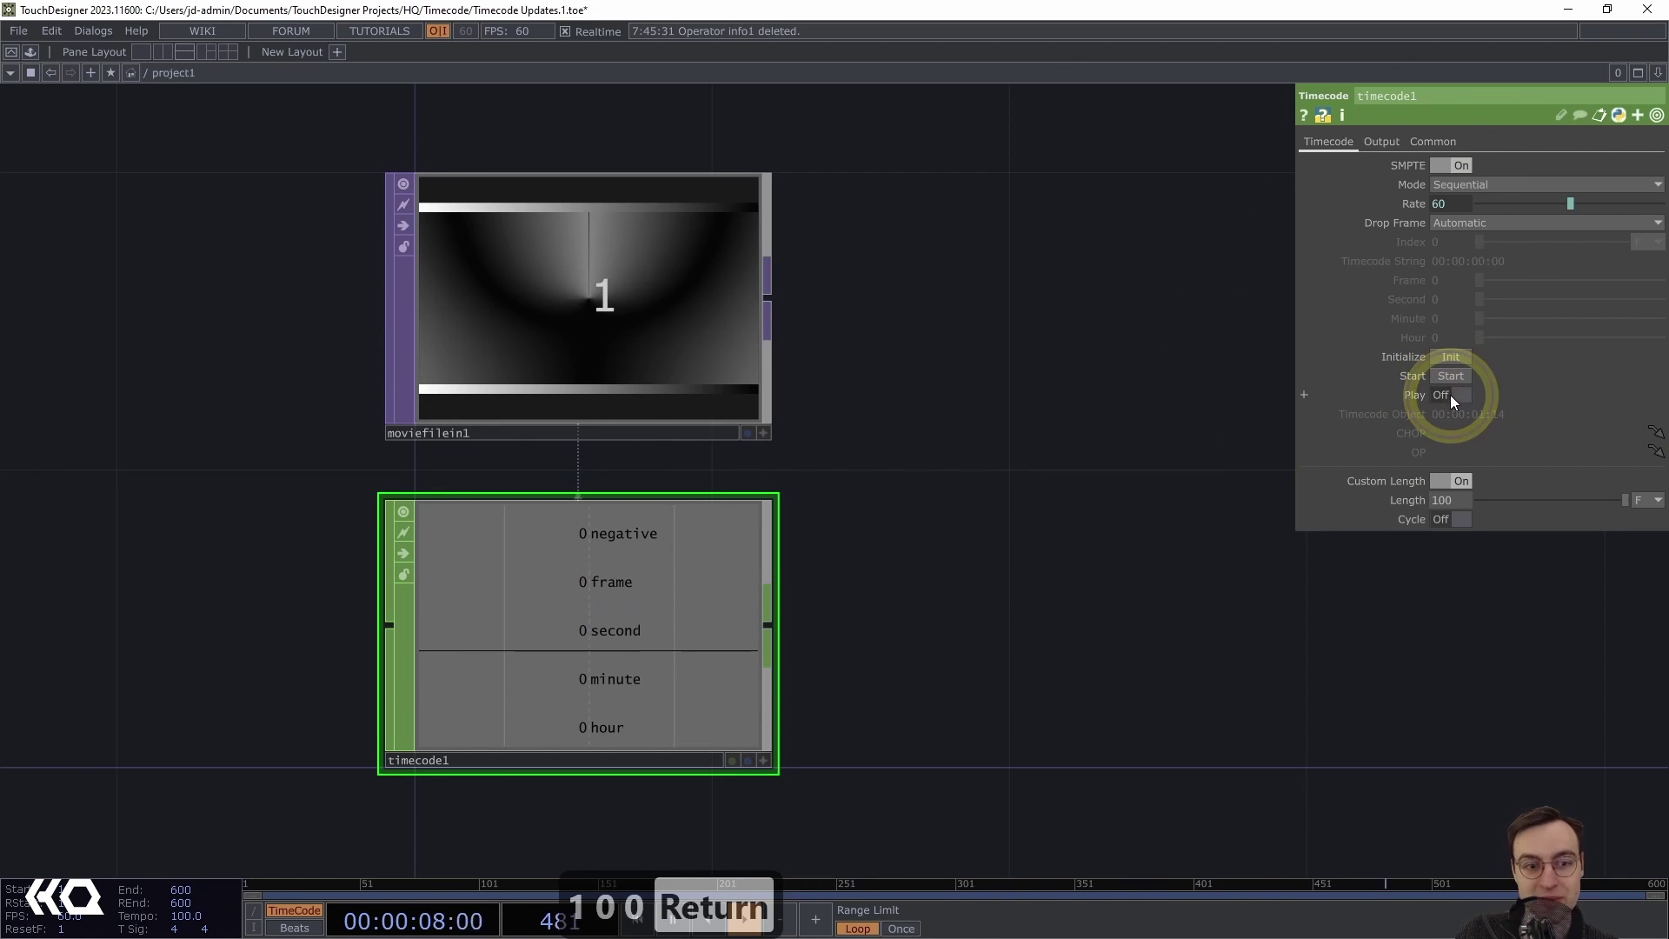
left_click(1450, 395)
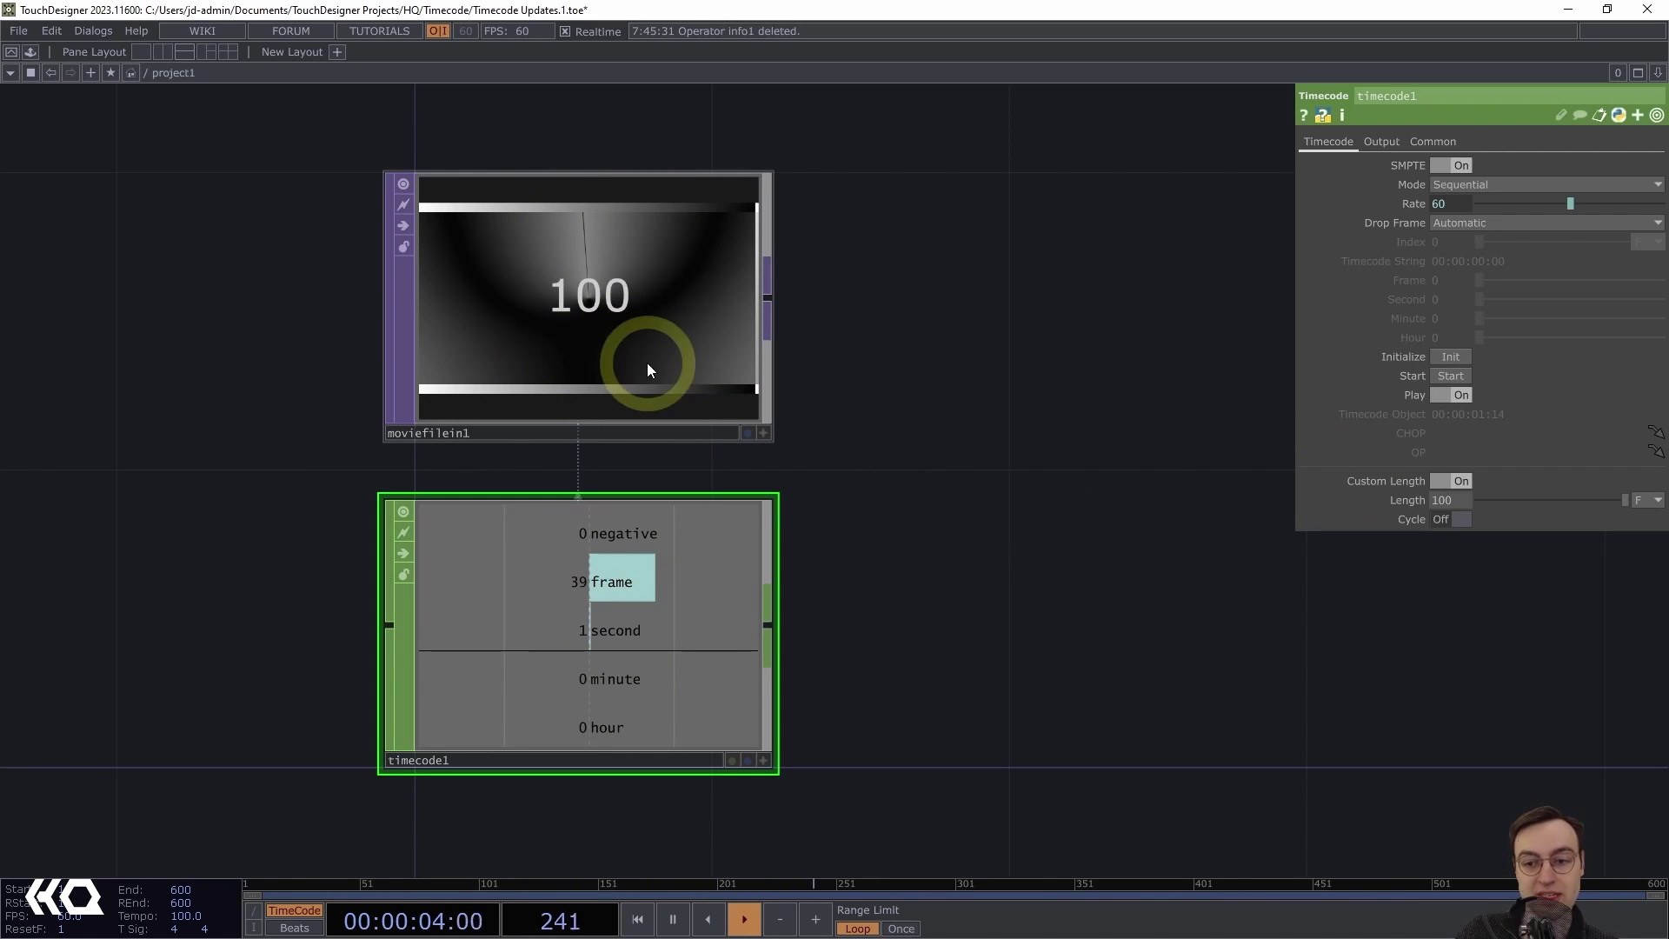
left_click(1447, 521)
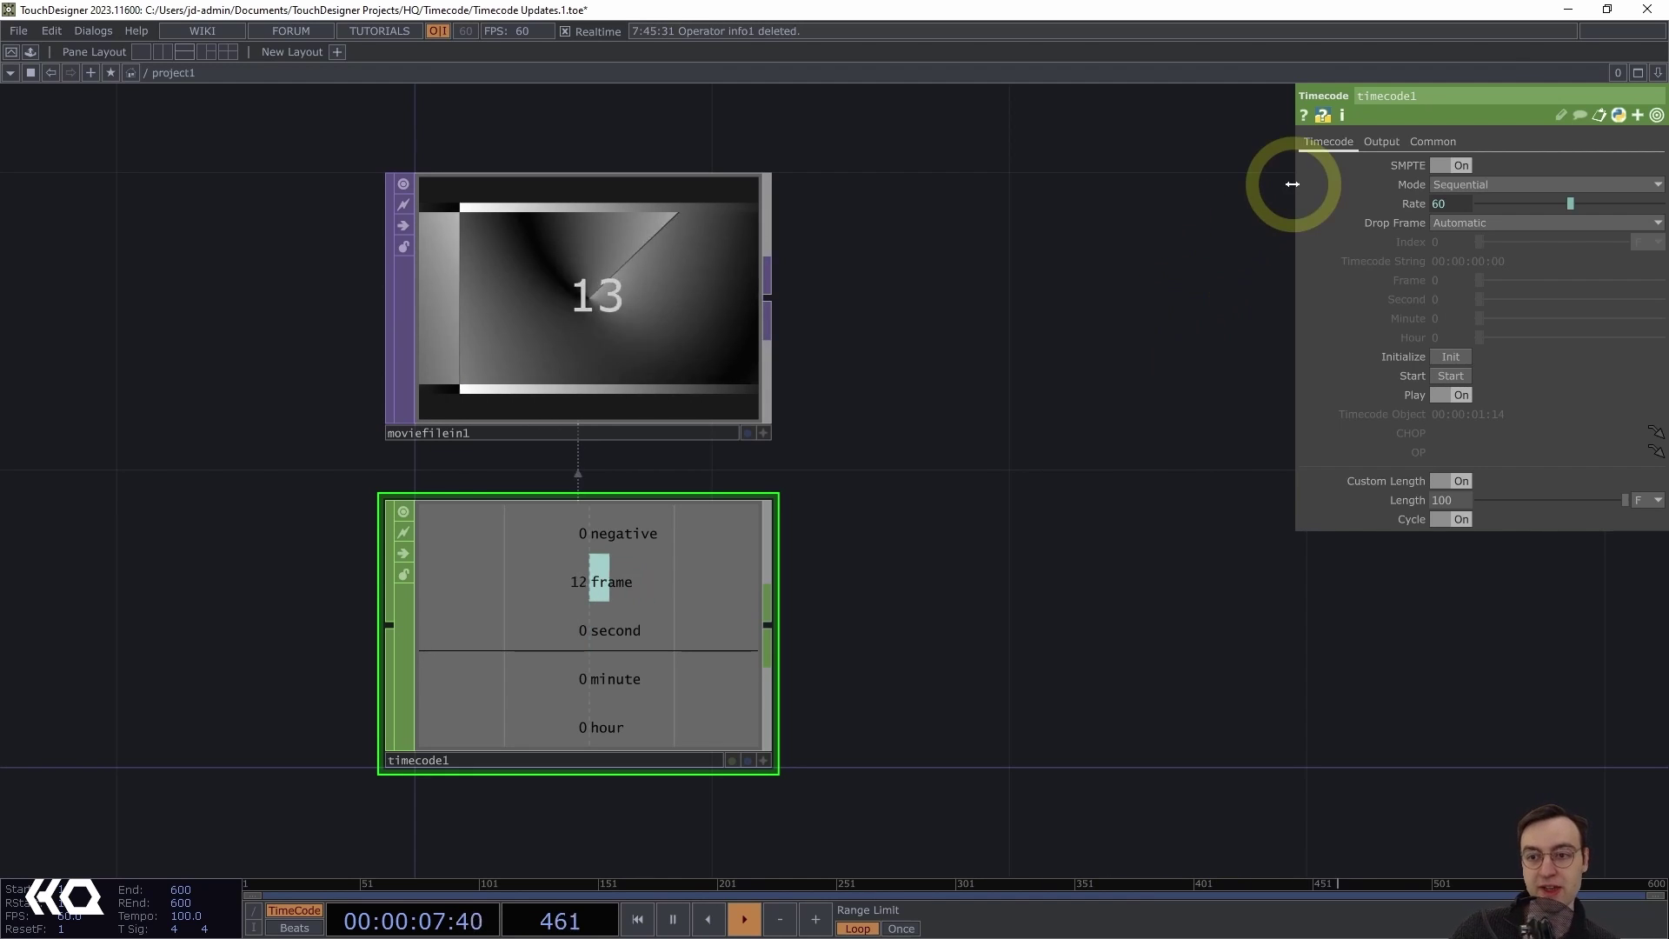
Set the Mode of timecode1 to Locked to Timeline and turn off Custom Length
left_click(1454, 182)
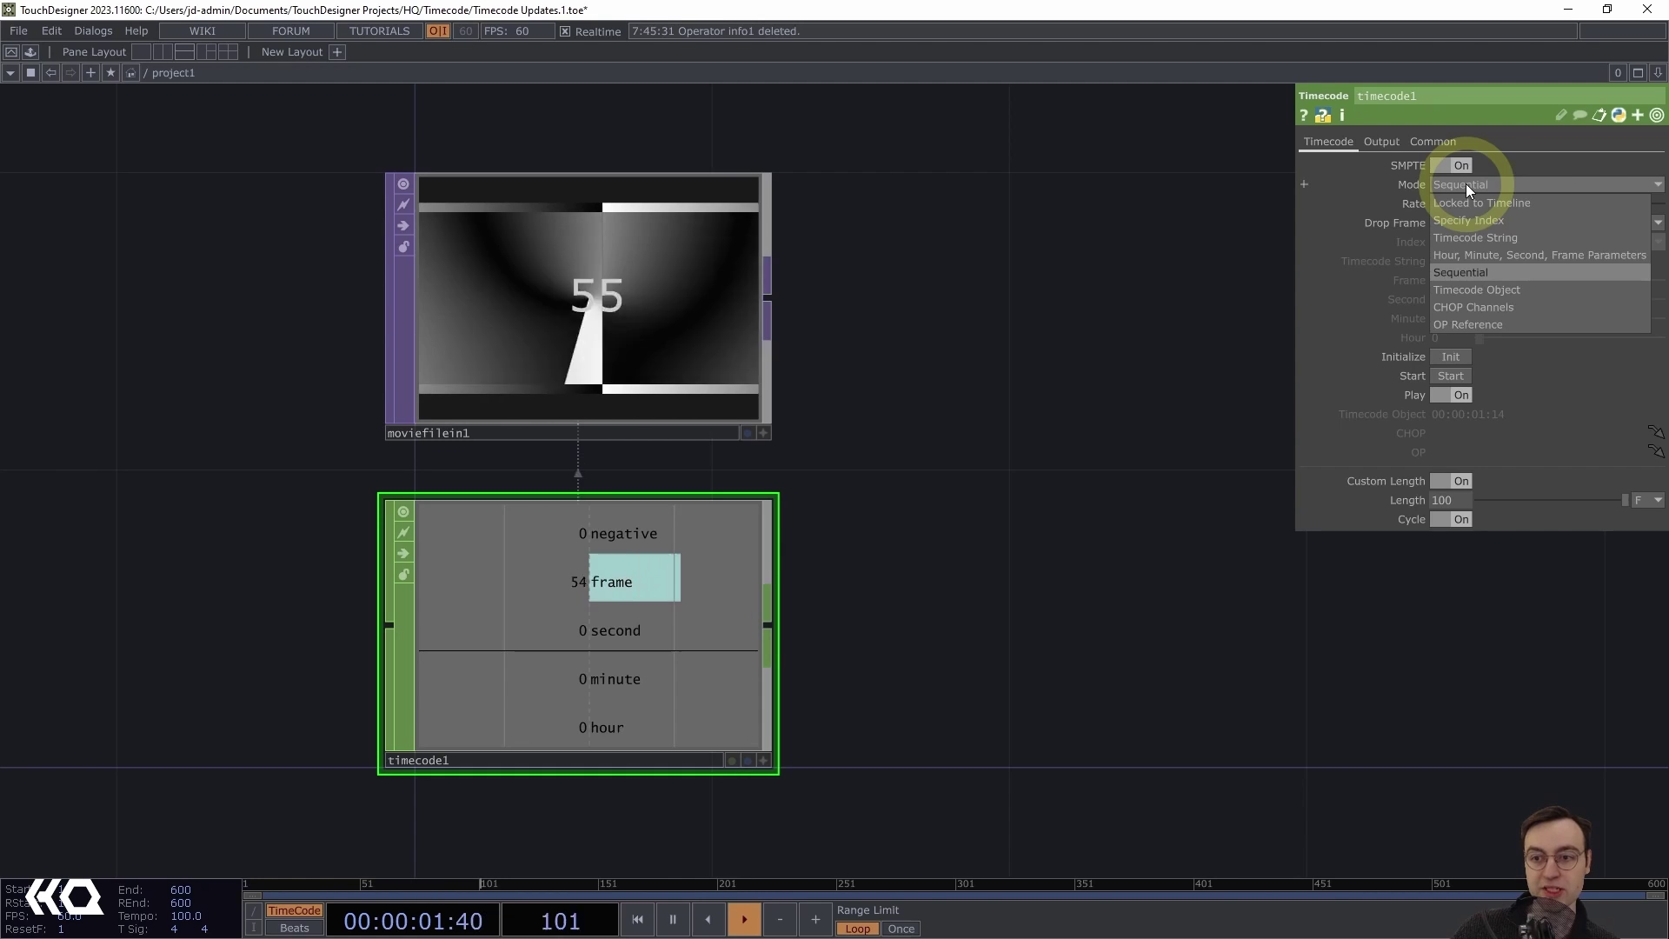
left_click(1450, 209)
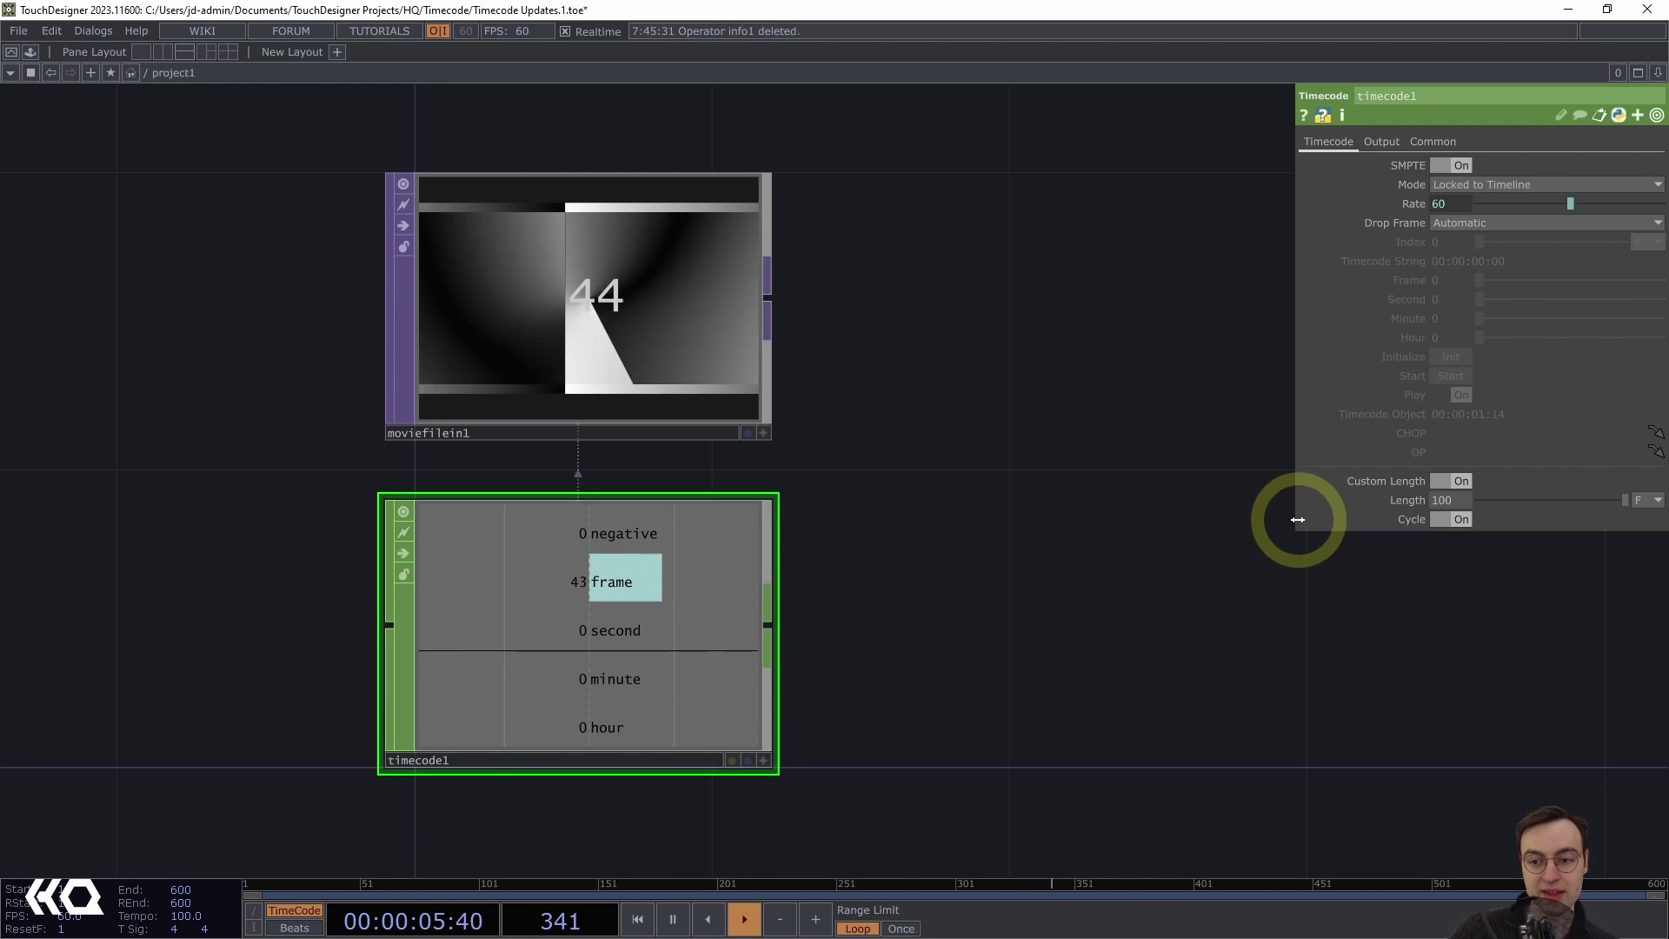
left_click(1440, 481)
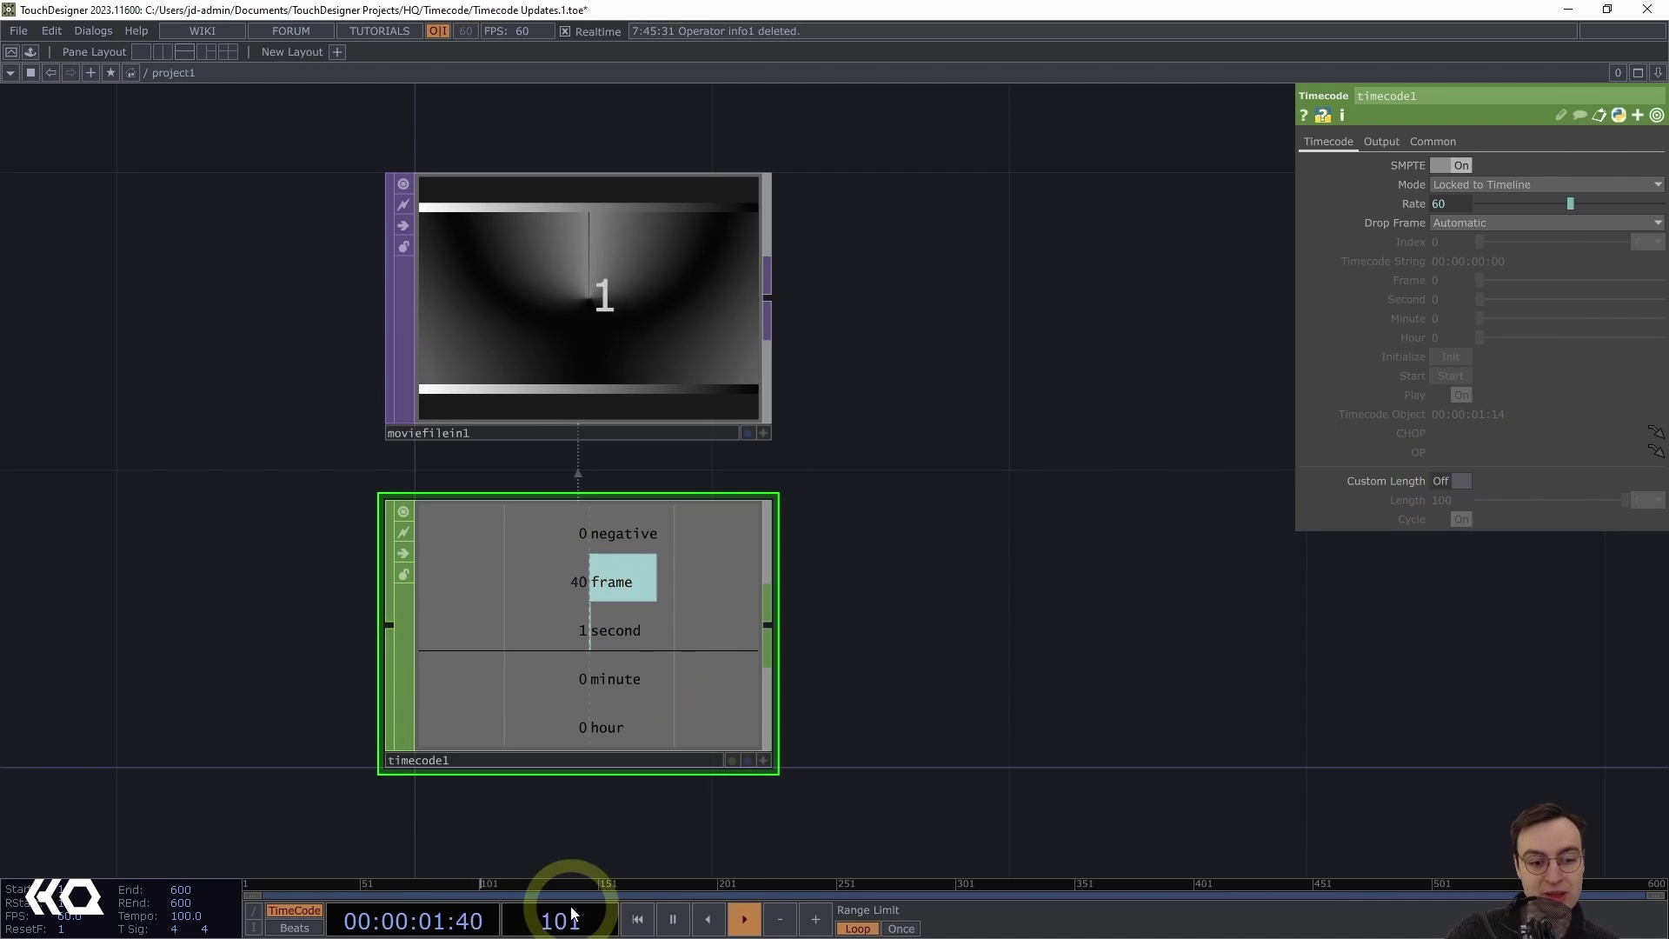
Scrub the project timeline to check how timecode1 and moviefilein1 follow it
left_click_drag(803, 885, 505, 880)
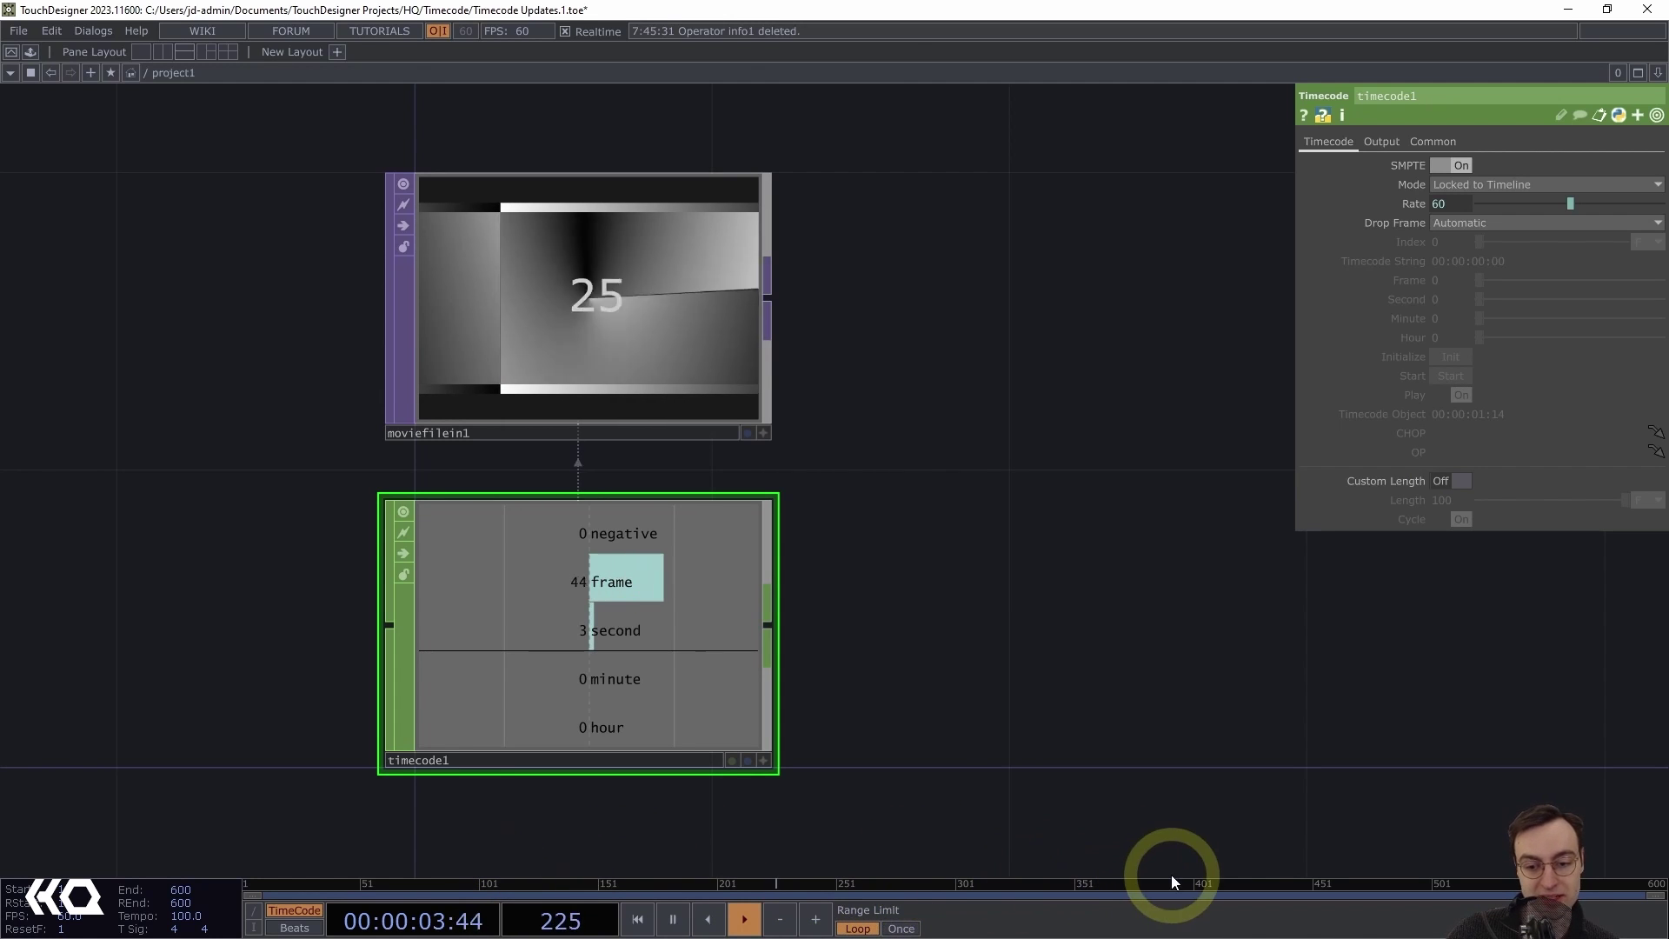
left_click_drag(1171, 875, 701, 890)
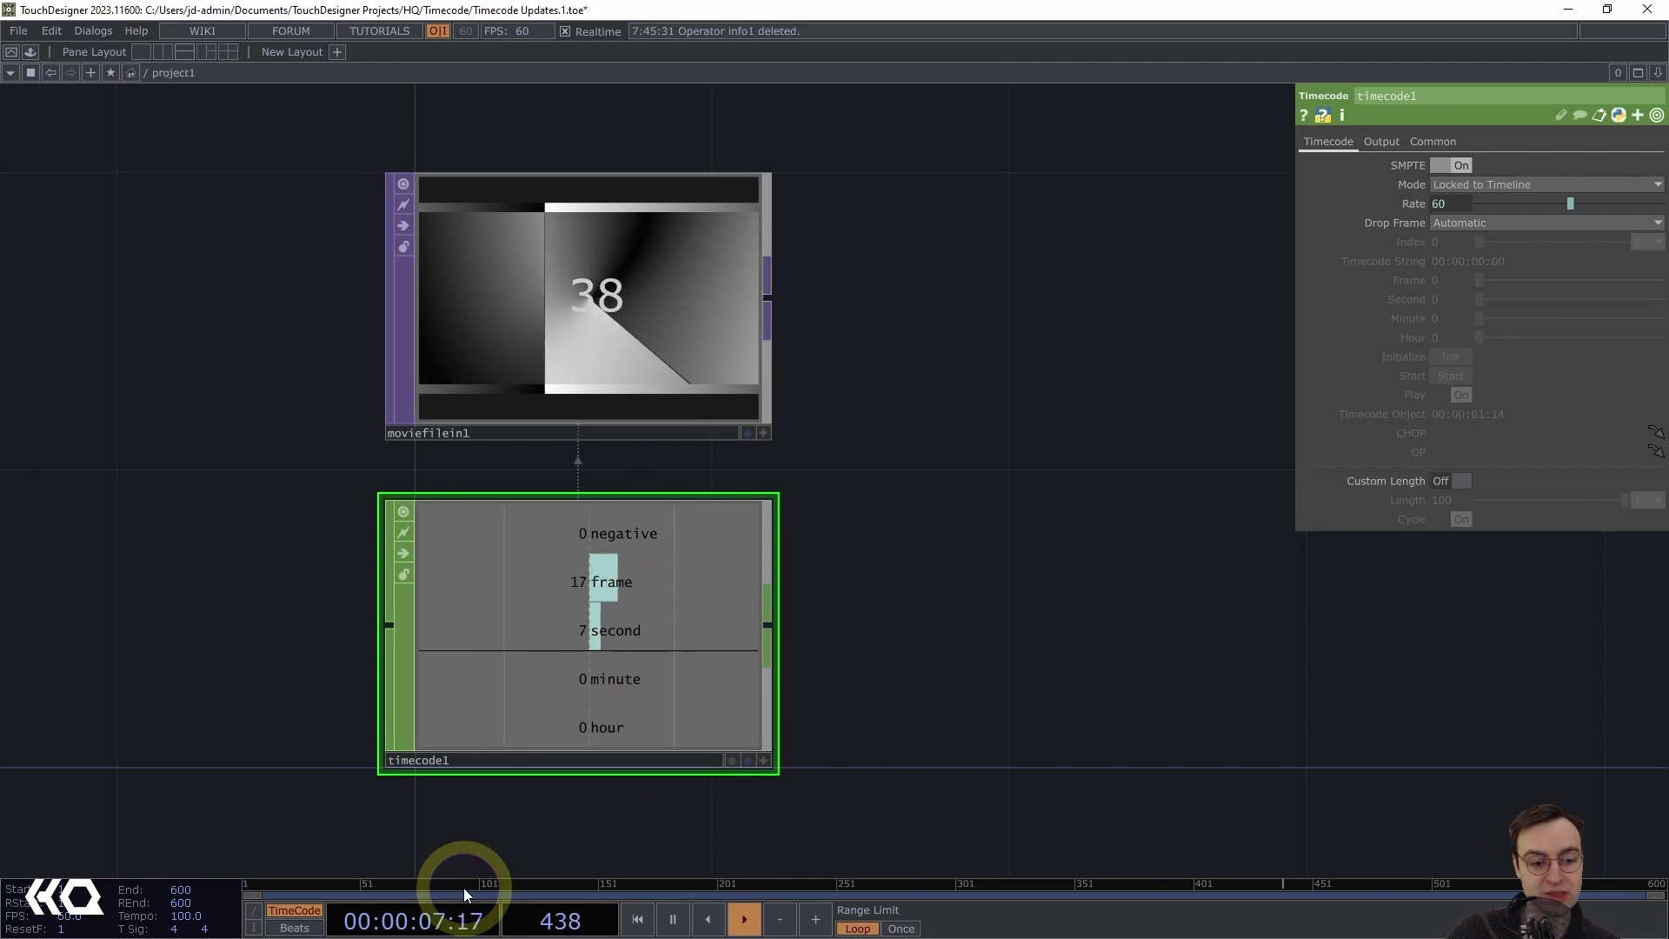
mouse_move(469, 884)
left_mouse_down()
mouse_move(354, 883)
mouse_move(640, 885)
mouse_move(384, 884)
mouse_move(439, 884)
left_mouse_up()
left_click(652, 467)
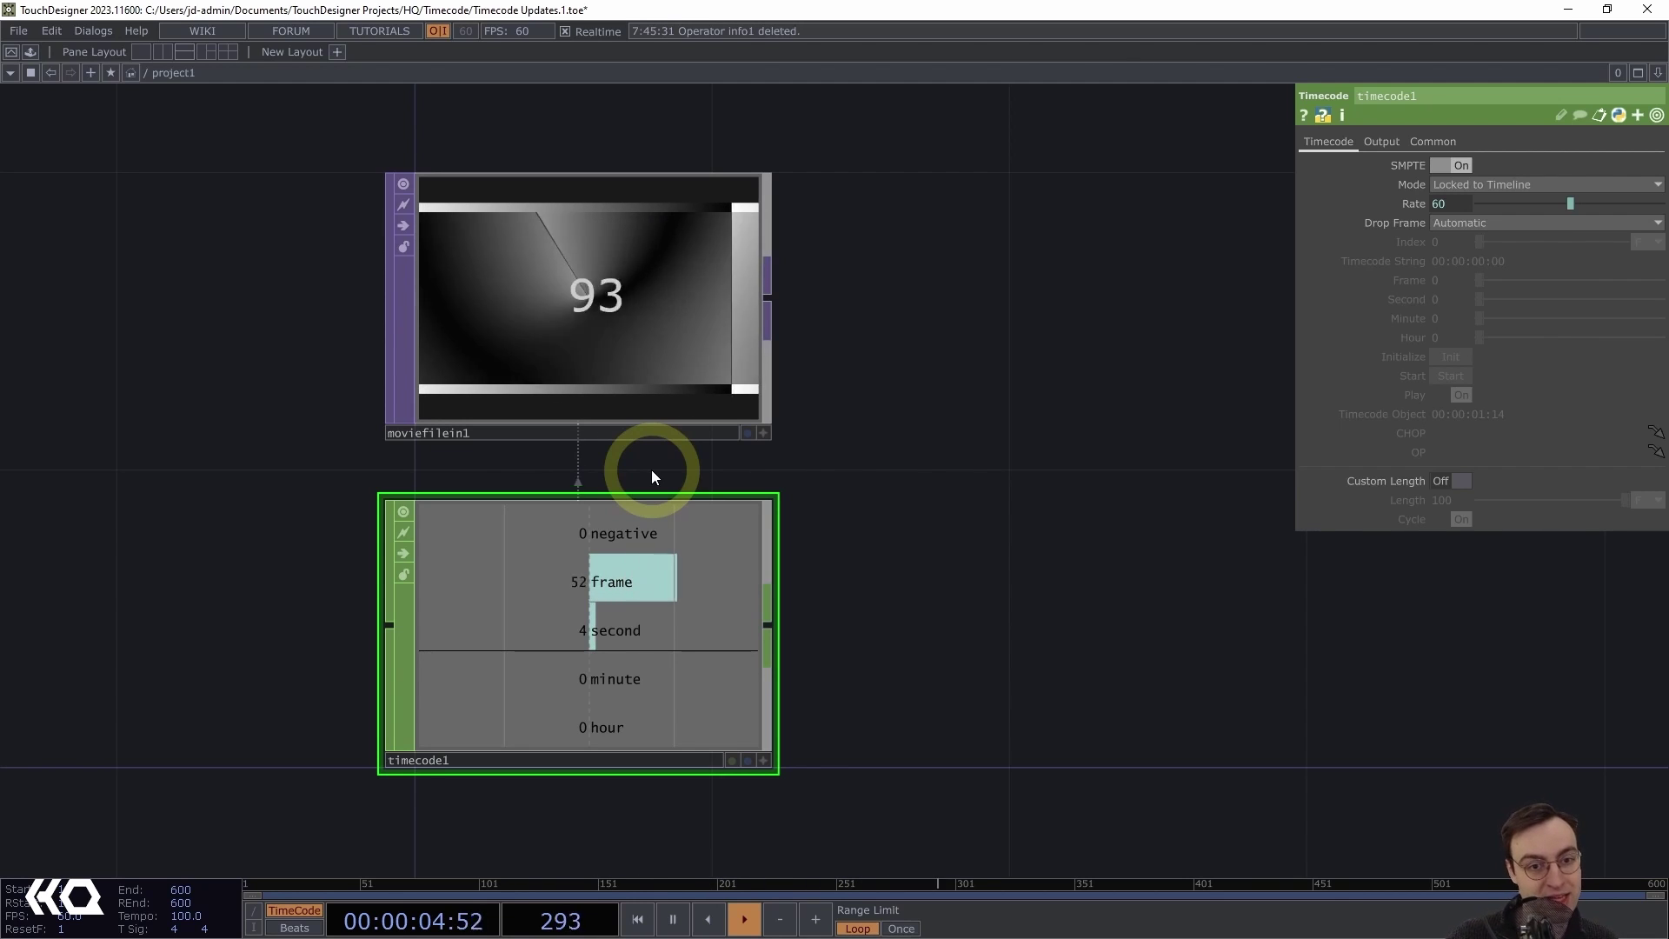
left_click(672, 919)
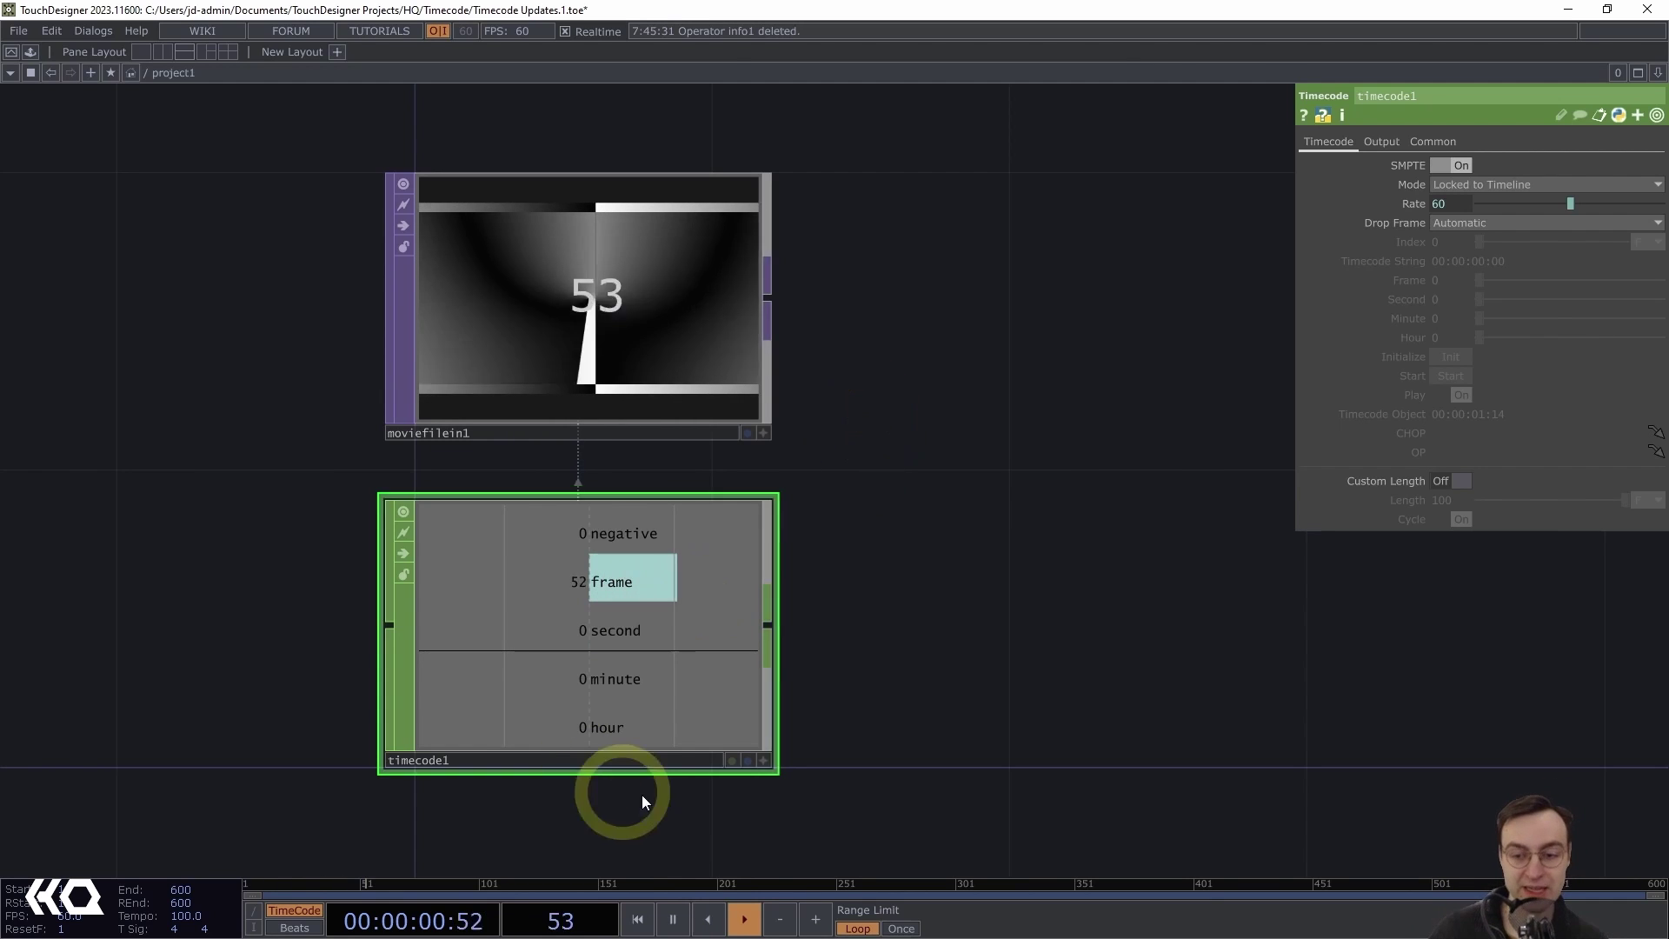
Switch timecode1 to Specify Index mode, display the Index expression and scrub the timeline to test it
left_click(1472, 178)
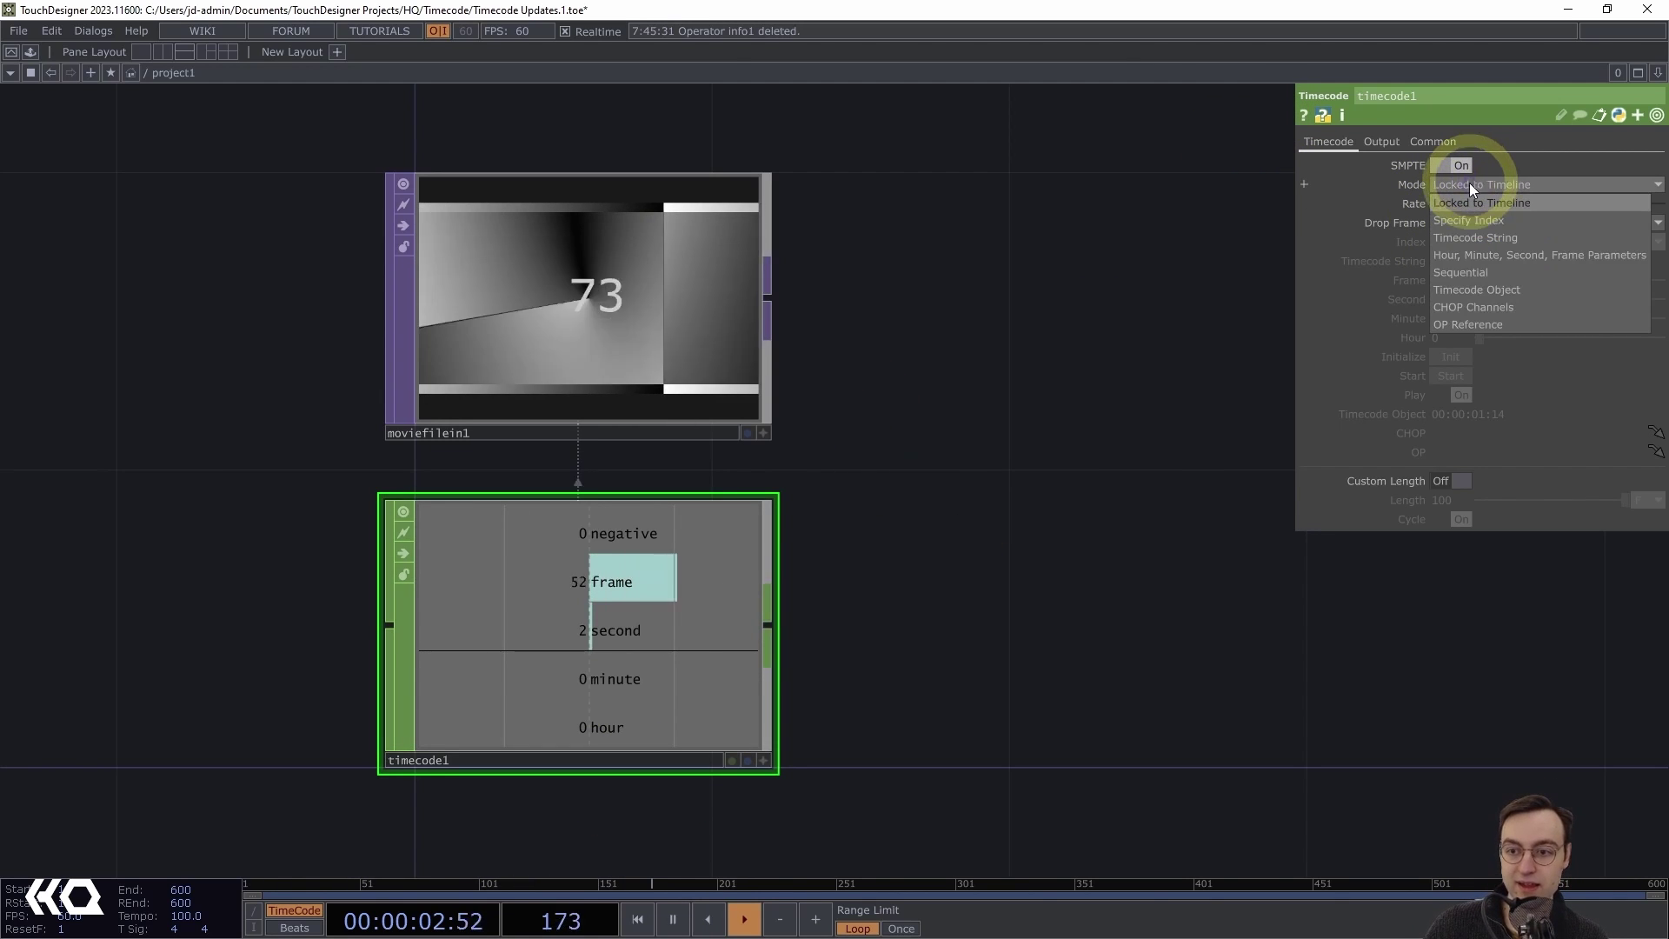
left_click(1460, 227)
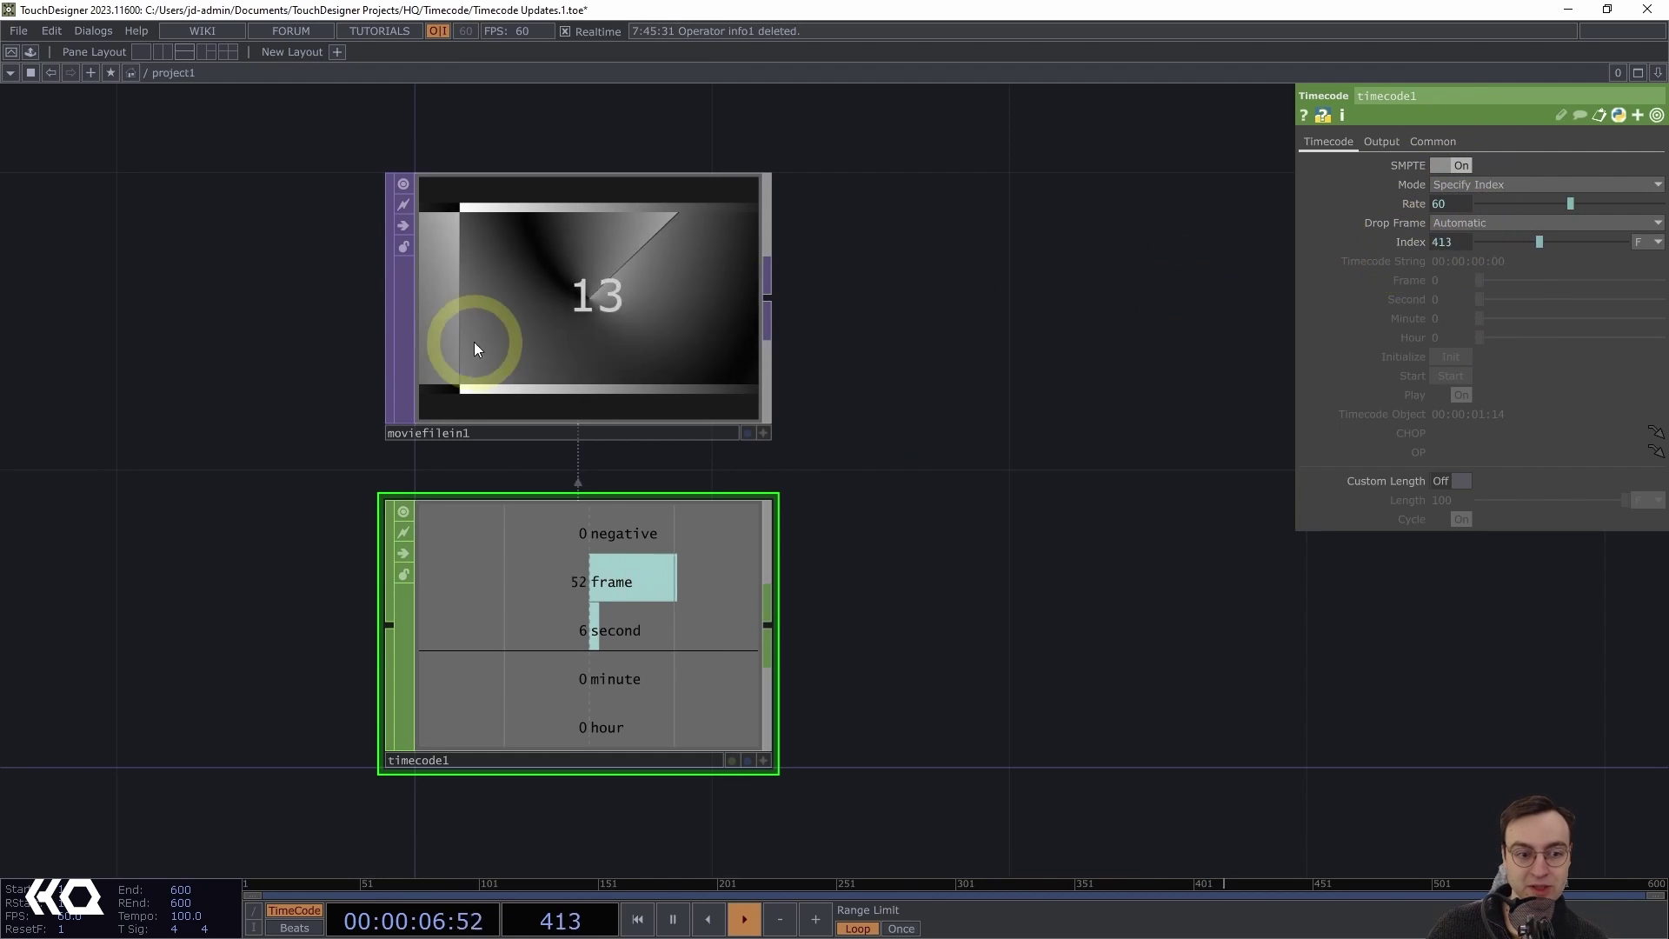
left_click(1413, 242)
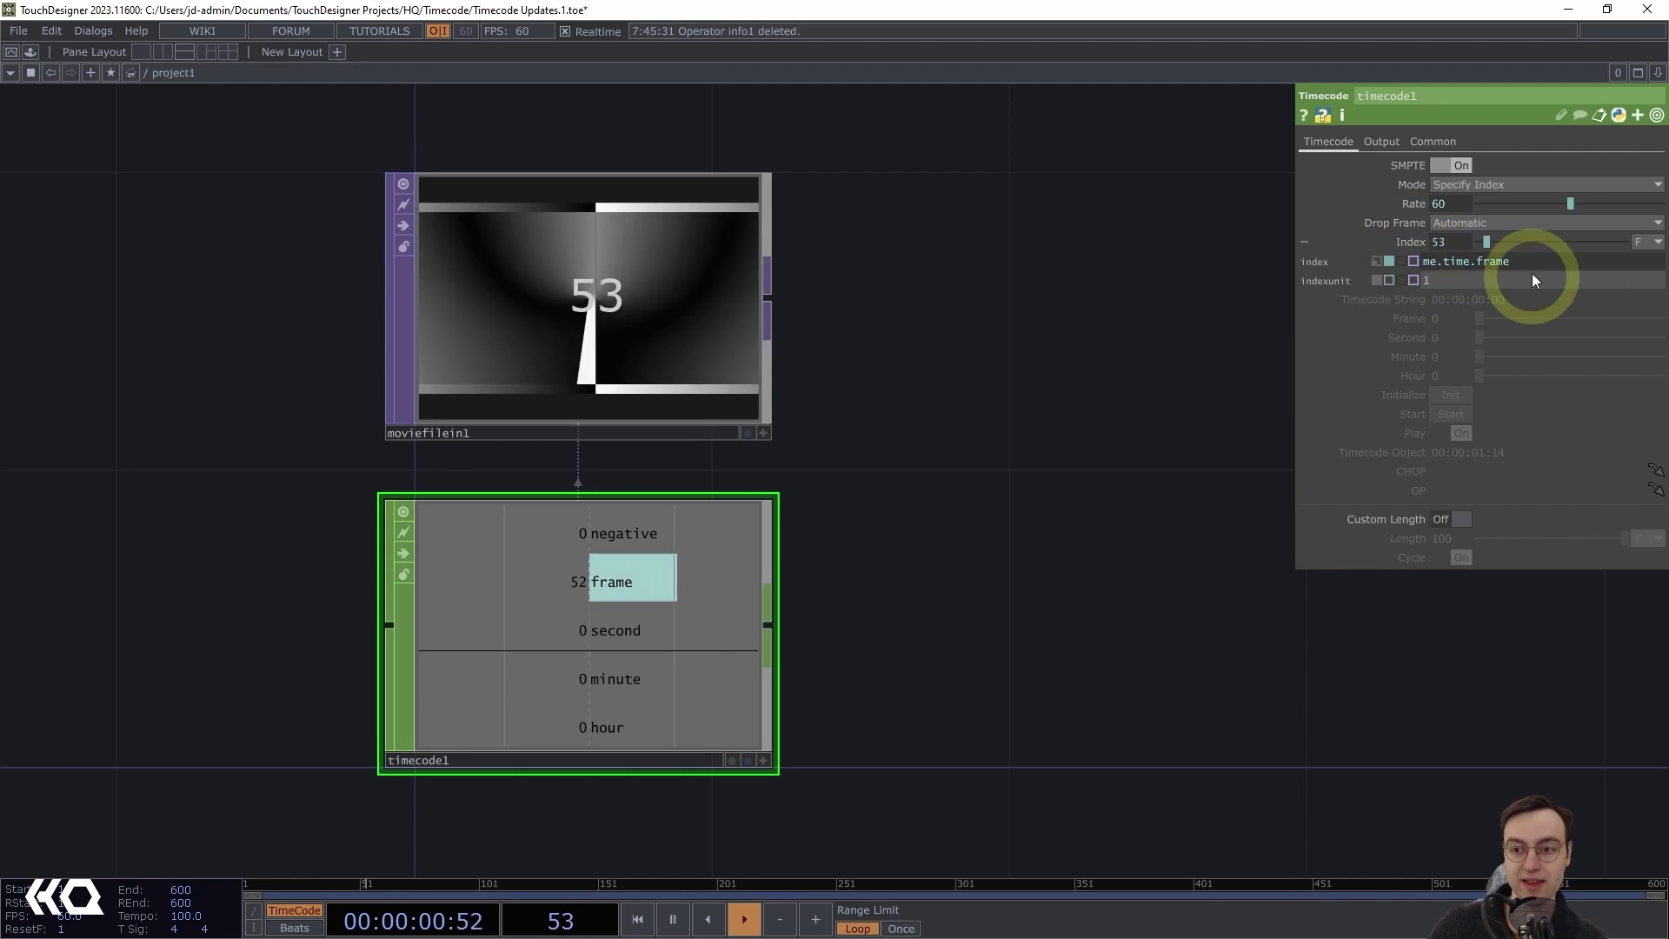
mouse_move(1479, 260)
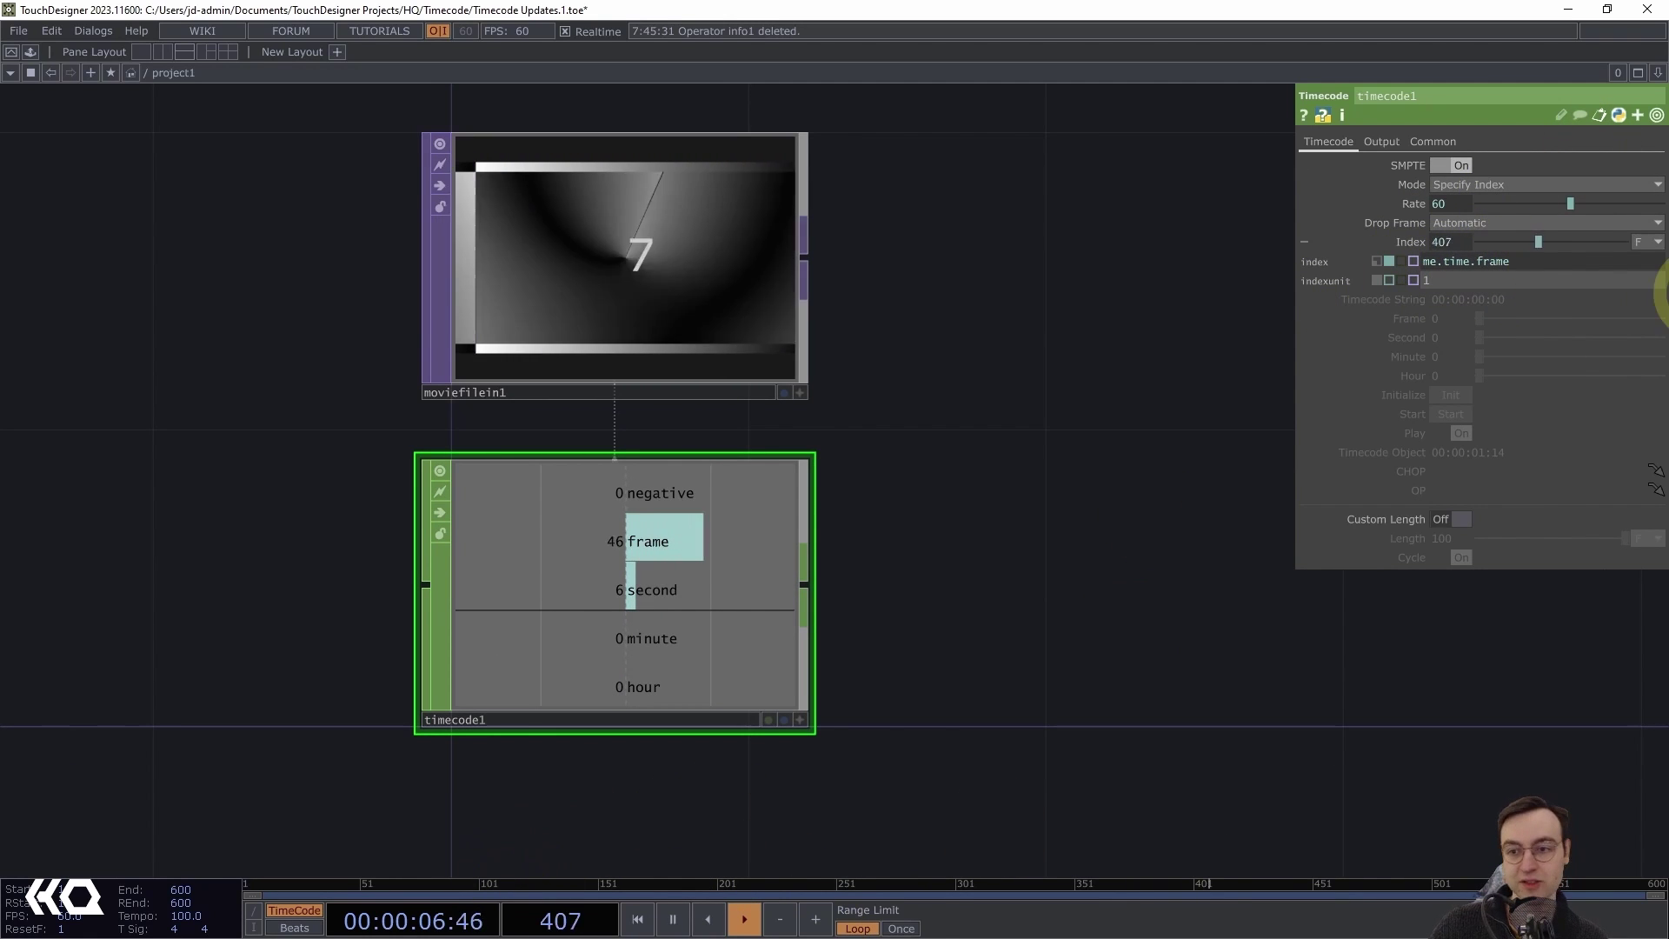
mouse_move(451, 890)
left_mouse_down()
mouse_move(362, 884)
mouse_move(756, 881)
mouse_move(340, 887)
mouse_move(515, 883)
mouse_move(432, 884)
left_mouse_up()
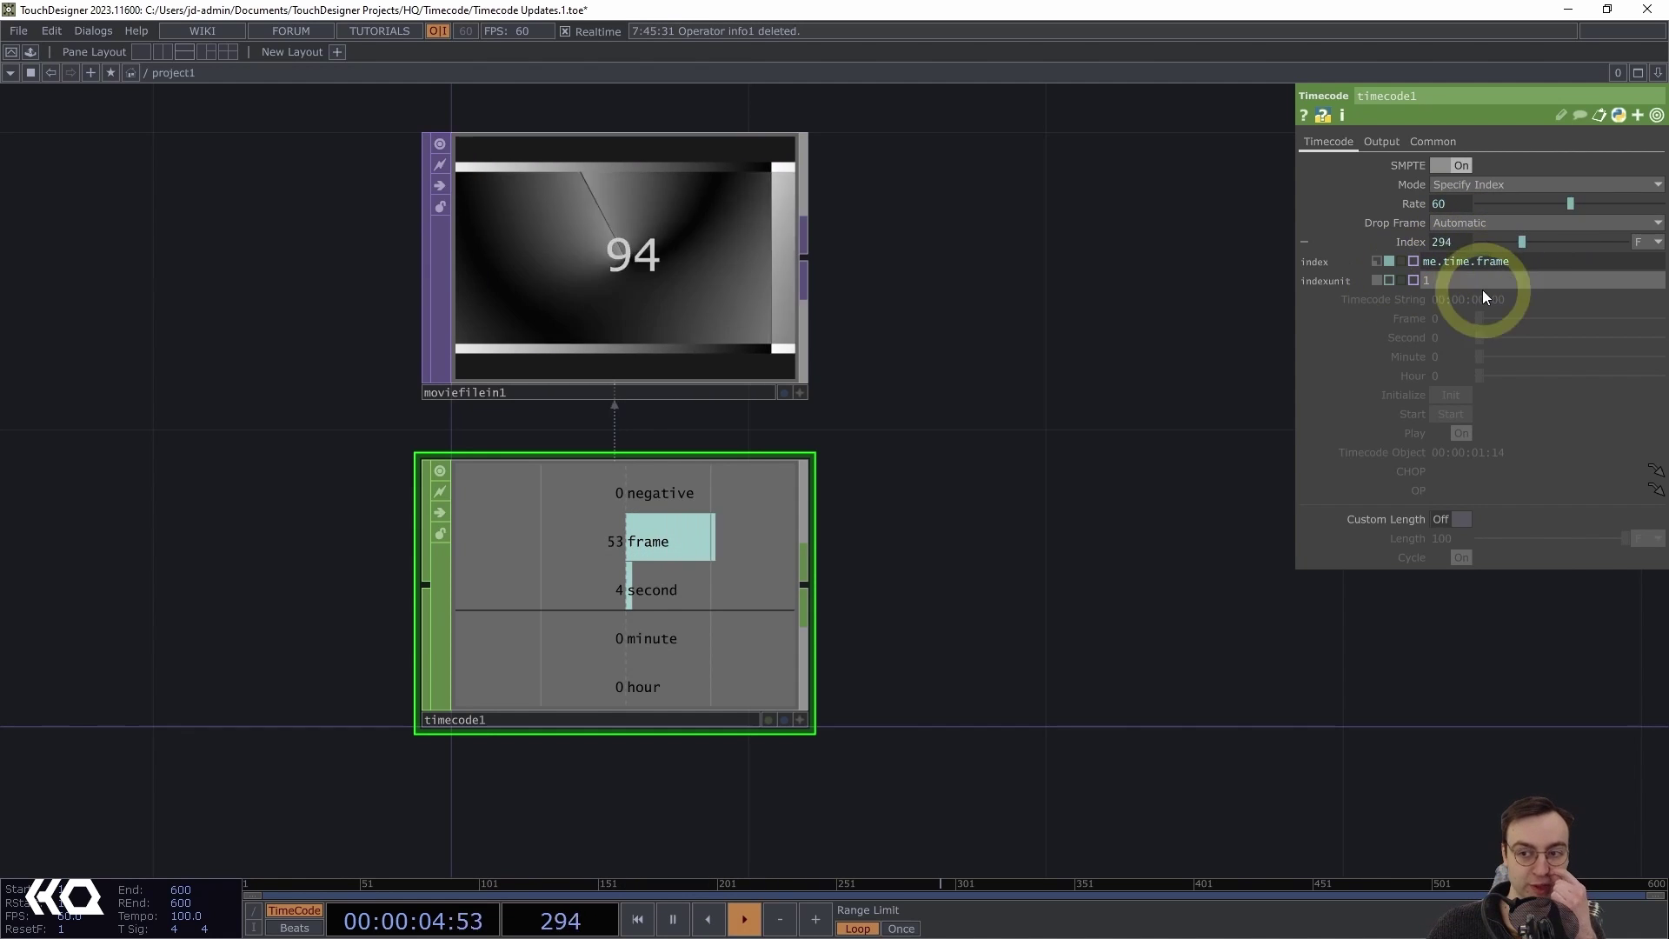
Switch timecode1 to Timecode String mode and set the string to 00:00:00:15
left_click(1483, 182)
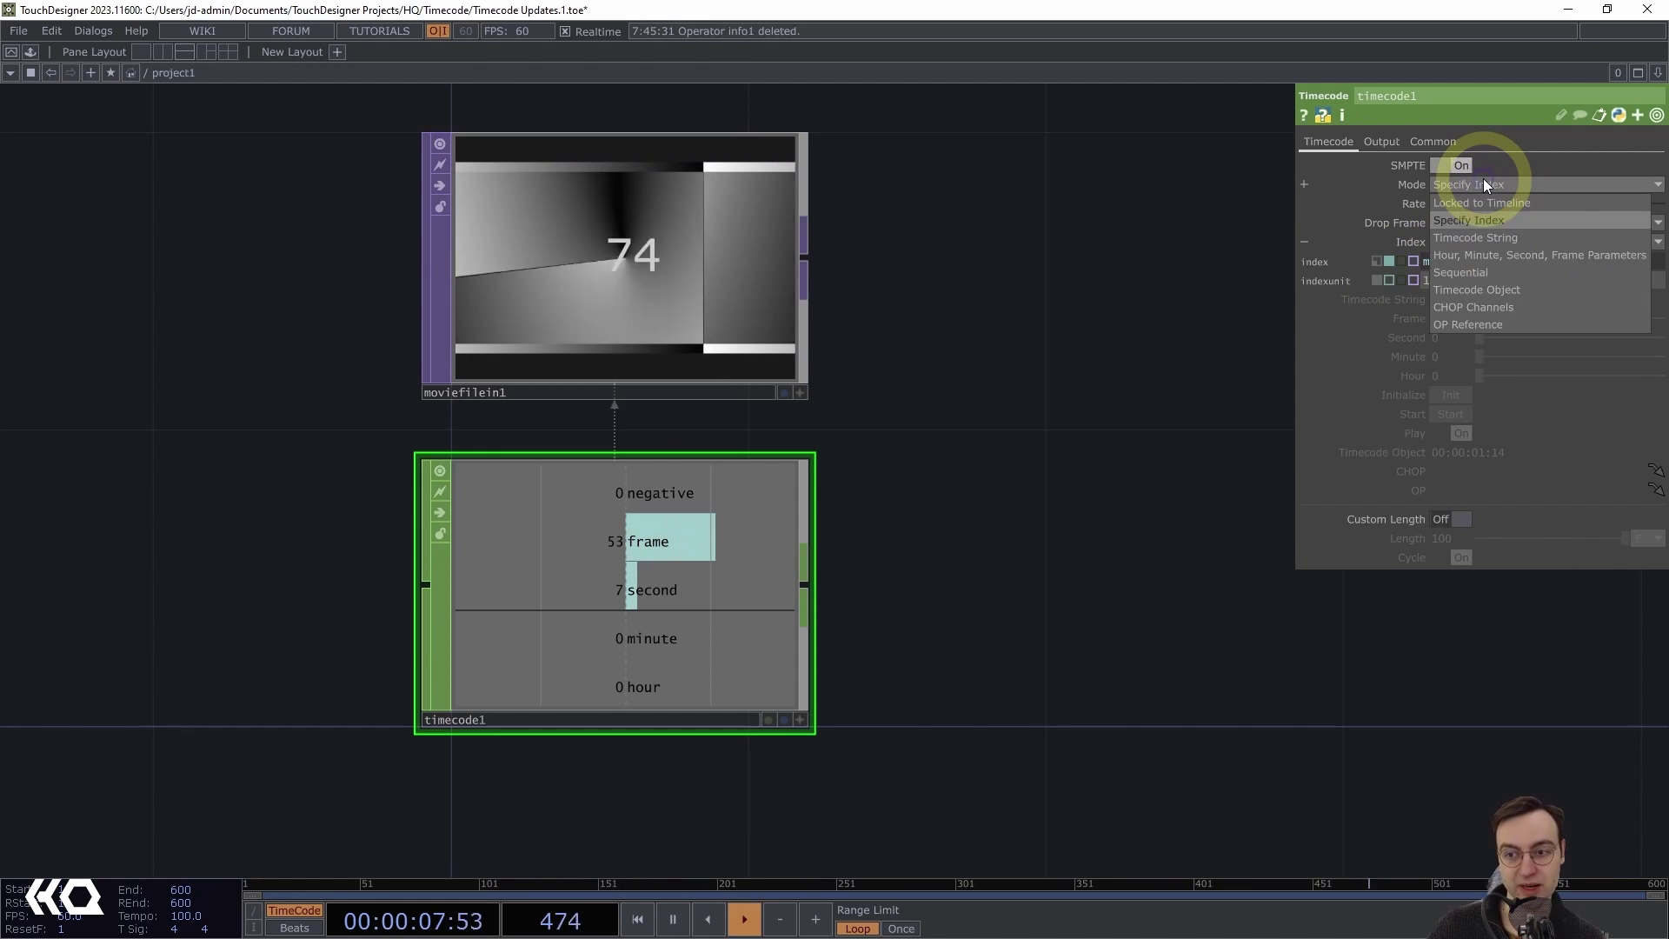
left_click(1473, 235)
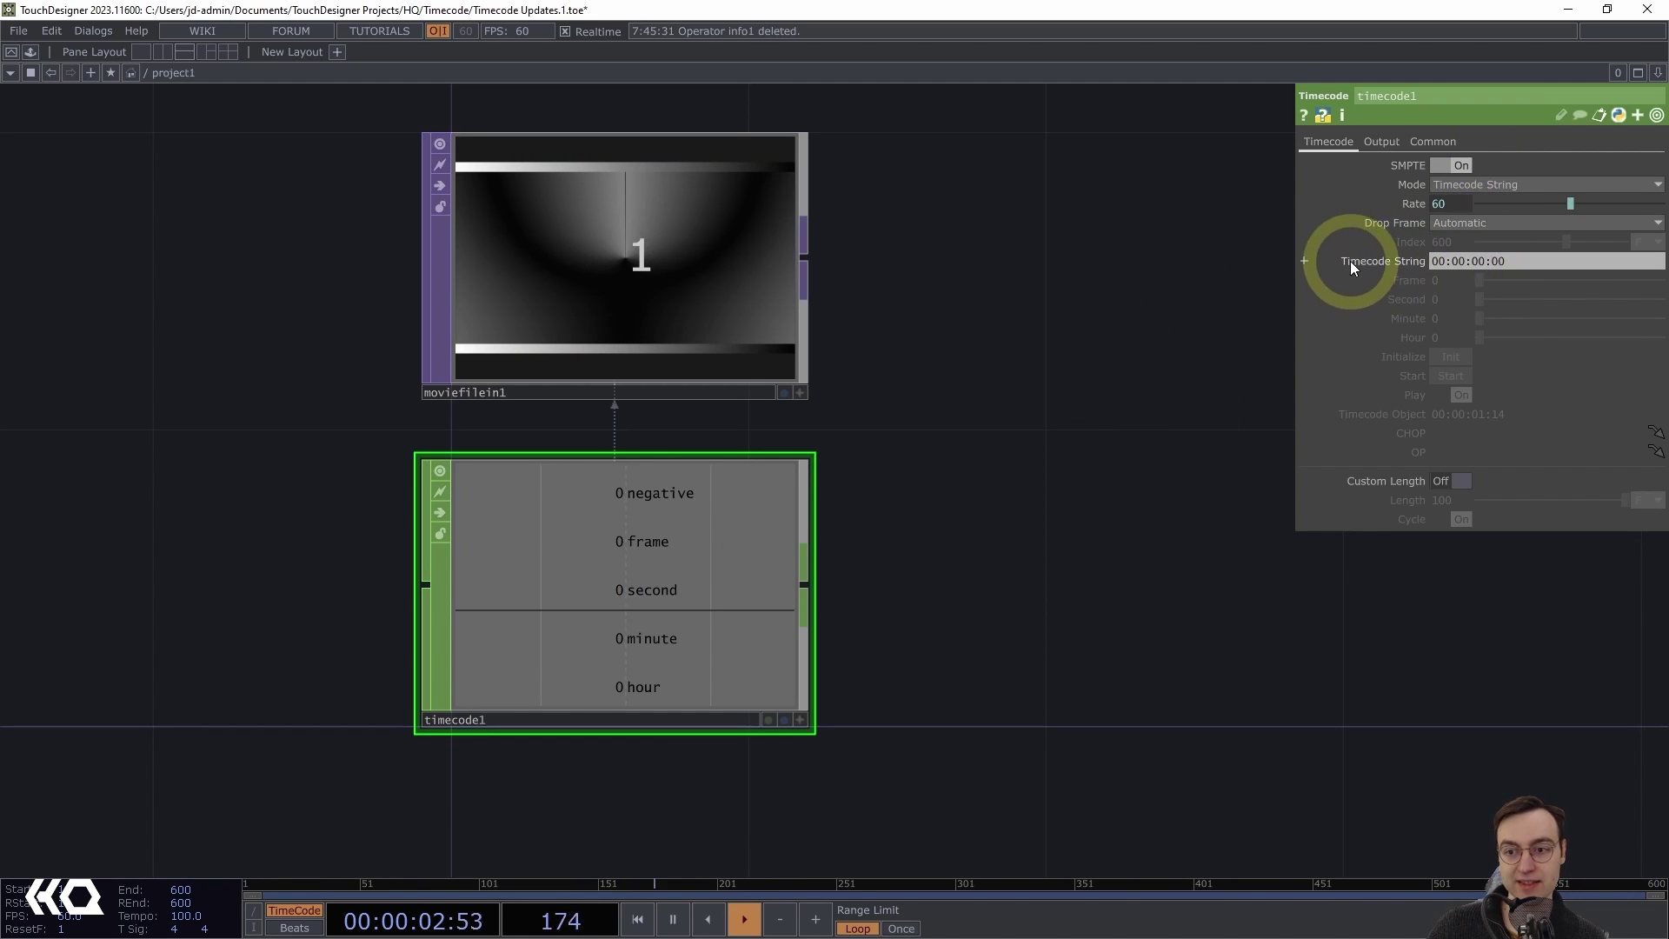
left_click(1550, 263)
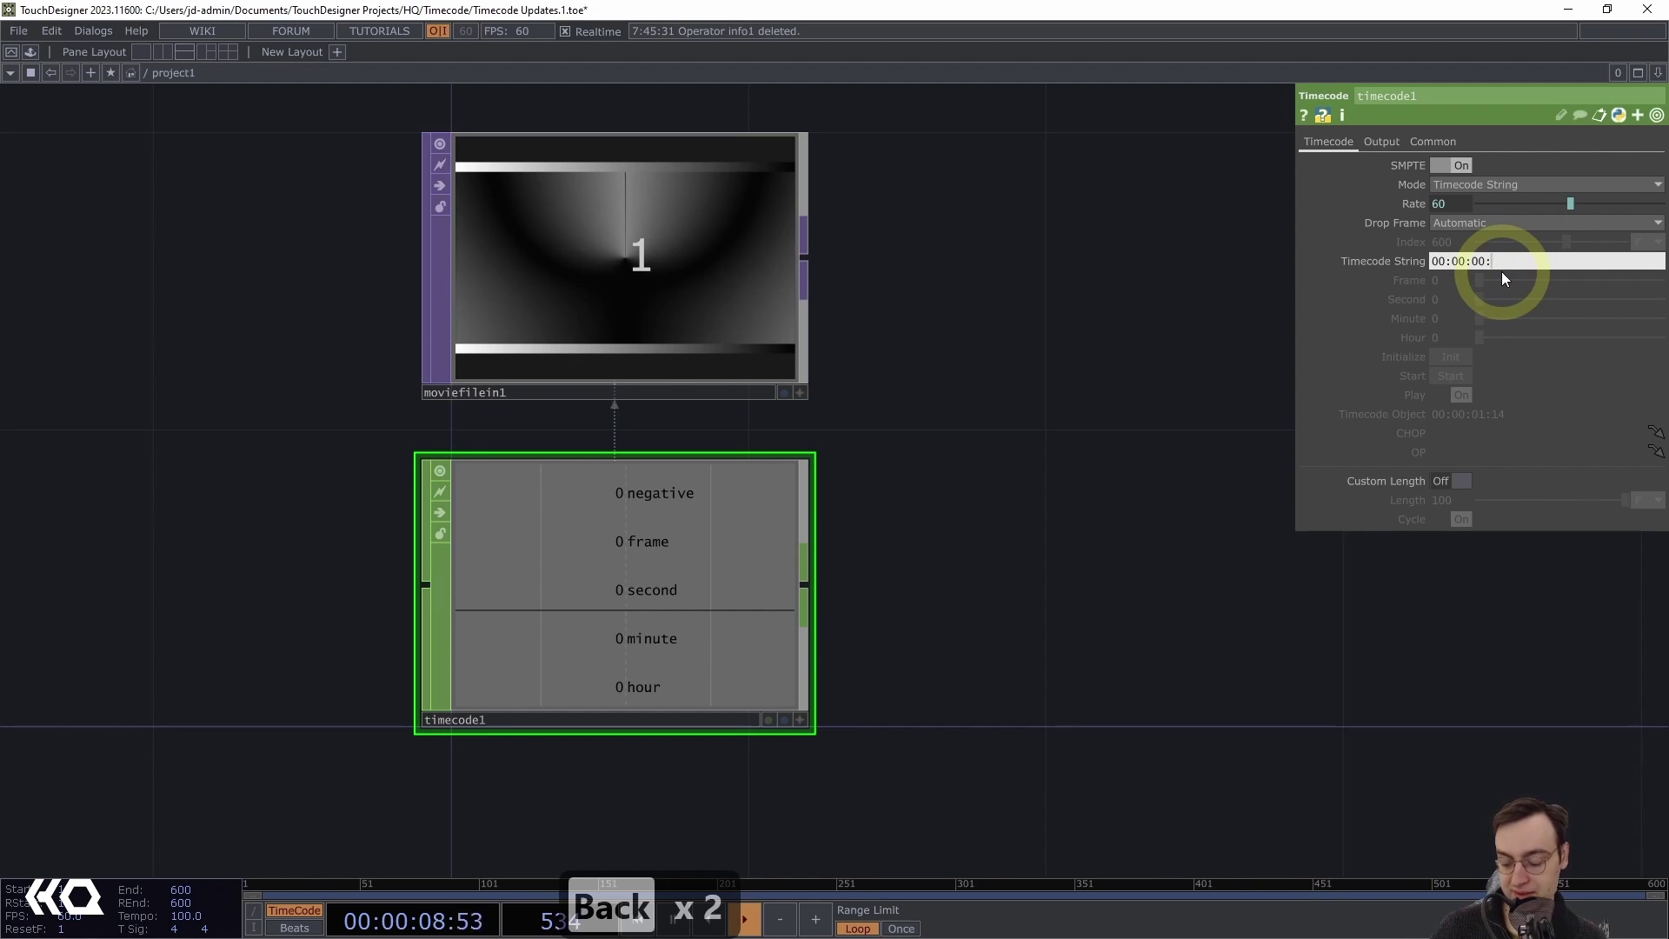
type("15")
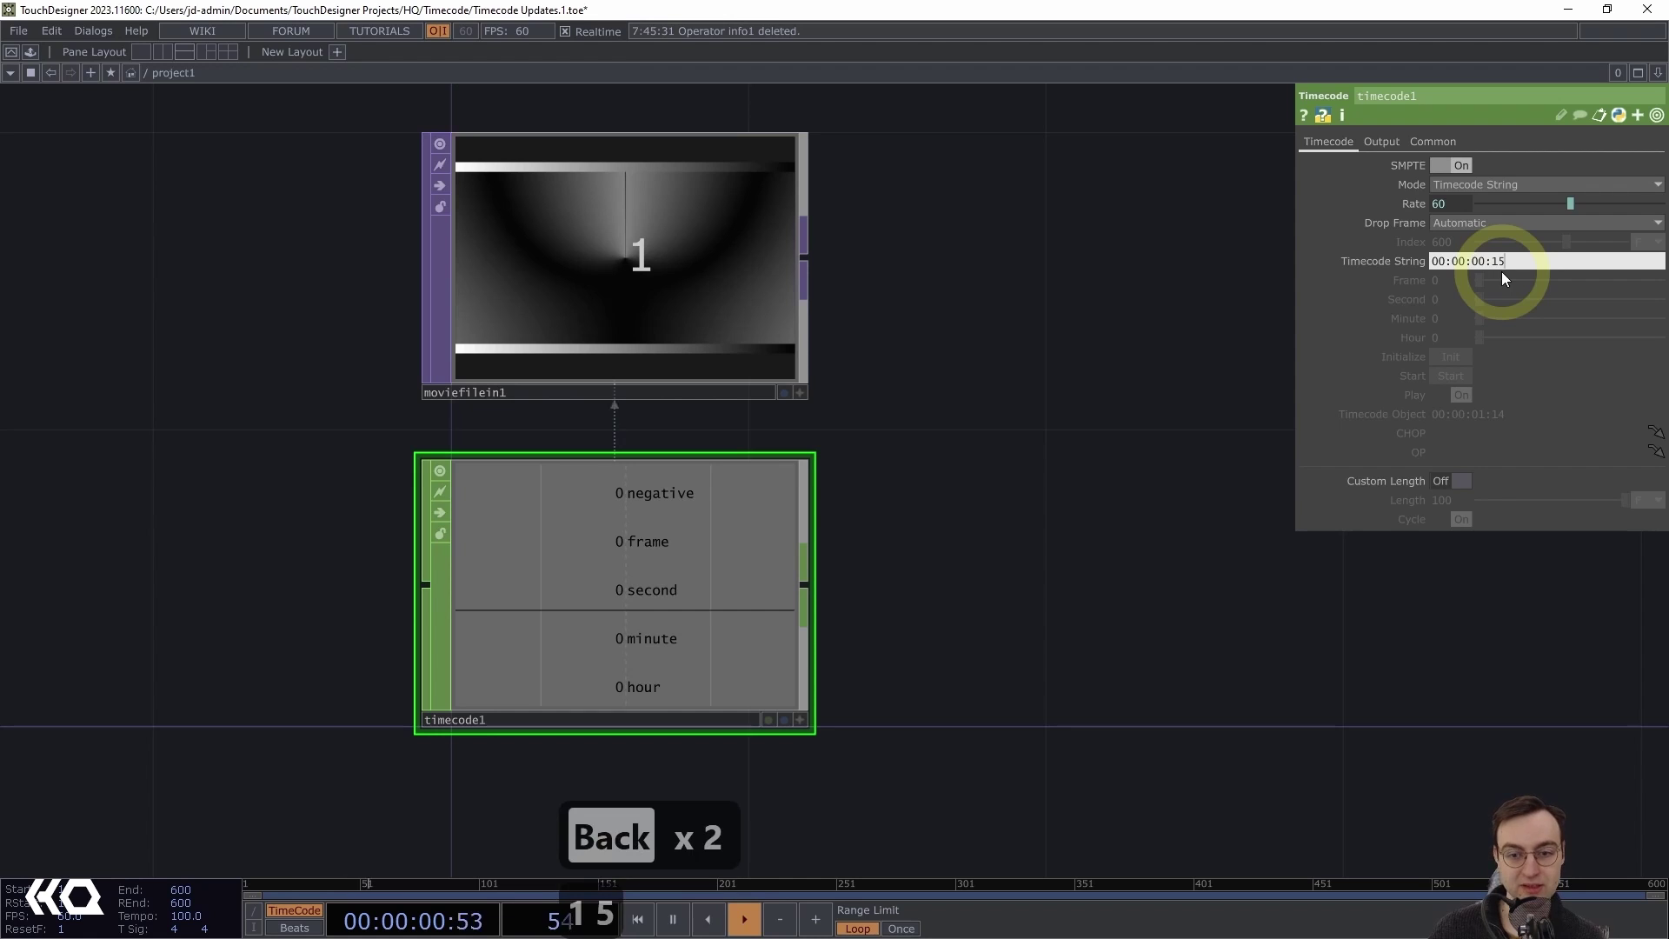
key("Return")
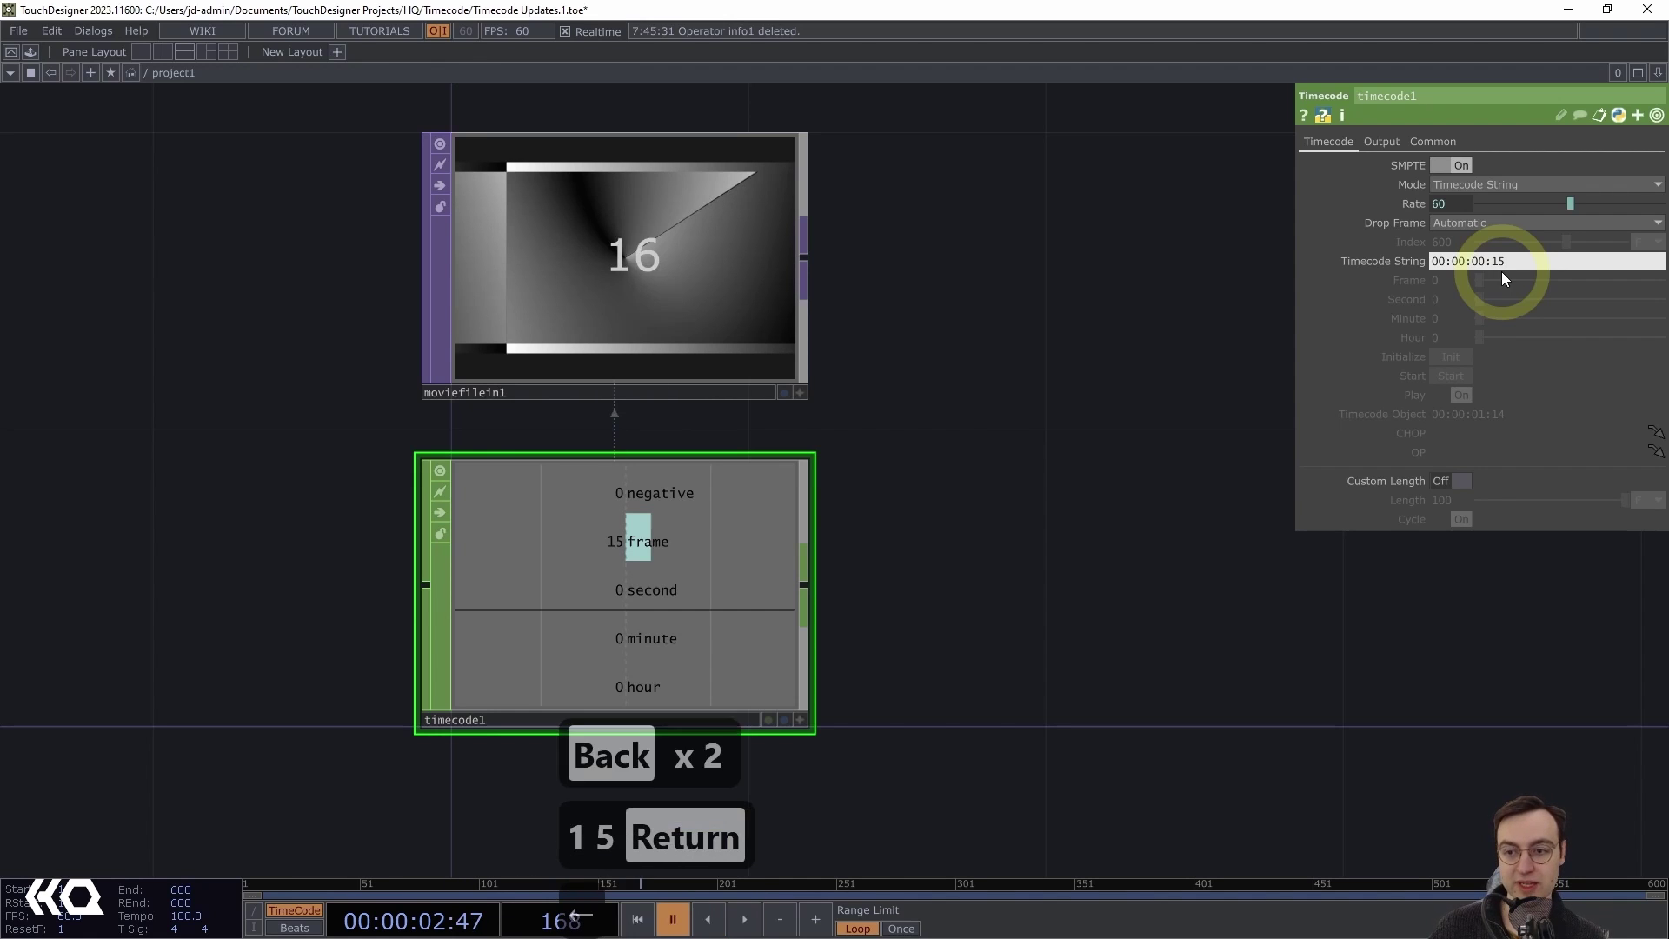
Change the Timecode String of timecode1 to 00:00:01:15
left_click(1489, 261)
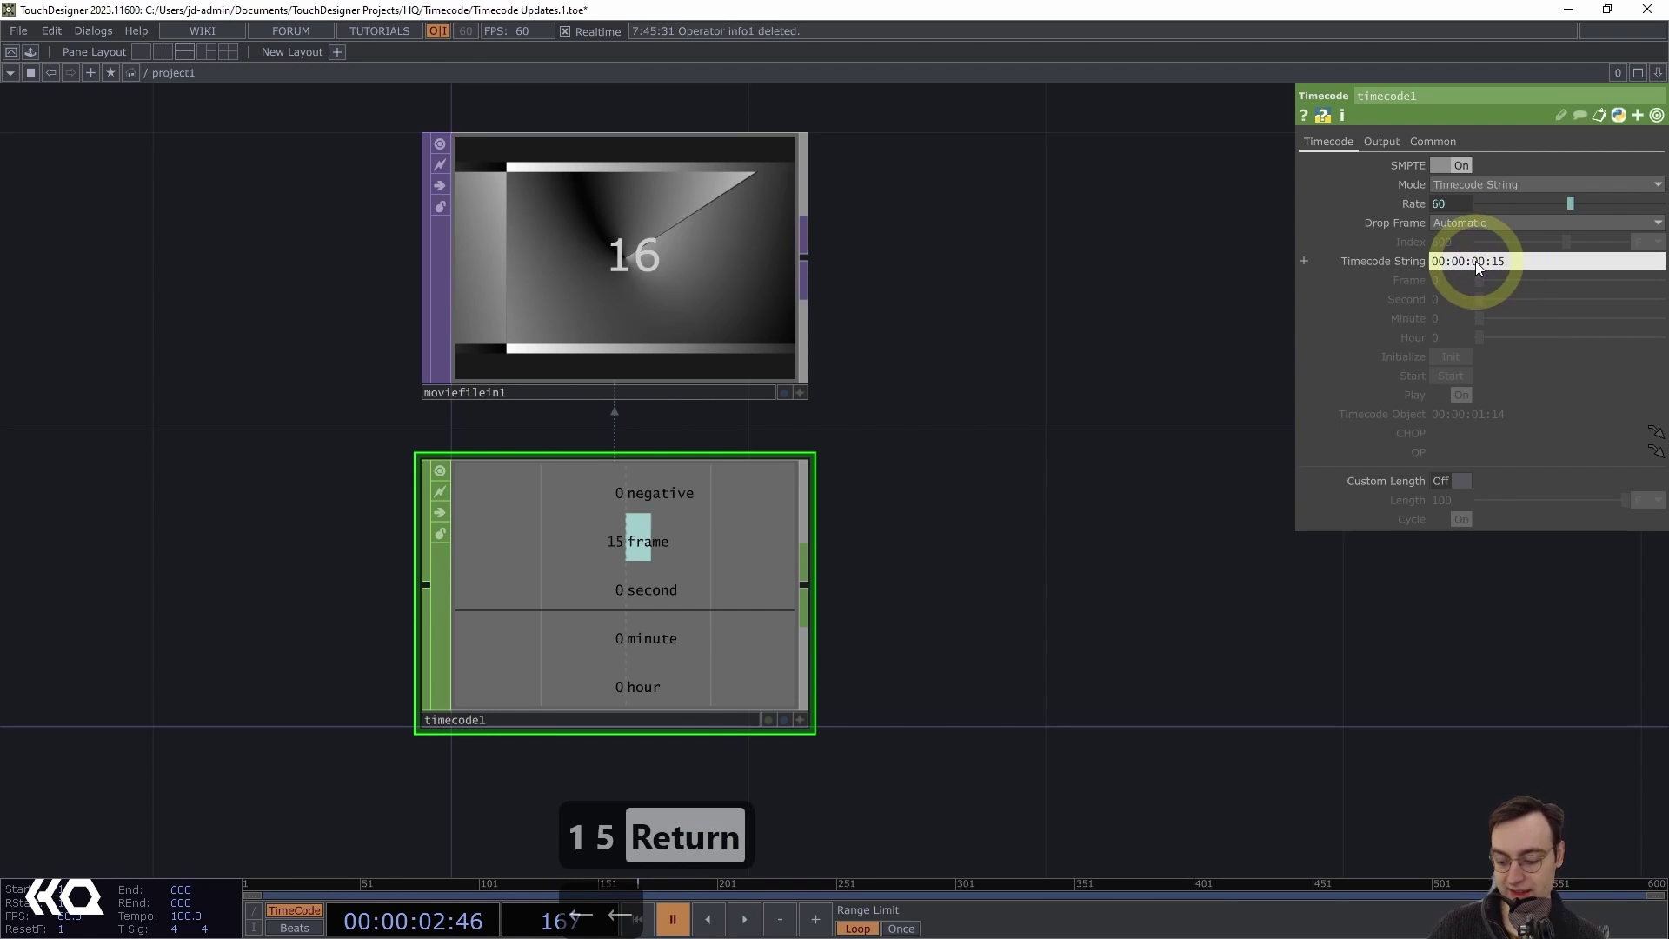
key("BackSpace")
type("1")
key("Return")
left_click(654, 639)
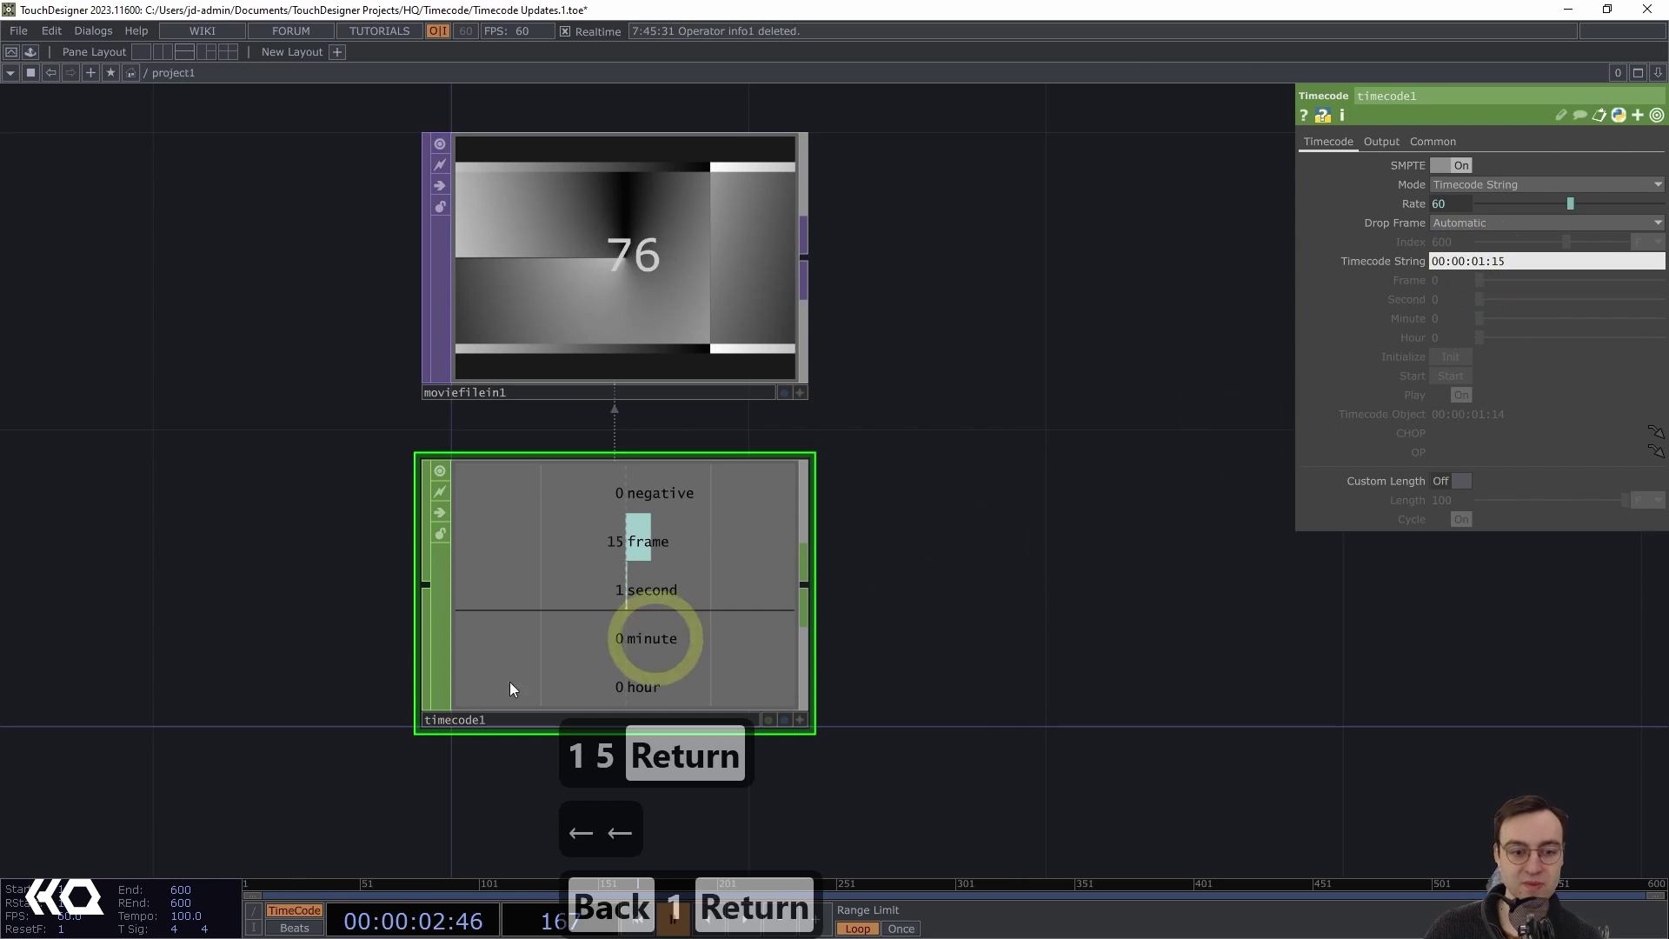
Reset the Timecode String of timecode1 to 00:00:00:00
left_click(1577, 432)
left_click(1495, 261)
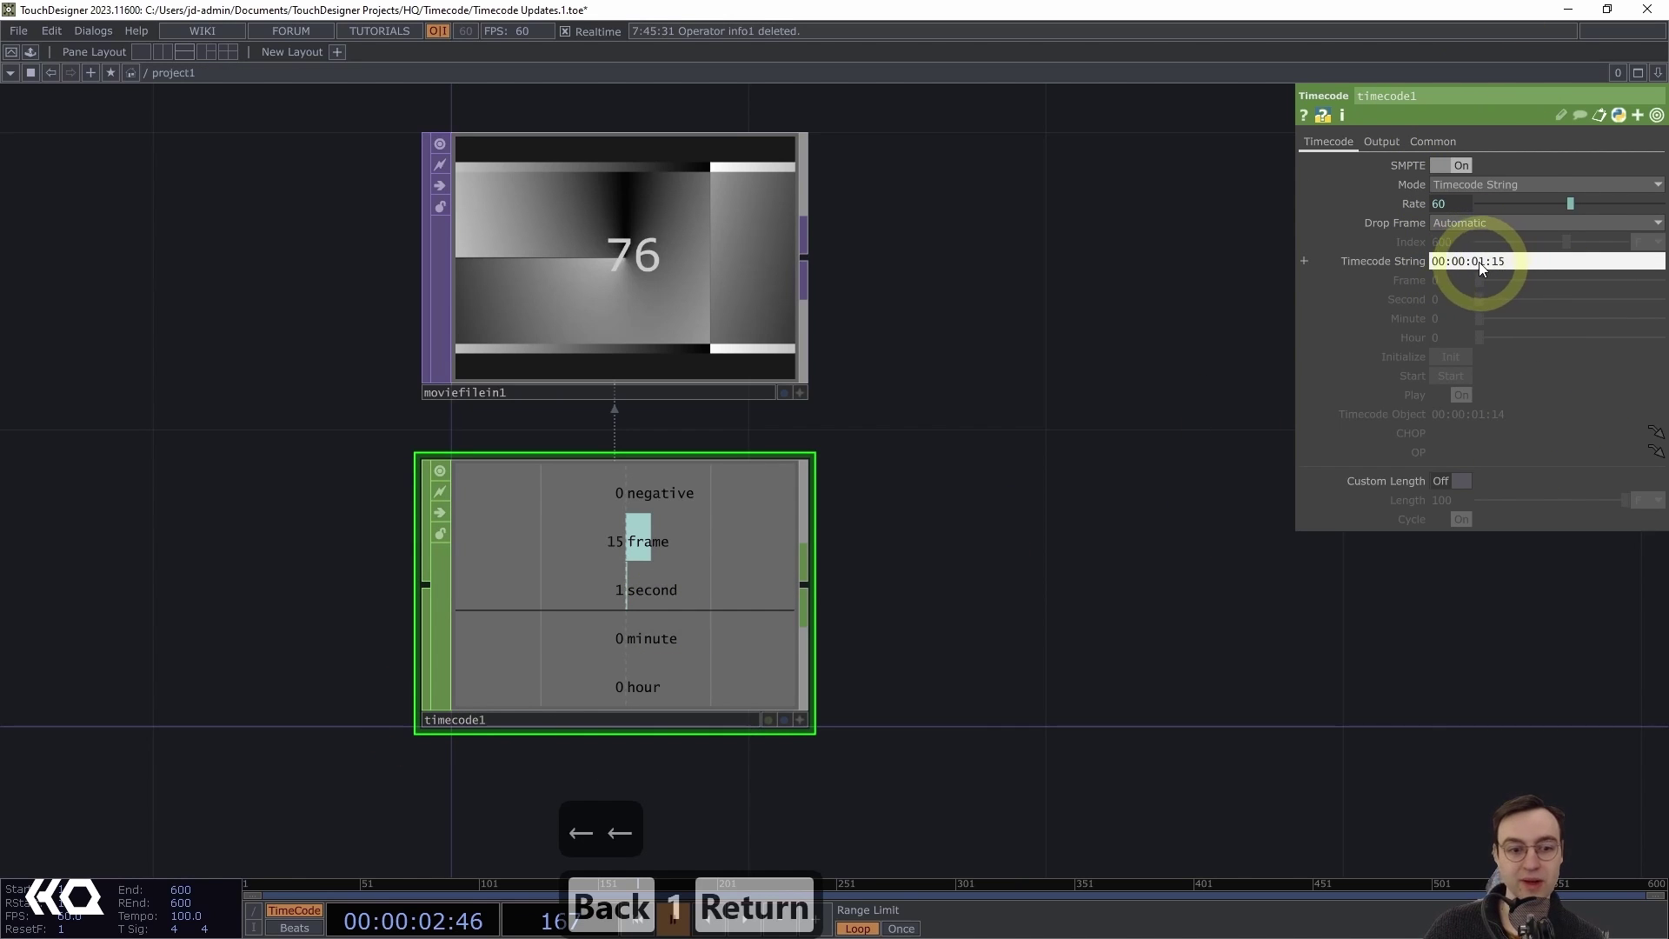
left_click(680, 510)
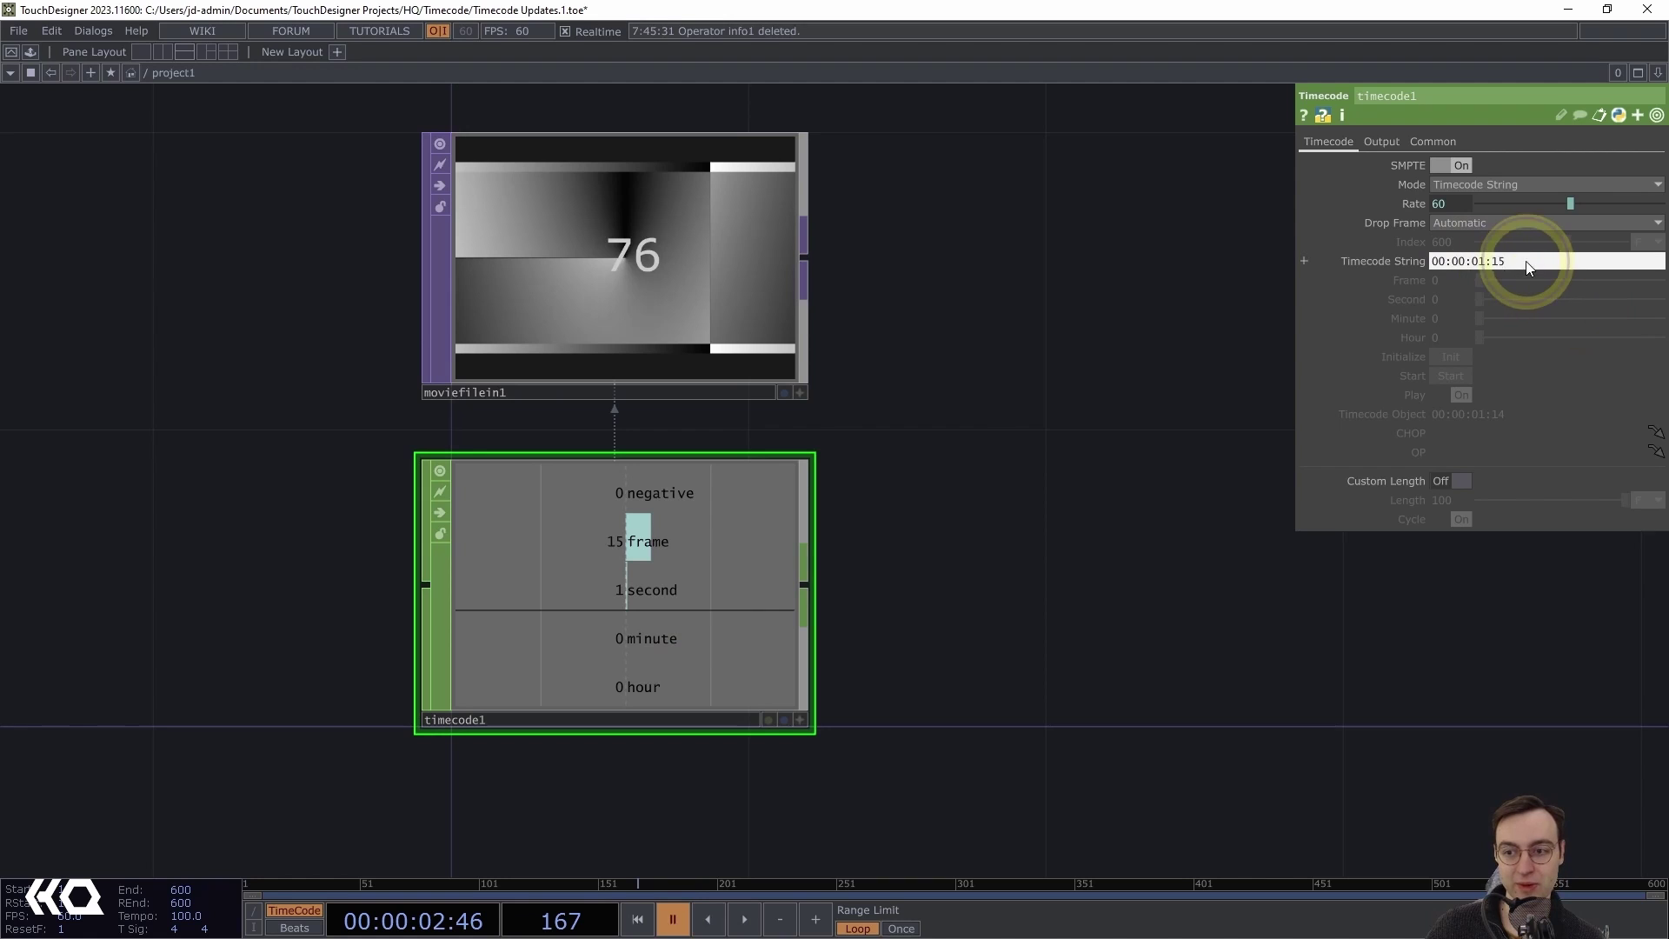
key("BackSpace")
type("00")
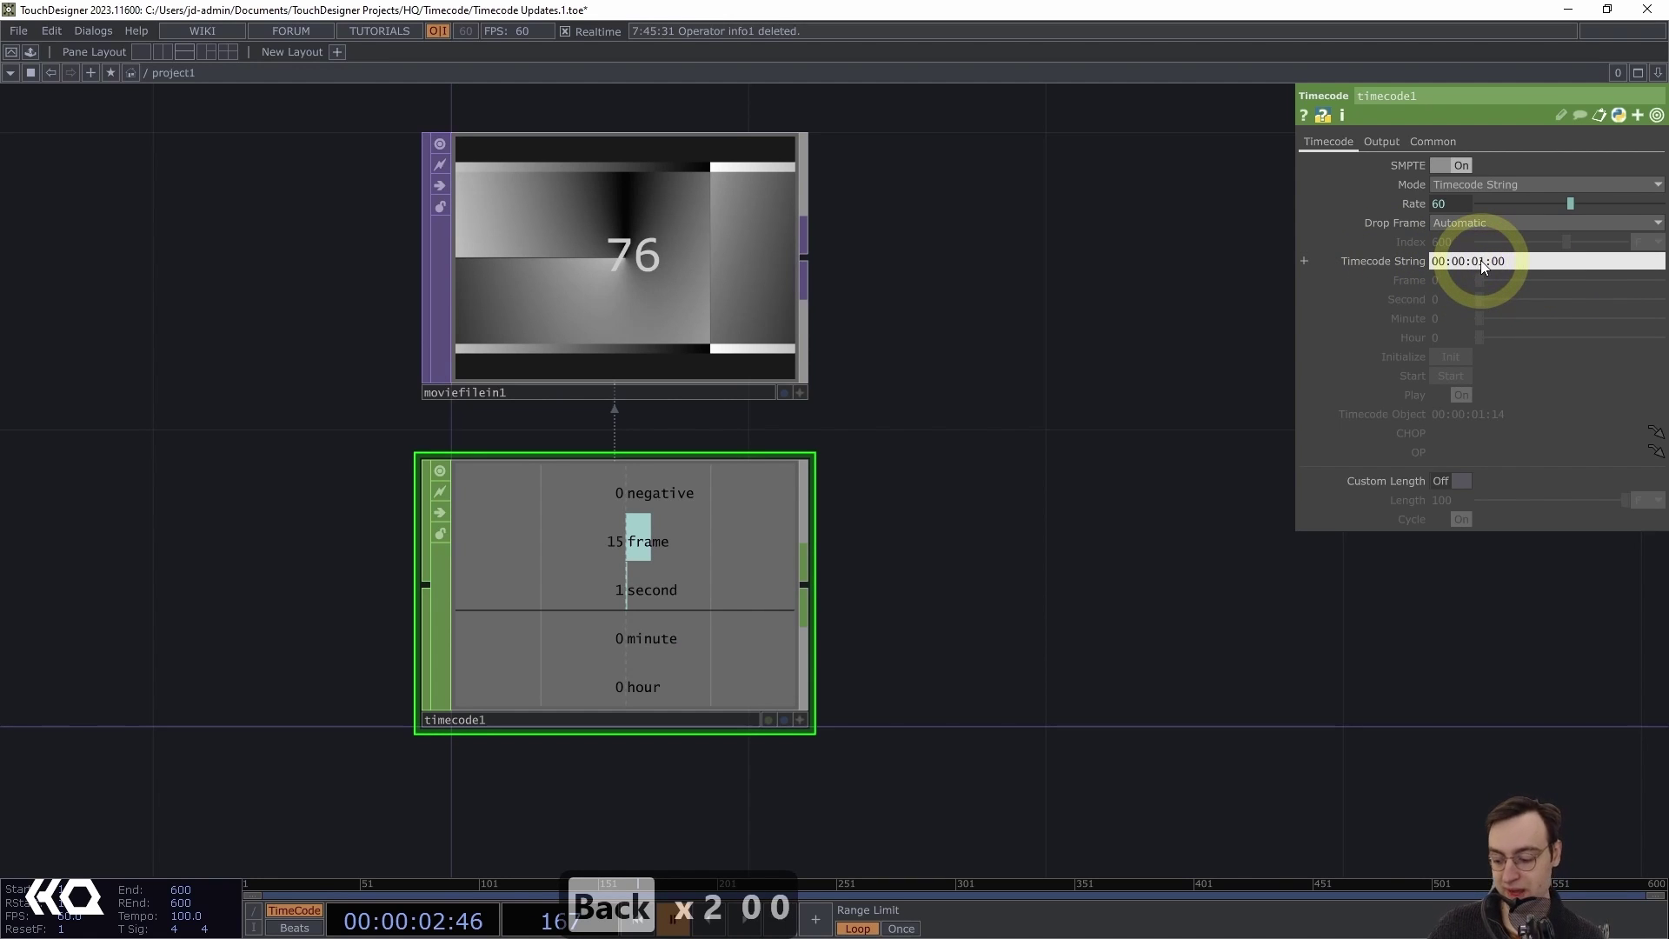
key("Delete")
type("0")
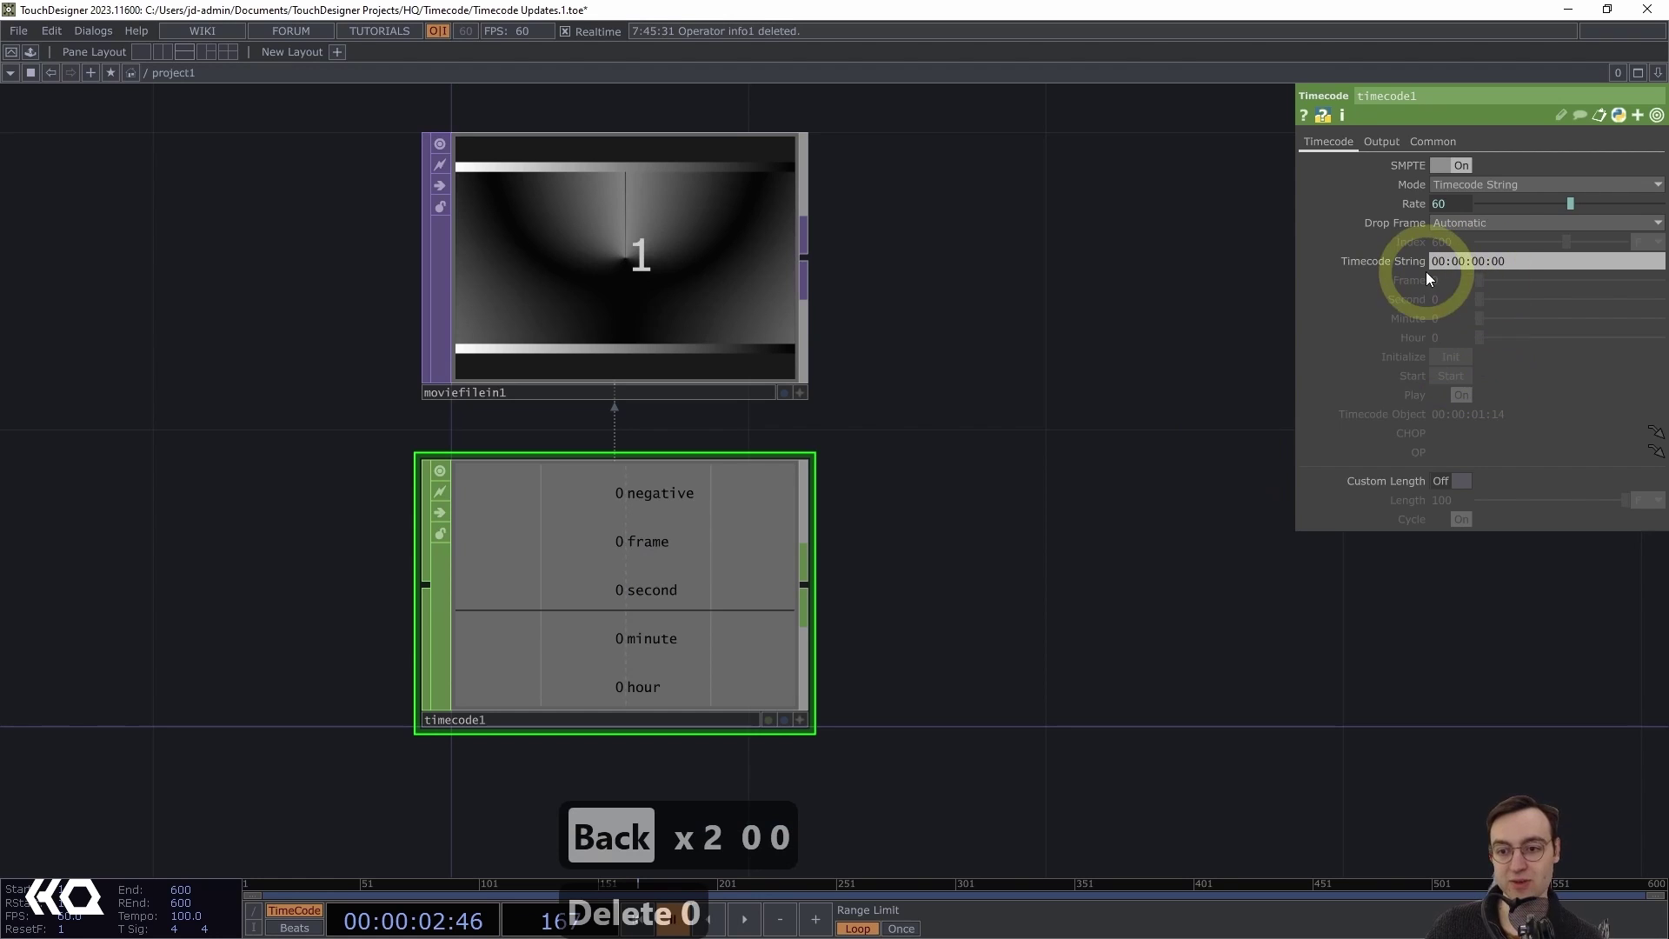
Expand the Timecode String parameter of timecode1 to display its name and value field
left_click(1555, 263)
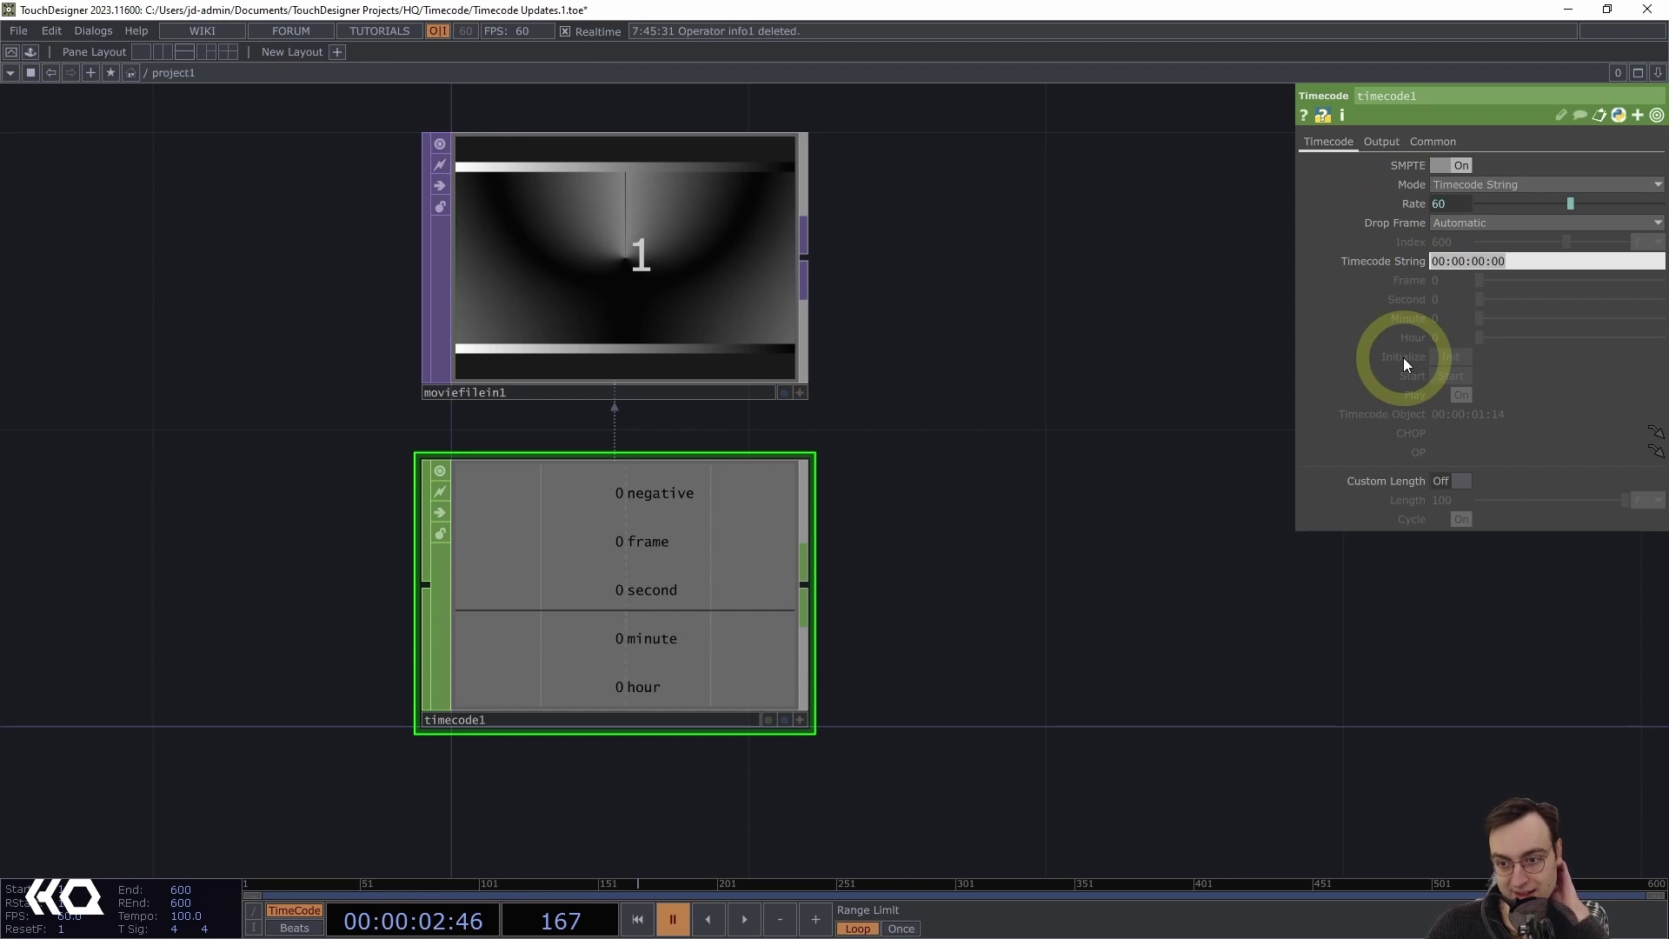
left_click(1391, 259)
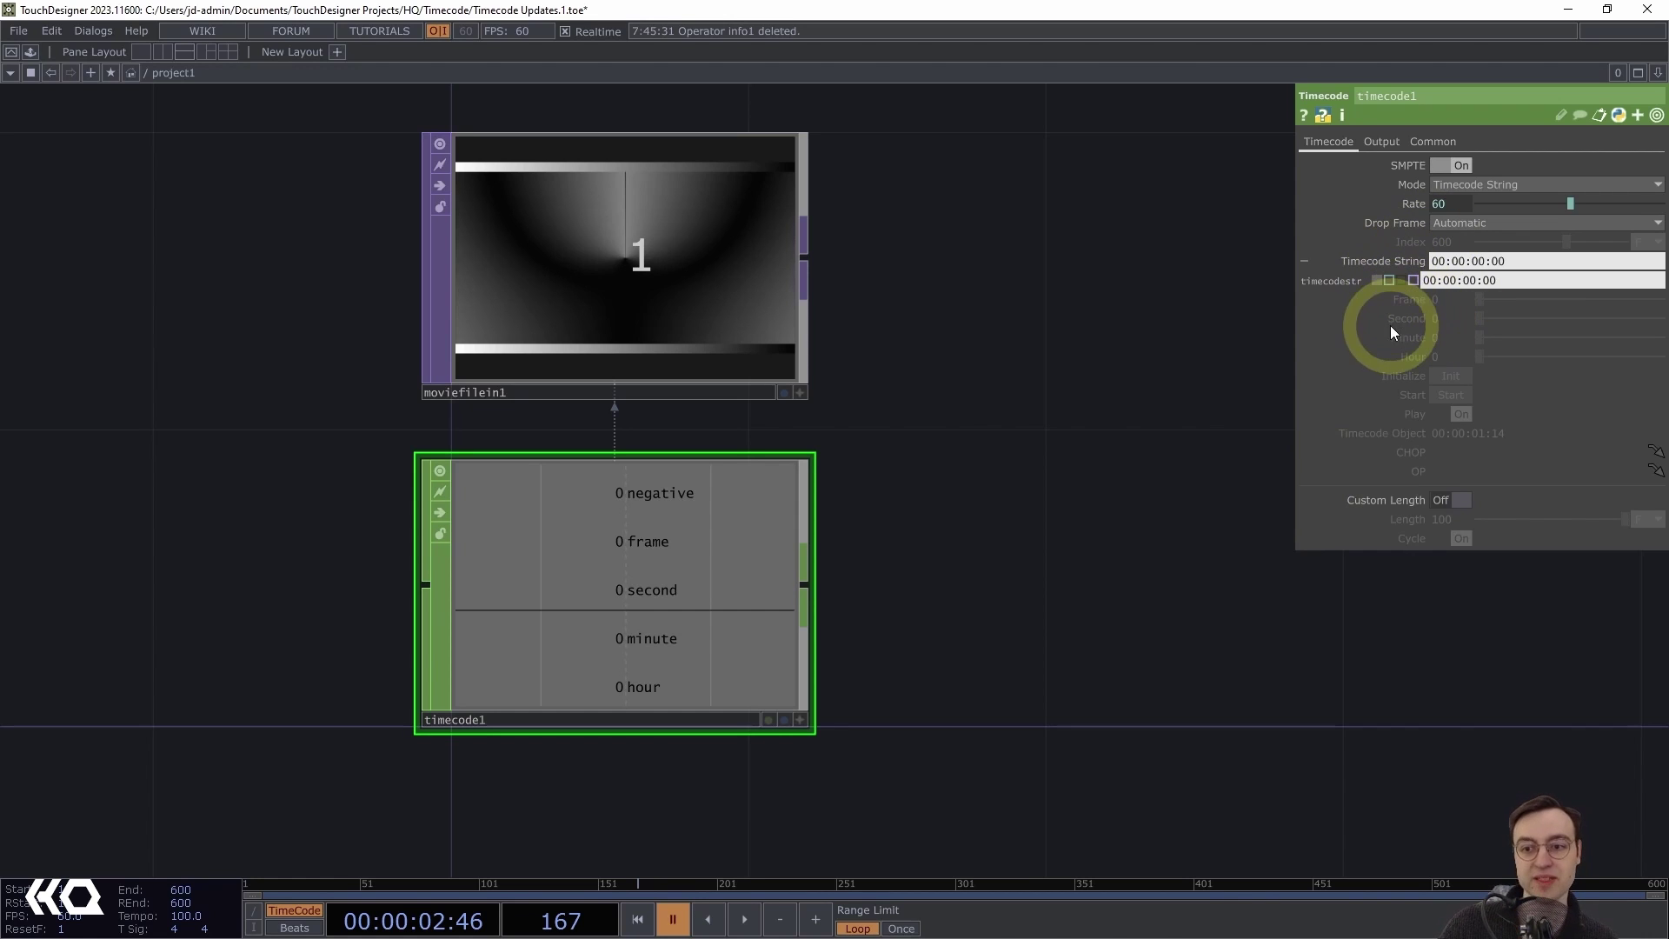
Collapse the Timecode String parameter of timecode1 and switch its mode to Hour, Minute, Second, Frame Parameters
left_click(1414, 280)
left_click(1376, 281)
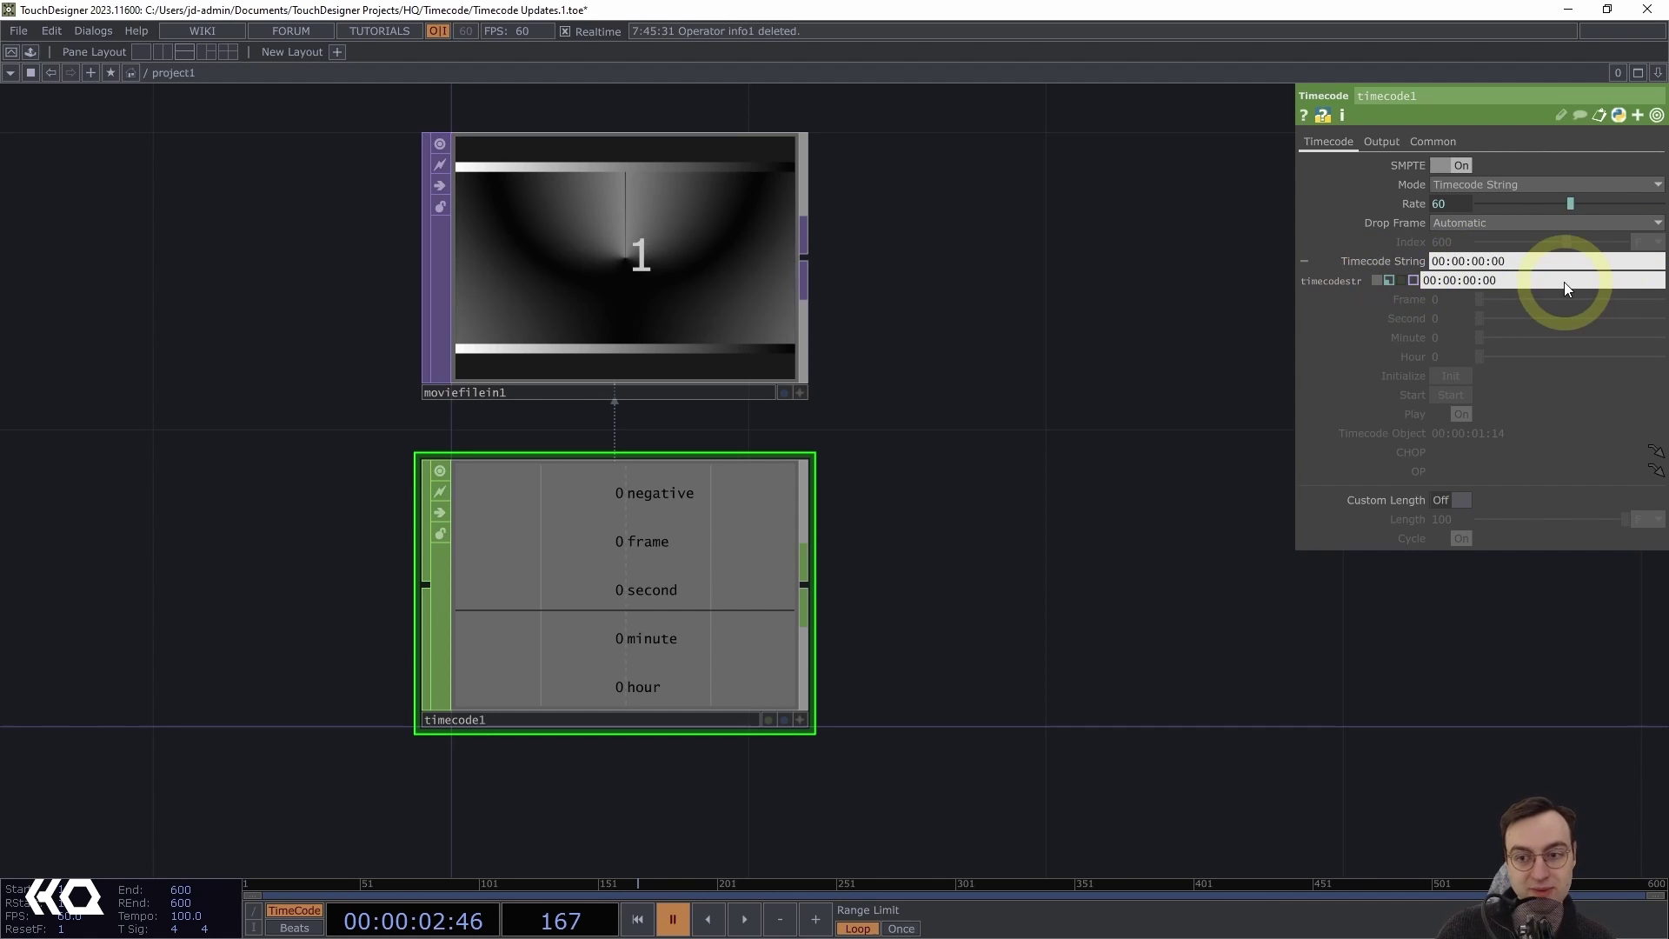
left_click(1391, 265)
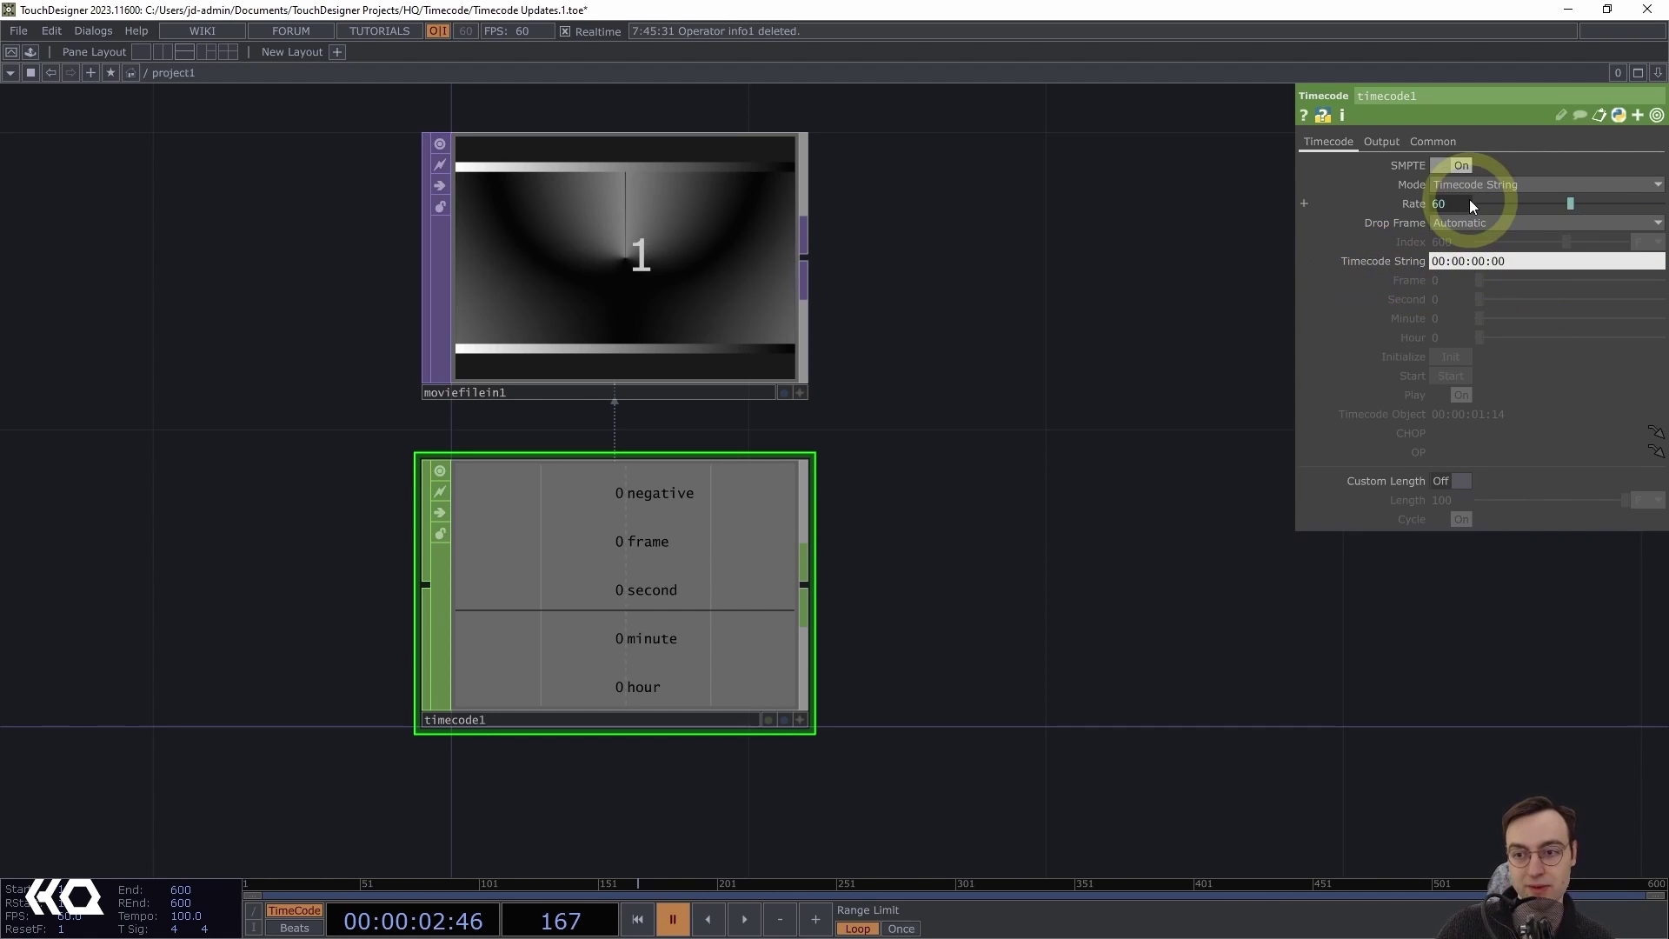
left_click(1500, 185)
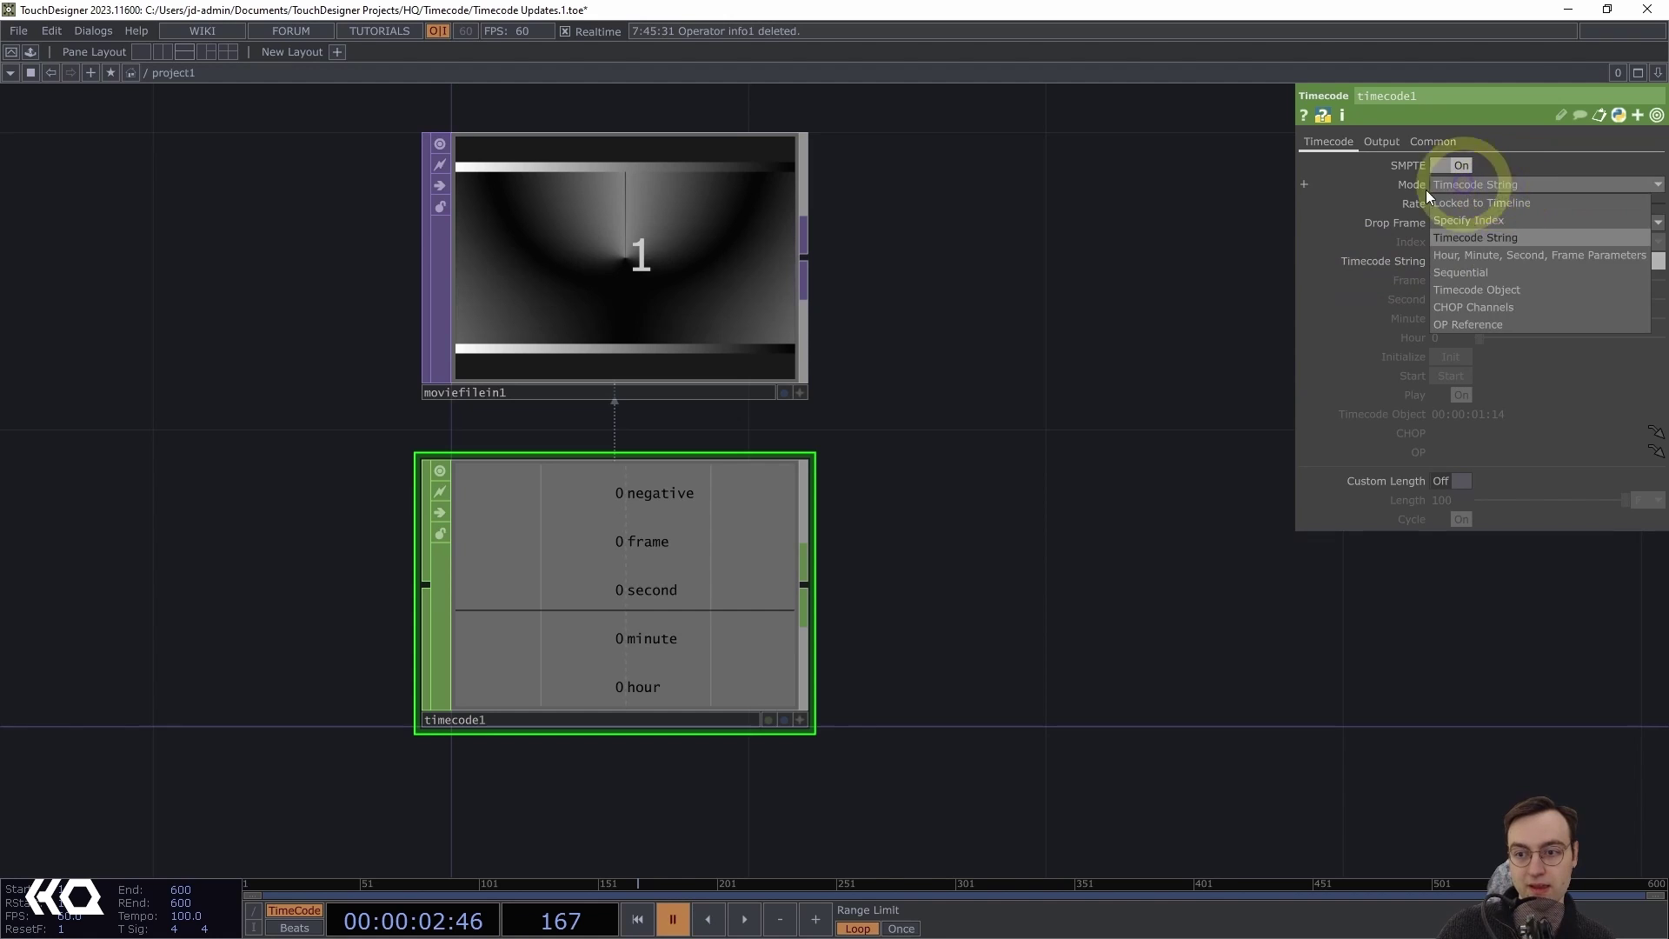
left_click(1473, 258)
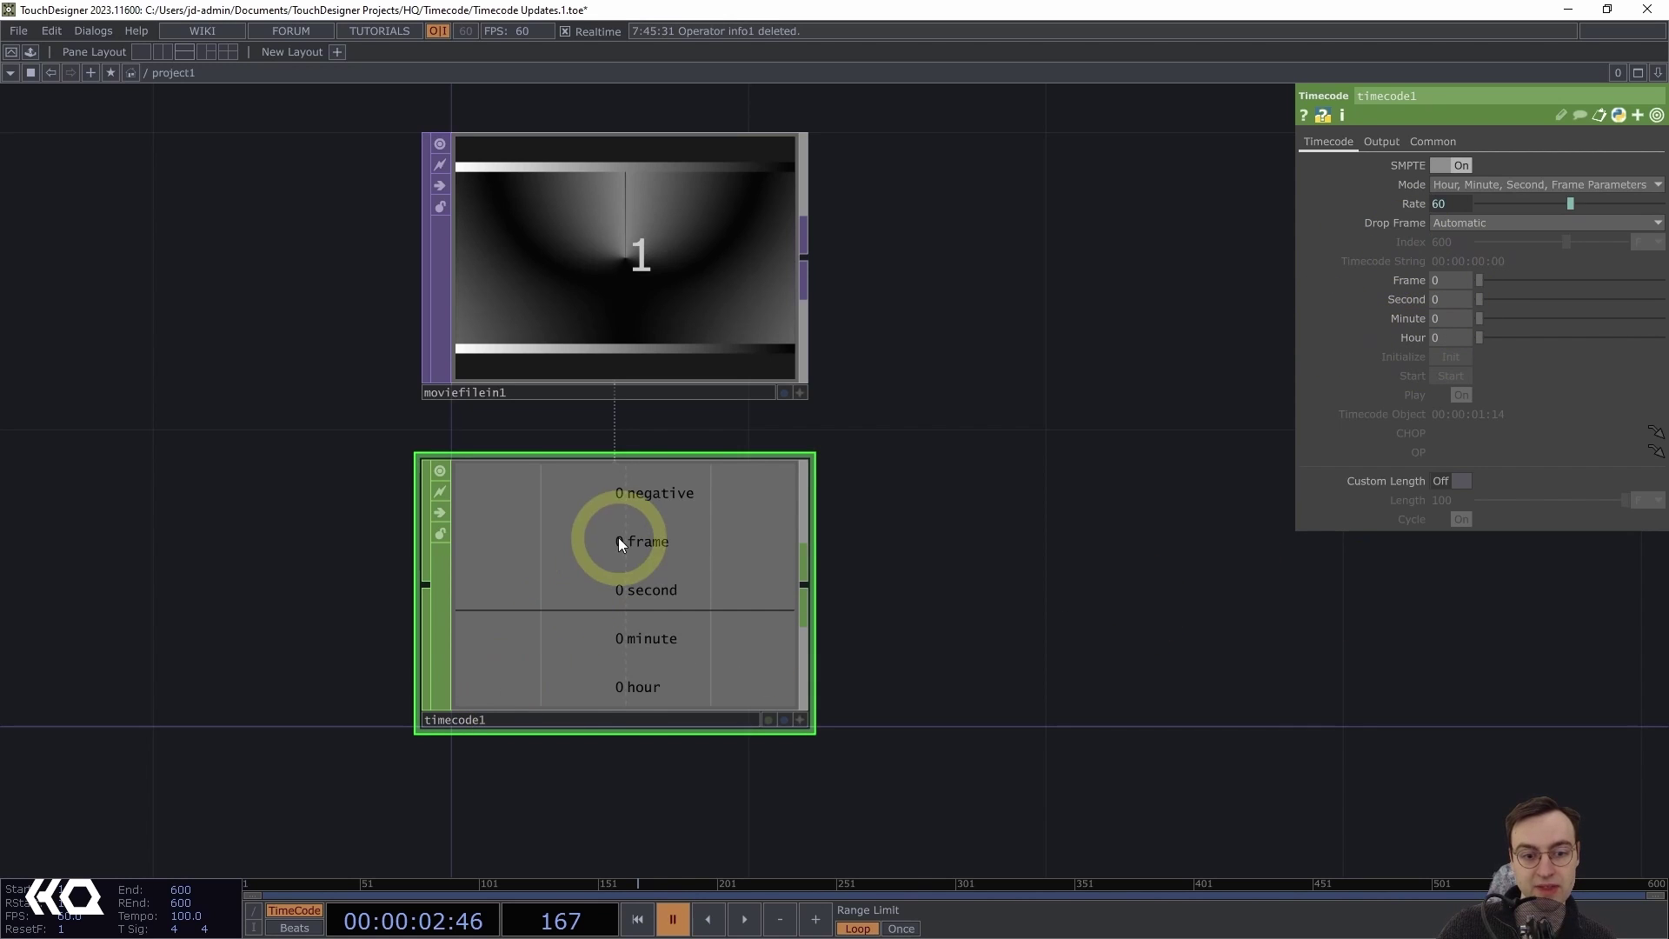
left_click(608, 736)
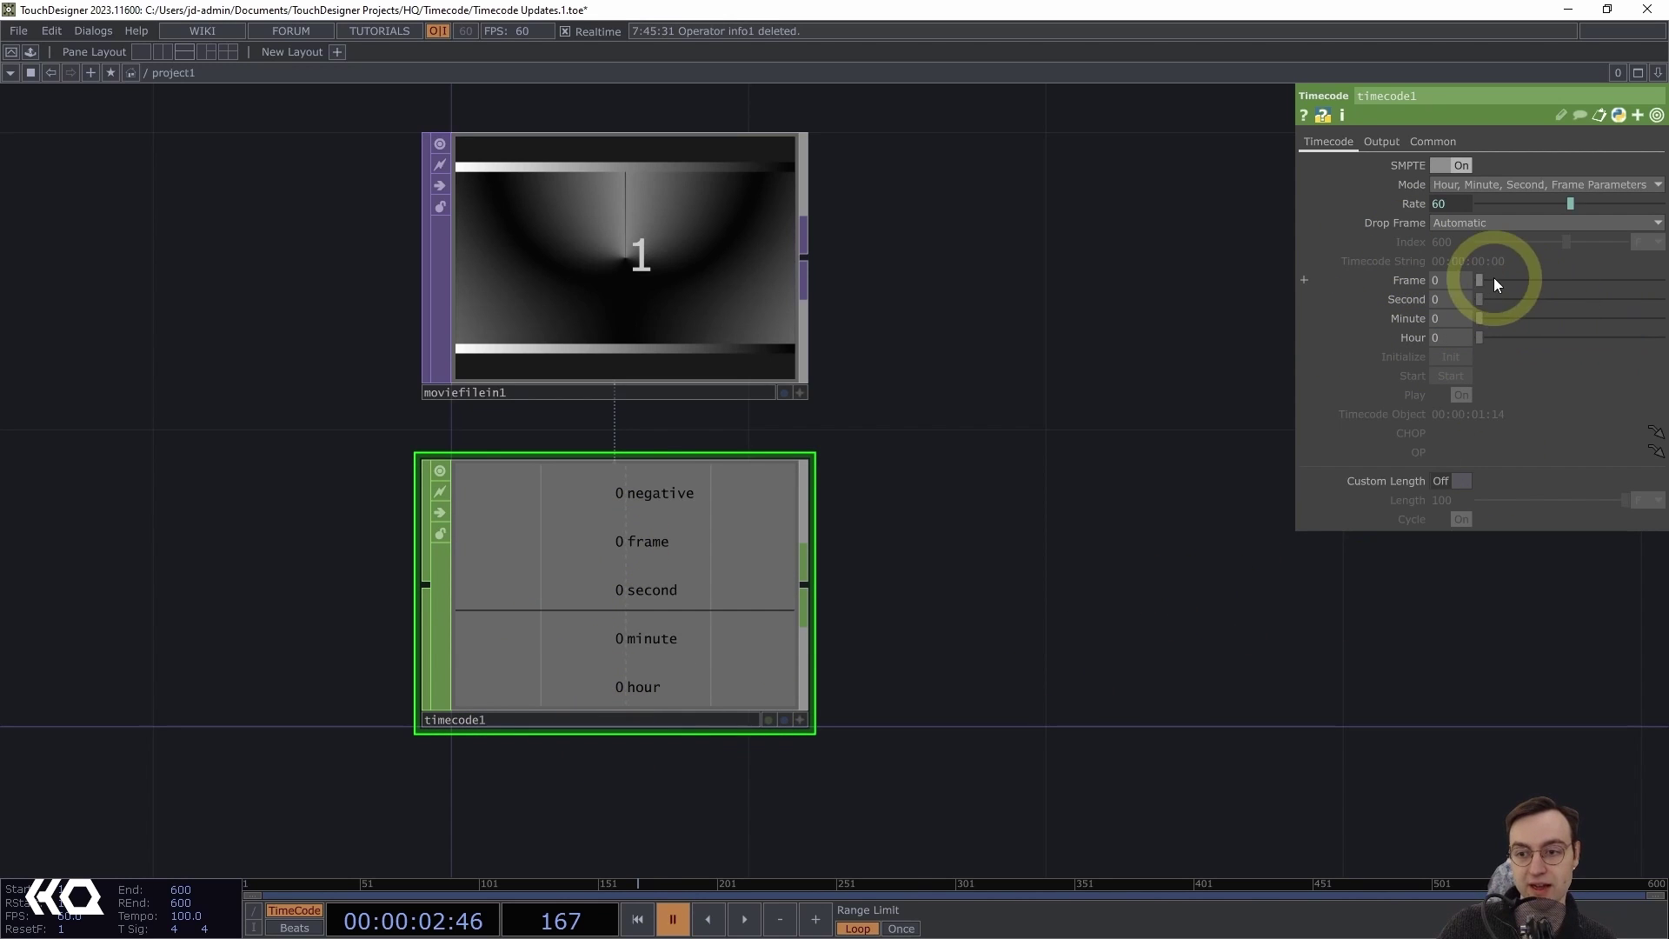
Try out the Frame parameter of timecode1, set it to 600 and reset it to 0
left_click_drag(1483, 280, 1598, 280)
left_click_drag(1494, 306, 1433, 280)
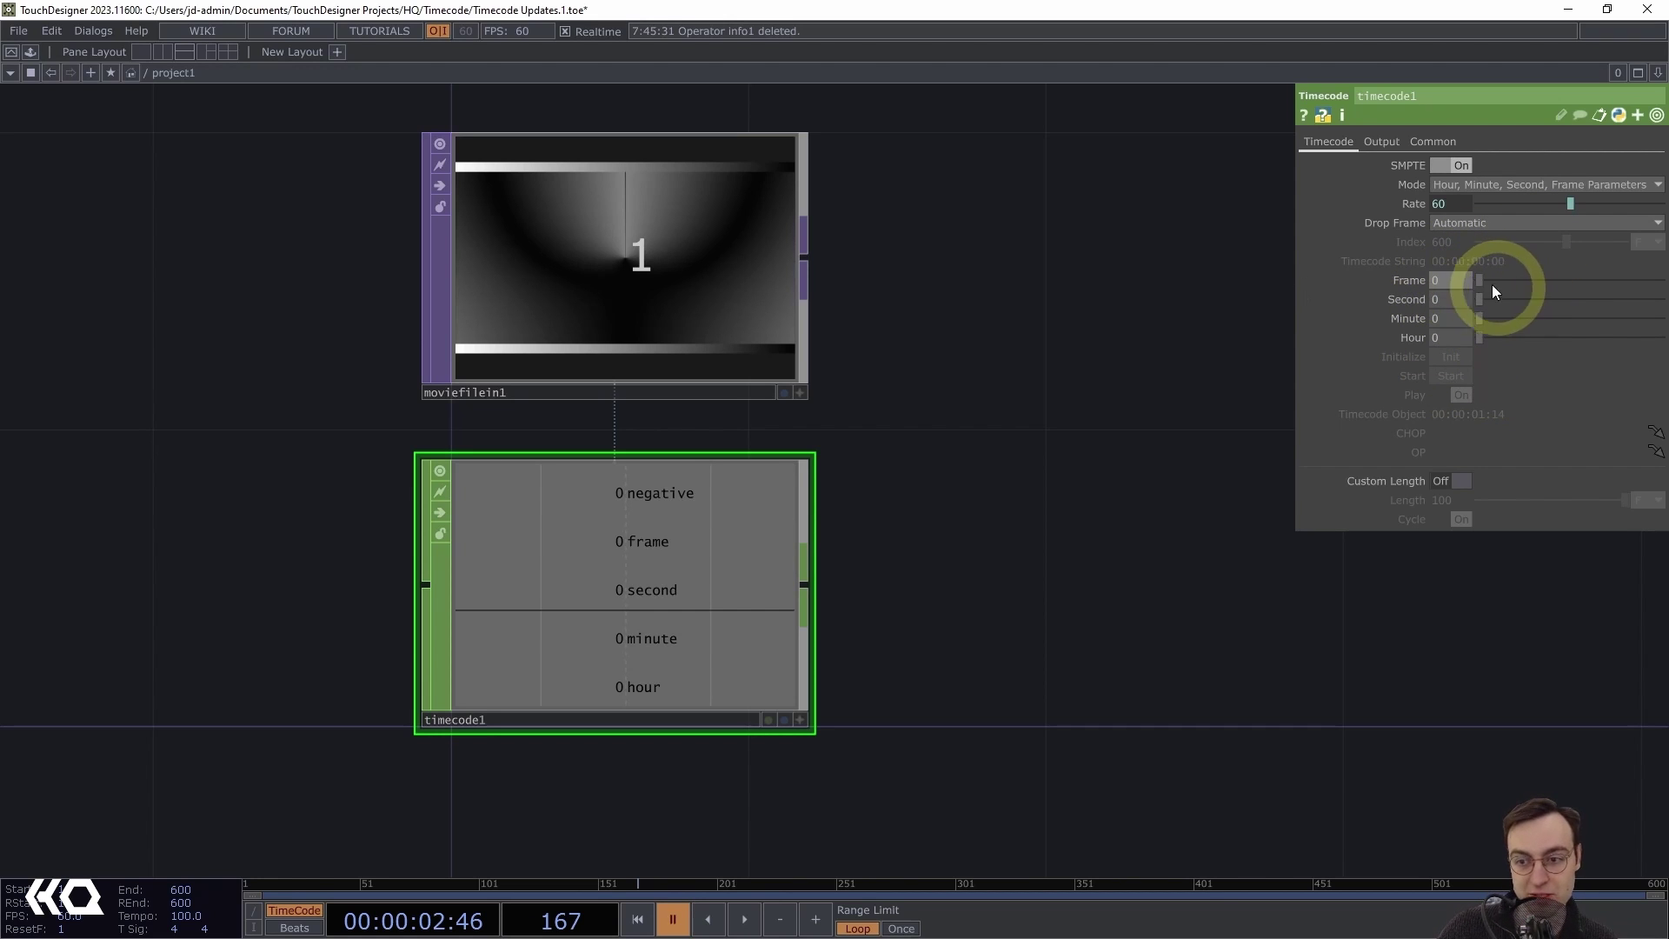
left_click(1442, 276)
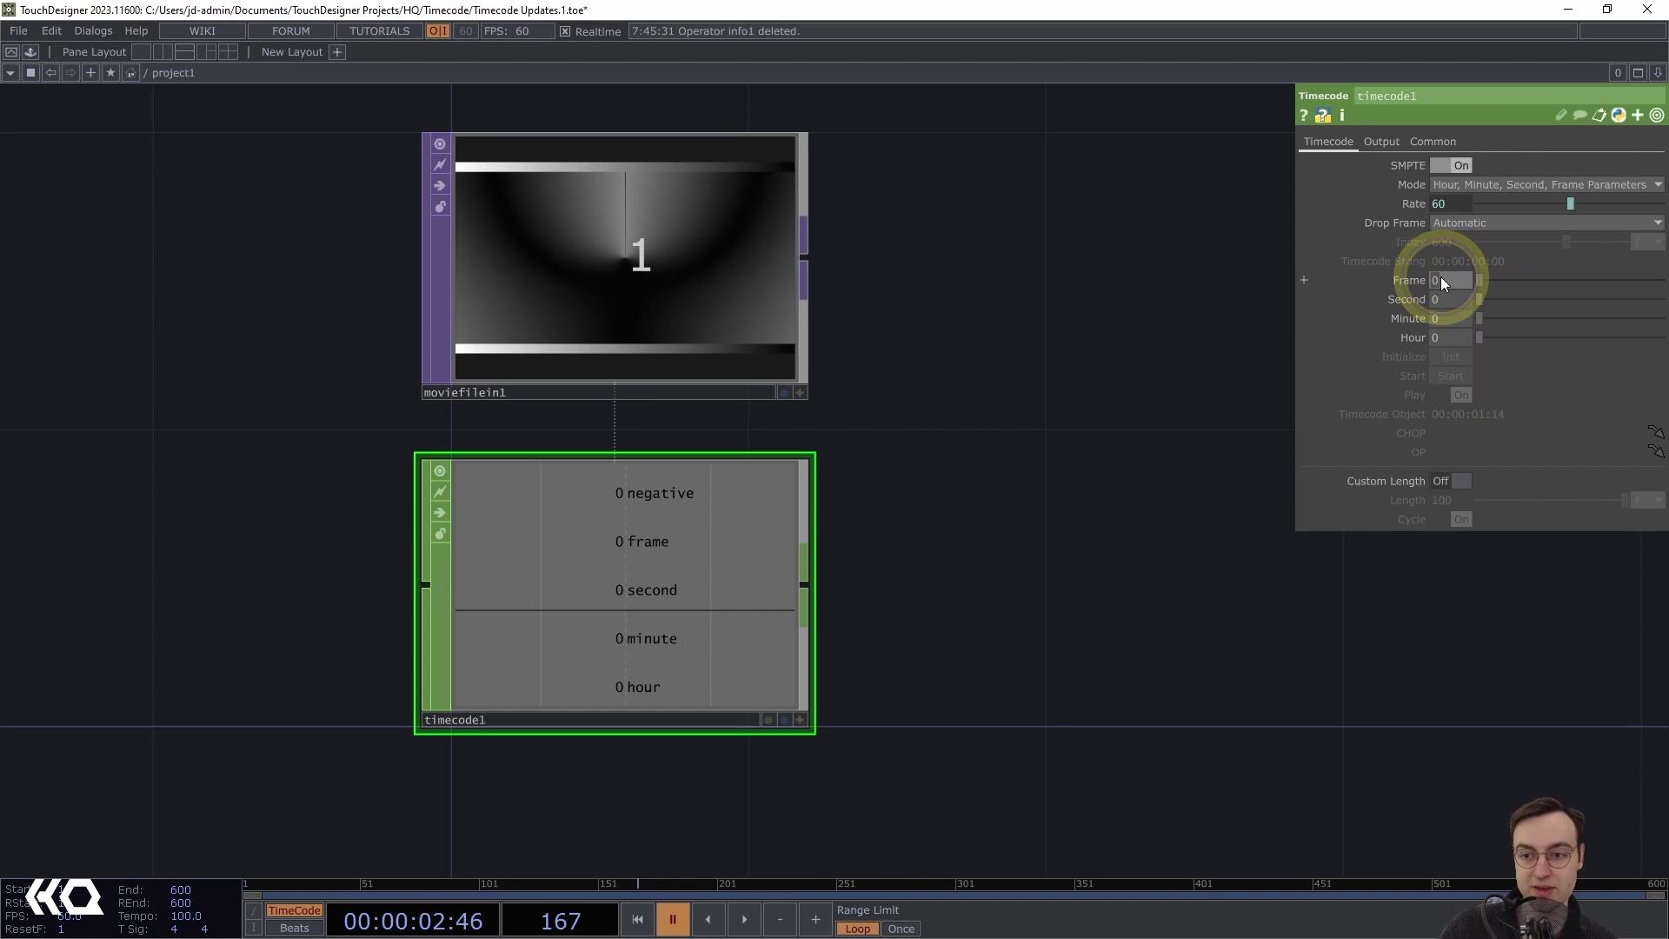
type("600")
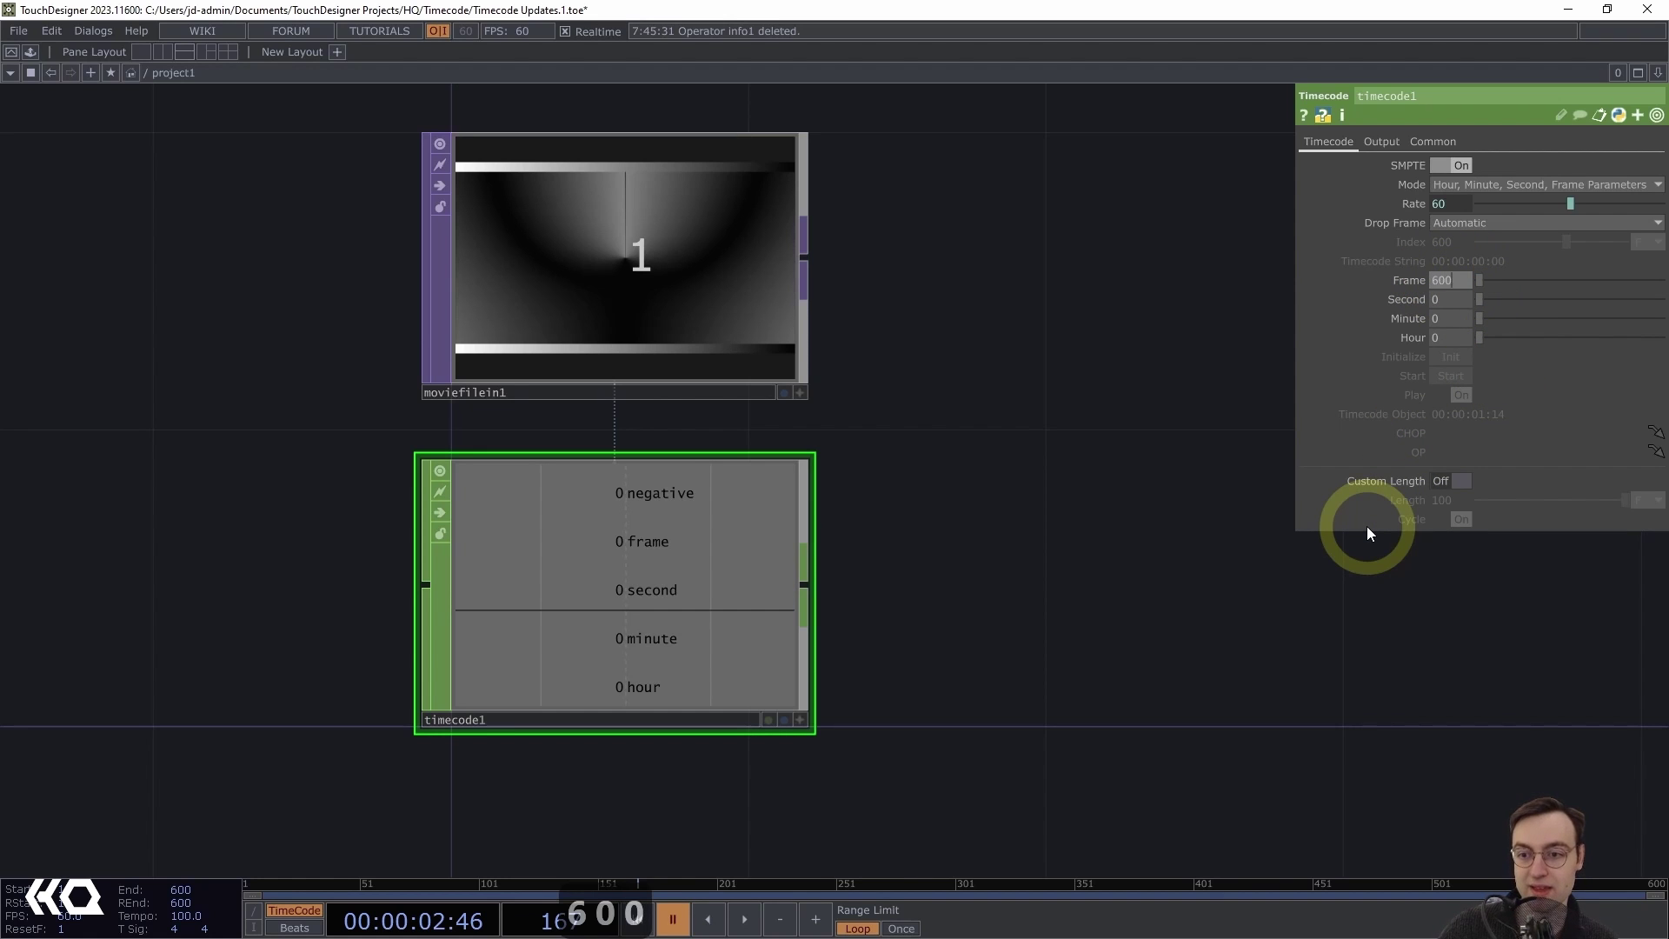
key("Return")
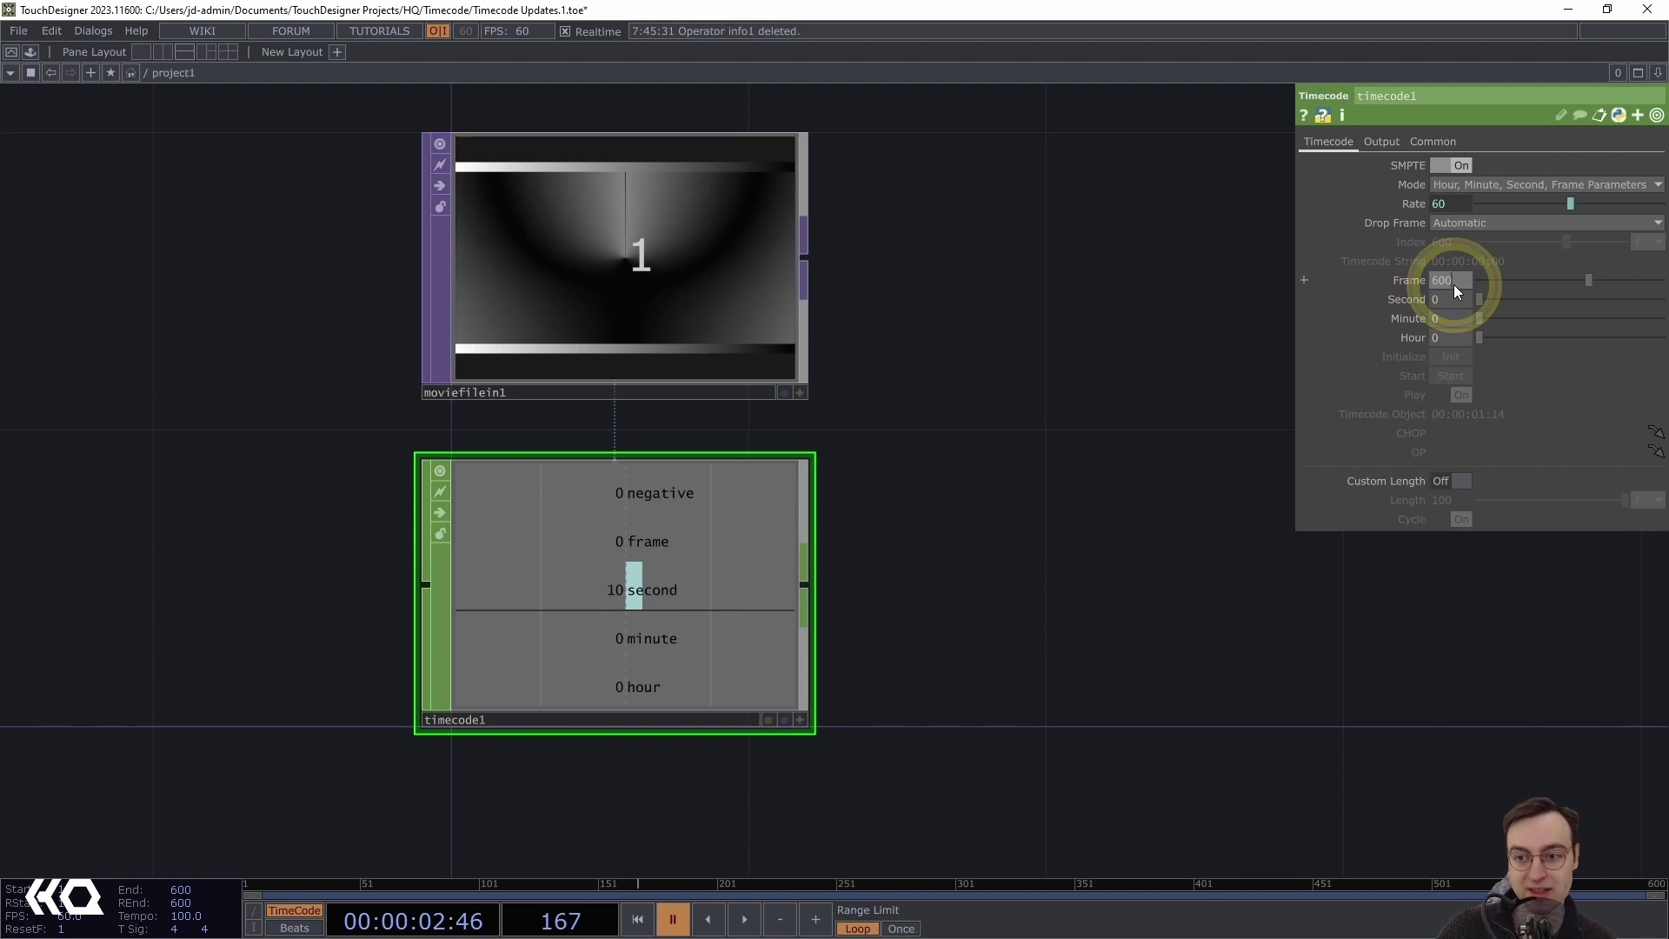
type("0")
key("Return")
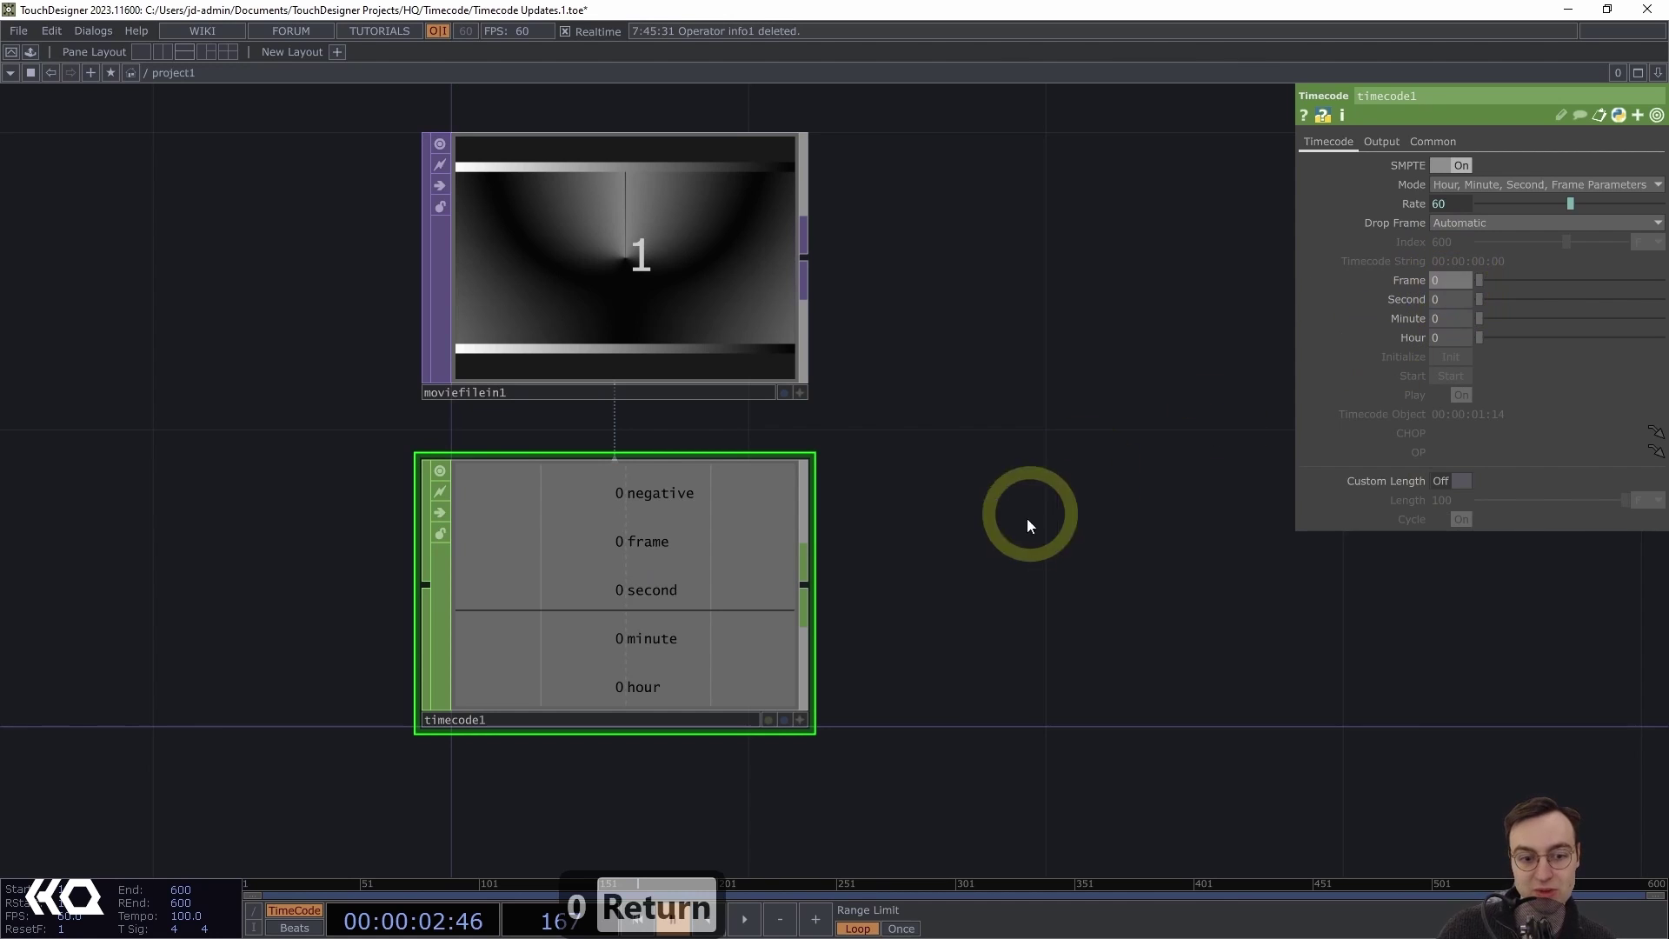
Try a Second value of 15.5 on timecode1 and reset it to 0
left_click_drag(1485, 300, 1532, 299)
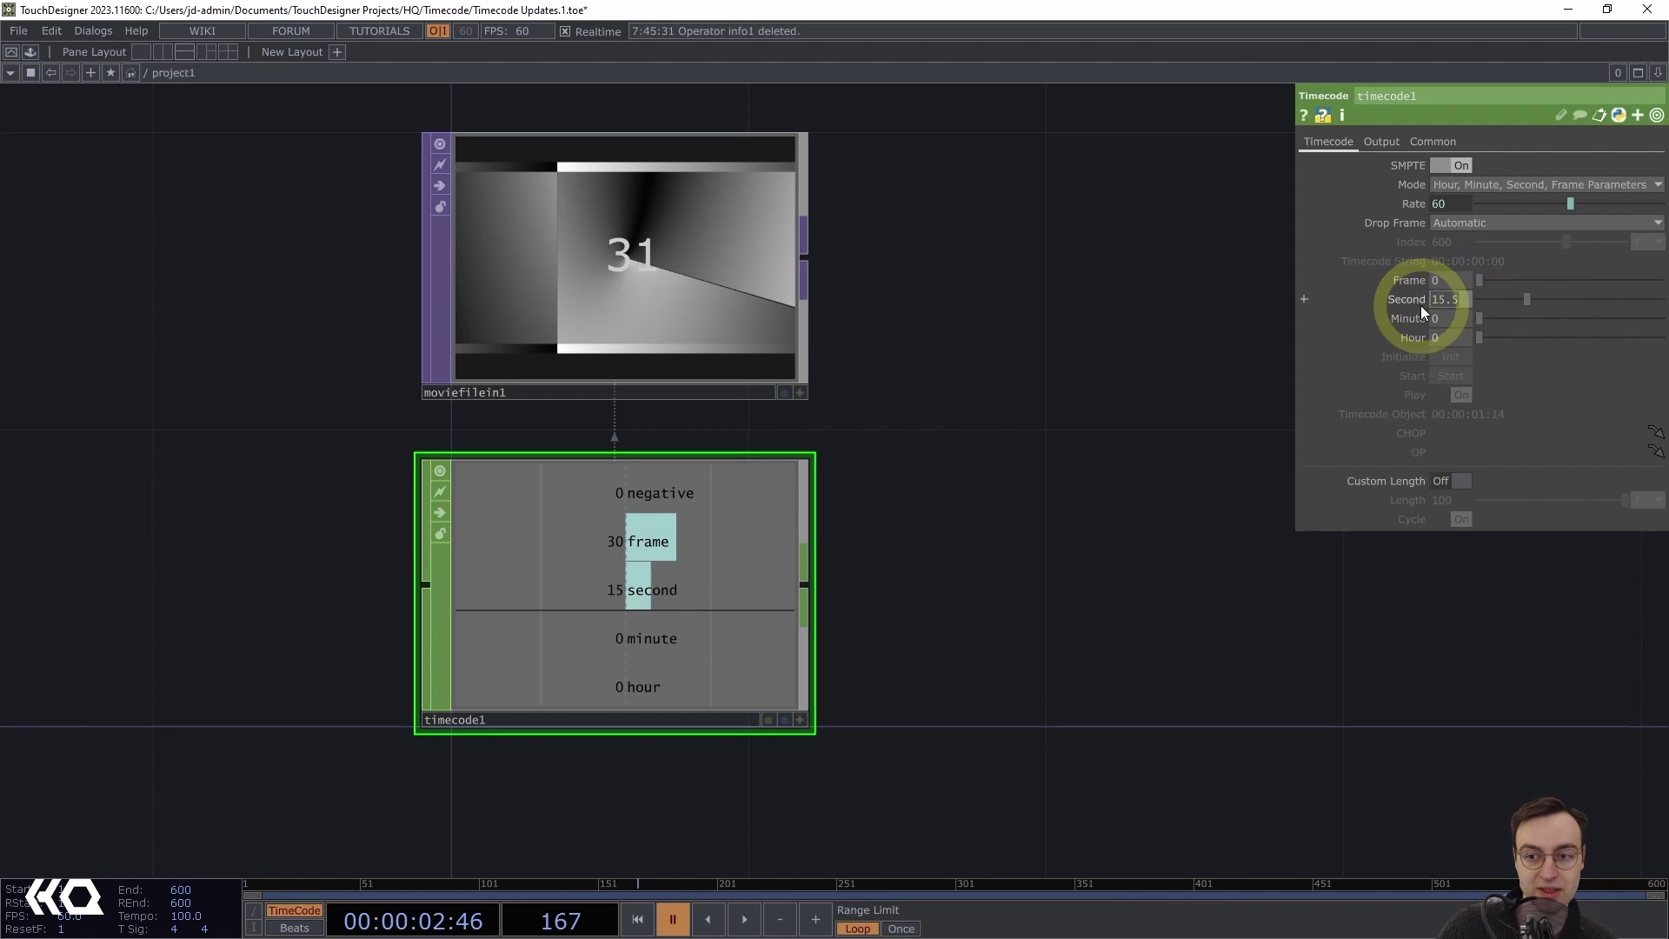
key("BackSpace")
type("0")
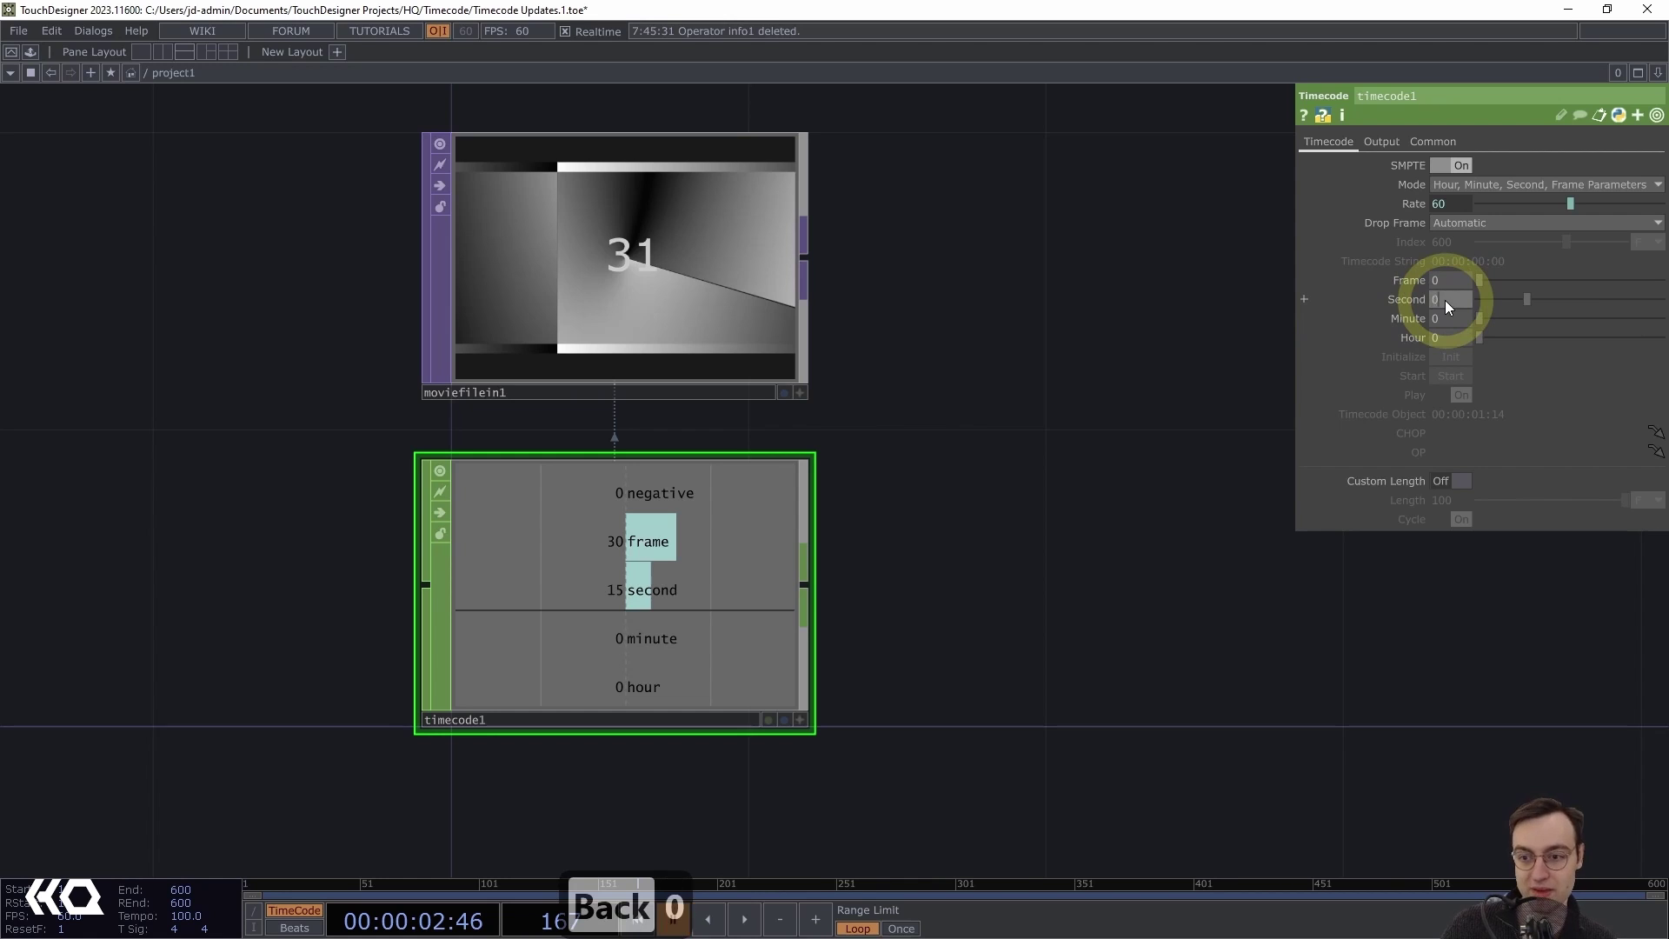
key("Return")
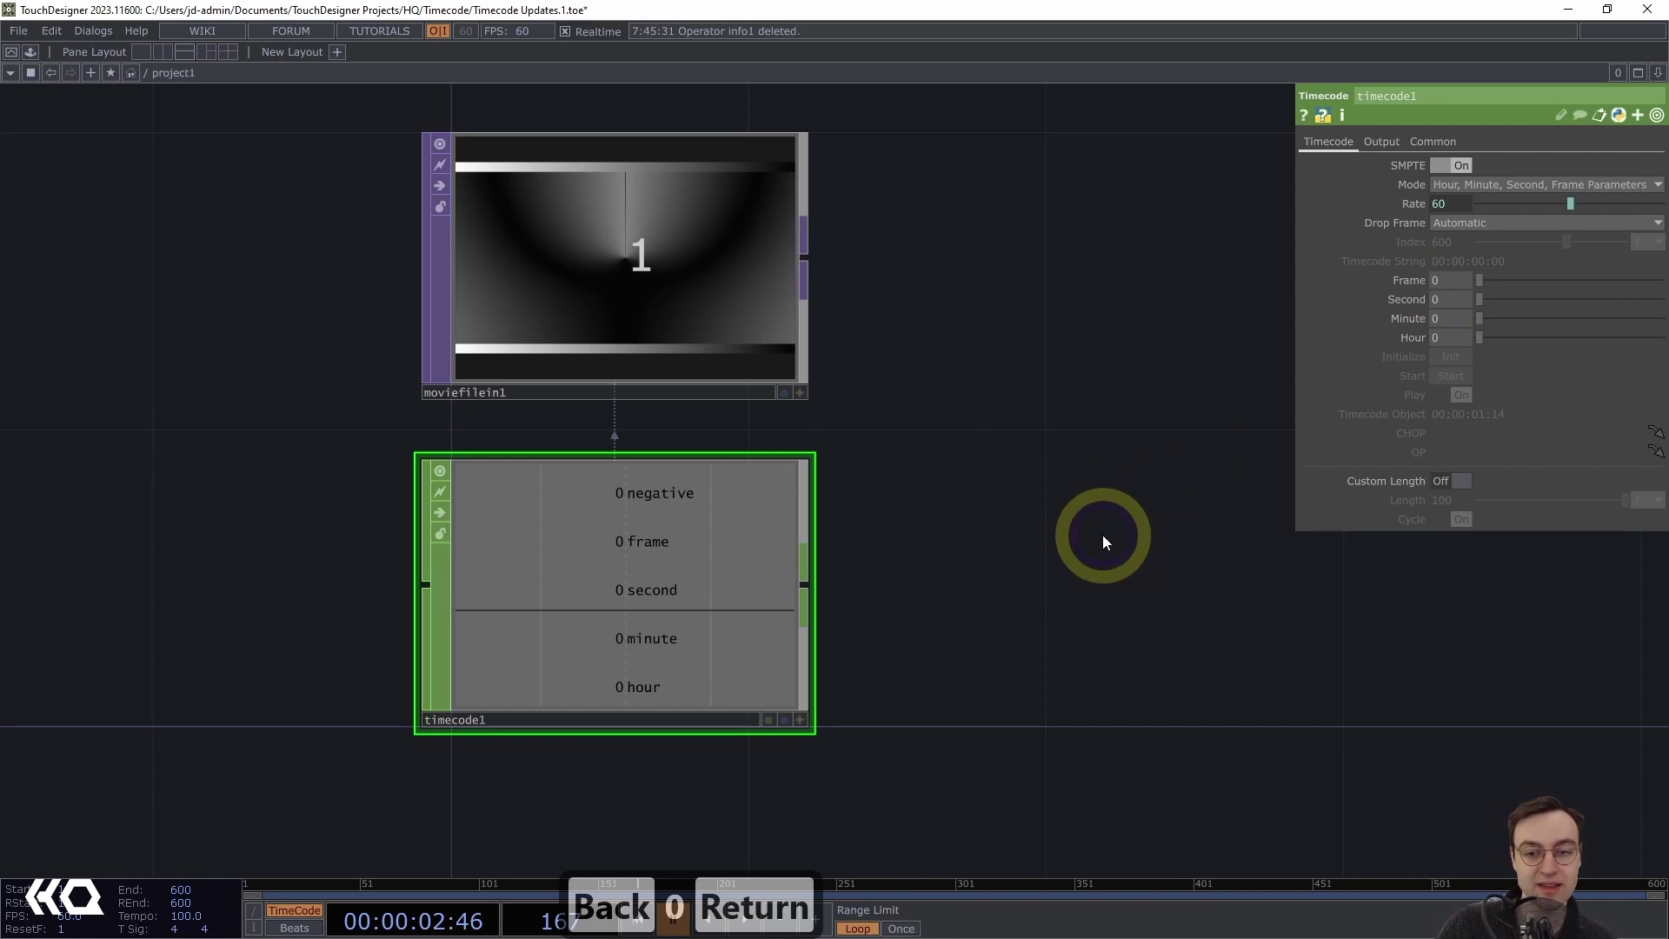
Switch timecode1 to CHOP Channels mode and delete the beat1 operator
left_click_drag(956, 647, 953, 635)
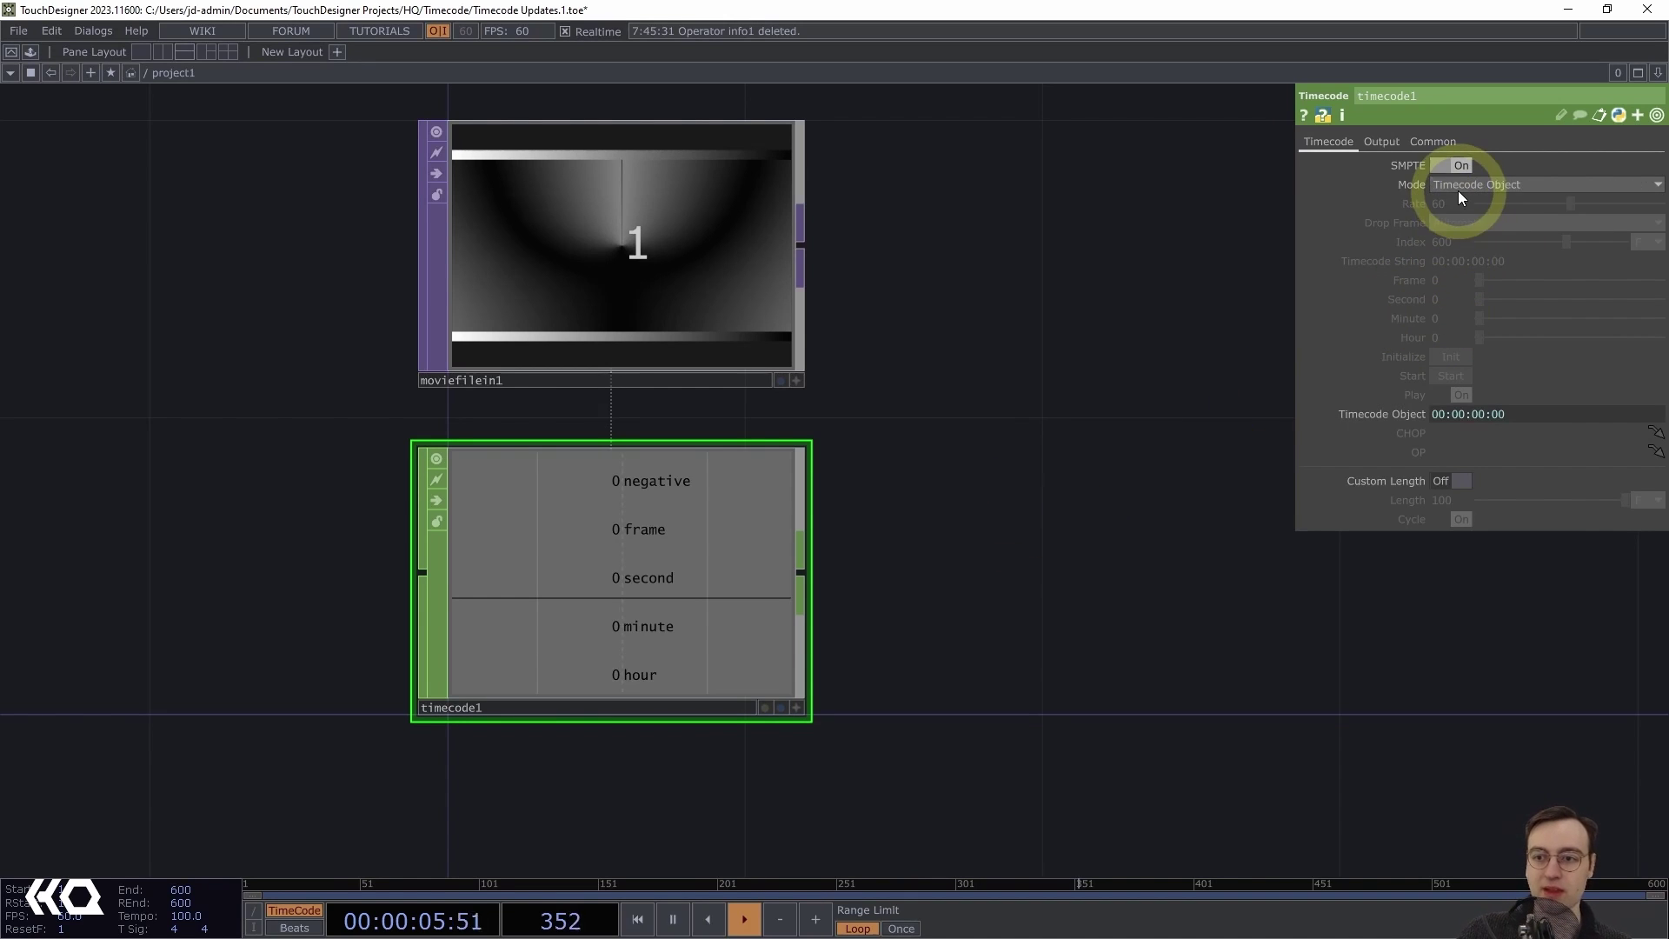
left_click(1459, 187)
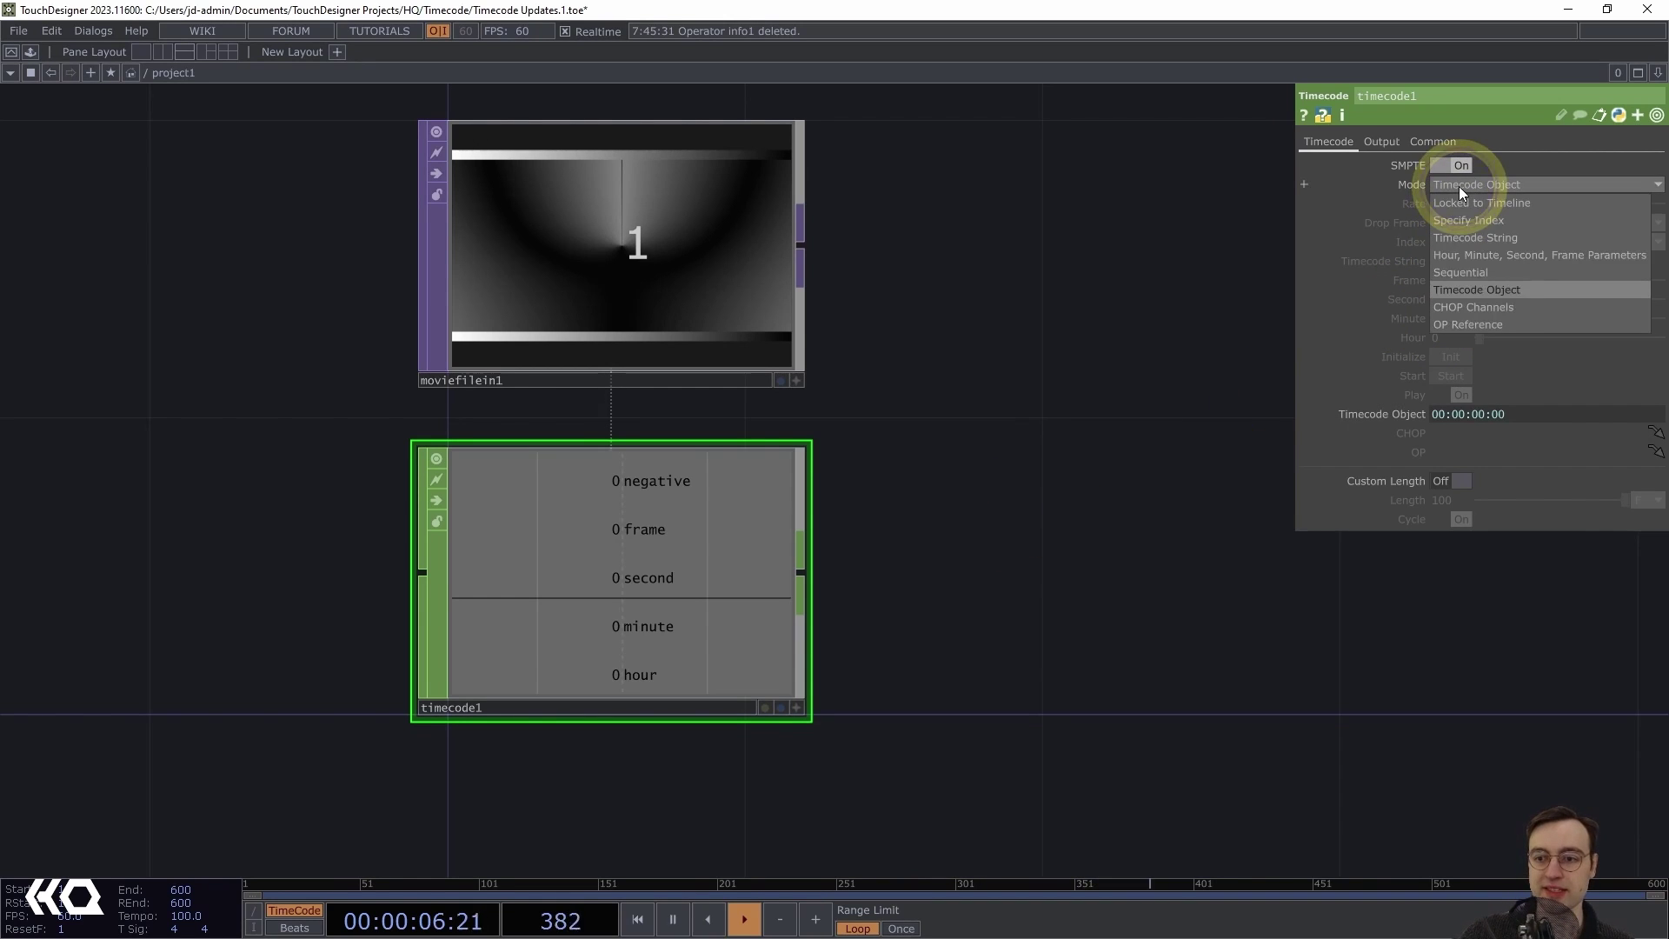
left_click(1448, 308)
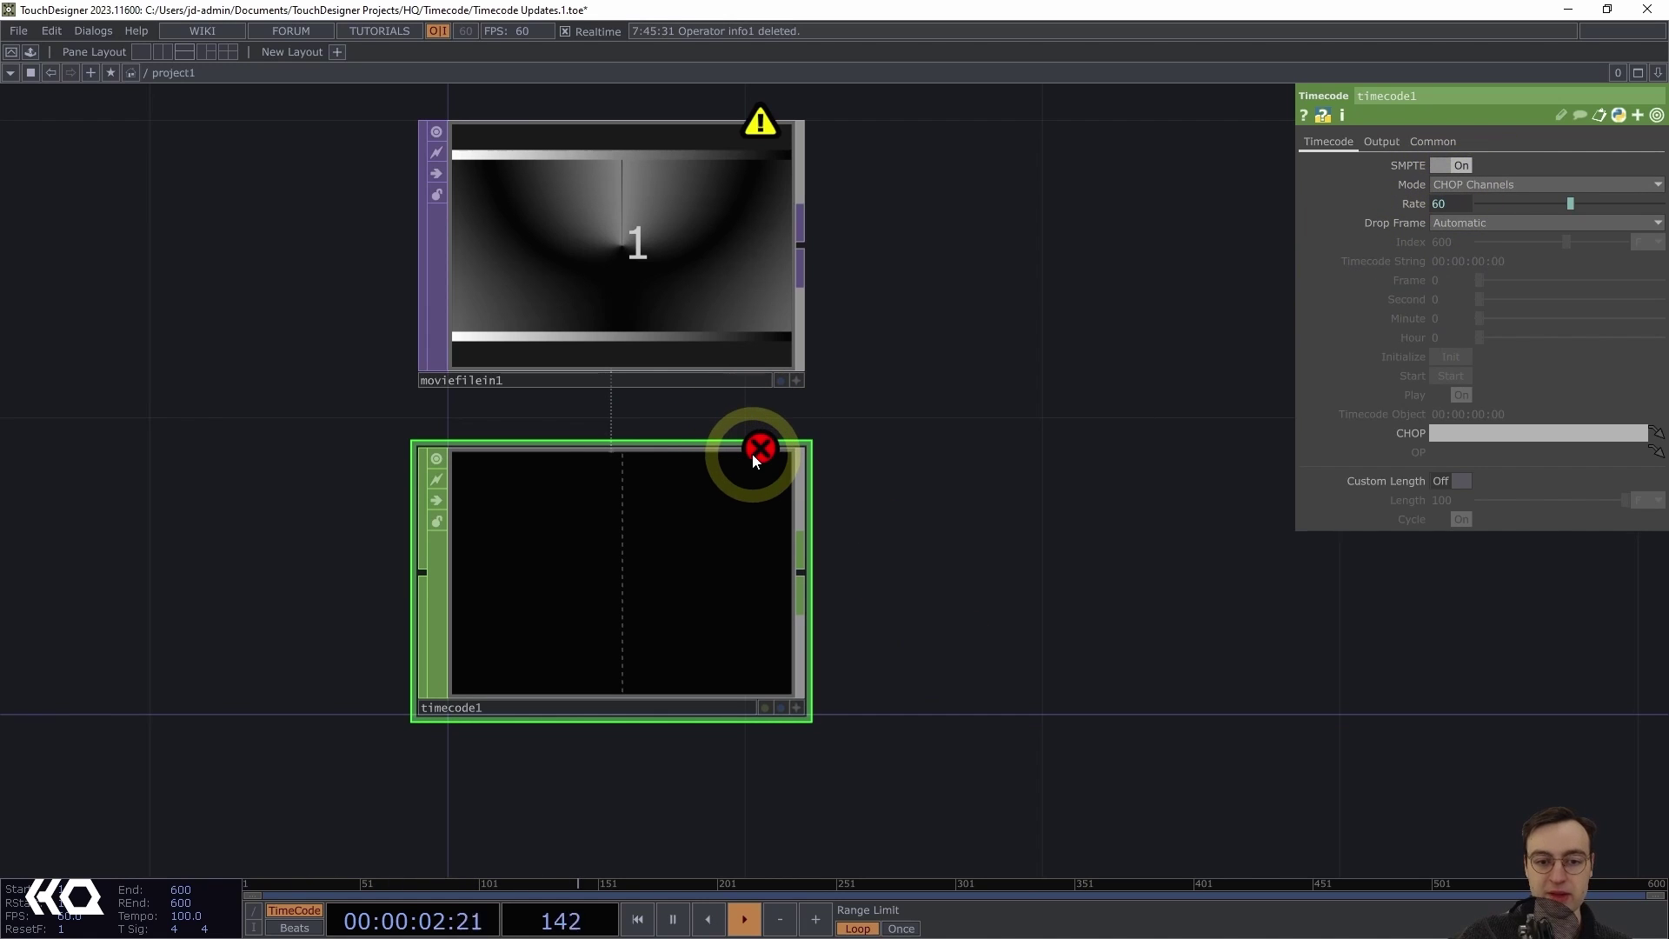
mouse_move(753, 454)
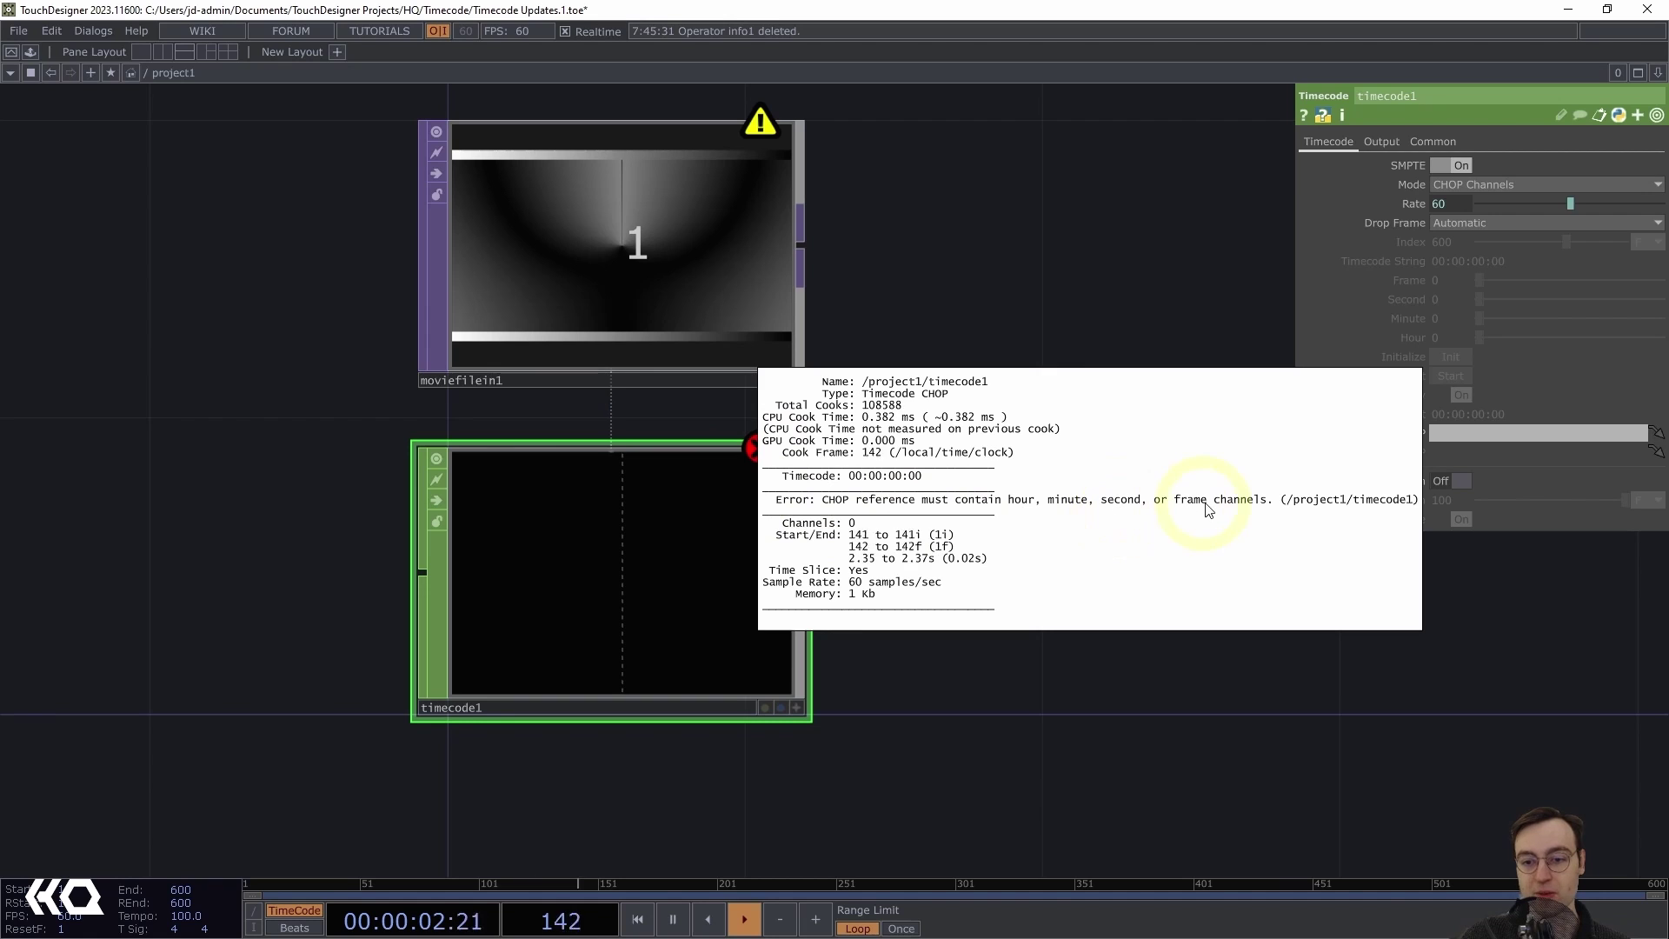
key("BackSpace")
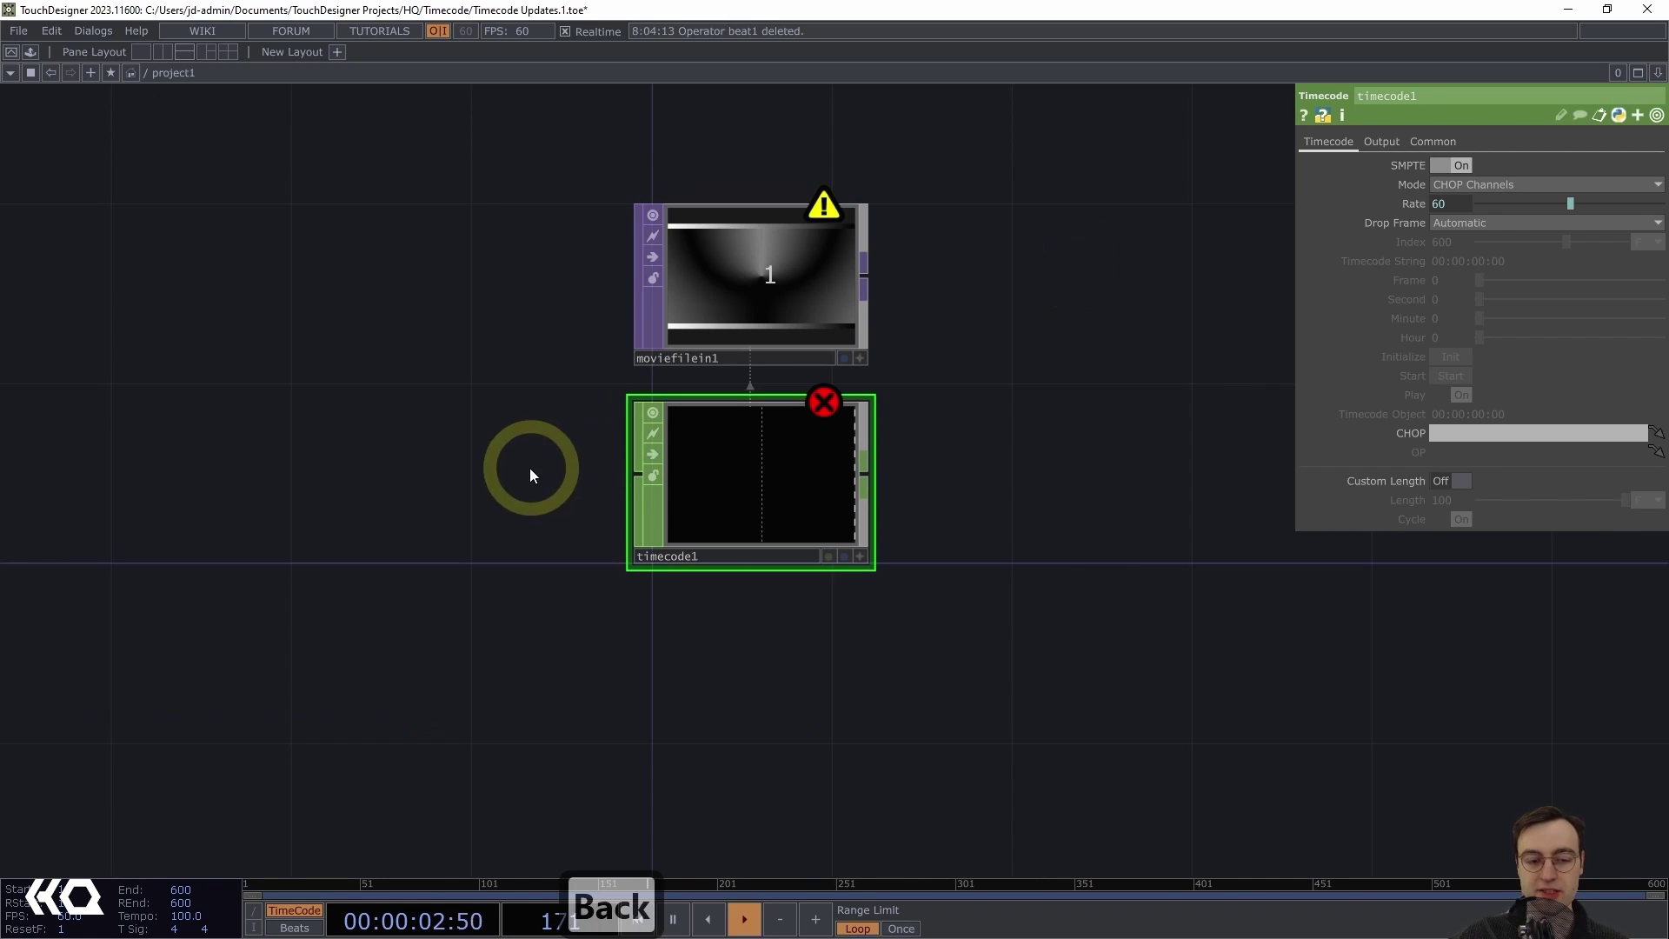
Add a Constant CHOP beside timecode1 and assign constant1 as the CHOP reference of timecode1
double_click(528, 468)
type("constant")
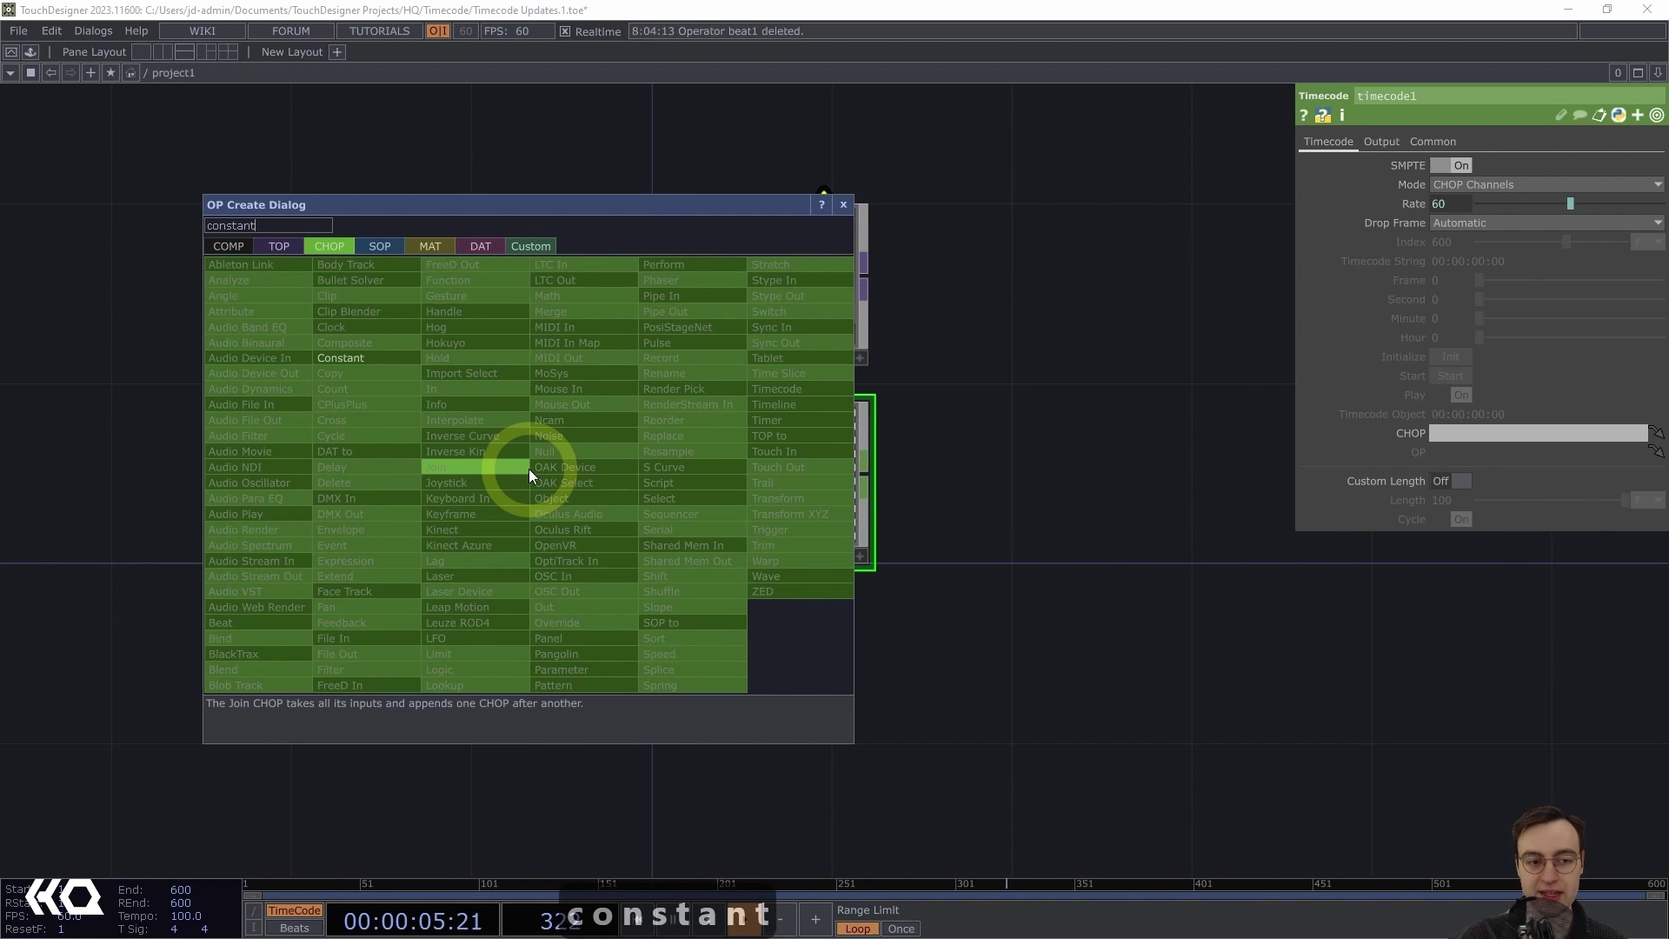
key("Return")
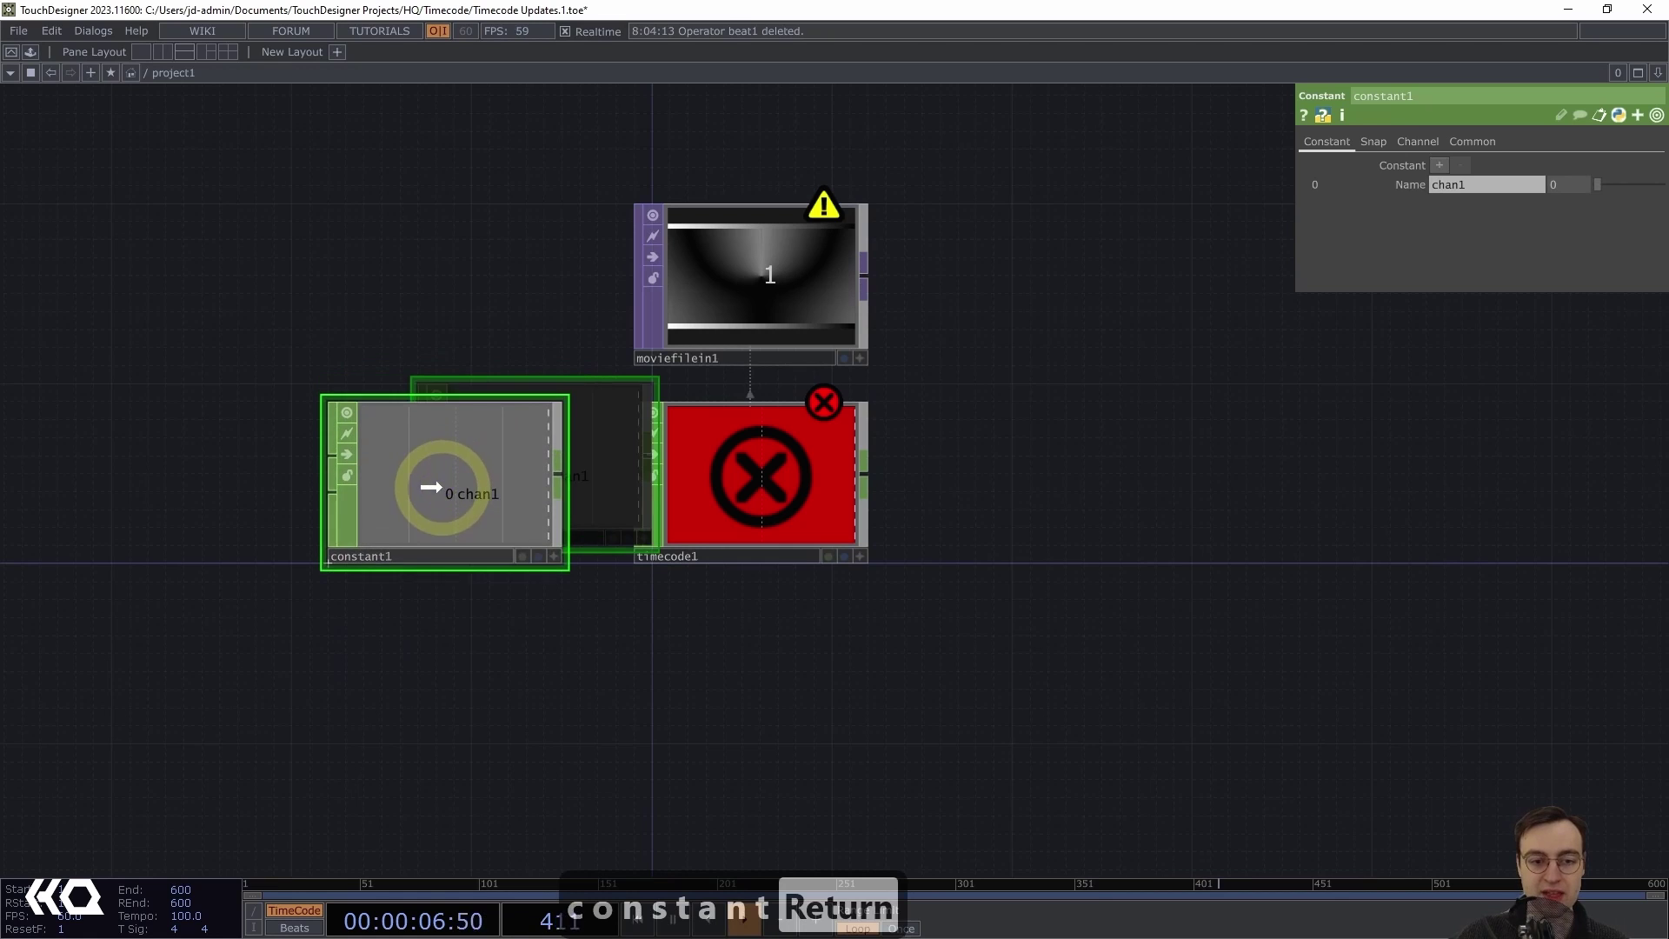
left_click(442, 482)
left_click(746, 454)
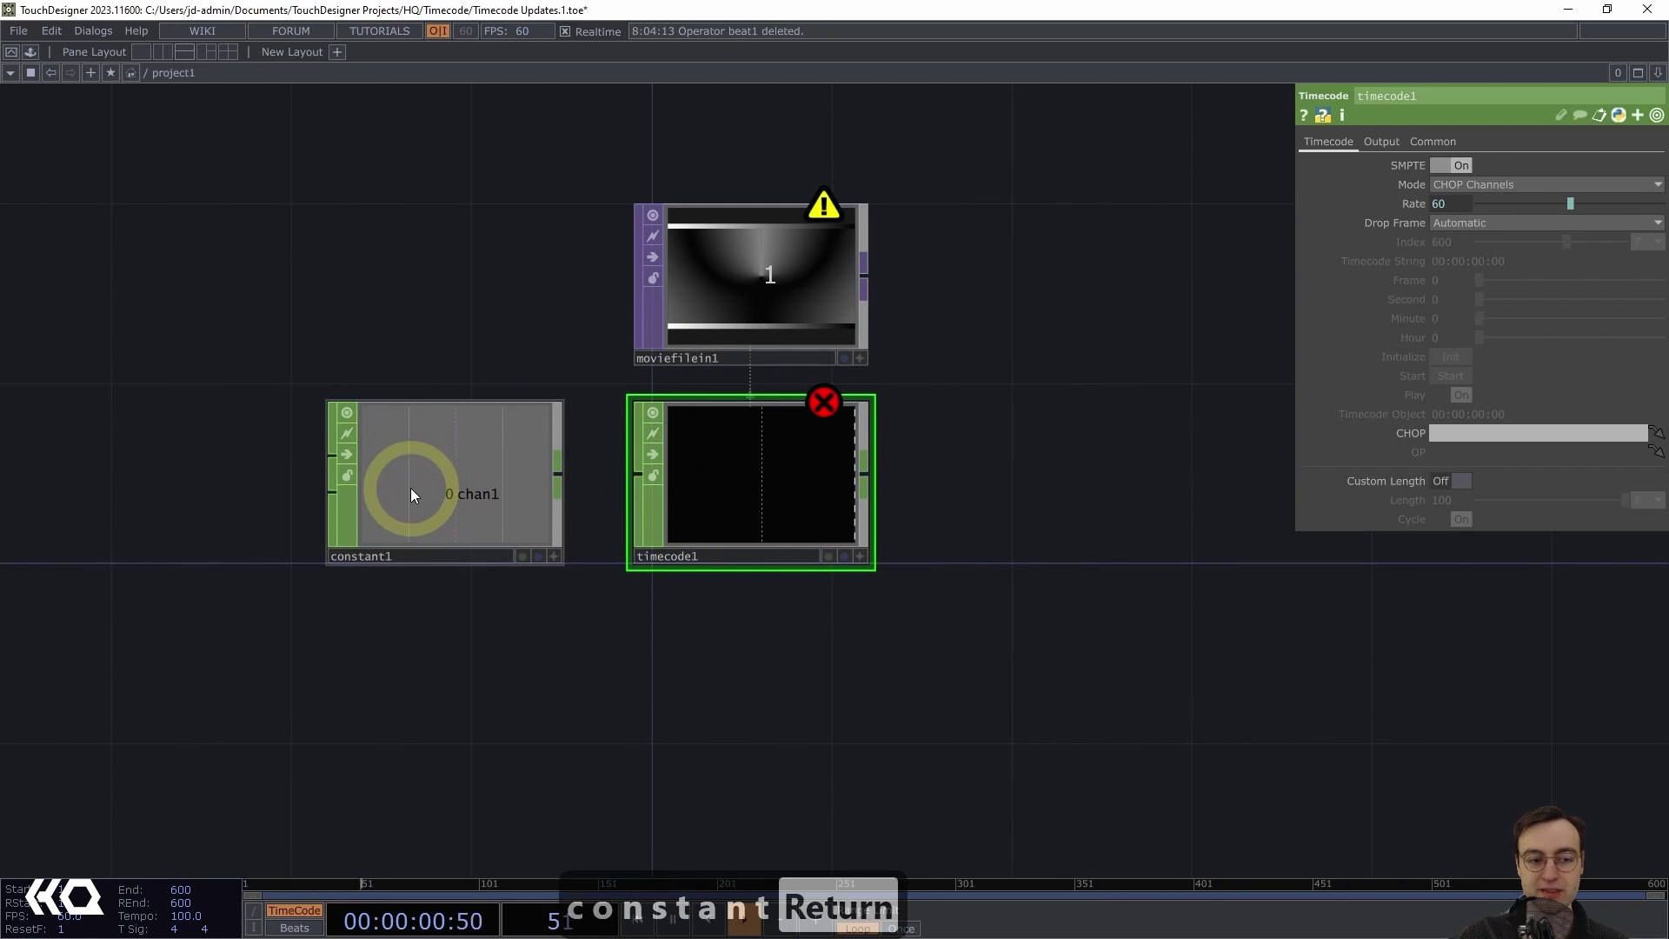
left_click_drag(410, 487, 1448, 433)
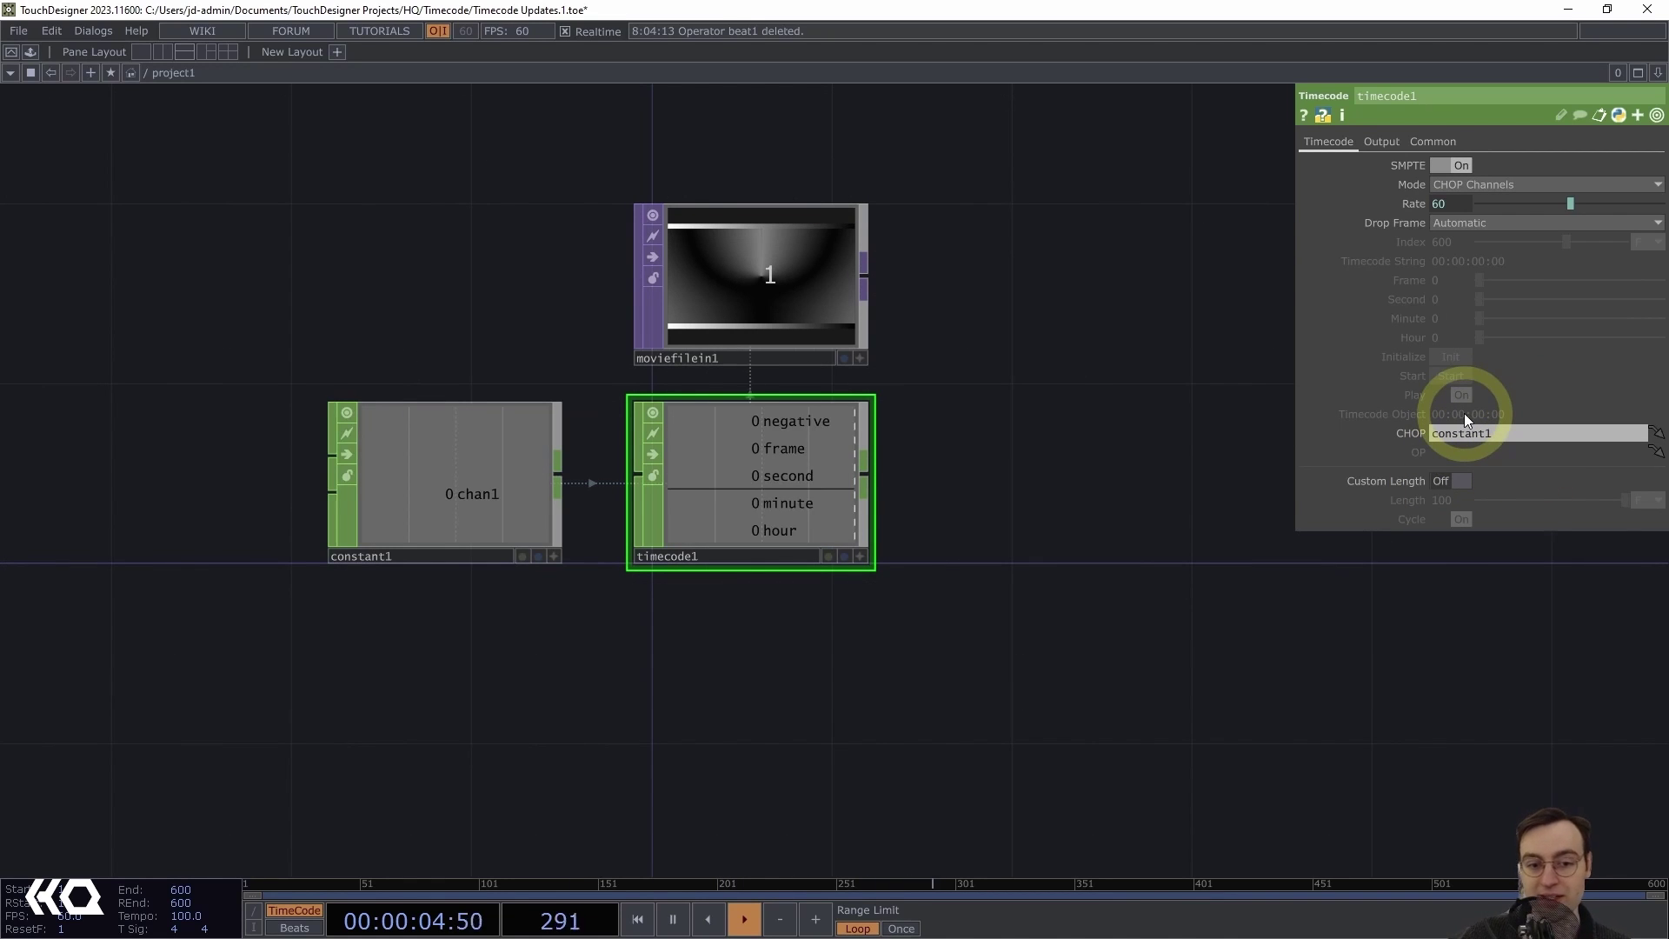
Rename the chan1 channel of constant1 to second and set its value to 1
scroll(666, 632, "up", 5)
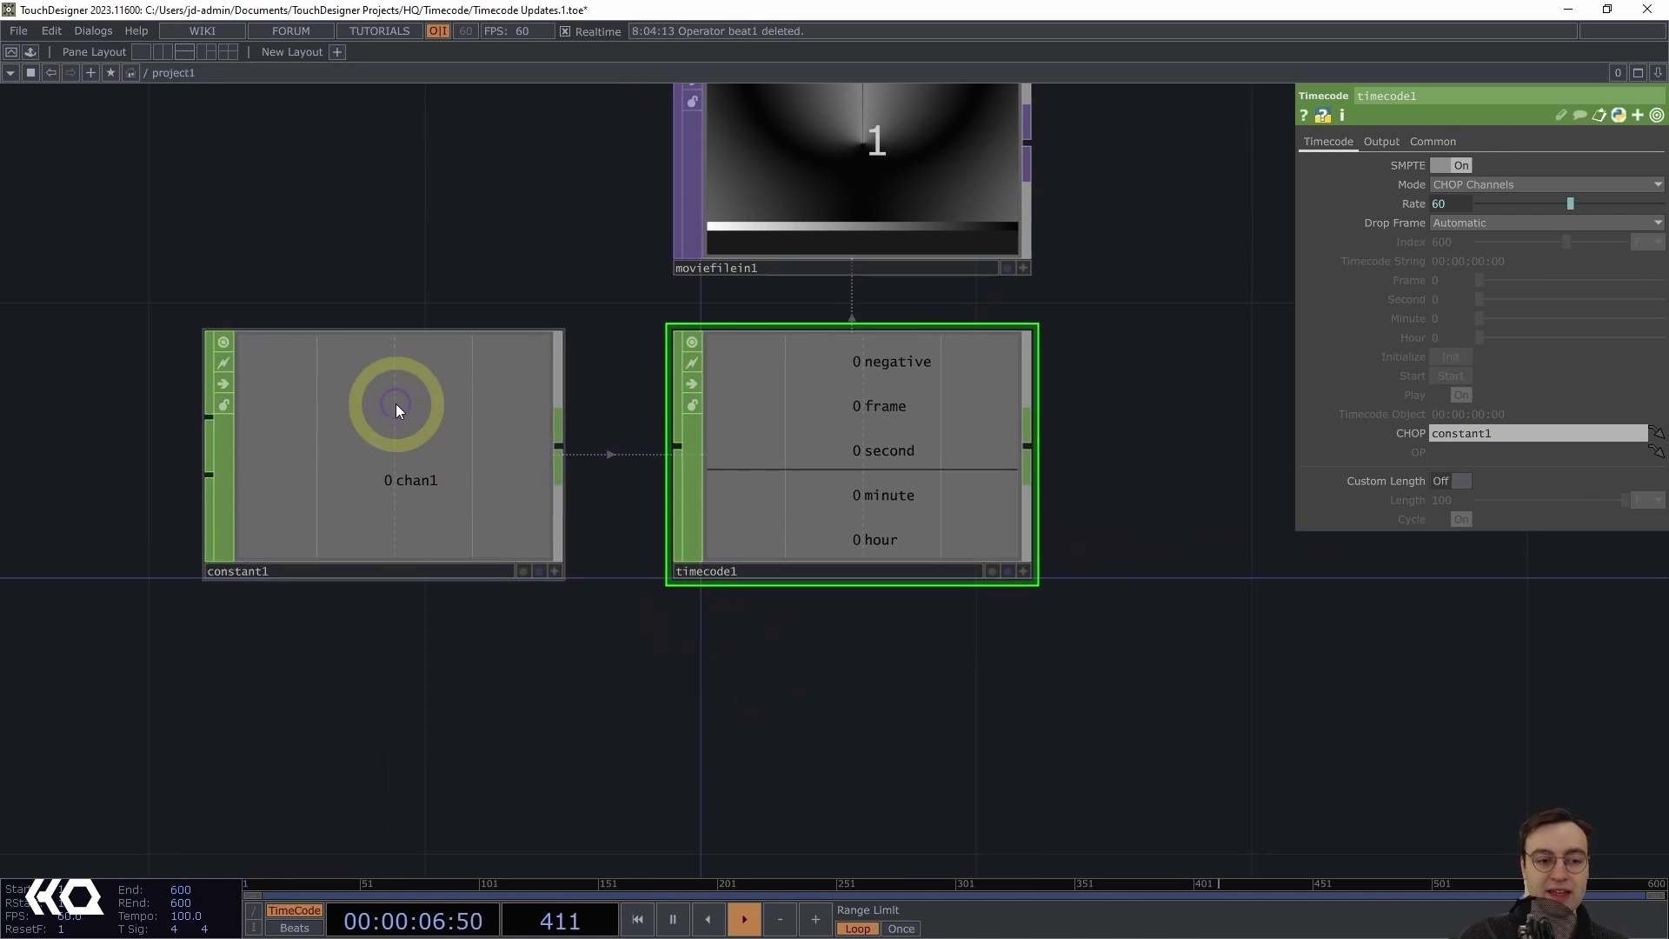
left_click(453, 450)
double_click(1486, 188)
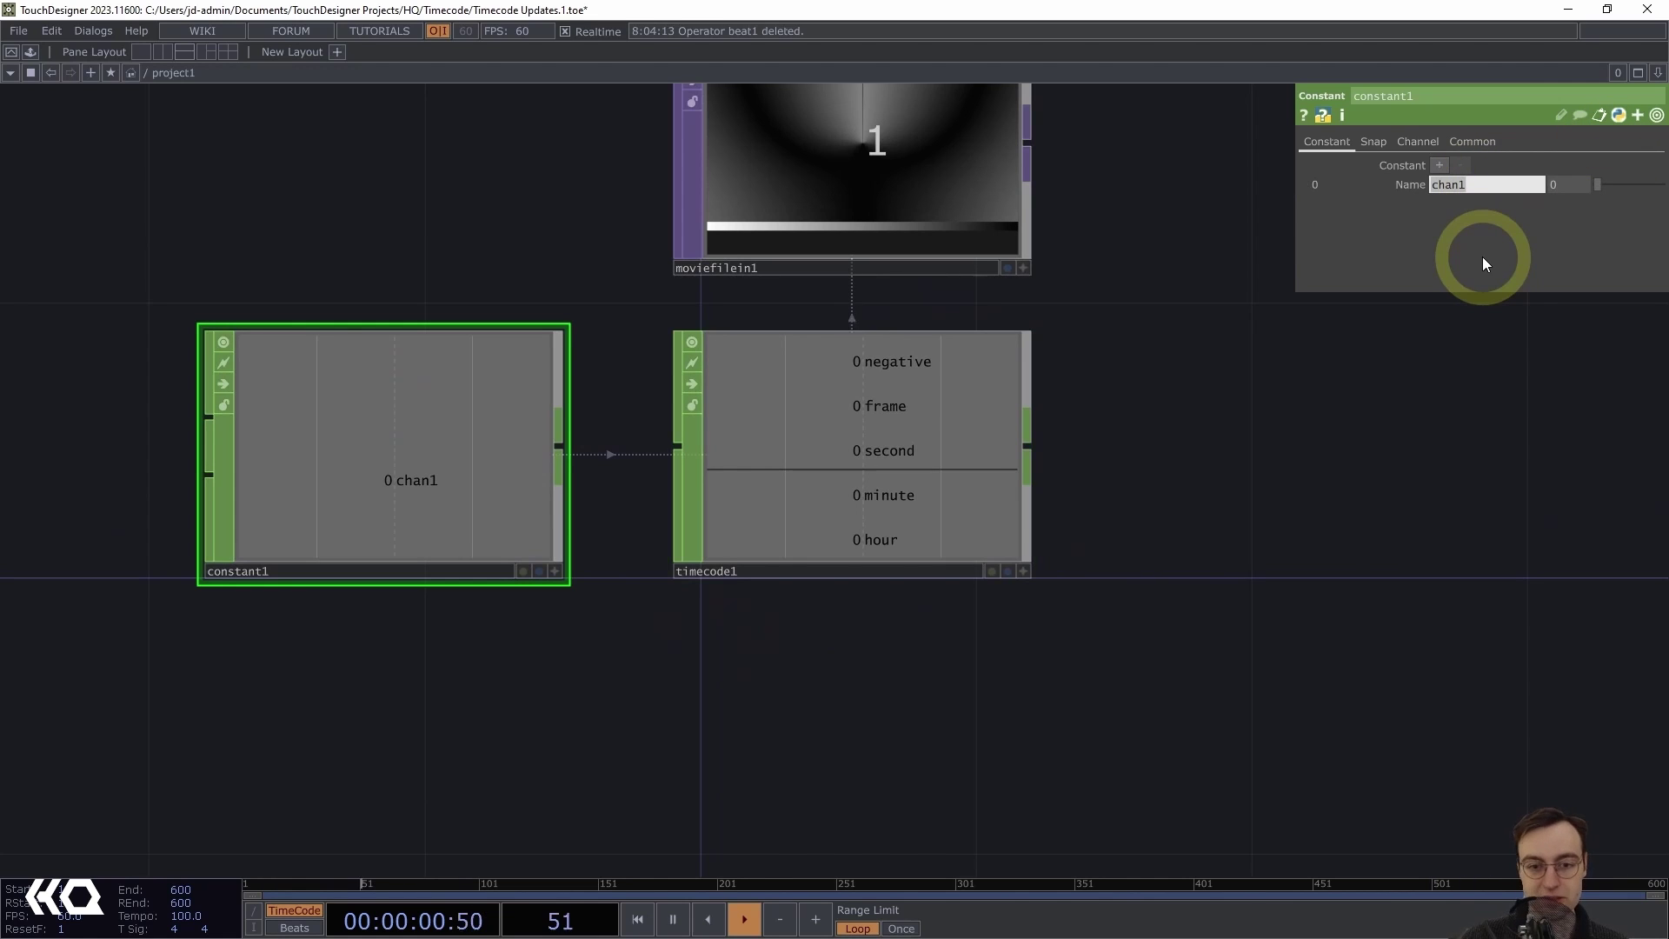
key("BackSpace")
type("second")
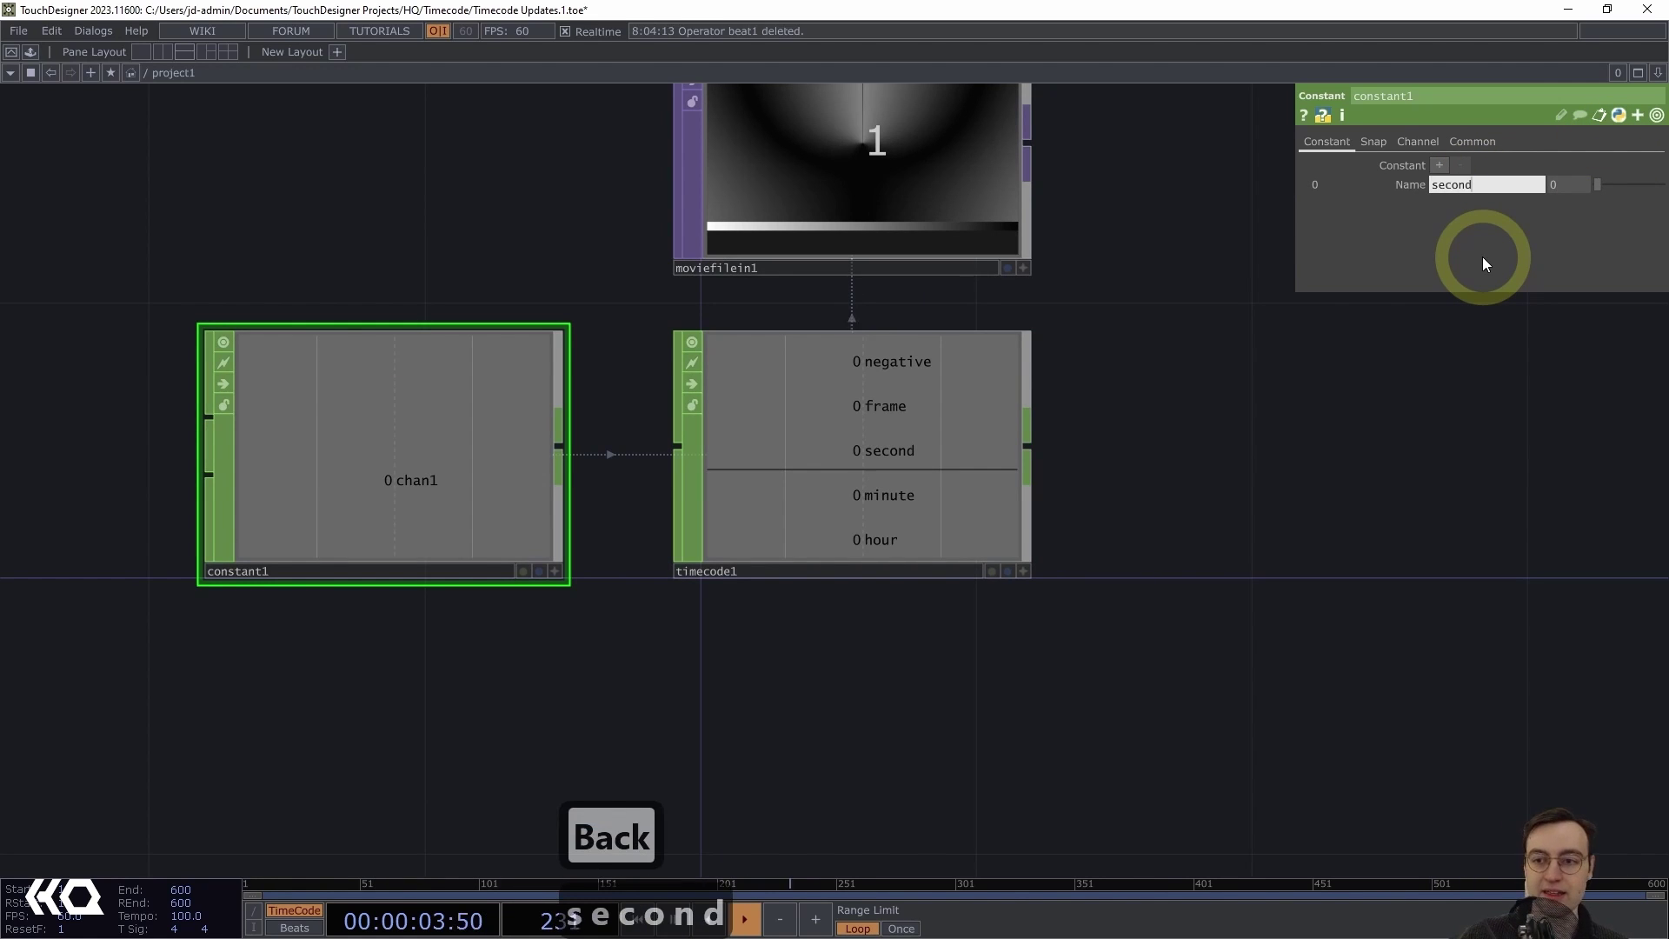
key("Return")
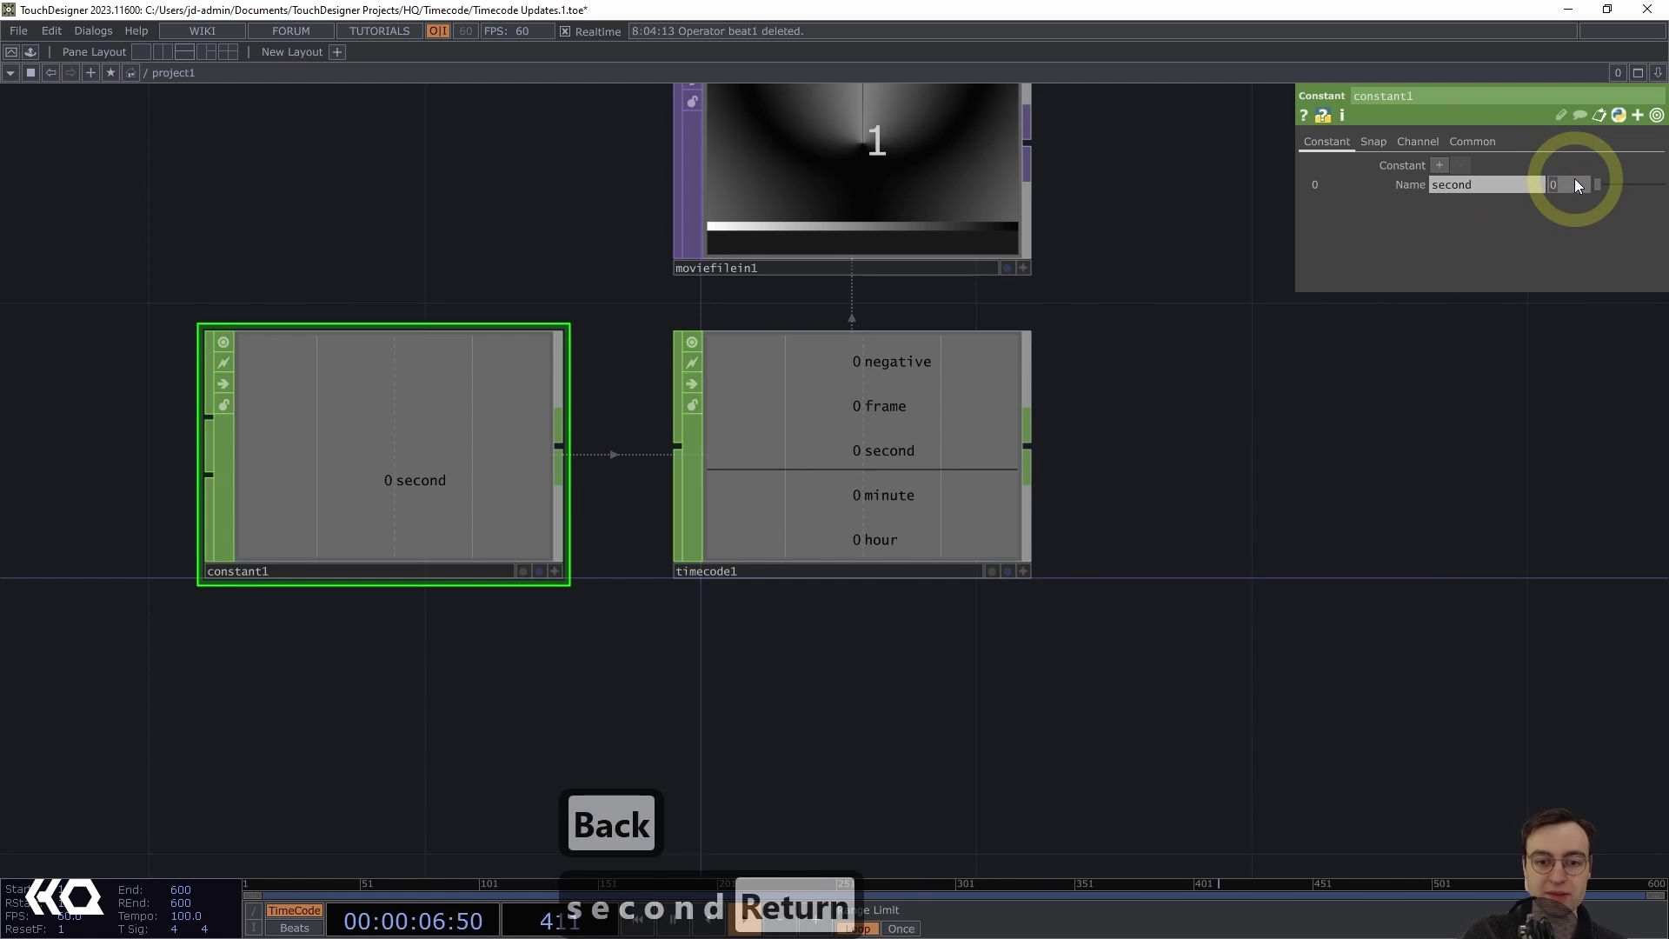
type("1")
key("Return")
left_click_drag(968, 666, 948, 683)
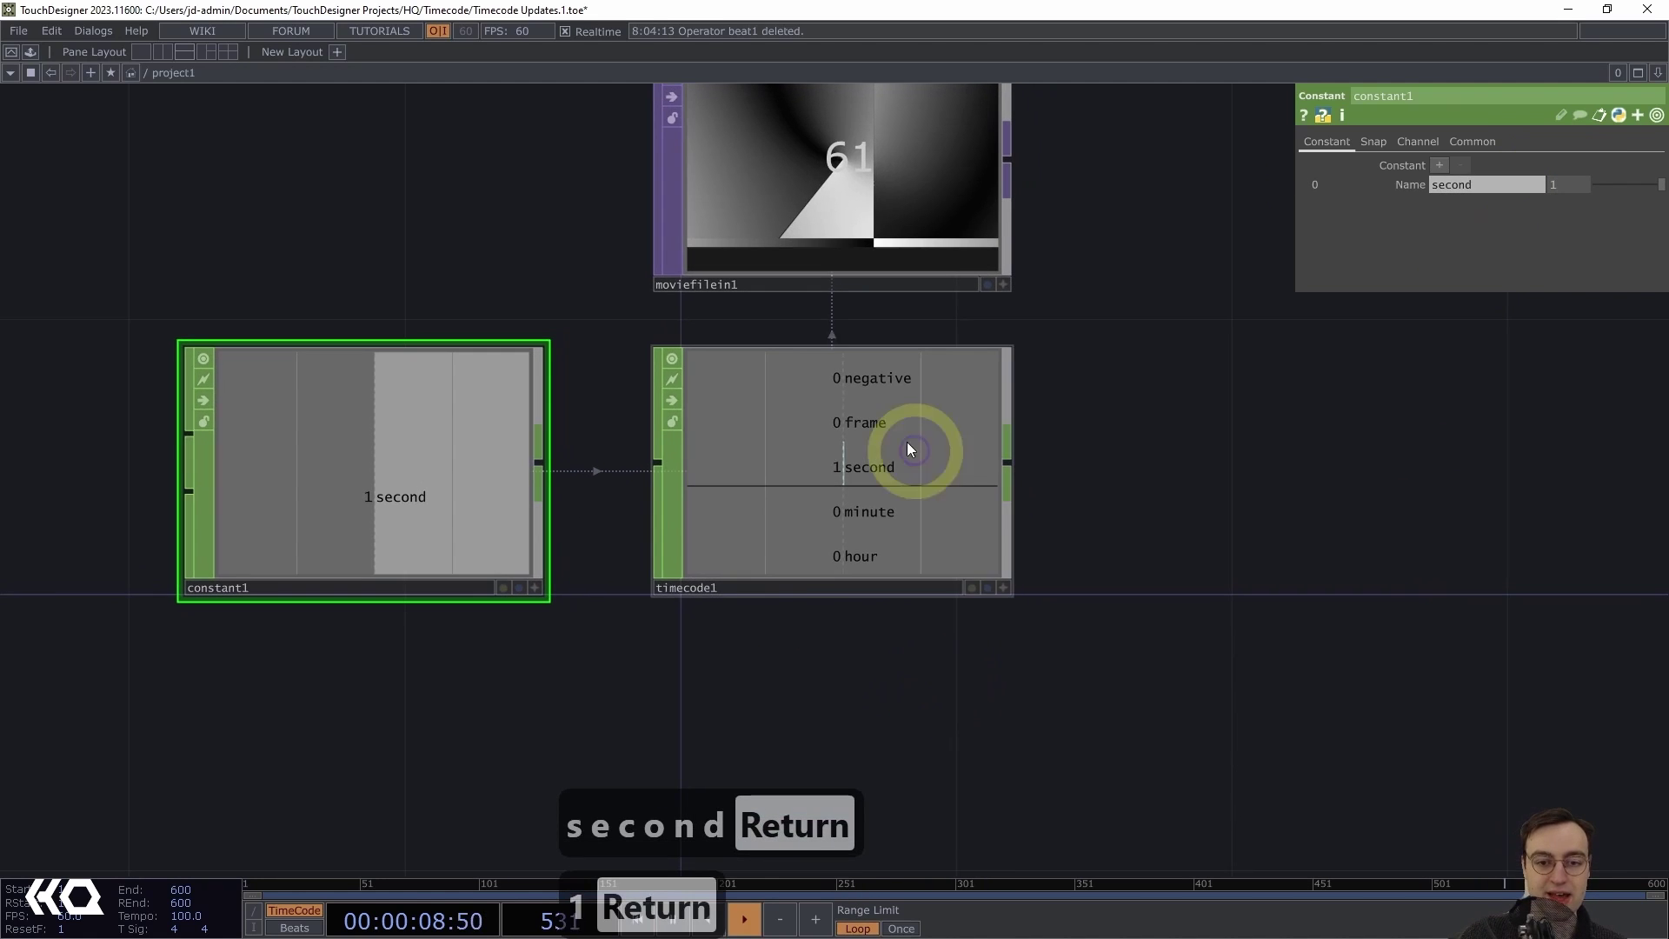
Raise the value of constant1's second channel to 2, followed by 2.5
left_click(1480, 251)
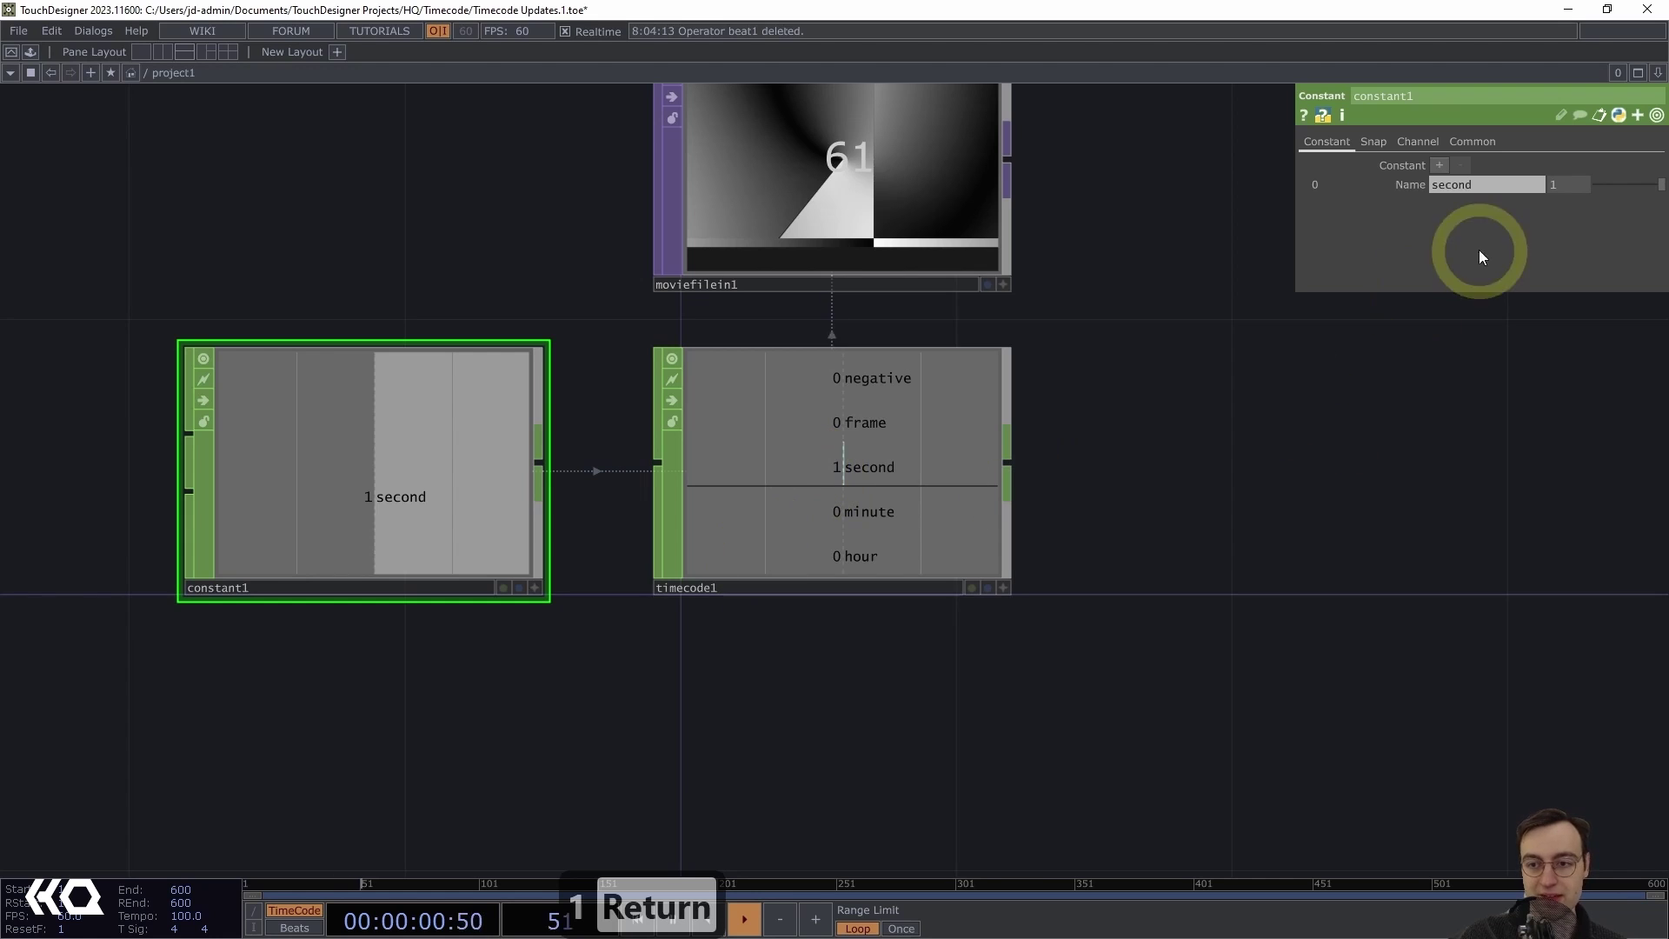
type("2")
key("Return")
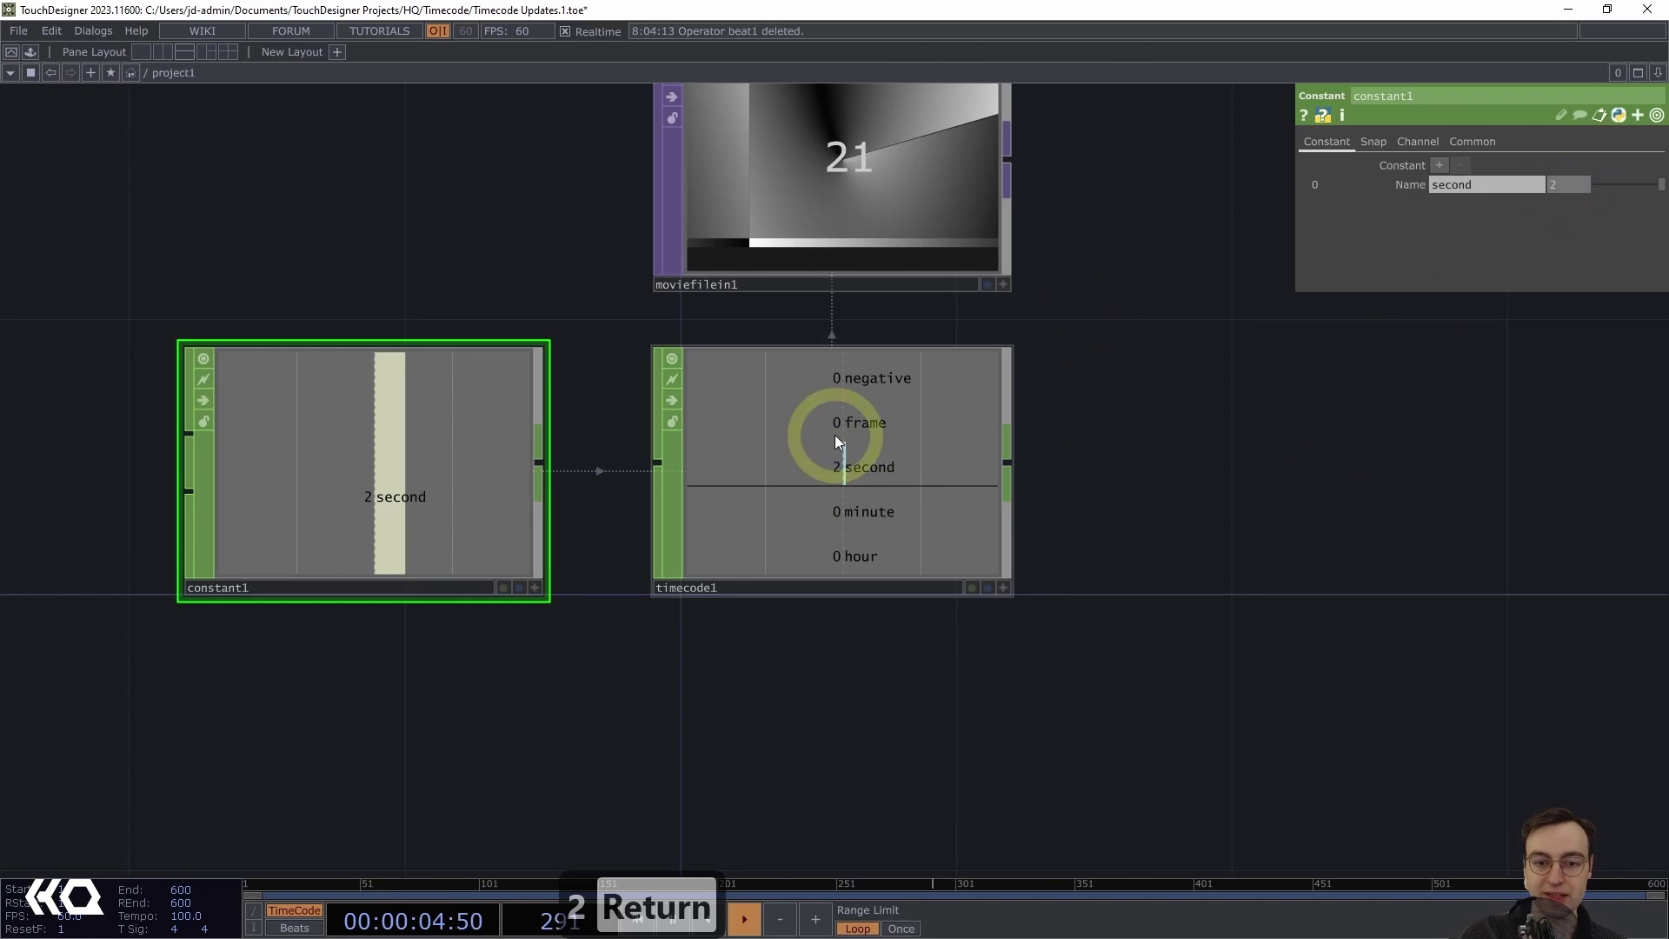
type(".5")
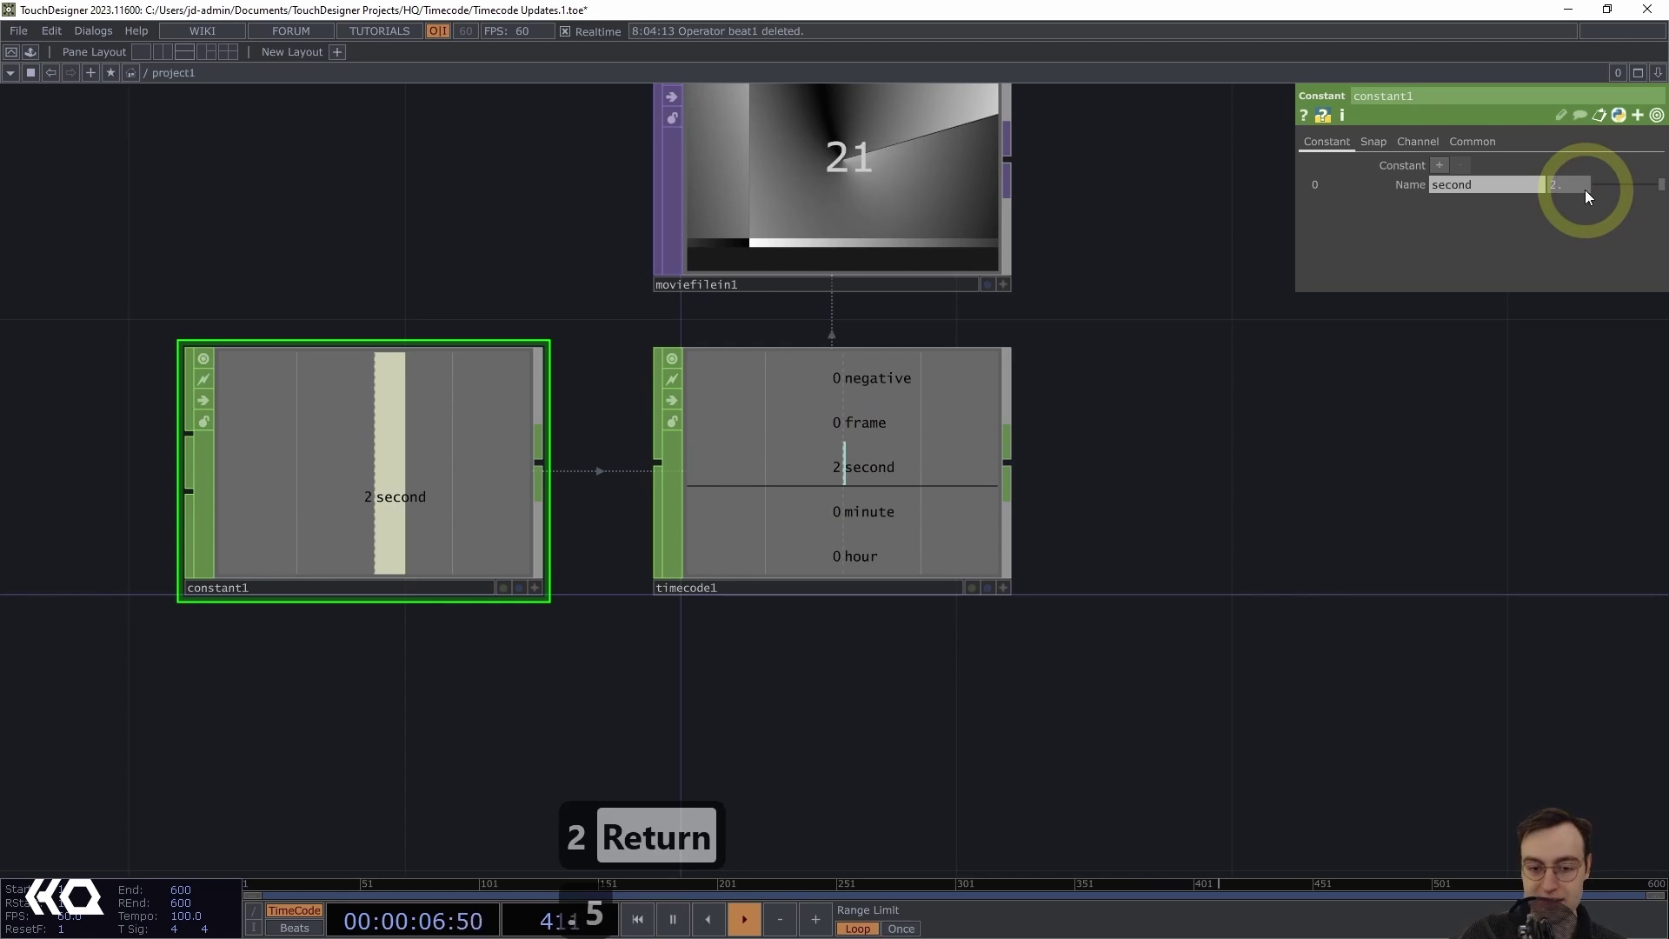
key("Return")
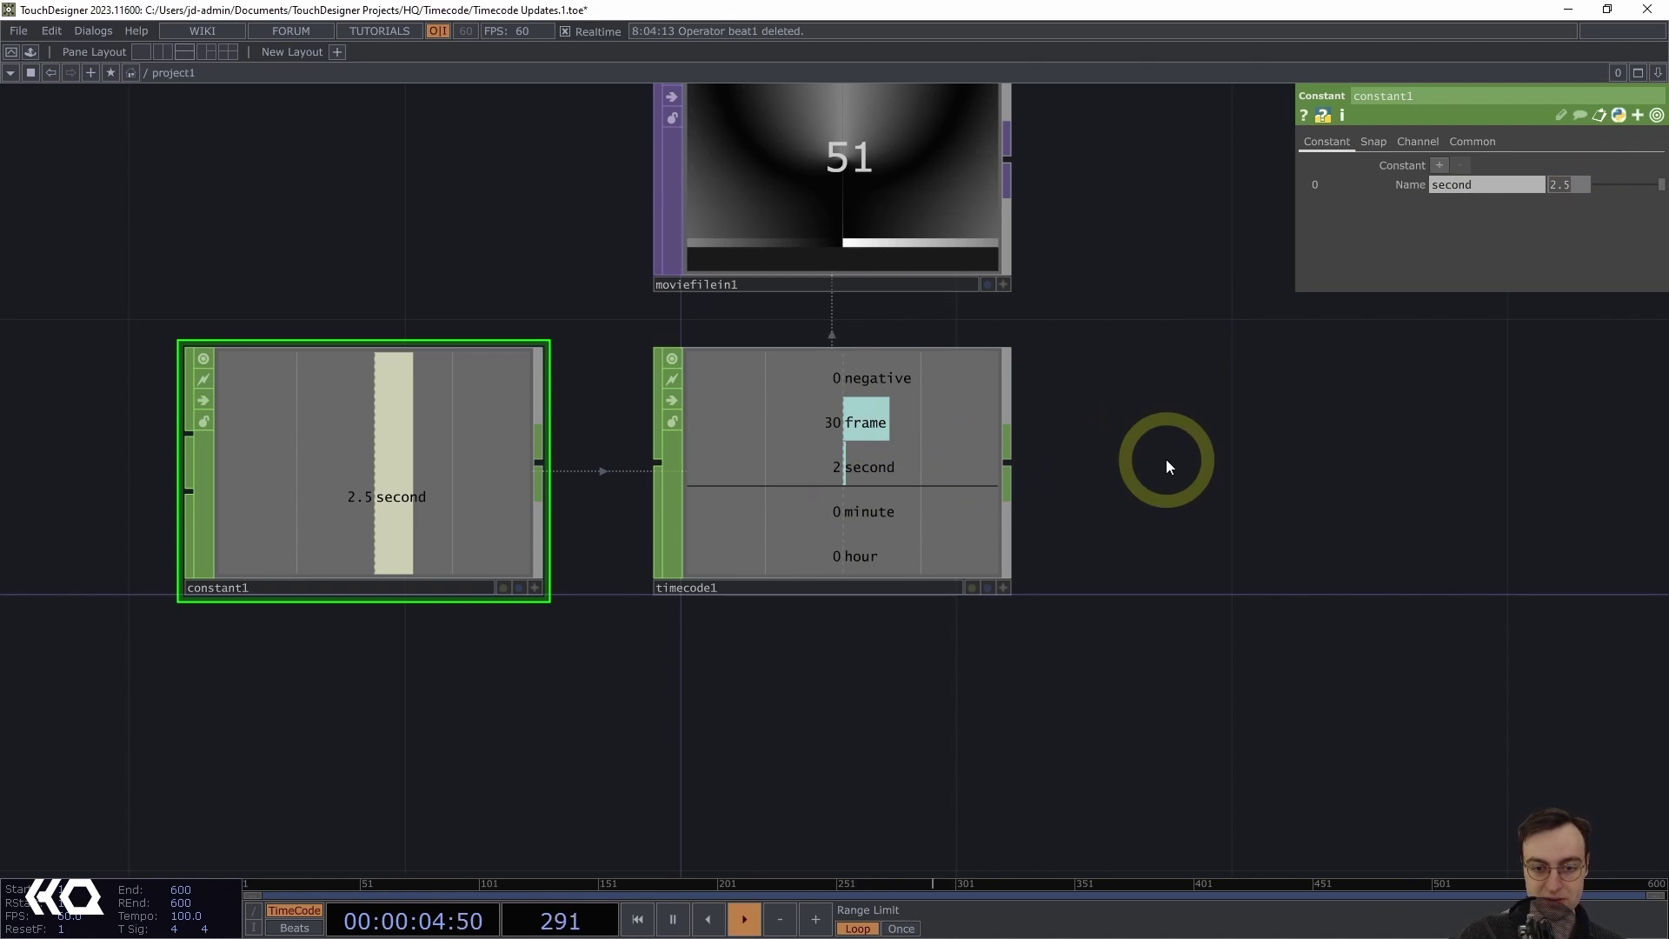
Add another channel to constant1 and name it frame
left_click_drag(1160, 466, 1143, 464)
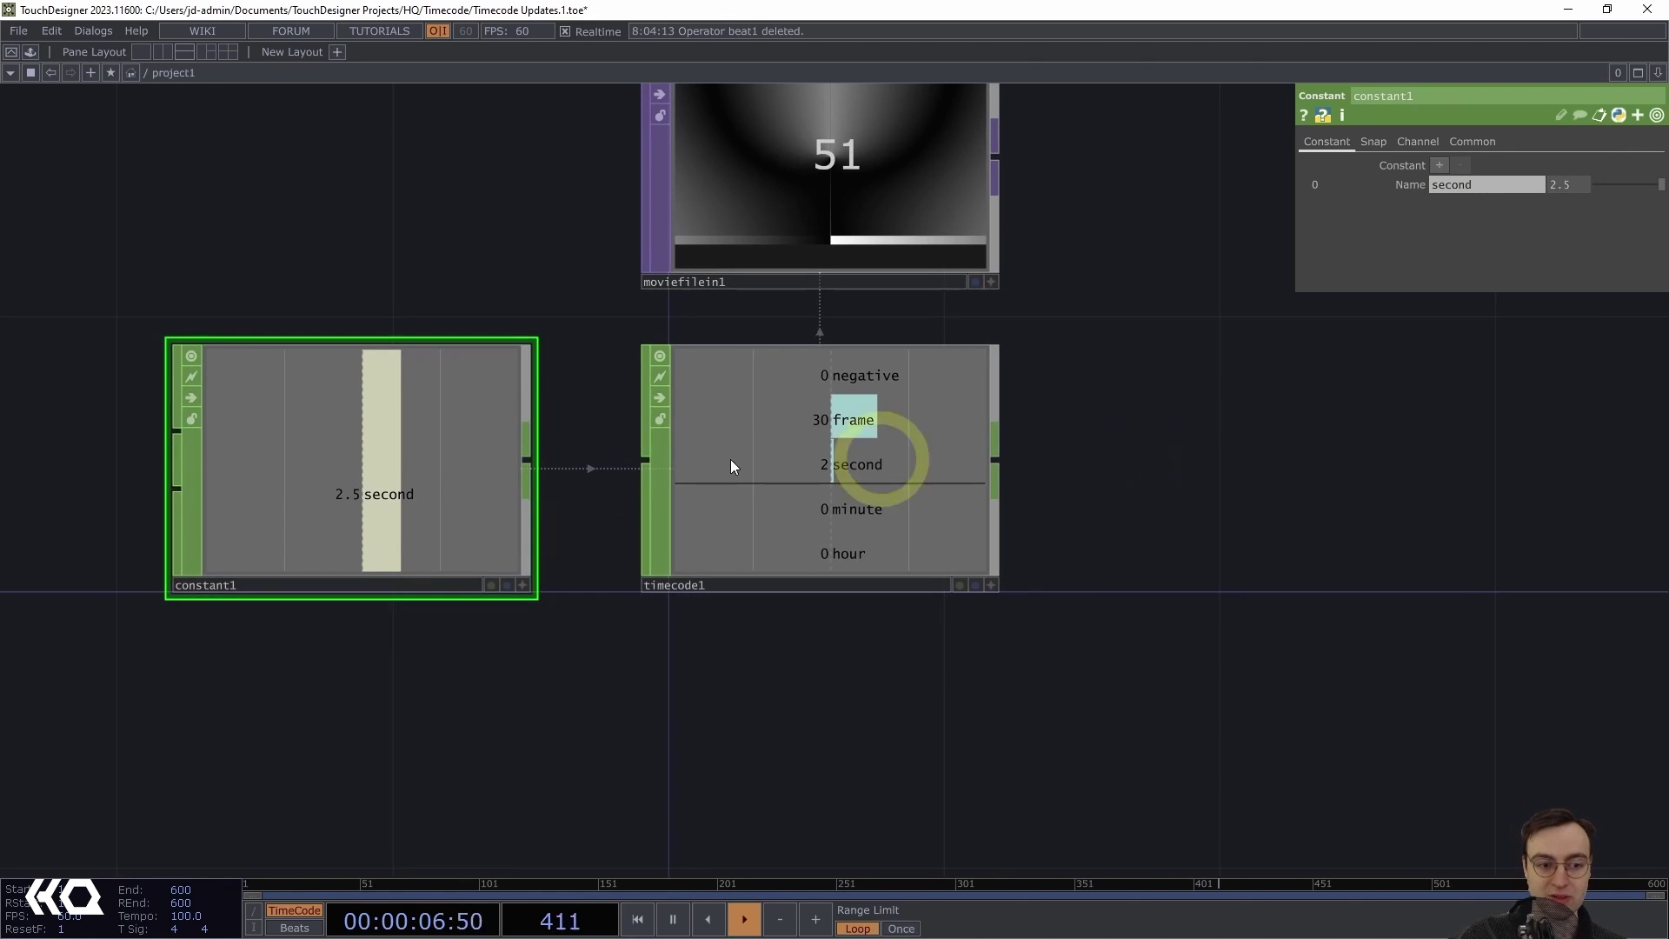
left_click(1434, 166)
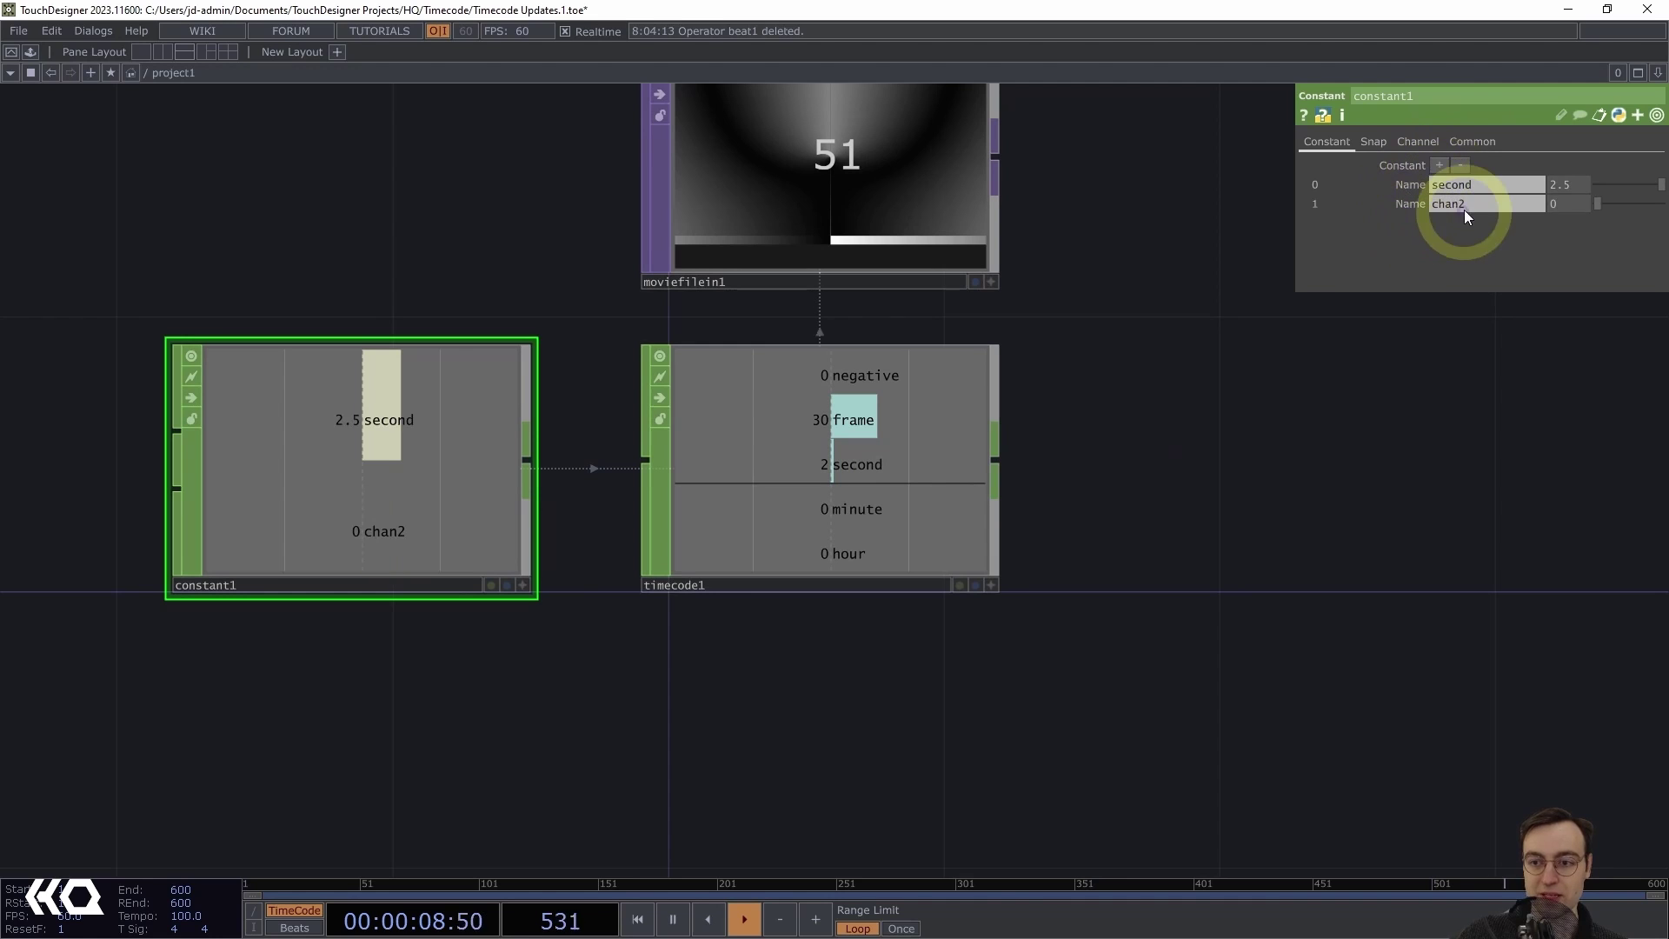
type("frame")
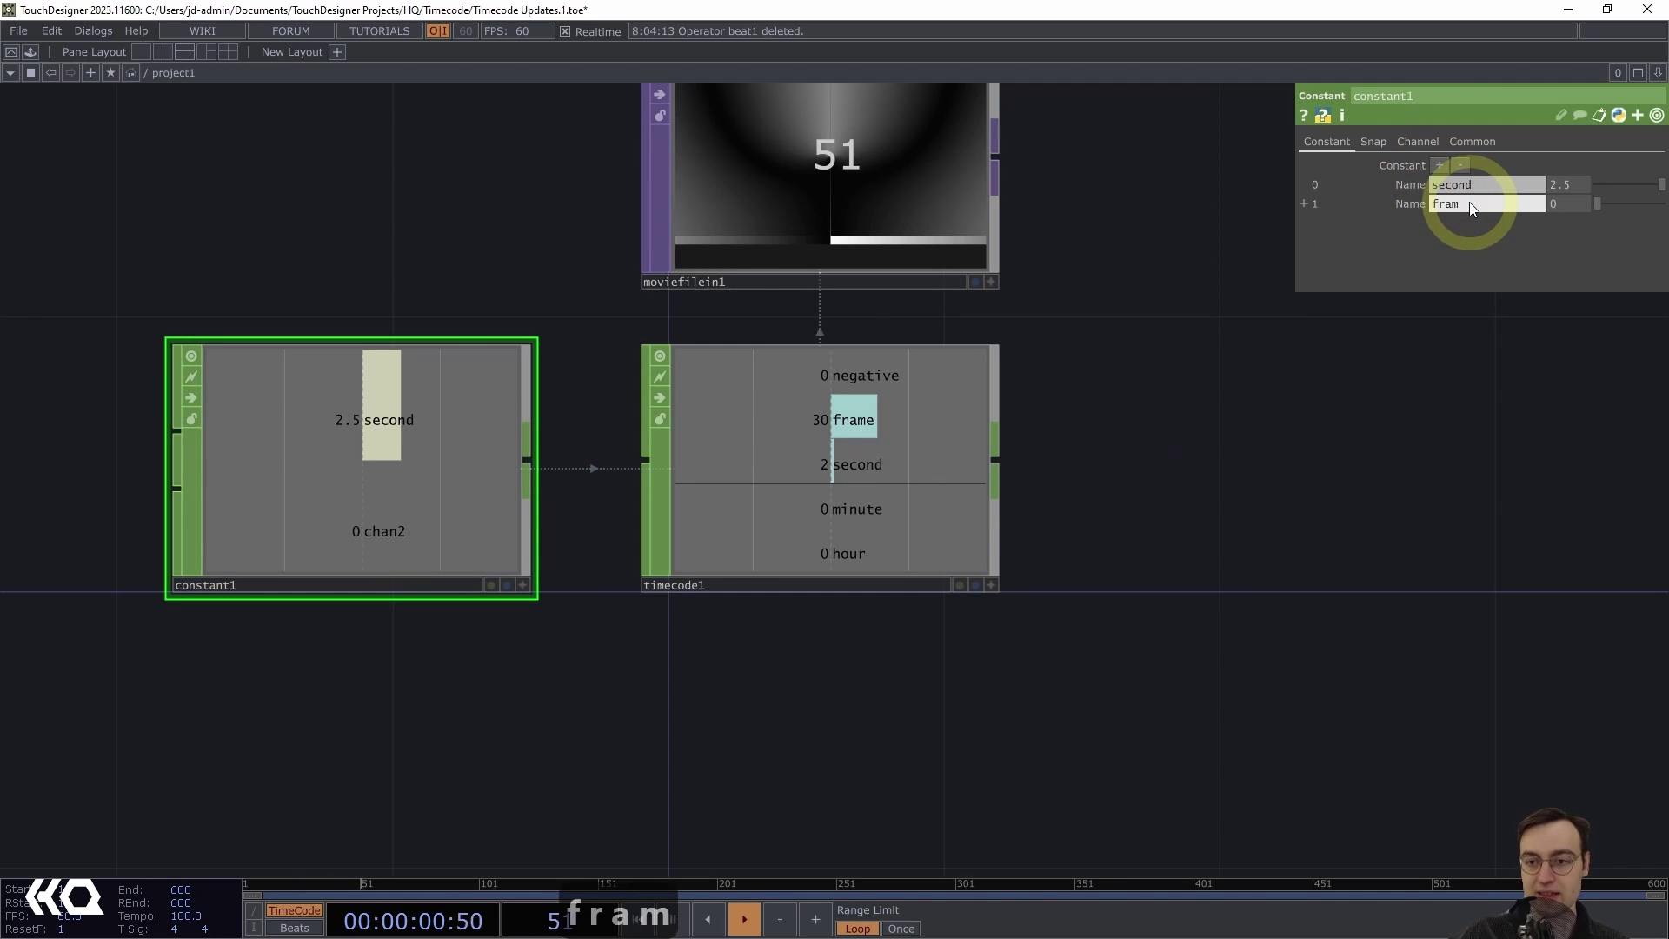
key("Return")
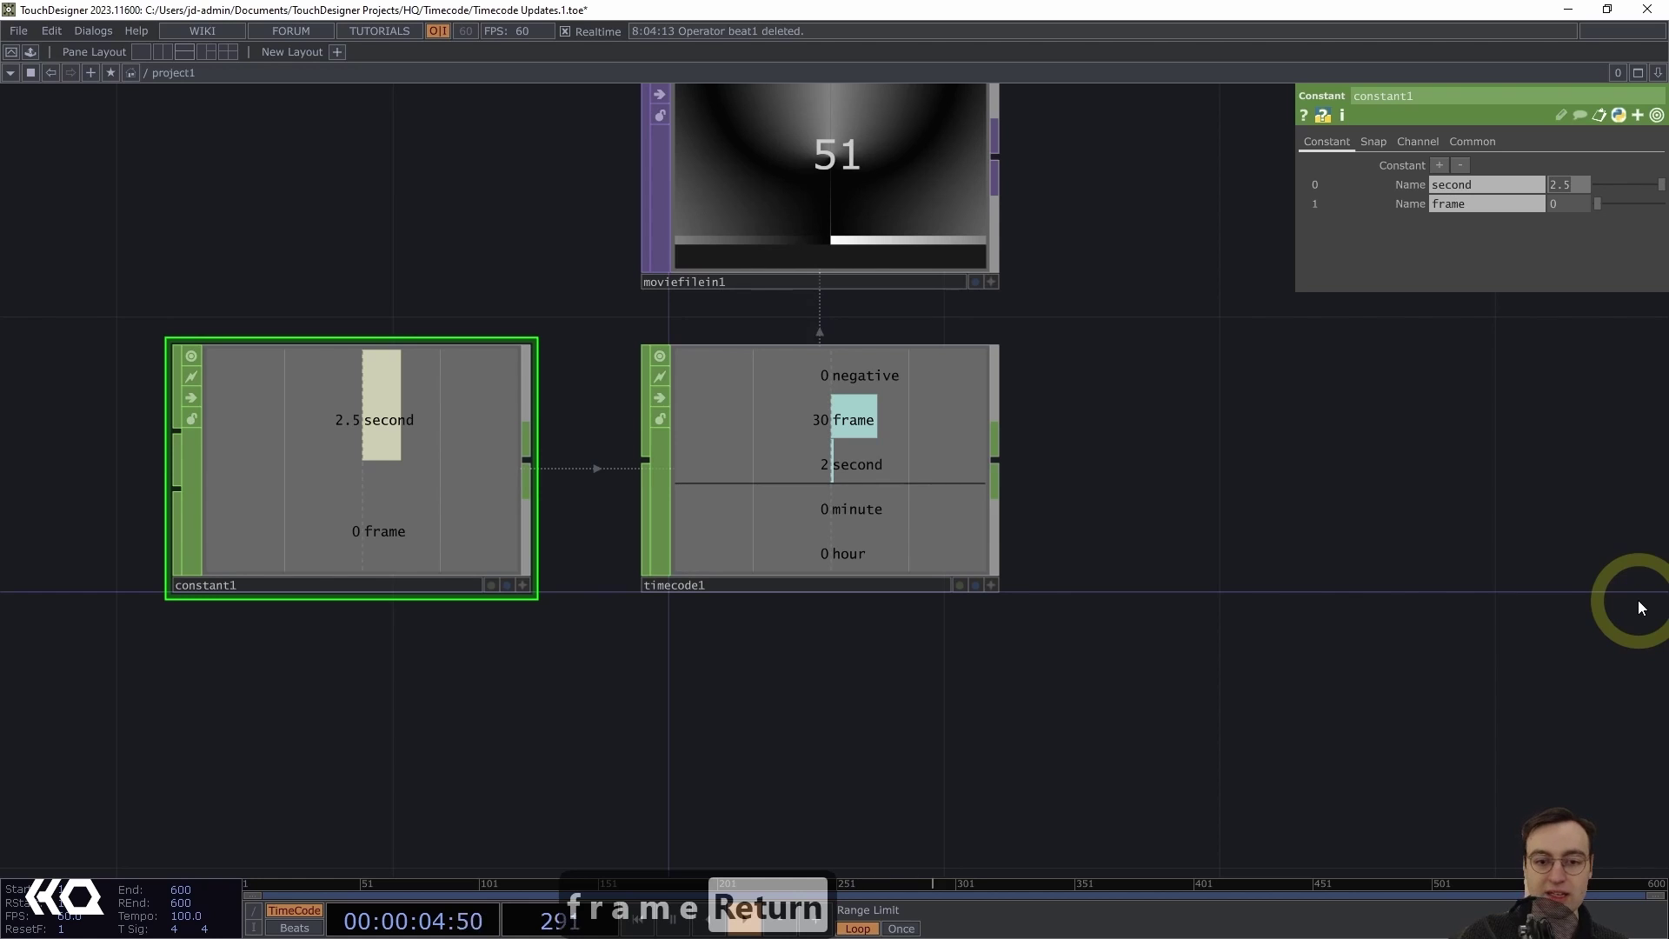
Set constant1's second channel to 2 and its frame channel to 25
type("2")
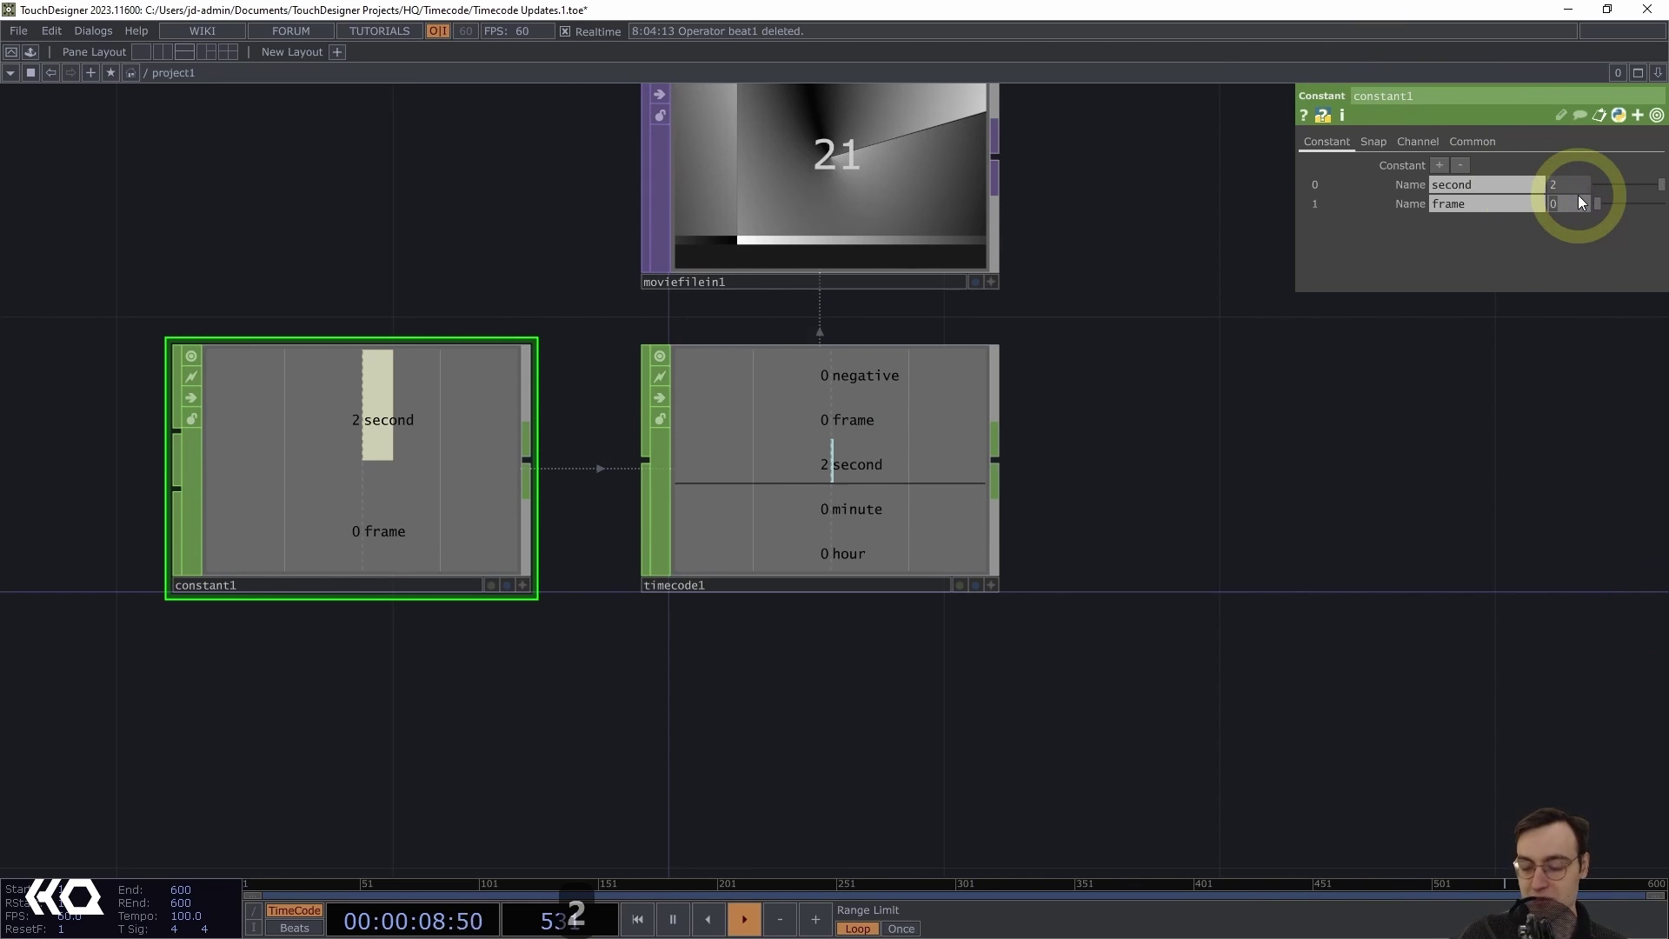
type("25")
key("Return")
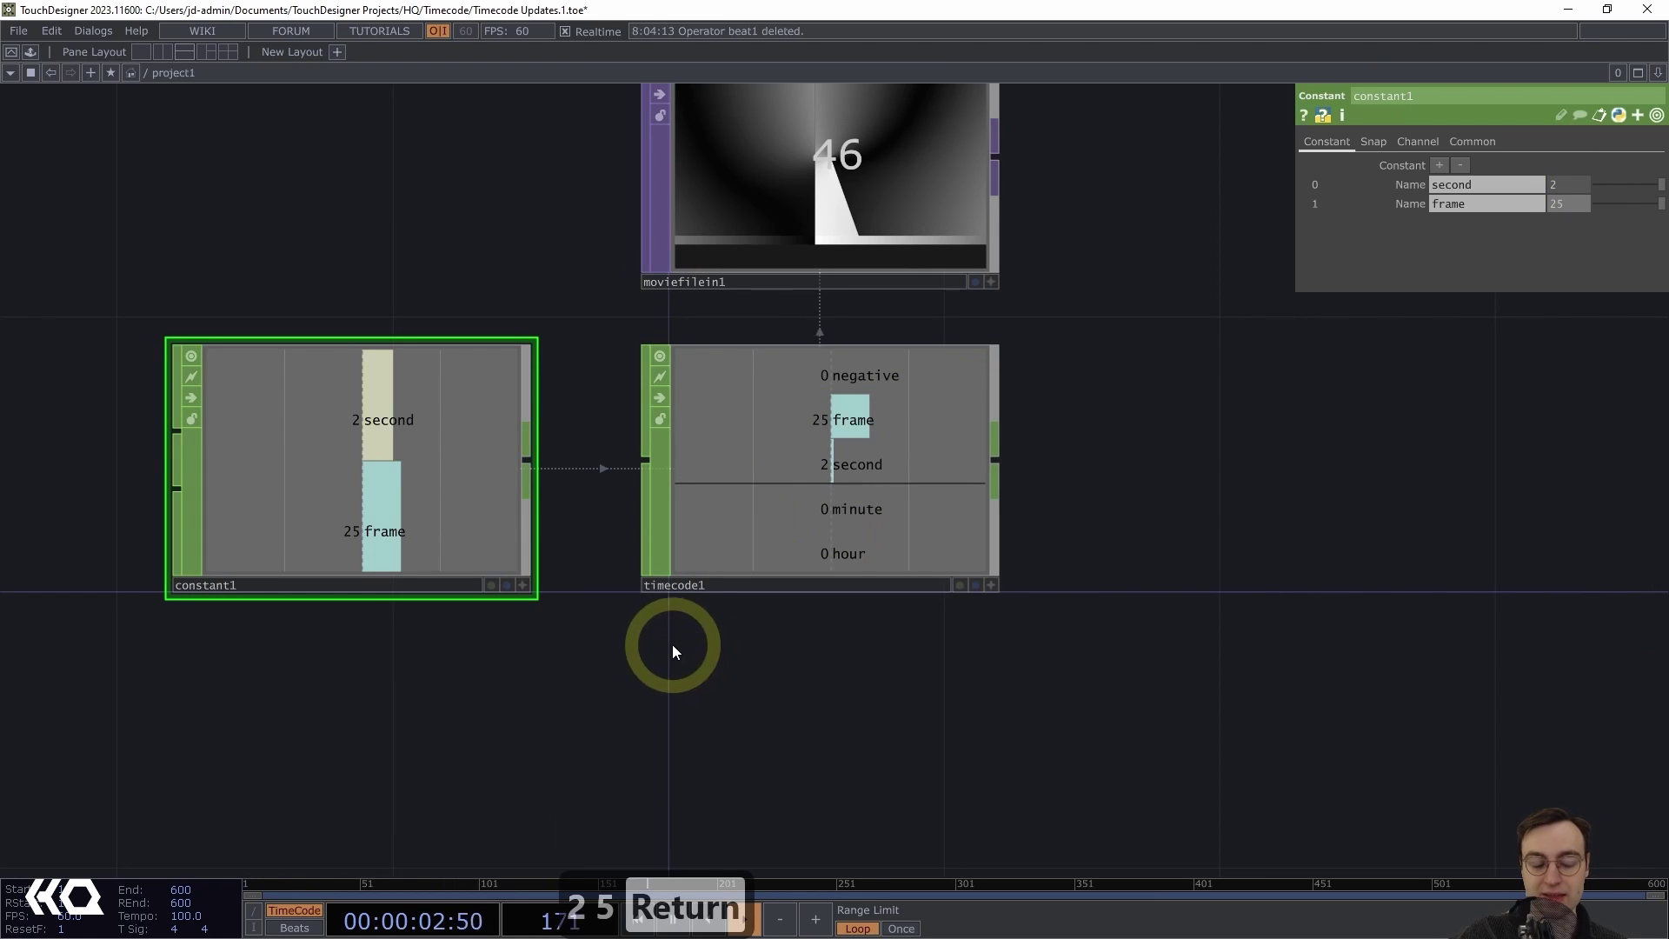
left_click_drag(671, 644, 703, 647)
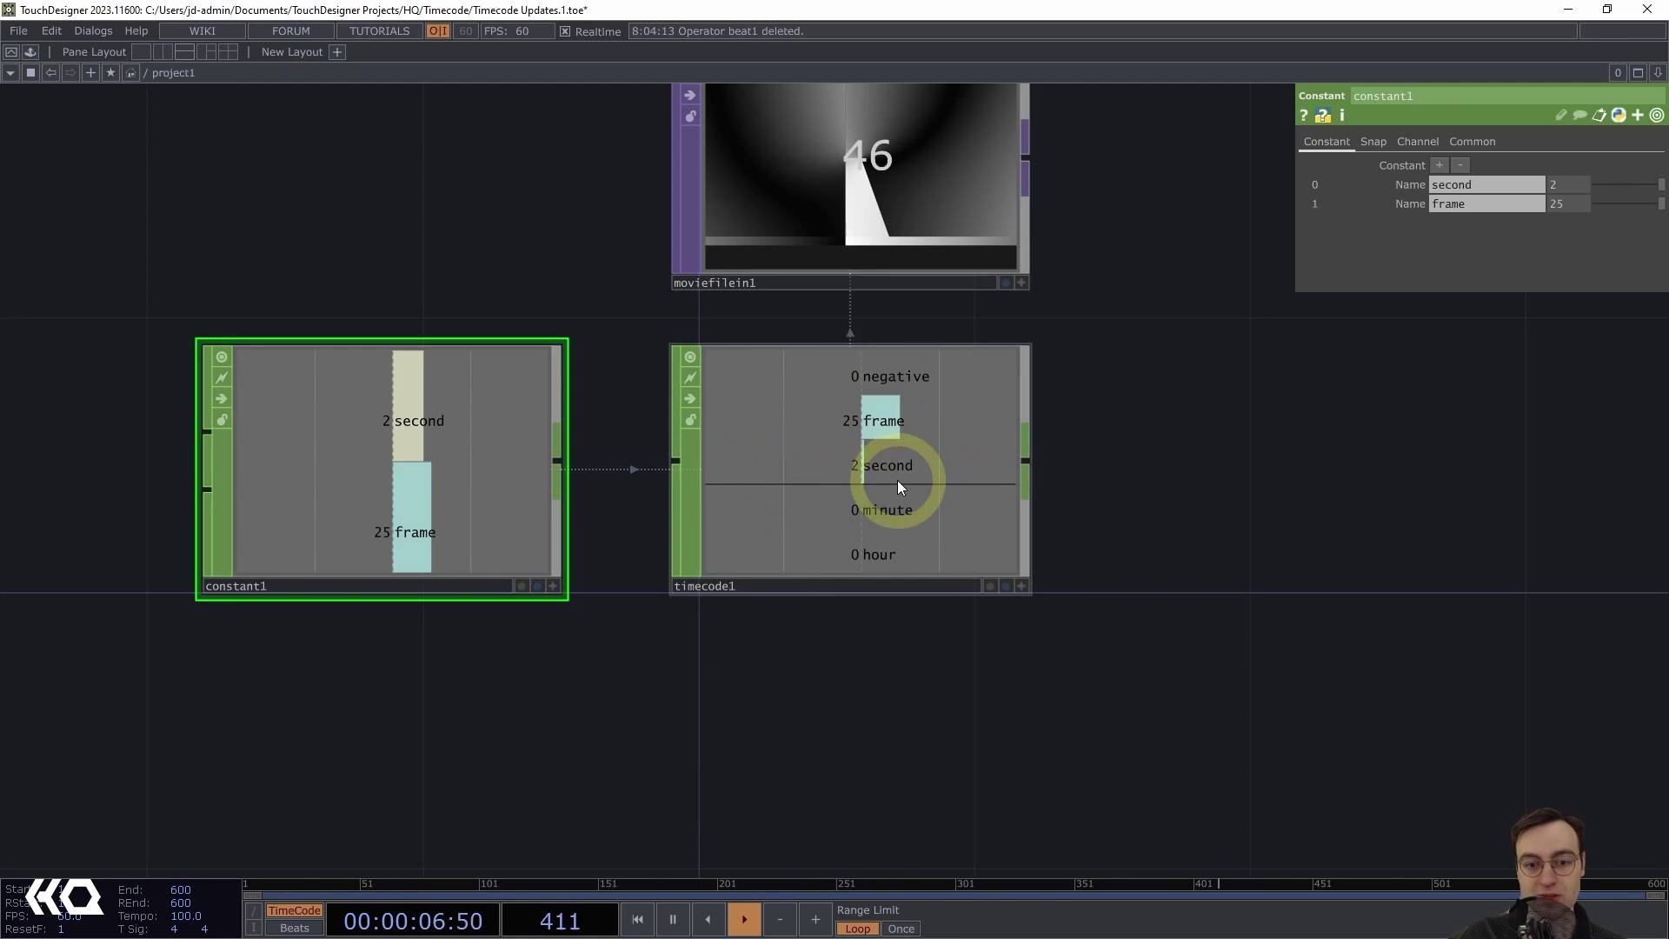
left_click_drag(389, 691, 452, 688)
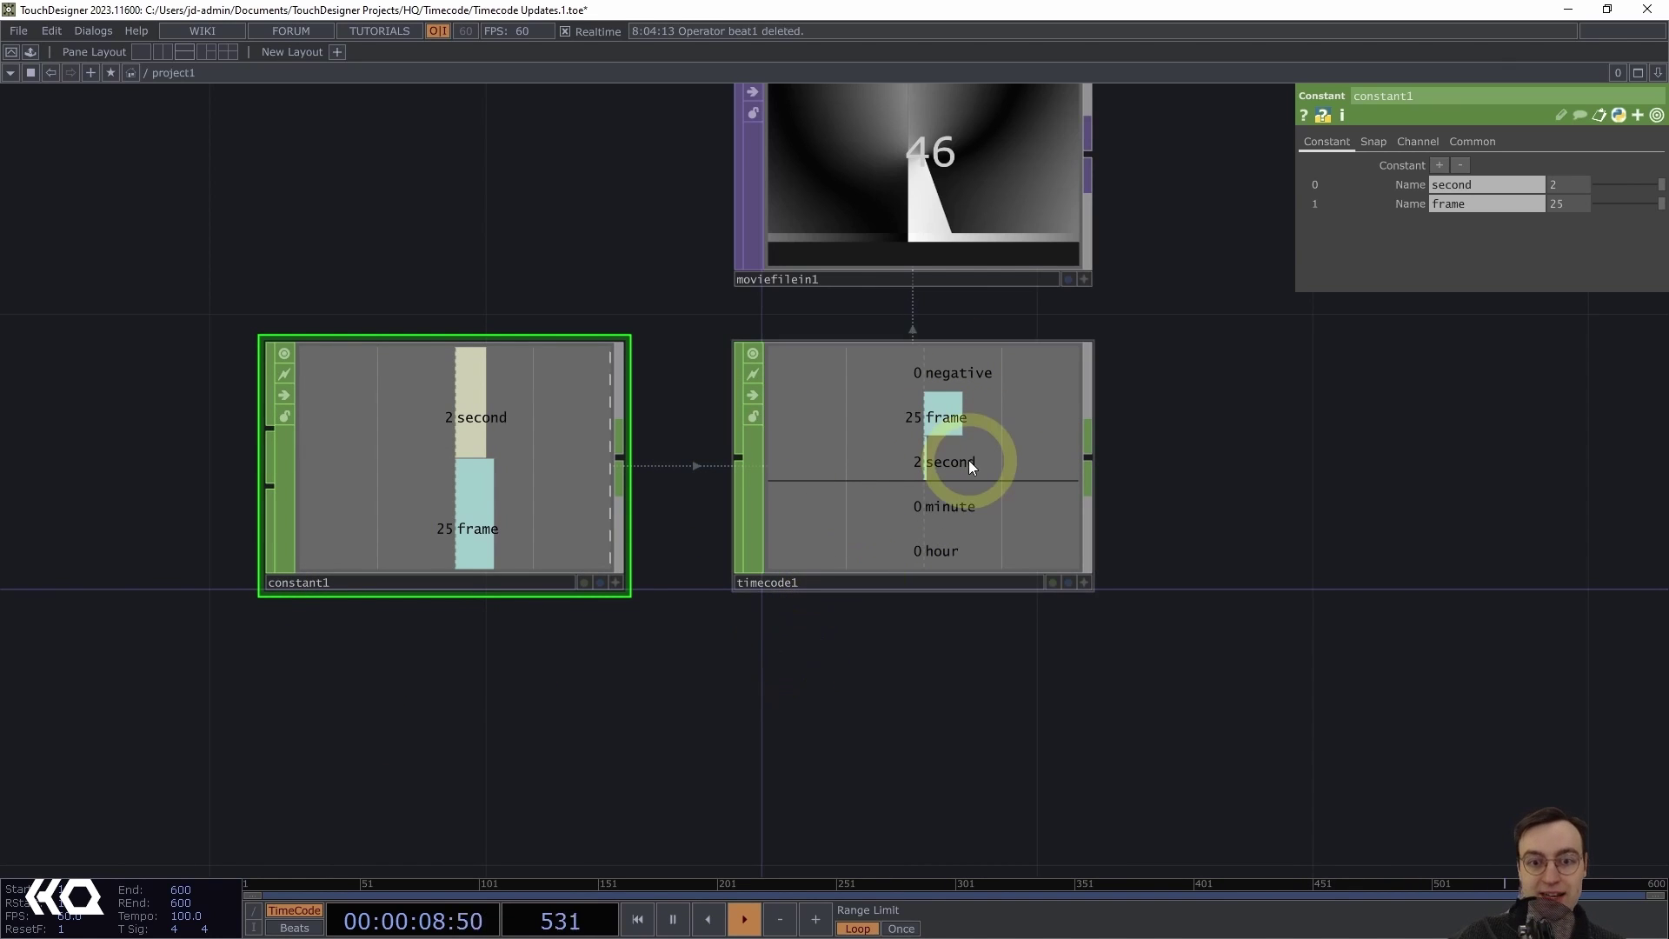
Delete constant1 and change the mode of timecode1 to OP Reference
key("BackSpace")
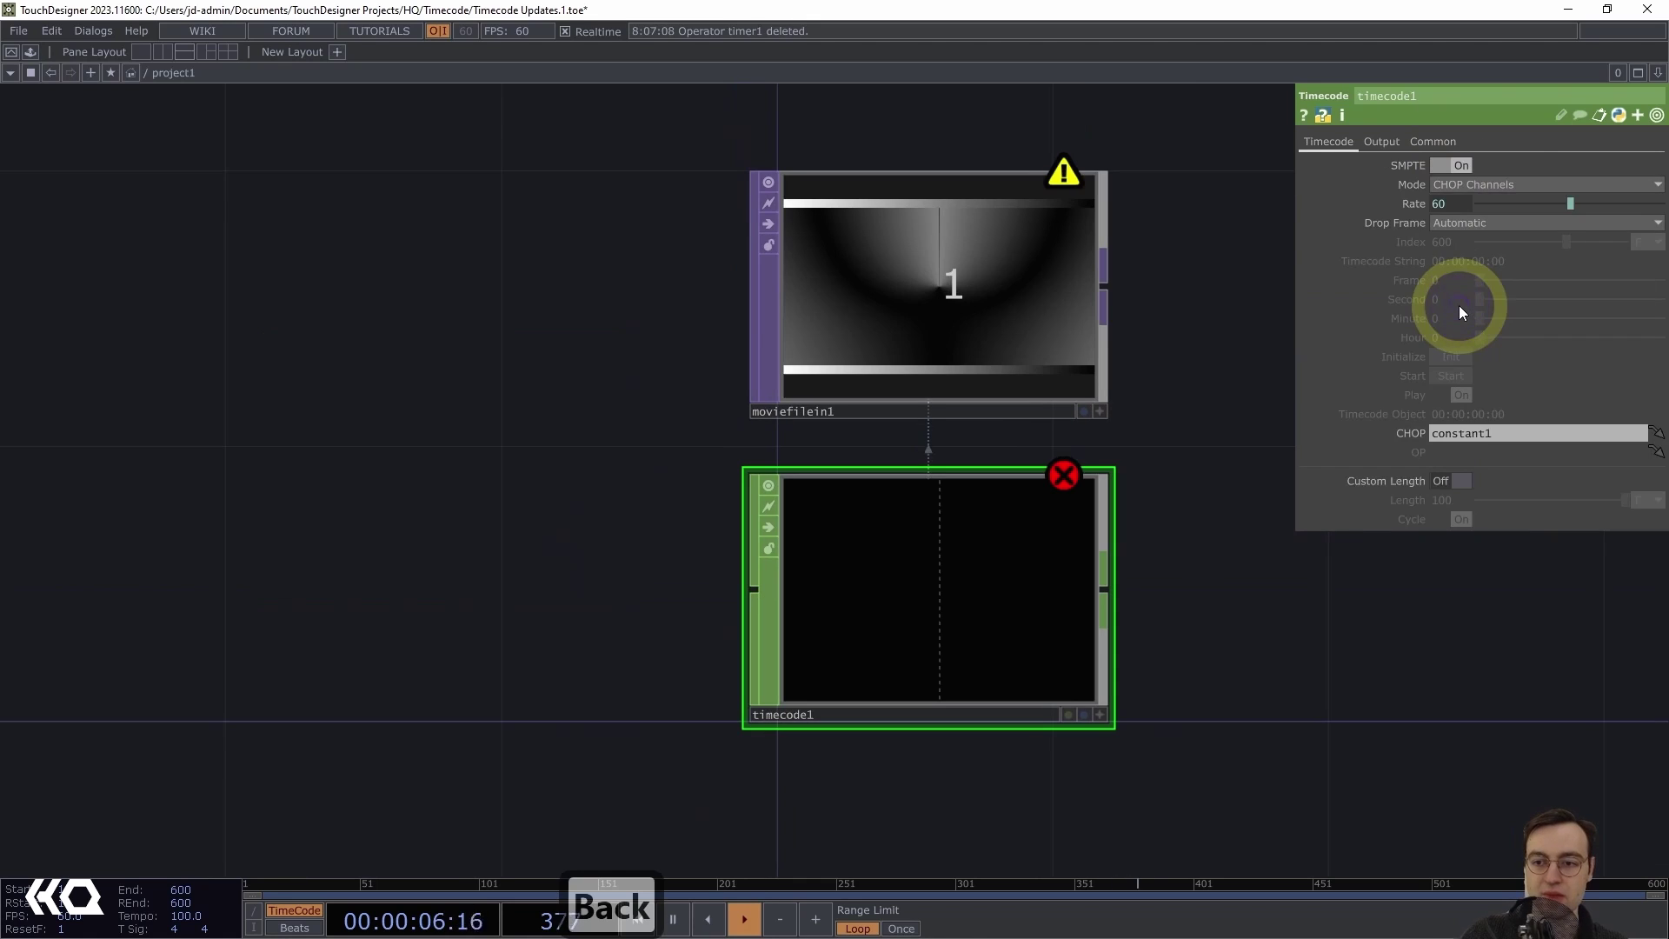
left_click(1480, 185)
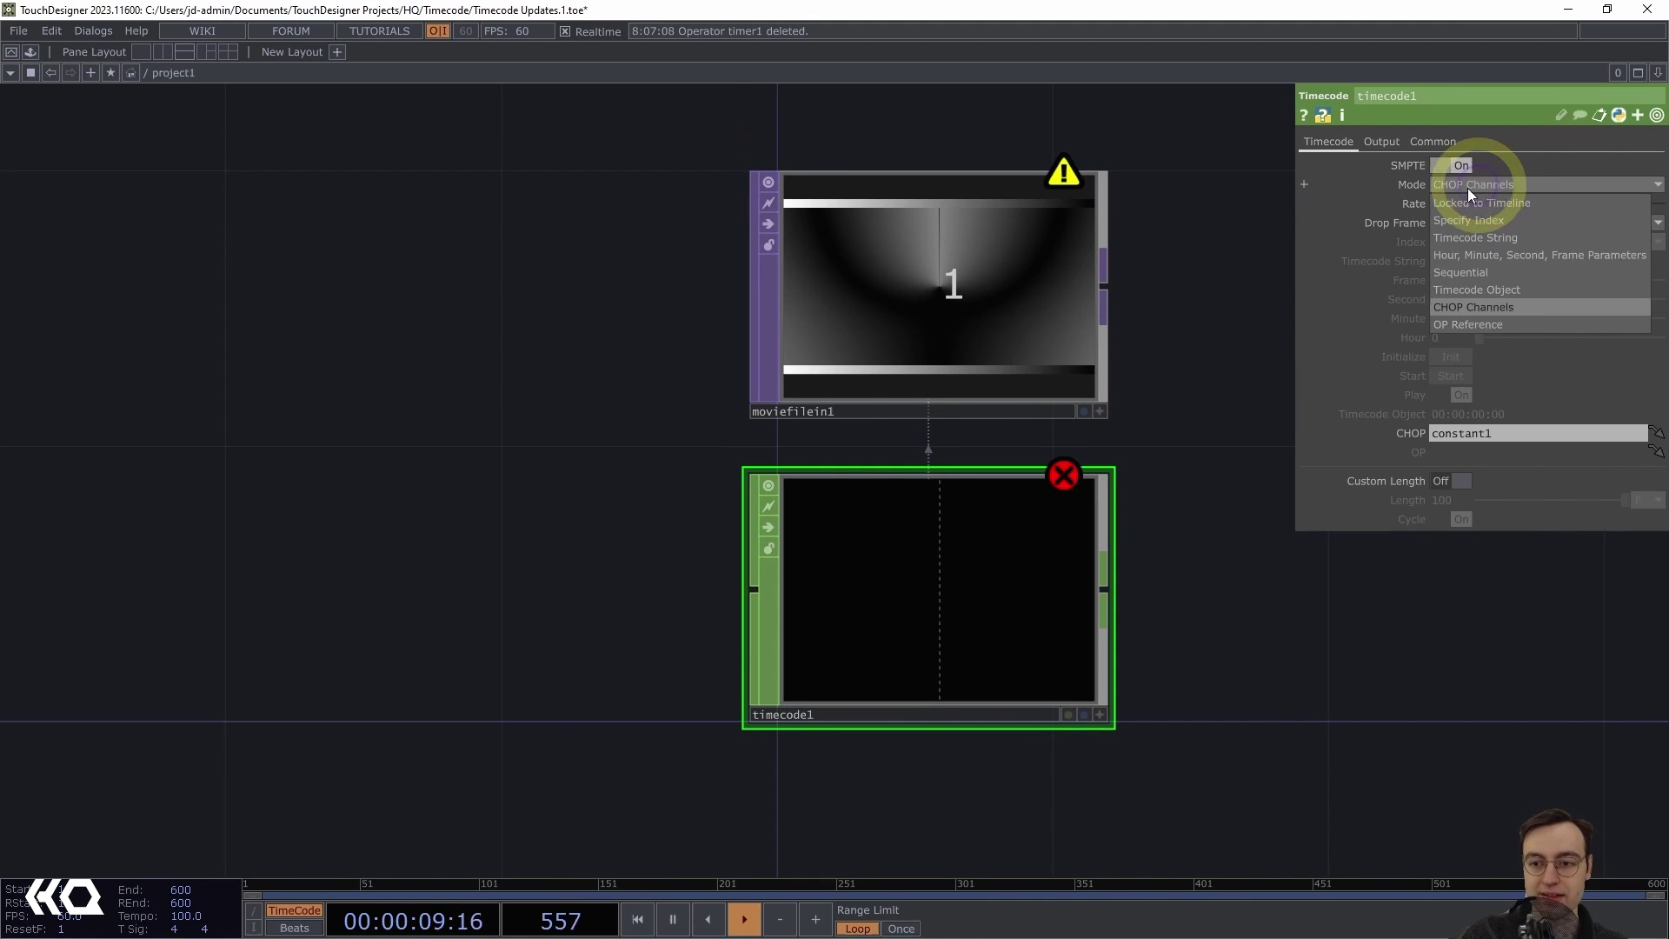
left_click(1454, 325)
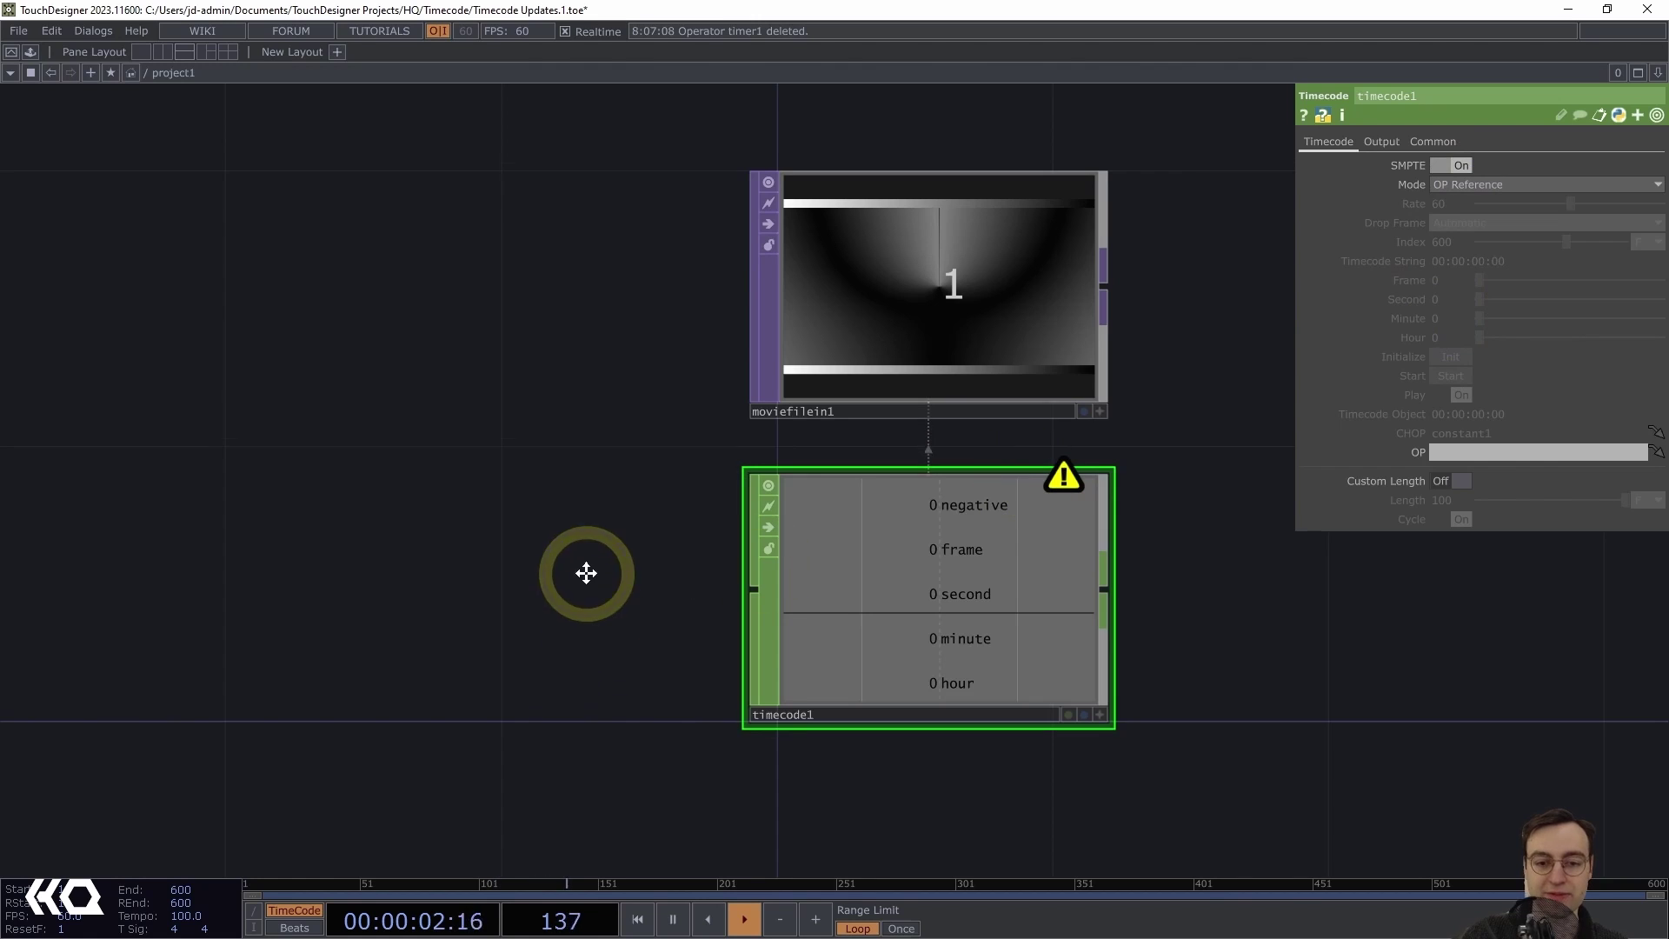
Add a Timer CHOP beside timecode1 and assign timer1 as the OP reference of timecode1
left_click_drag(586, 573, 587, 547)
double_click(387, 499)
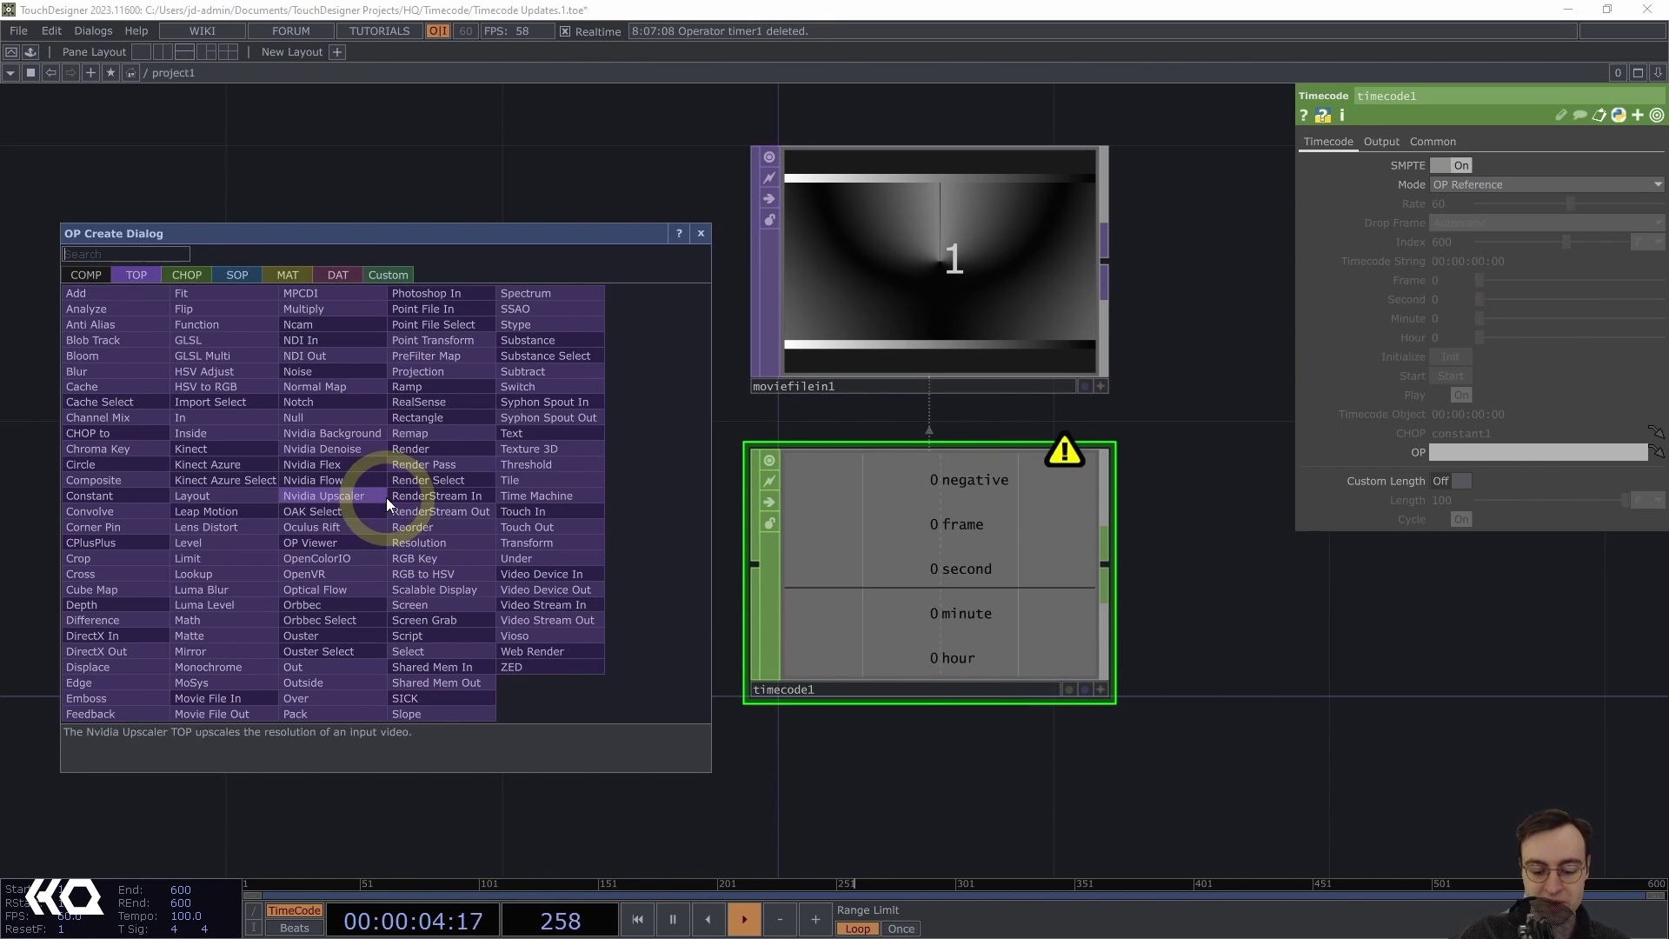
key("Tab")
type("timer")
key("Return")
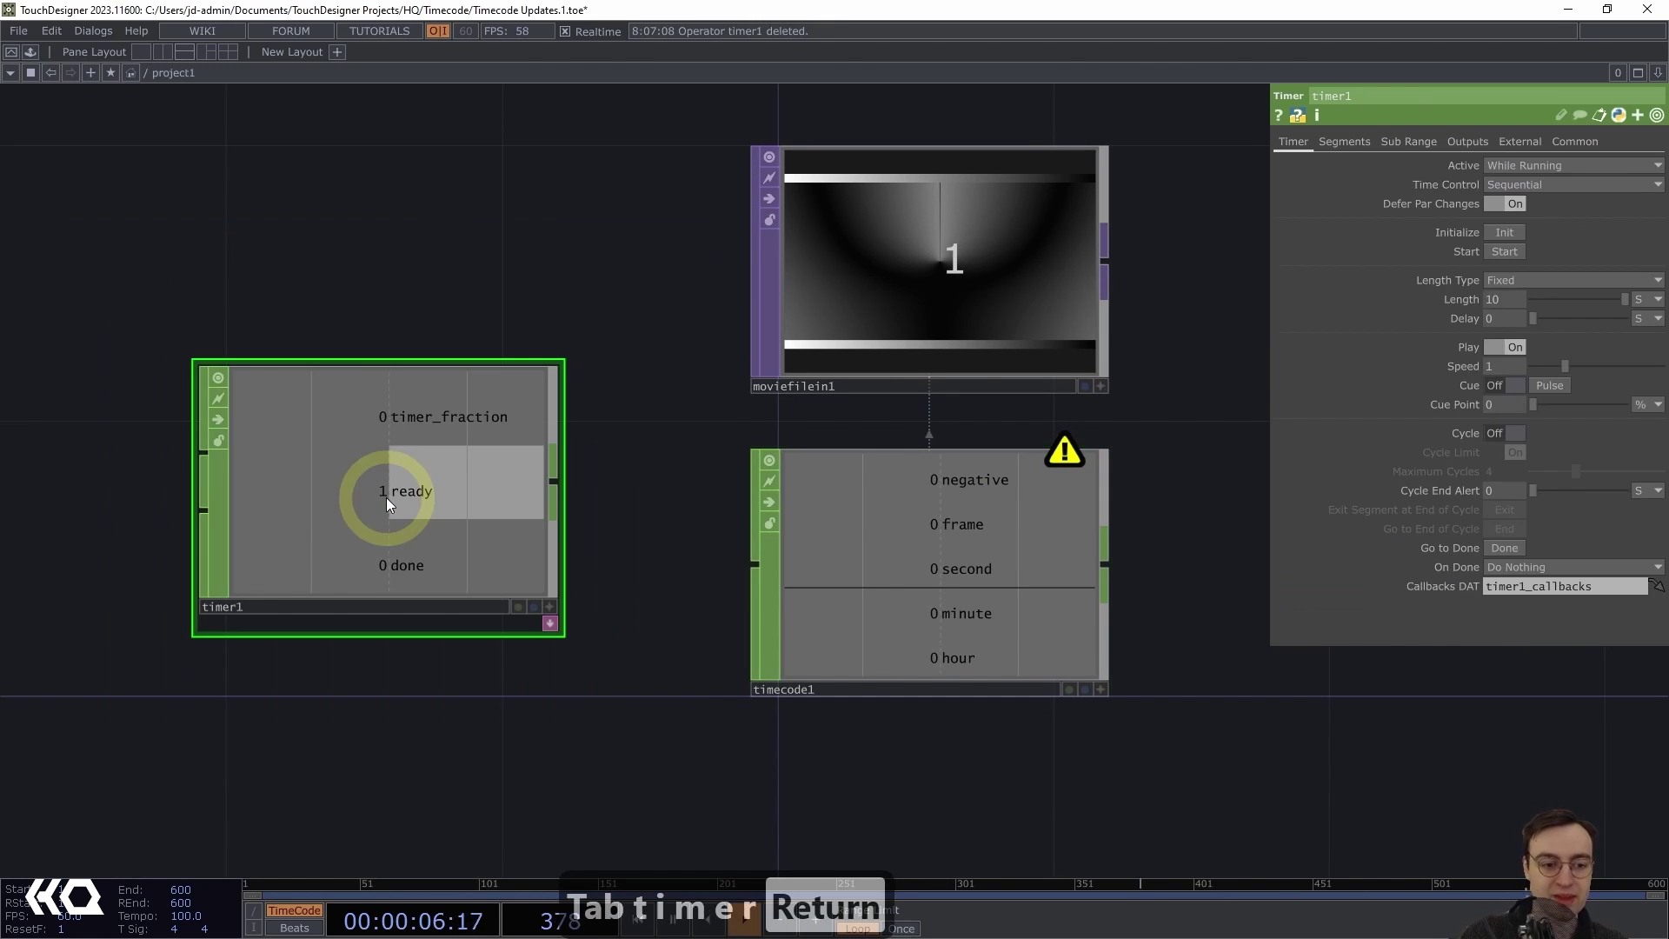
left_click_drag(386, 497, 496, 580)
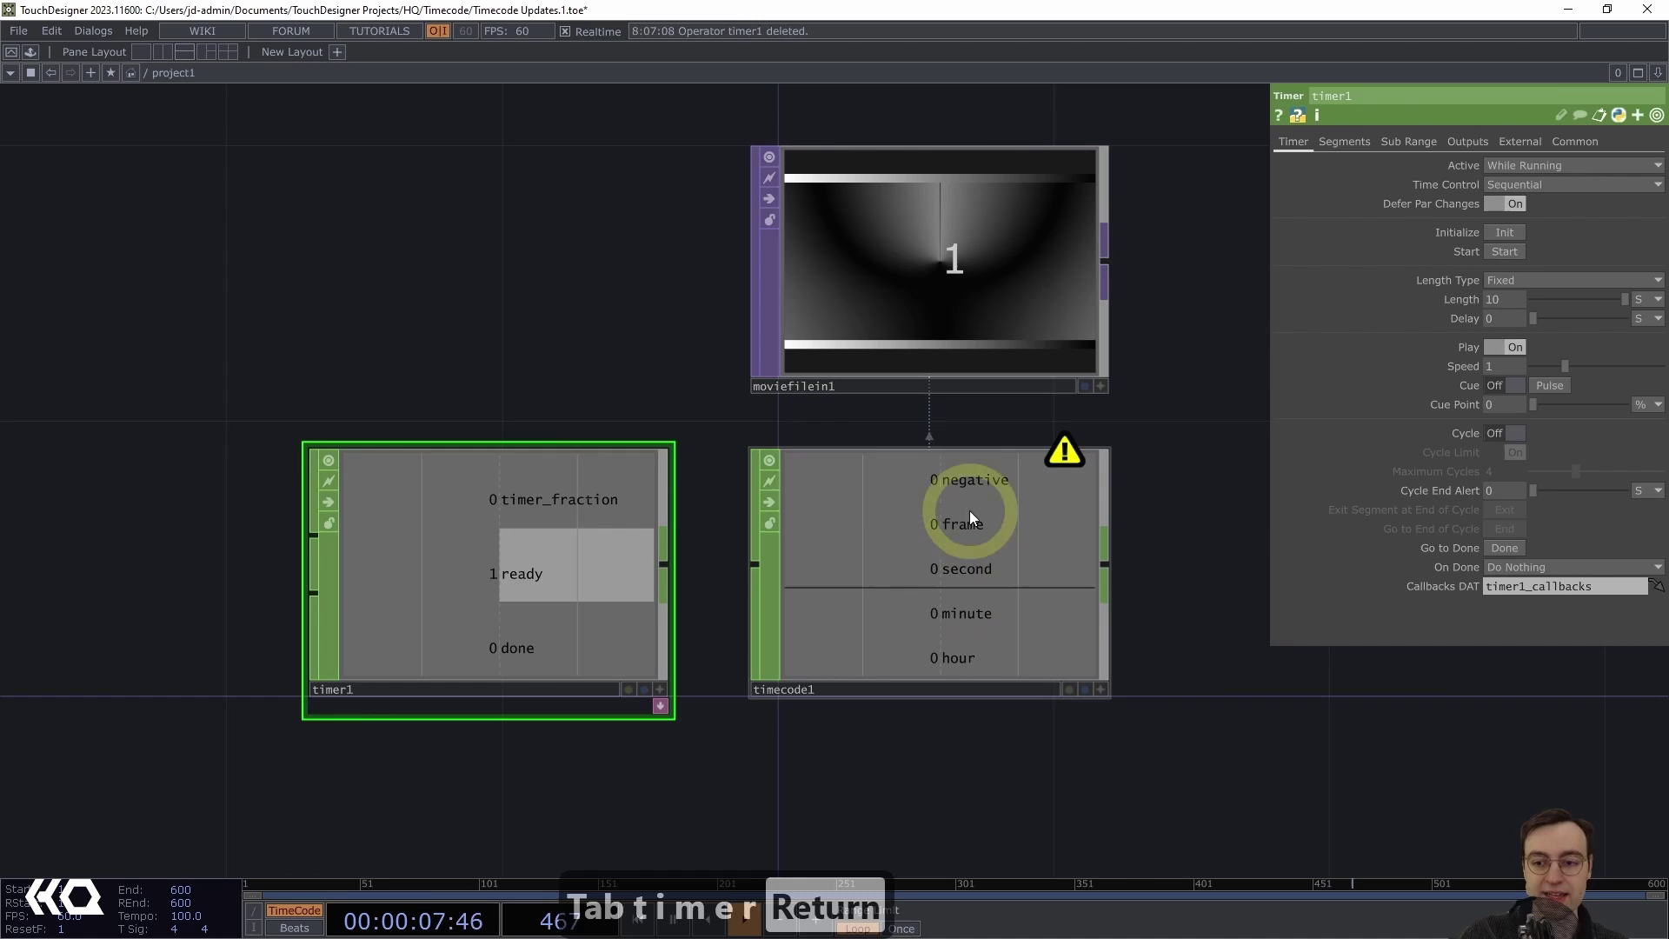
left_click(953, 597)
left_click_drag(644, 568, 1466, 453)
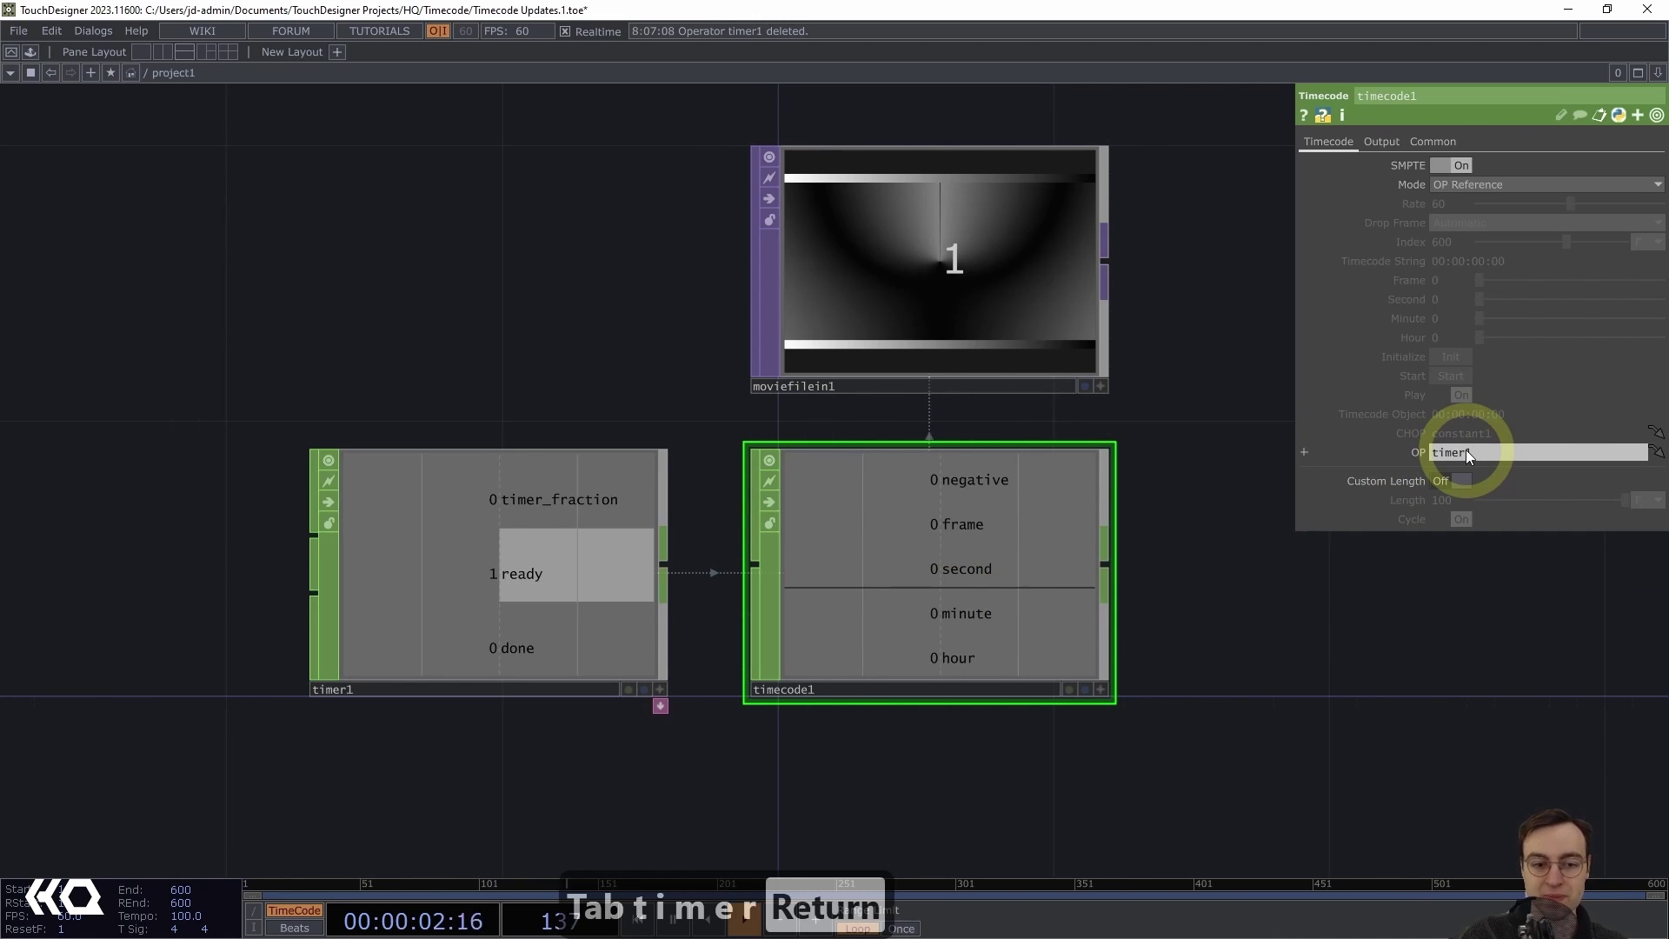
Start timer1 so that its running time drives timecode1
left_click(447, 594)
left_click(1370, 321)
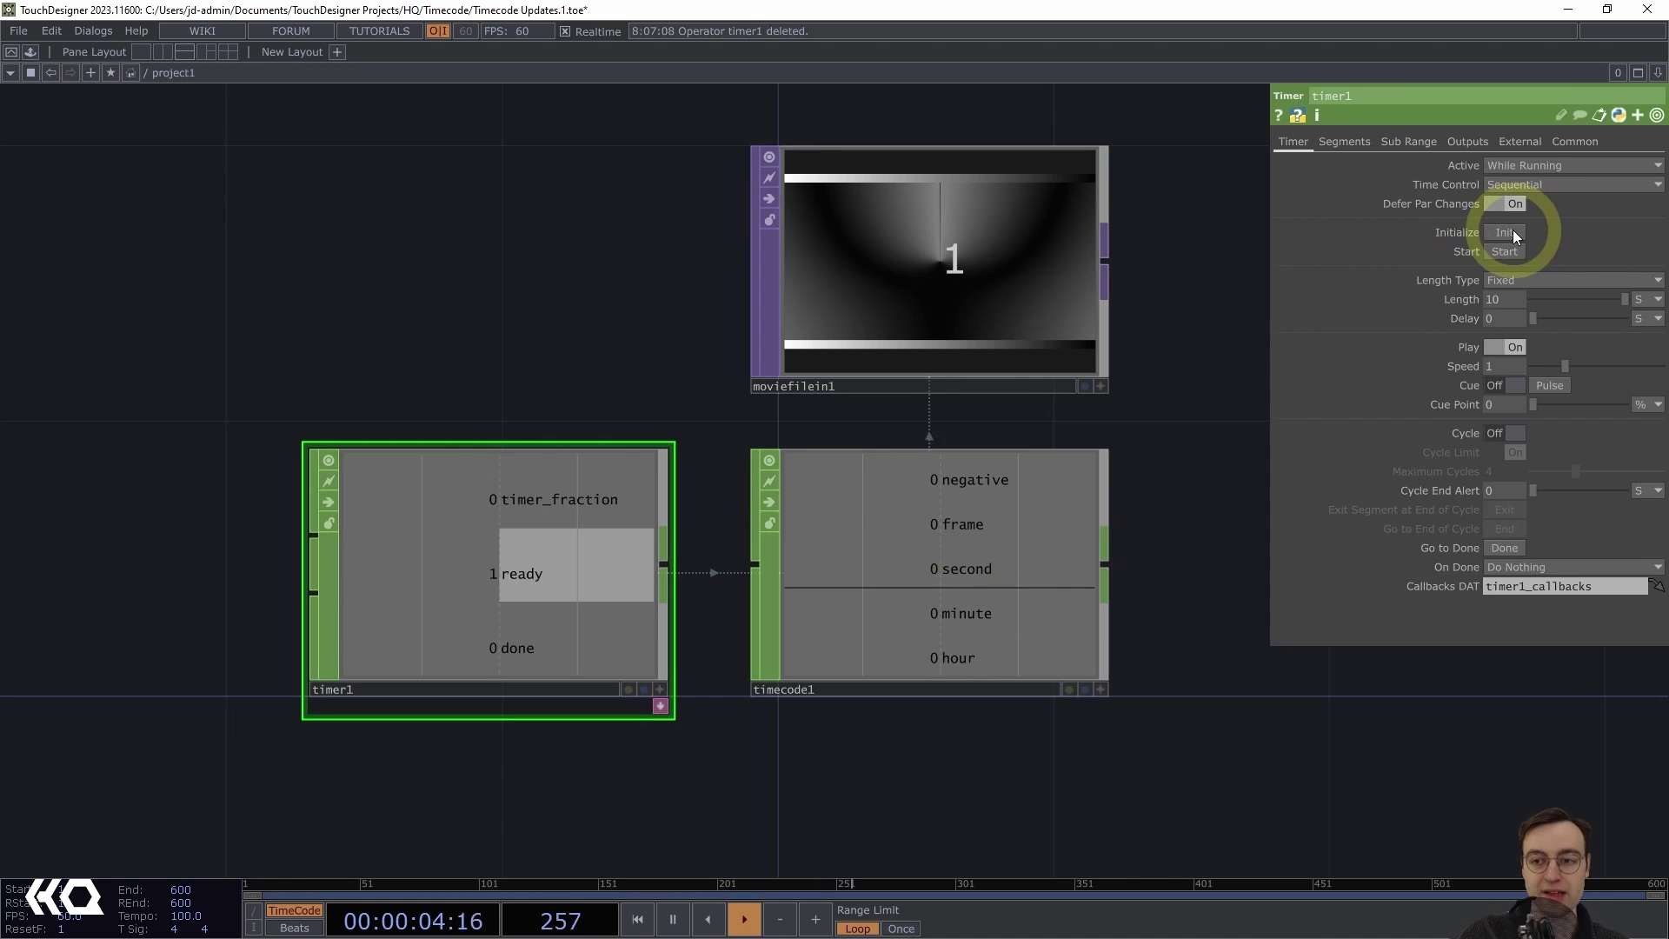
left_click(1504, 252)
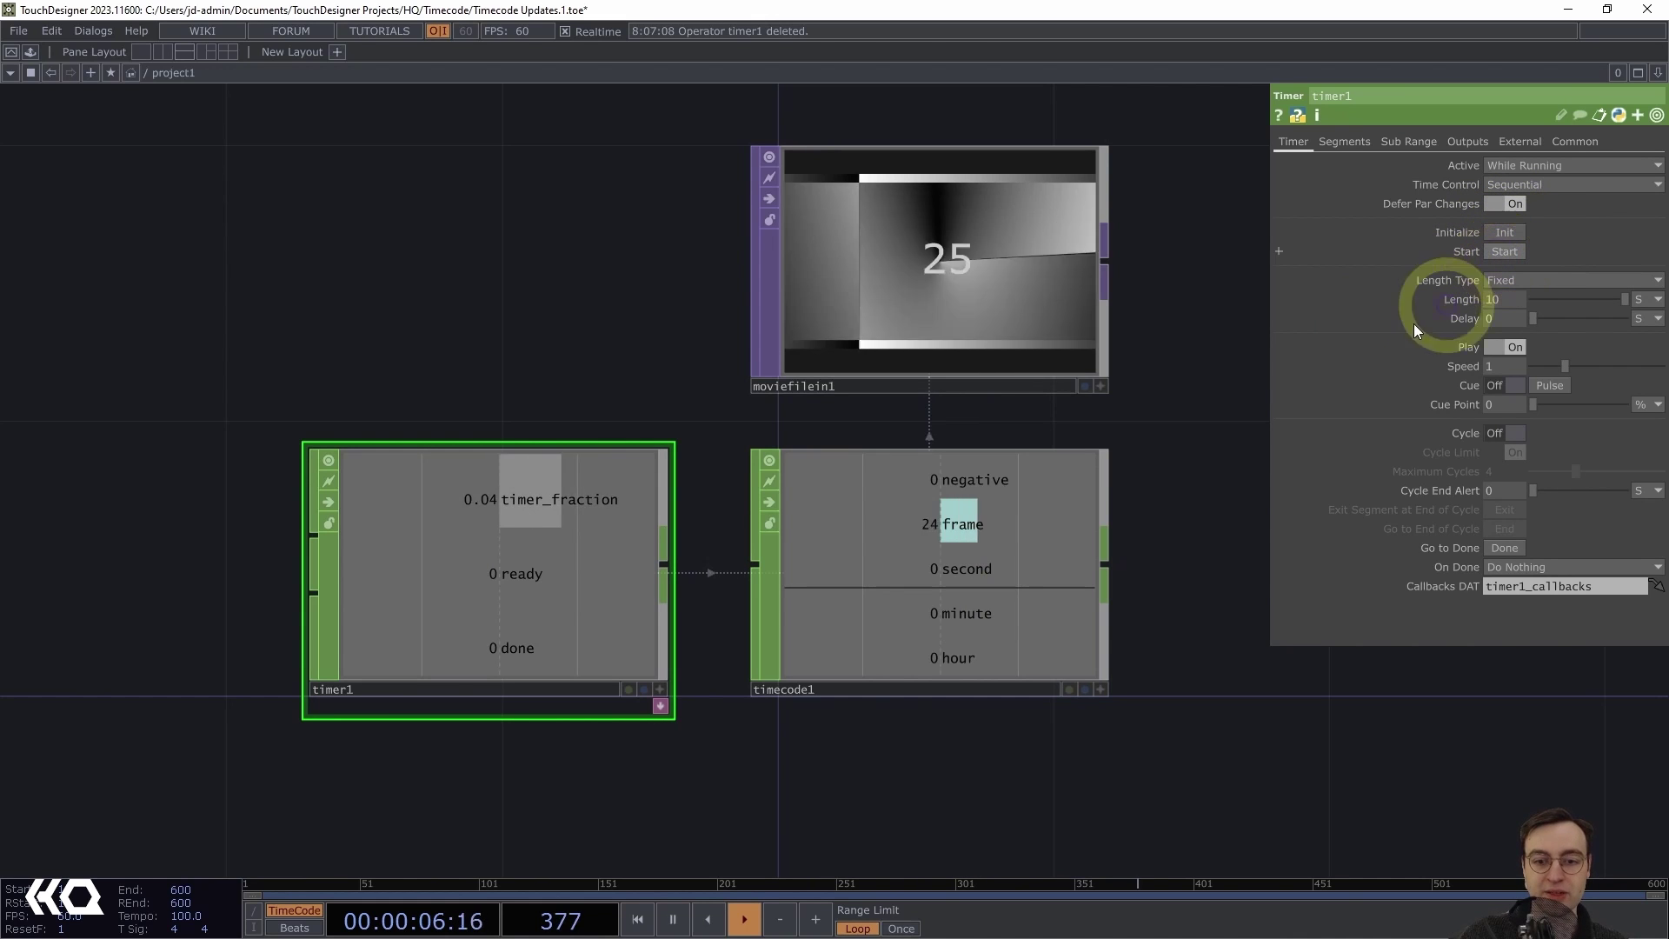
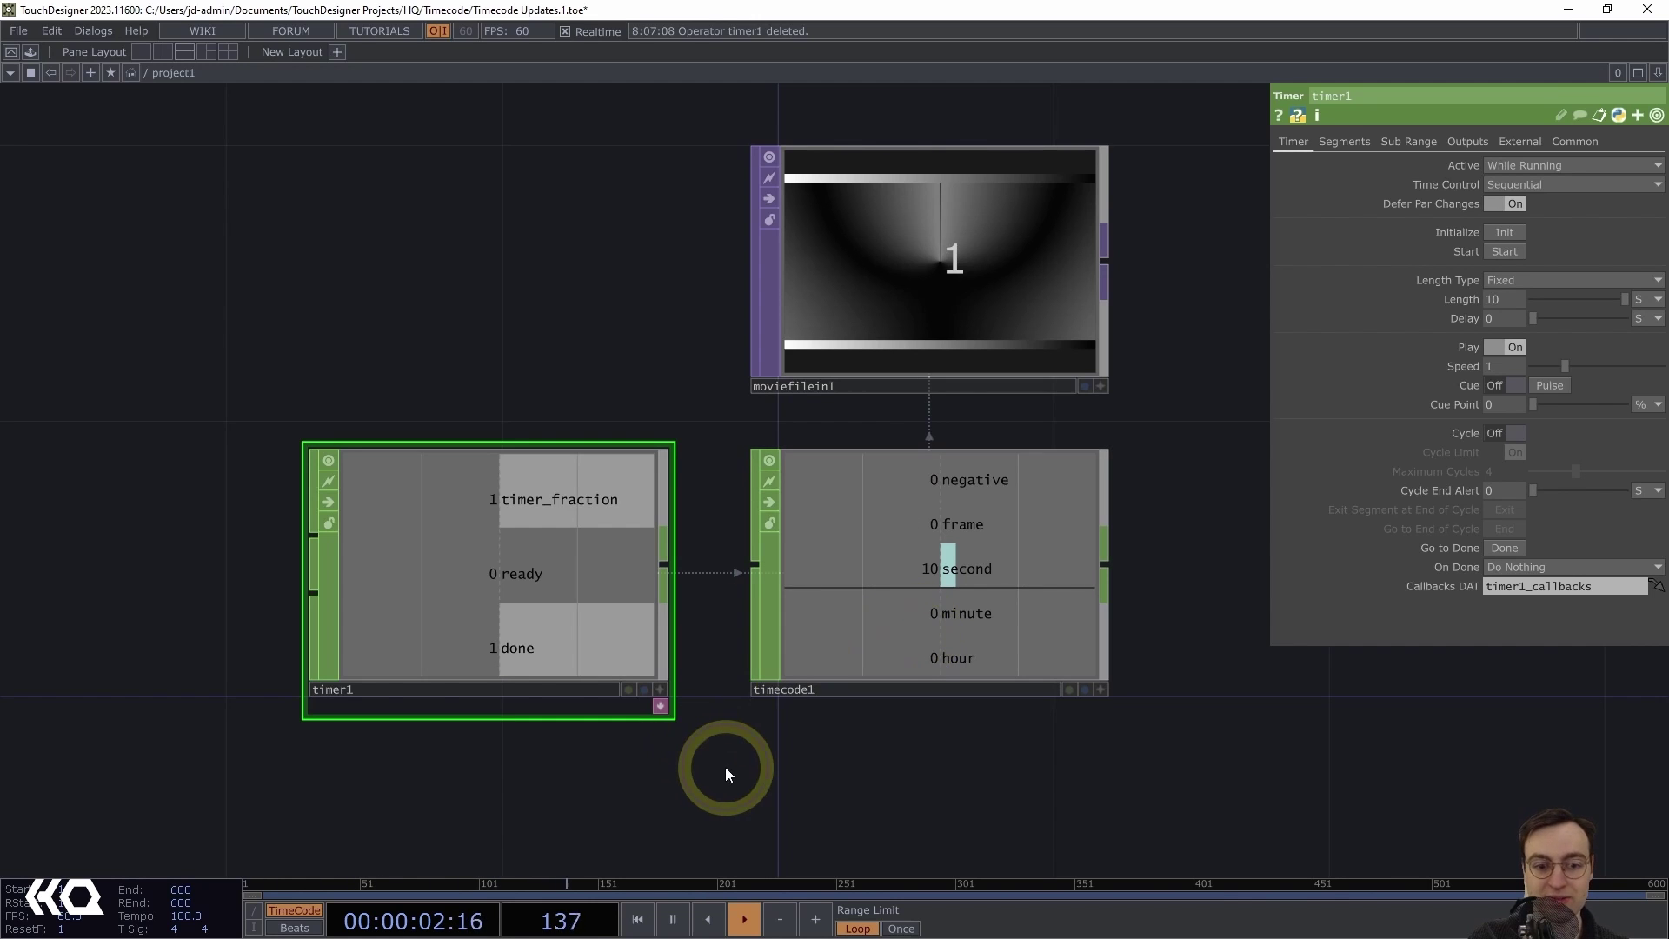
Add a second Movie File In TOP to the network, placed below timer1
left_click_drag(725, 766, 727, 712)
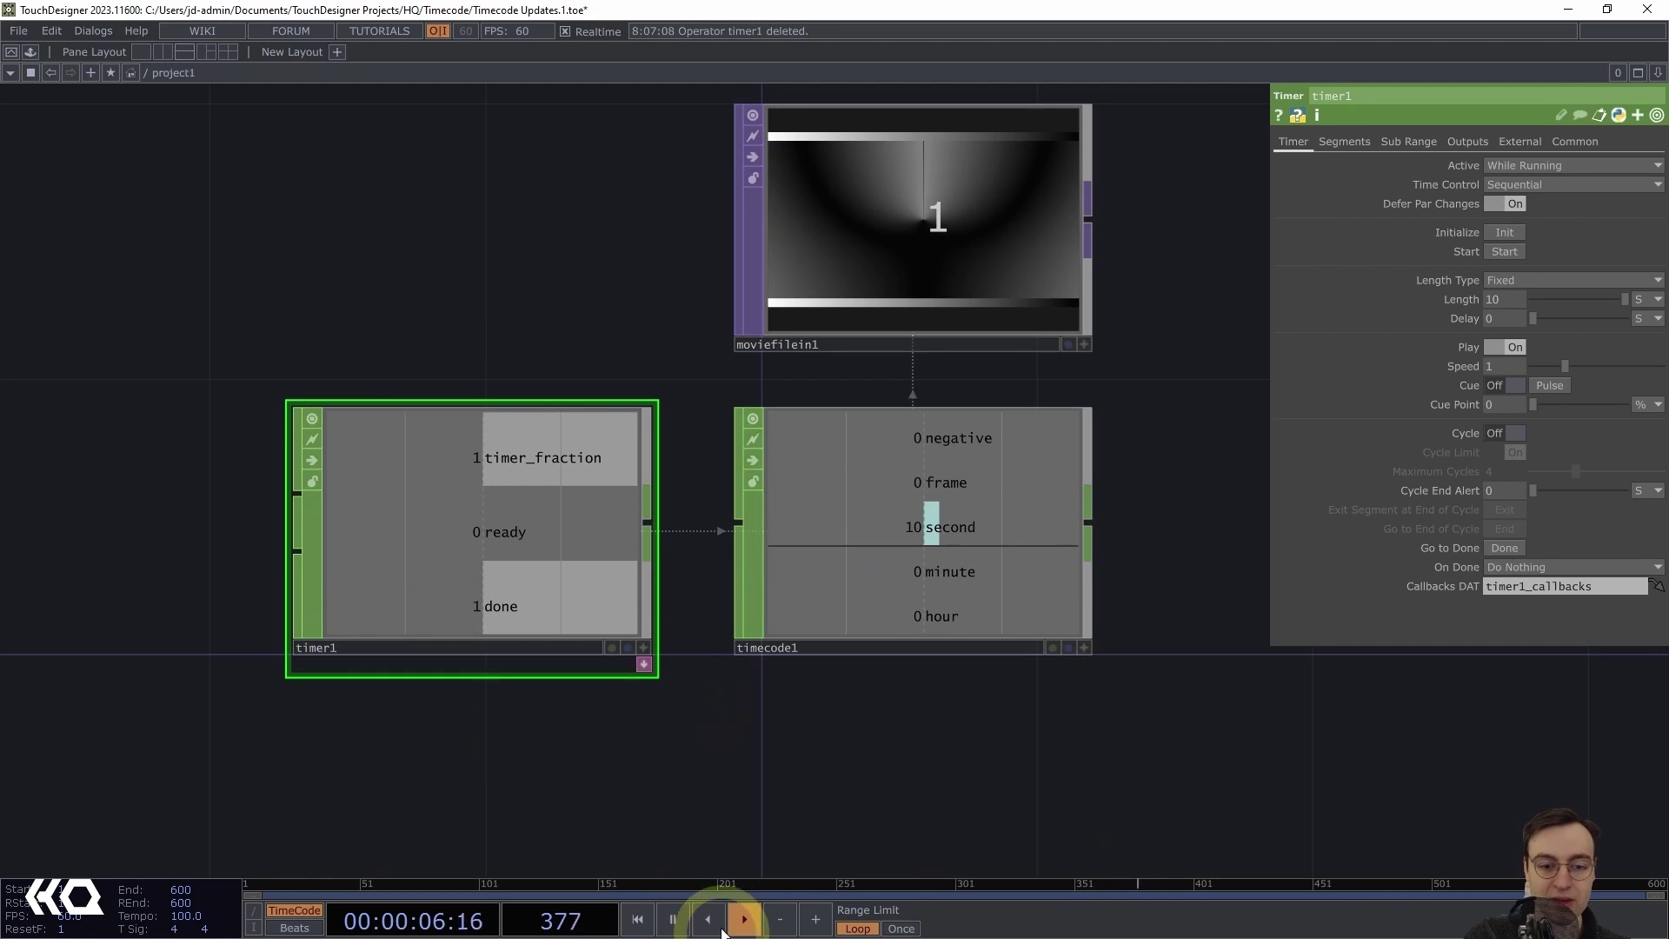
left_click_drag(760, 824, 760, 670)
scroll(760, 669, "down", 3)
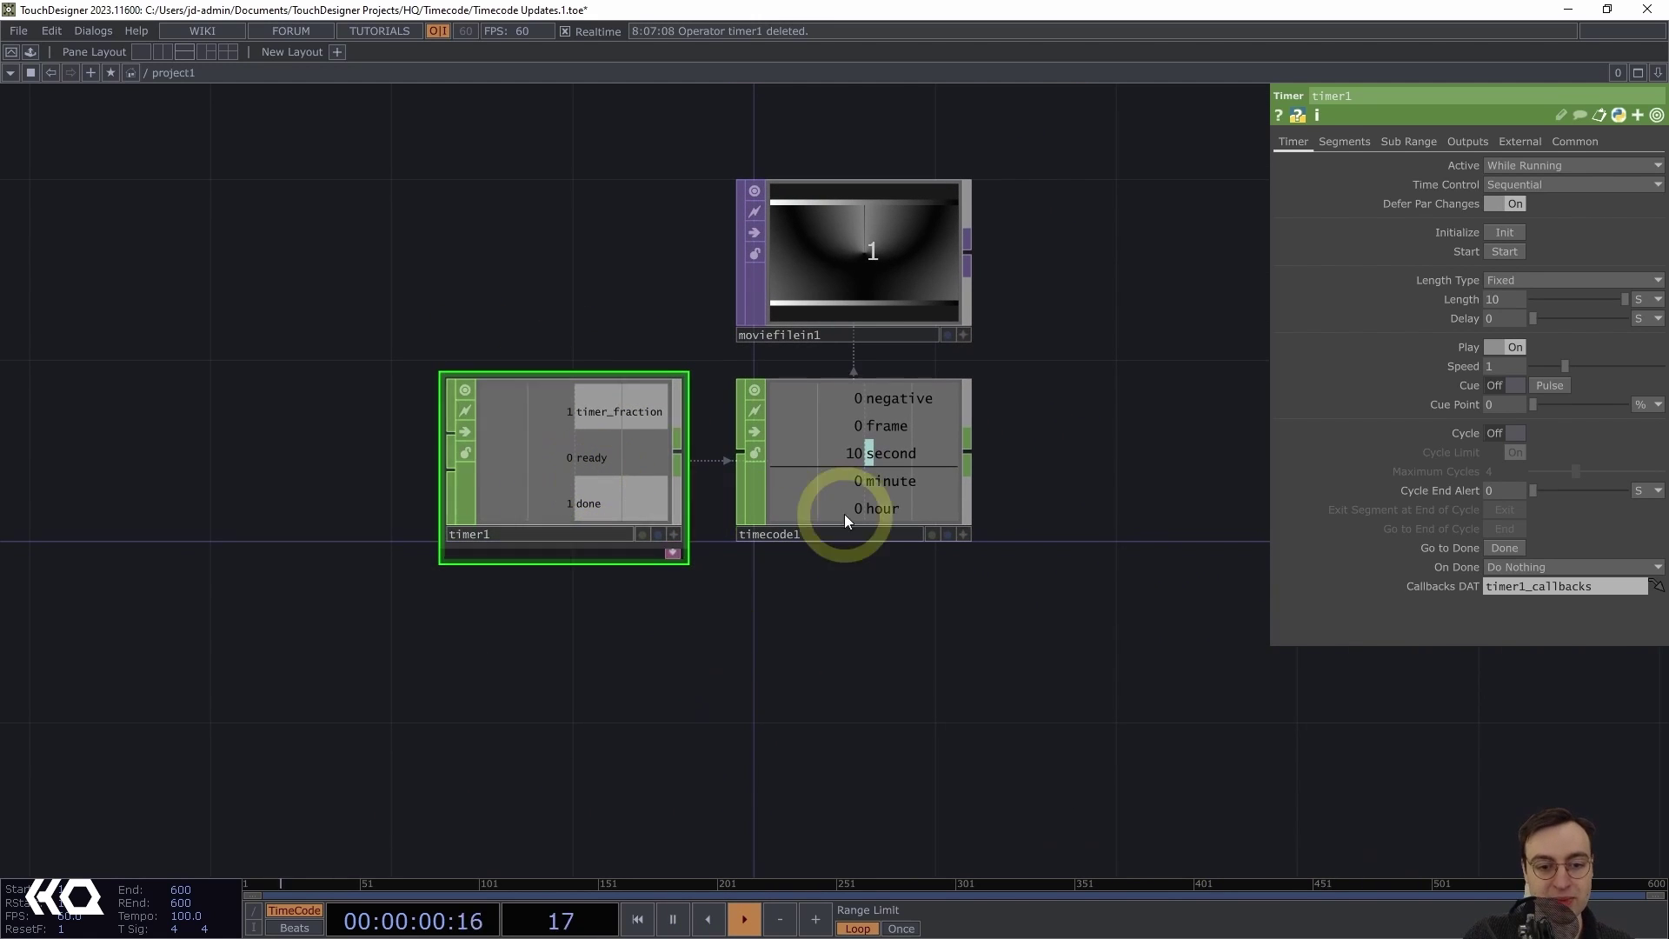
key("Tab")
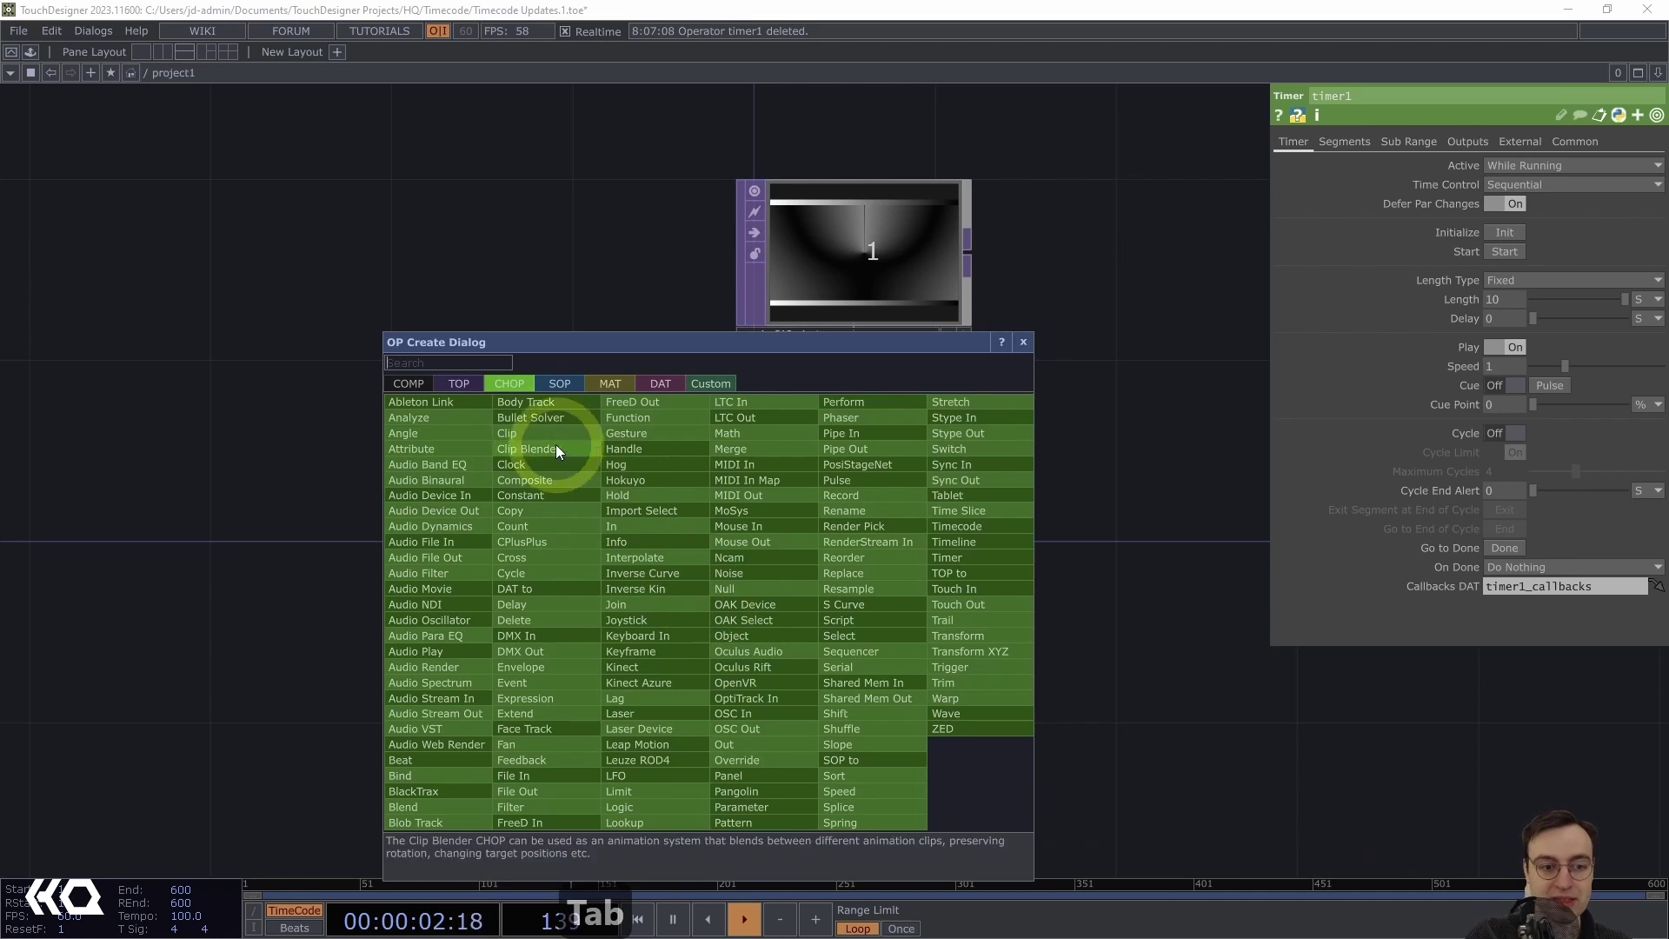
left_click(471, 387)
type("movie")
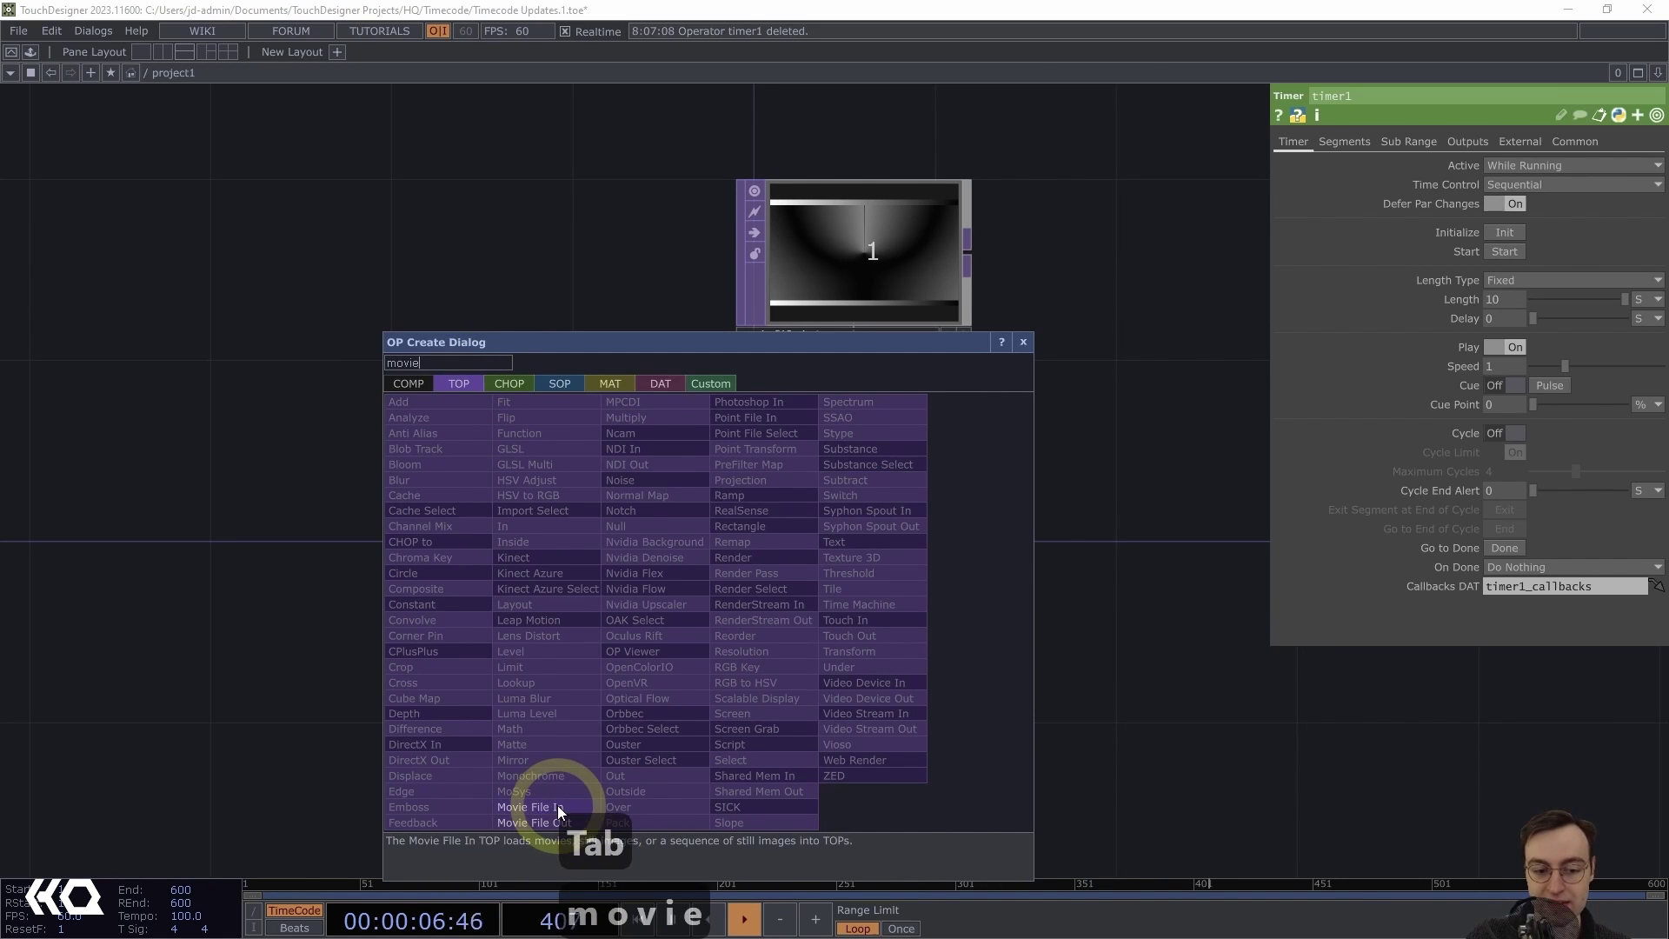
left_click(557, 807)
left_click(557, 670)
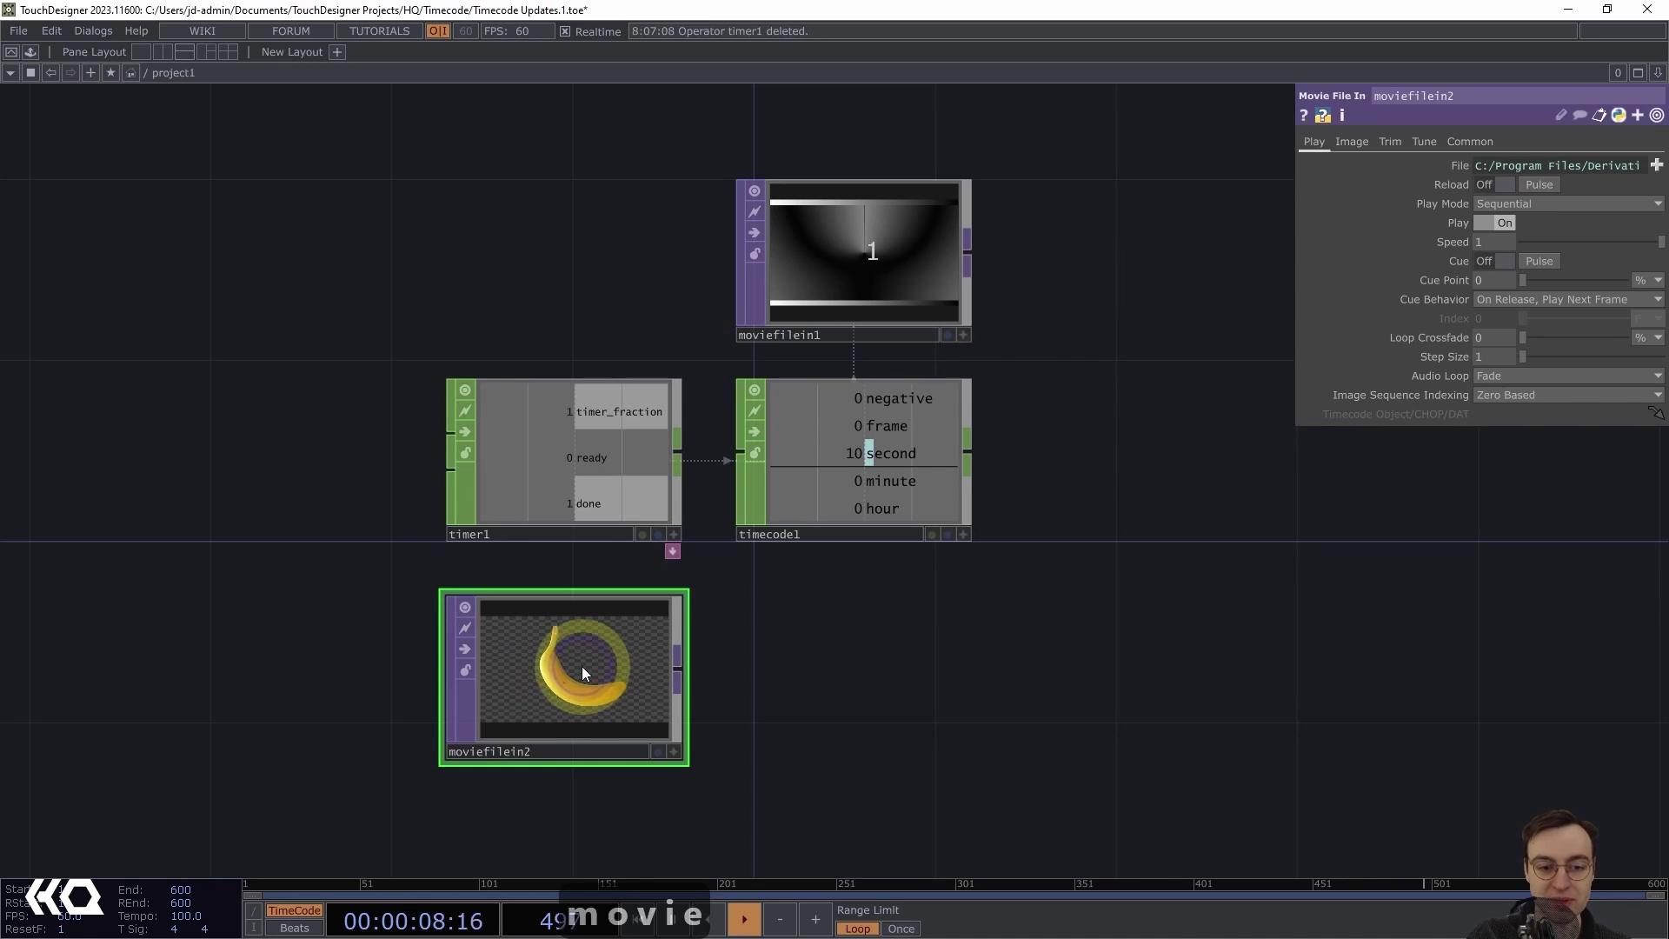
left_click_drag(582, 665, 581, 646)
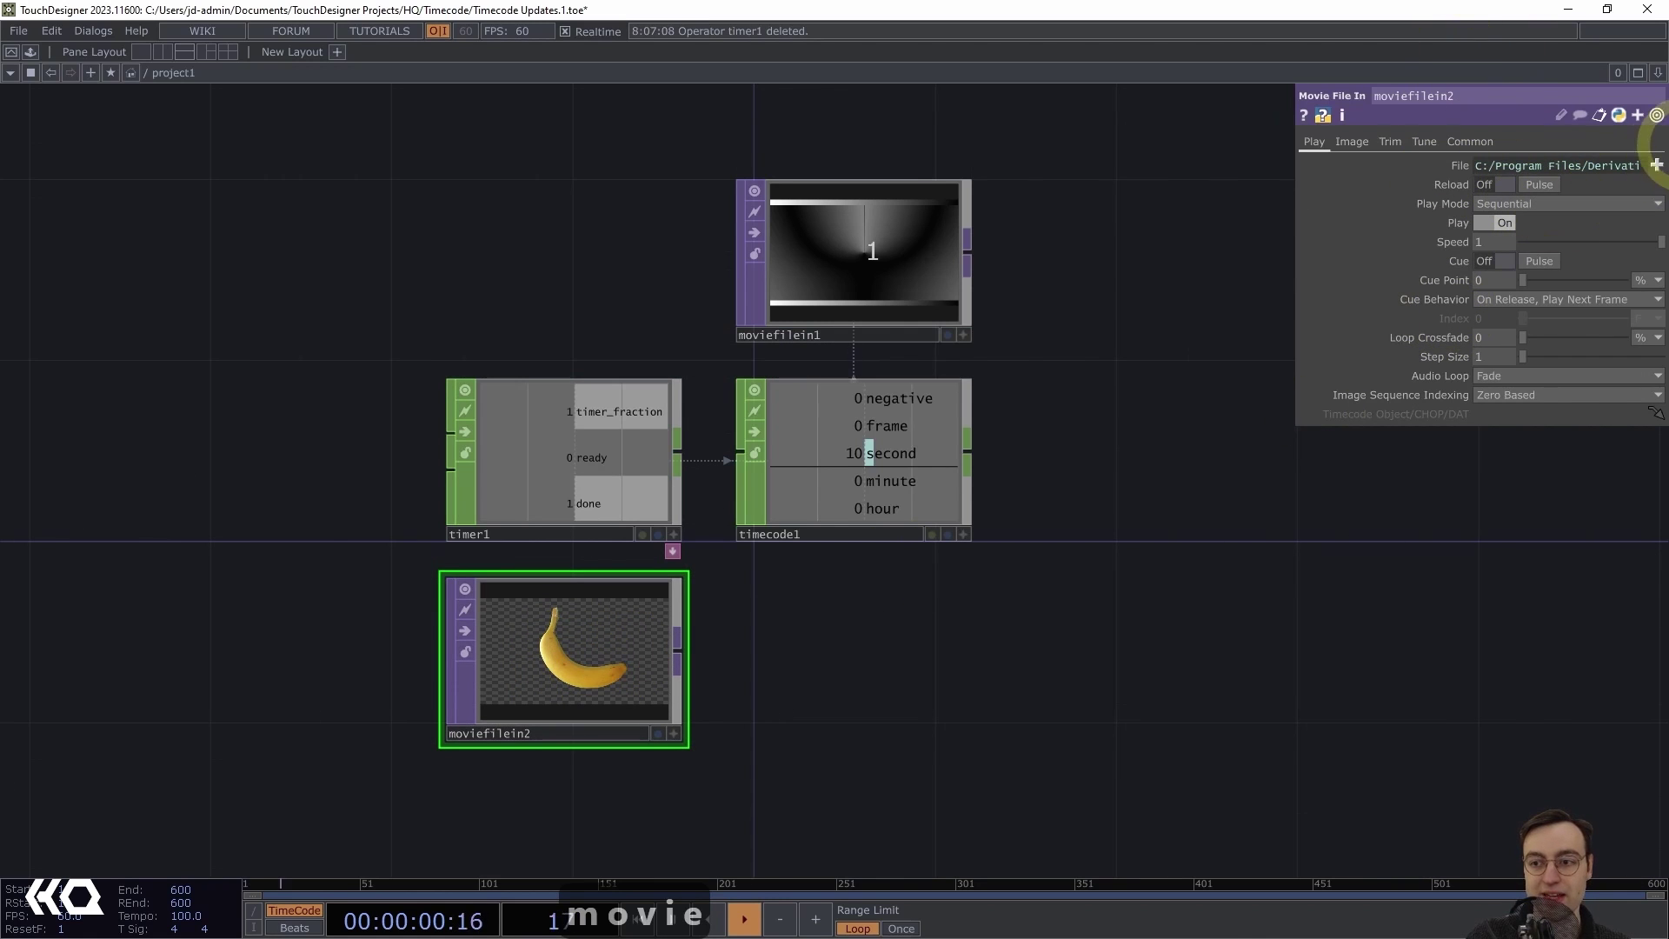
Replace the OP reference of timecode1 with moviefilein2 and select moviefilein2
left_click(873, 436)
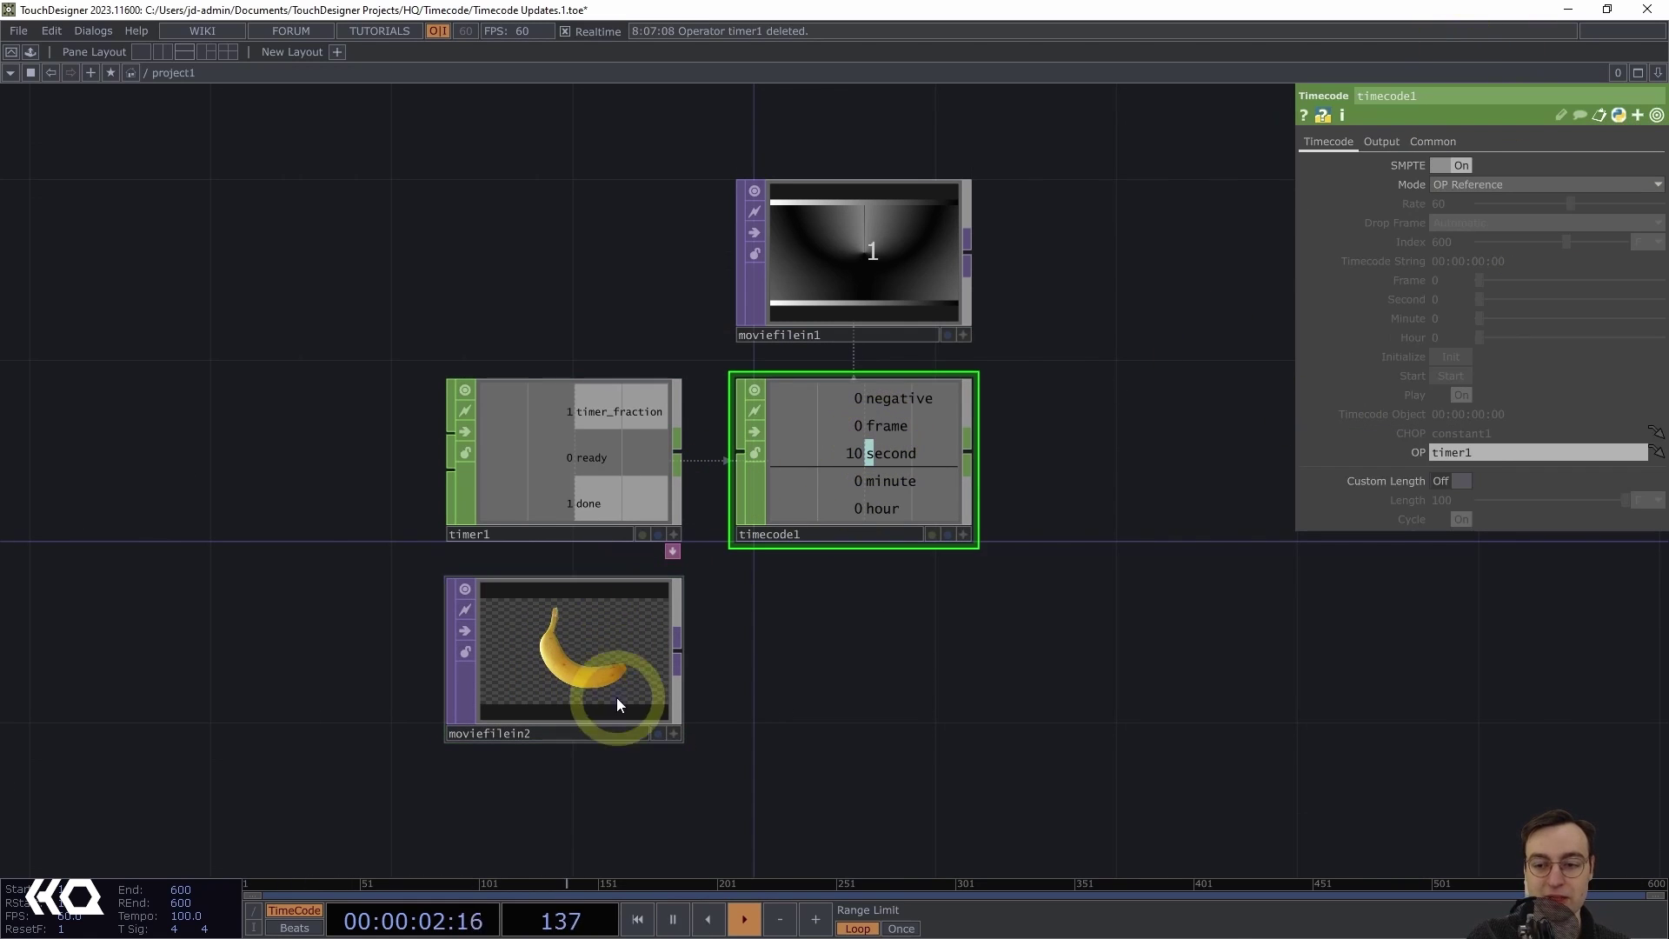
left_click_drag(587, 671, 1480, 459)
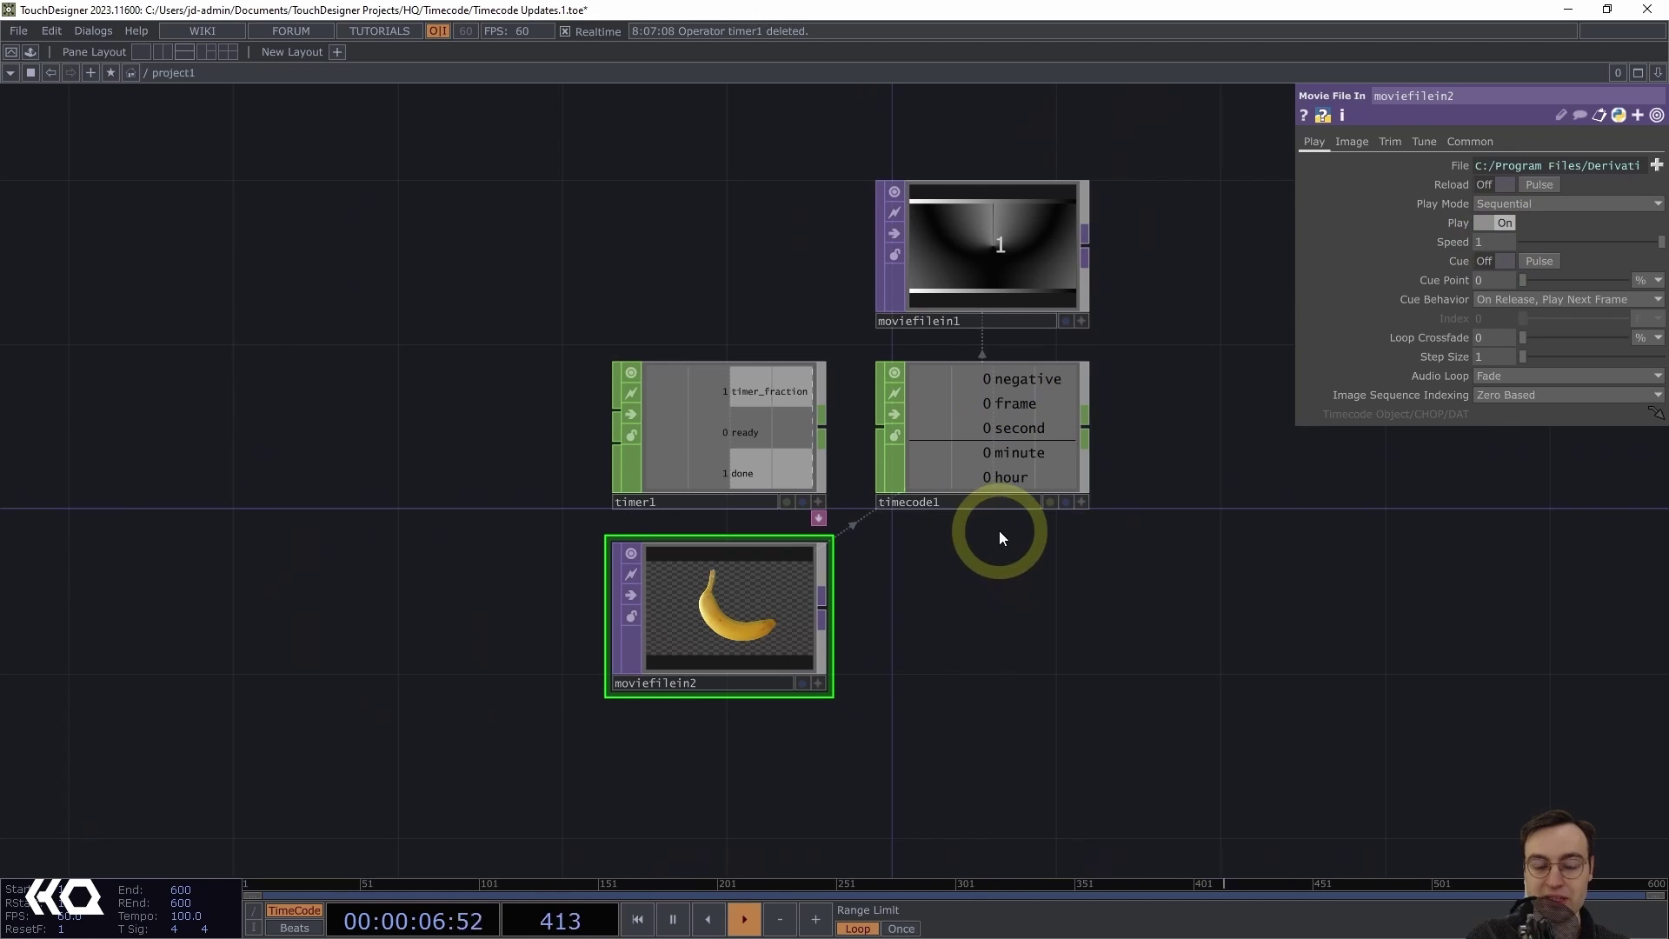
scroll(976, 554, "up", 1)
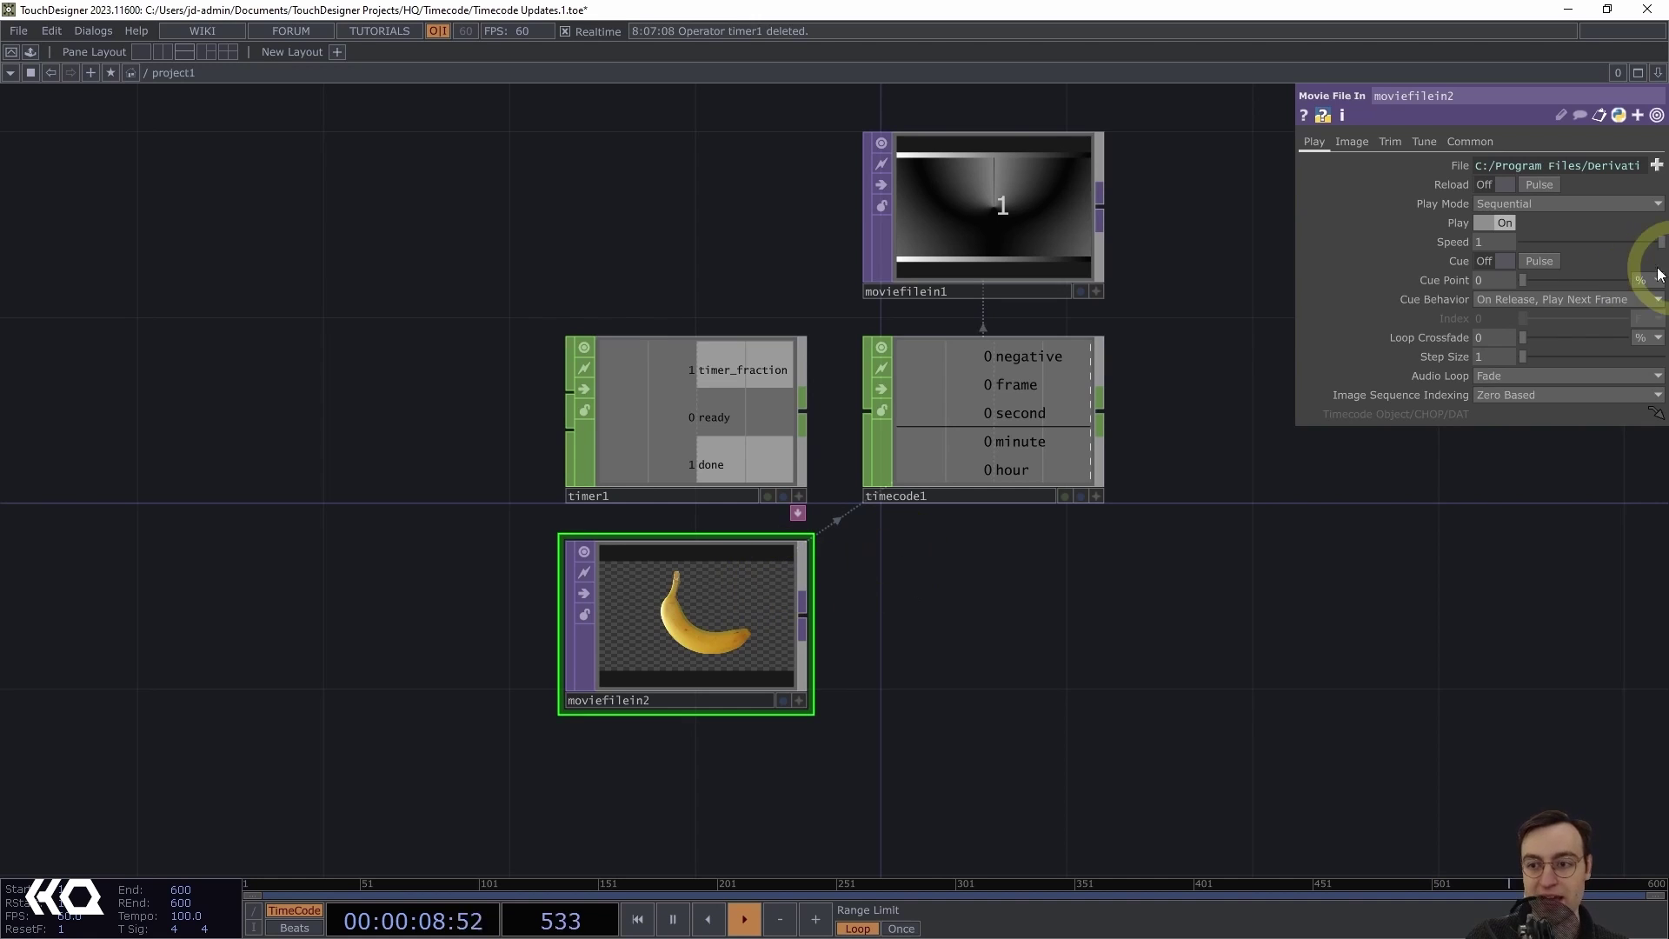
Load Movie.4.mp4 from the Nature samples folder into moviefilein2
left_click(1657, 166)
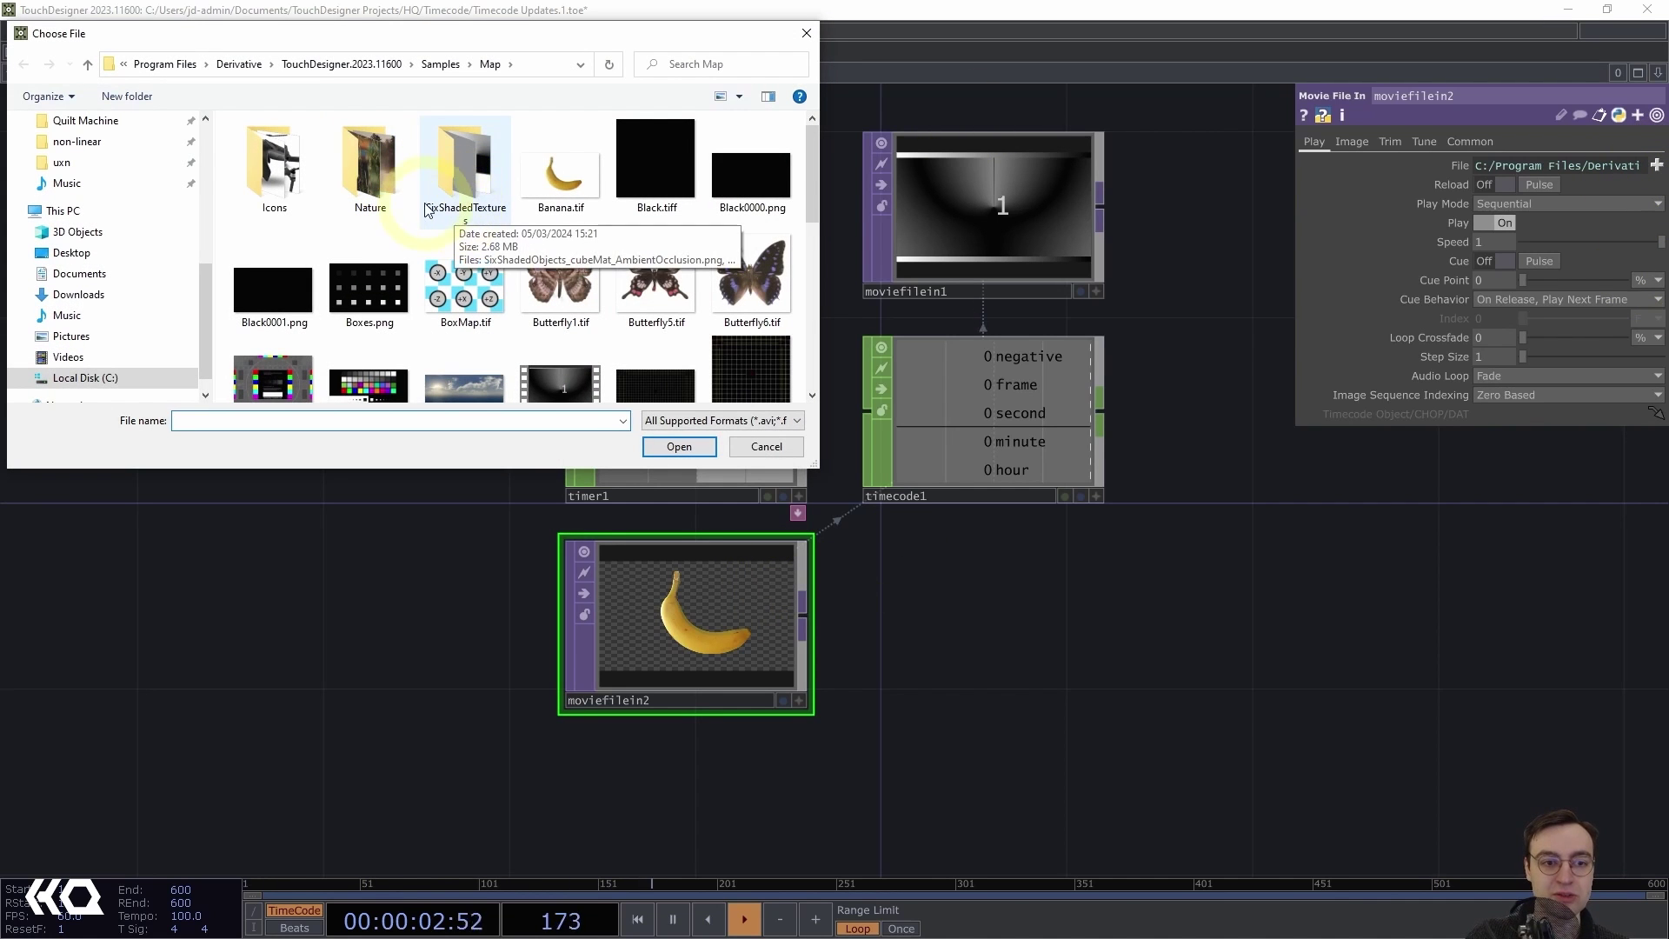
double_click(395, 163)
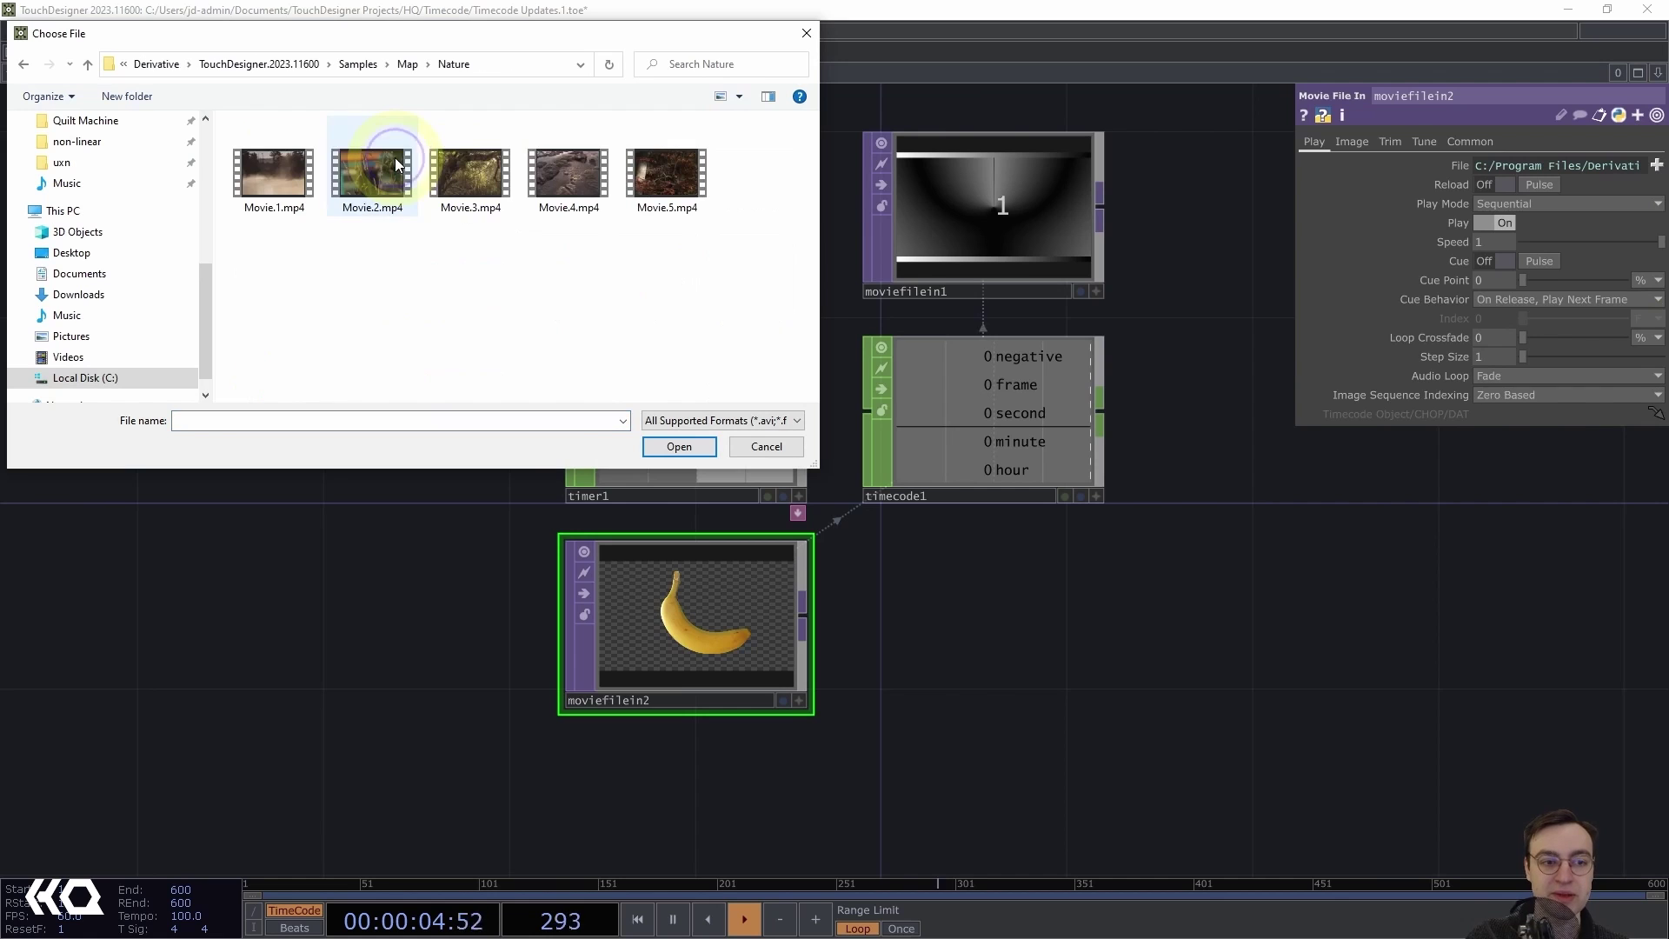
double_click(573, 185)
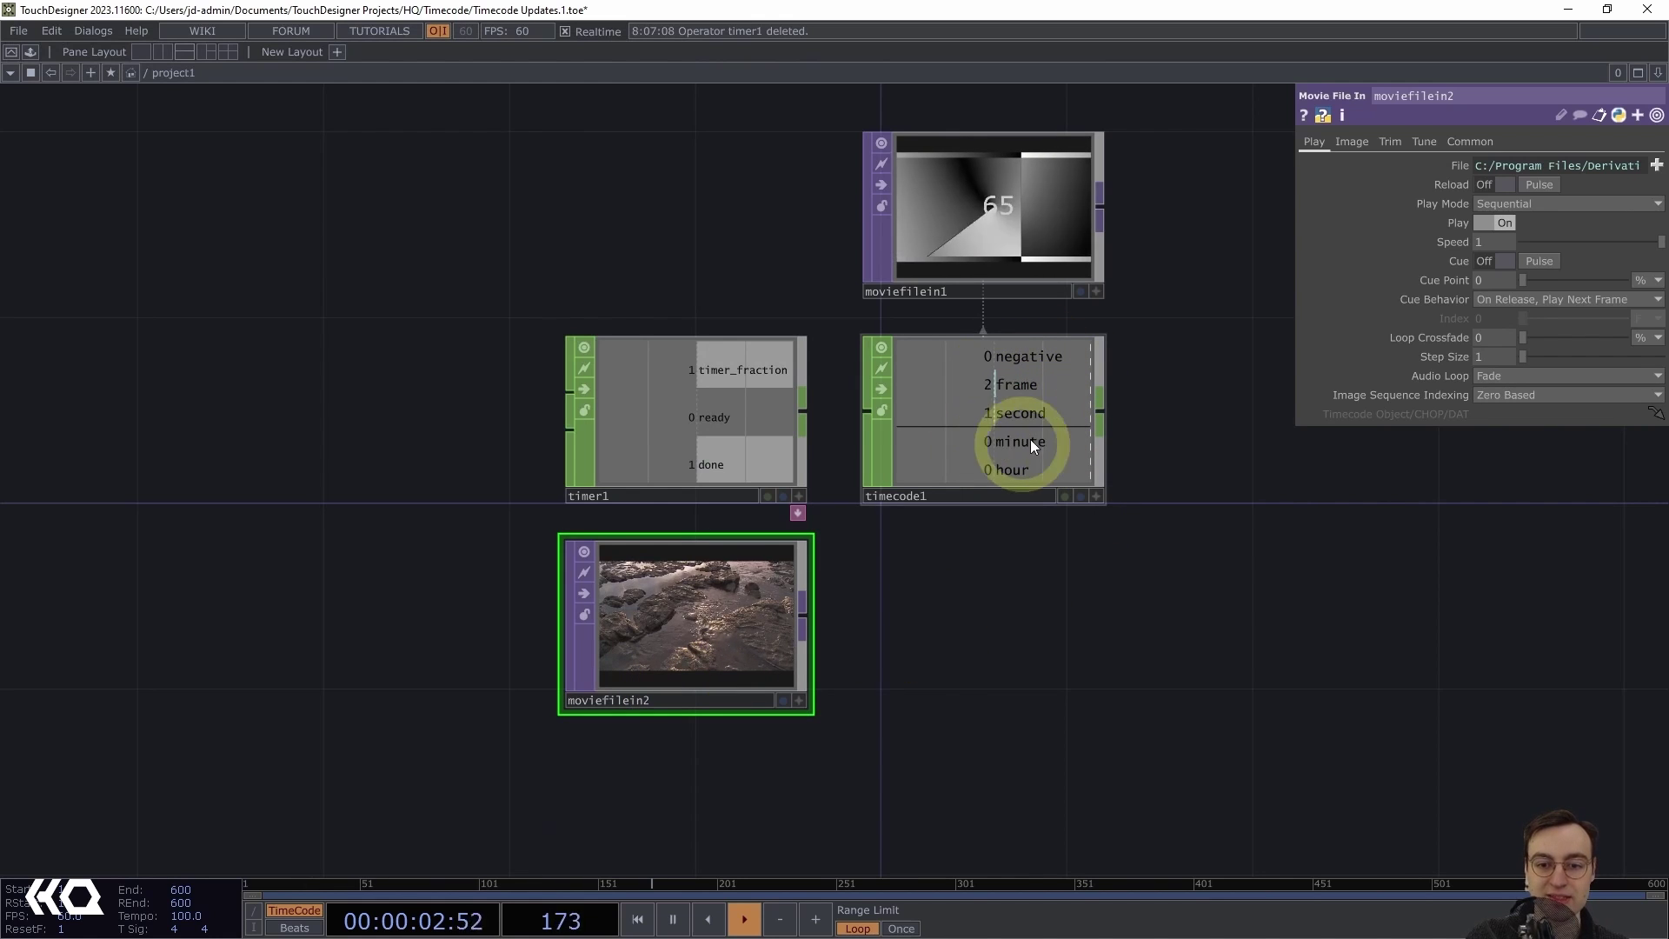
left_click_drag(1030, 616, 879, 629)
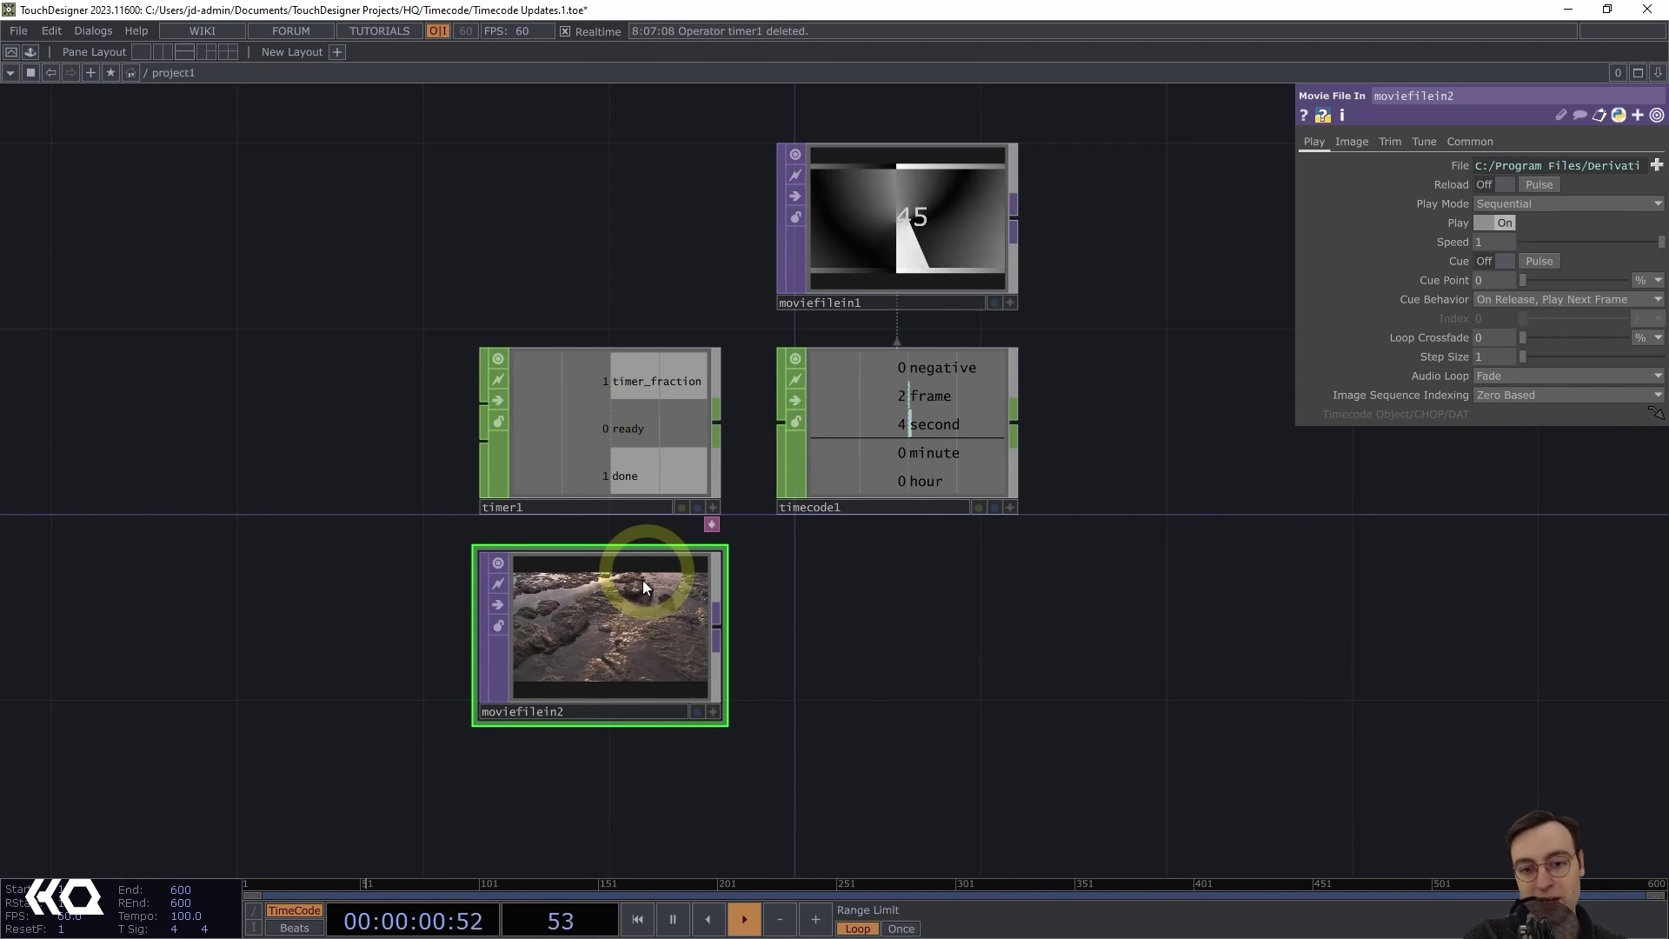
left_click_drag(864, 711, 846, 670)
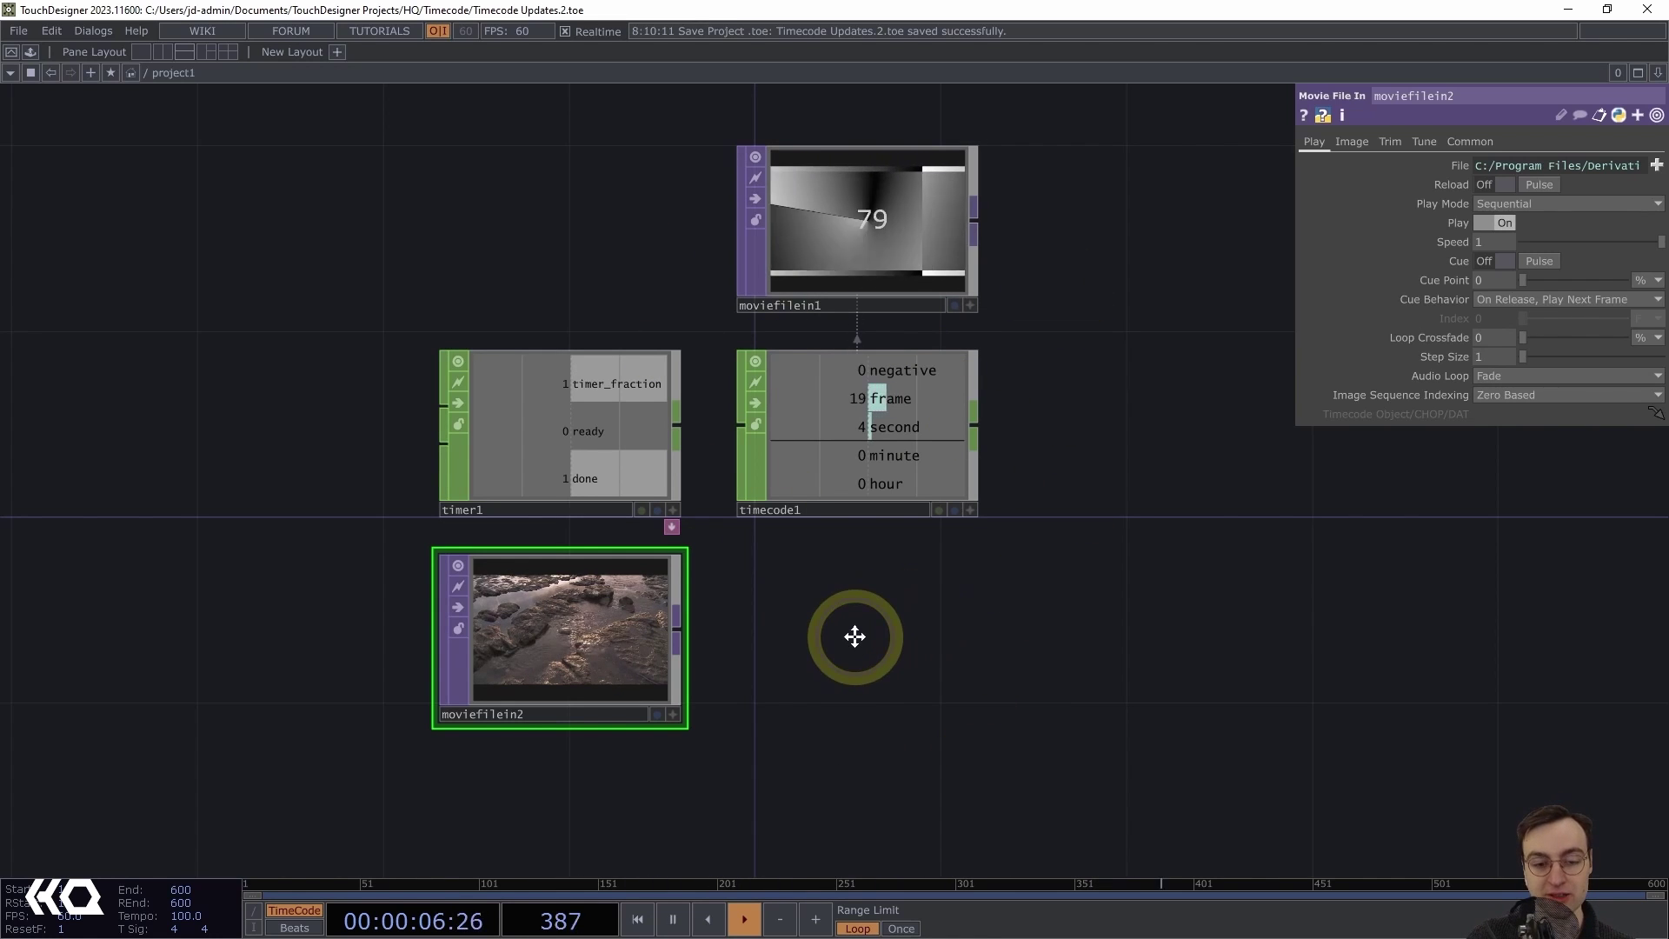
Delete the existing timeline1 operator and add a fresh Timeline CHOP beside timecode1
key("Delete")
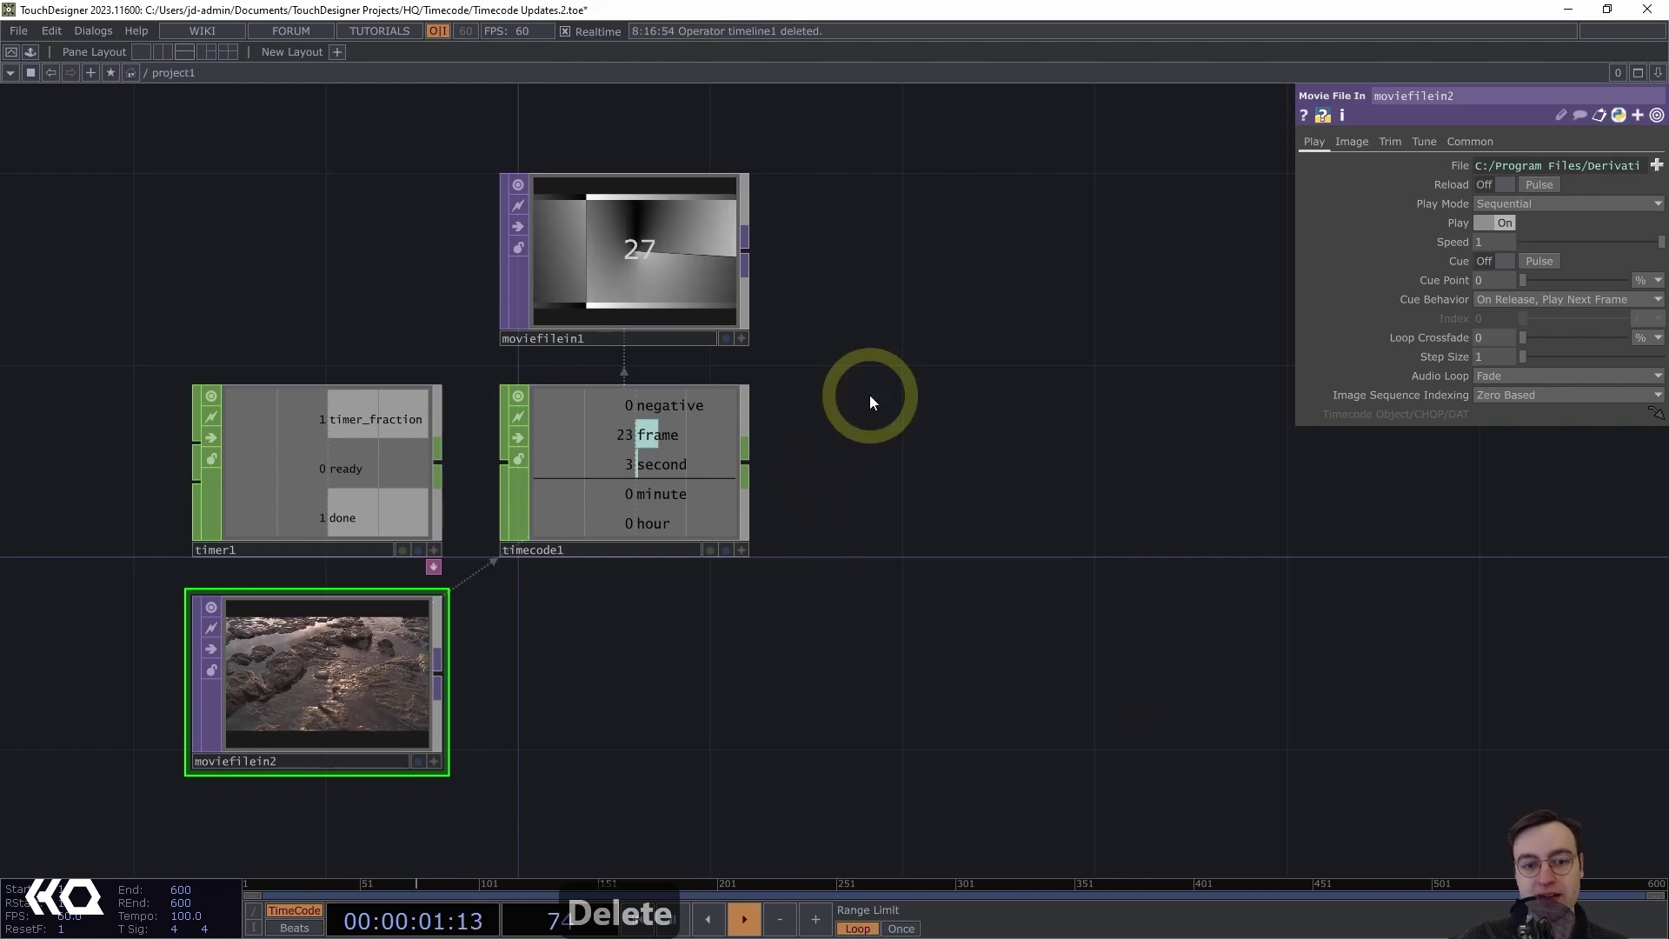
double_click(817, 462)
type("time")
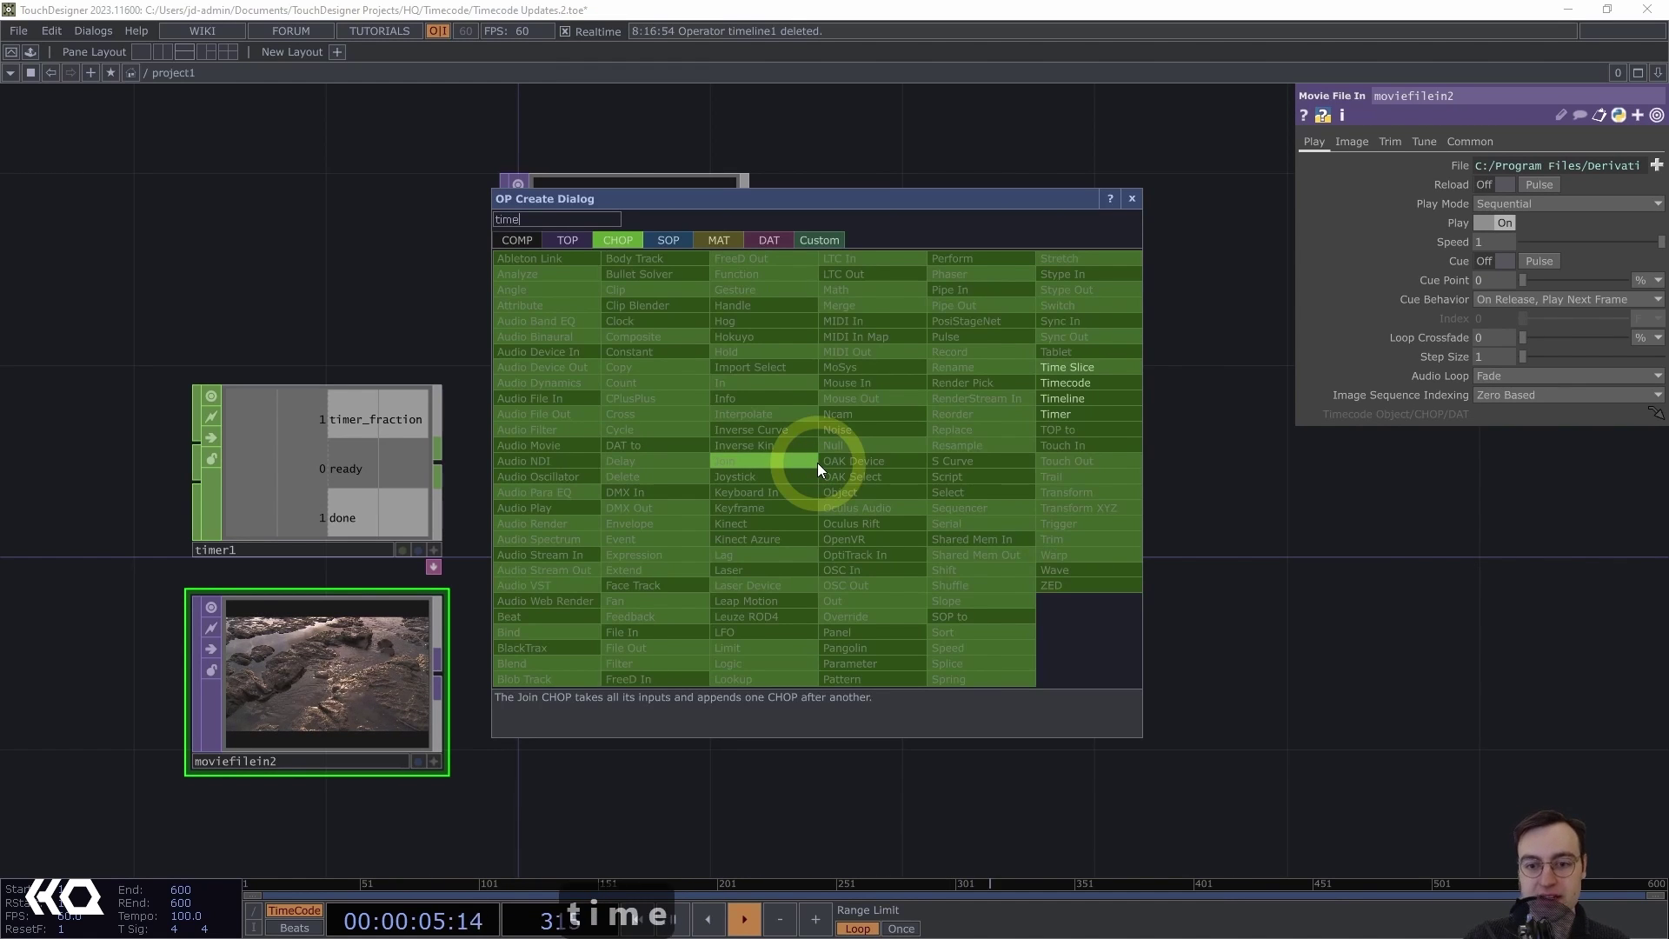
left_click(1082, 398)
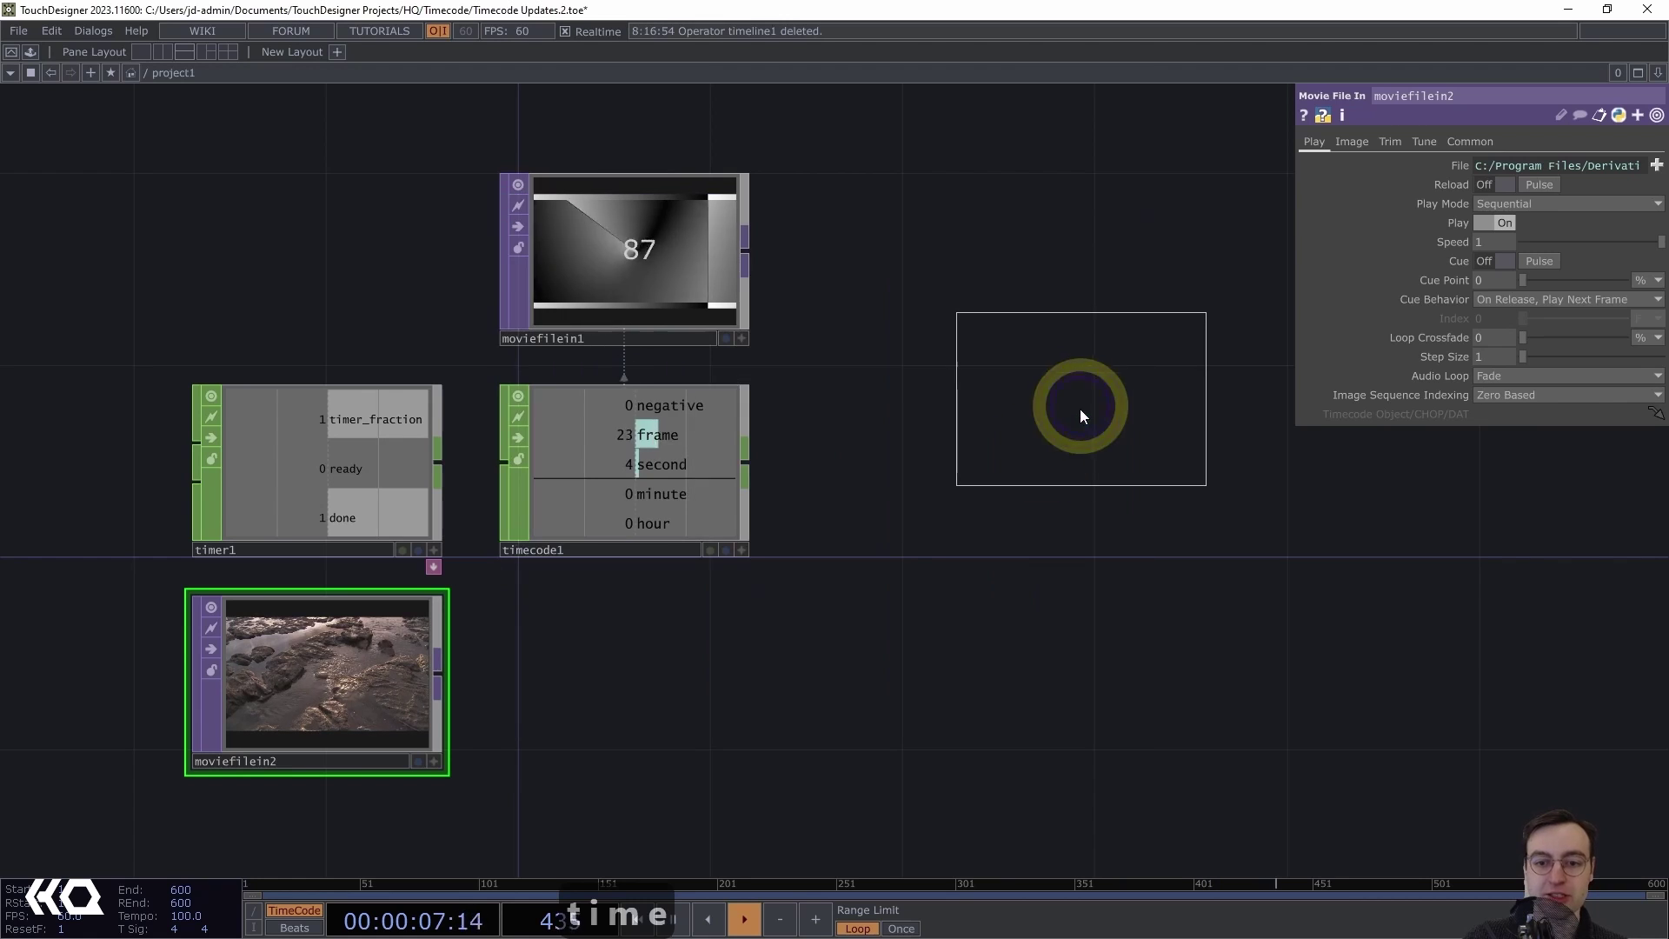
left_click(930, 471)
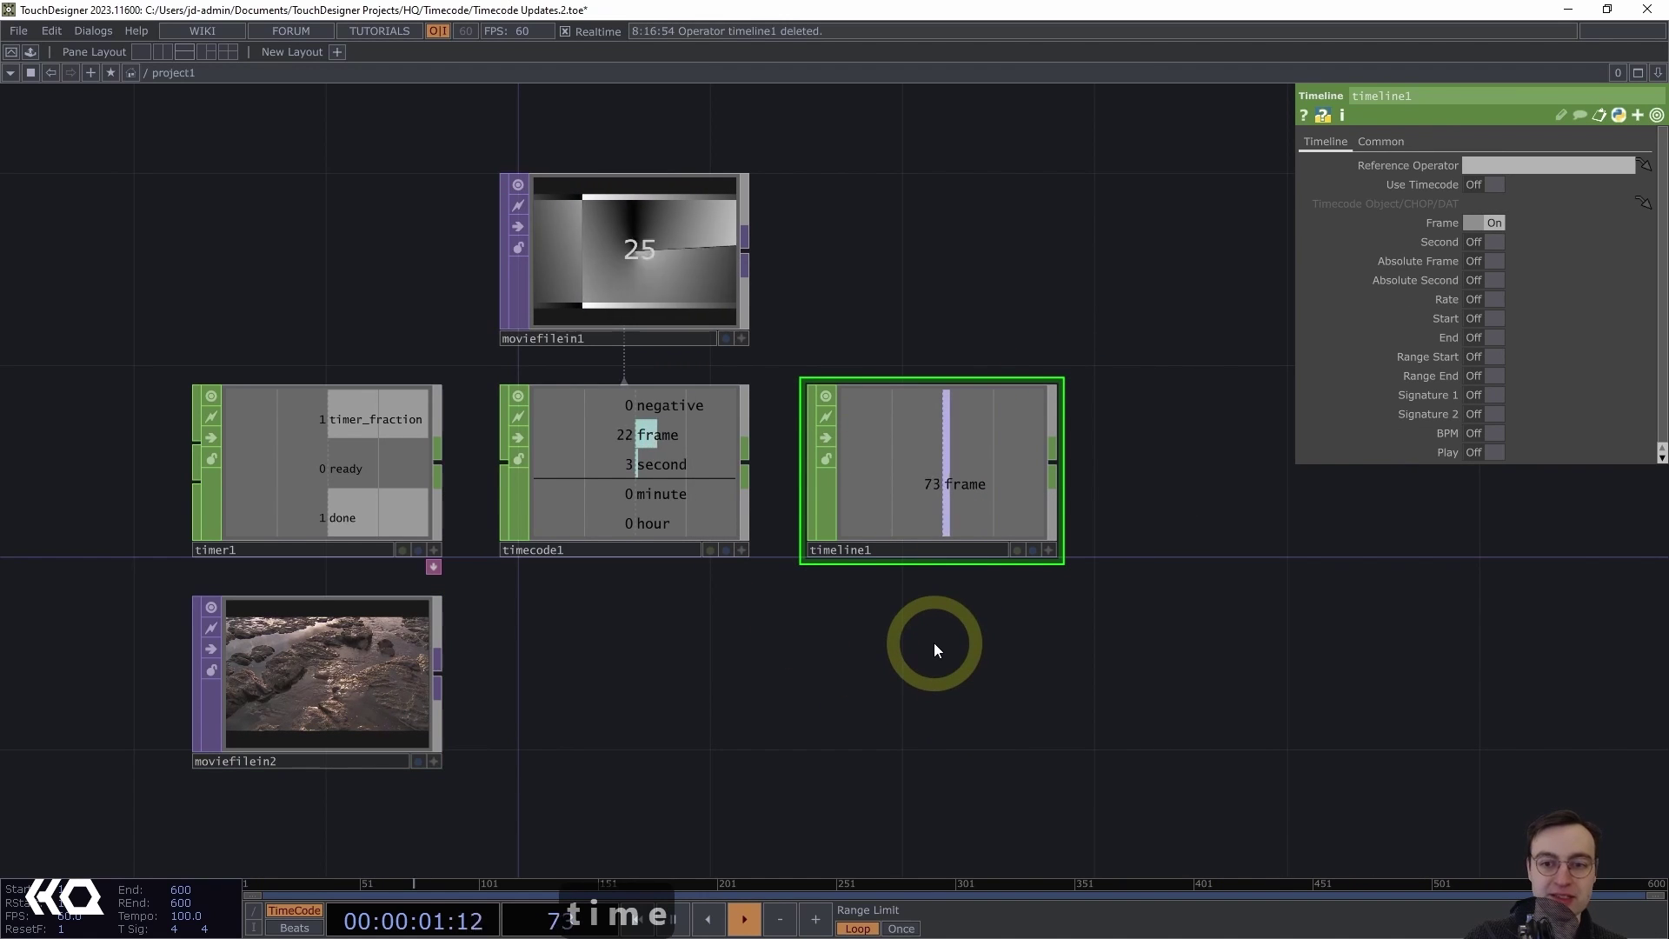
left_click_drag(972, 614, 964, 614)
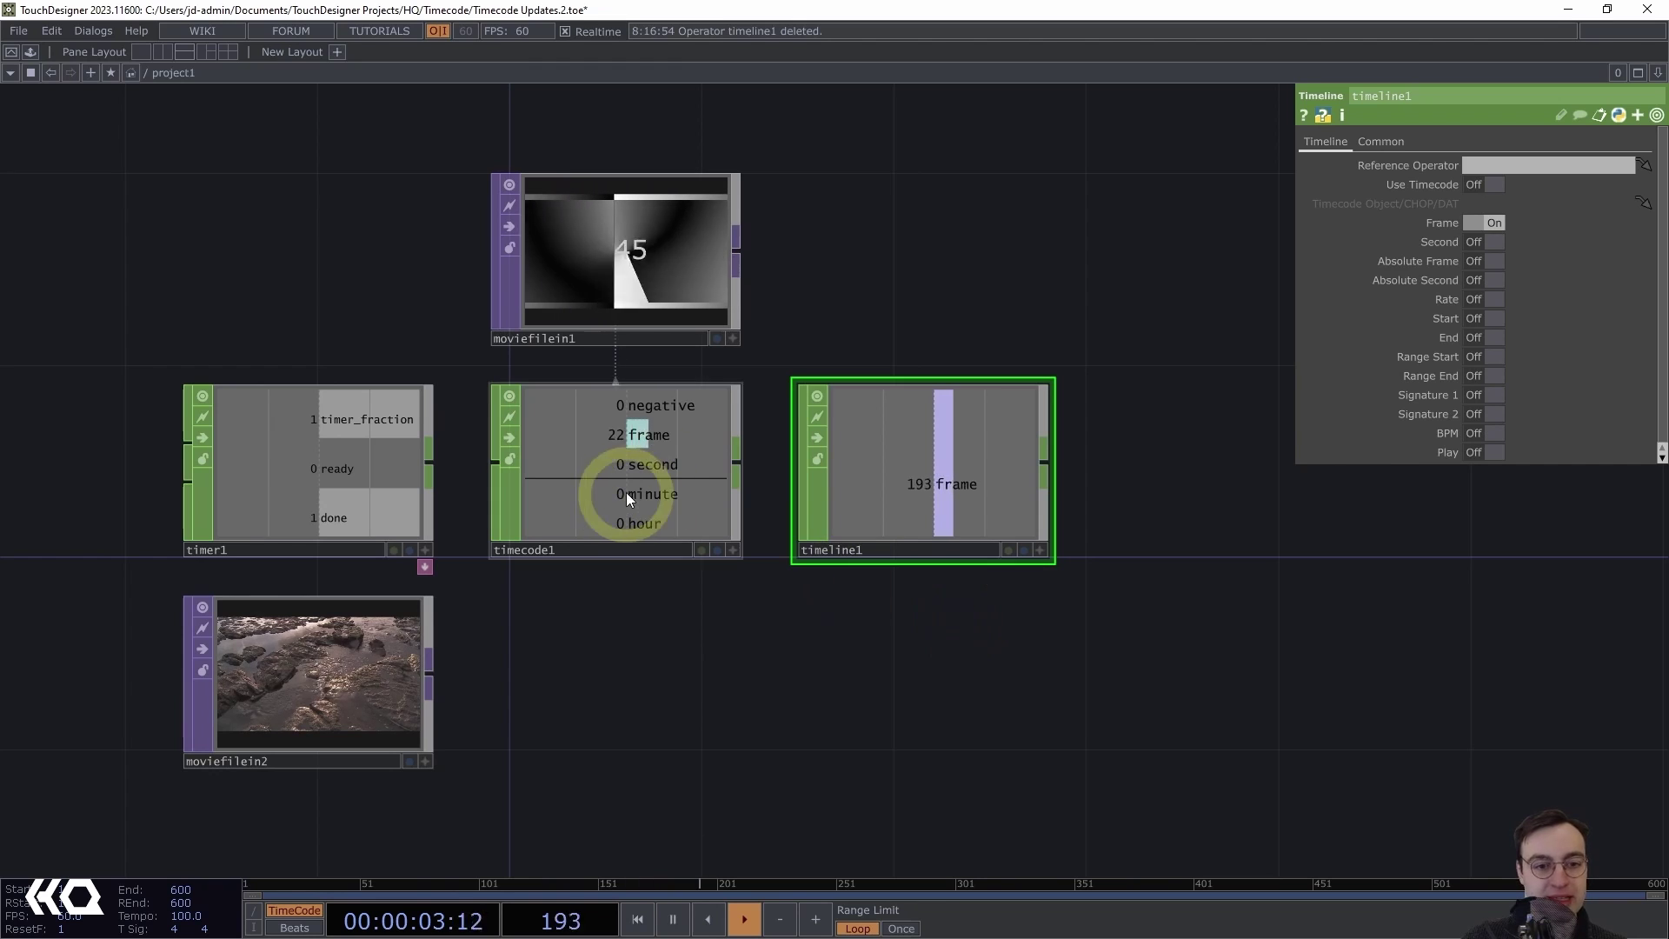
Turn on Use Timecode for timeline1 and expand its Timecode Object/CHOP/DAT parameter to show the expression
left_click(1487, 186)
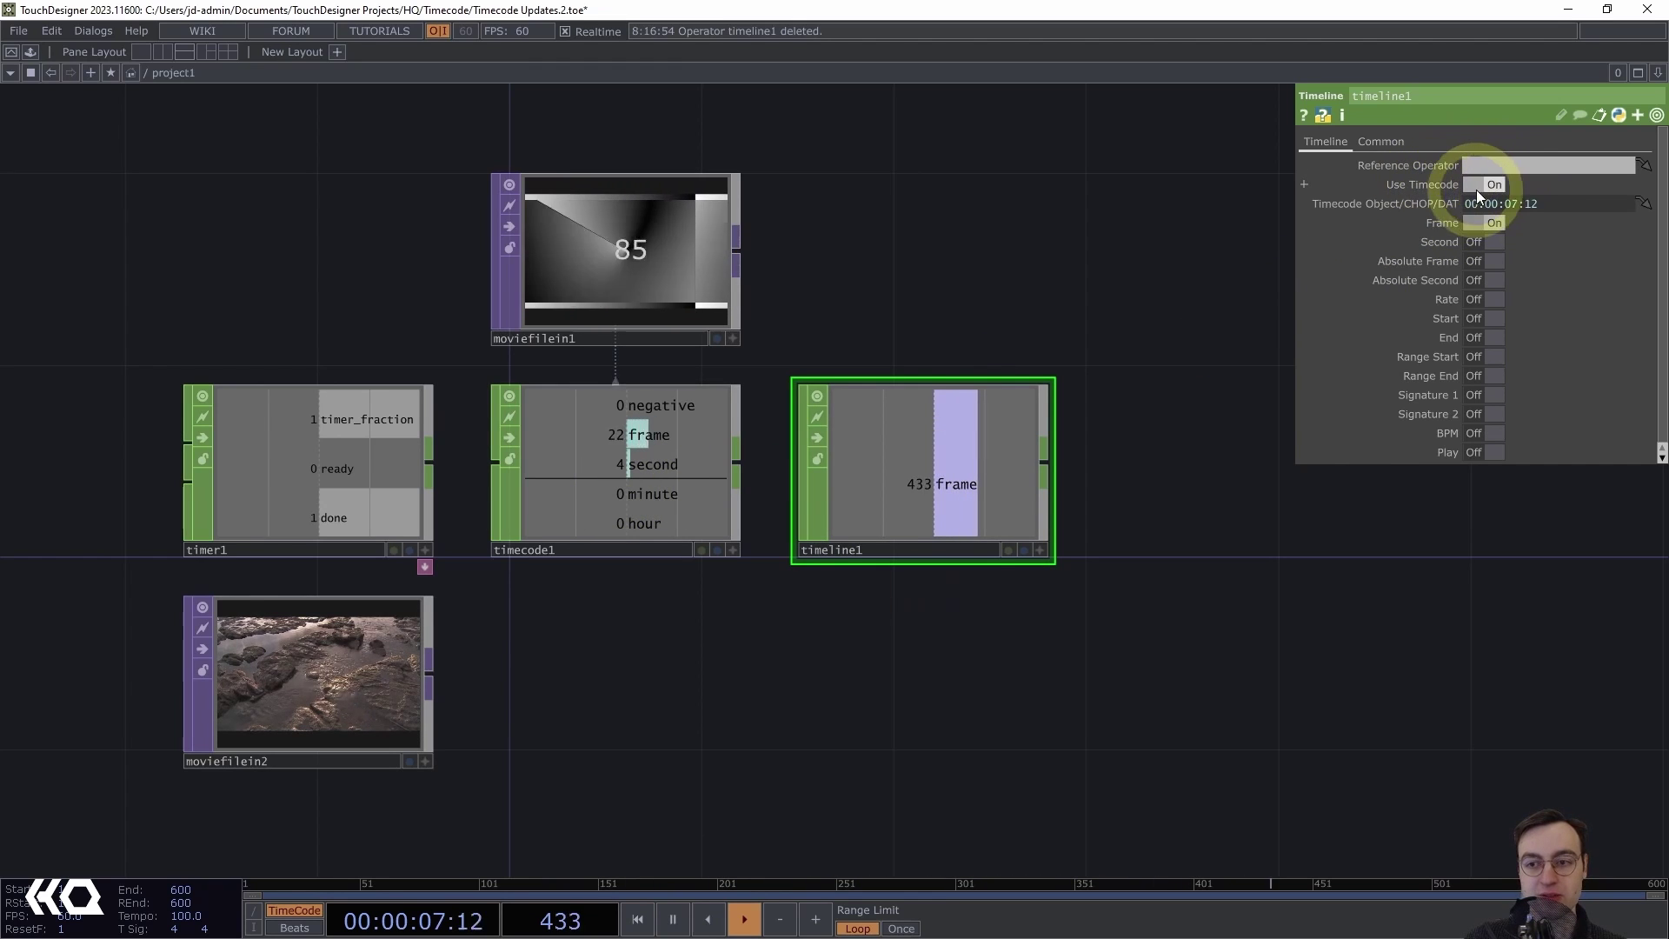
left_click(1413, 202)
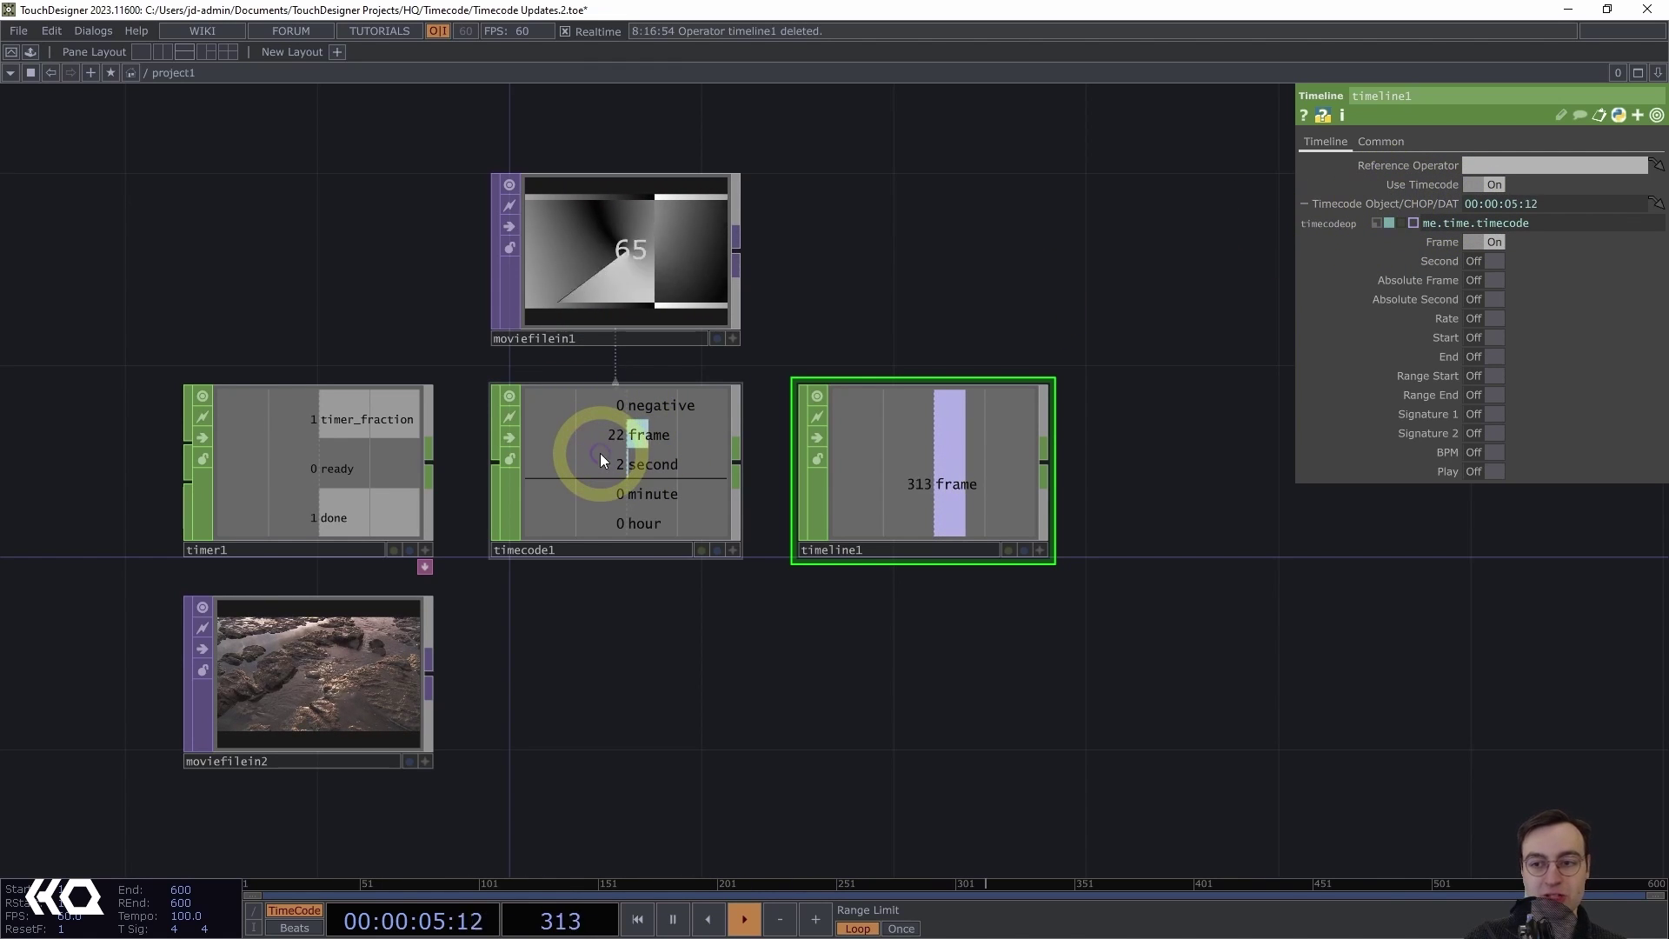
Set the Timecode Object/CHOP/DAT parameter of timeline1 to timecode1
left_click_drag(600, 459, 1492, 224)
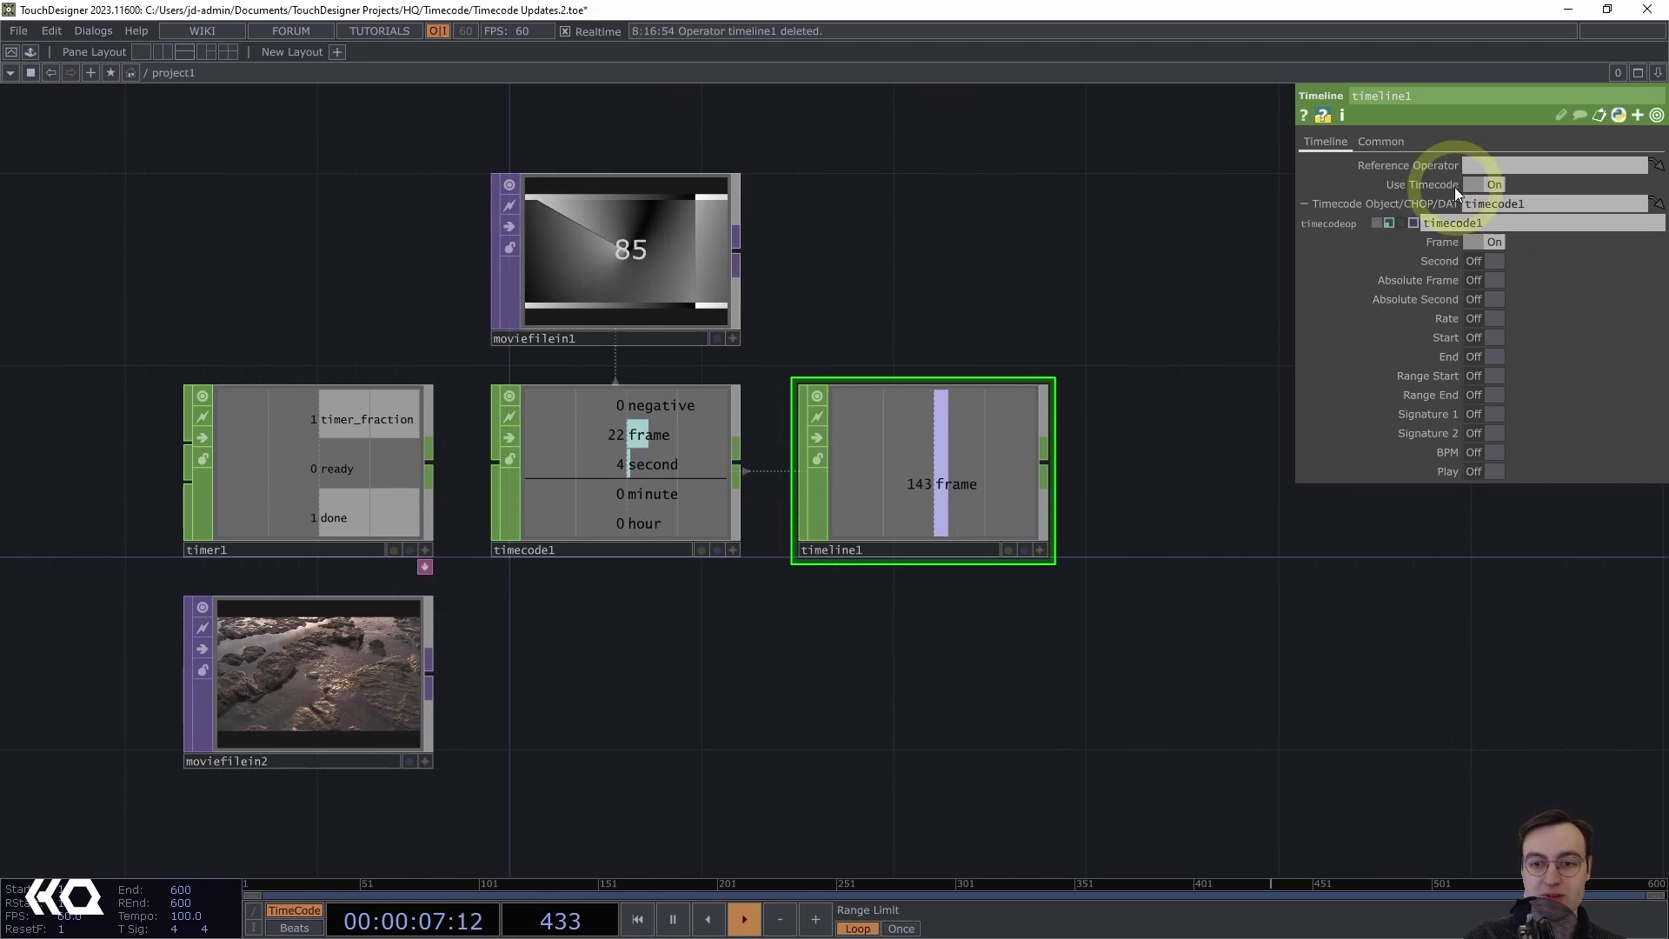
left_click_drag(1200, 434, 1150, 421)
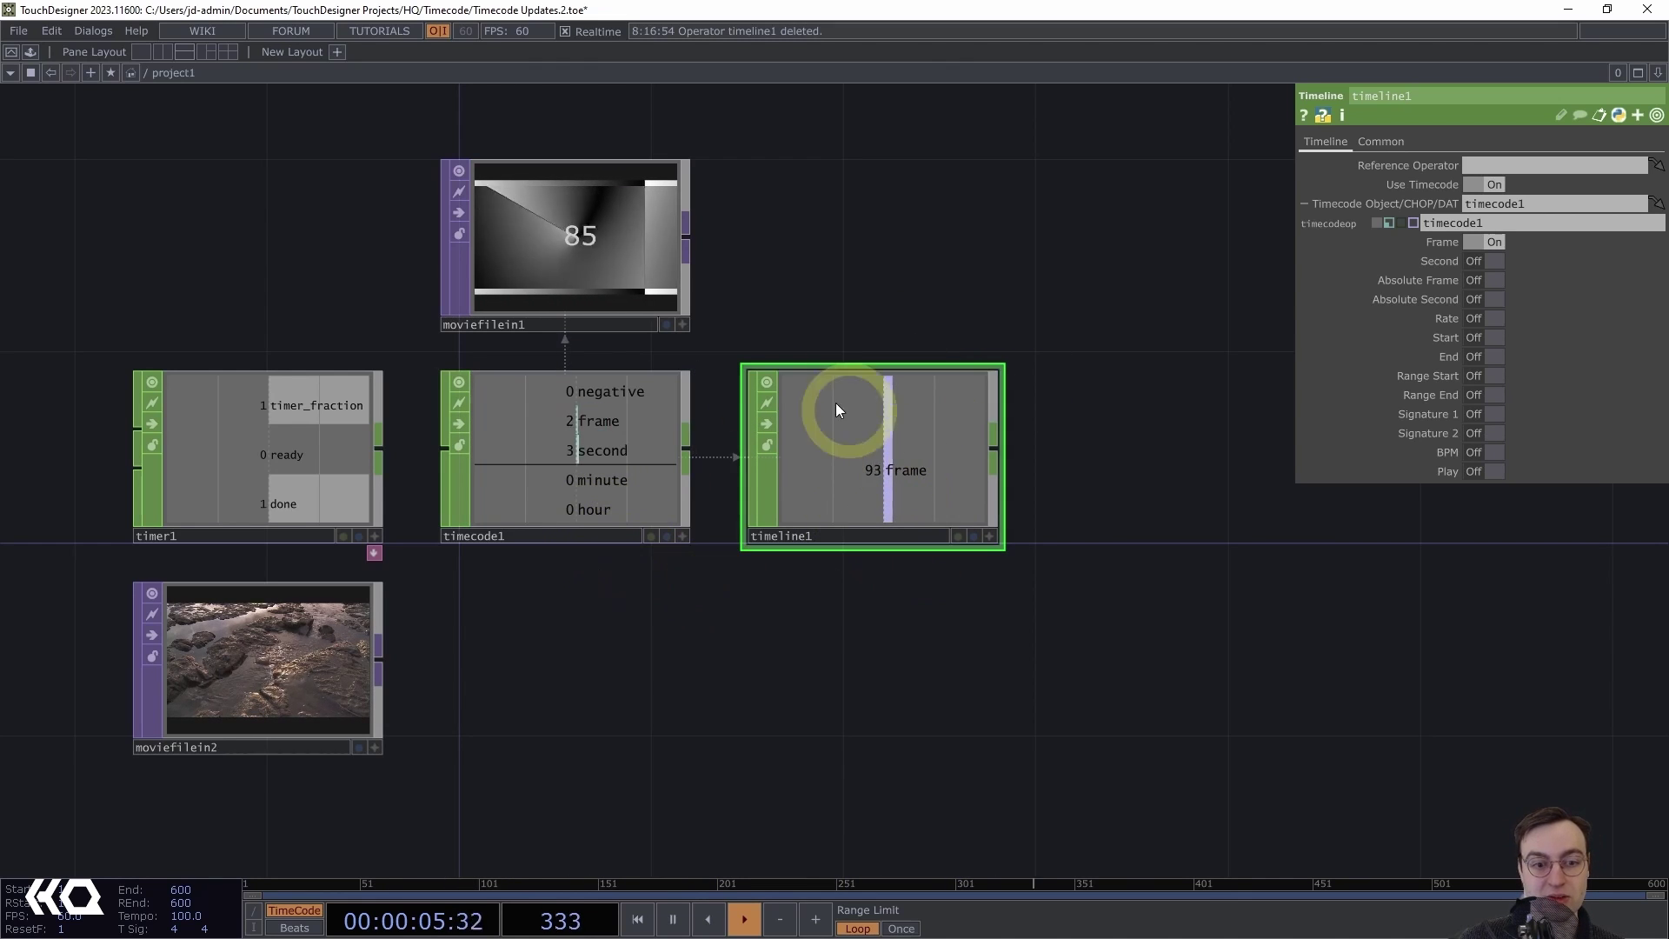
mouse_move(608, 416)
left_mouse_down()
mouse_move(585, 467)
mouse_move(600, 468)
mouse_move(612, 416)
mouse_move(613, 435)
left_mouse_up()
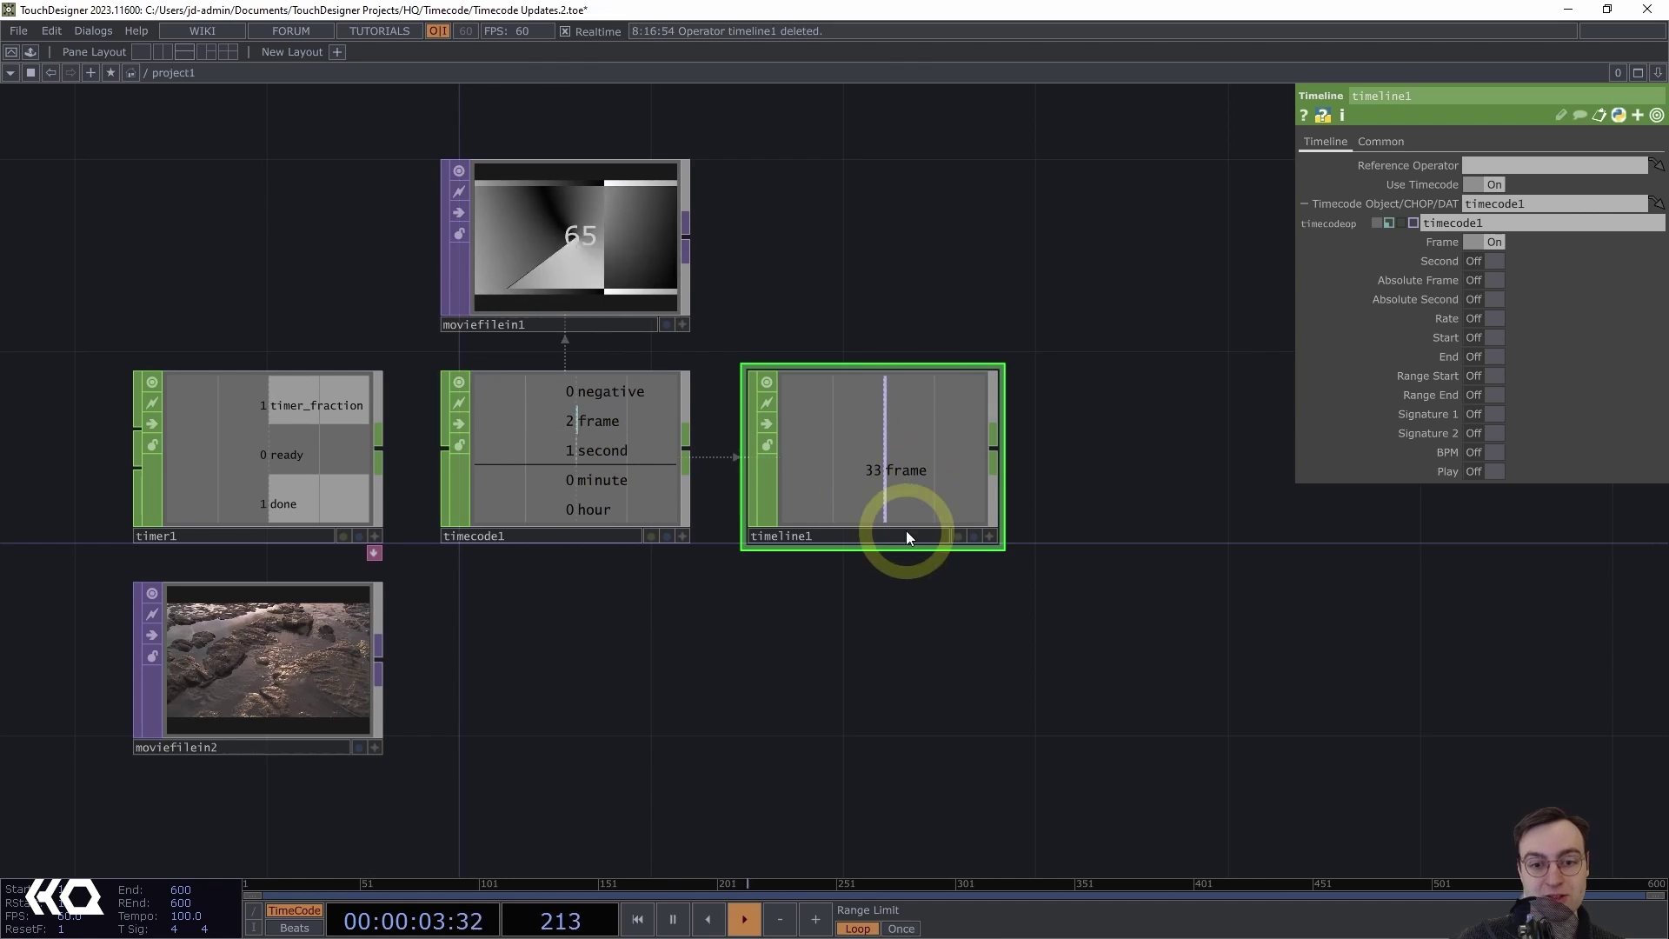
left_click_drag(896, 588, 888, 588)
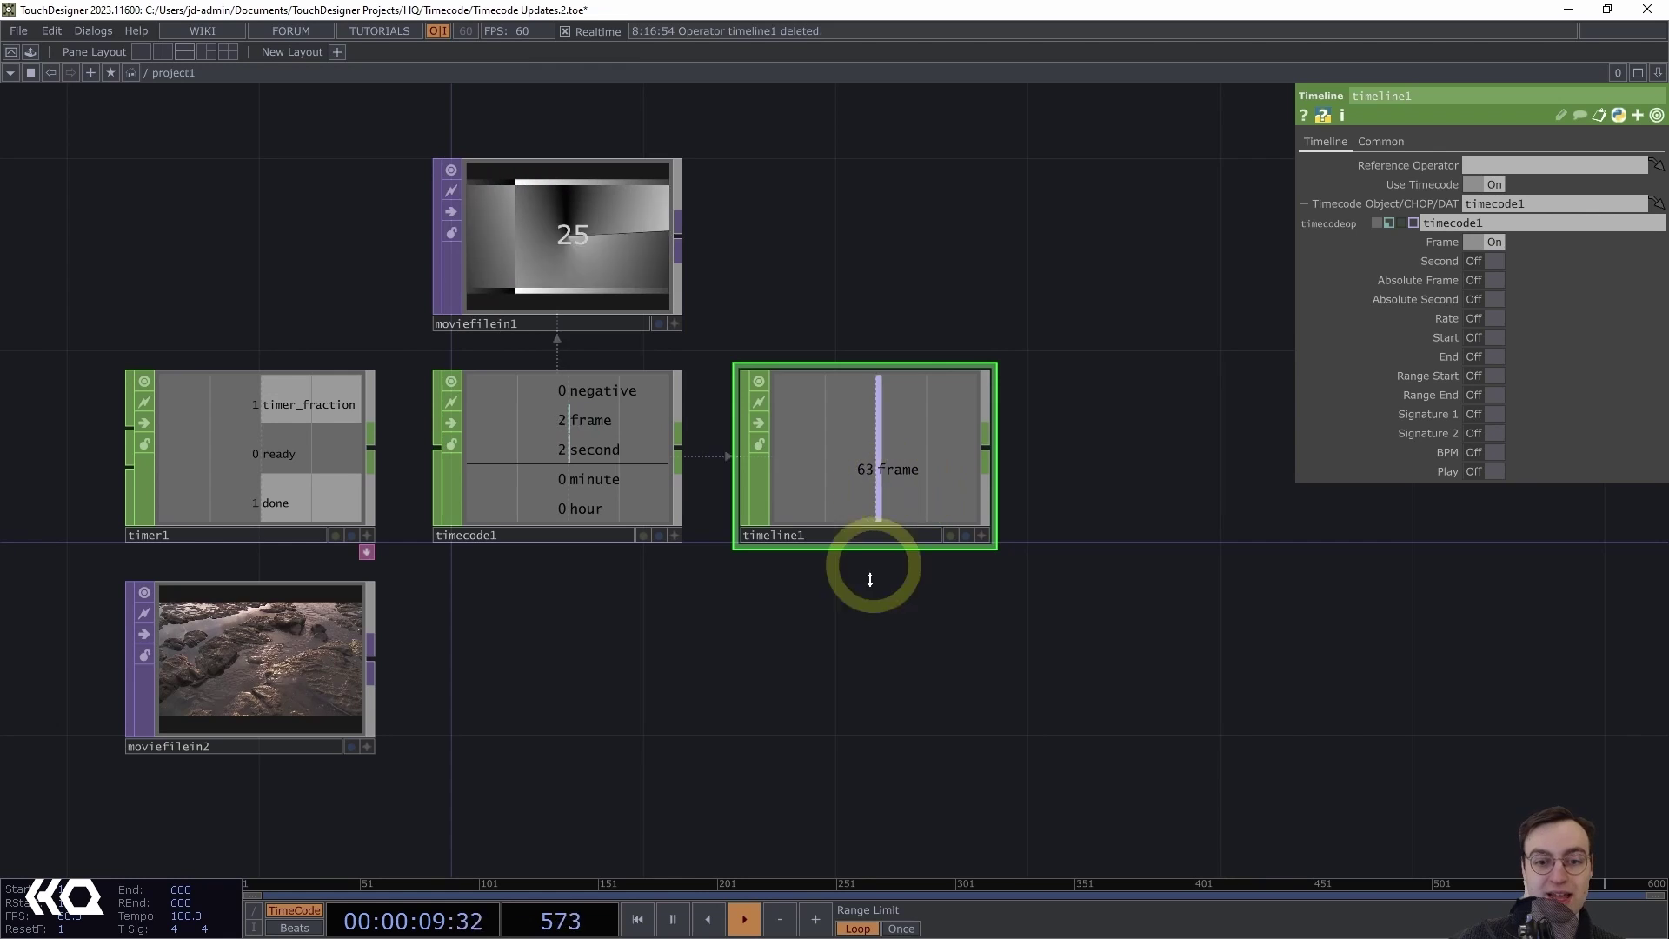
left_click_drag(855, 600, 805, 594)
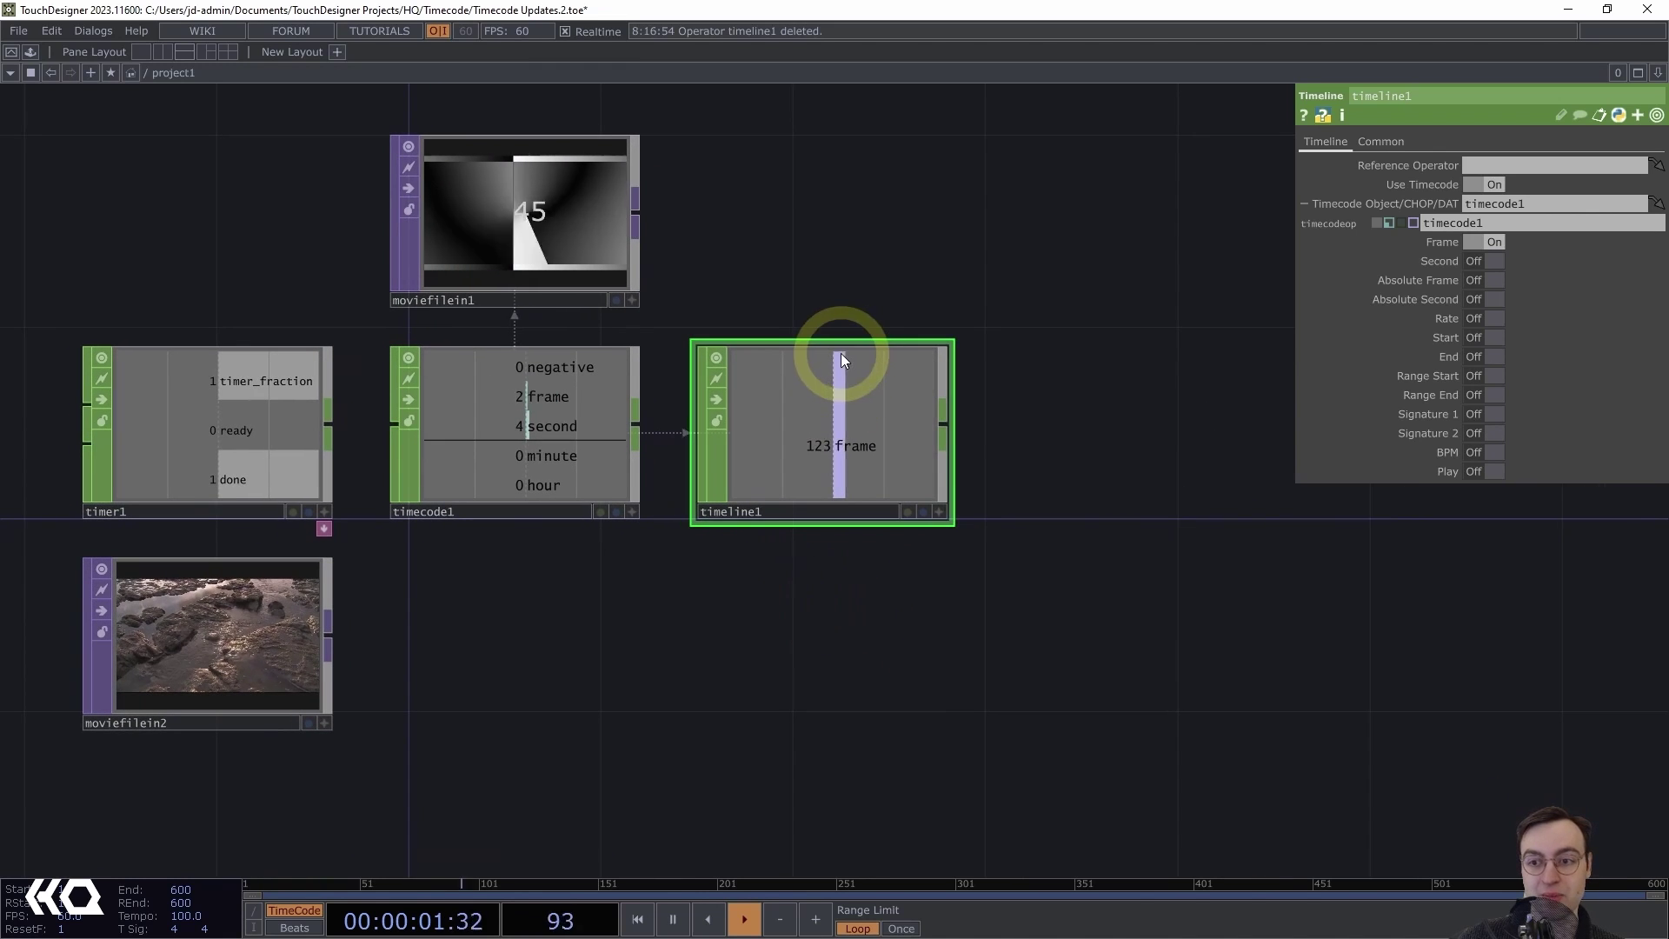
Turn on the Second, Absolute Frame, Absolute Second and Rate channels of timeline1
left_click(1496, 263)
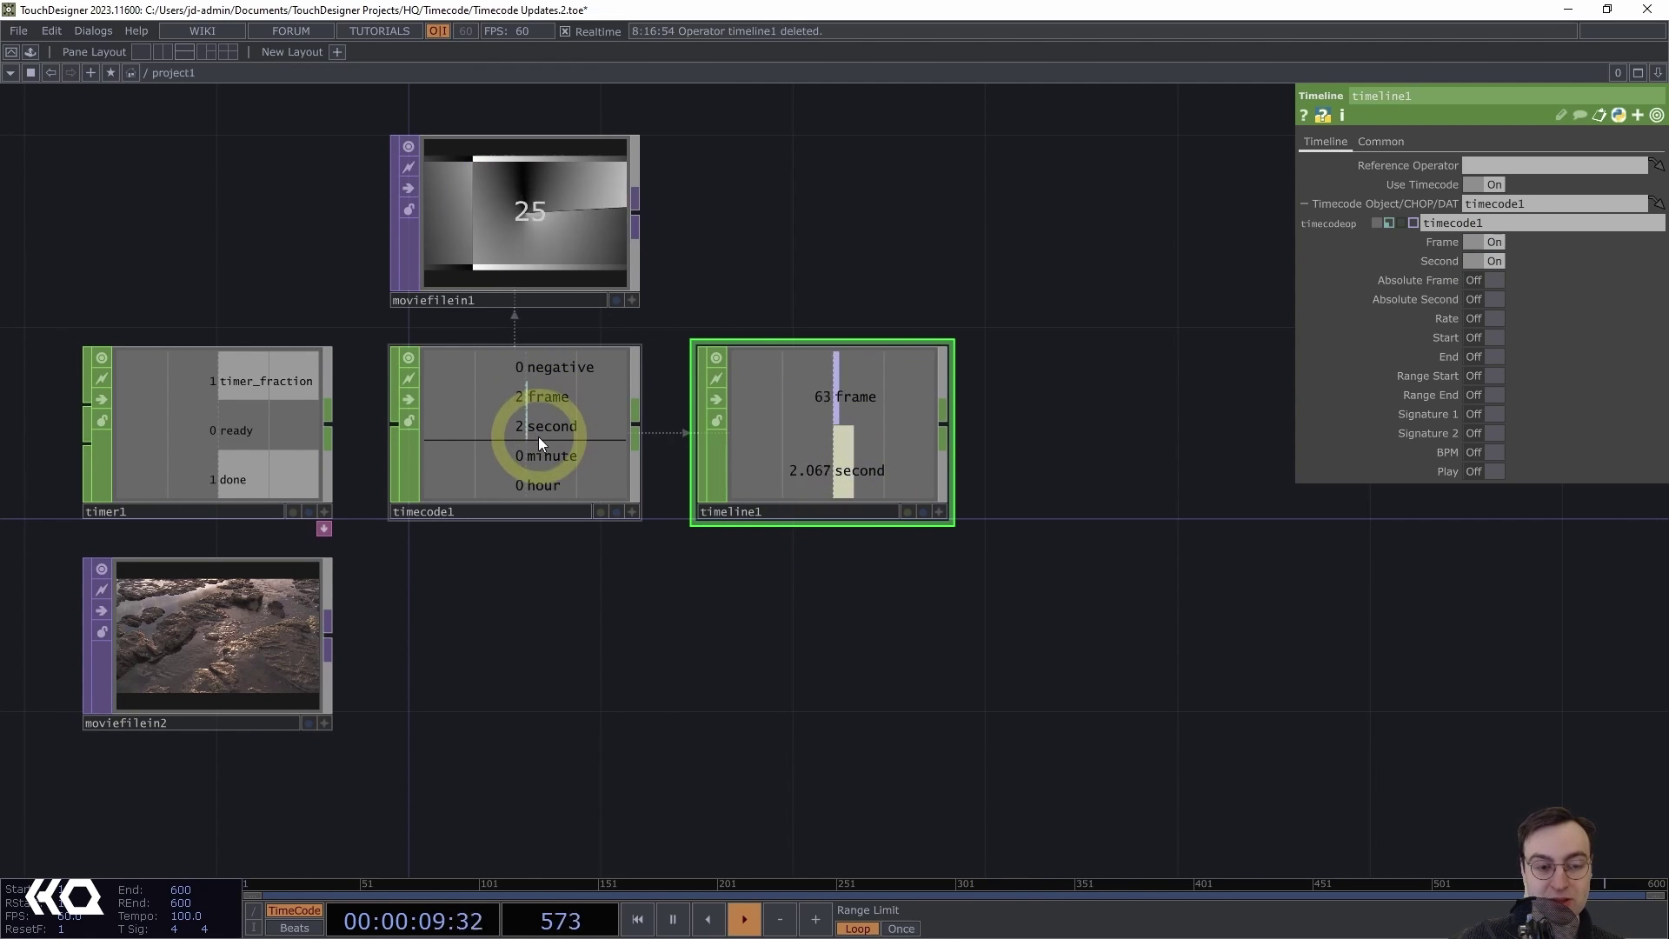
left_click(1486, 280)
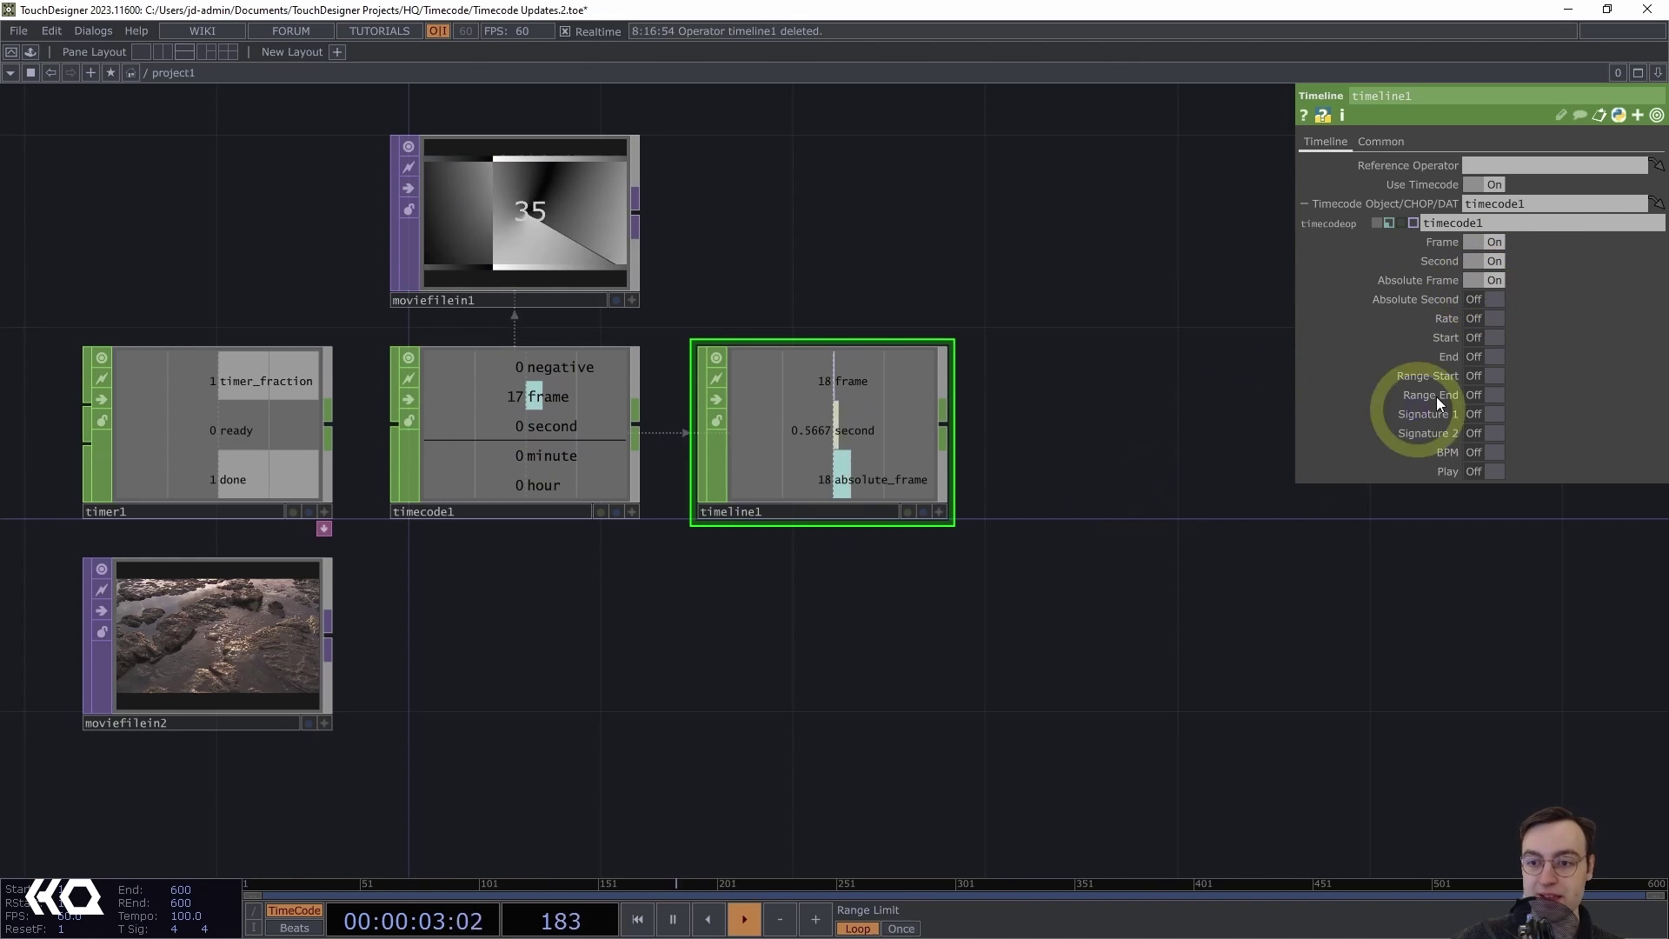
left_click(1488, 299)
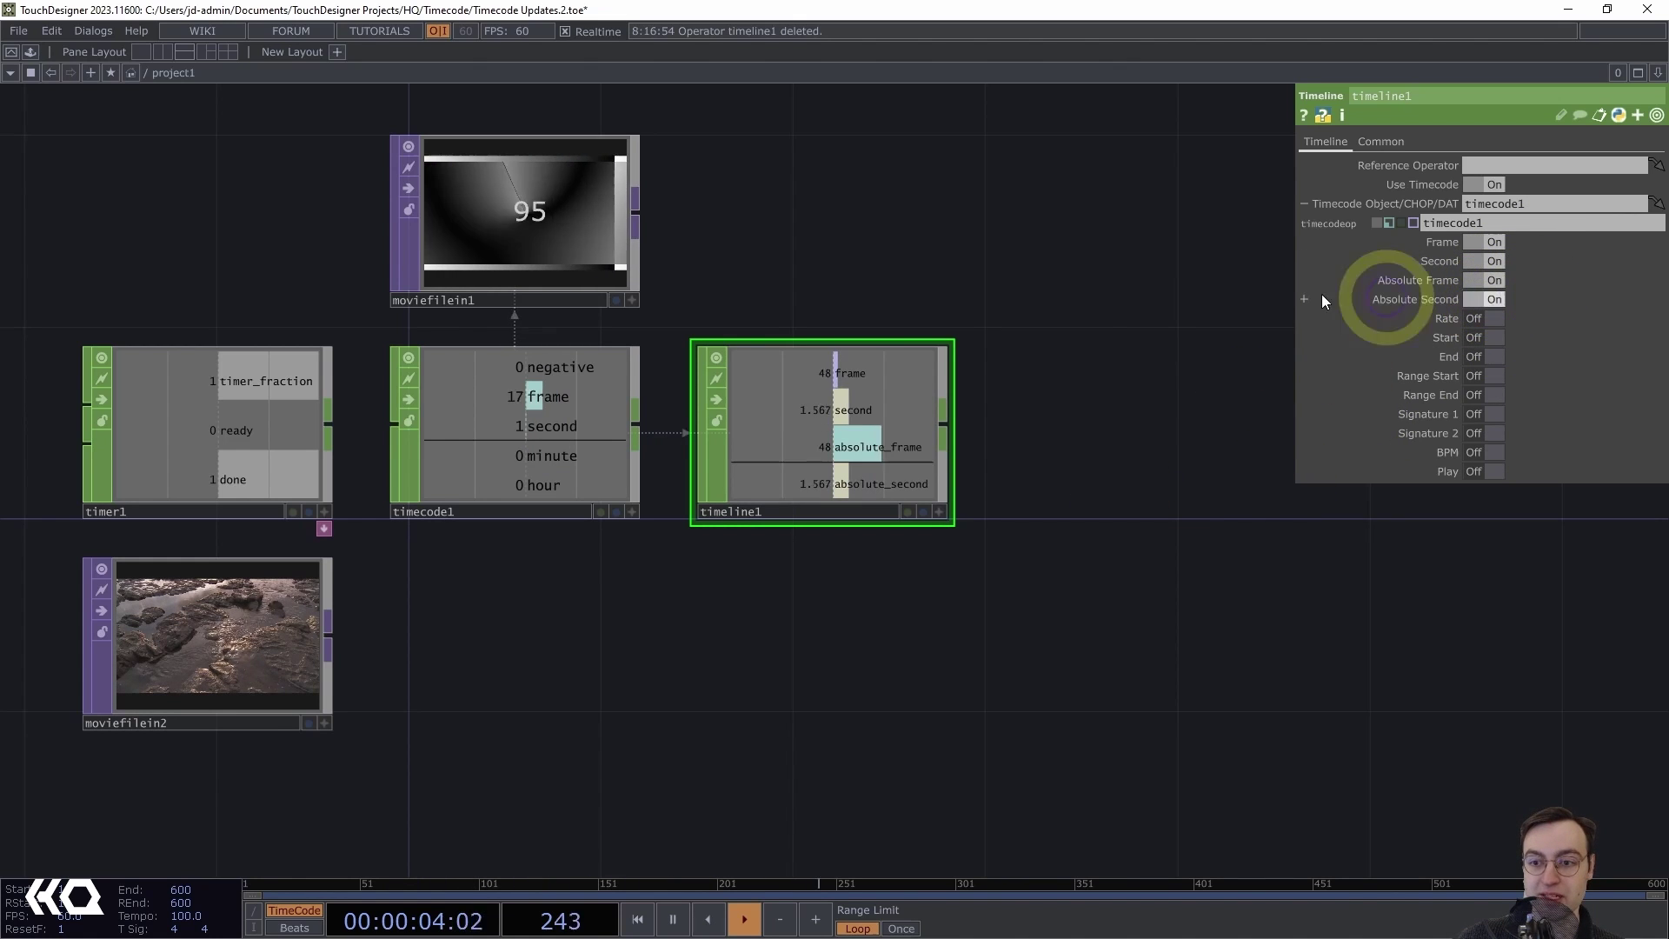
left_click(1474, 319)
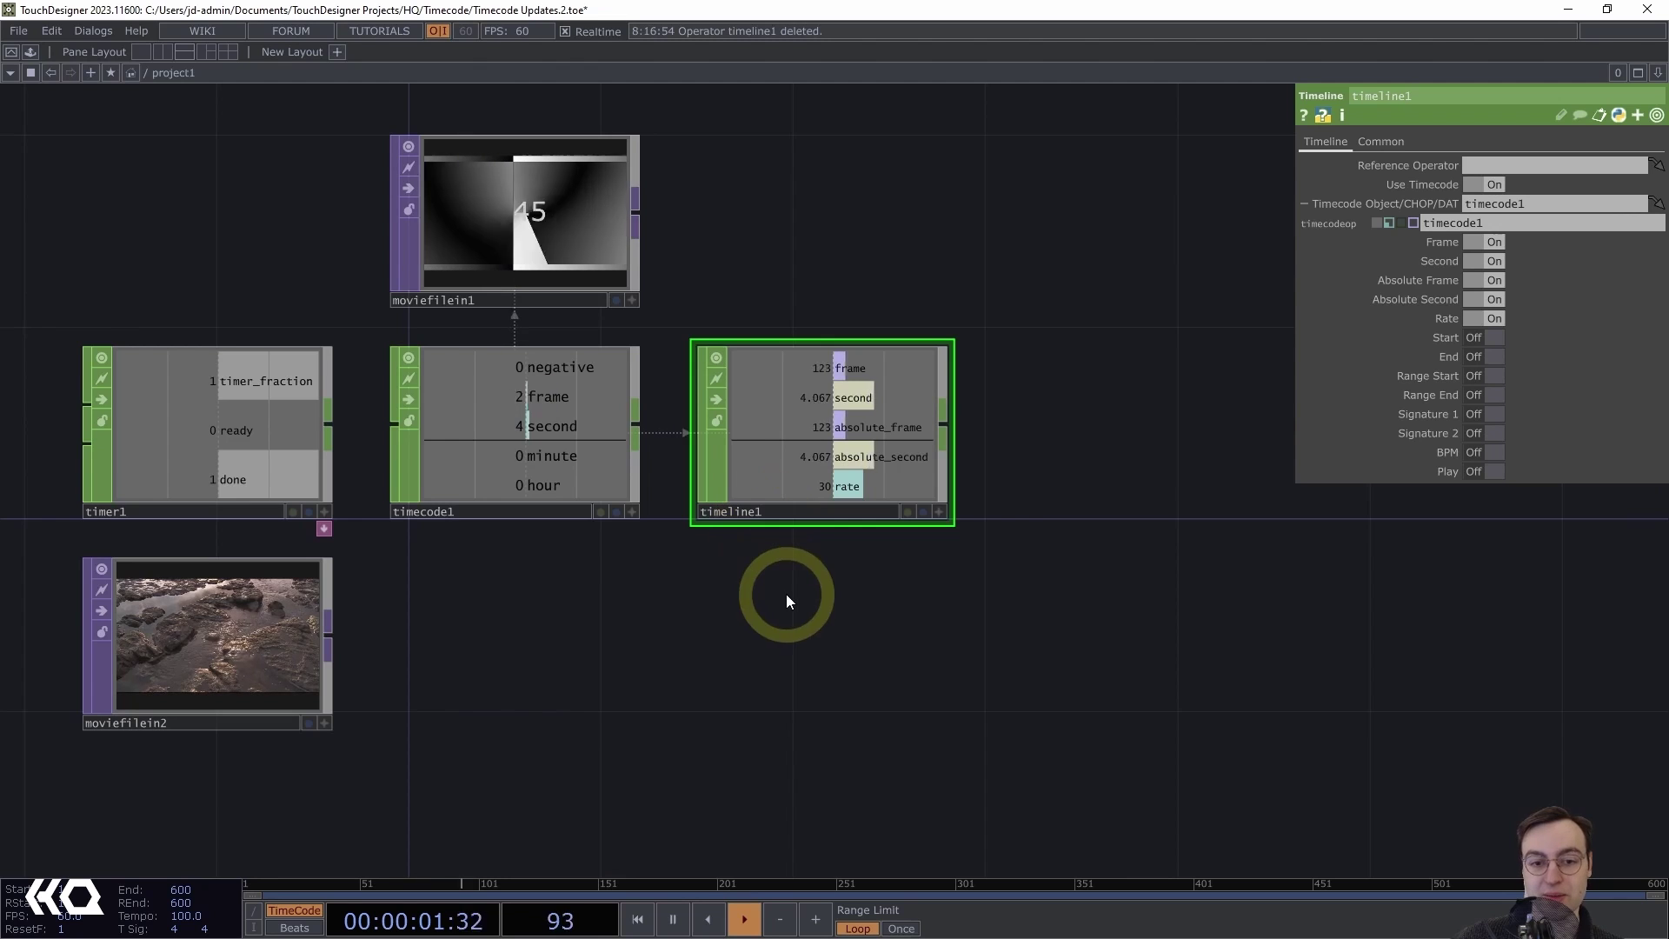
left_click_drag(786, 593, 807, 596)
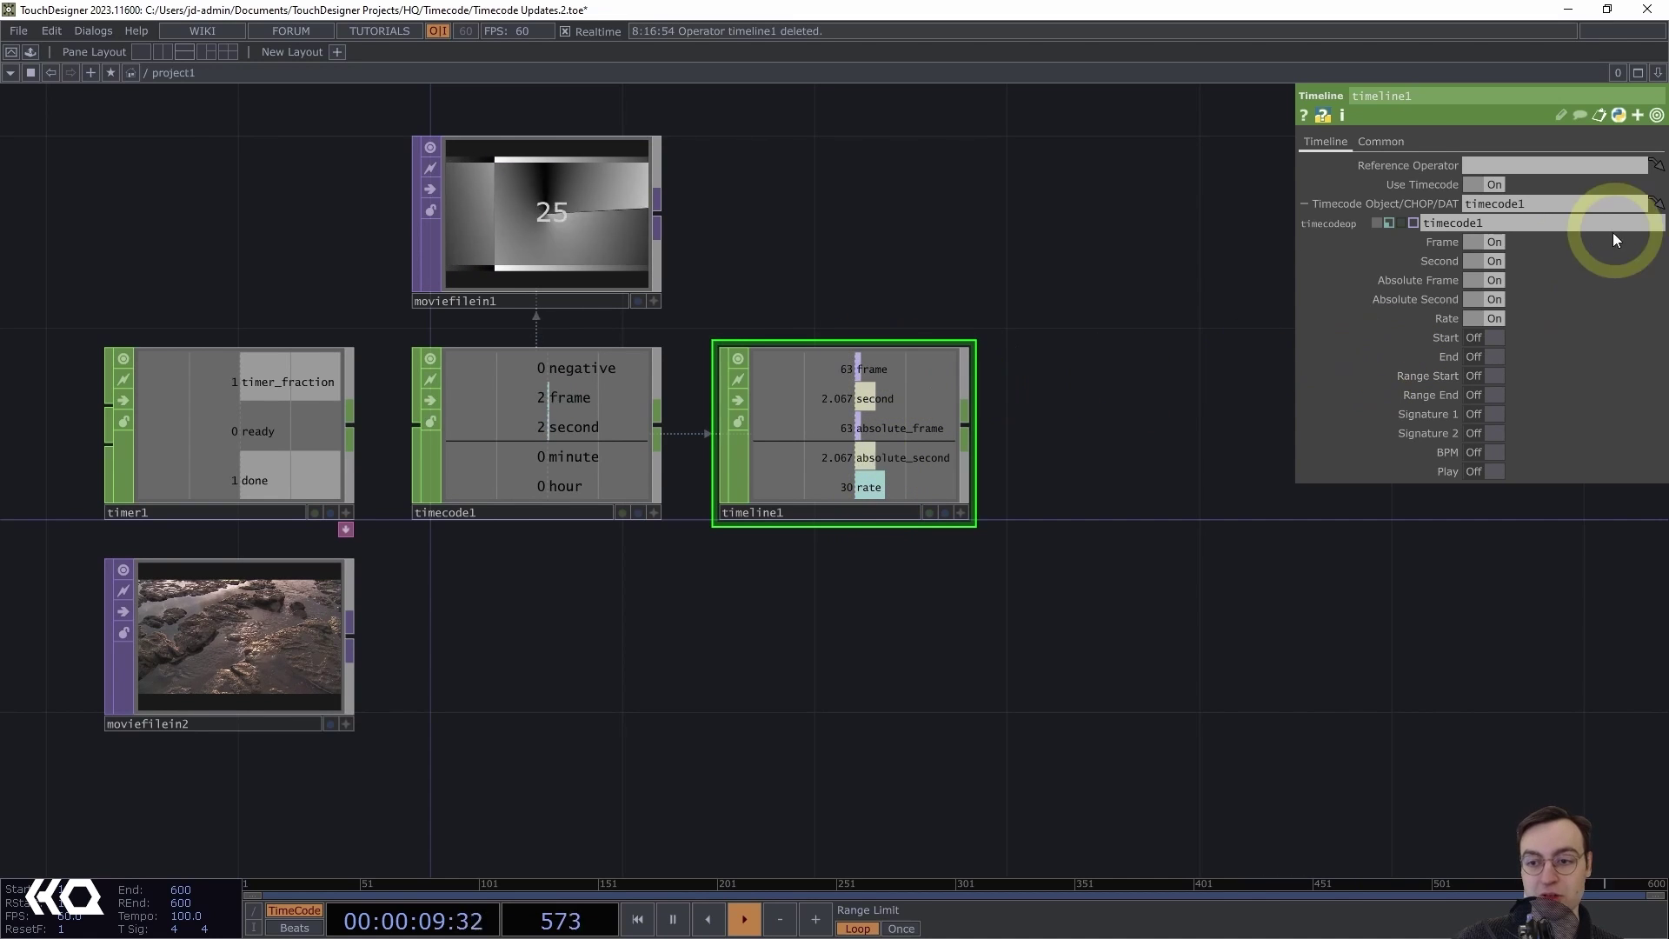
Turn off the Rate, Absolute Second, Absolute Frame and Second channels of timeline1, leaving only Frame on
left_click(1494, 319)
left_click(1492, 300)
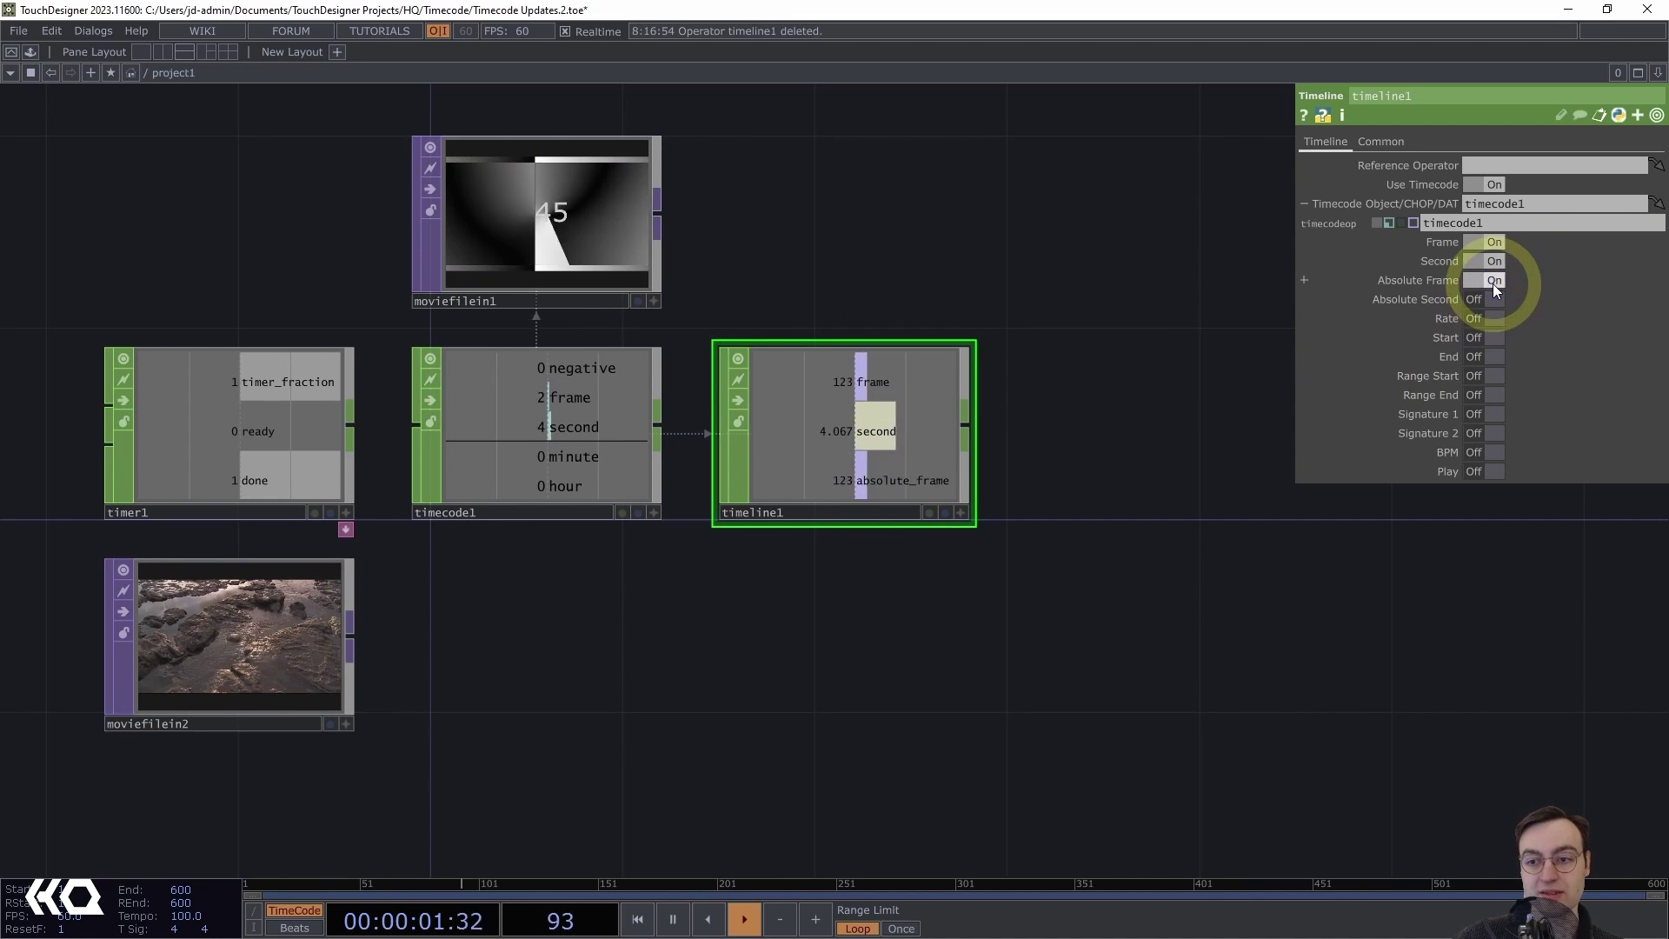
left_click(1493, 281)
left_click(1496, 260)
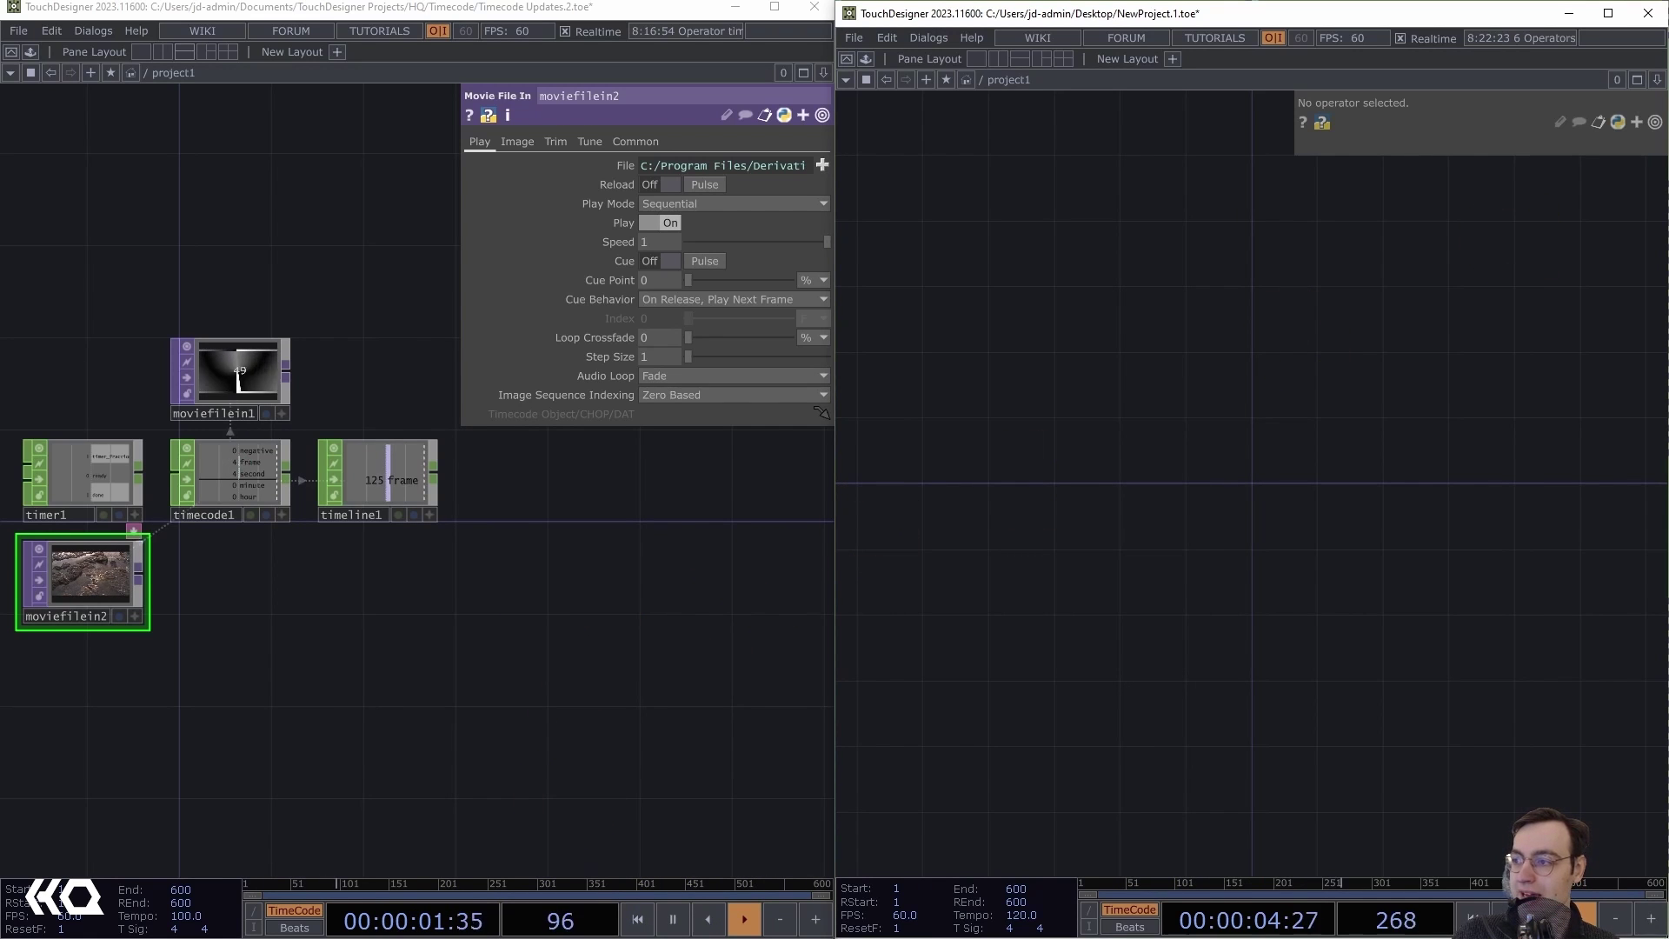
Switch to the browser, read the forum thread's macOS terminal command for launching a separate TouchDesigner instance, and minimise the browser
key("alt+Tab")
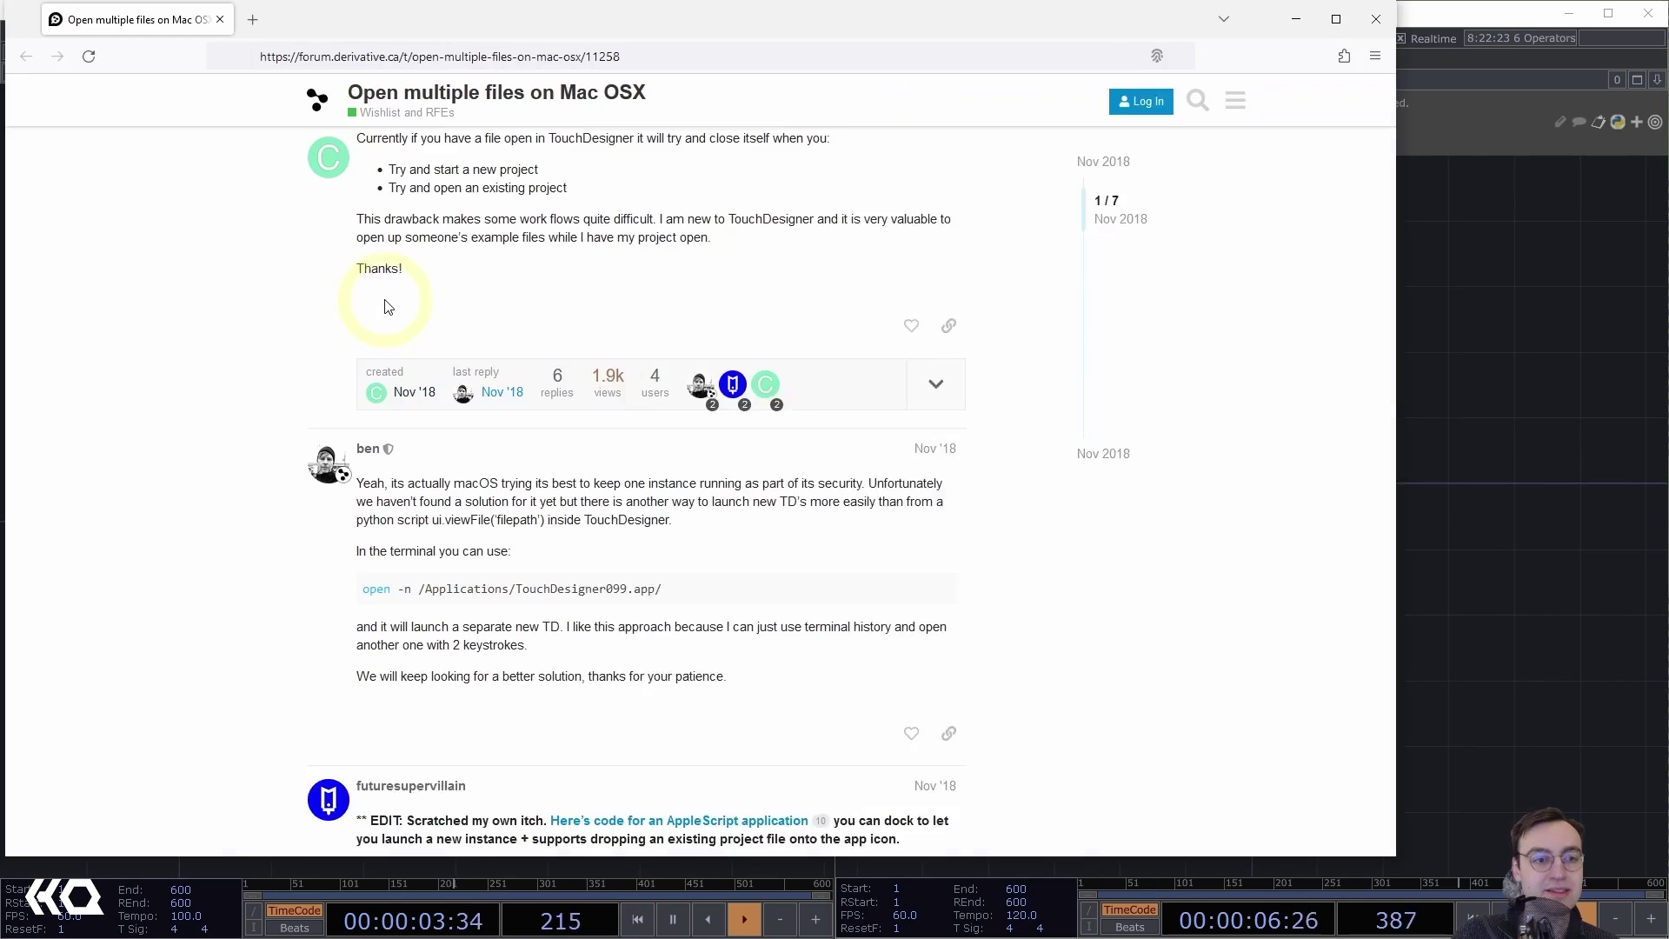
left_click_drag(603, 17, 753, 55)
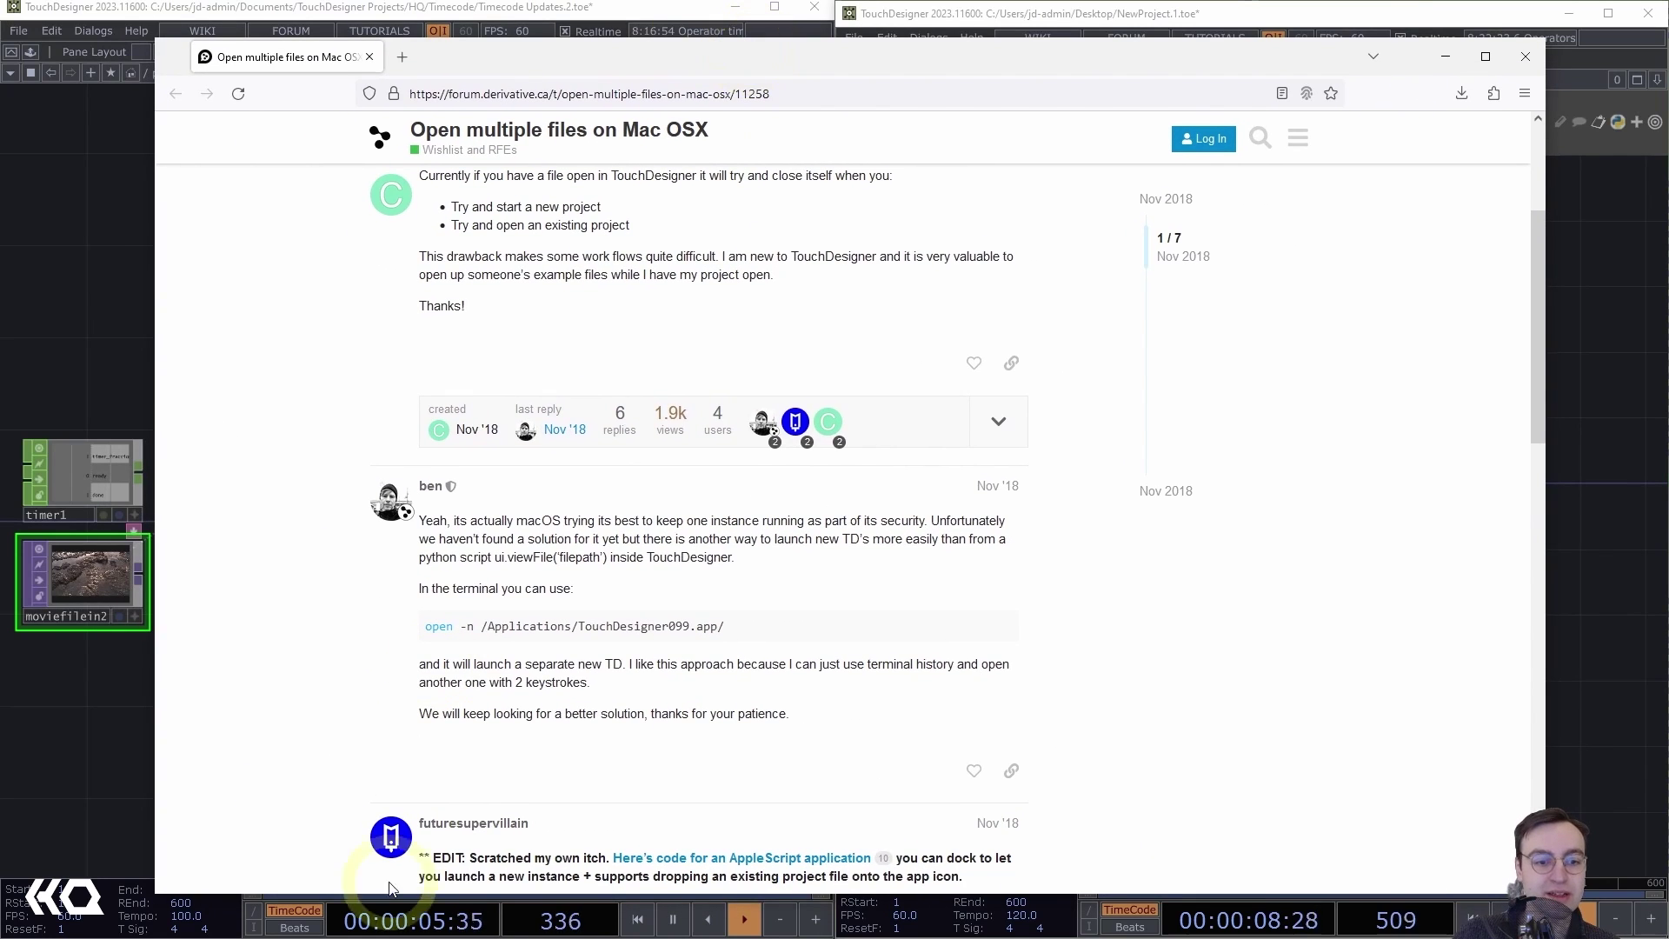
left_click_drag(429, 626, 687, 626)
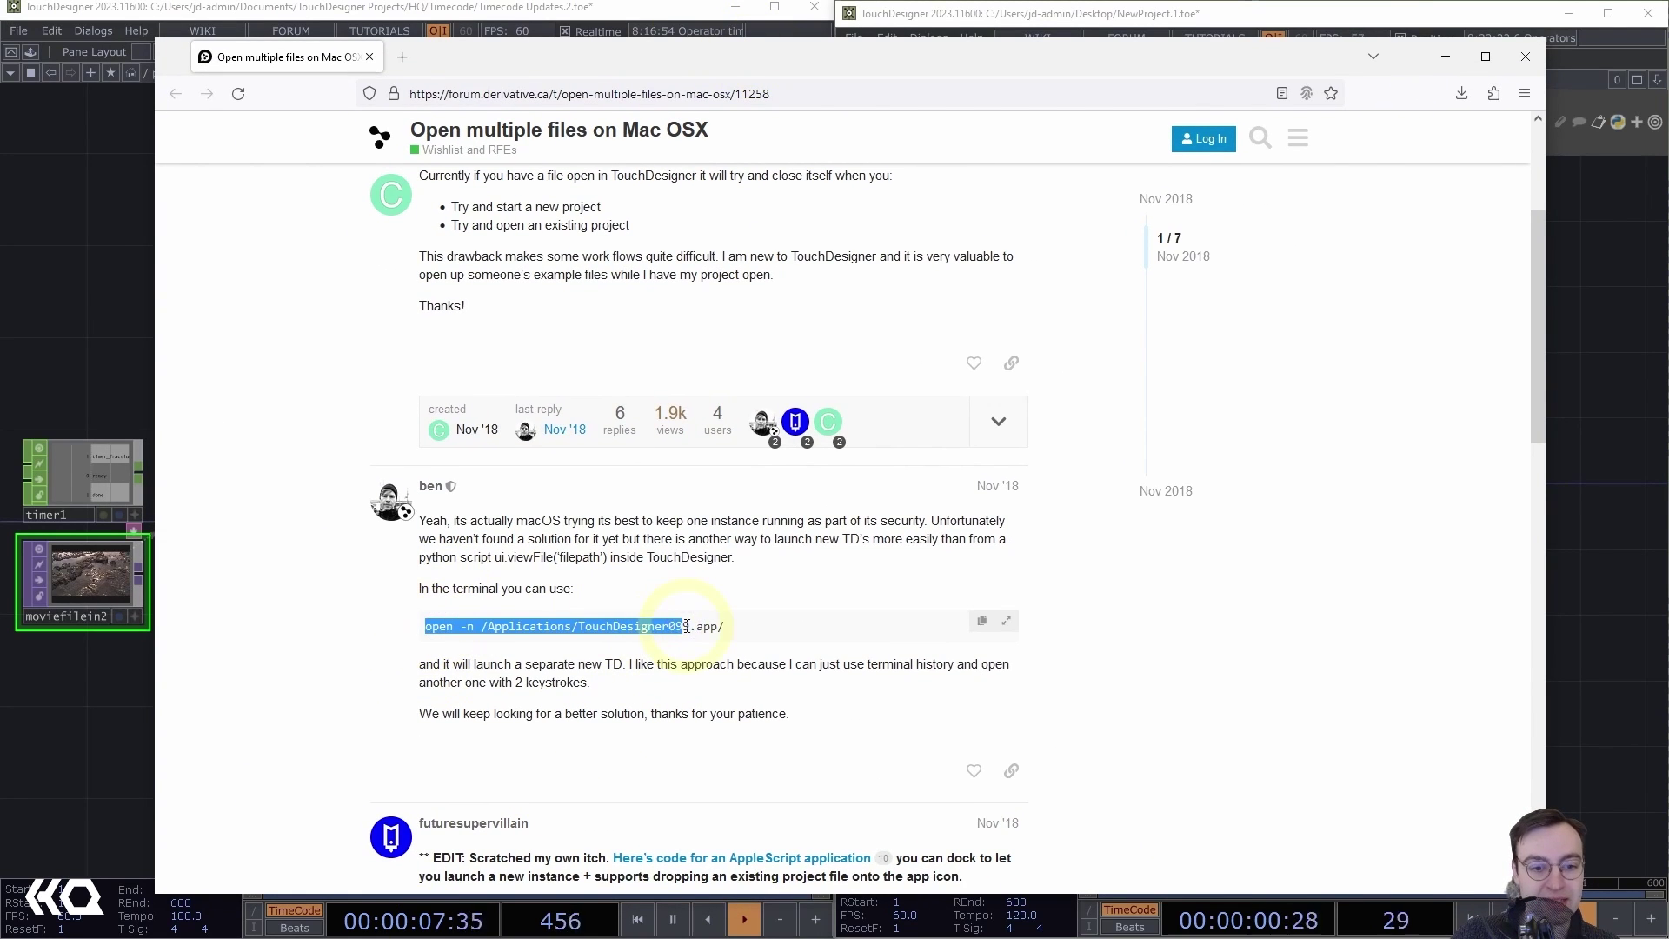
left_click(676, 621)
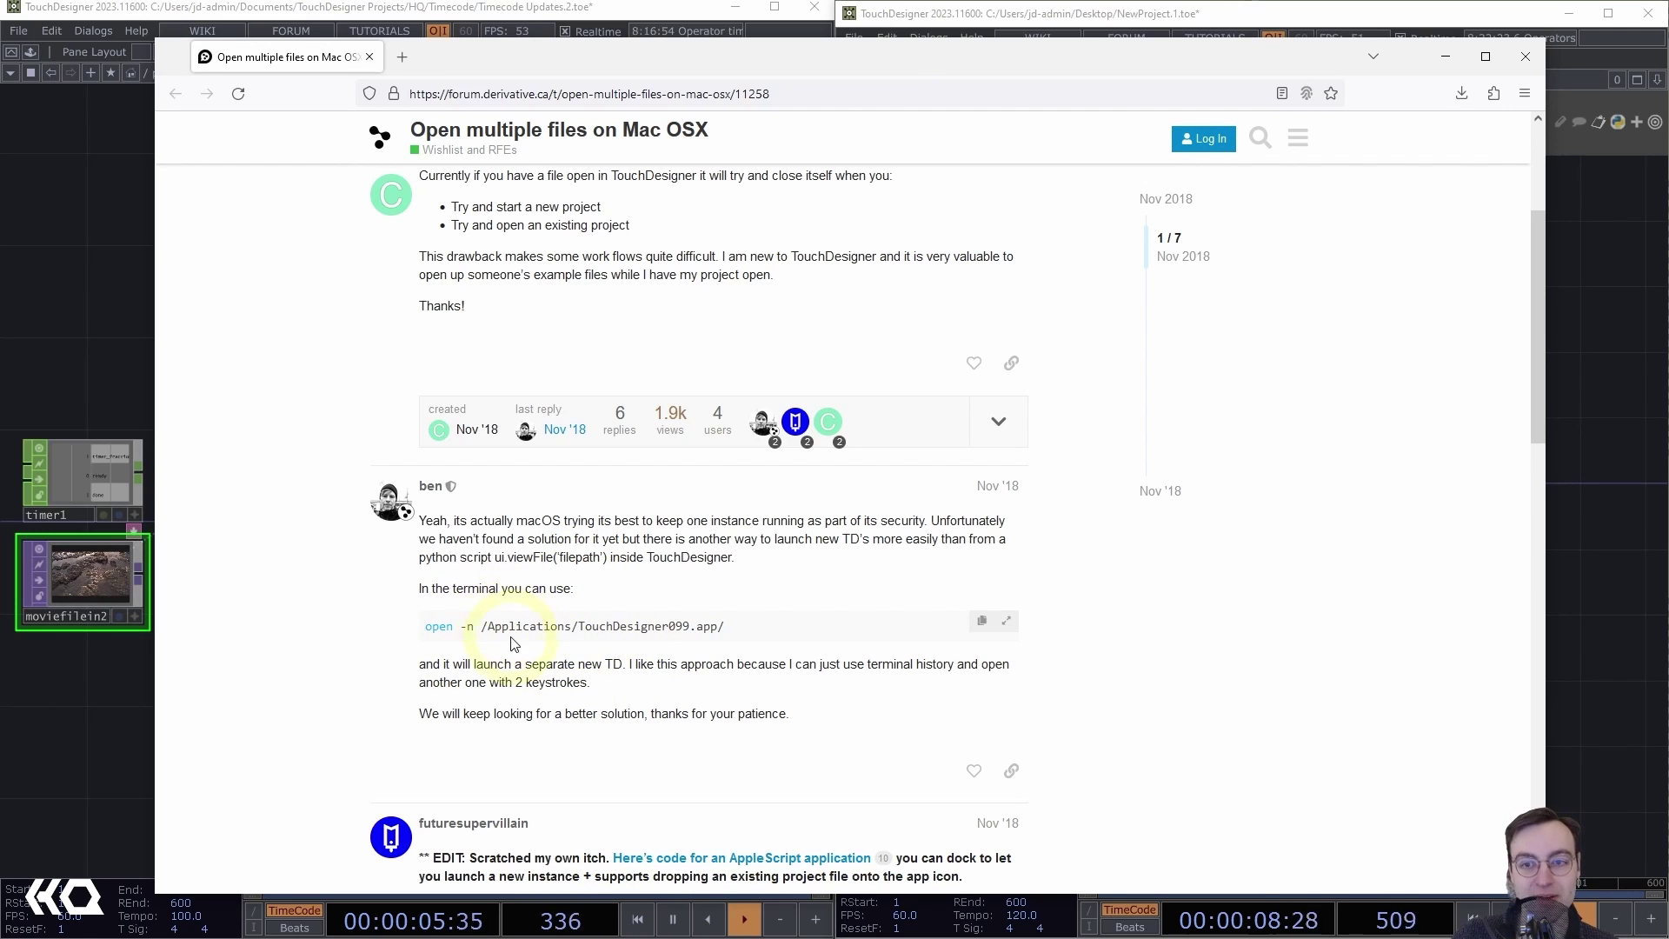
left_click(1445, 61)
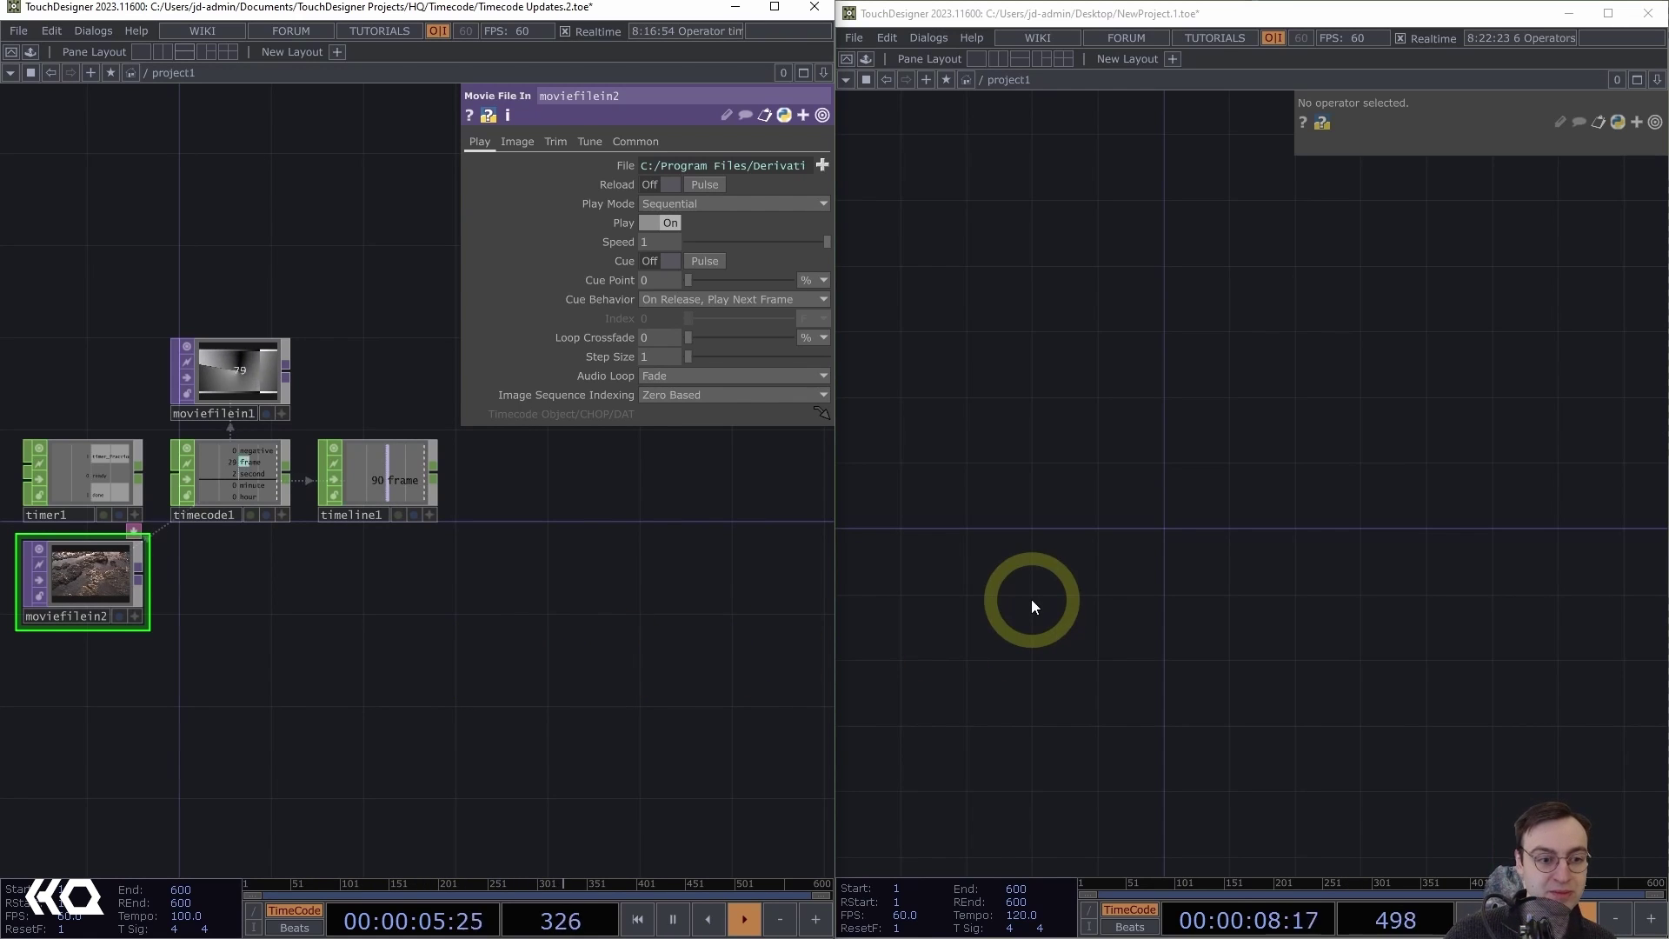
Delete the timeline1 and moviefilein2 operators from the Timecode Updates project
left_click(384, 483)
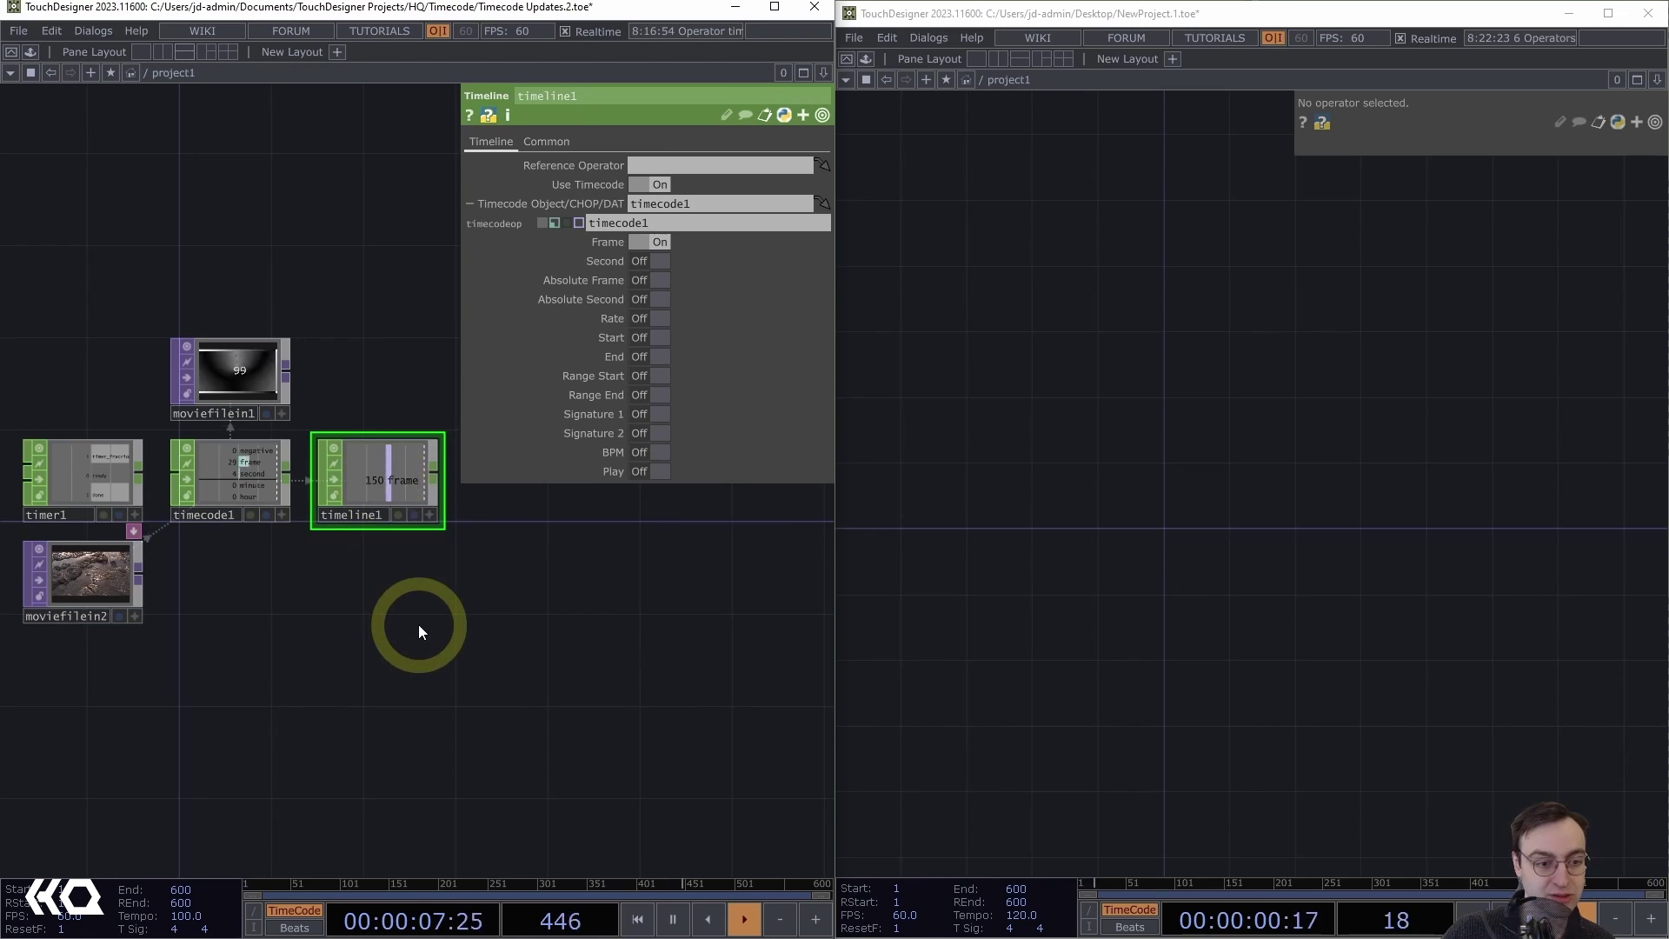
key("Delete")
left_click(123, 591)
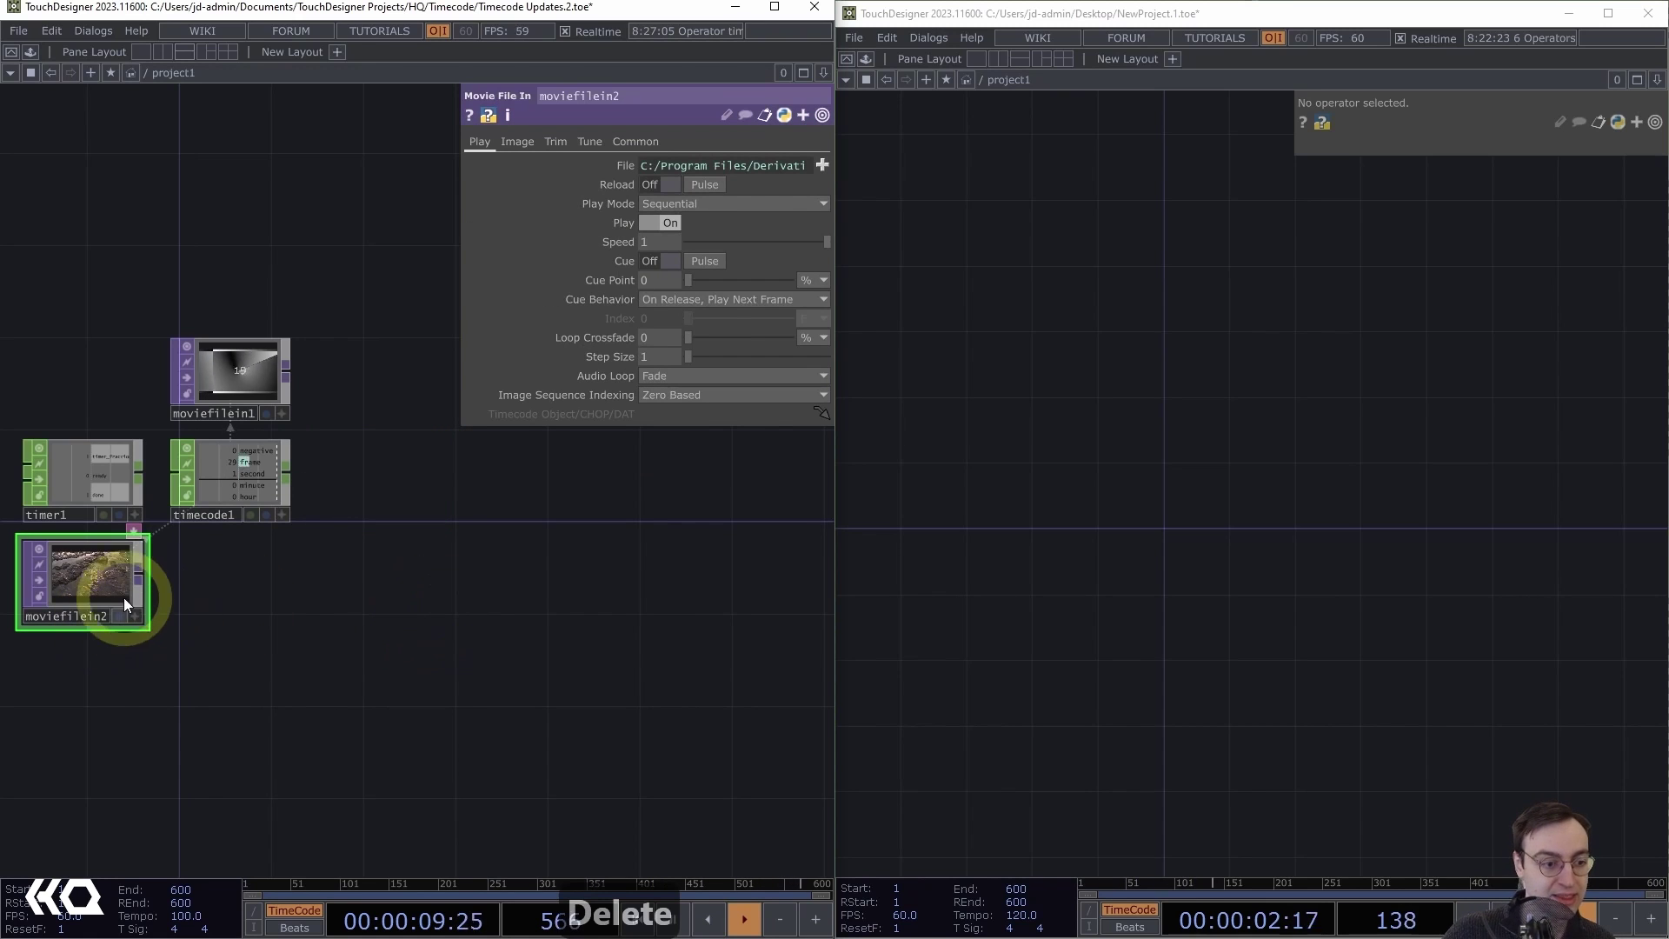
key("Delete")
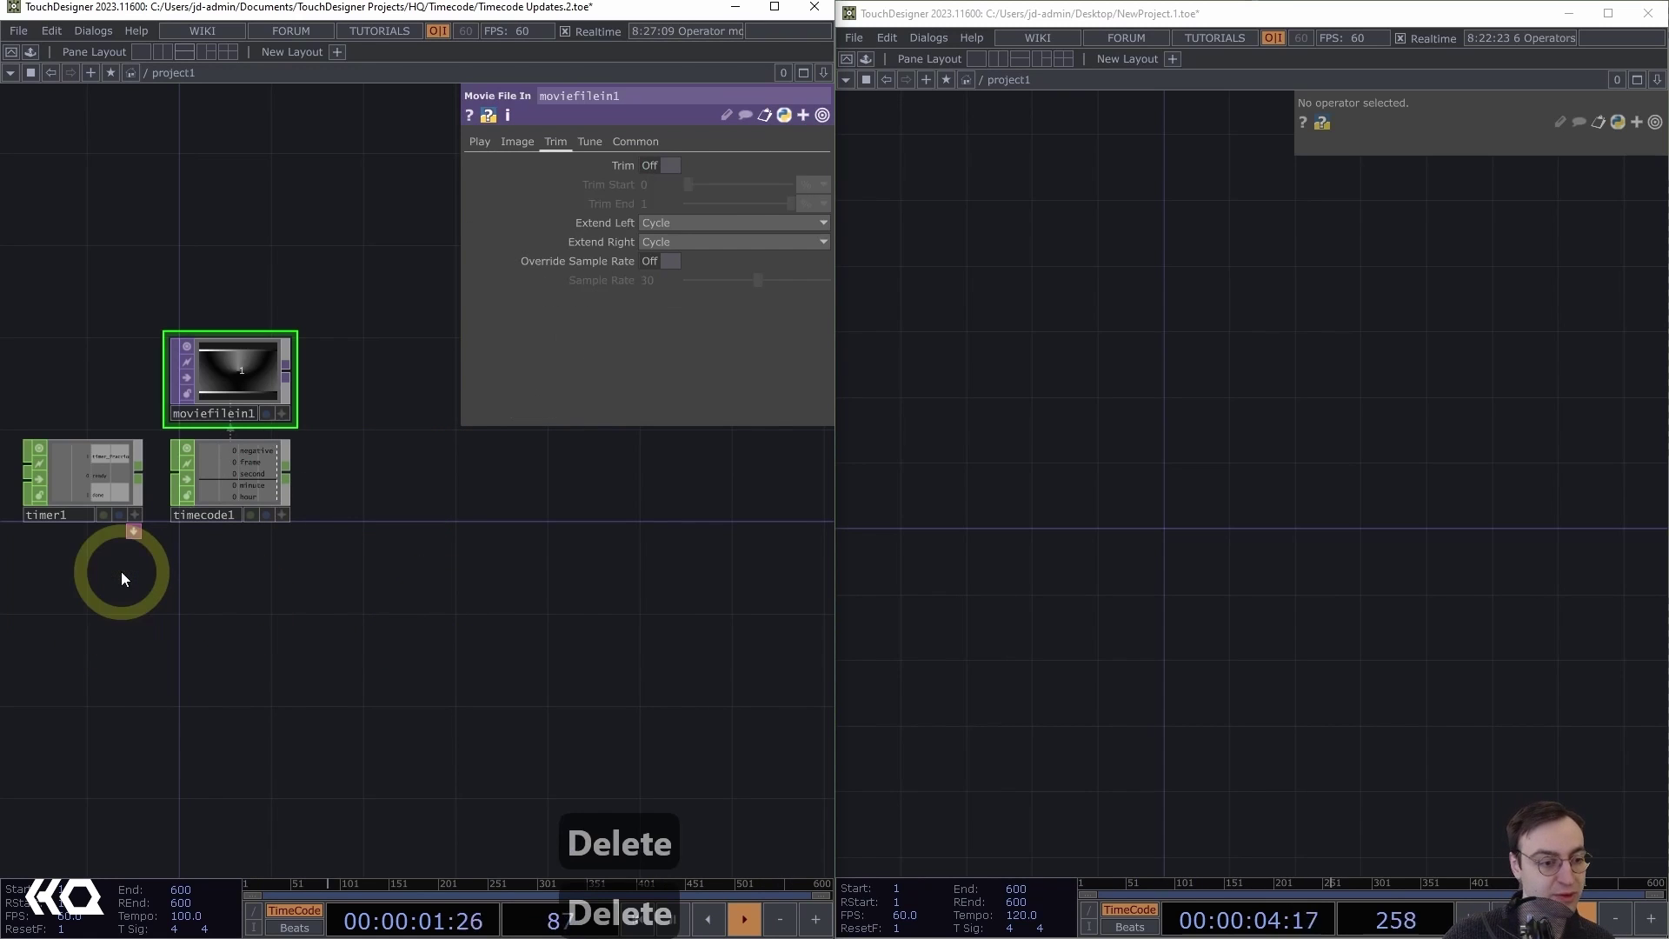
Replace the OP reference of timecode1 with timer1
left_click_drag(241, 577, 604, 827)
scroll(499, 592, "up", 5)
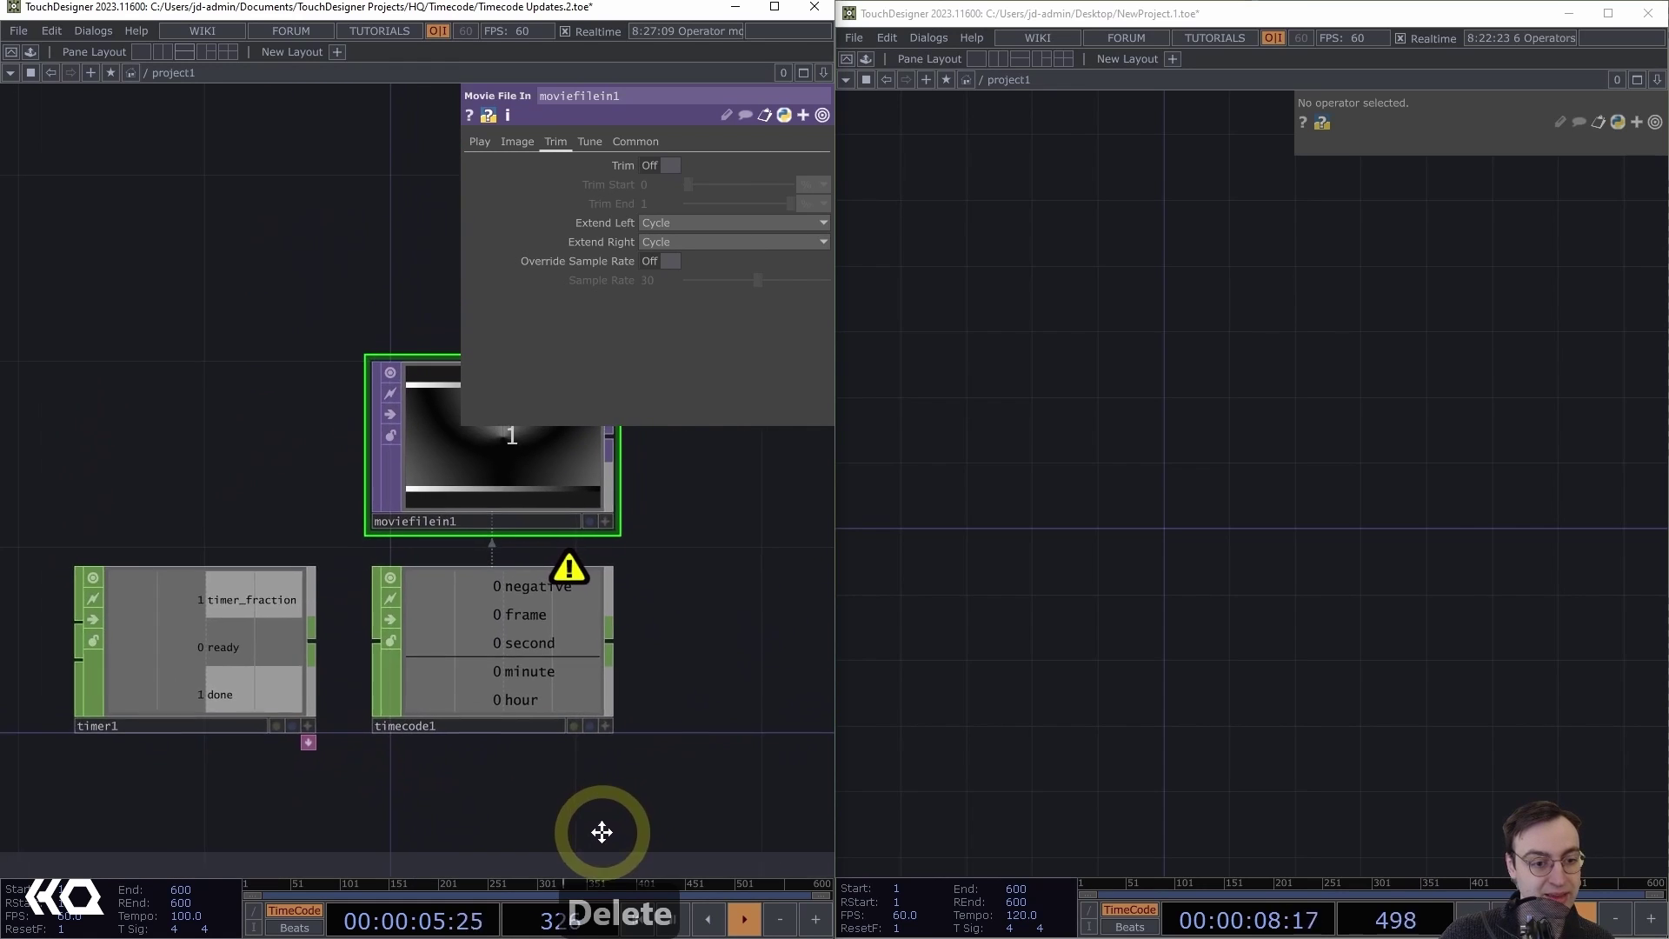
scroll(540, 812, "down", 2)
left_click(461, 656)
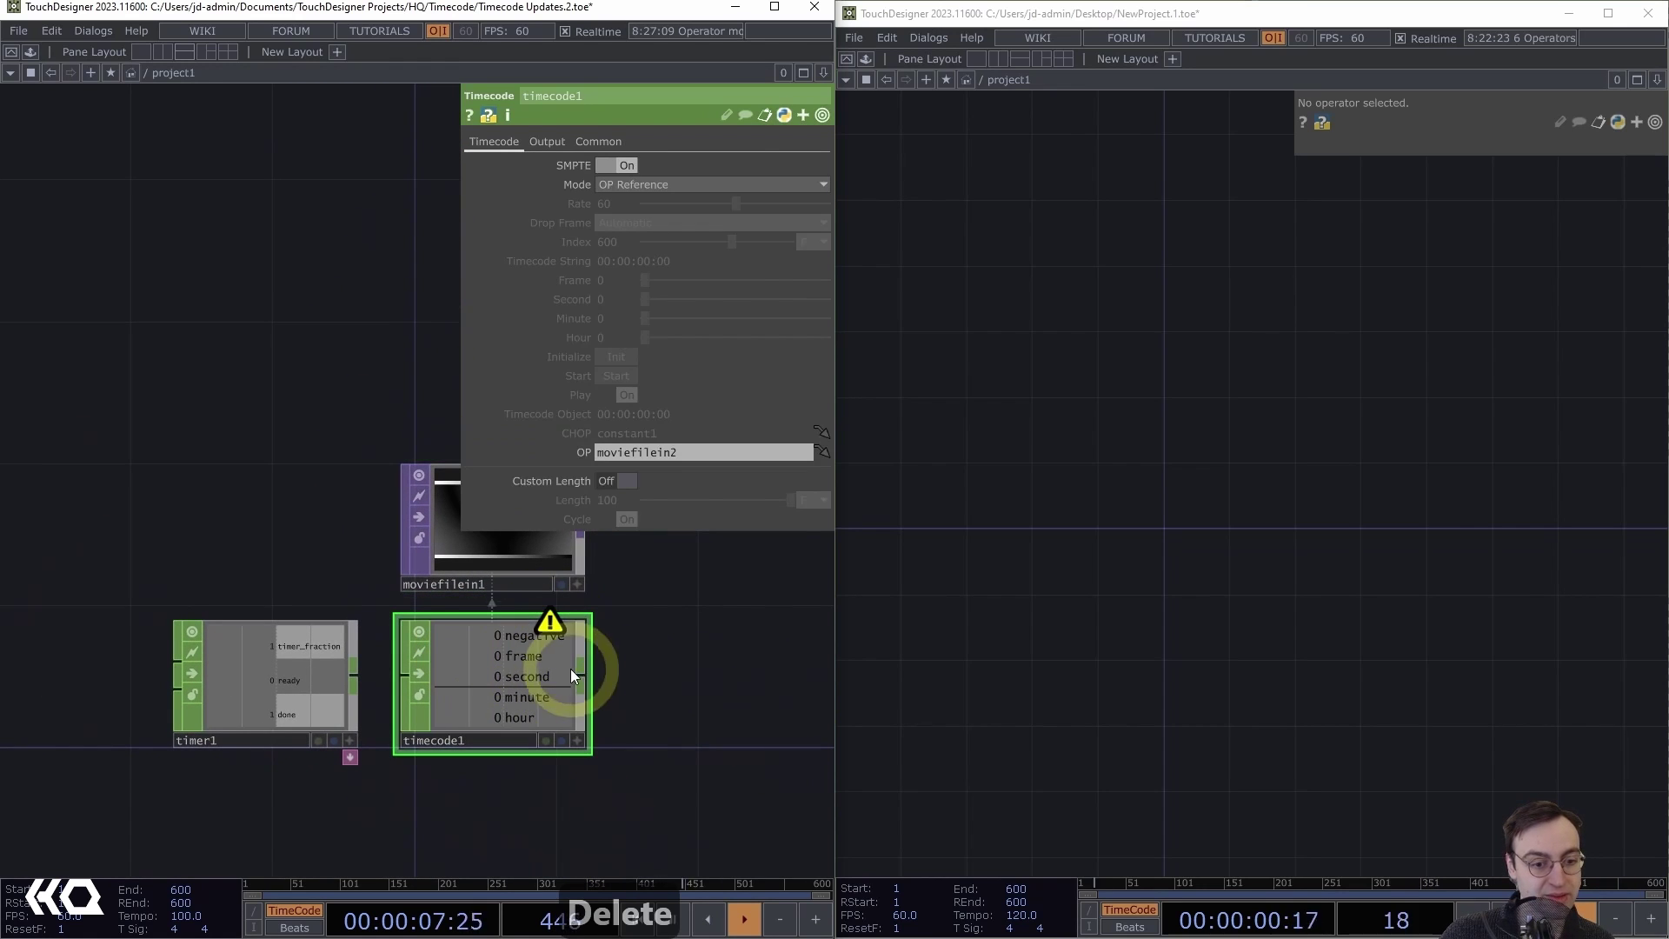
left_click_drag(654, 658, 582, 638)
left_click(720, 696)
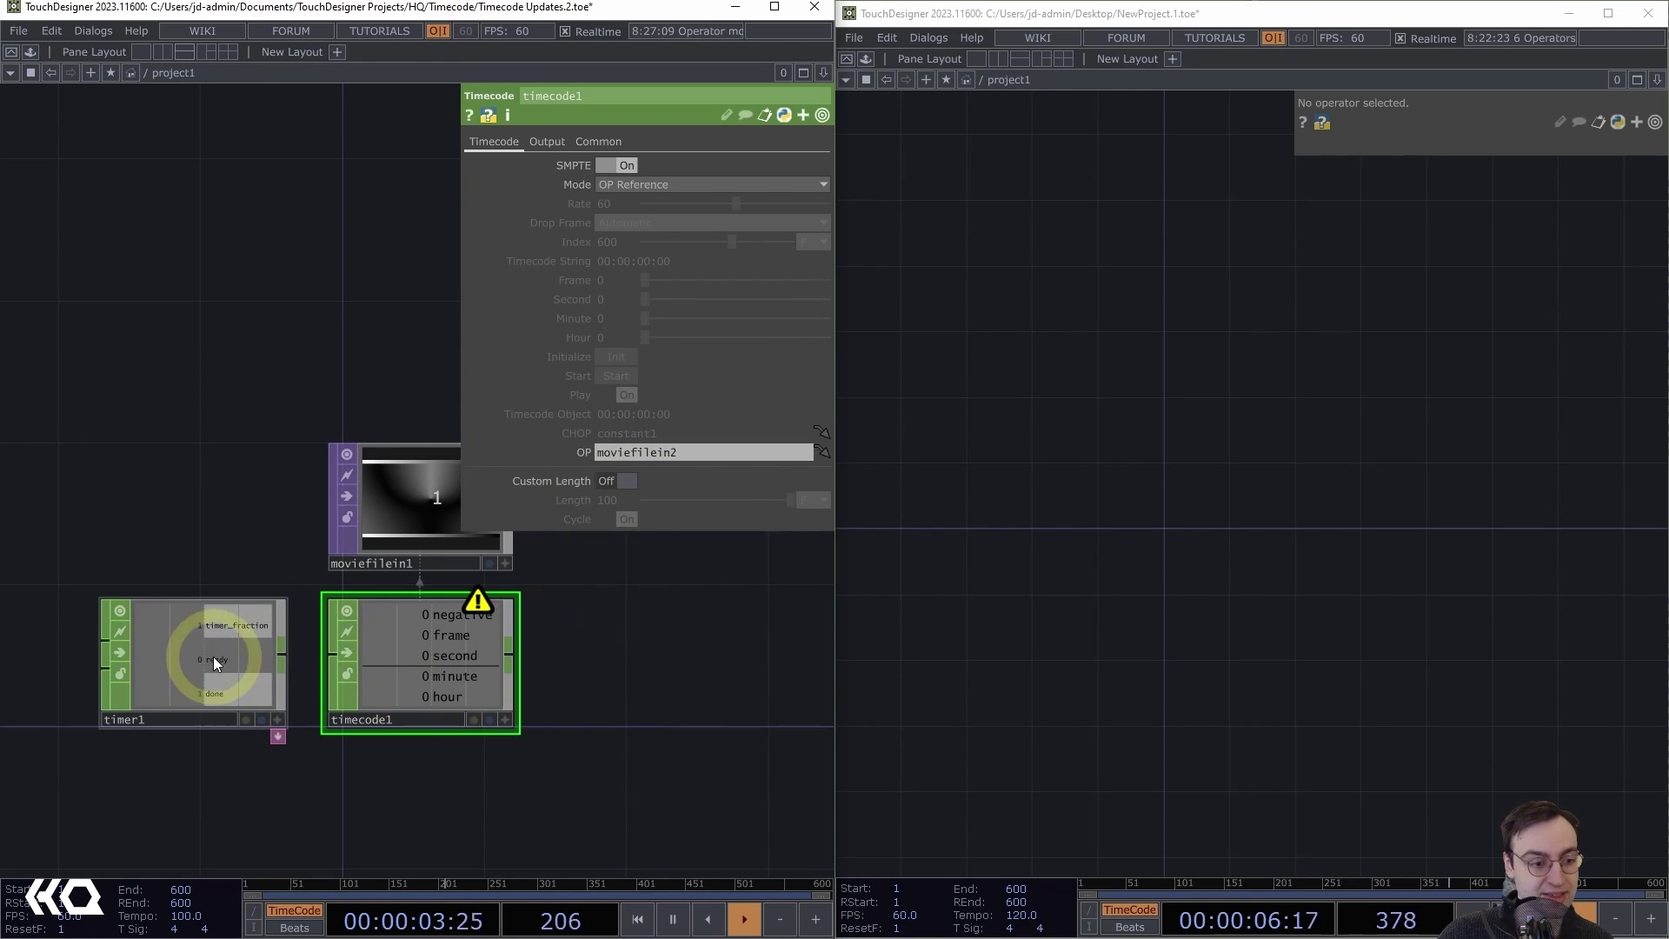
left_click(221, 693)
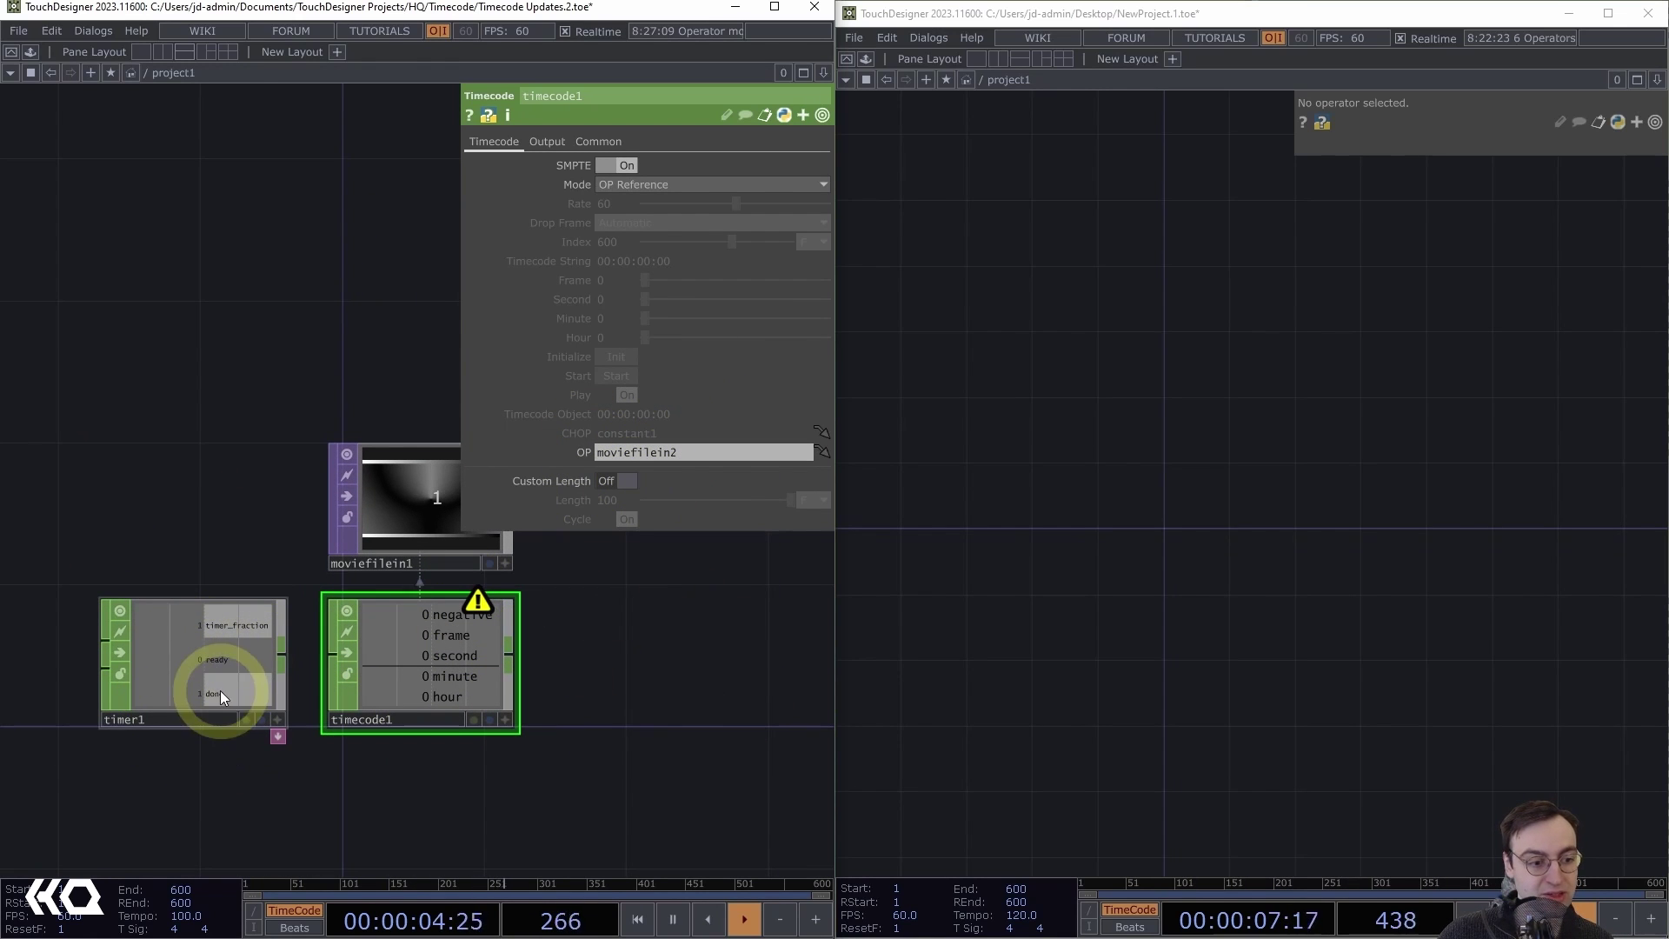
left_click(190, 658)
left_click_drag(588, 522, 608, 450)
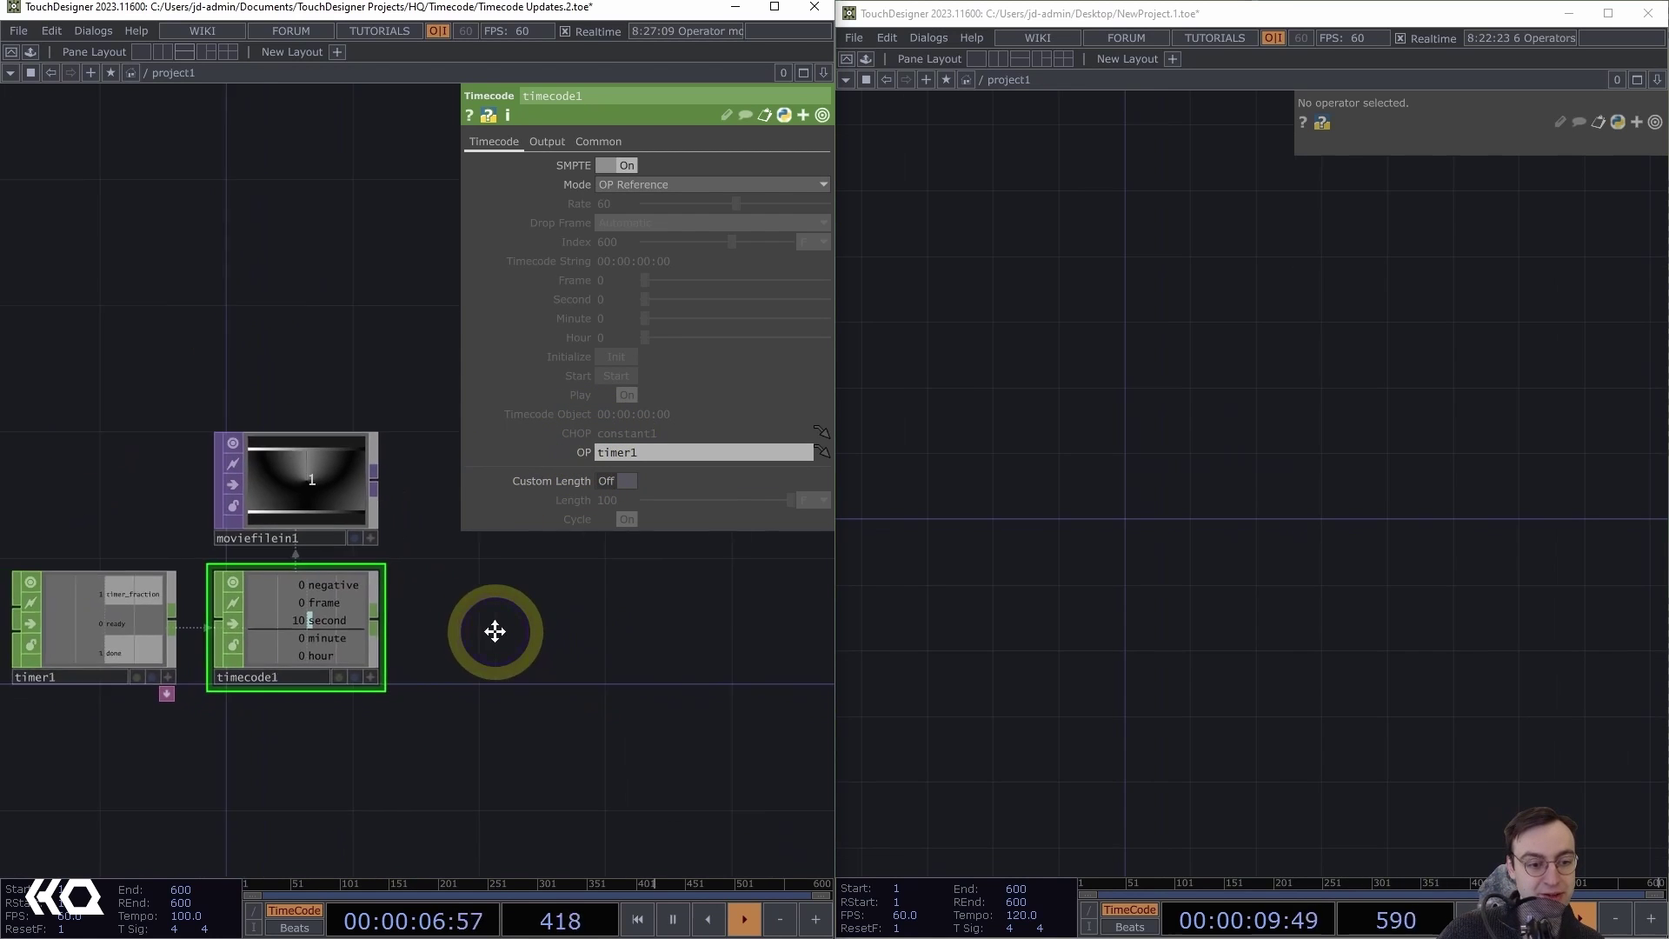
Add an OSC Out CHOP connected to the output of timecode1, keeping the localhost address and port 10000
scroll(443, 649, "down", 3)
left_click_drag(492, 630, 449, 644)
right_click(350, 606)
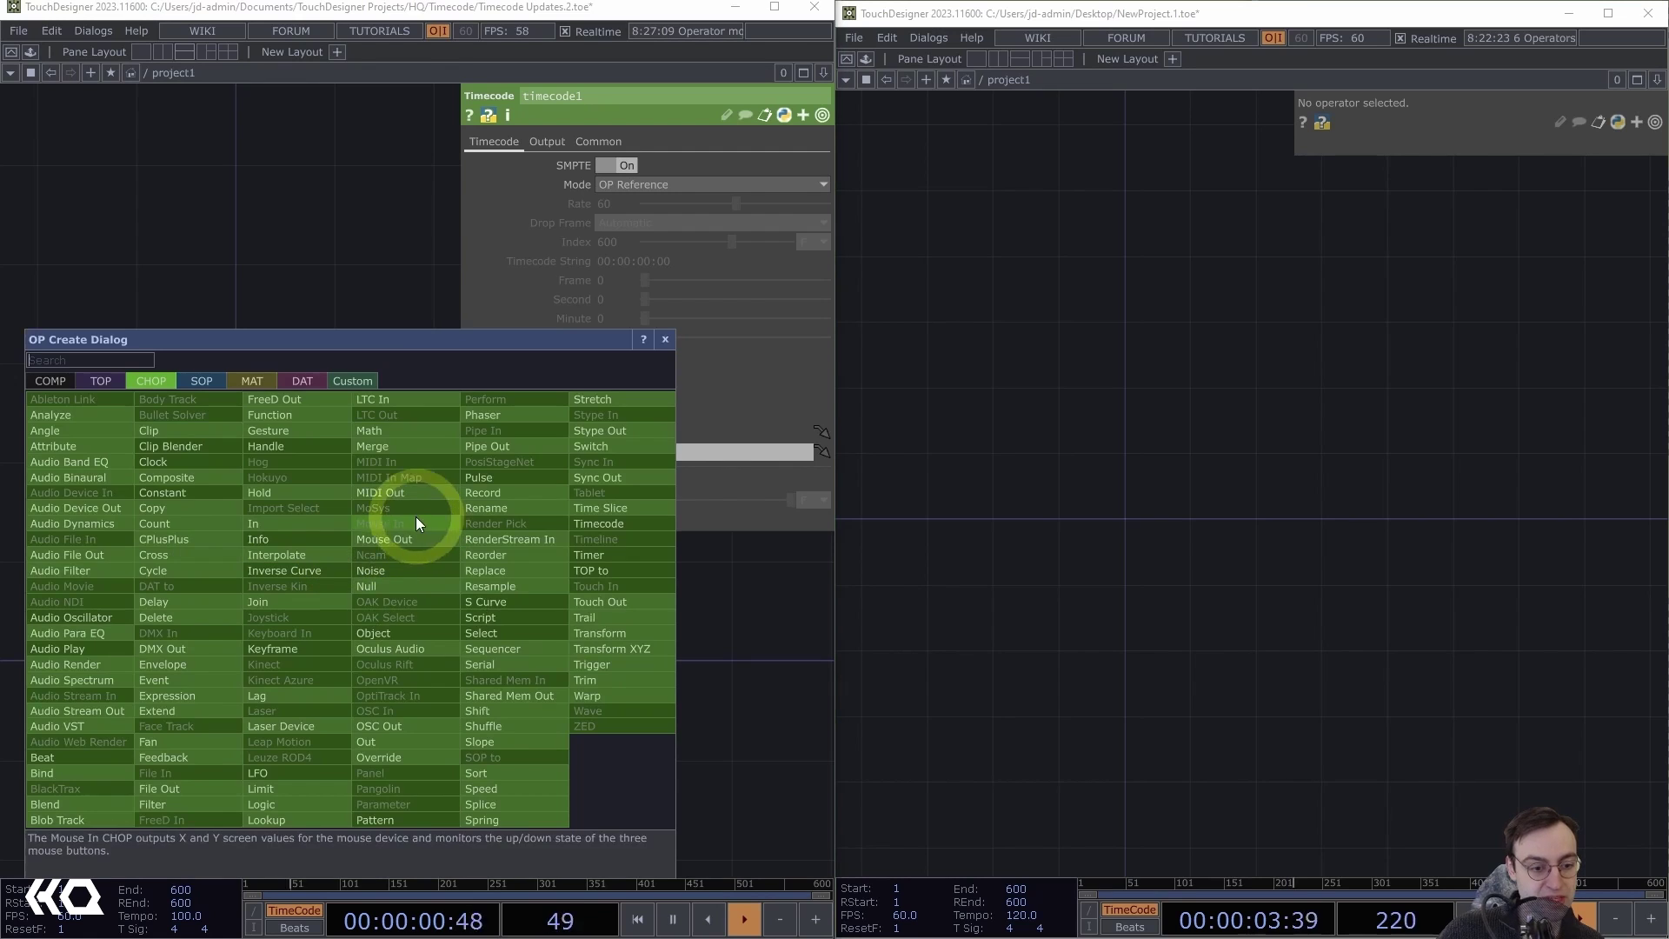
left_click(387, 735)
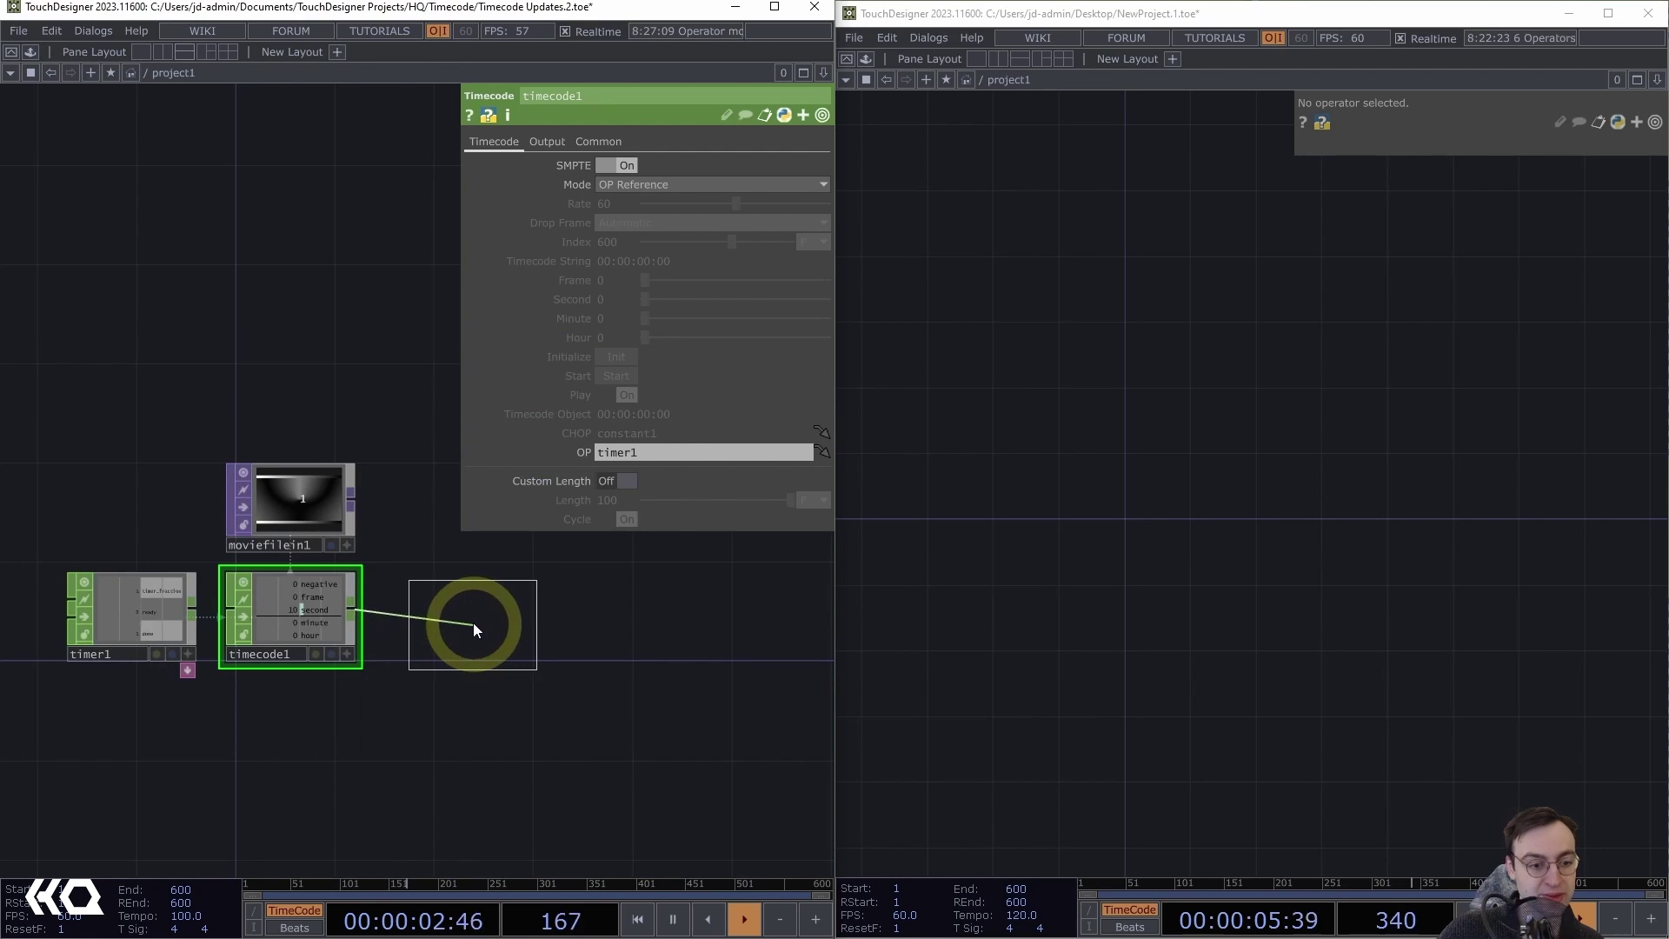
left_click(469, 619)
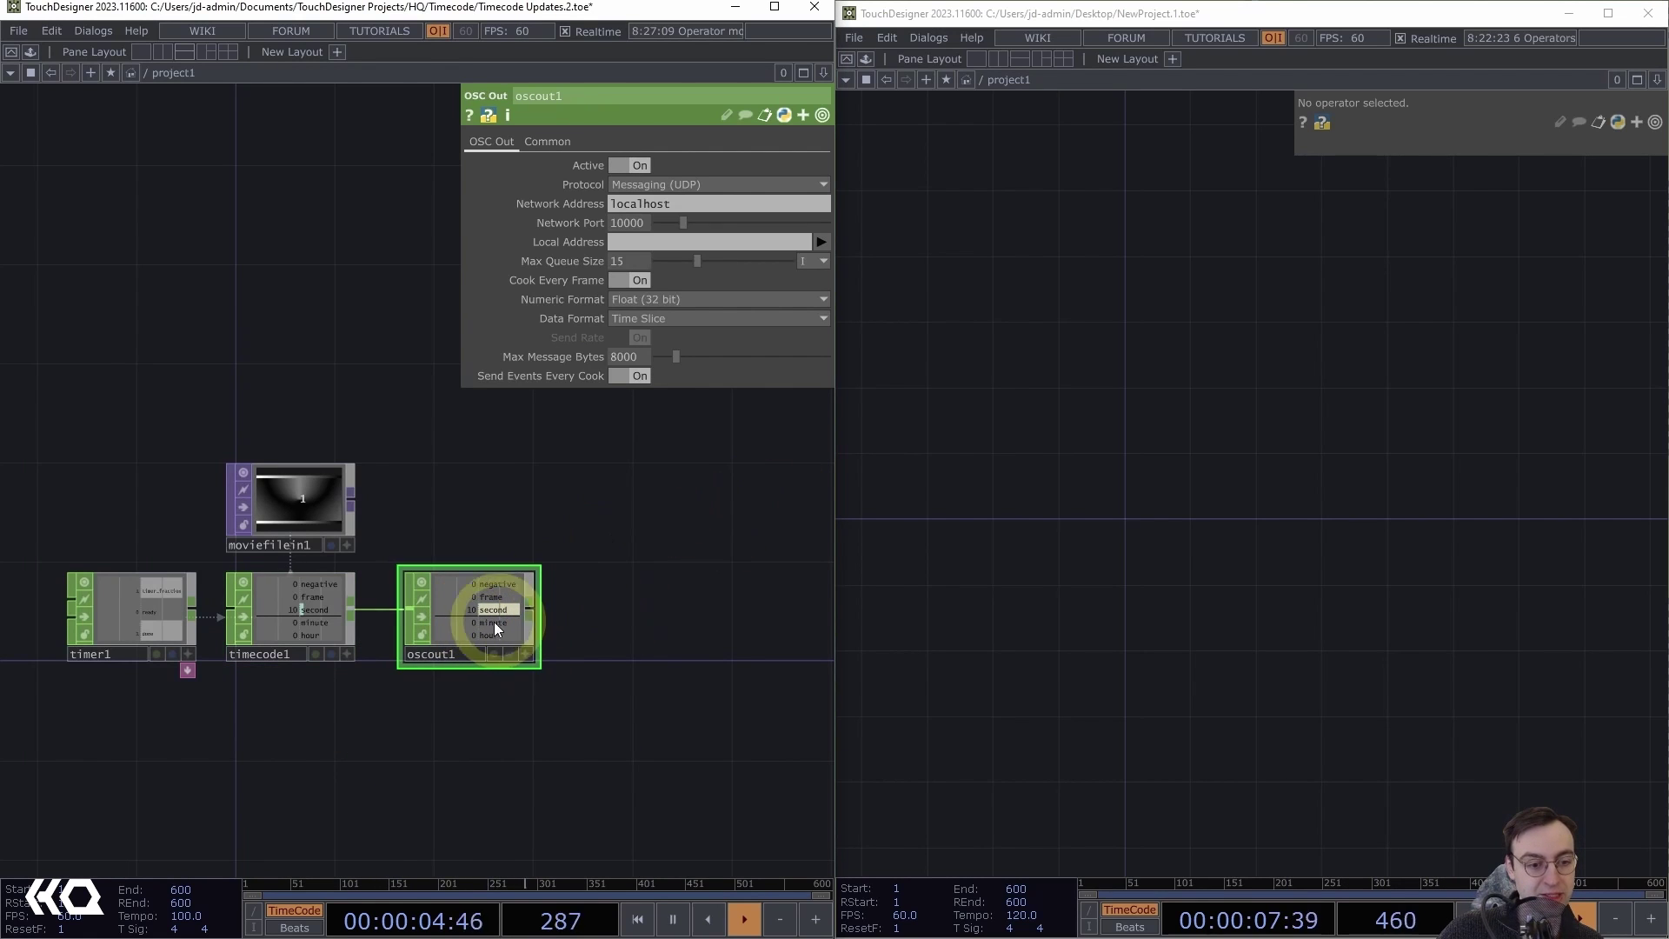
mouse_move(492, 619)
left_mouse_down()
mouse_move(452, 613)
mouse_move(464, 623)
left_mouse_up()
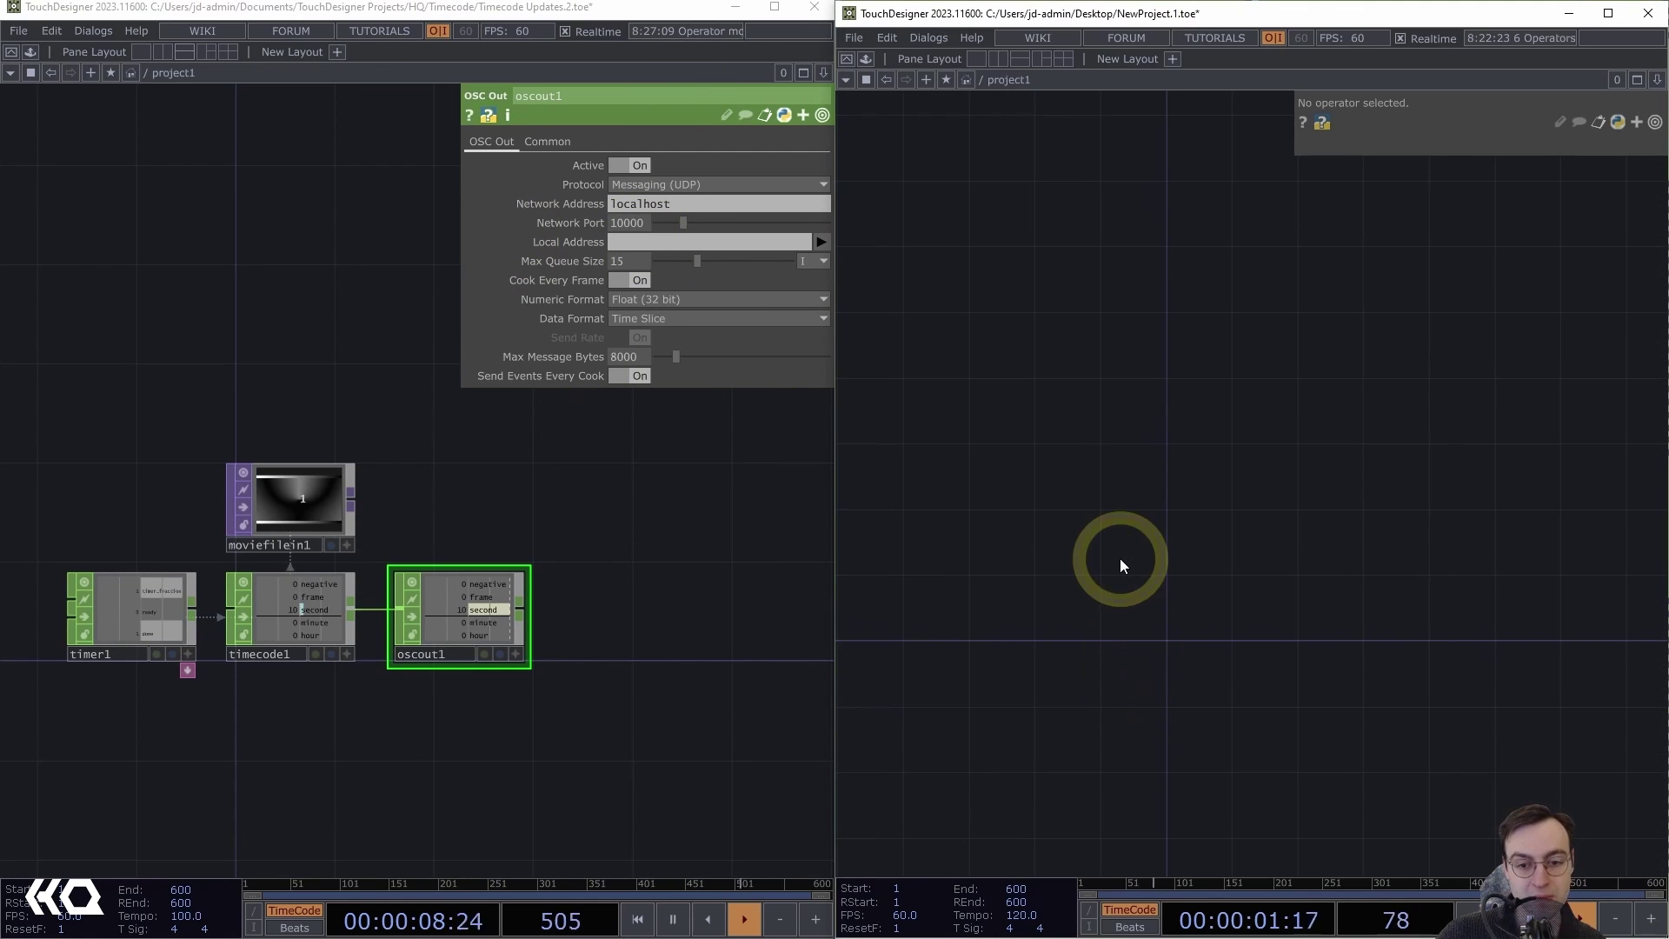
Add an OSC In CHOP in the empty NewProject network and enlarge it in view to show its incoming channels
key("Tab")
left_click(921, 334)
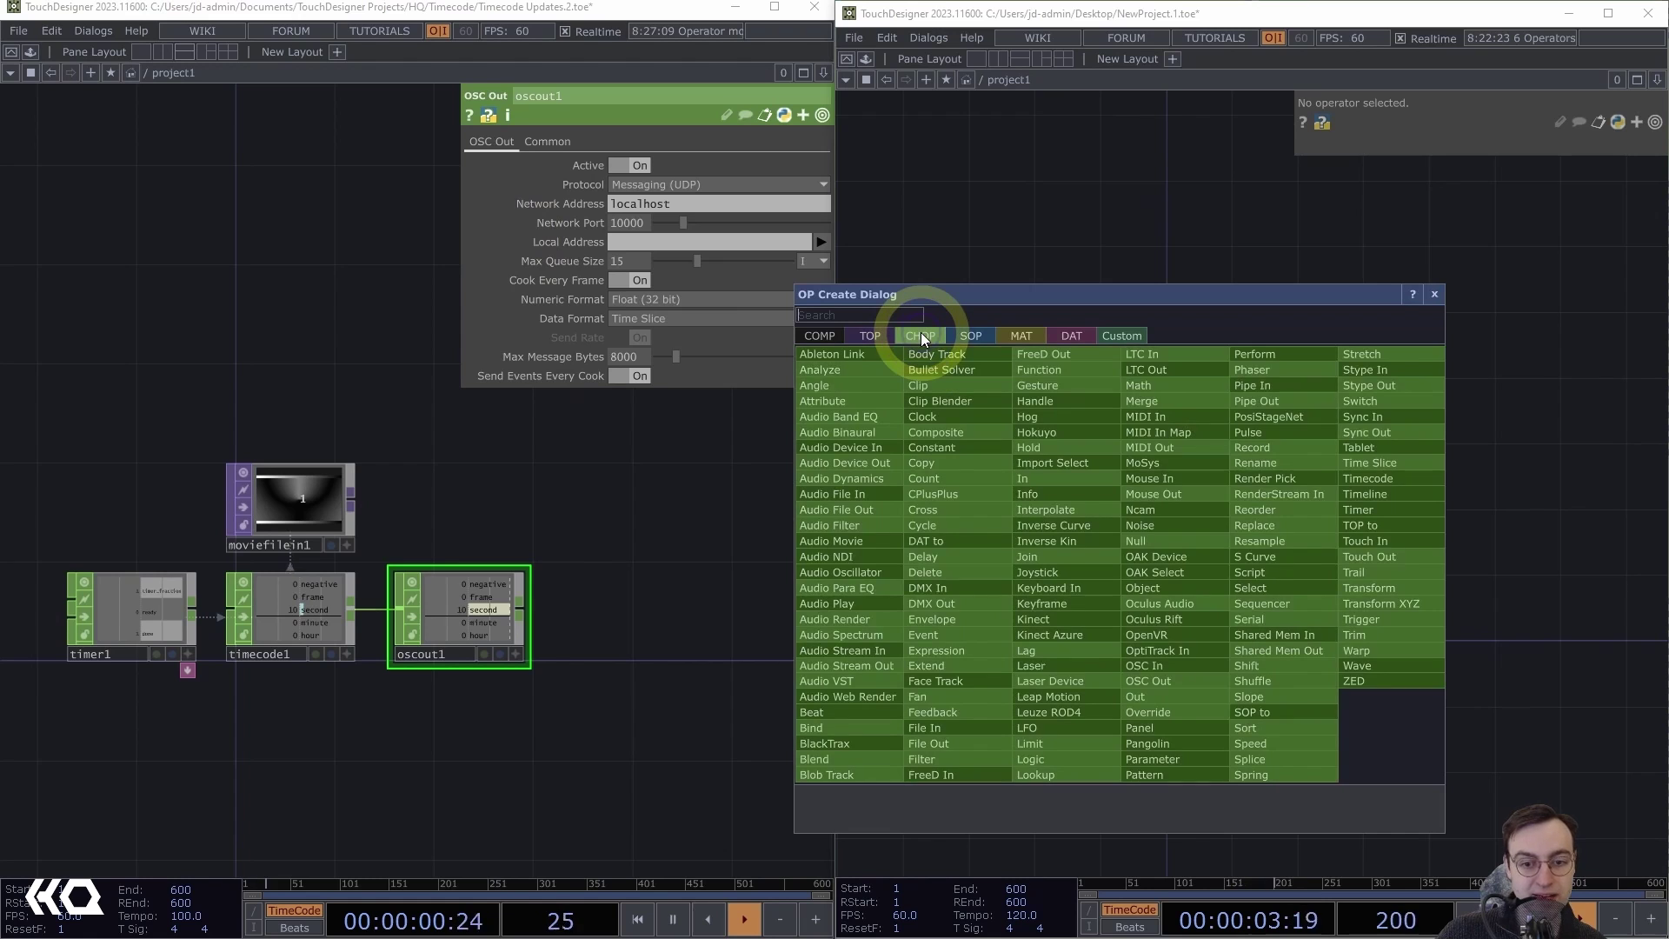
type("osc")
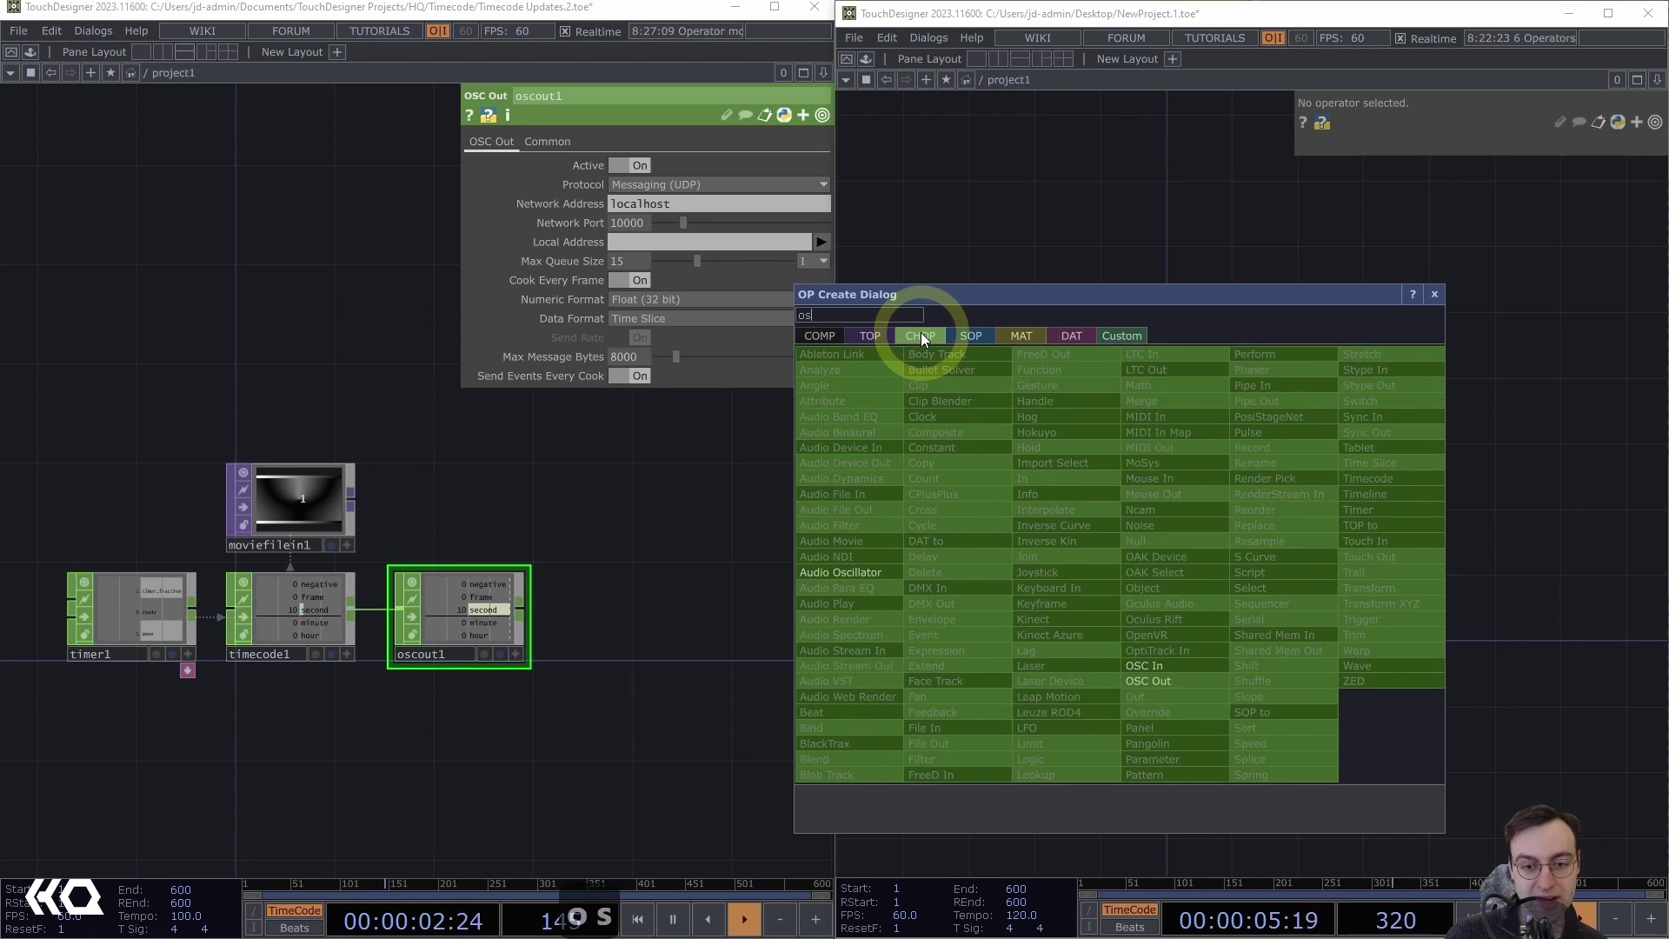
left_click(1156, 668)
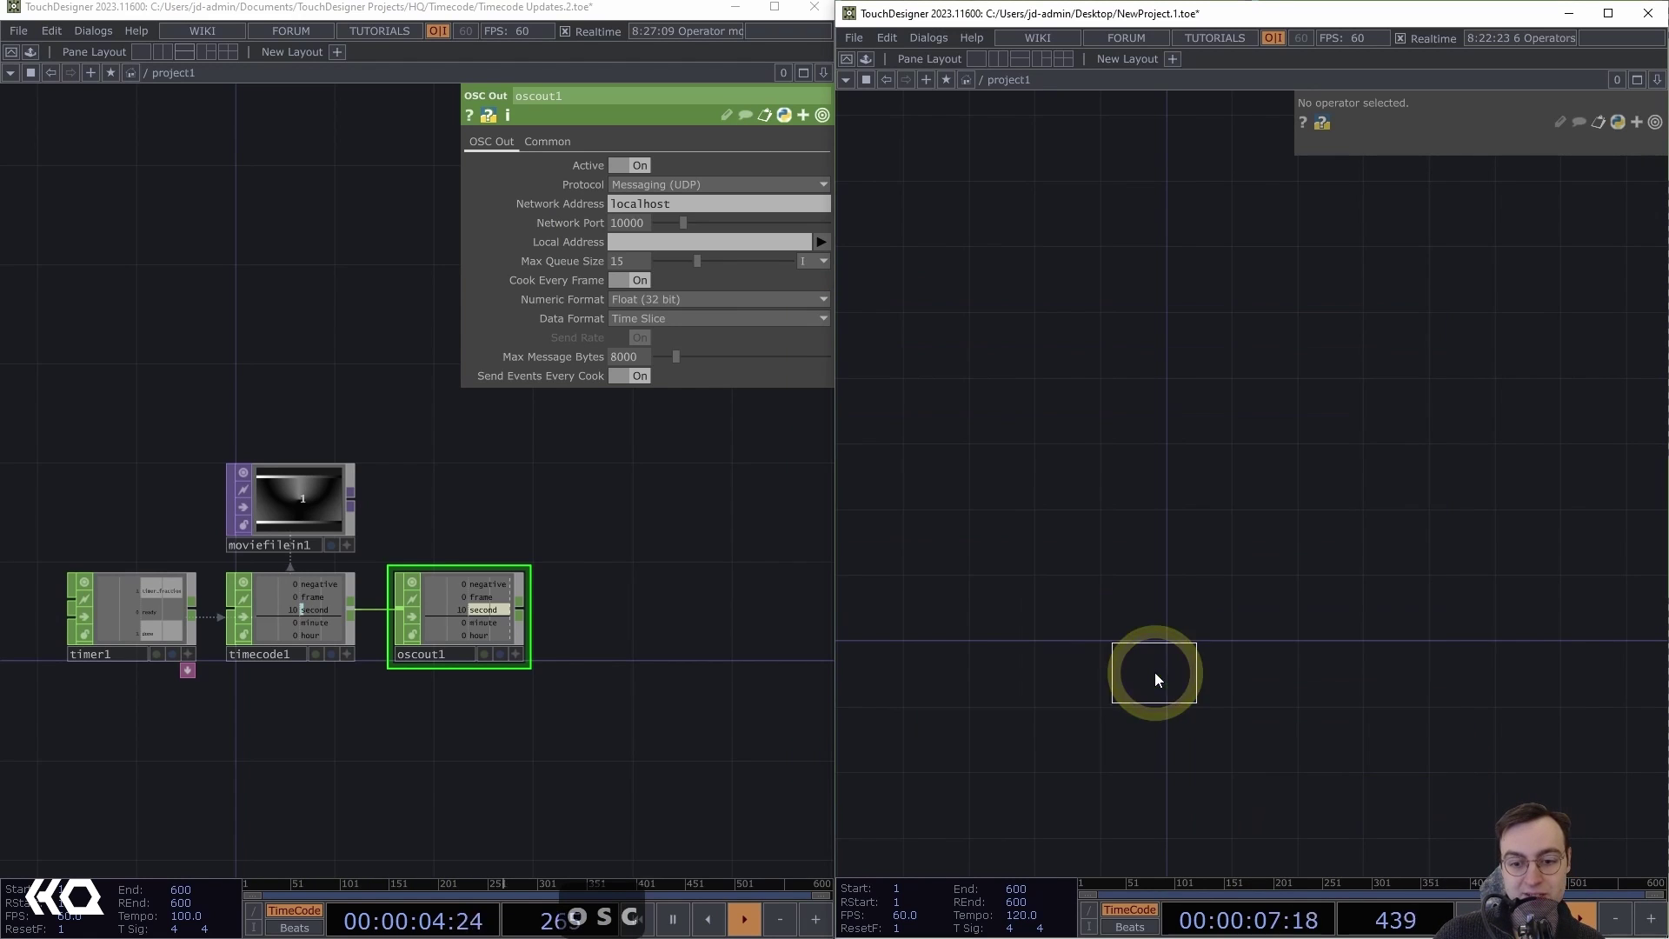
left_click(1091, 582)
left_click_drag(1097, 571, 1134, 603)
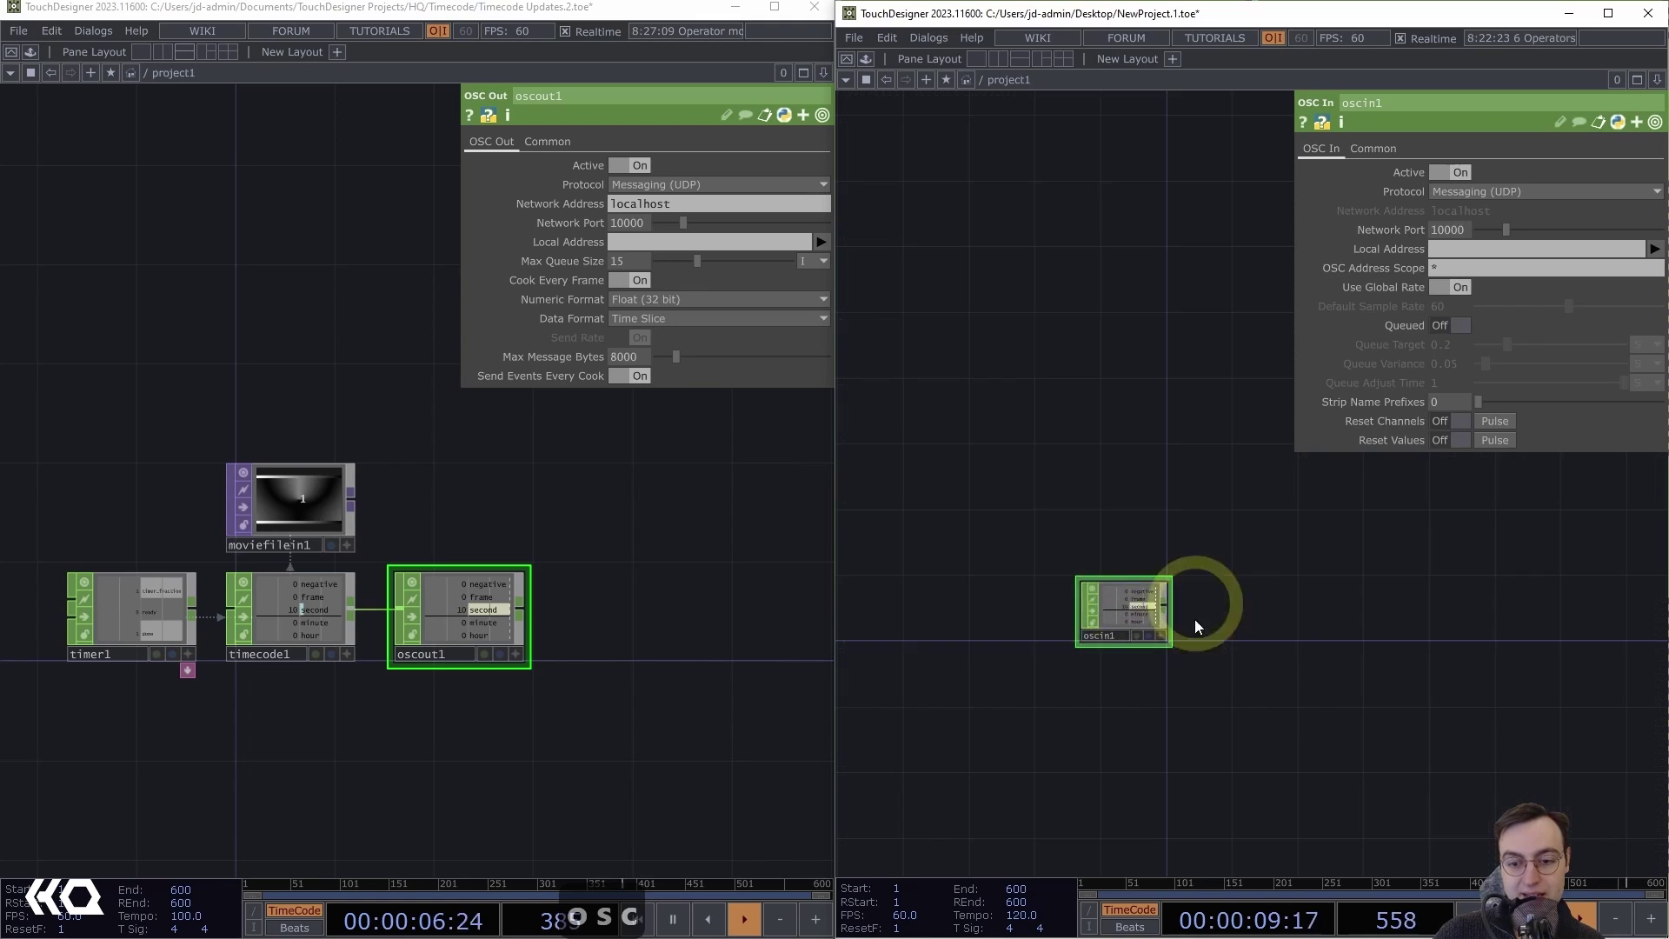
scroll(1273, 695, "up", 5)
left_click_drag(1236, 722, 1351, 788)
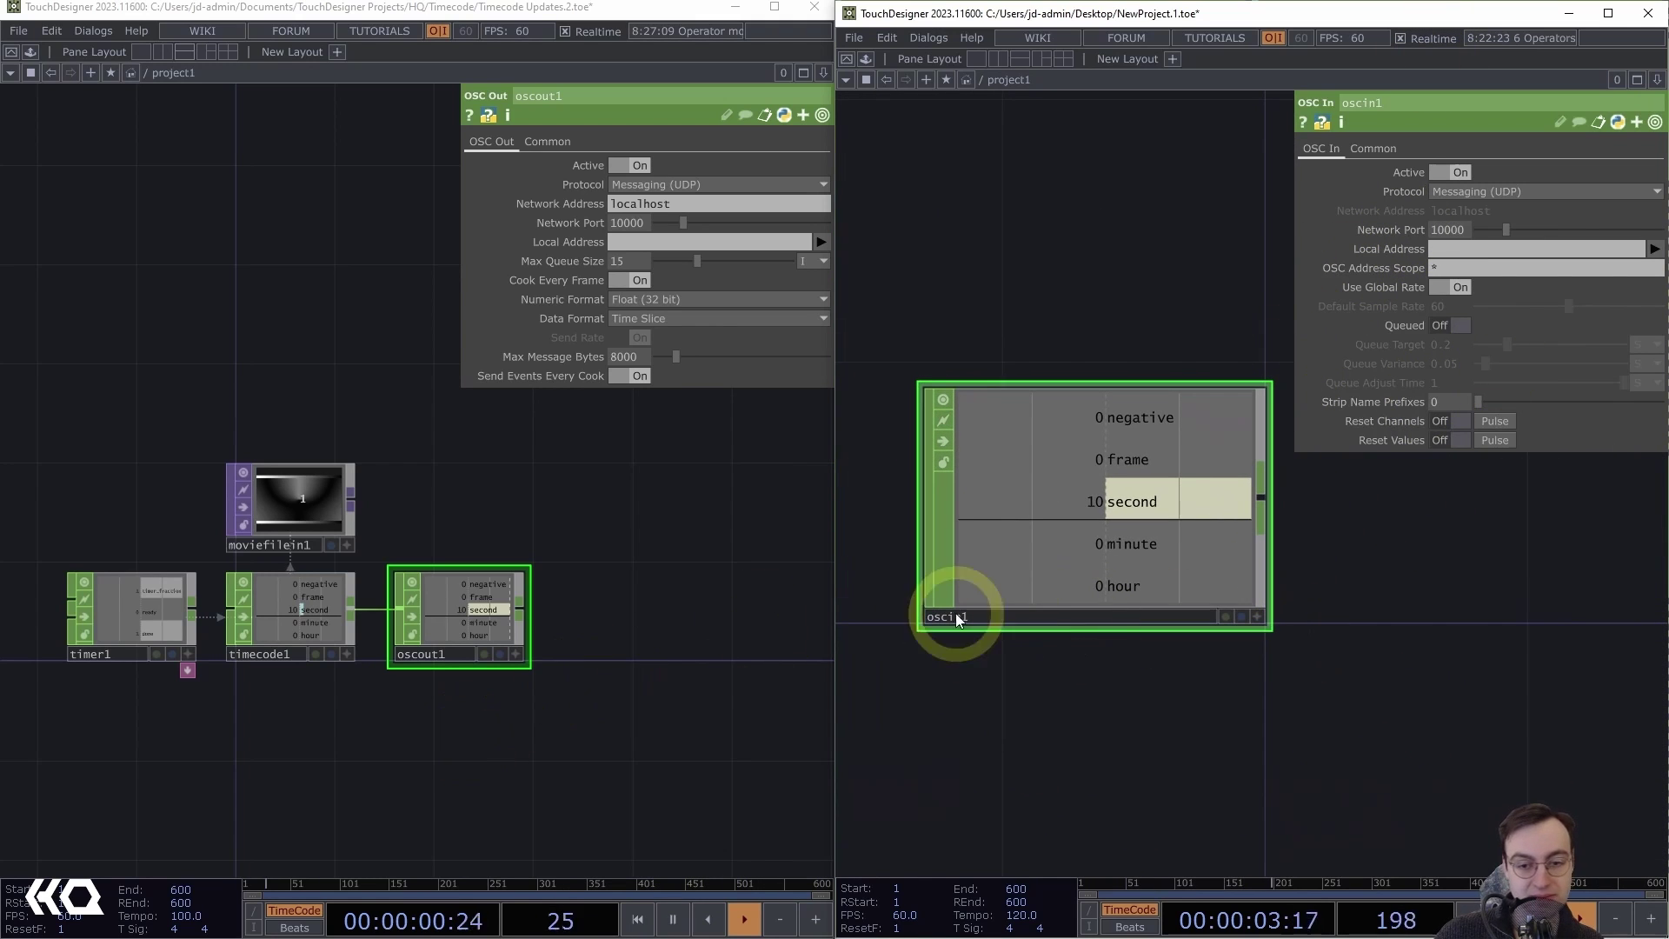
left_click_drag(674, 688, 671, 641)
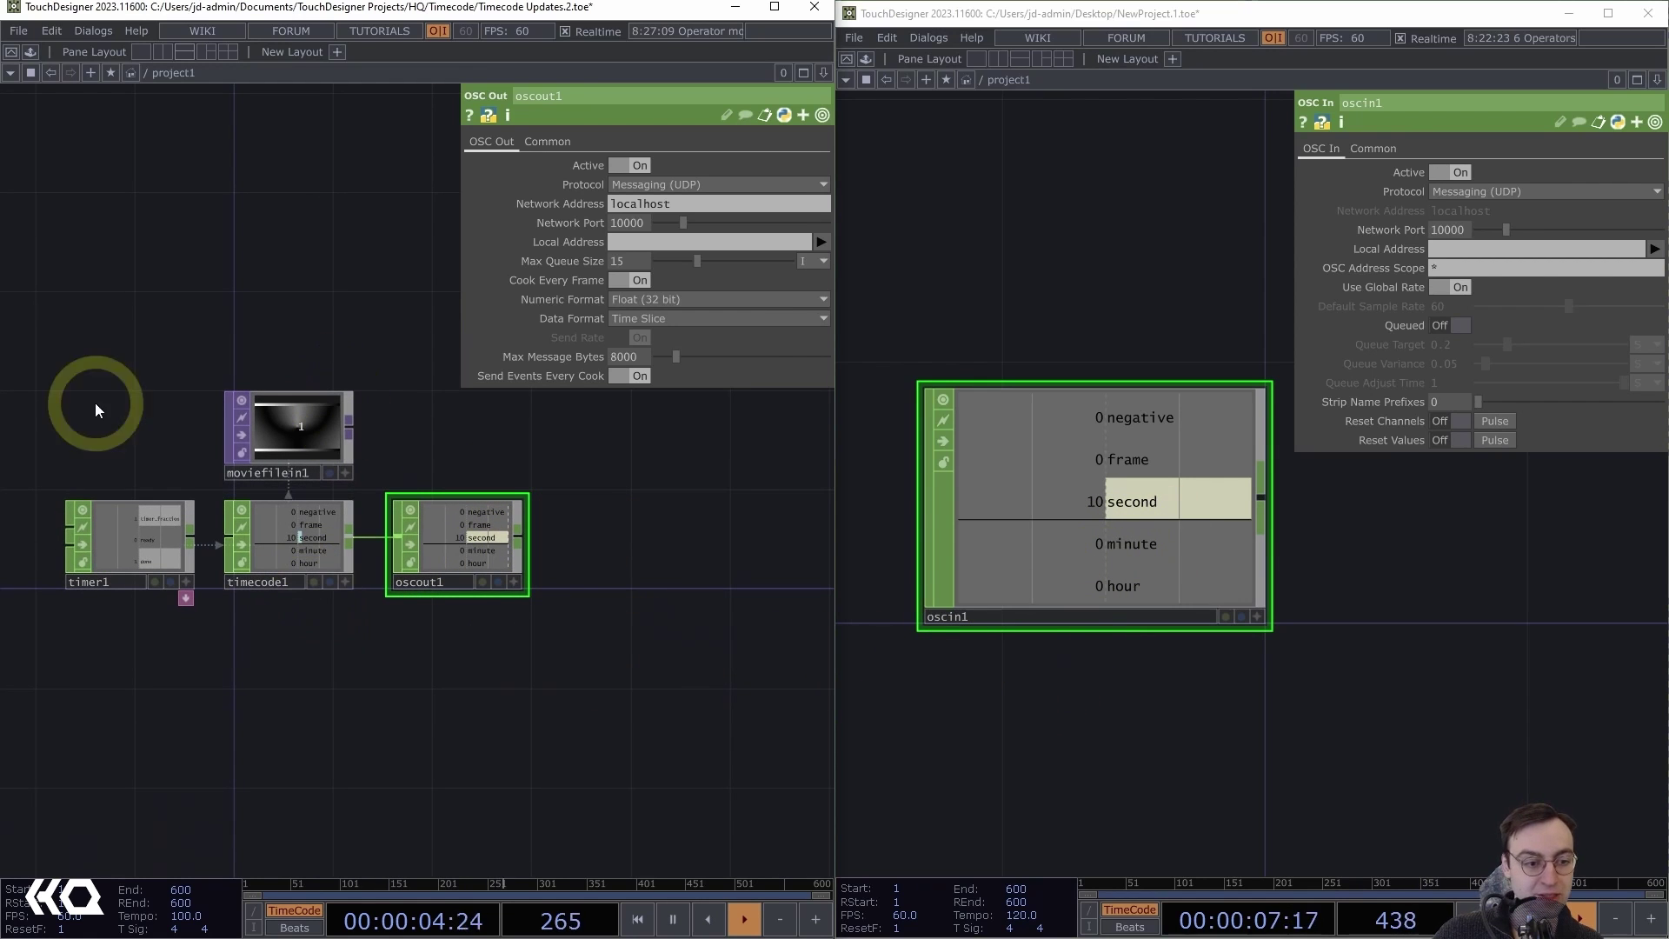
Turn off the Negative output channel of timecode1 in the Timecode Updates project
scroll(1334, 764, "down", 2)
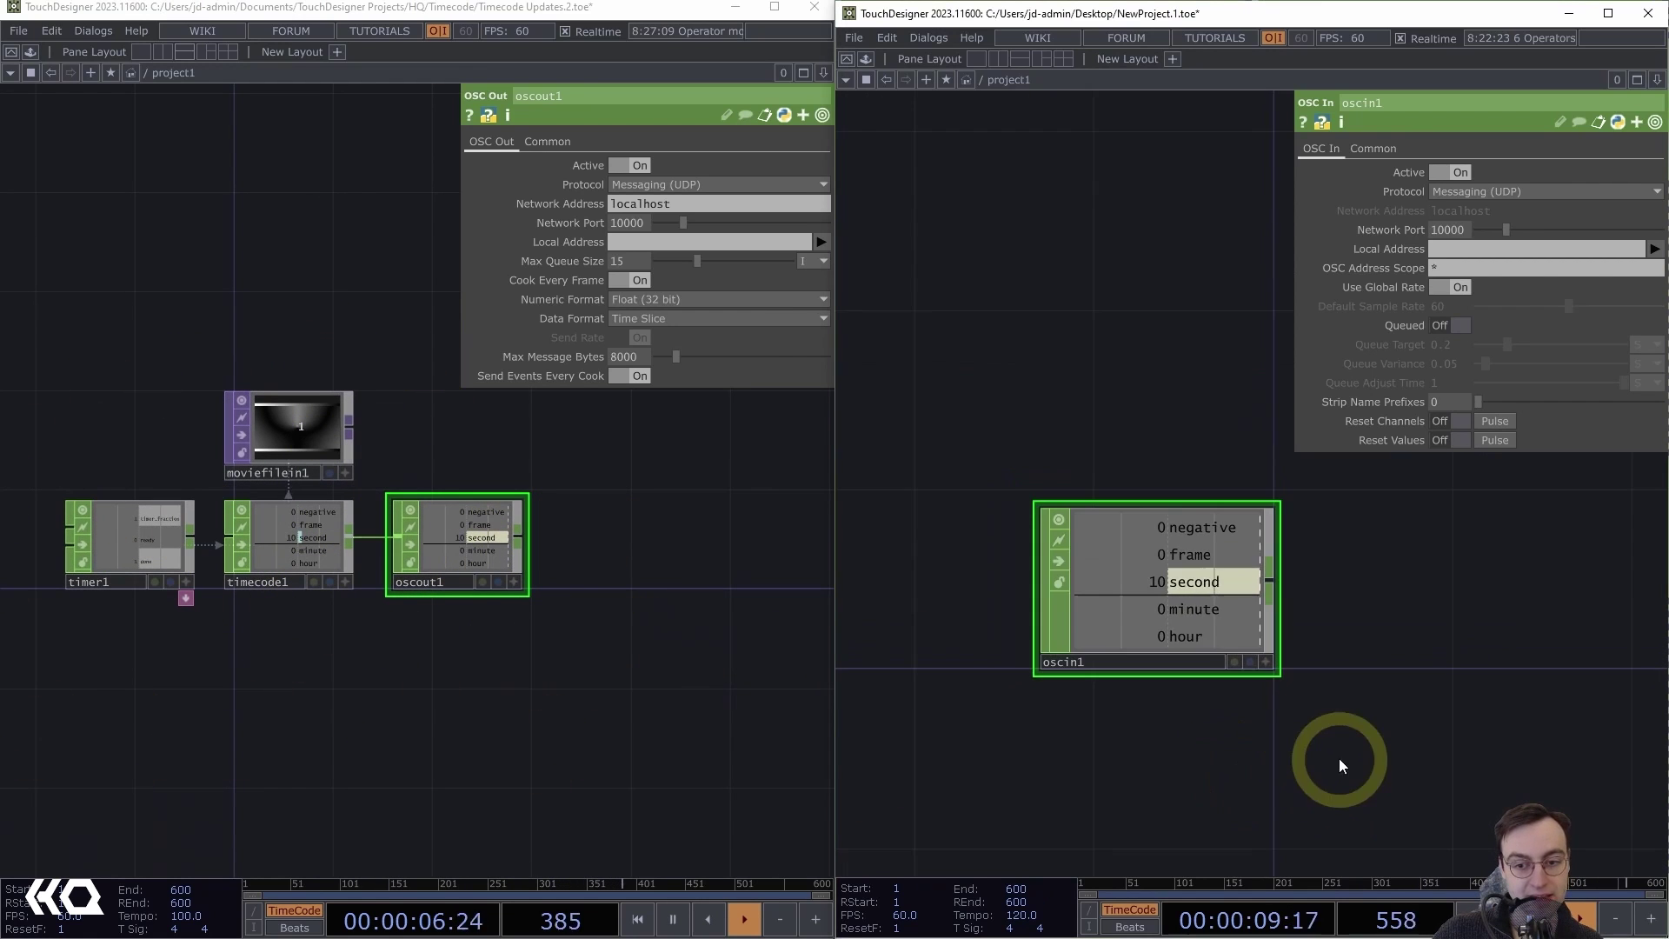
left_click_drag(1334, 764, 1147, 677)
scroll(1193, 753, "down", 1)
scroll(1193, 752, "down", 1)
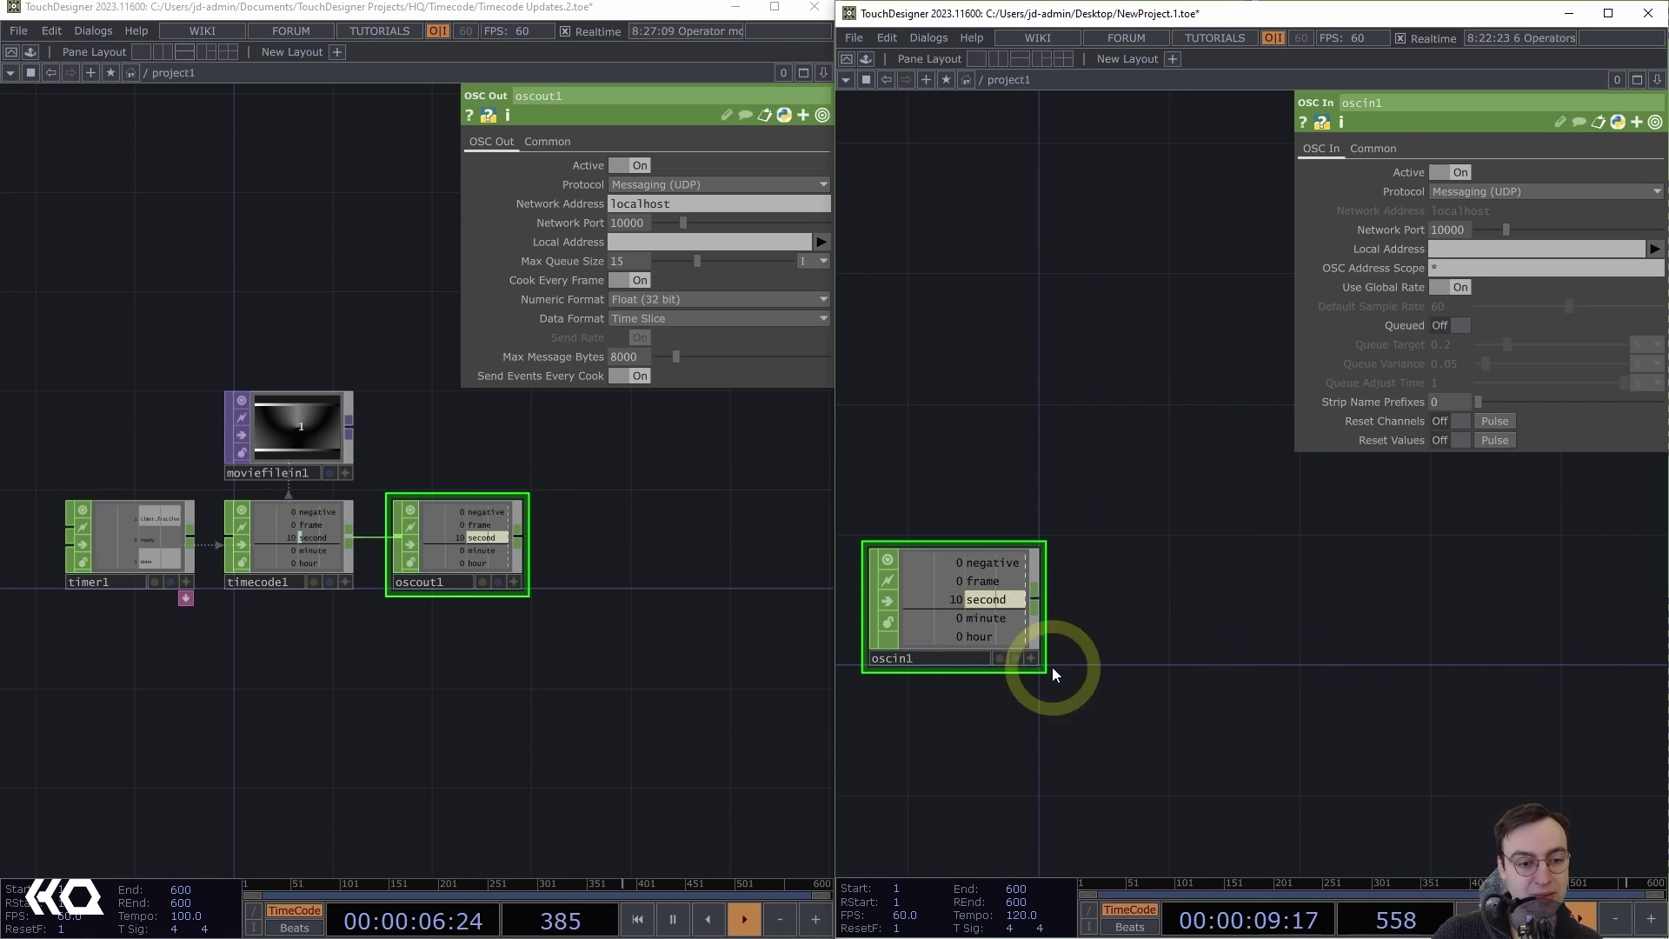
left_click_drag(1015, 712, 1050, 685)
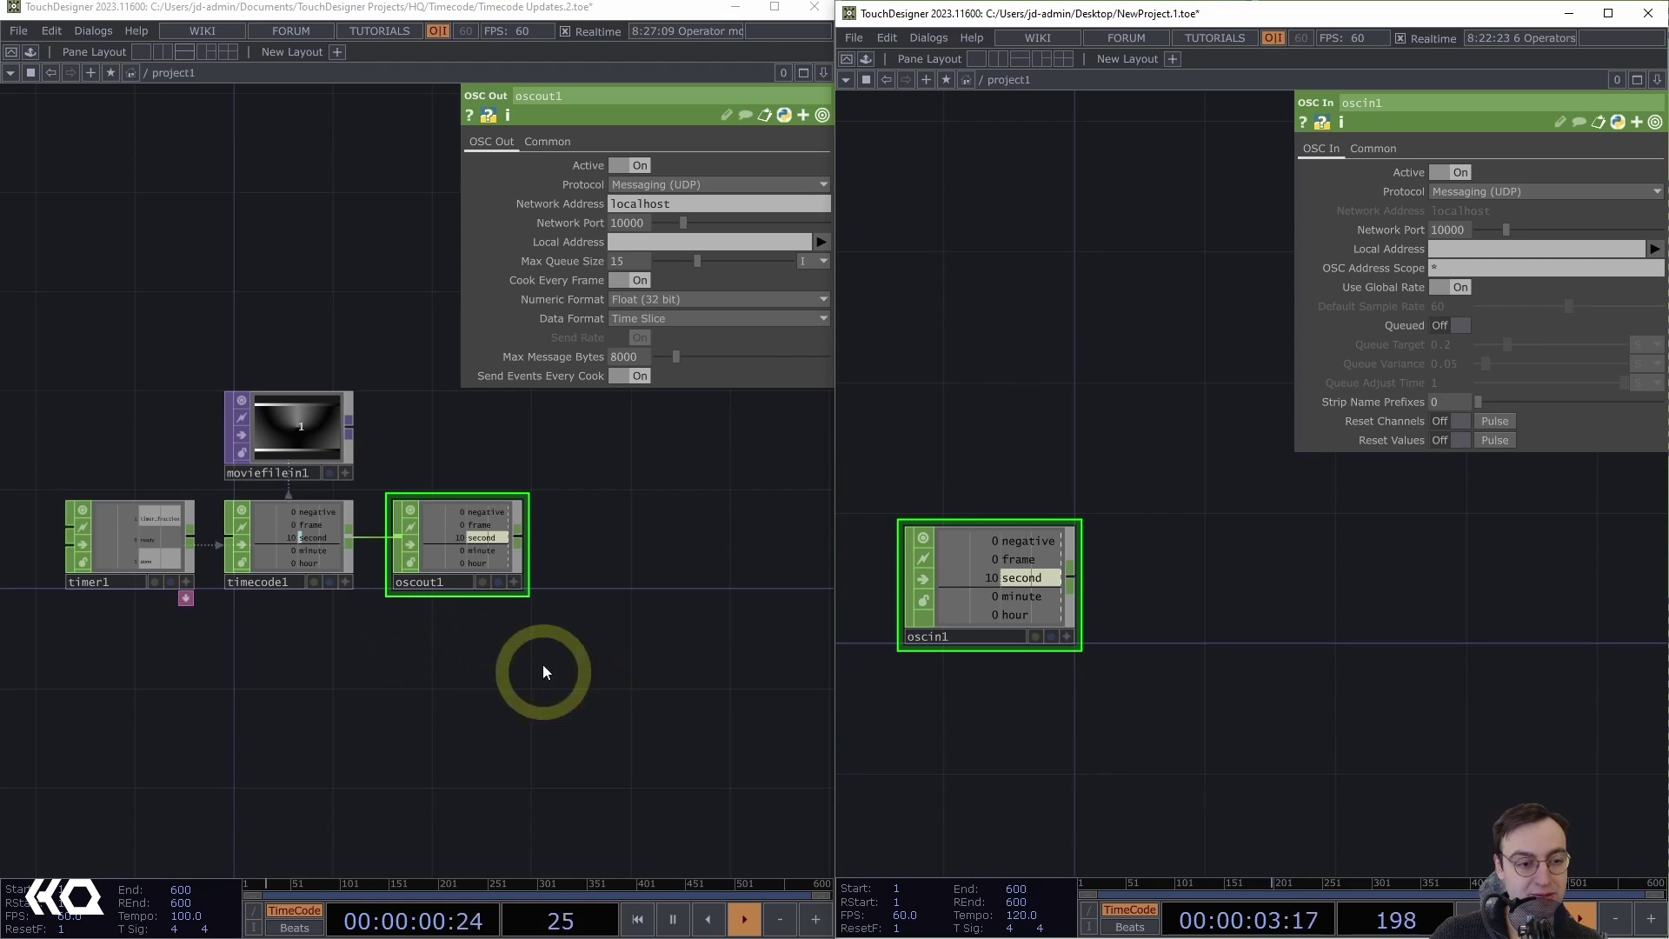
left_click(287, 528)
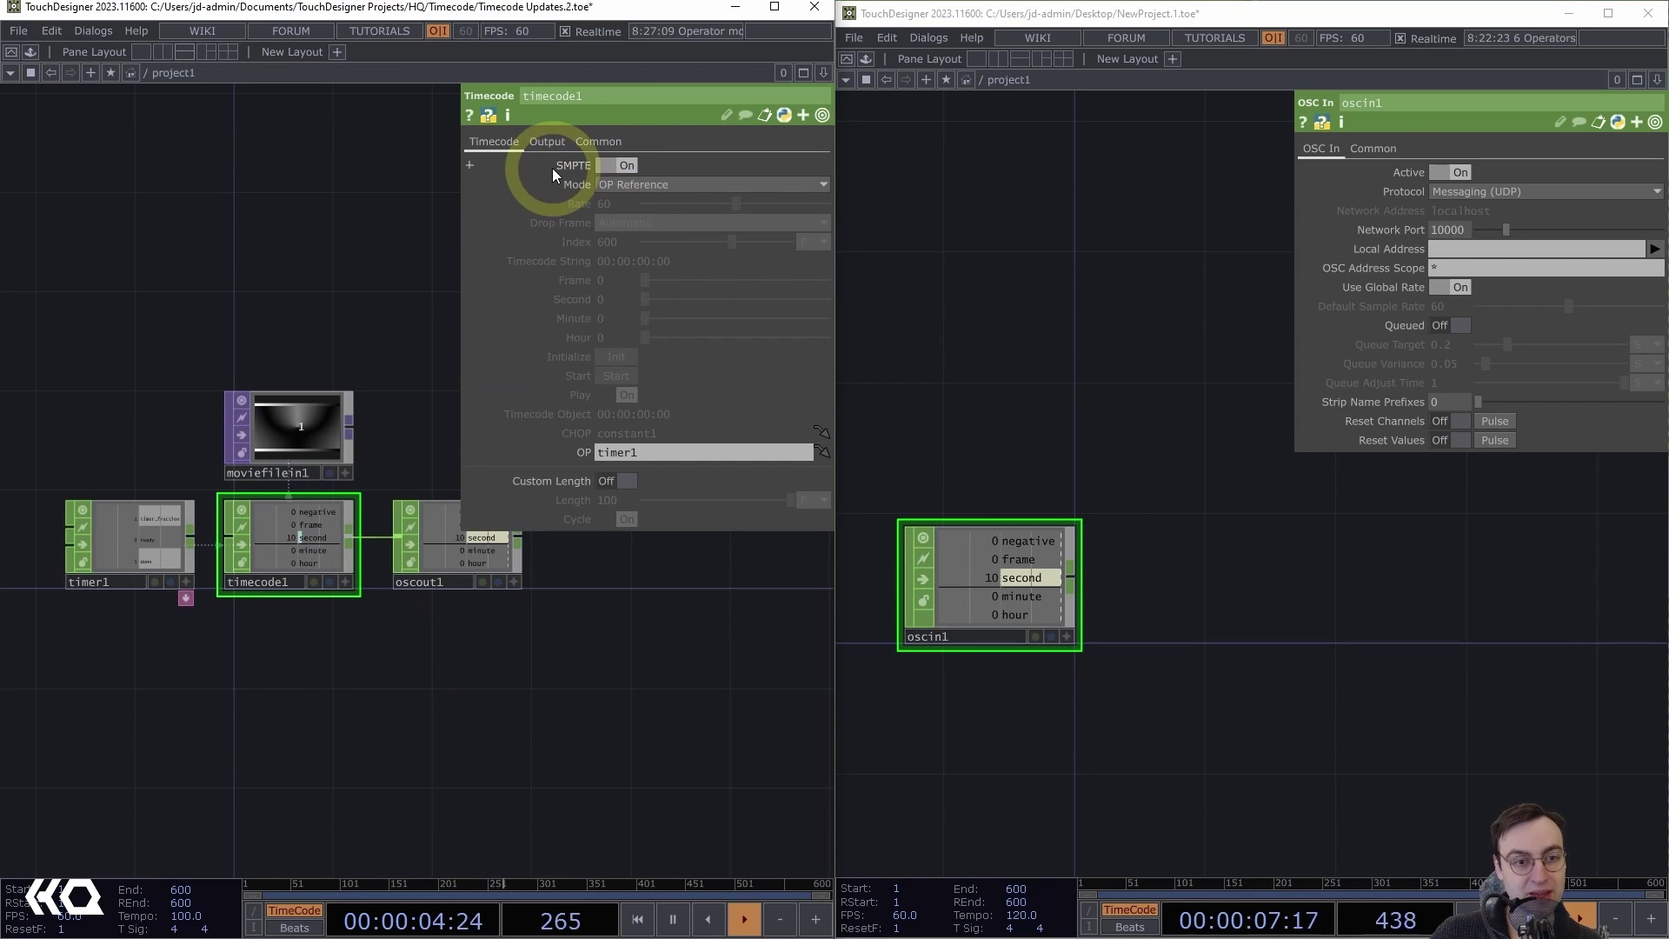
left_click(551, 141)
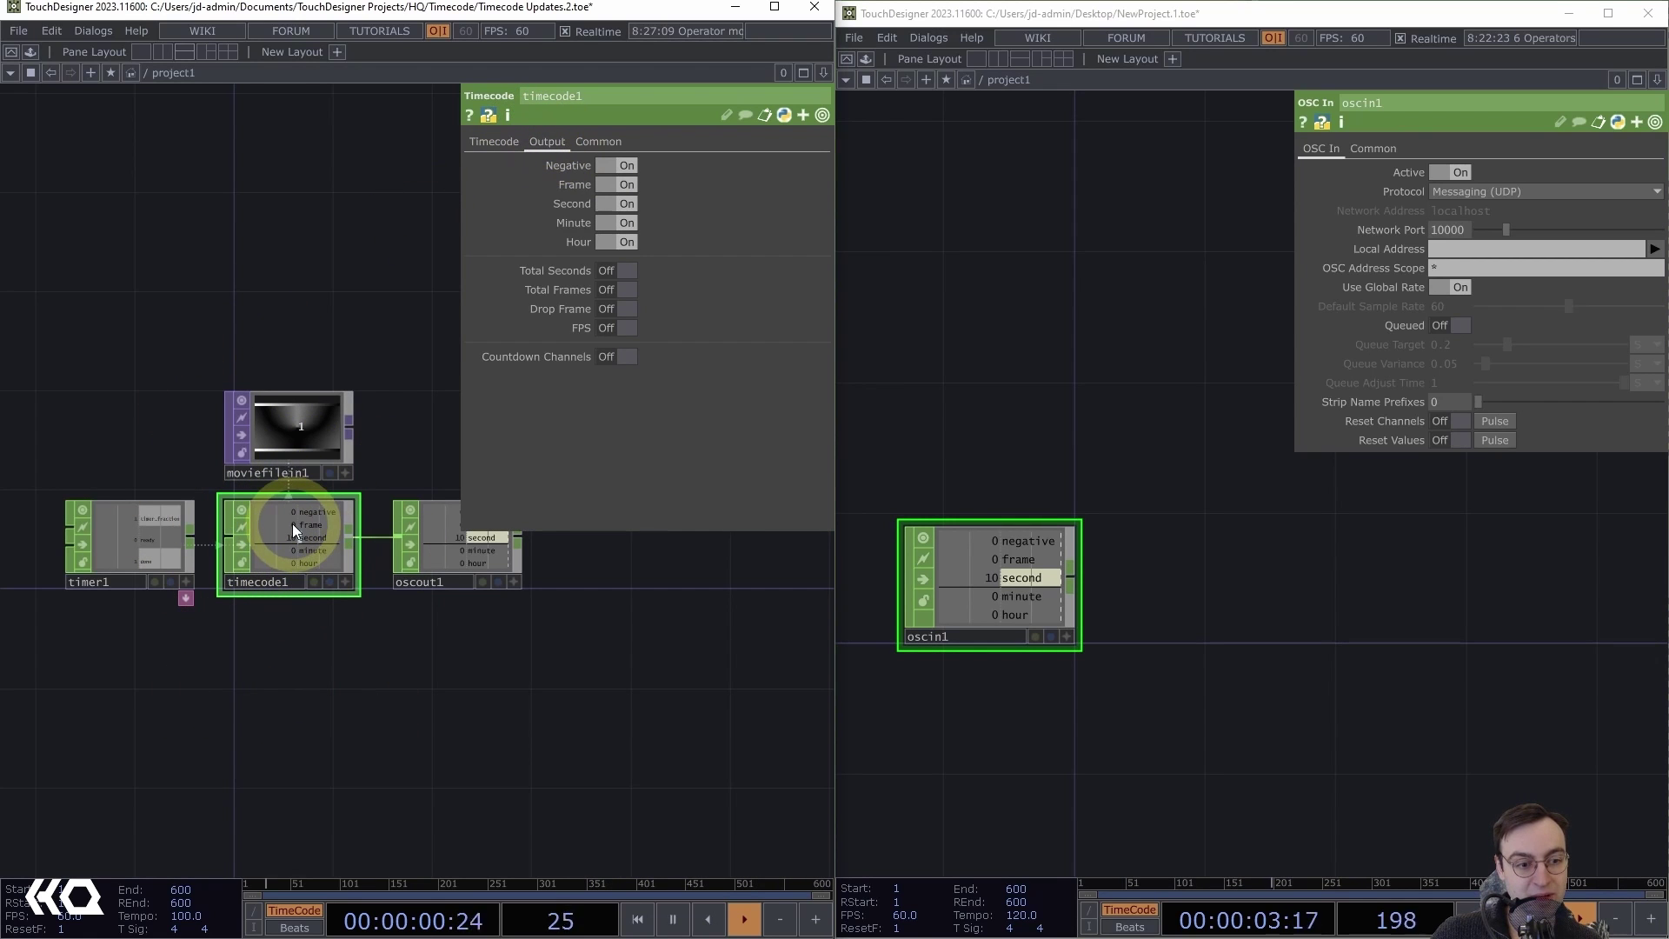
left_click(612, 165)
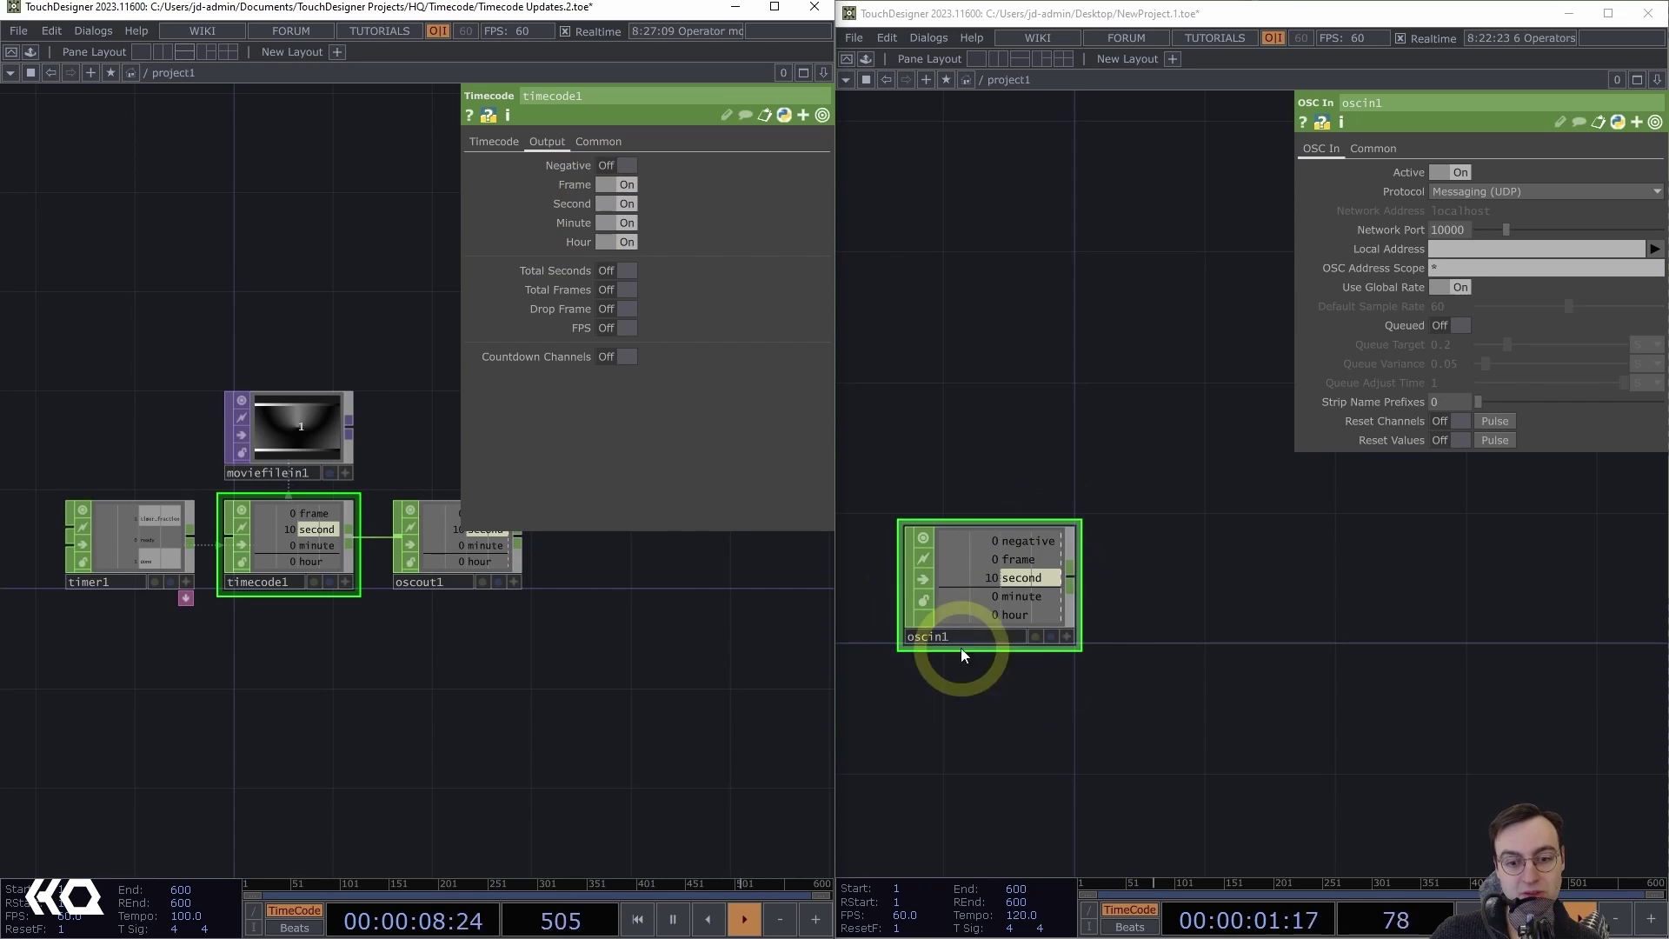
Reset the channels of oscin1 in the NewProject network so its channel list refreshes
left_click_drag(1267, 593, 1292, 520)
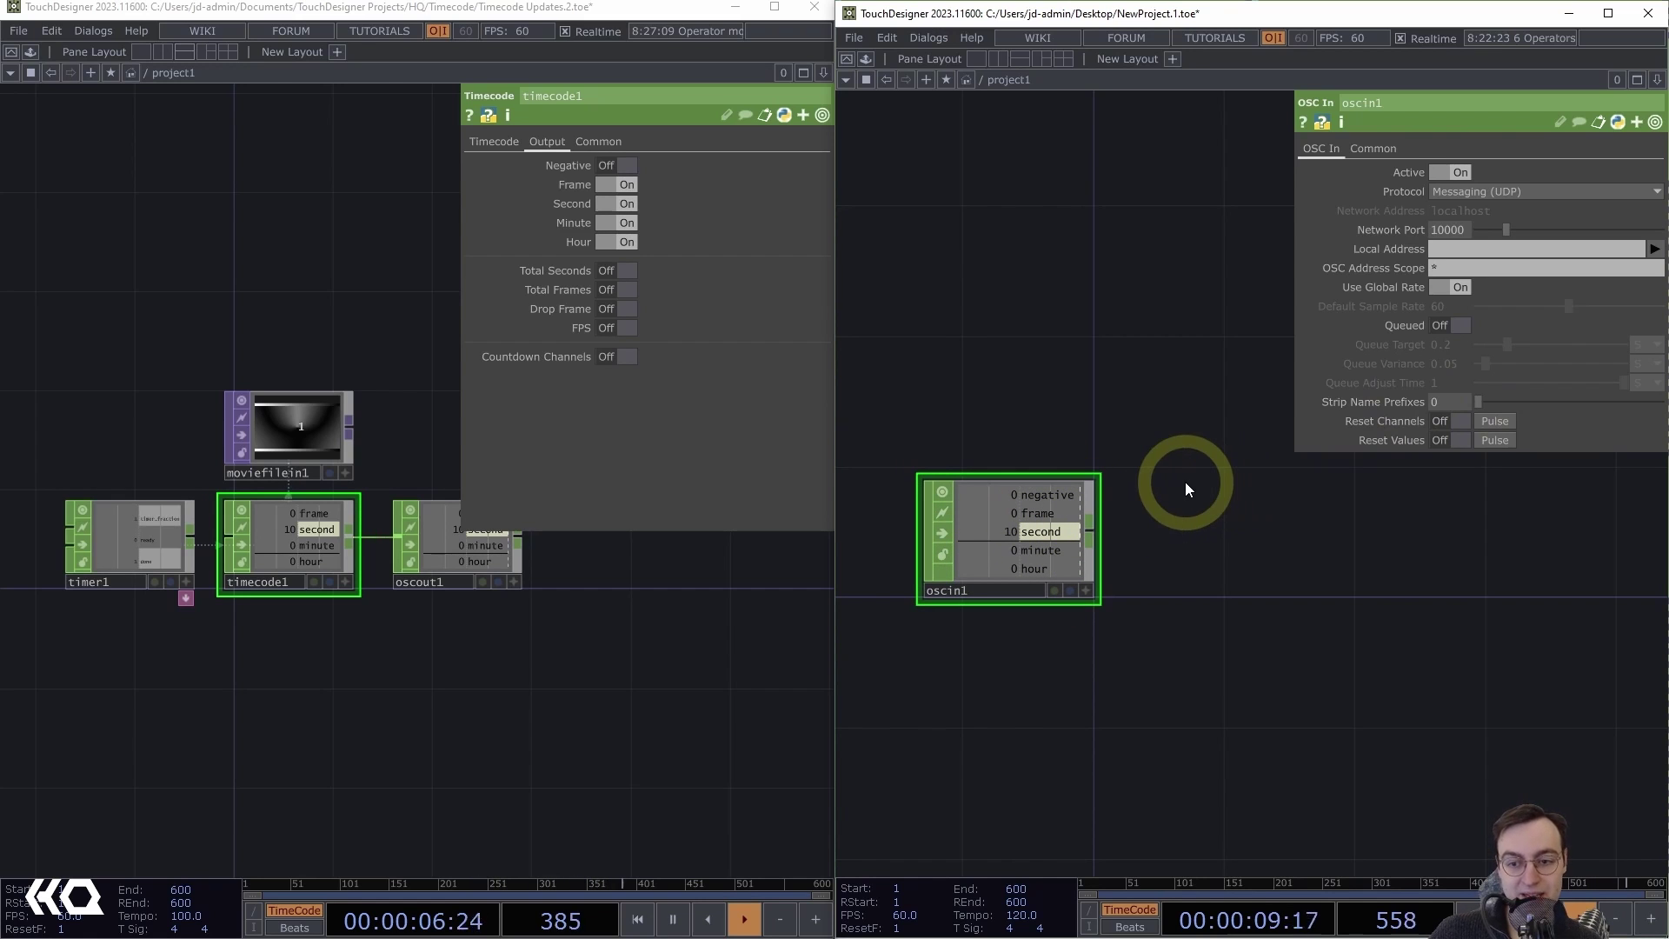
left_click(1496, 420)
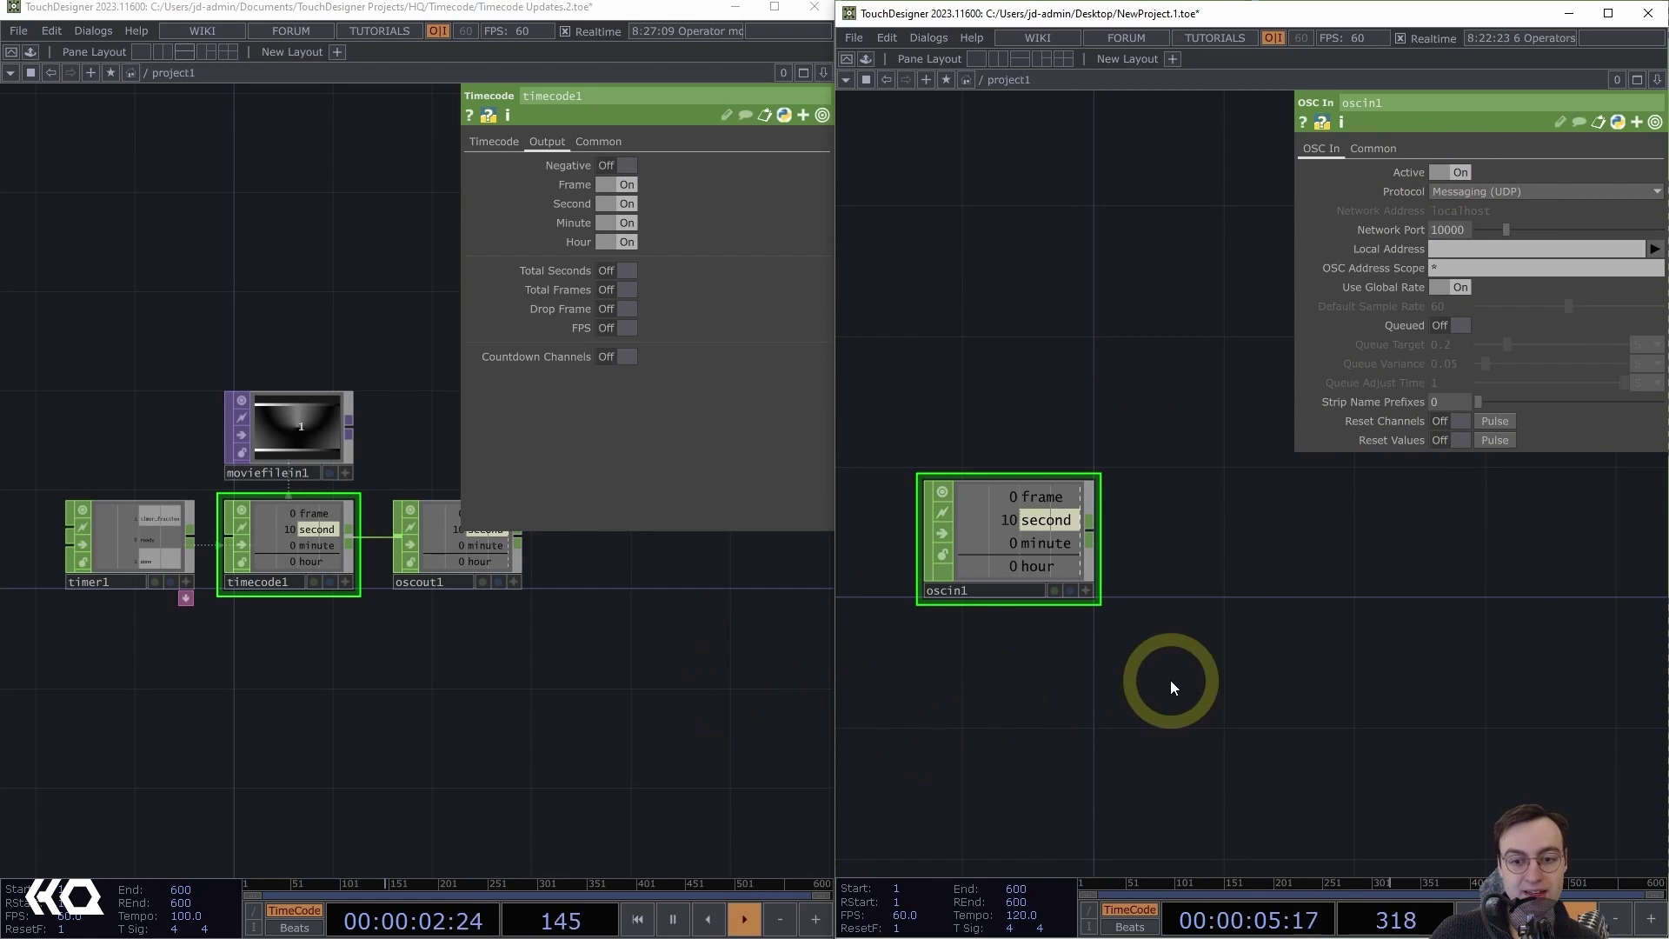
left_click_drag(1171, 682, 1141, 687)
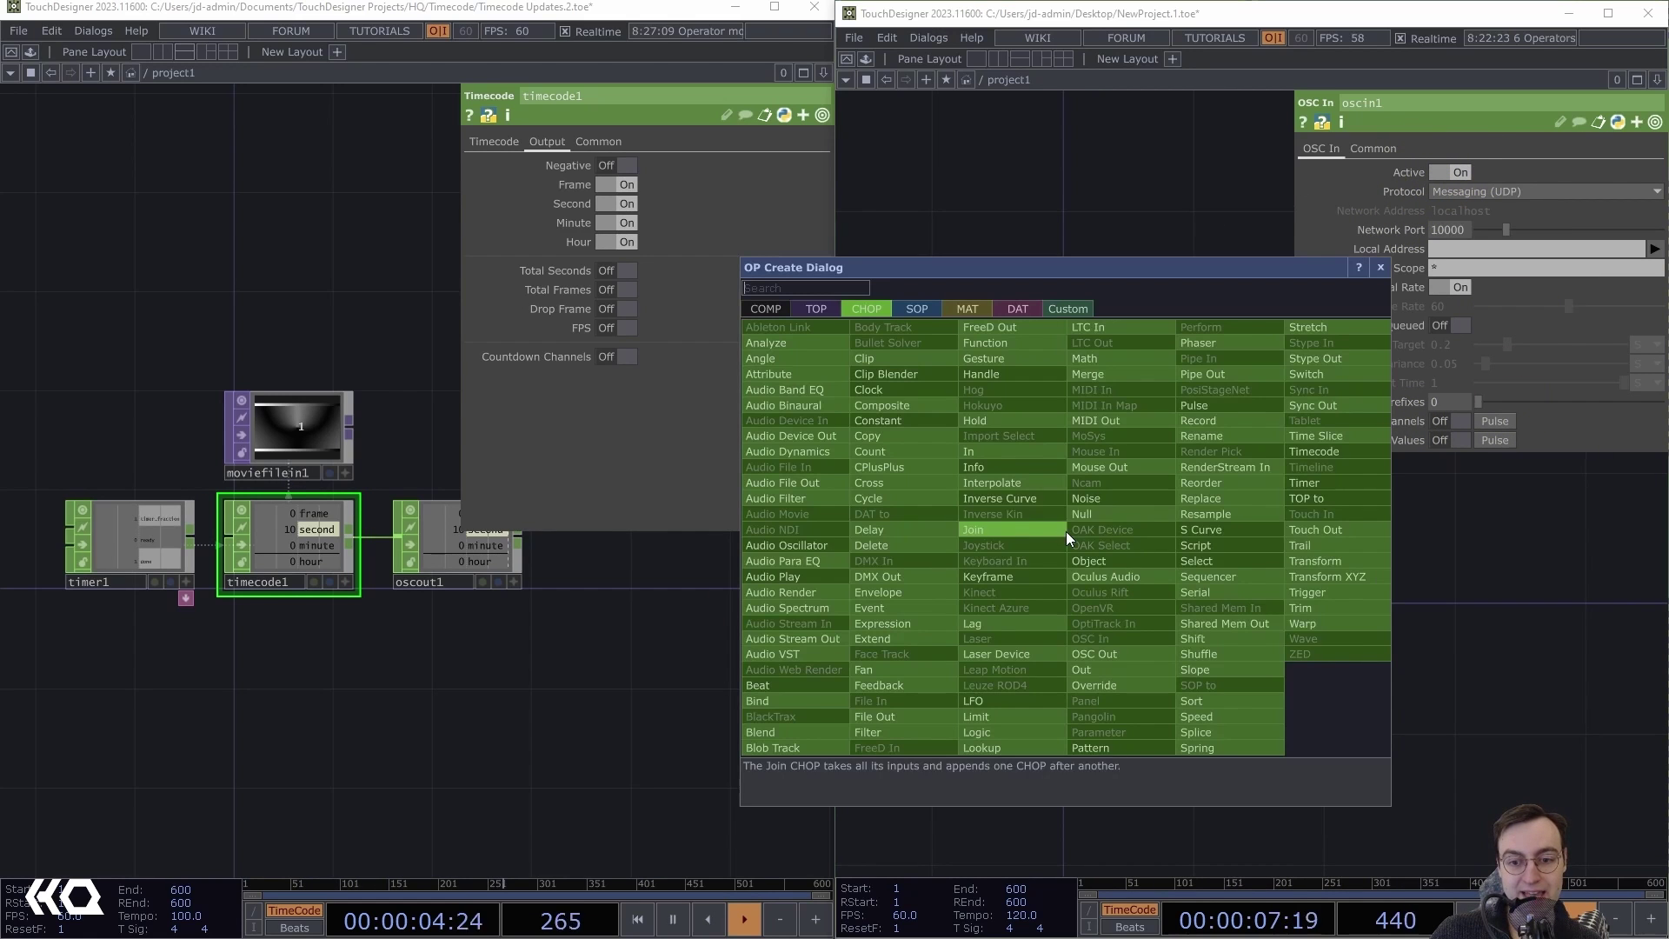
Add a Timecode CHOP connected to the output of oscin1 in the NewProject network
right_click(1066, 531)
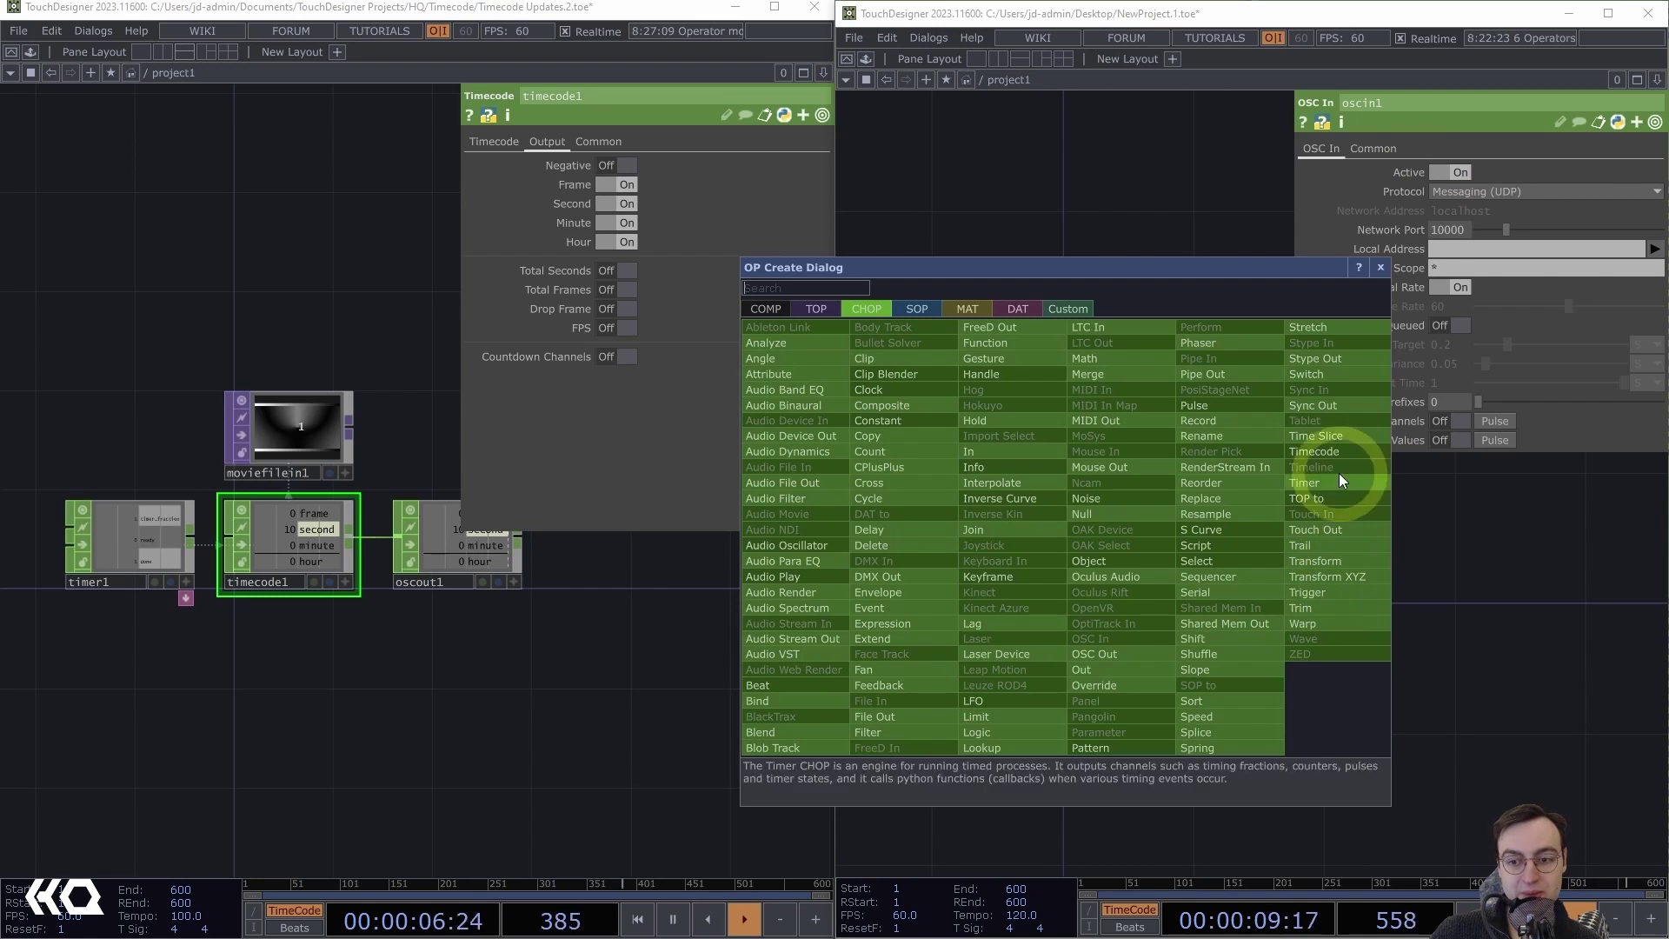
left_click(1343, 447)
left_click(1226, 532)
scroll(1200, 691, "up", 2)
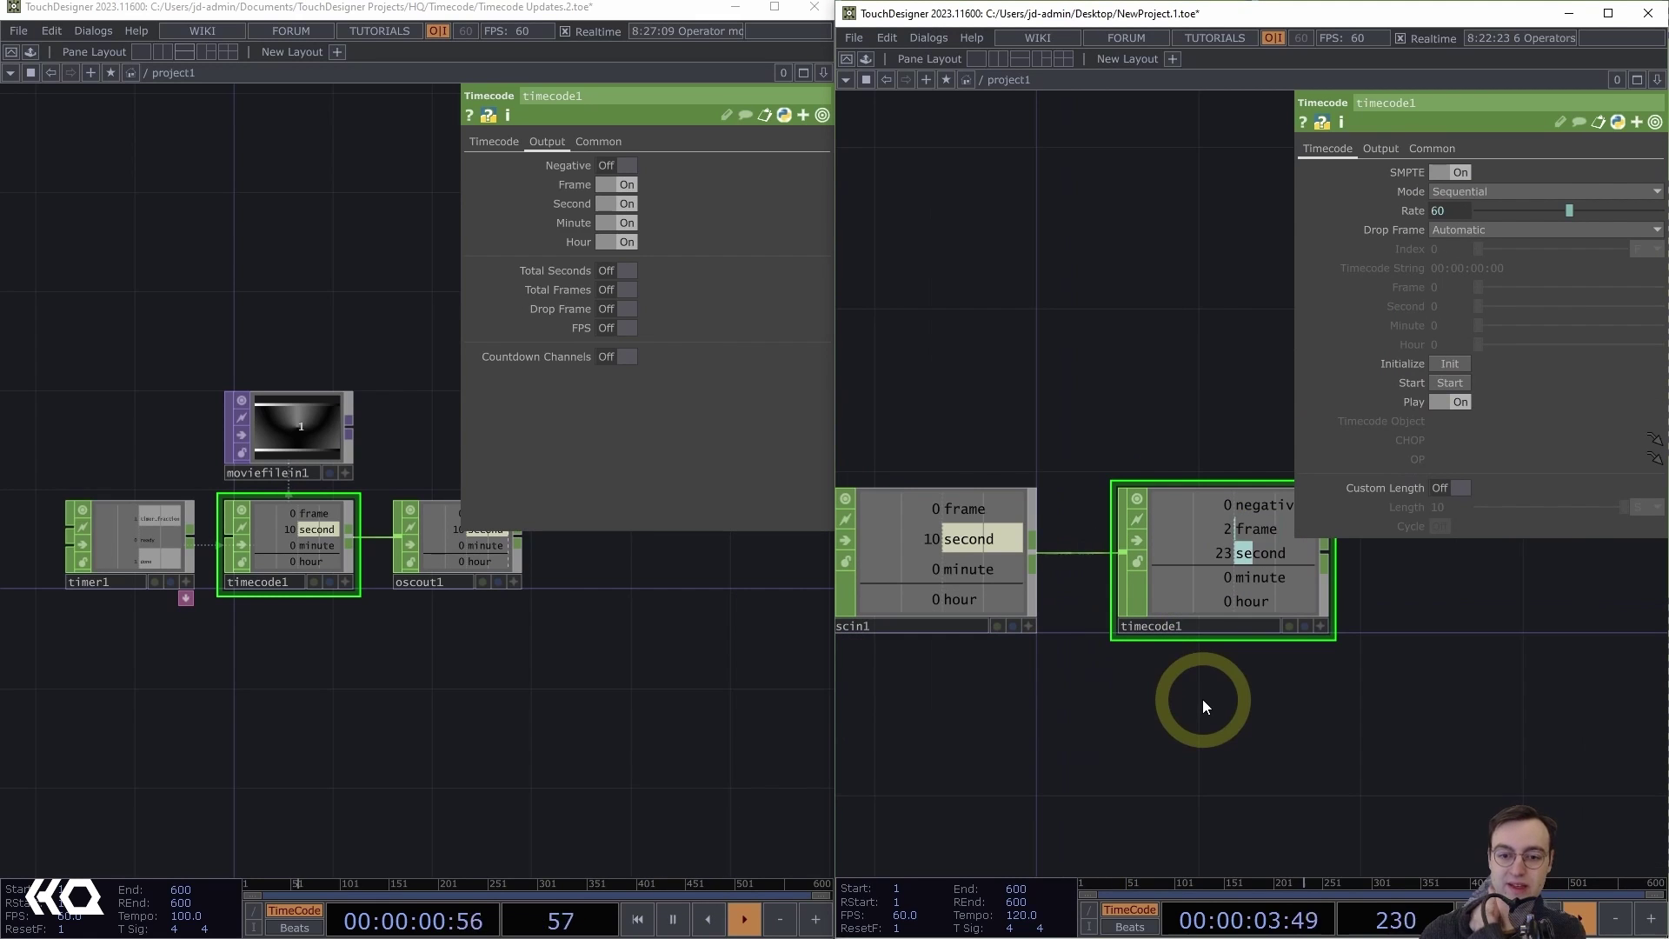
left_click_drag(1019, 780, 1047, 780)
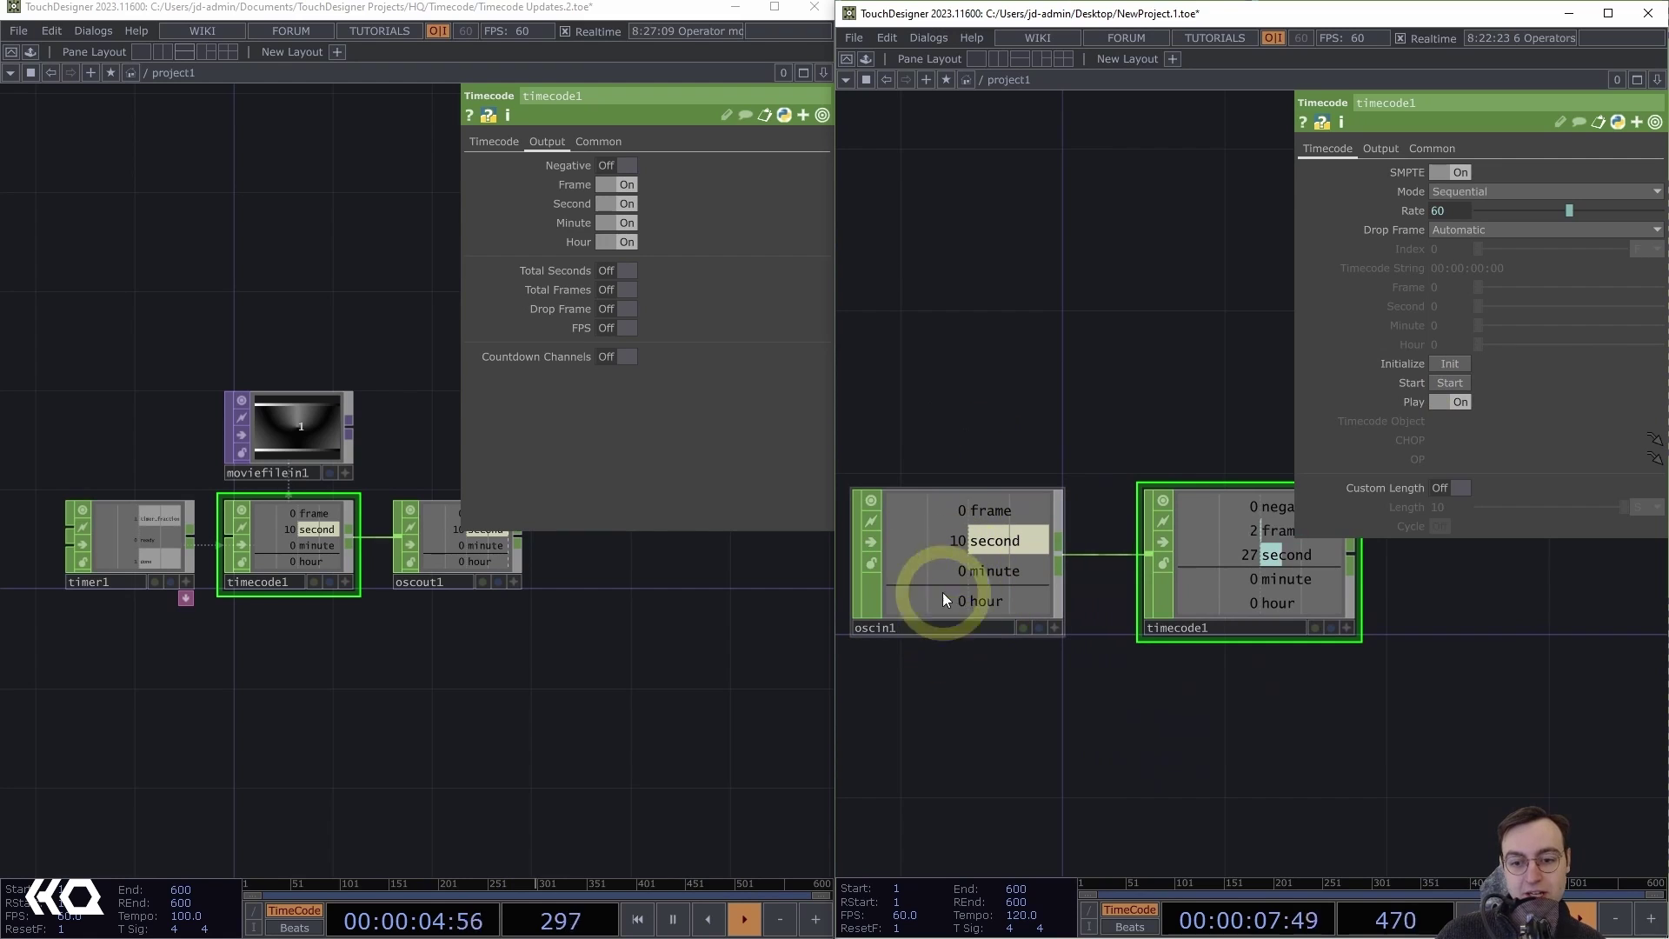
left_click_drag(1283, 687, 1250, 702)
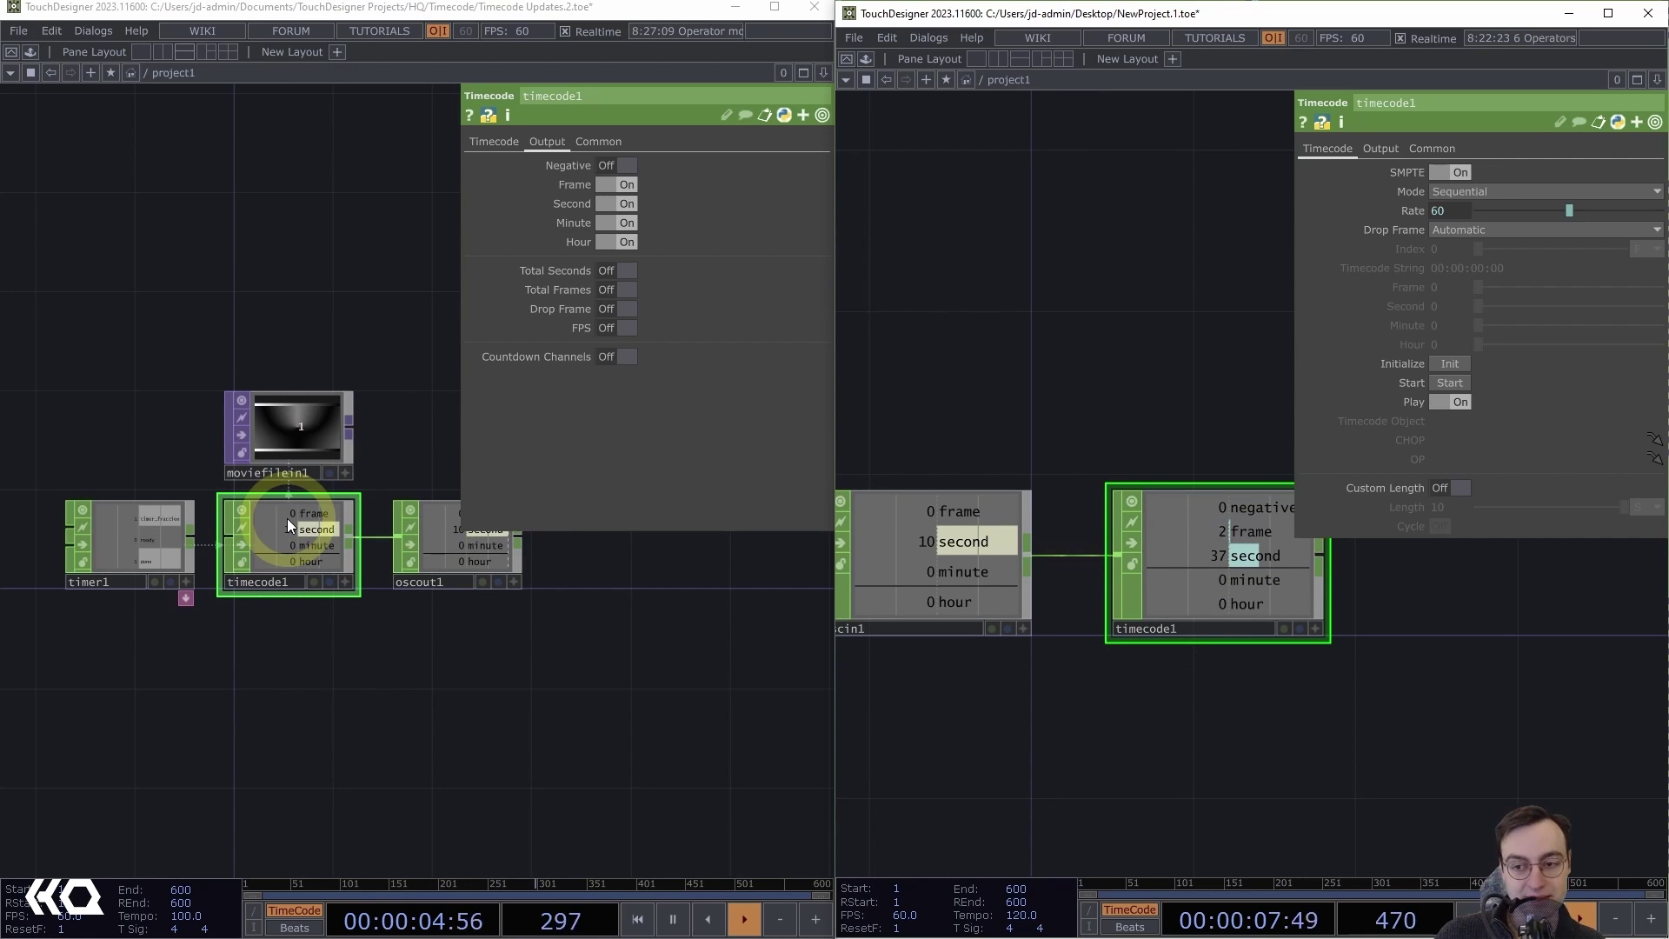
Try driving the NewProject timecode1 in OP Reference mode with oscin1 as the OP, and inspect its warning details
left_click(1449, 363)
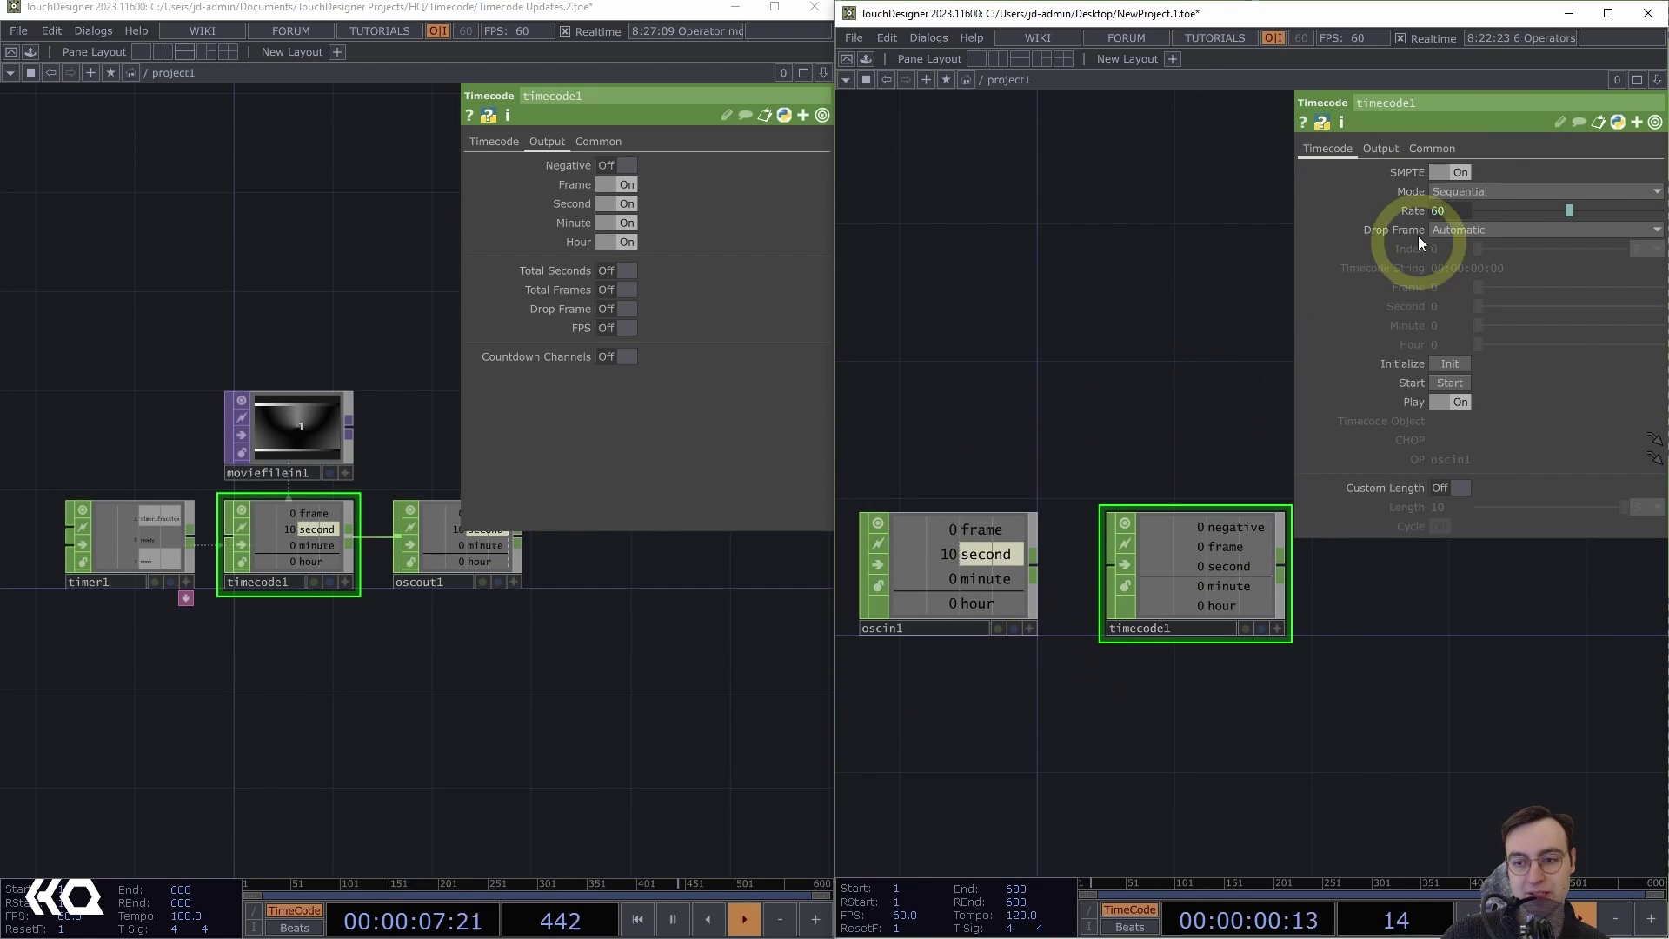
left_click(1474, 191)
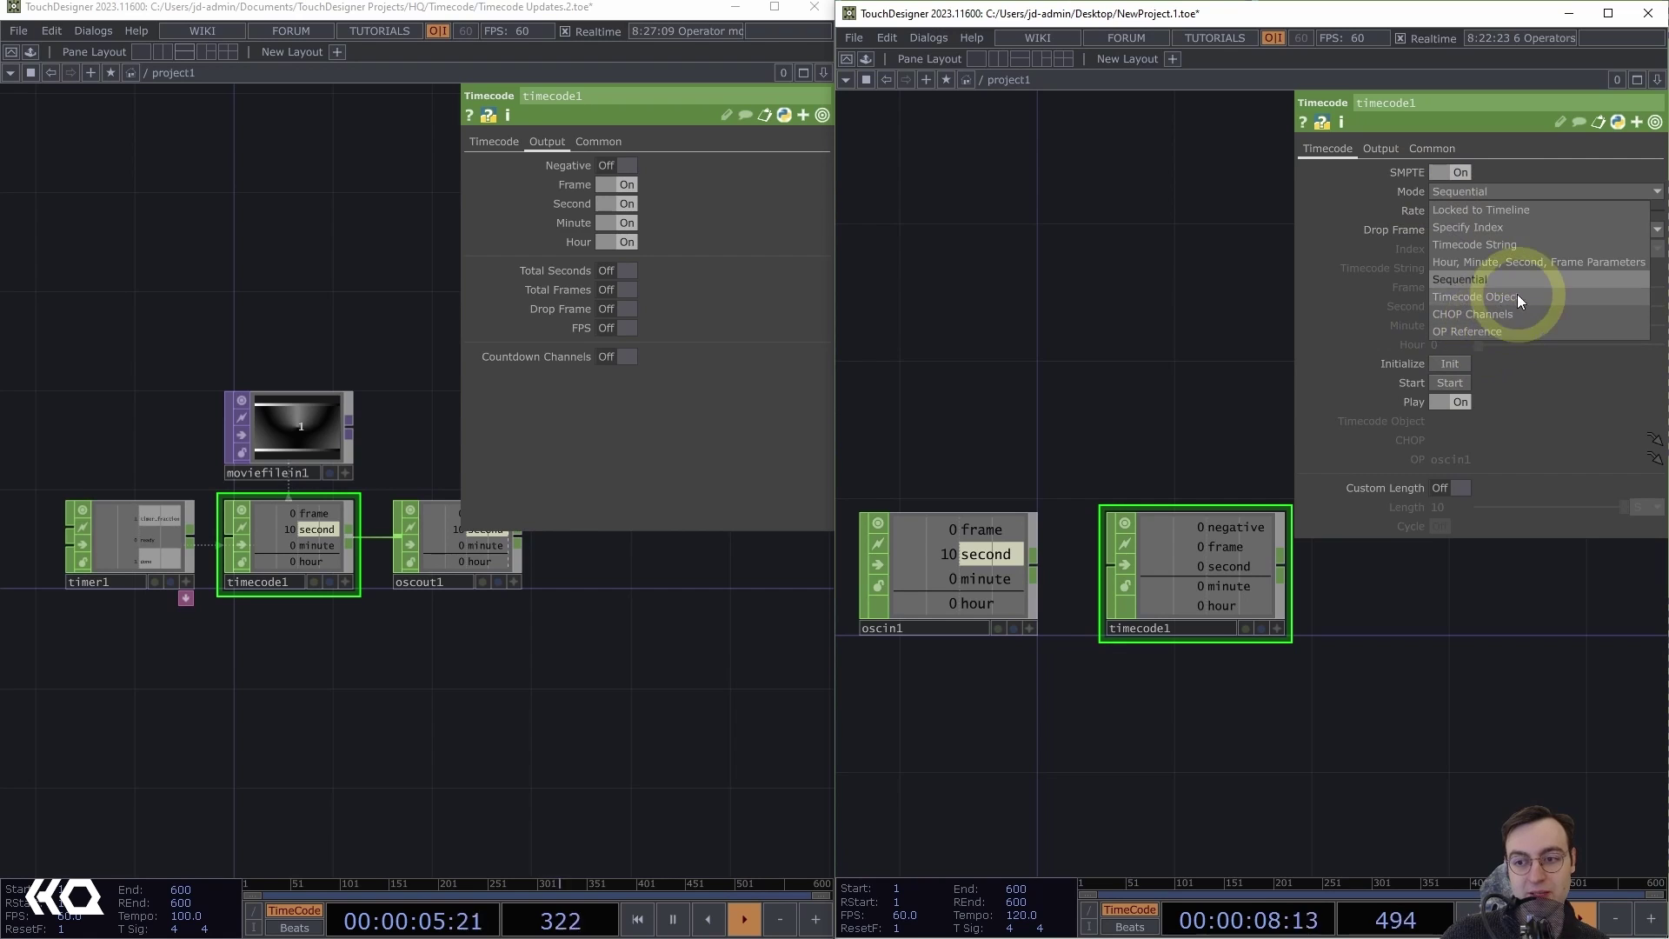
left_click(1455, 332)
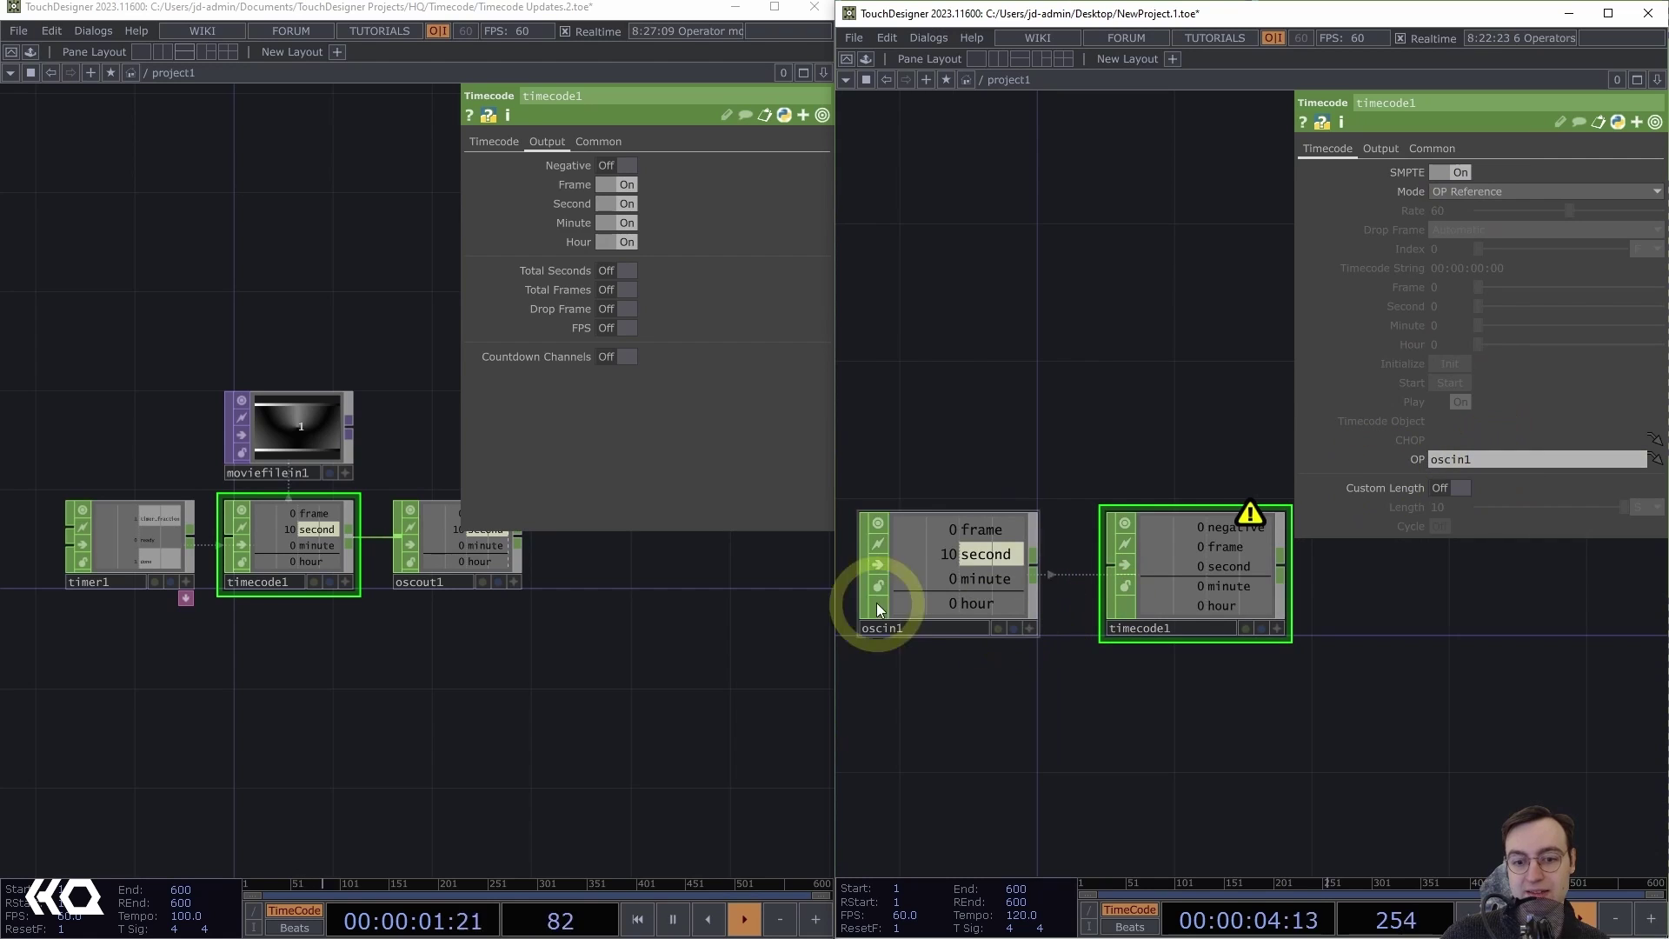
left_click_drag(918, 619, 1417, 468)
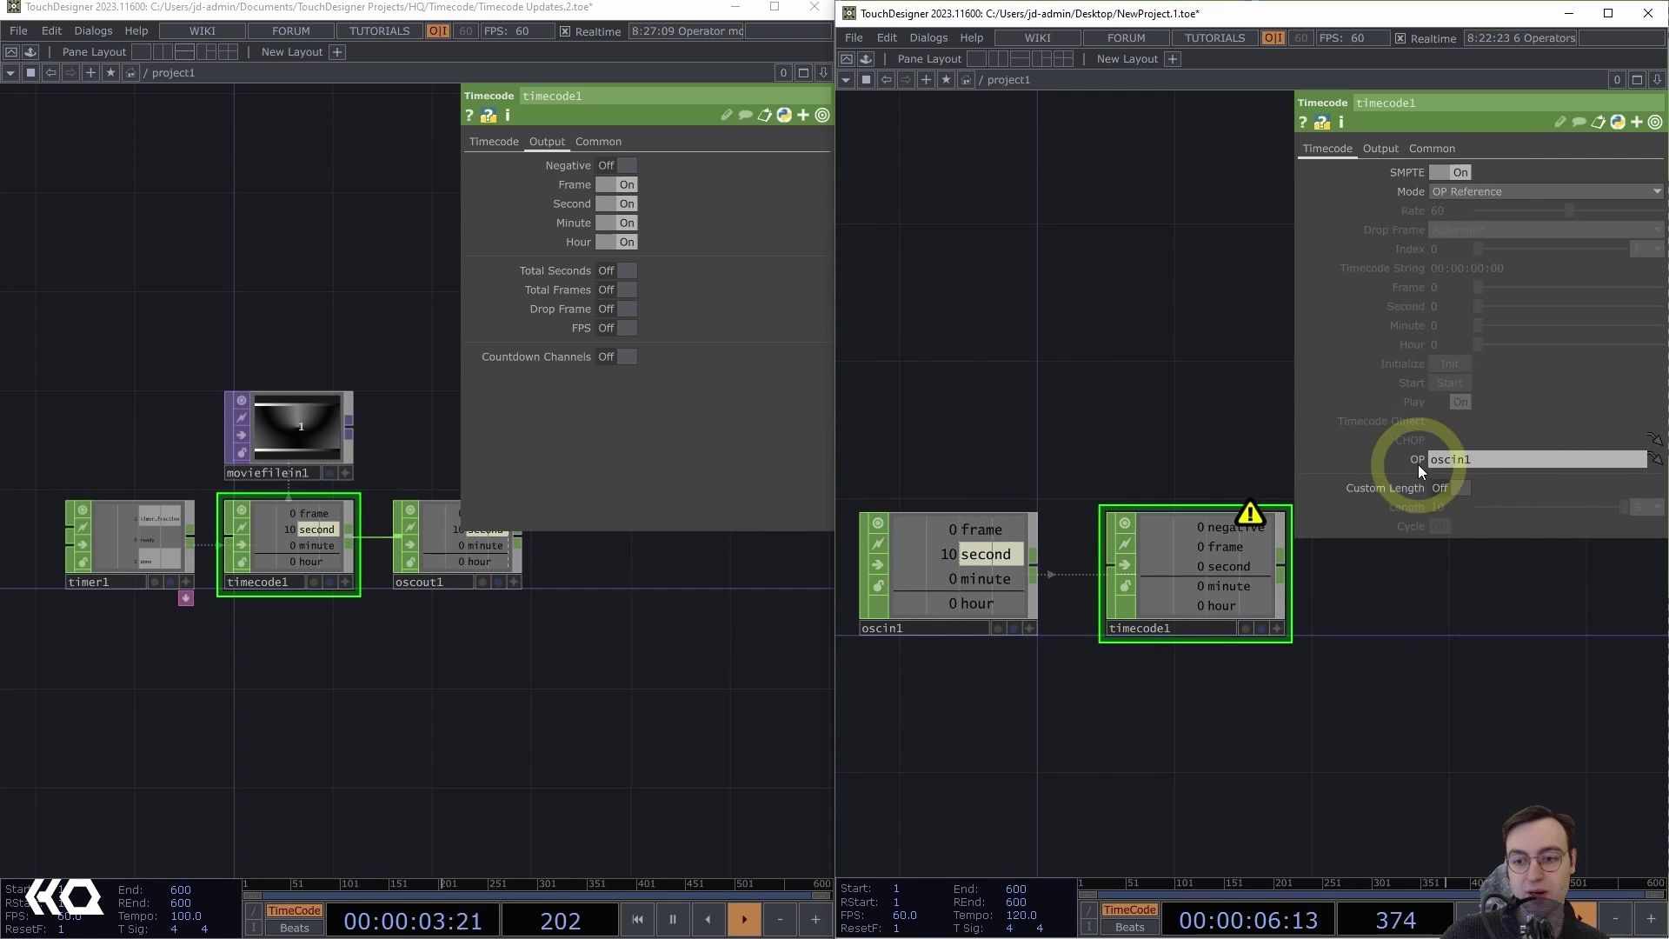
middle_click(1258, 522)
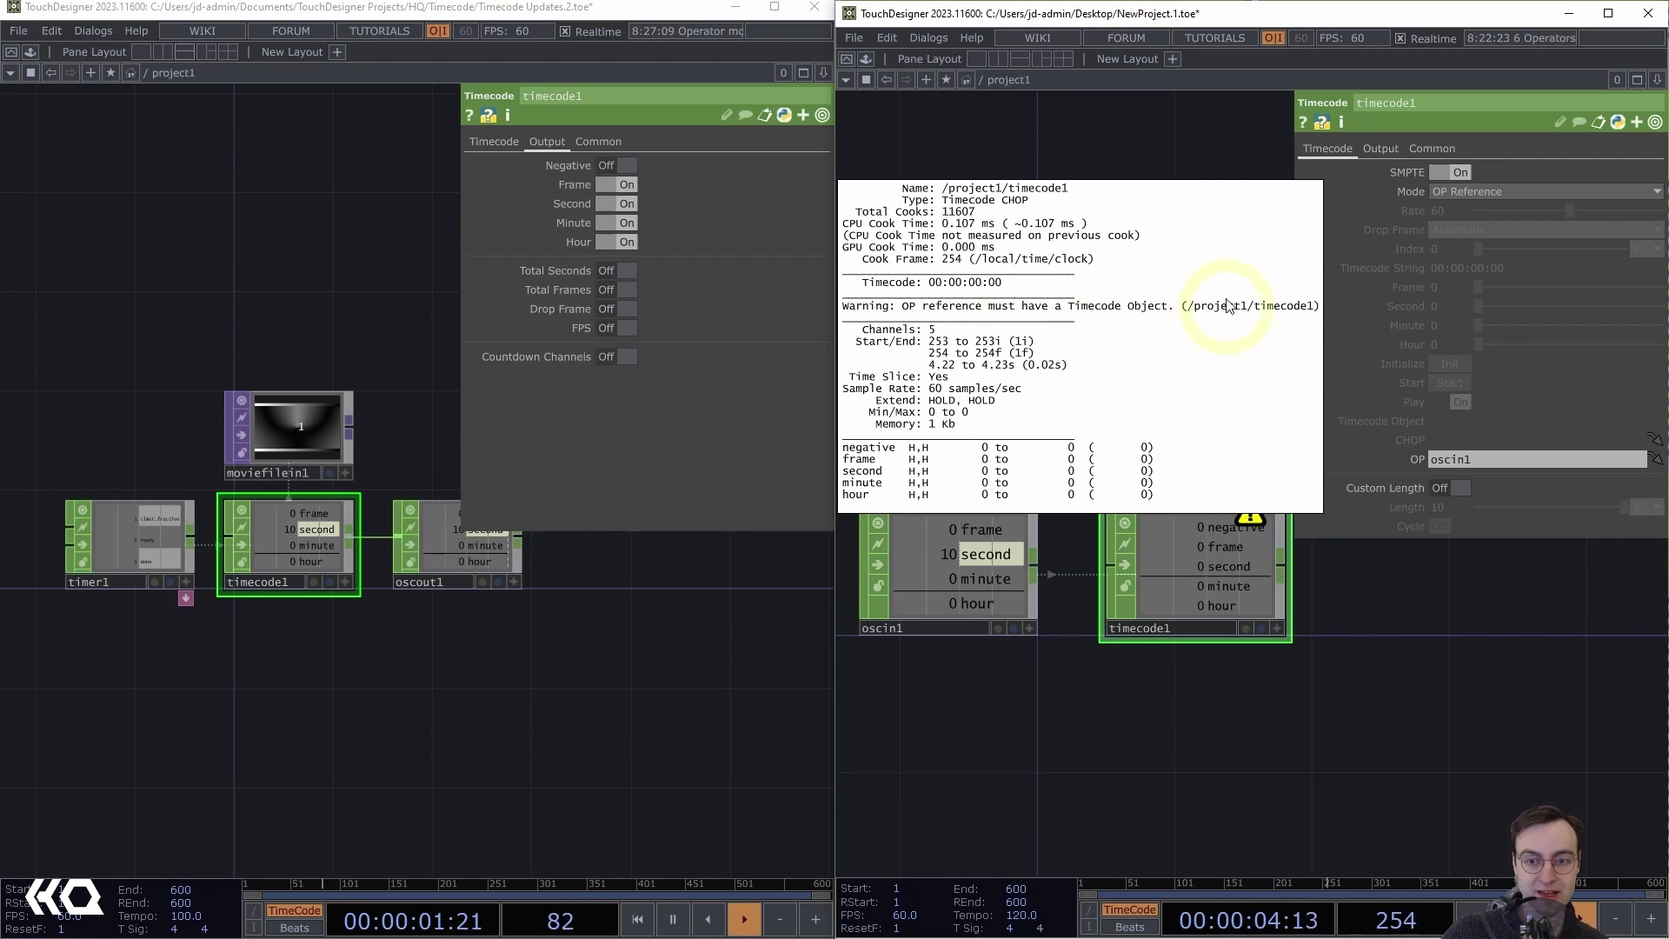
left_click(985, 830)
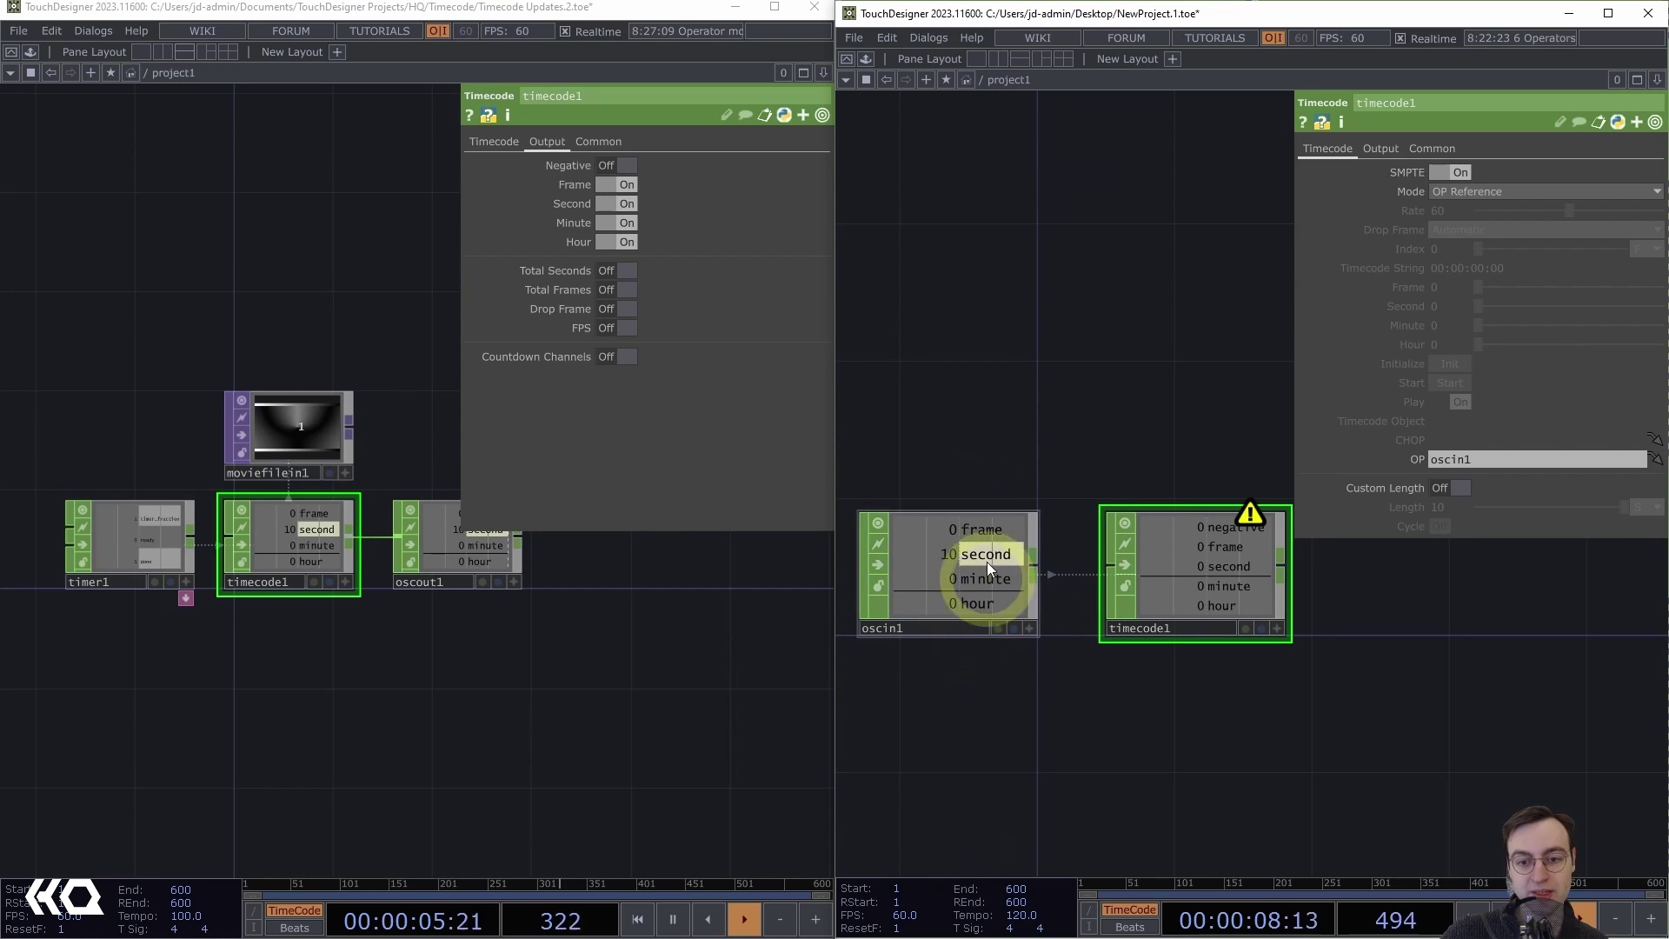
Set the mode of the NewProject timecode1 to CHOP Channels and assign oscin1 as its CHOP
left_click(926, 584)
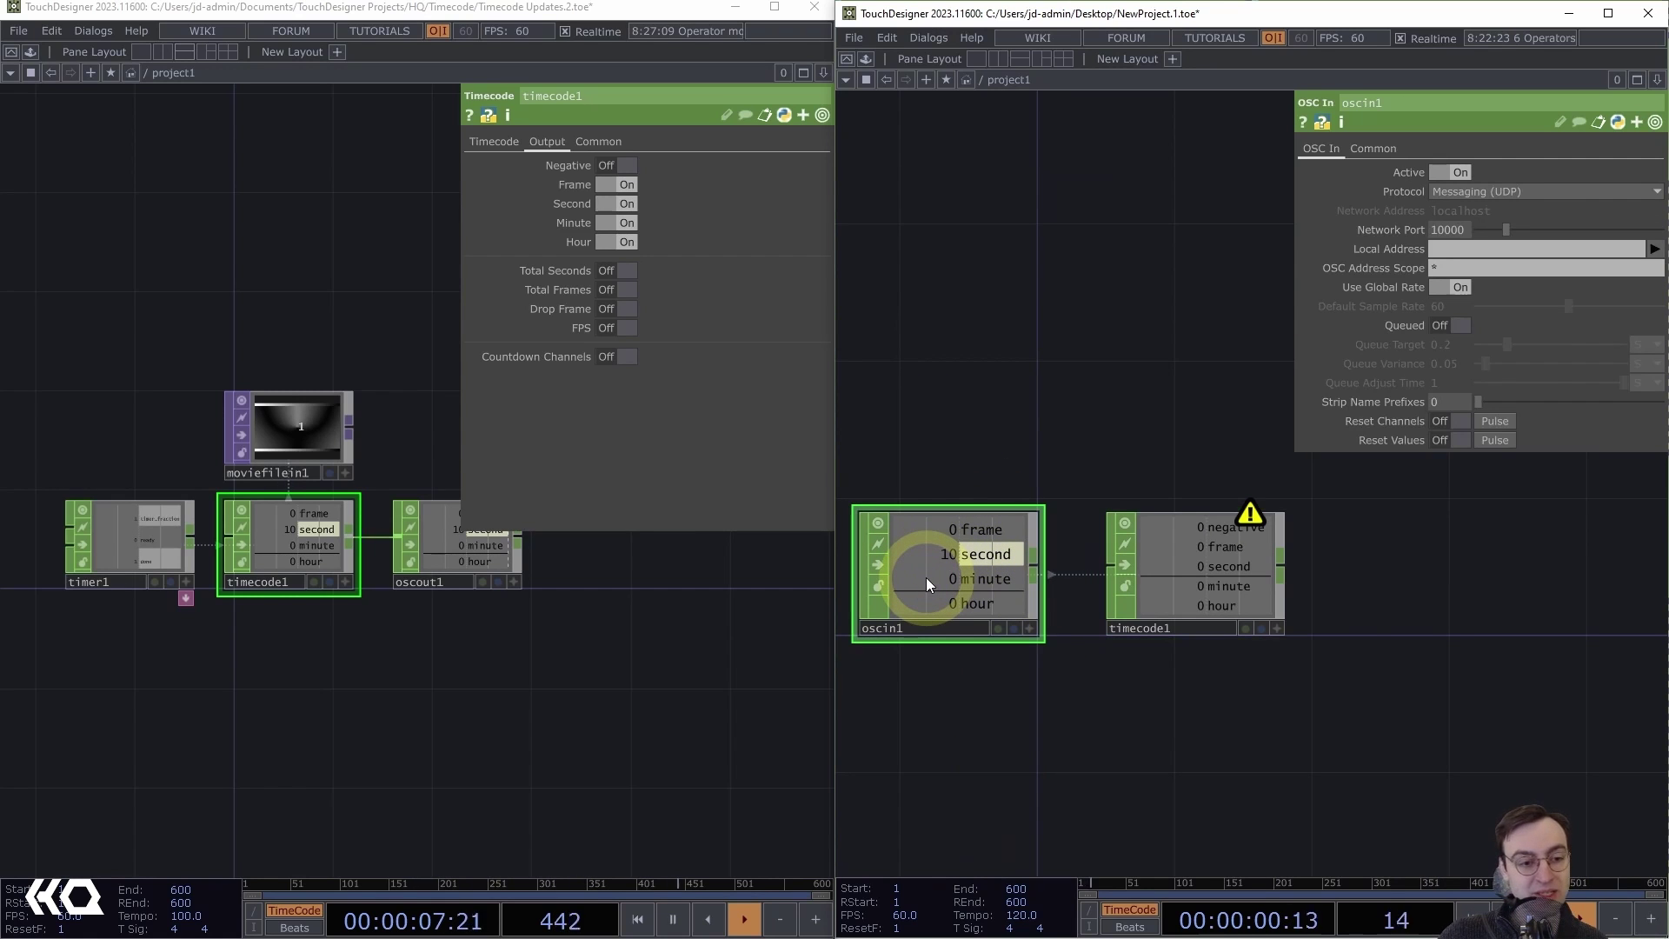
left_click_drag(1144, 478, 1141, 472)
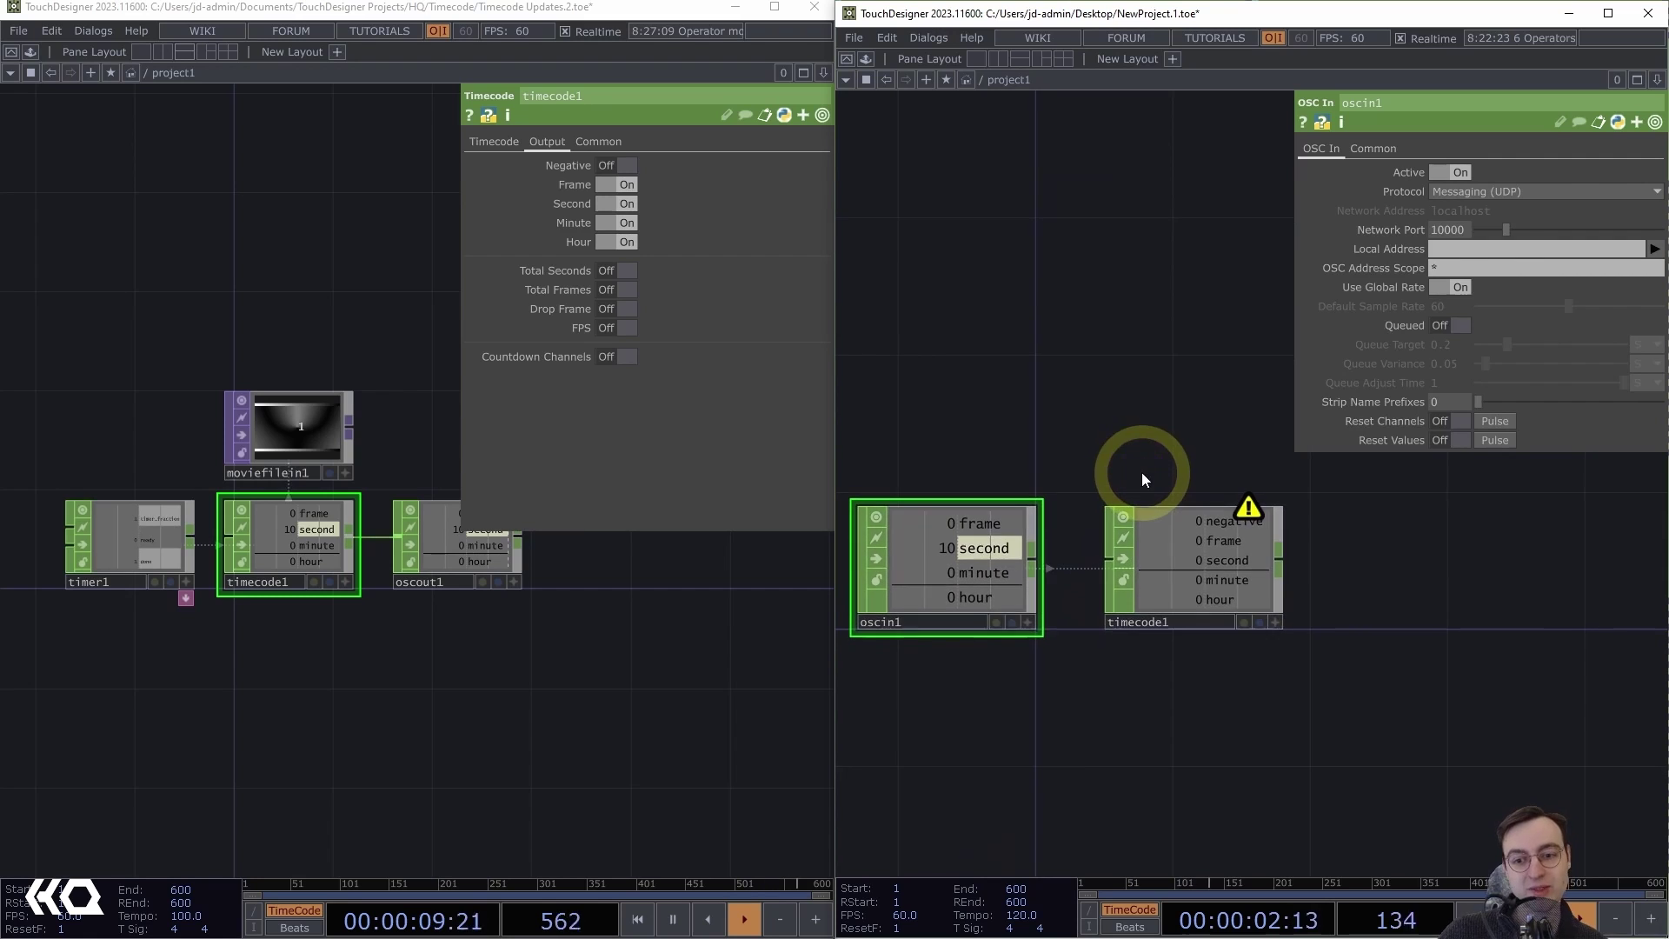
left_click(1266, 569)
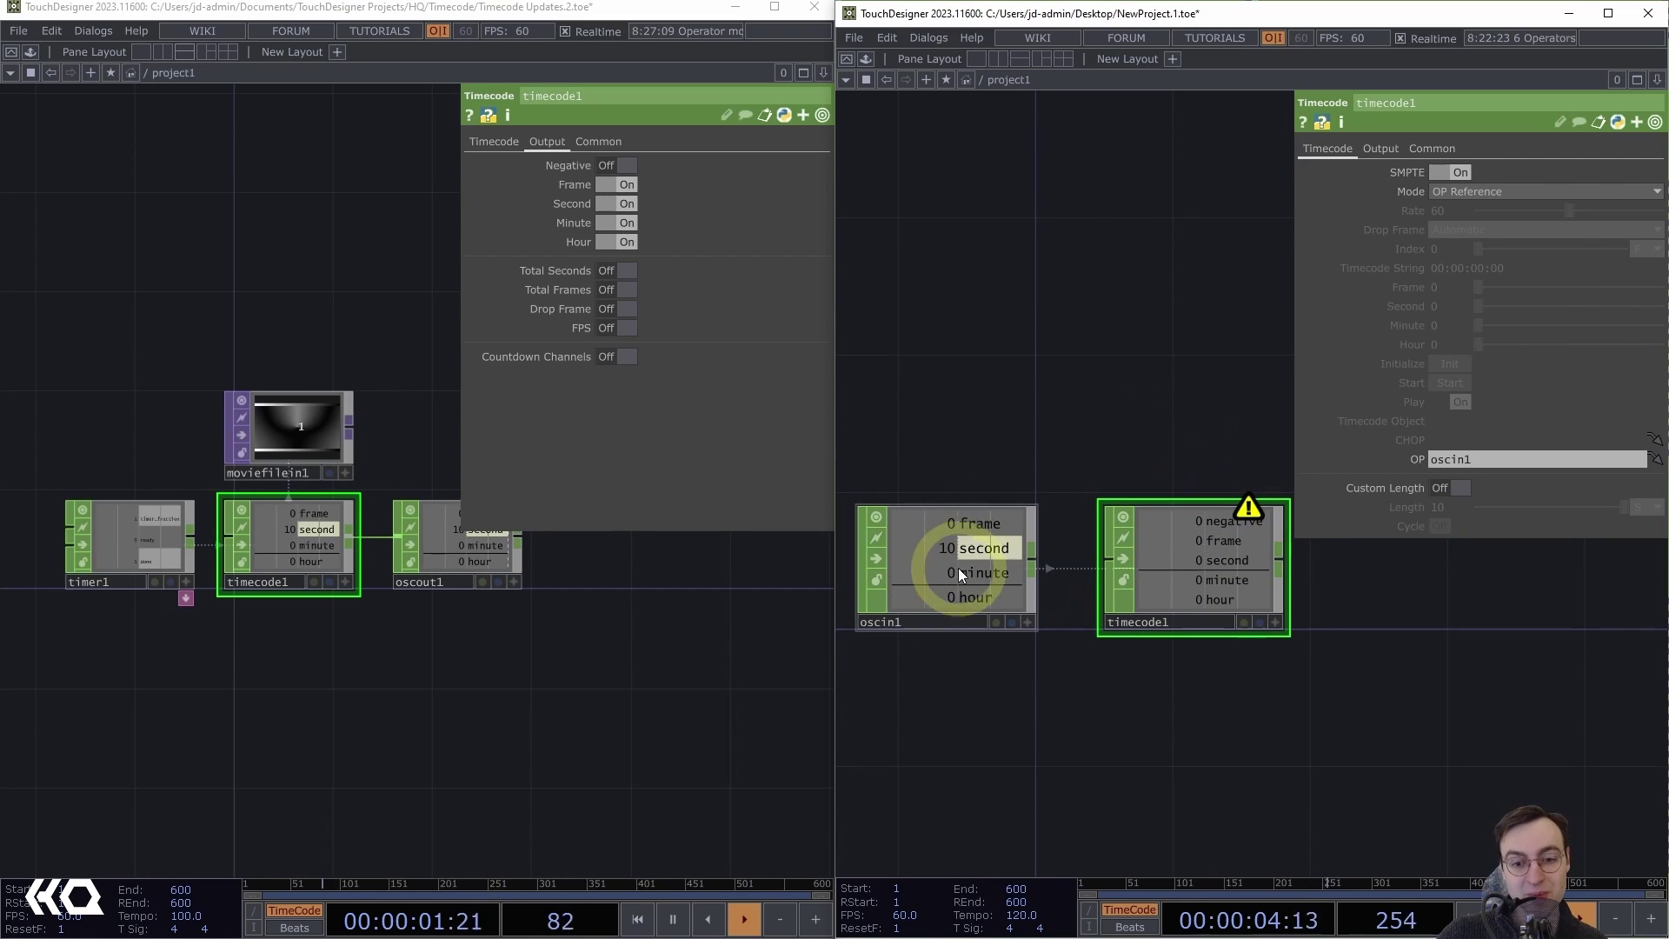
left_click_drag(967, 599, 1234, 577)
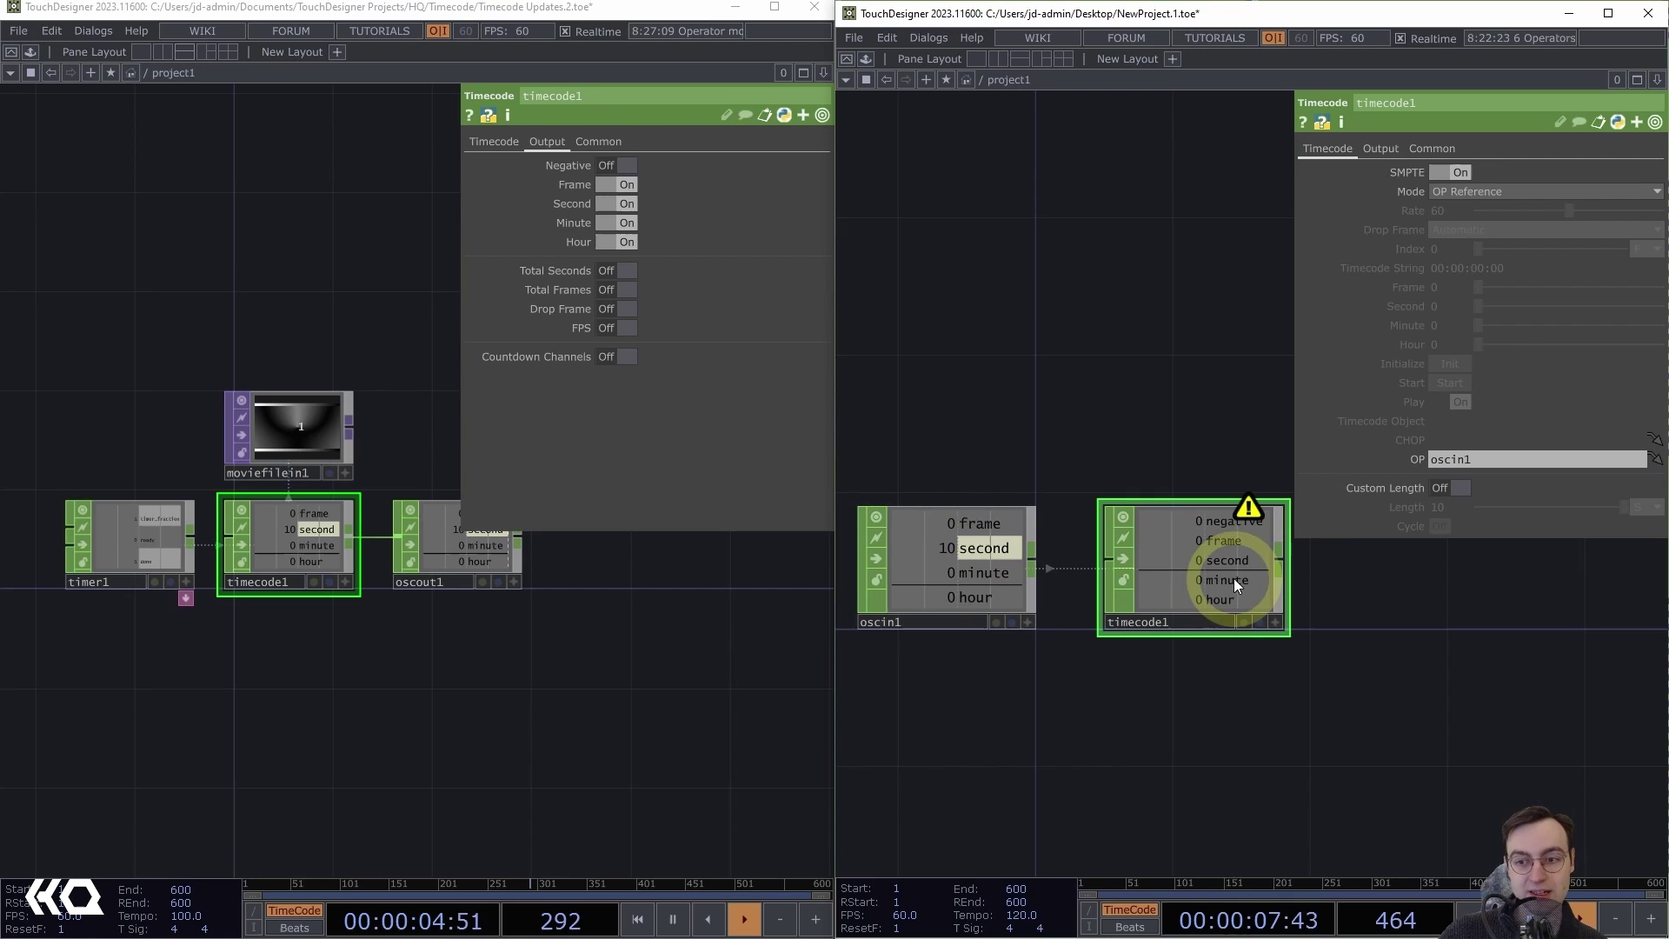
left_click(1597, 205)
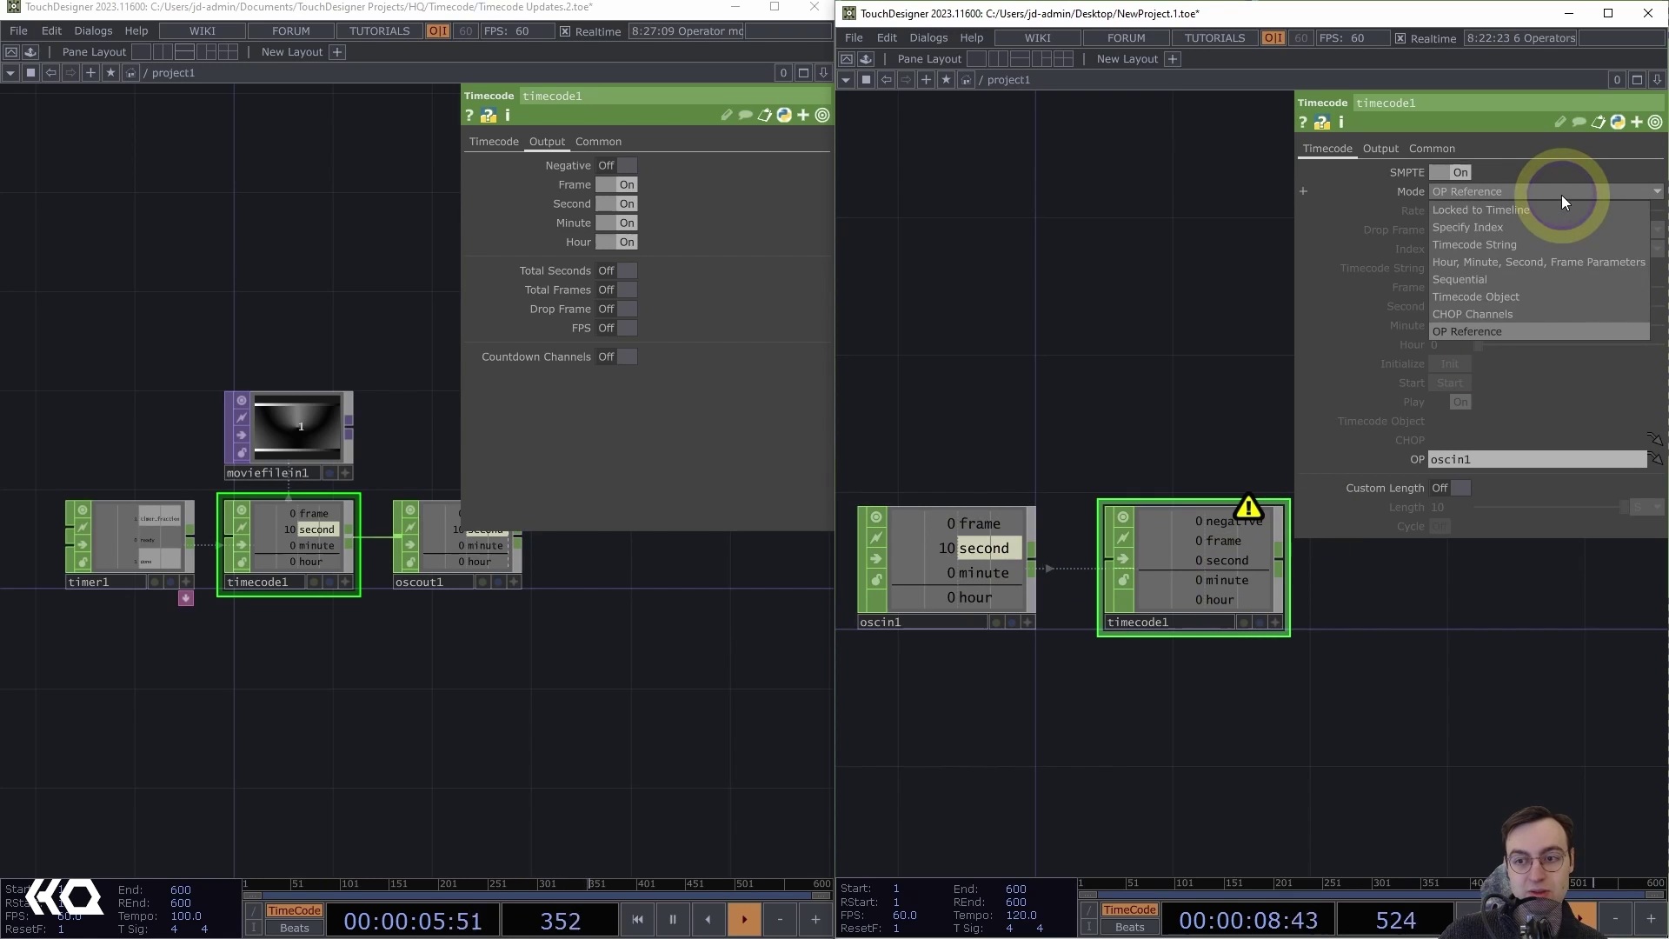
left_click(1469, 315)
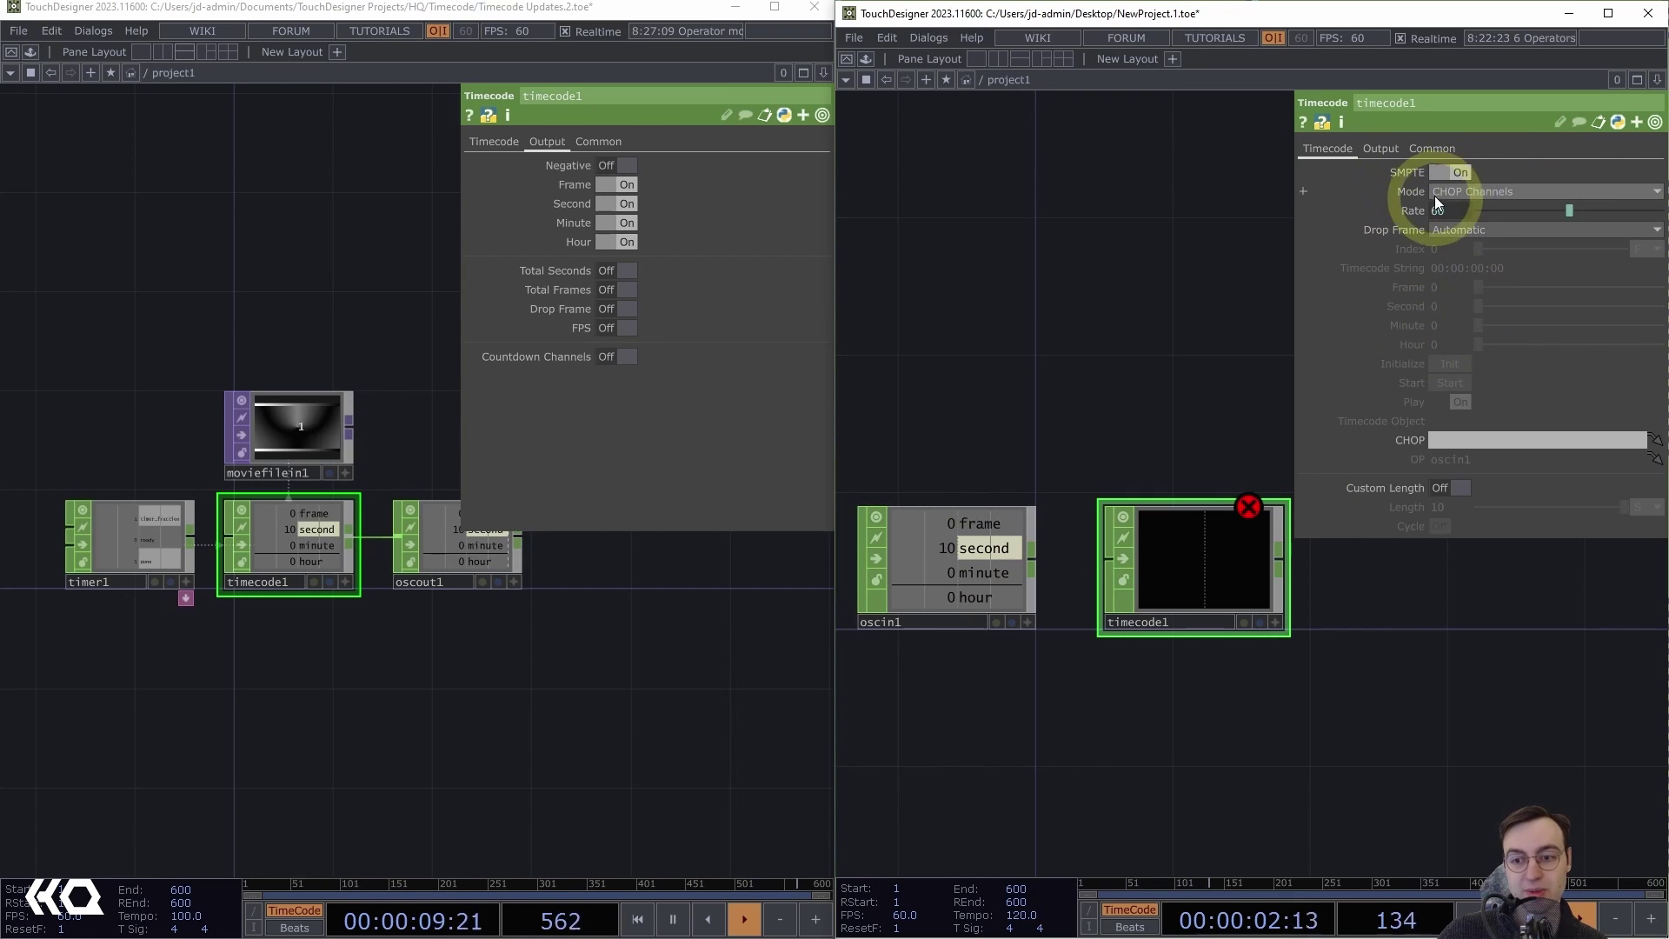
left_click(988, 522)
mouse_move(936, 553)
left_mouse_down()
mouse_move(1360, 447)
mouse_move(1460, 440)
left_mouse_up()
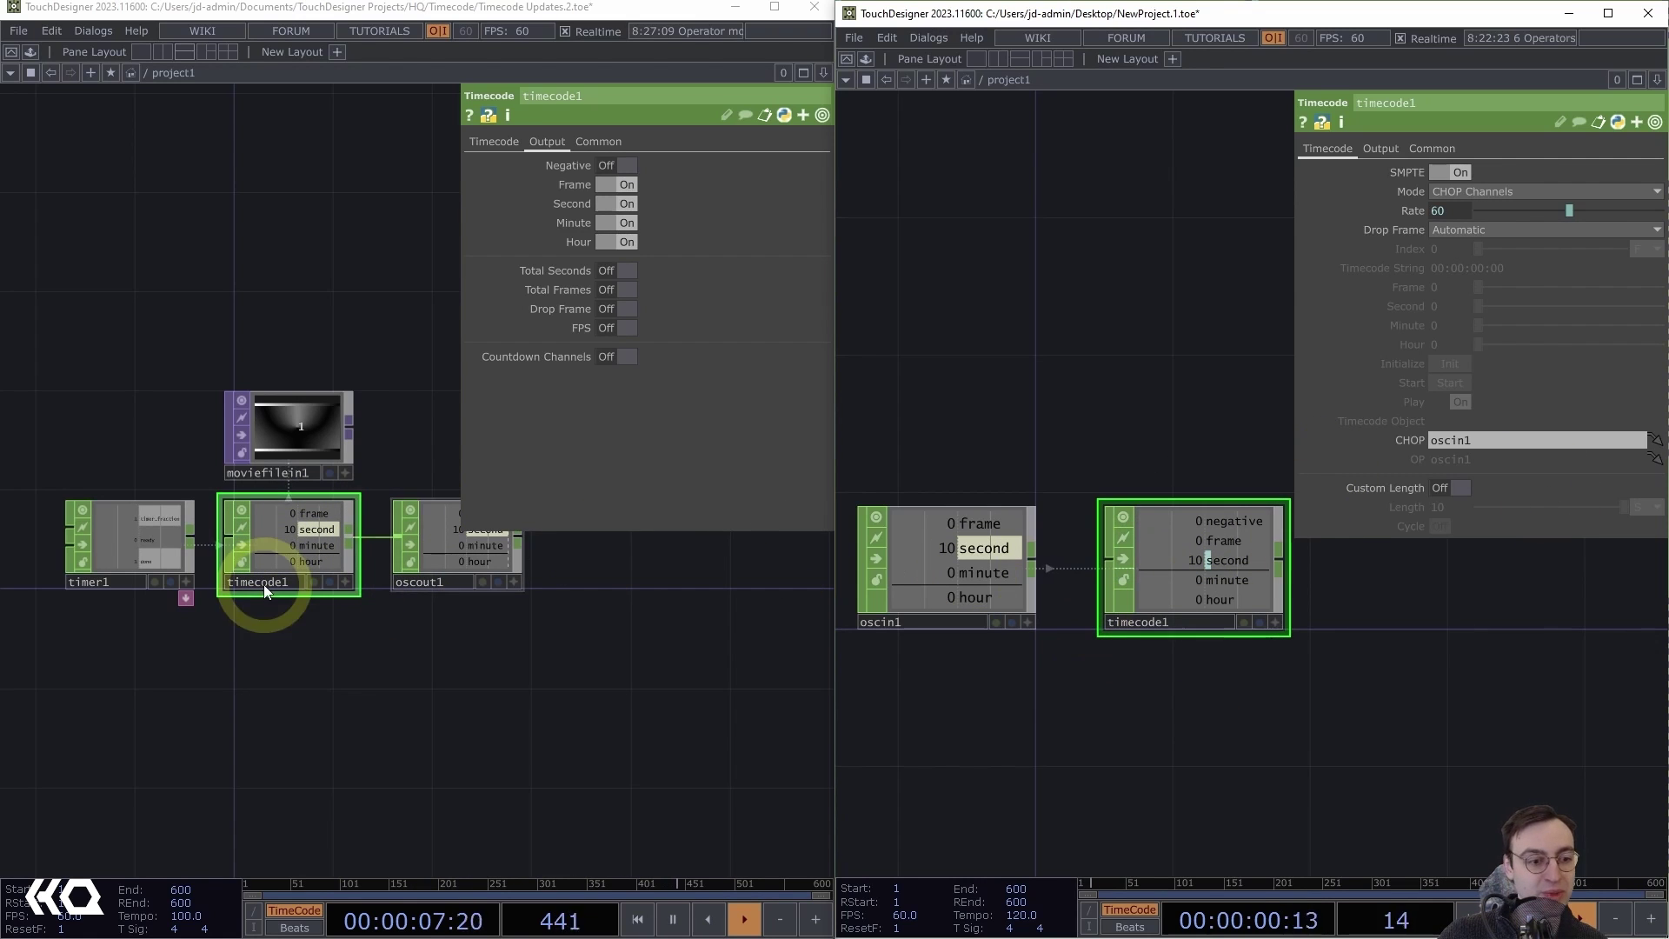
Test the OSC timecode link by initializing and starting timer1 in the Timecode Updates project, and initialize it again
left_click(160, 537)
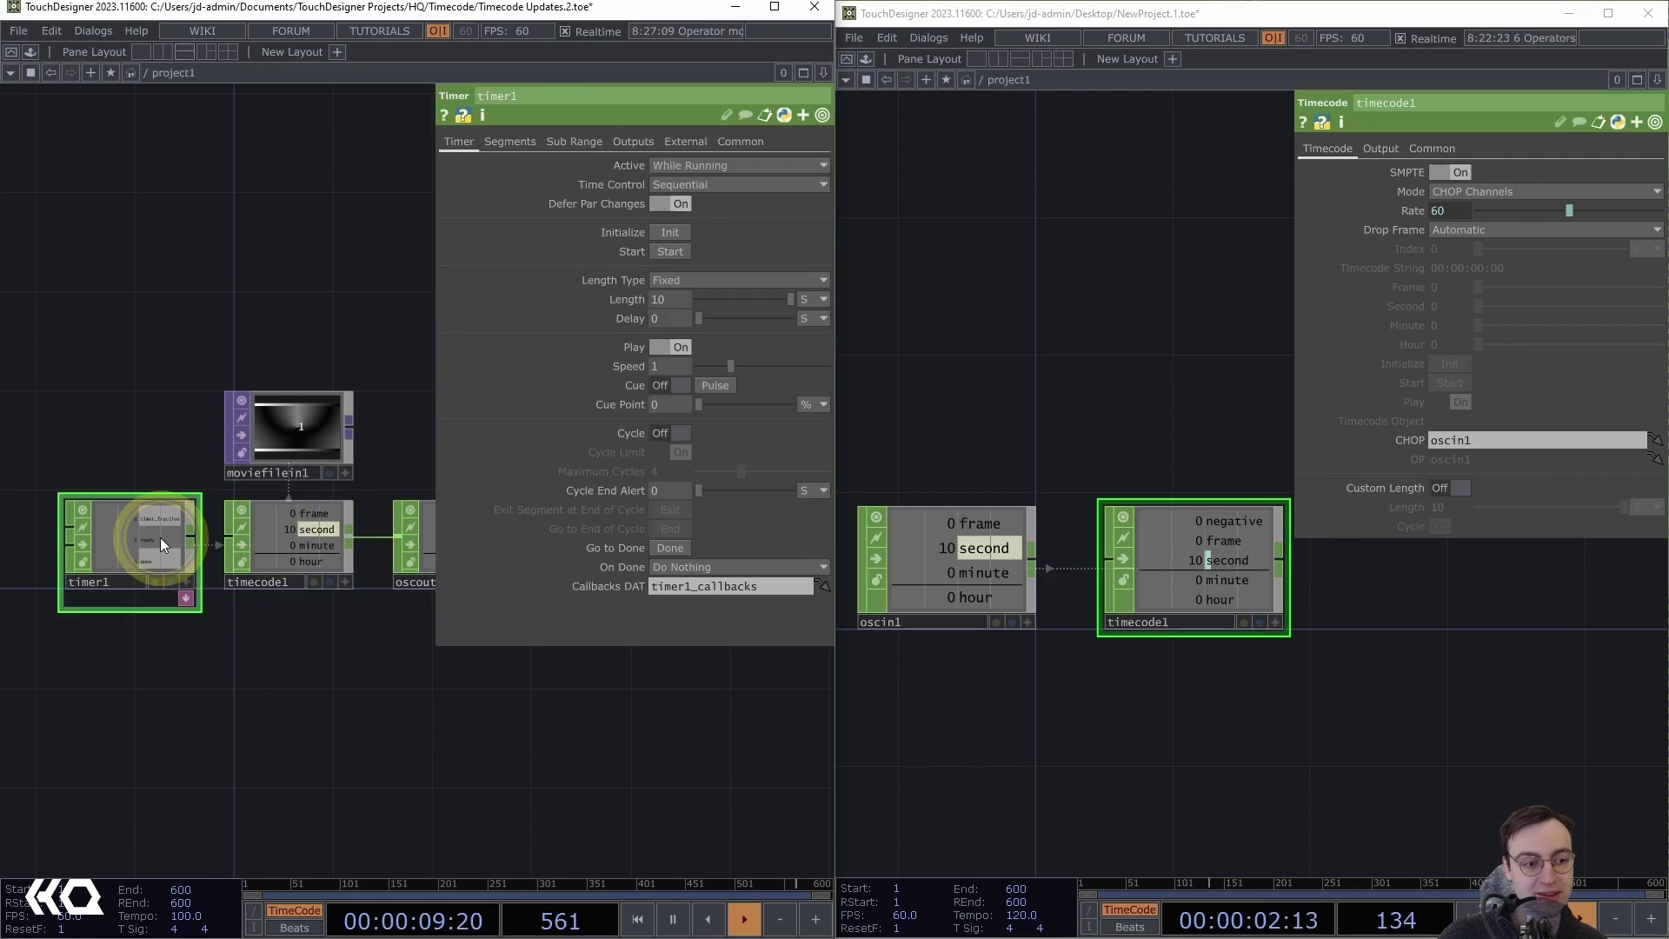
left_click(664, 232)
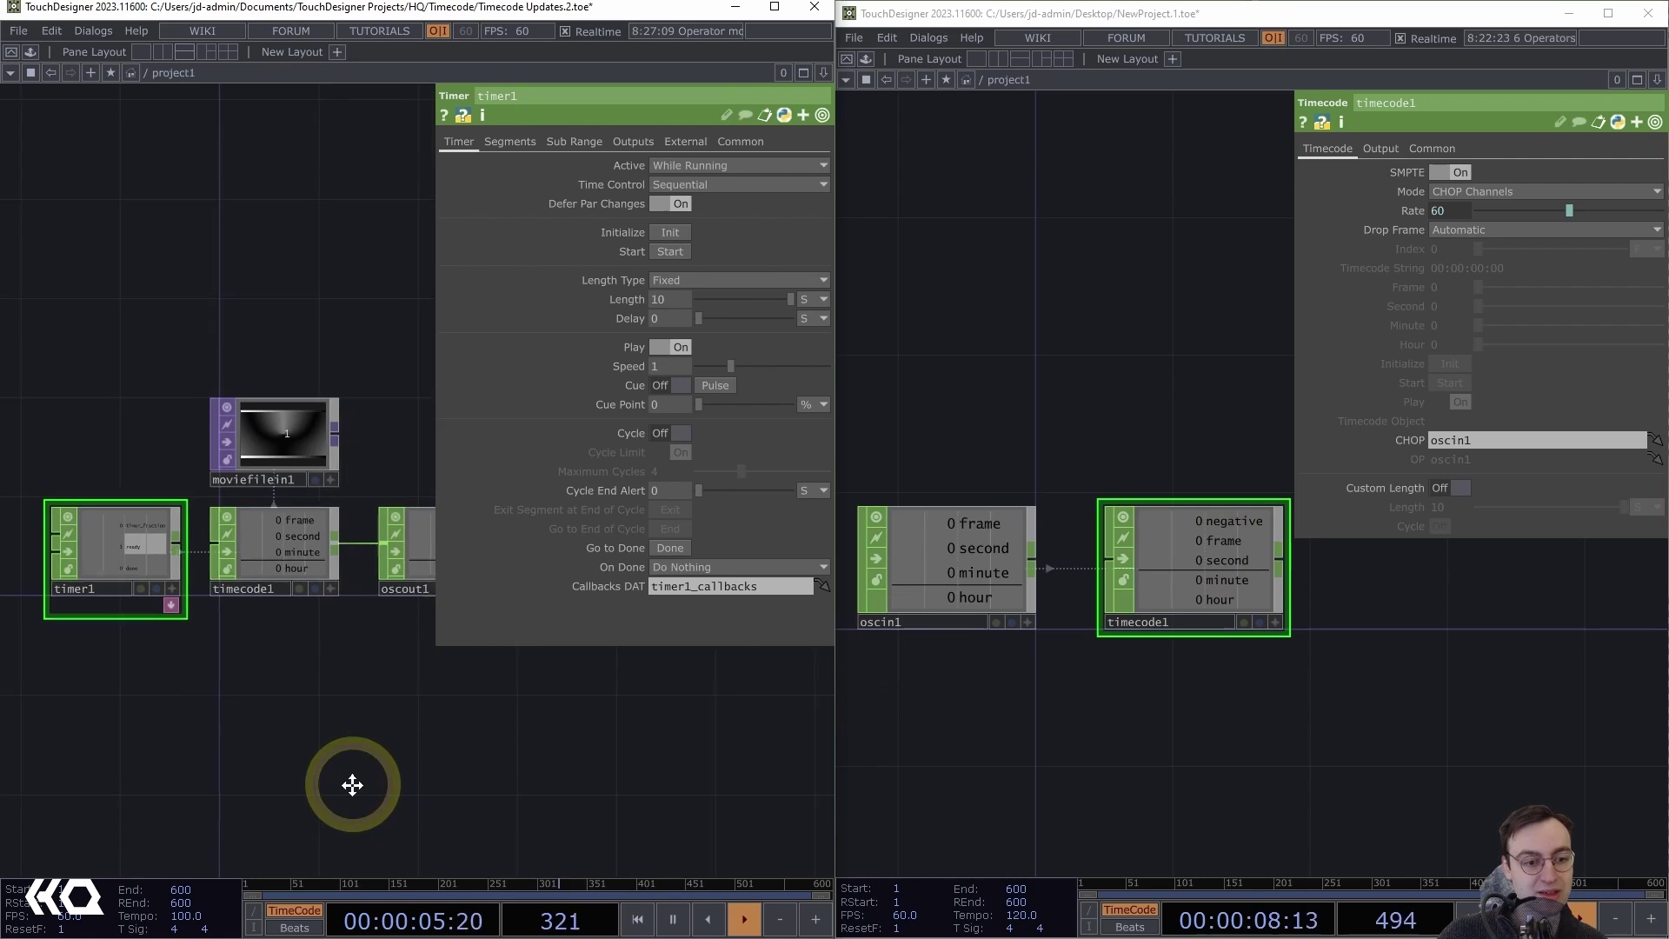
left_click_drag(350, 782, 462, 864)
scroll(334, 807, "up", 3)
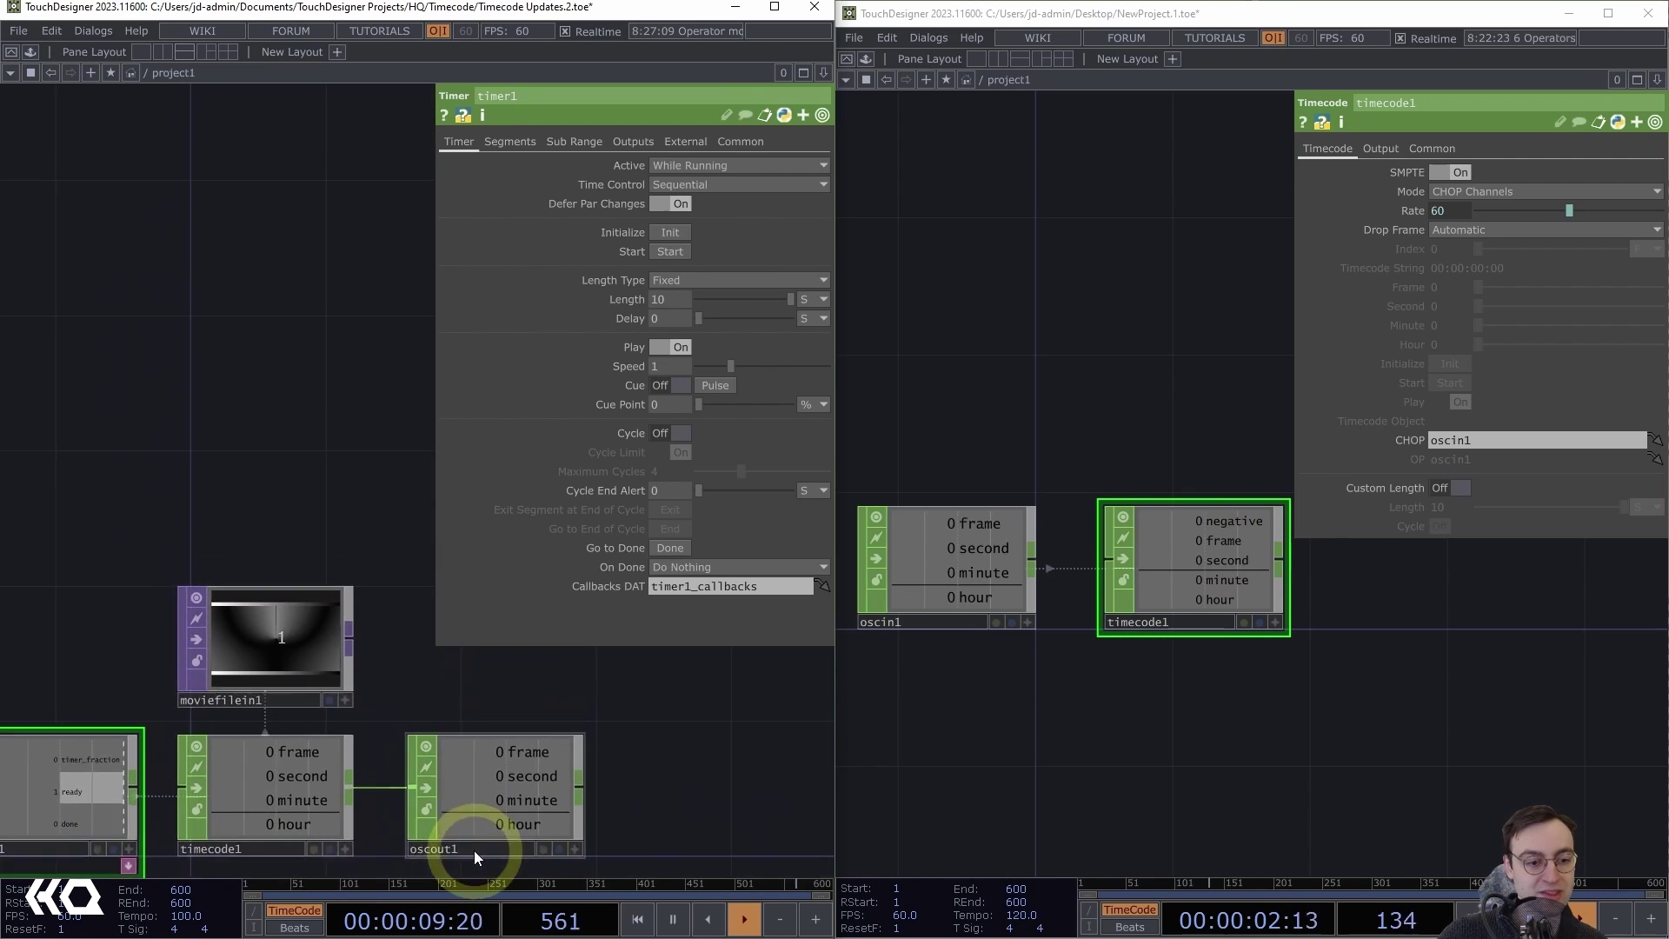
left_click_drag(29, 533, 115, 483)
left_click(585, 383)
left_click(681, 252)
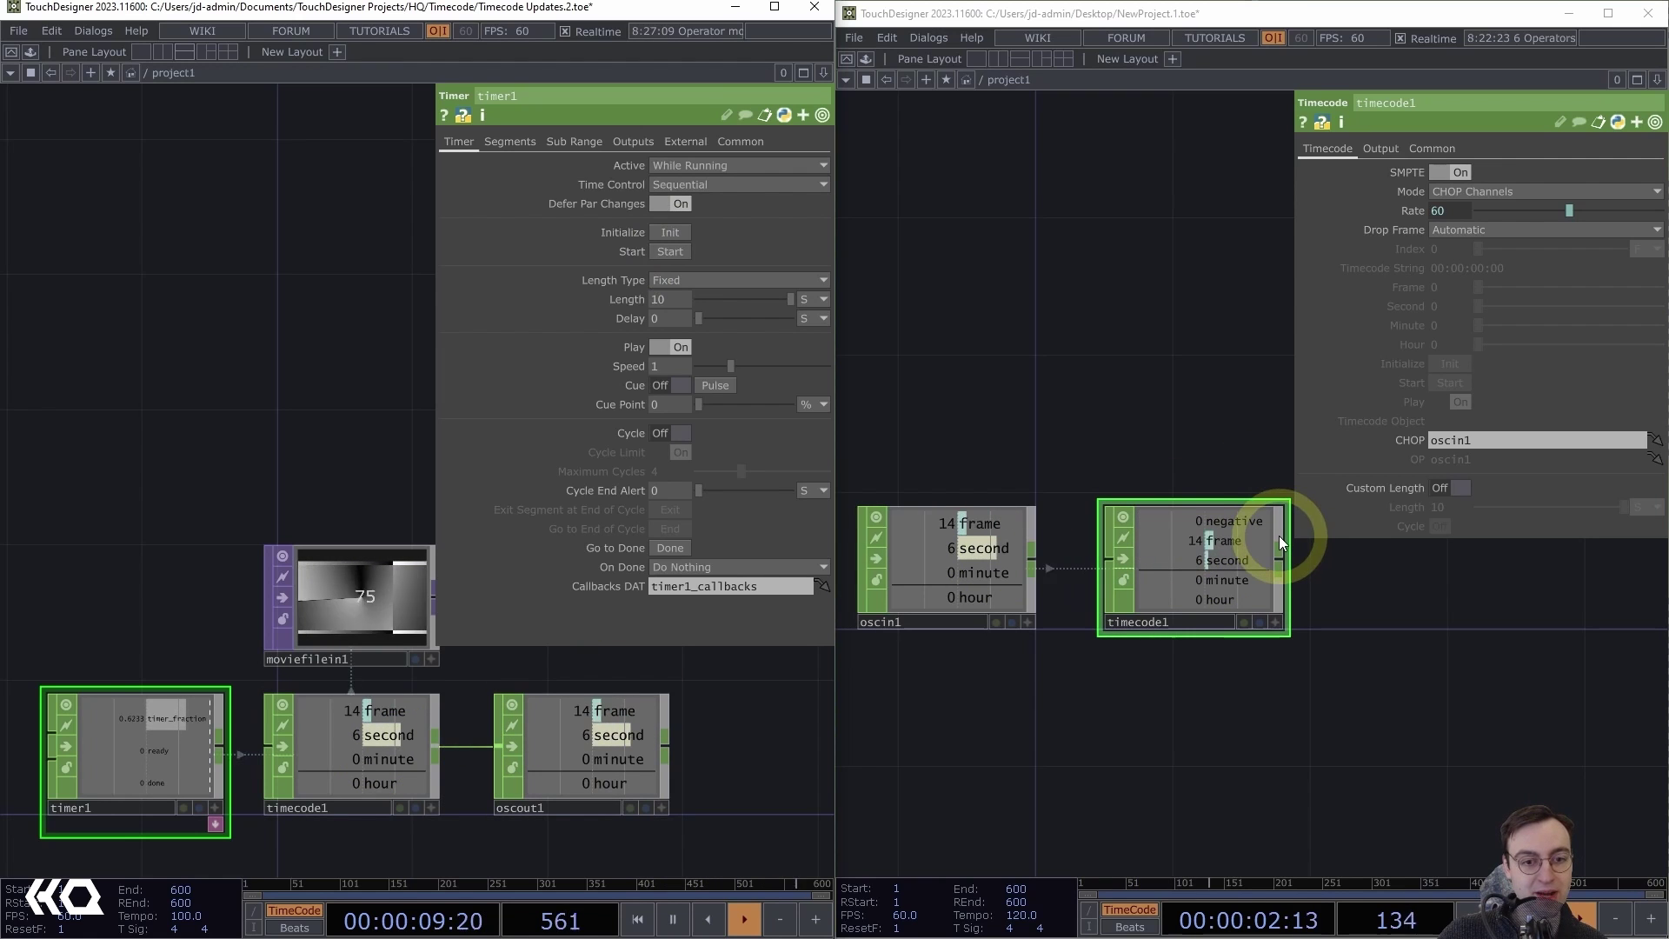
left_click(665, 233)
Add a Movie File In TOP above timecode1 in the NewProject network
left_click_drag(1224, 439, 1089, 387)
scroll(1164, 462, "down", 3)
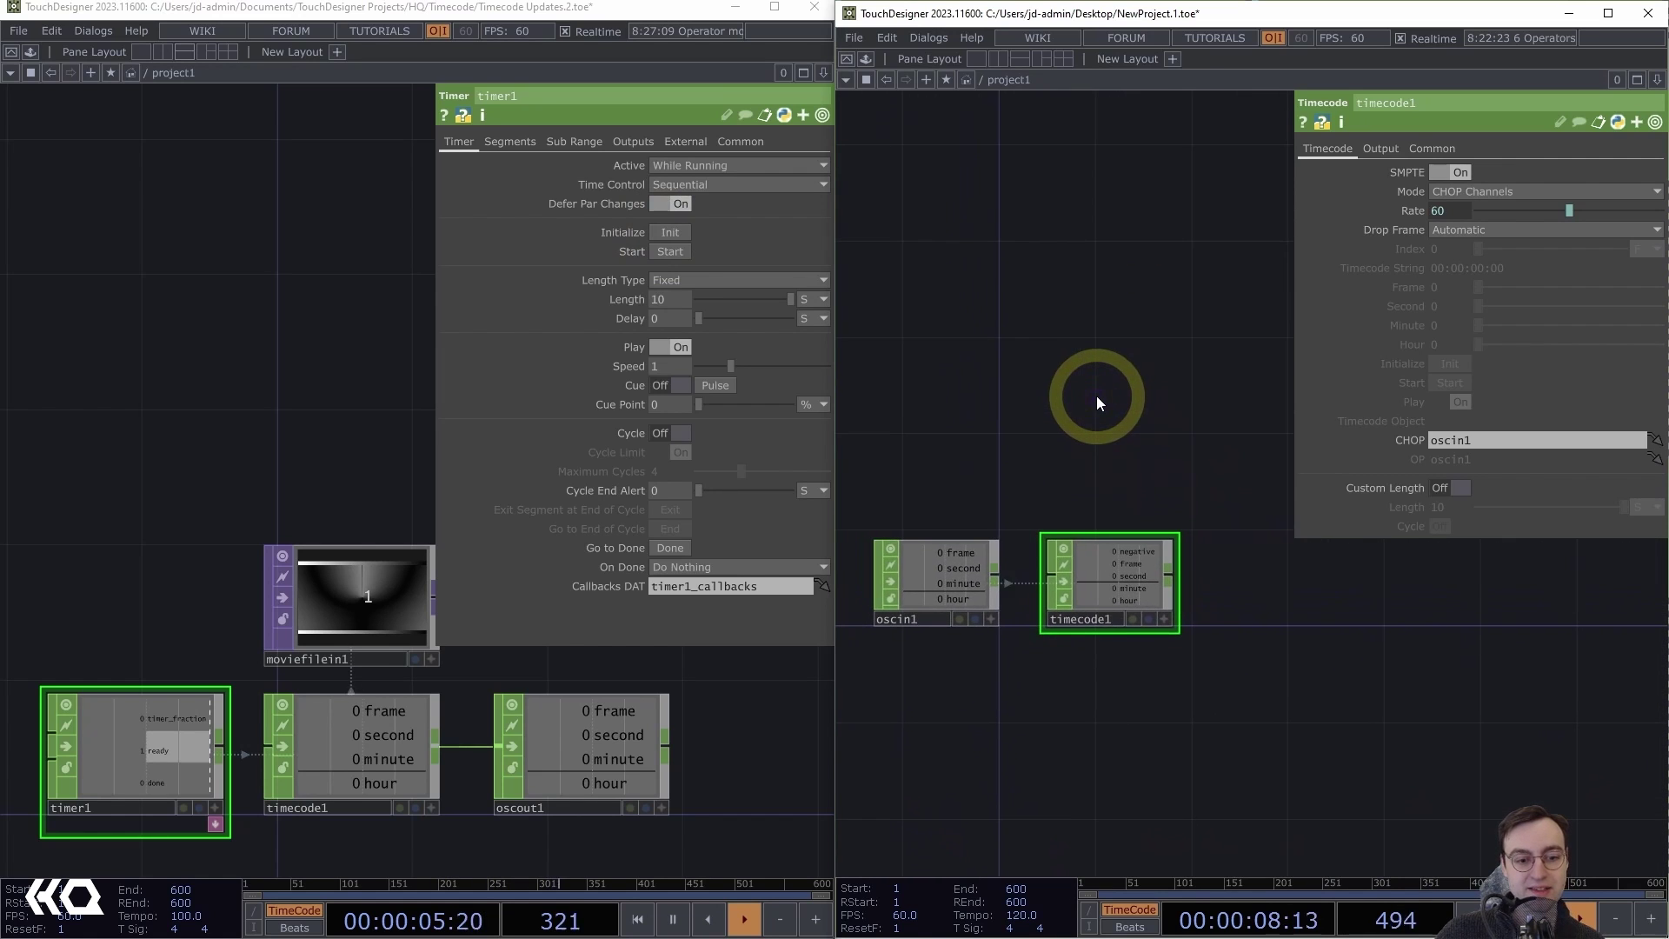
key("Tab")
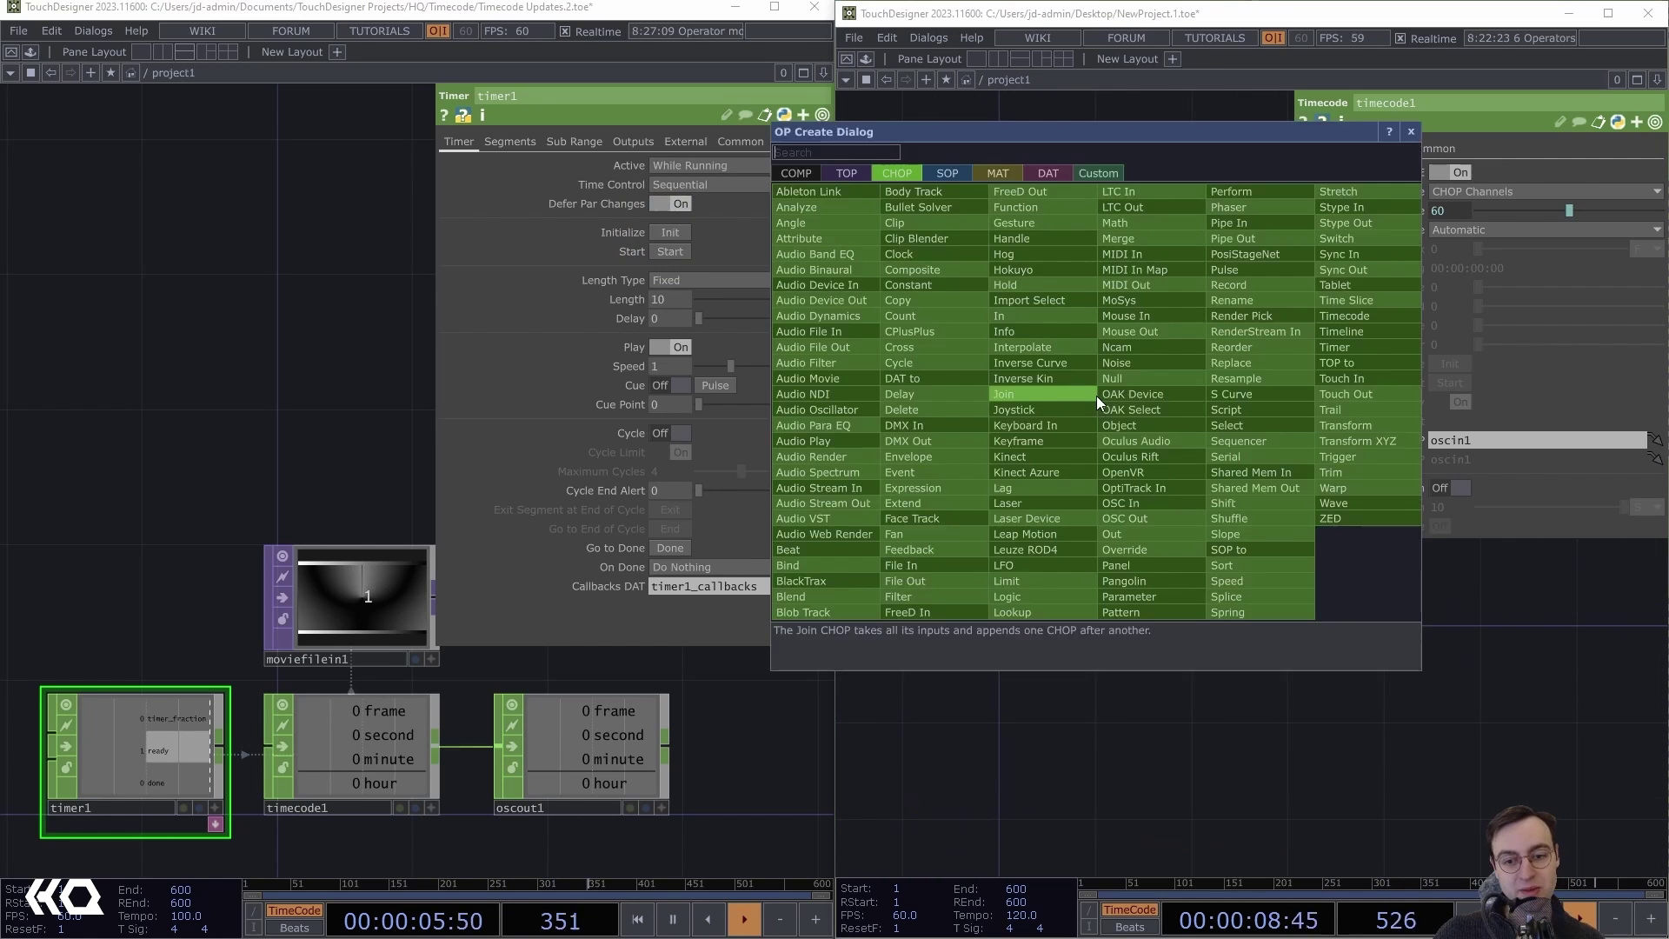
left_click(848, 172)
type("movie")
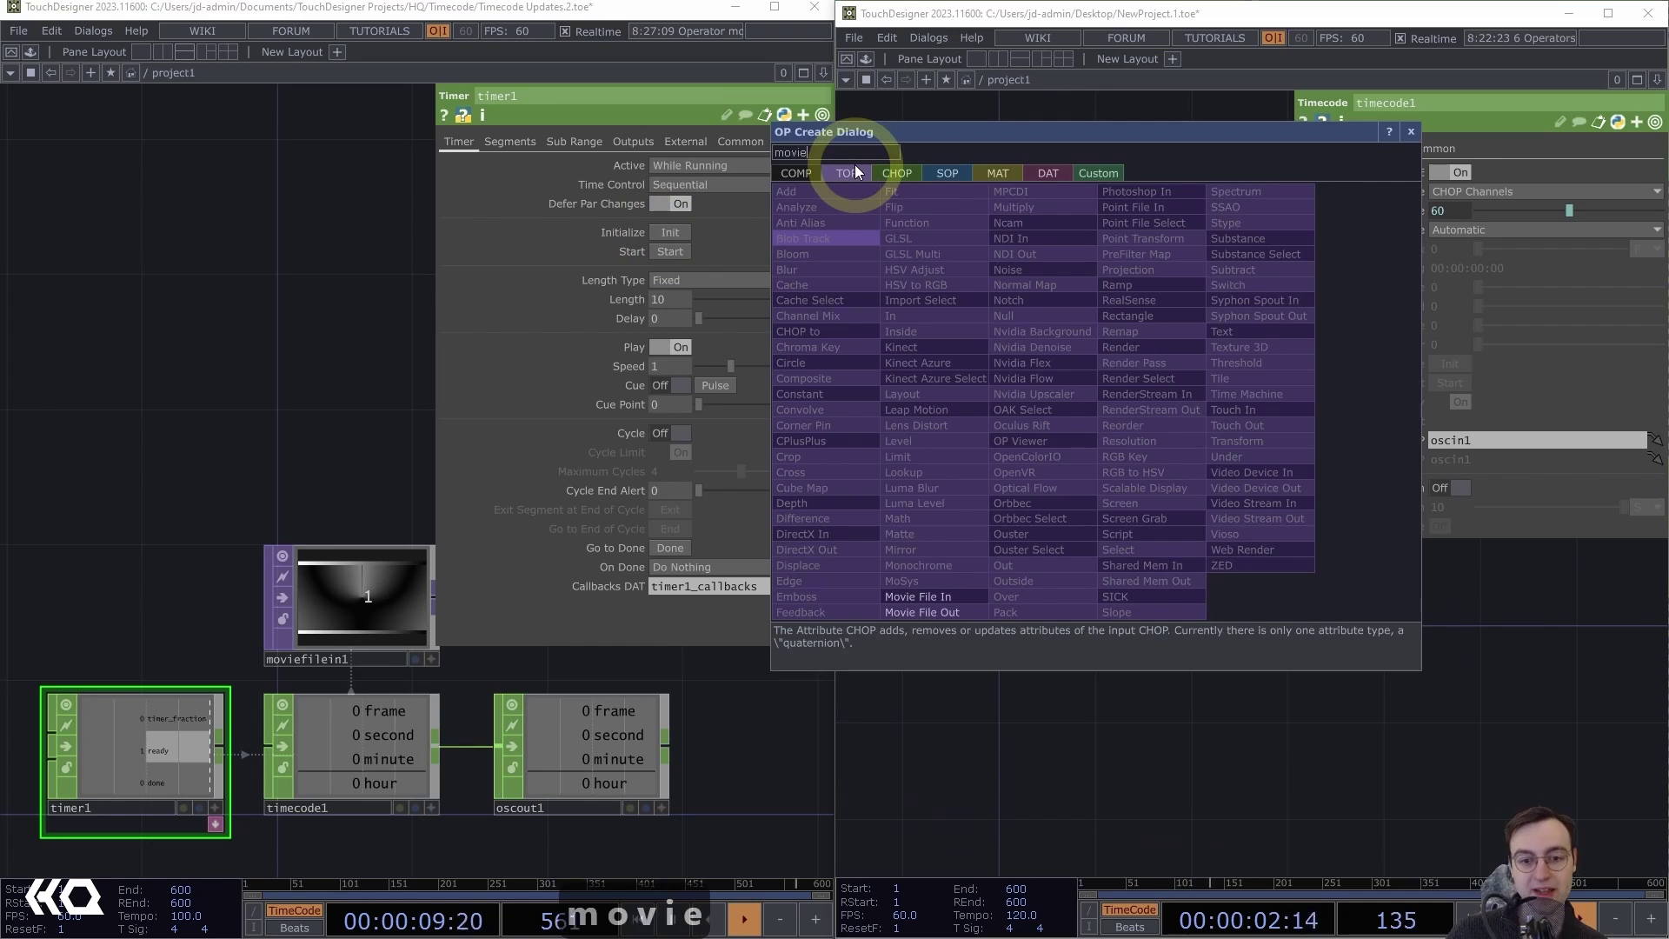
left_click(896, 595)
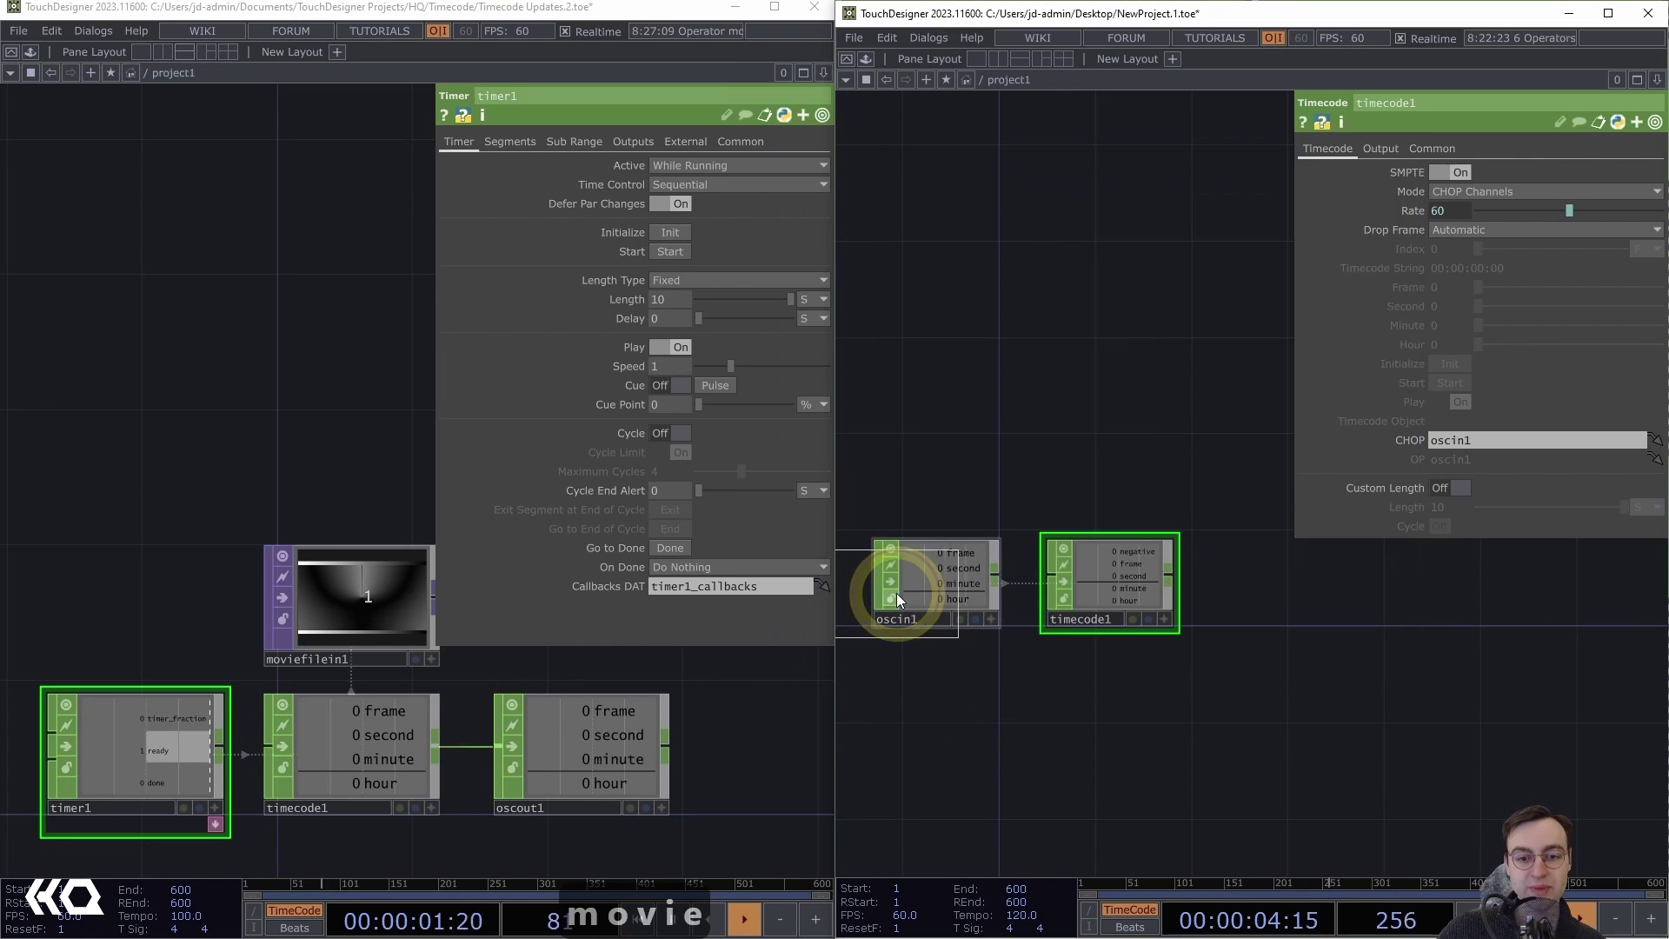
left_click(1123, 477)
left_click(1609, 132)
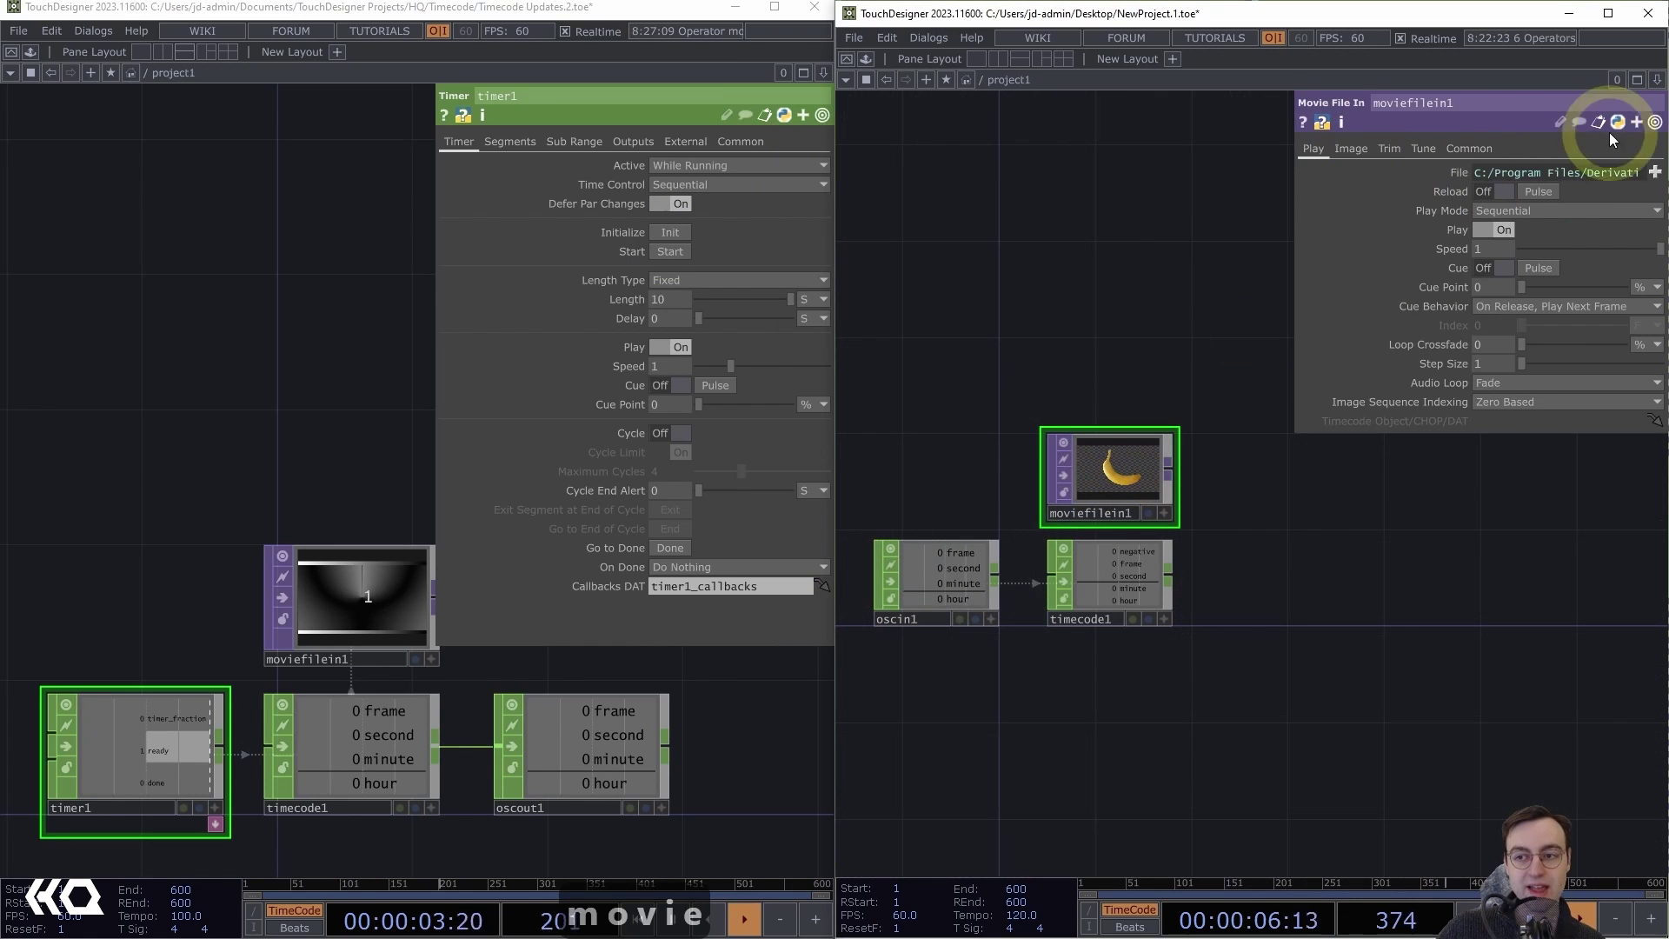
Load Count.mov from the sample Map folder into moviefilein1 in the NewProject network
left_click(1655, 172)
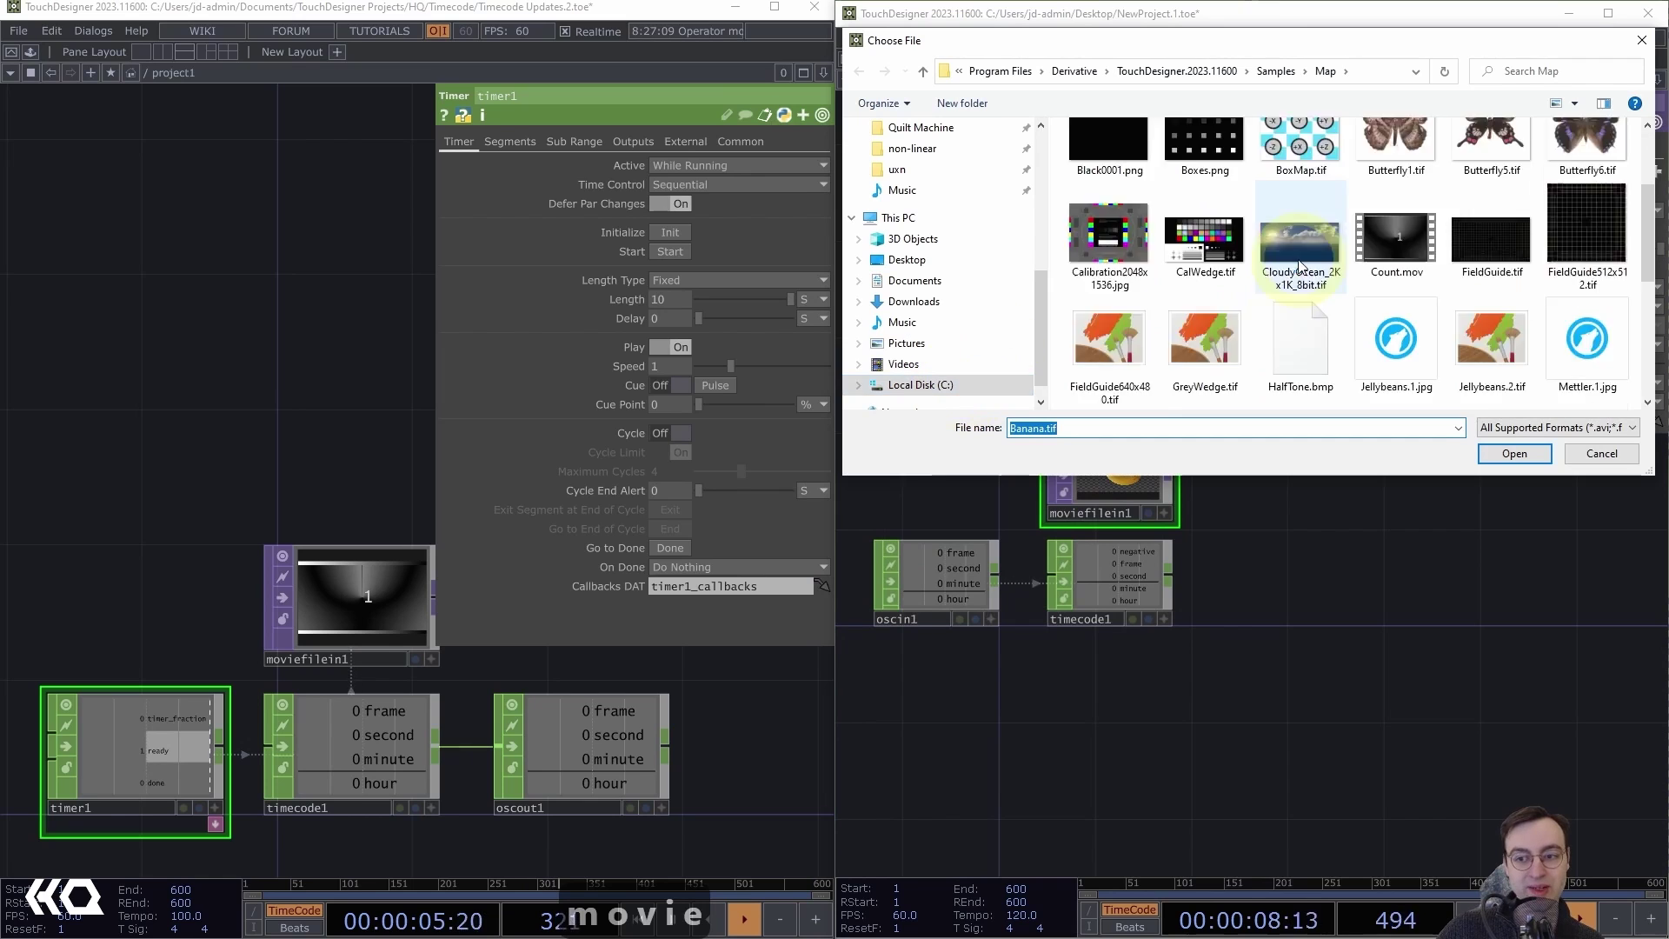
scroll(1299, 265, "down", 1)
double_click(1397, 187)
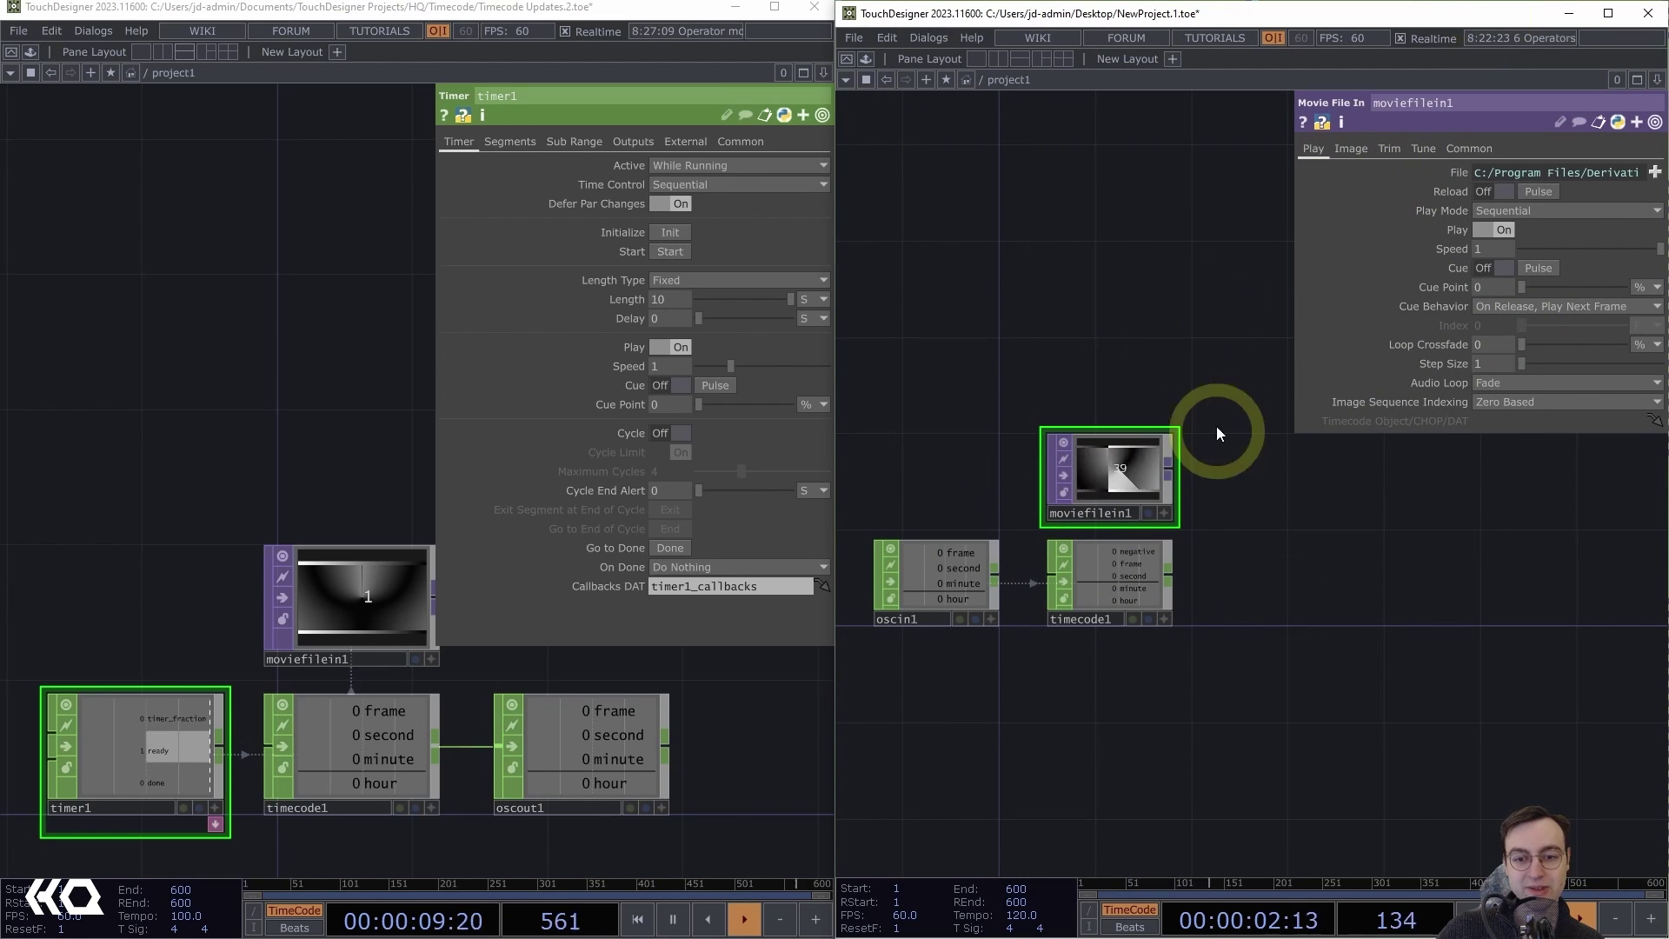
Set the play mode of the NewProject moviefilein1 to Timecode Object/CHOP/DAT and assign timecode1 as its timecode source
left_click(1519, 211)
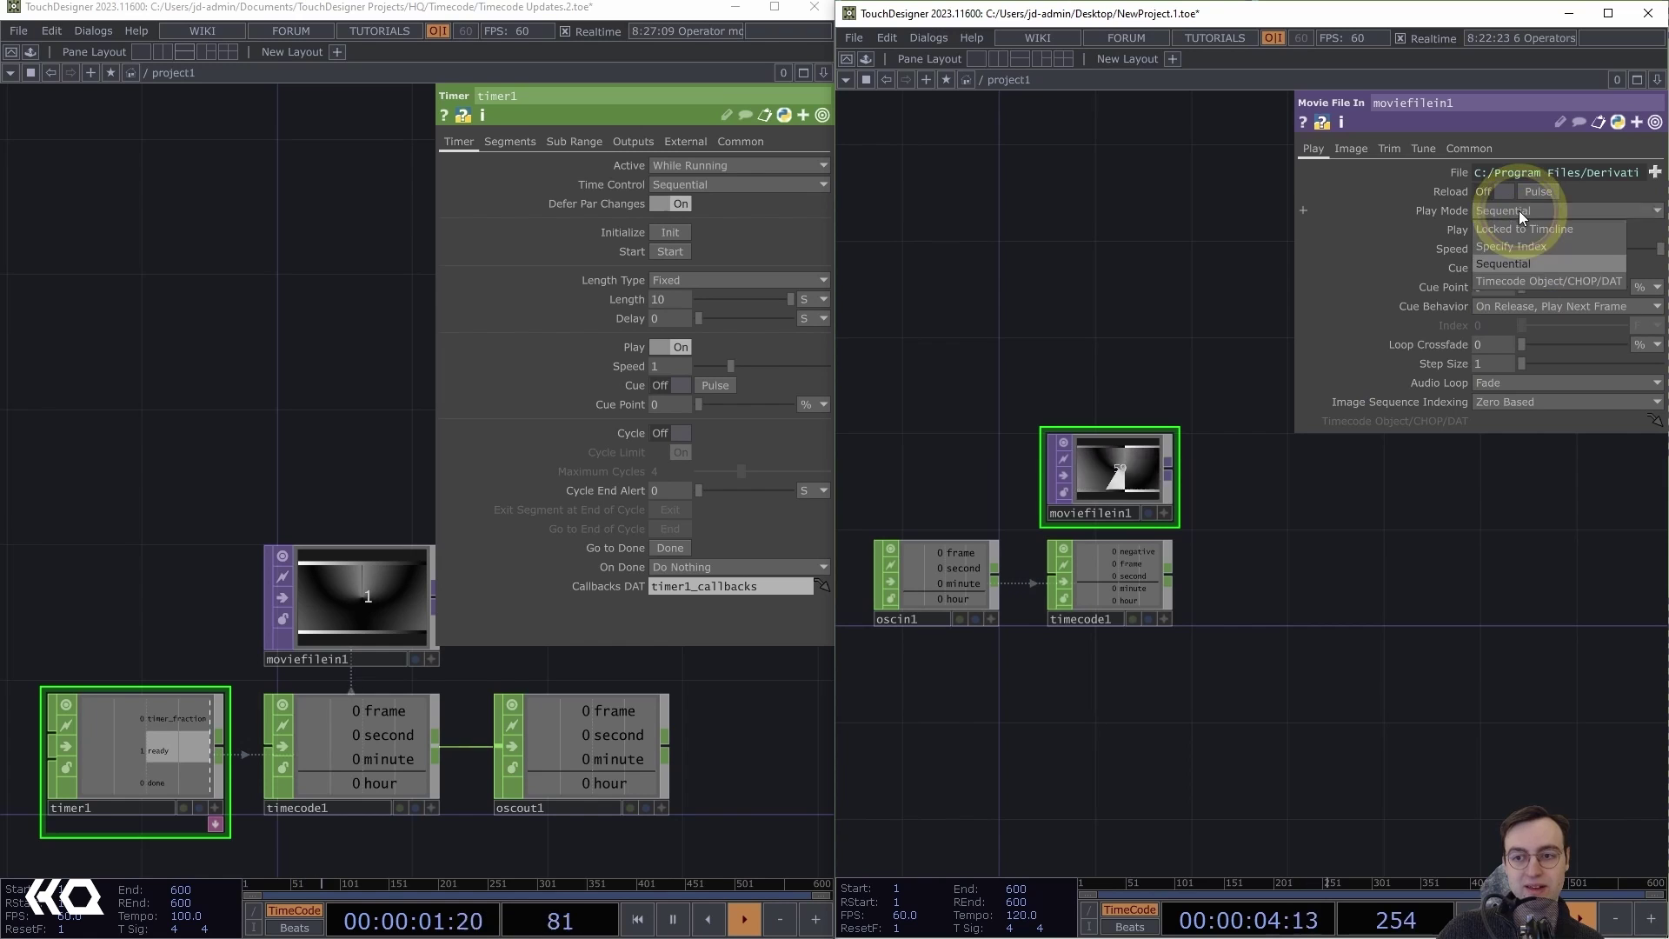
left_click(1513, 282)
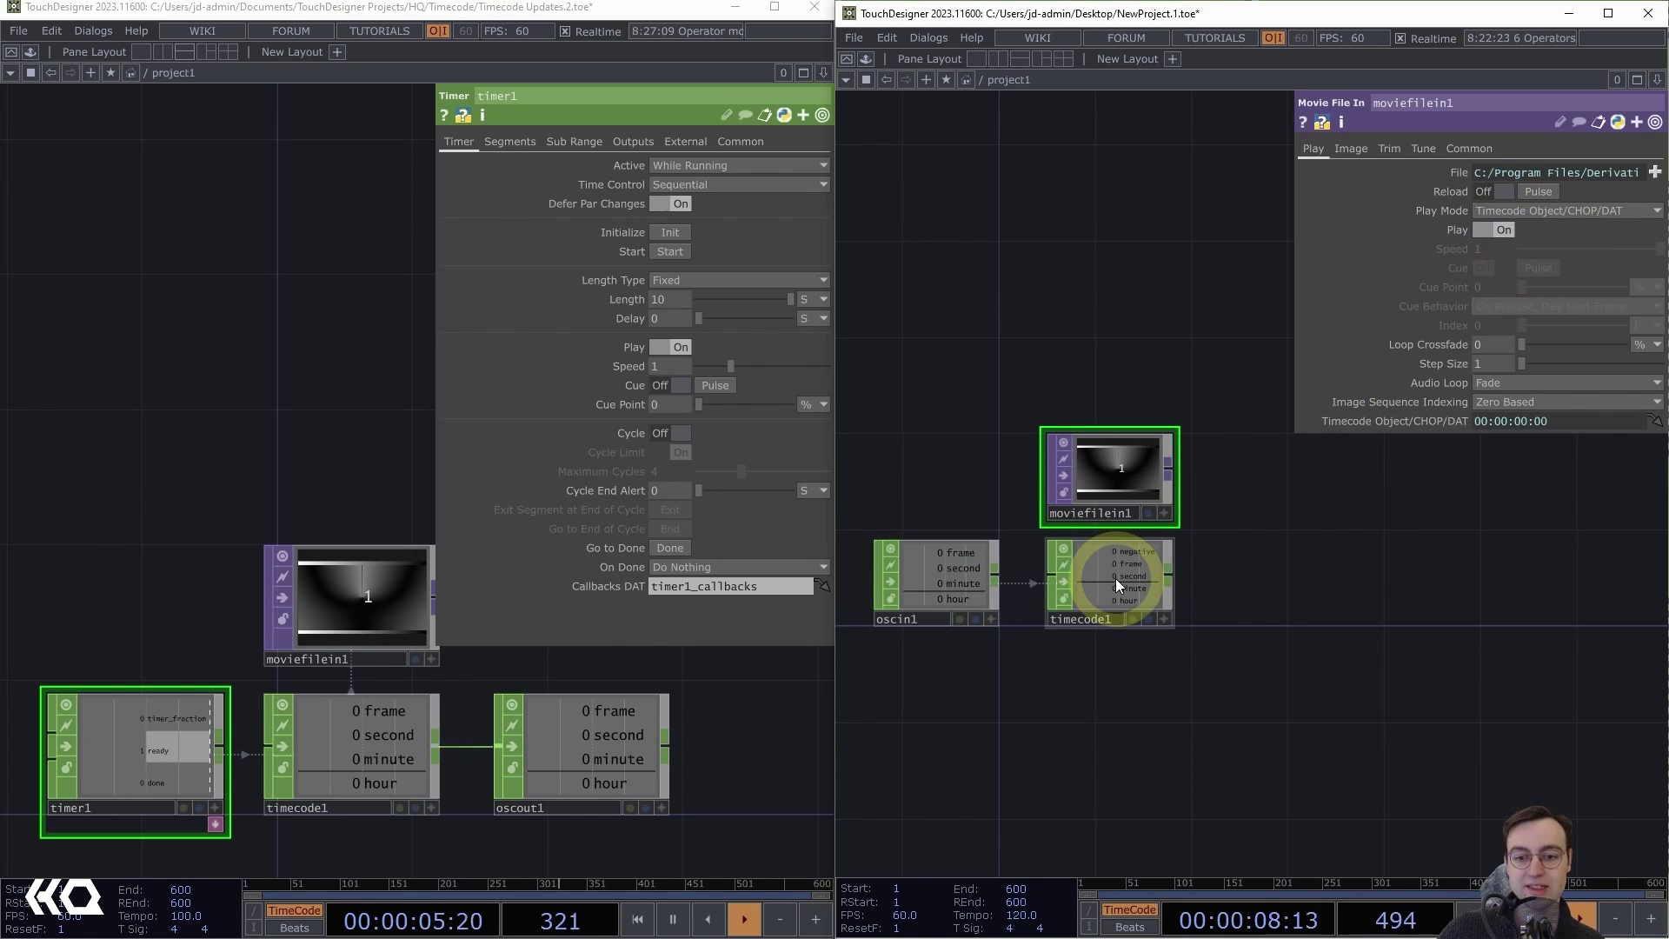
left_click_drag(1119, 587, 1527, 421)
left_click_drag(1117, 678, 1191, 635)
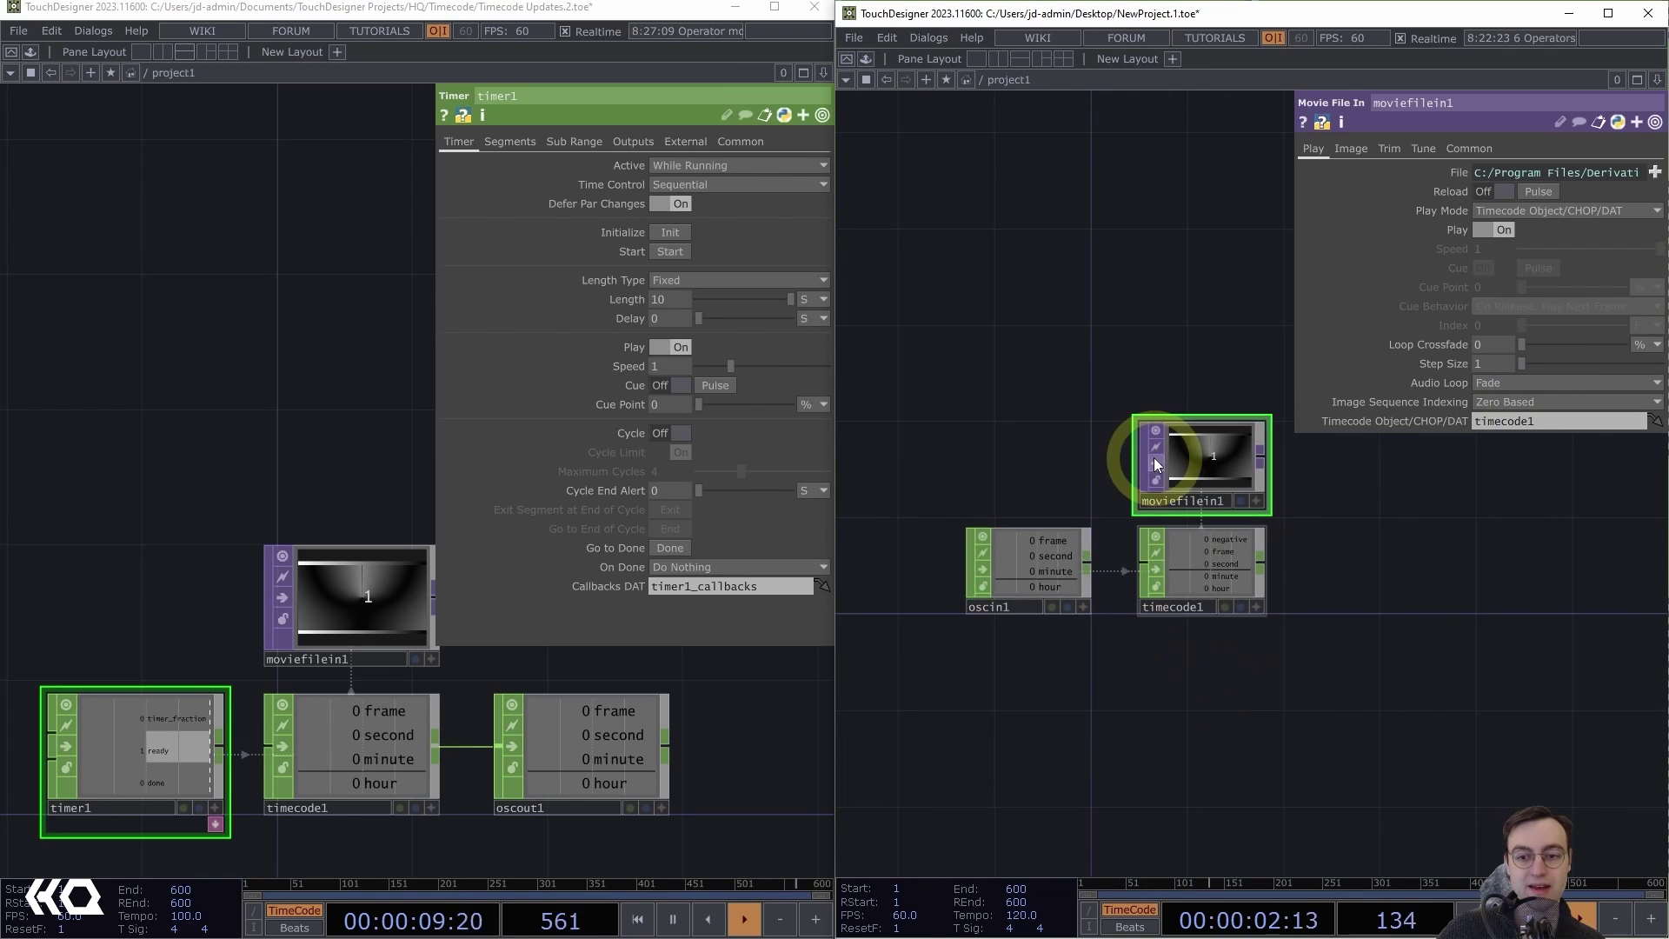
Open a floating viewer for the NewProject moviefilein1, then shrink it and place it above the network nodes
right_click(1197, 466)
left_click(1226, 465)
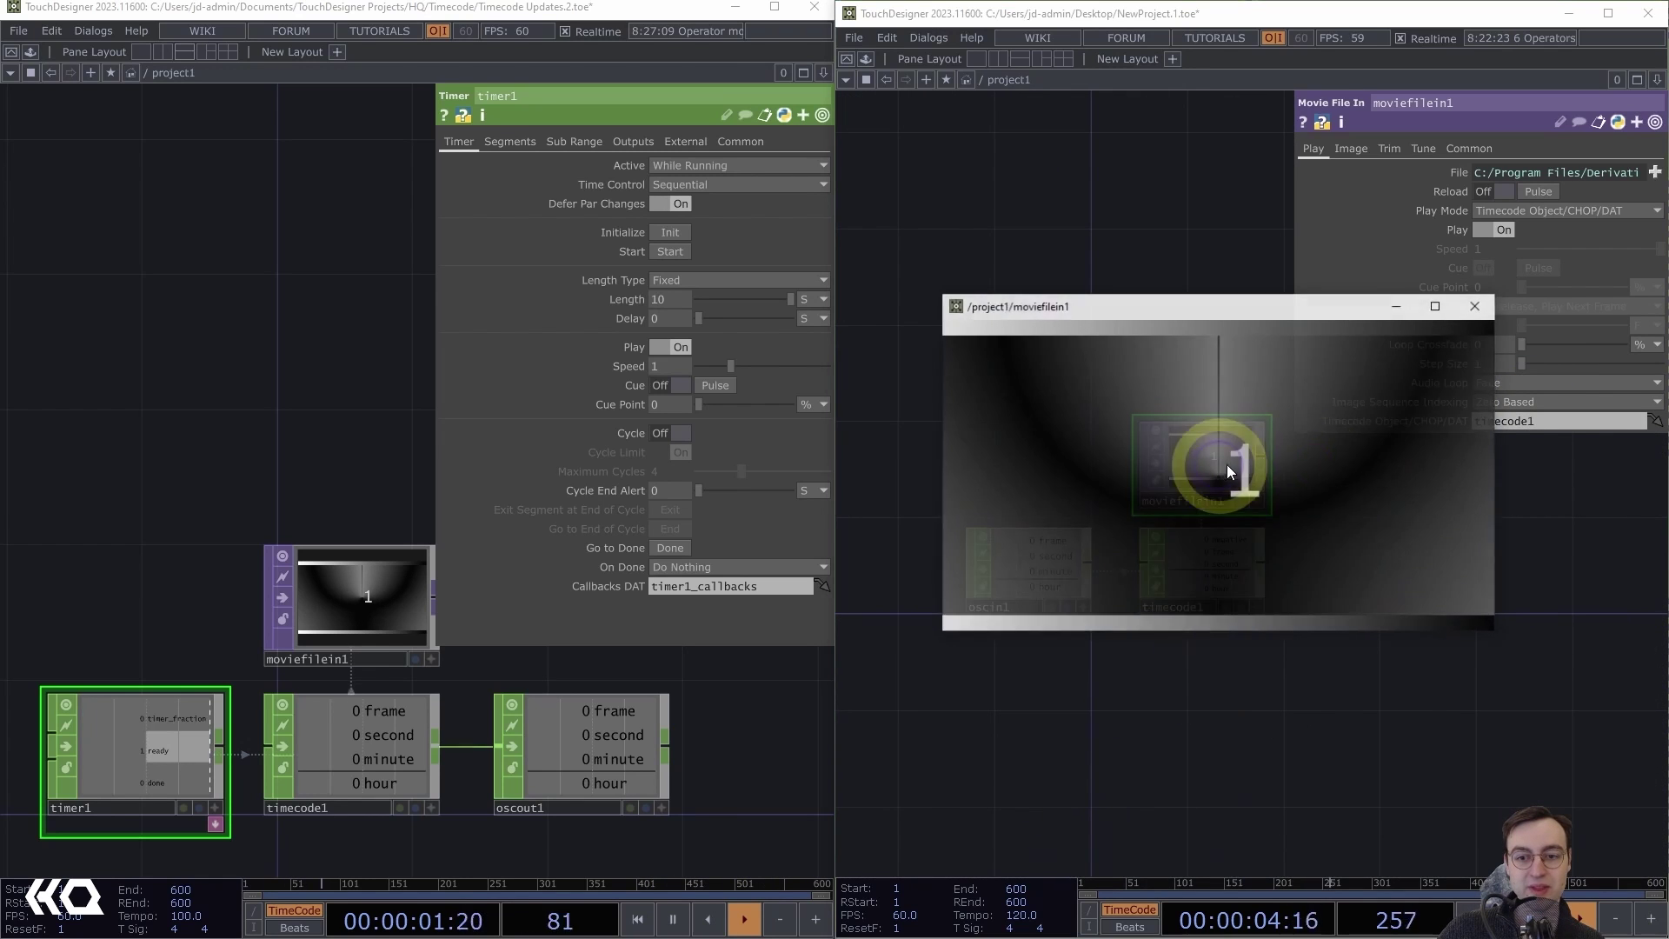
left_click_drag(1120, 310, 1025, 110)
left_click_drag(1396, 477, 1278, 383)
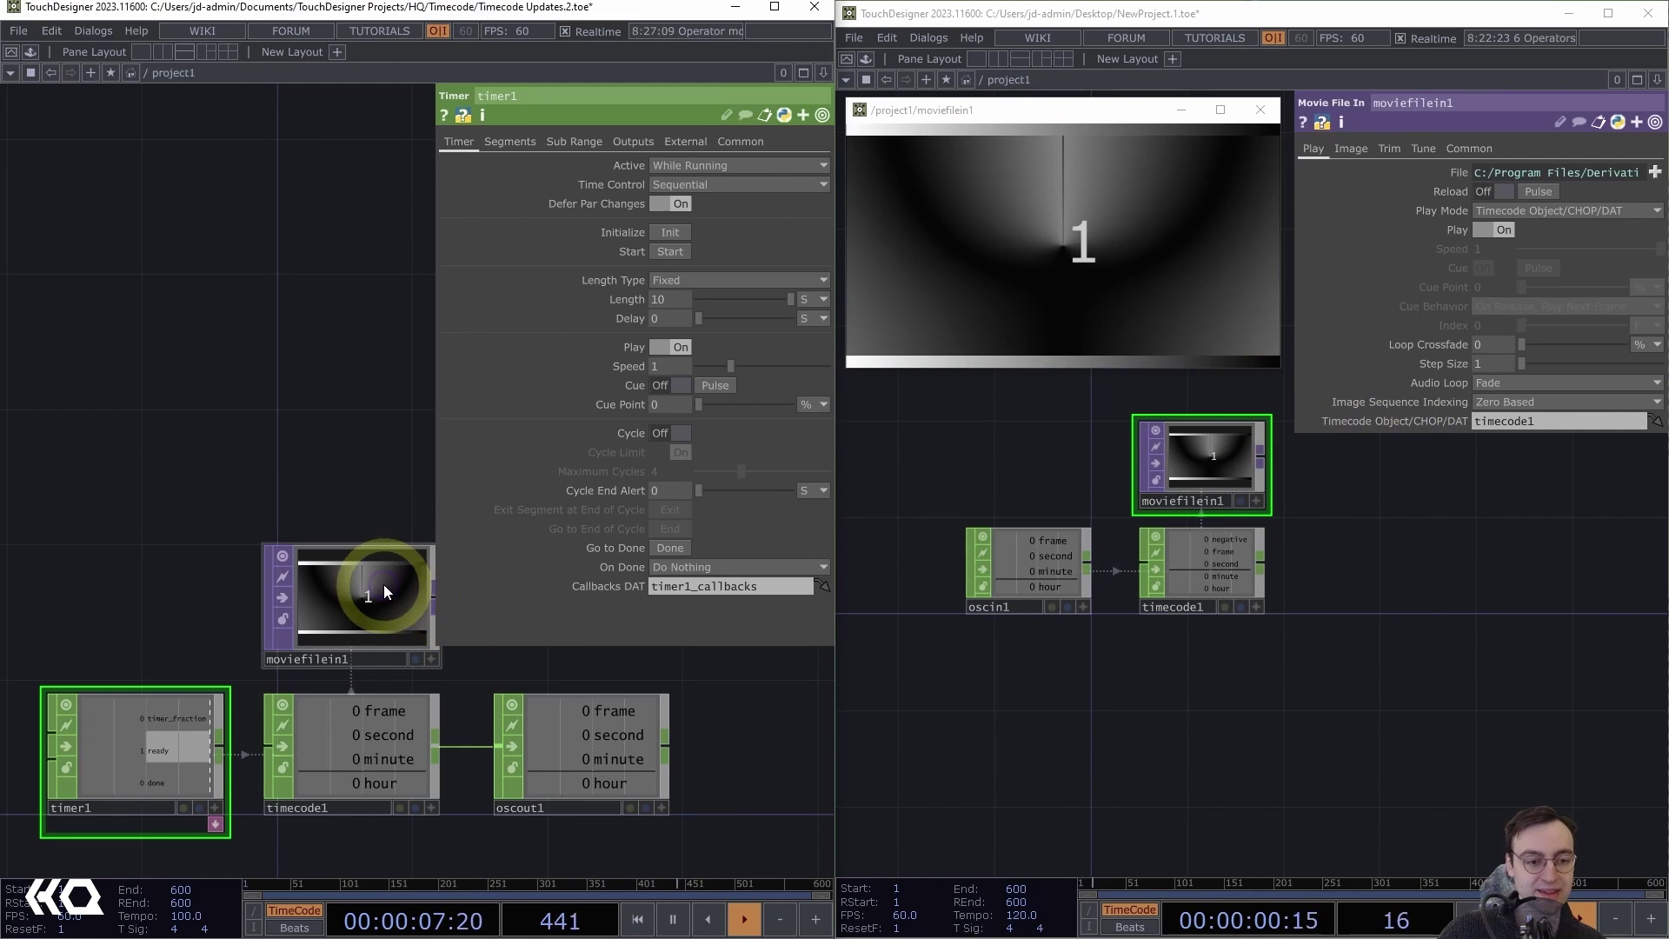
Open a floating viewer for moviefilein1 in the Timecode Updates project and match its size and height to the NewProject viewer
right_click(384, 584)
left_click(409, 581)
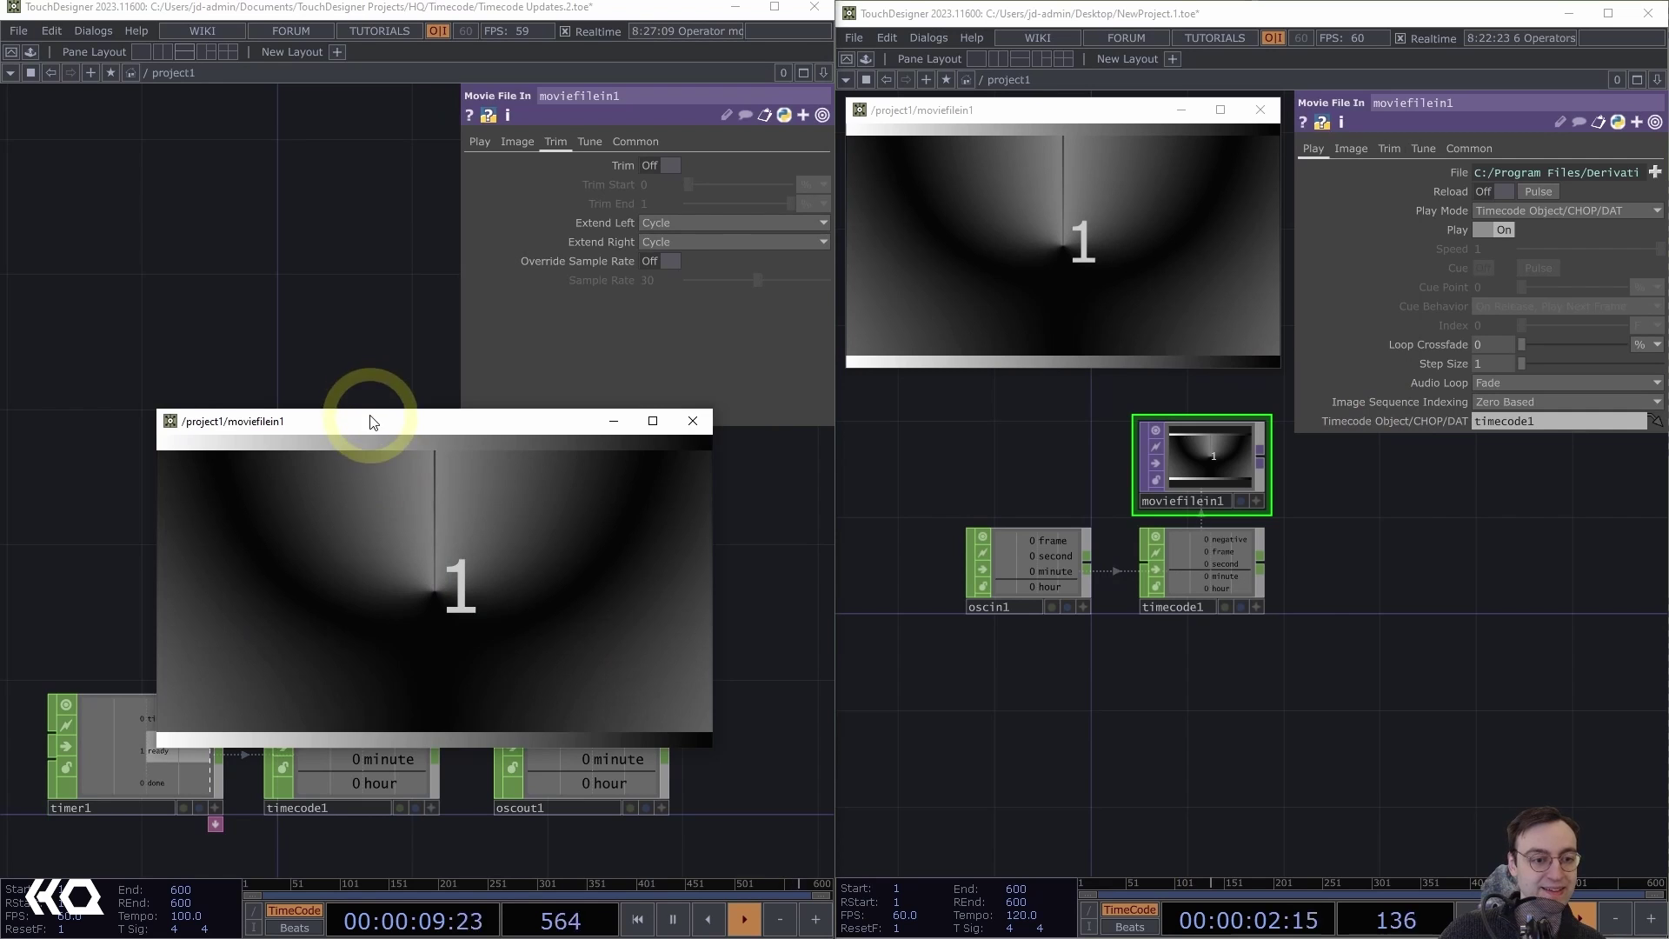
left_click_drag(372, 418, 228, 103)
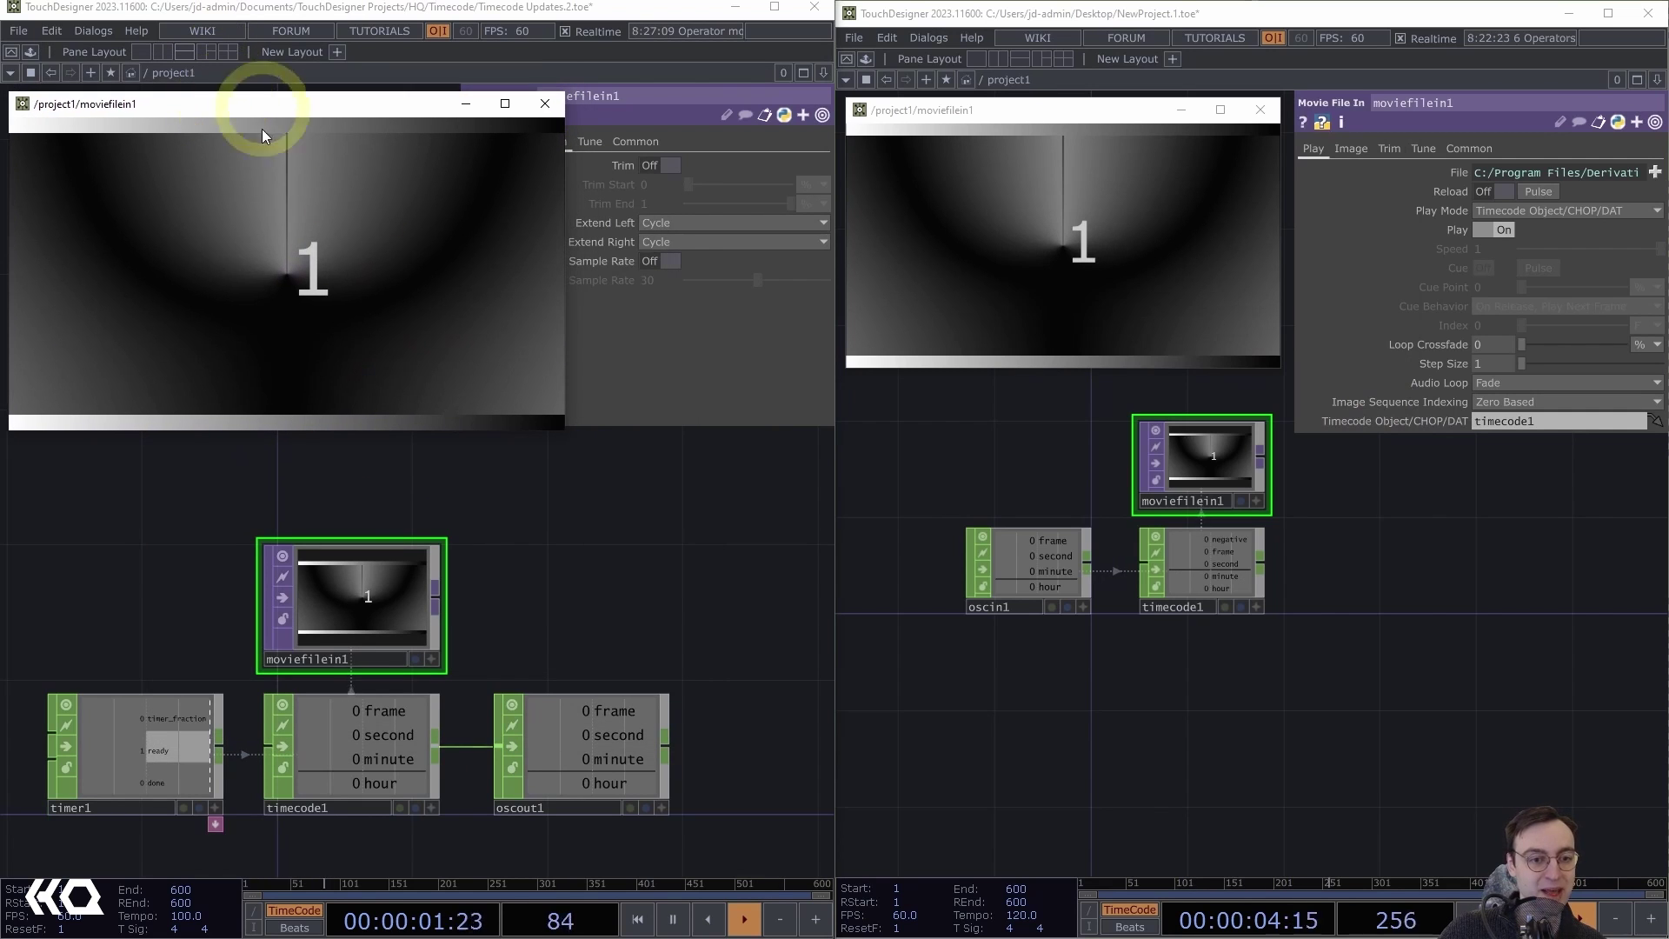
left_click_drag(565, 429, 459, 416)
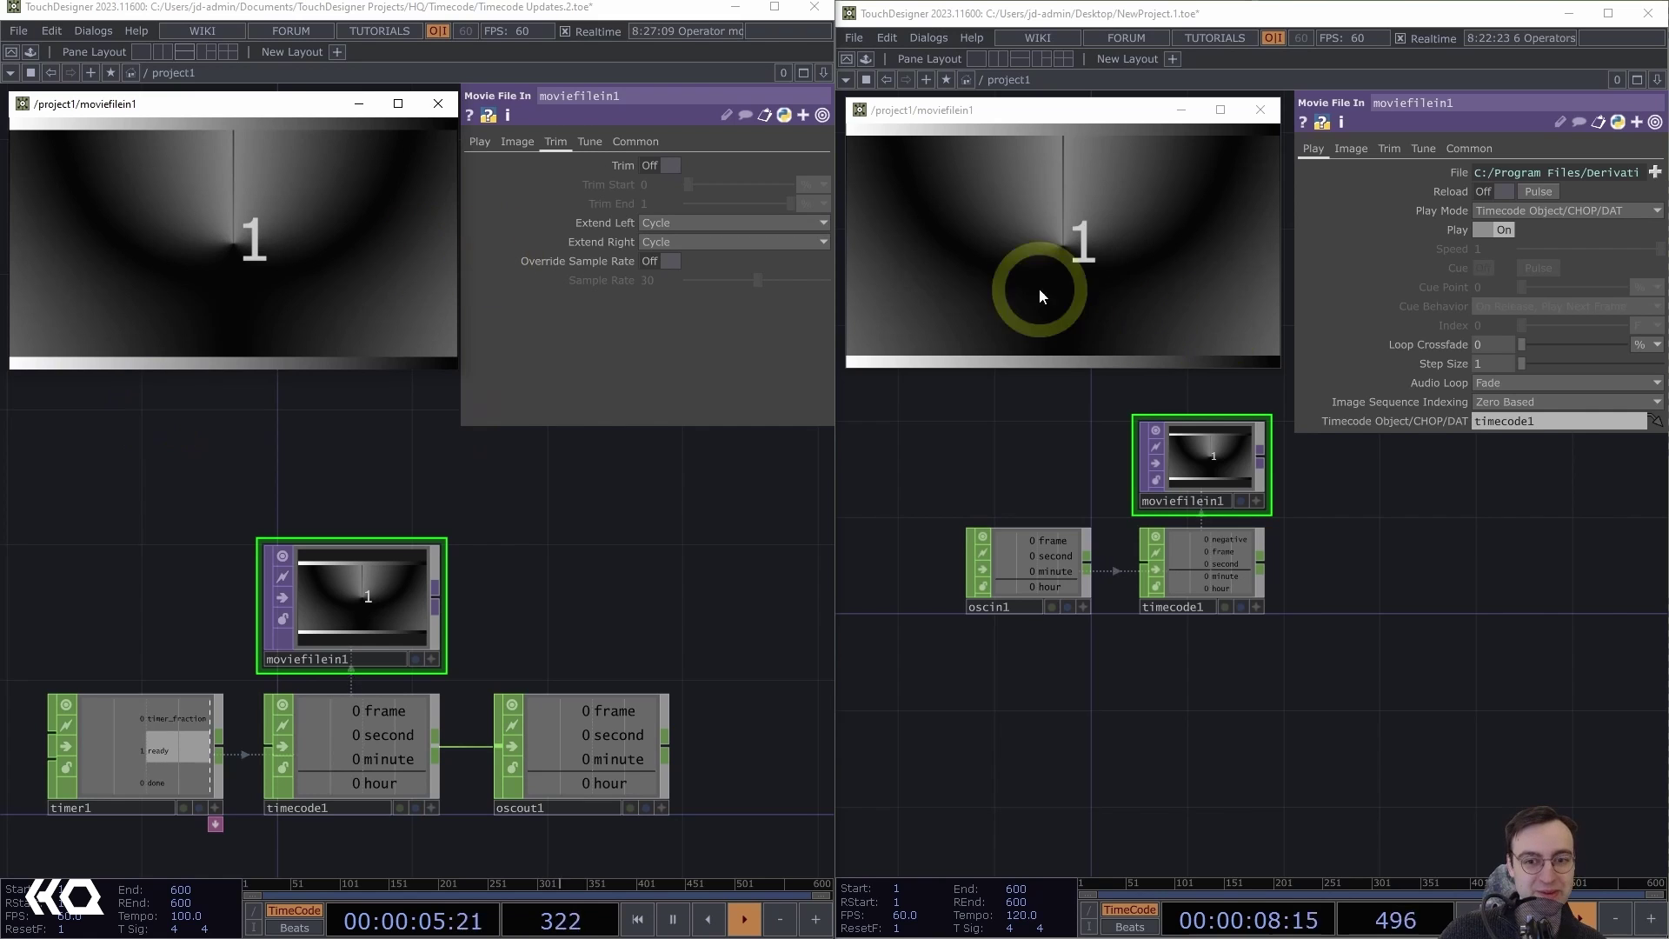
left_click(1000, 232)
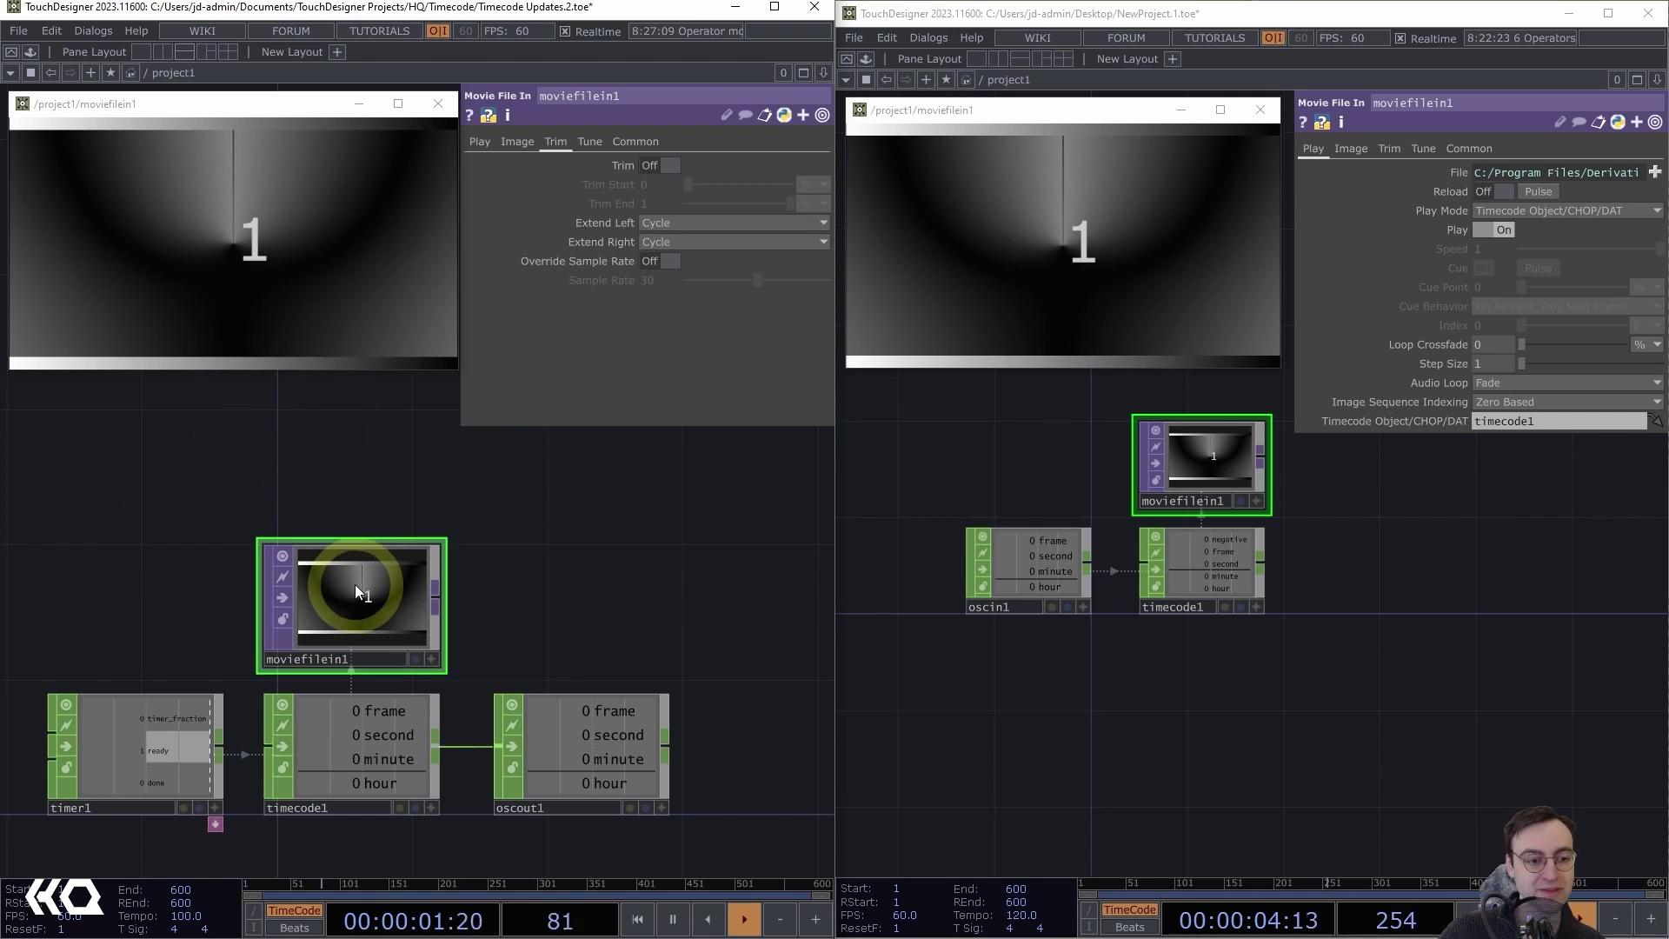
left_click(191, 104)
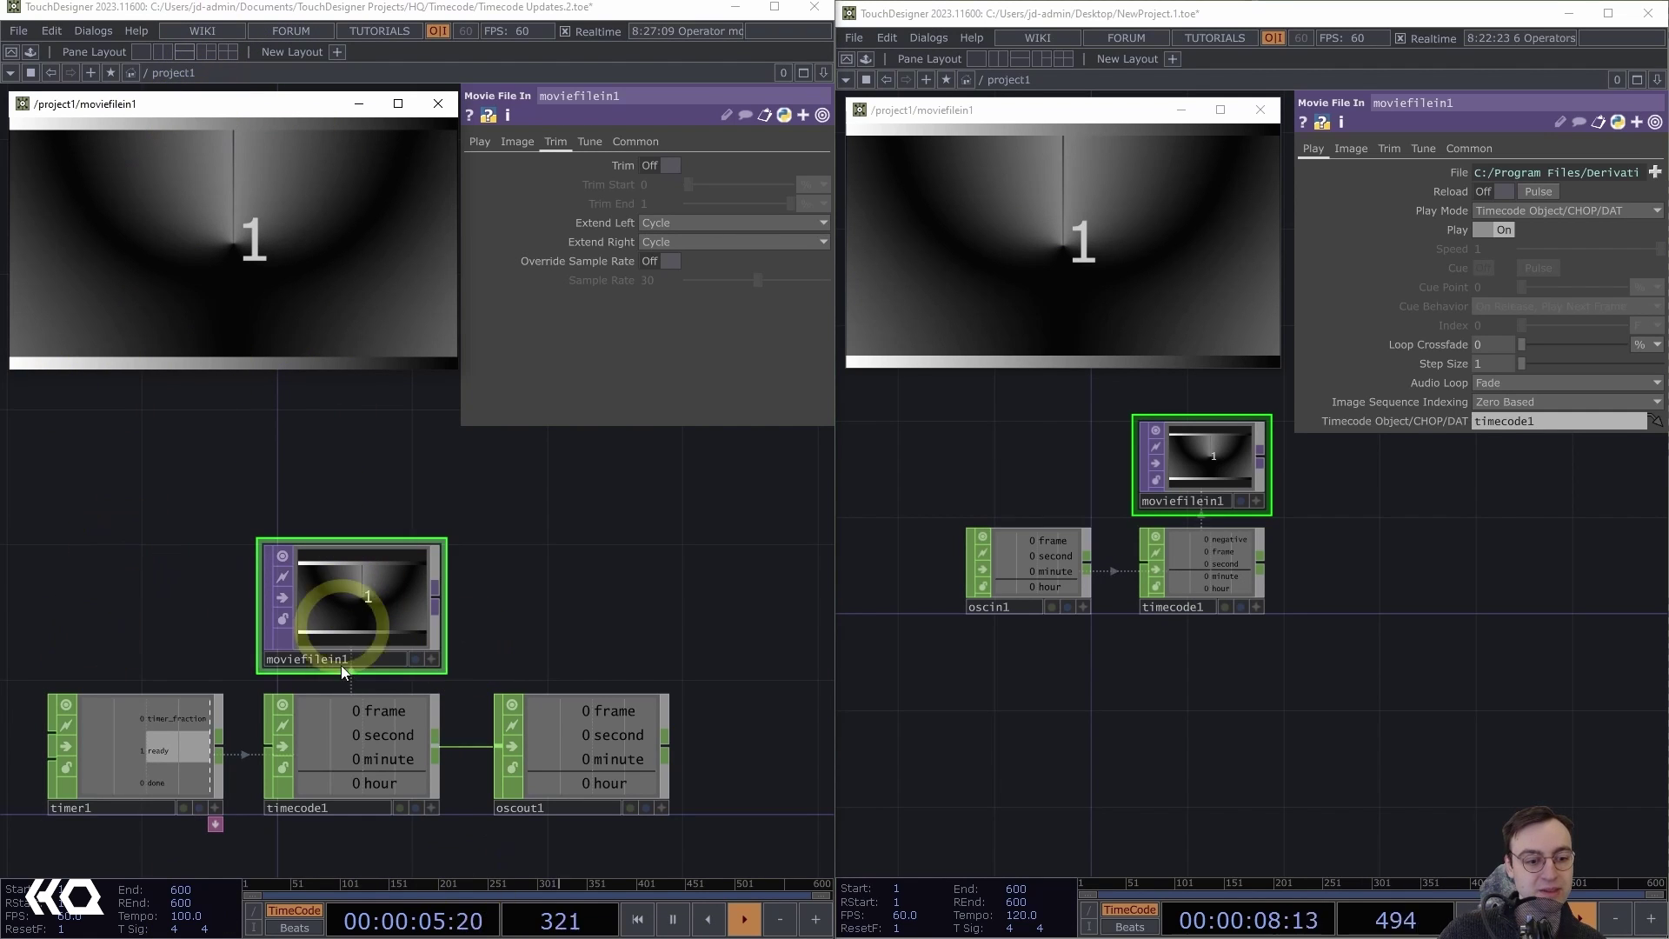
Start timer1 in the Timecode Updates project to play both movies, then turn its Play off to pause them
left_click(107, 736)
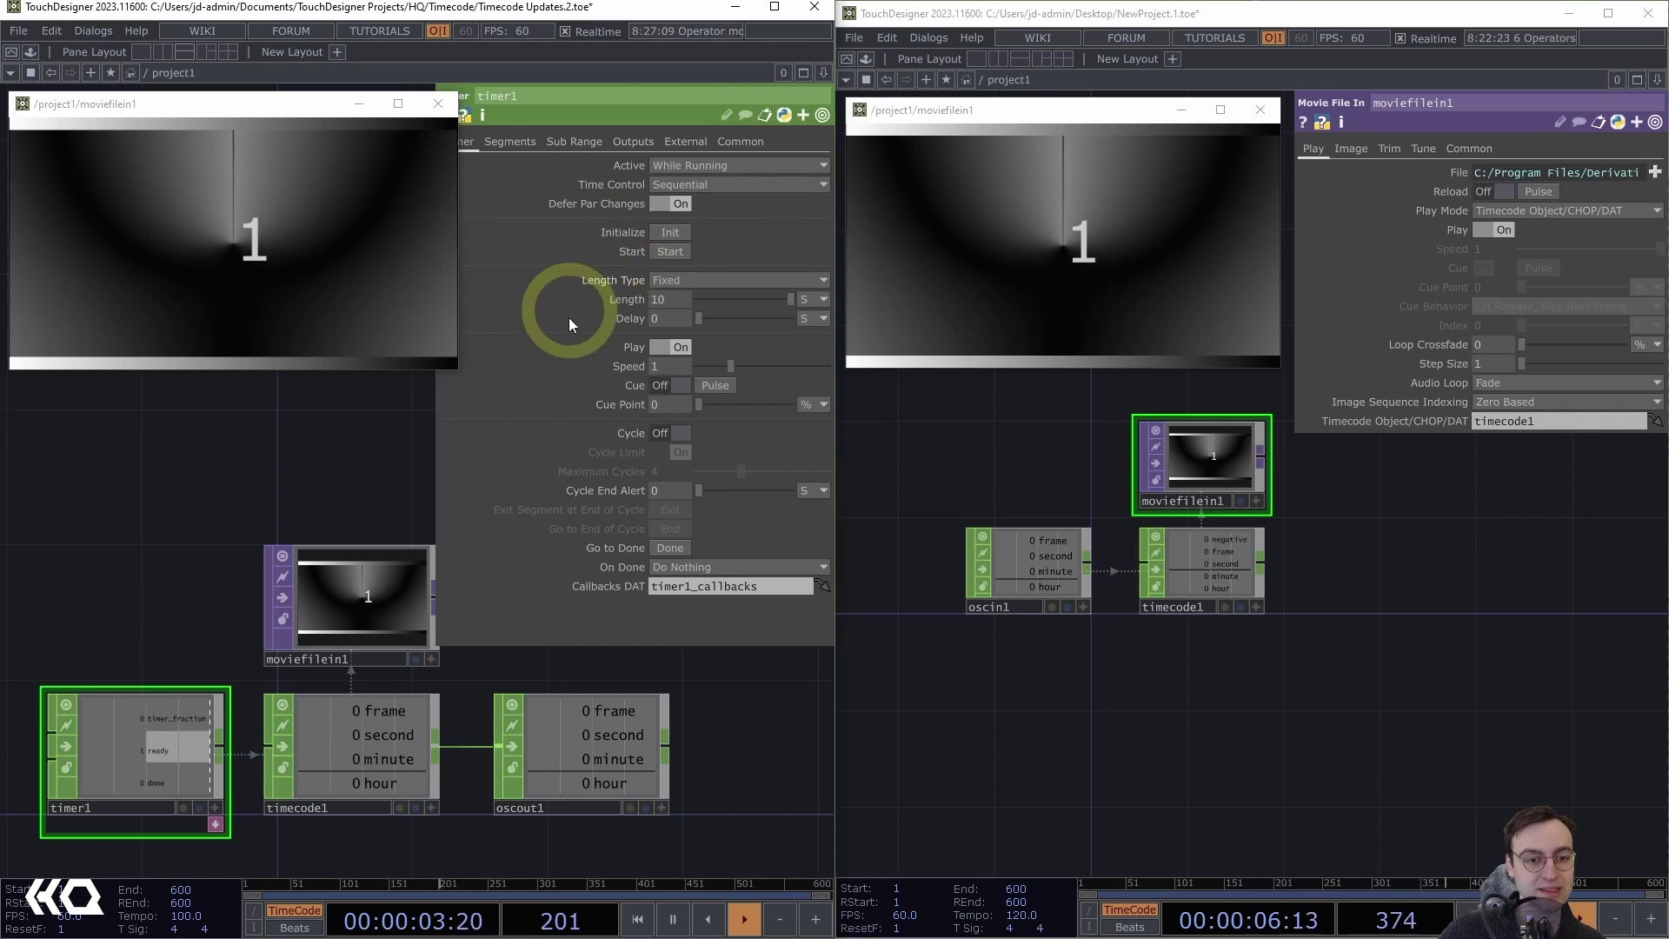
left_click(669, 252)
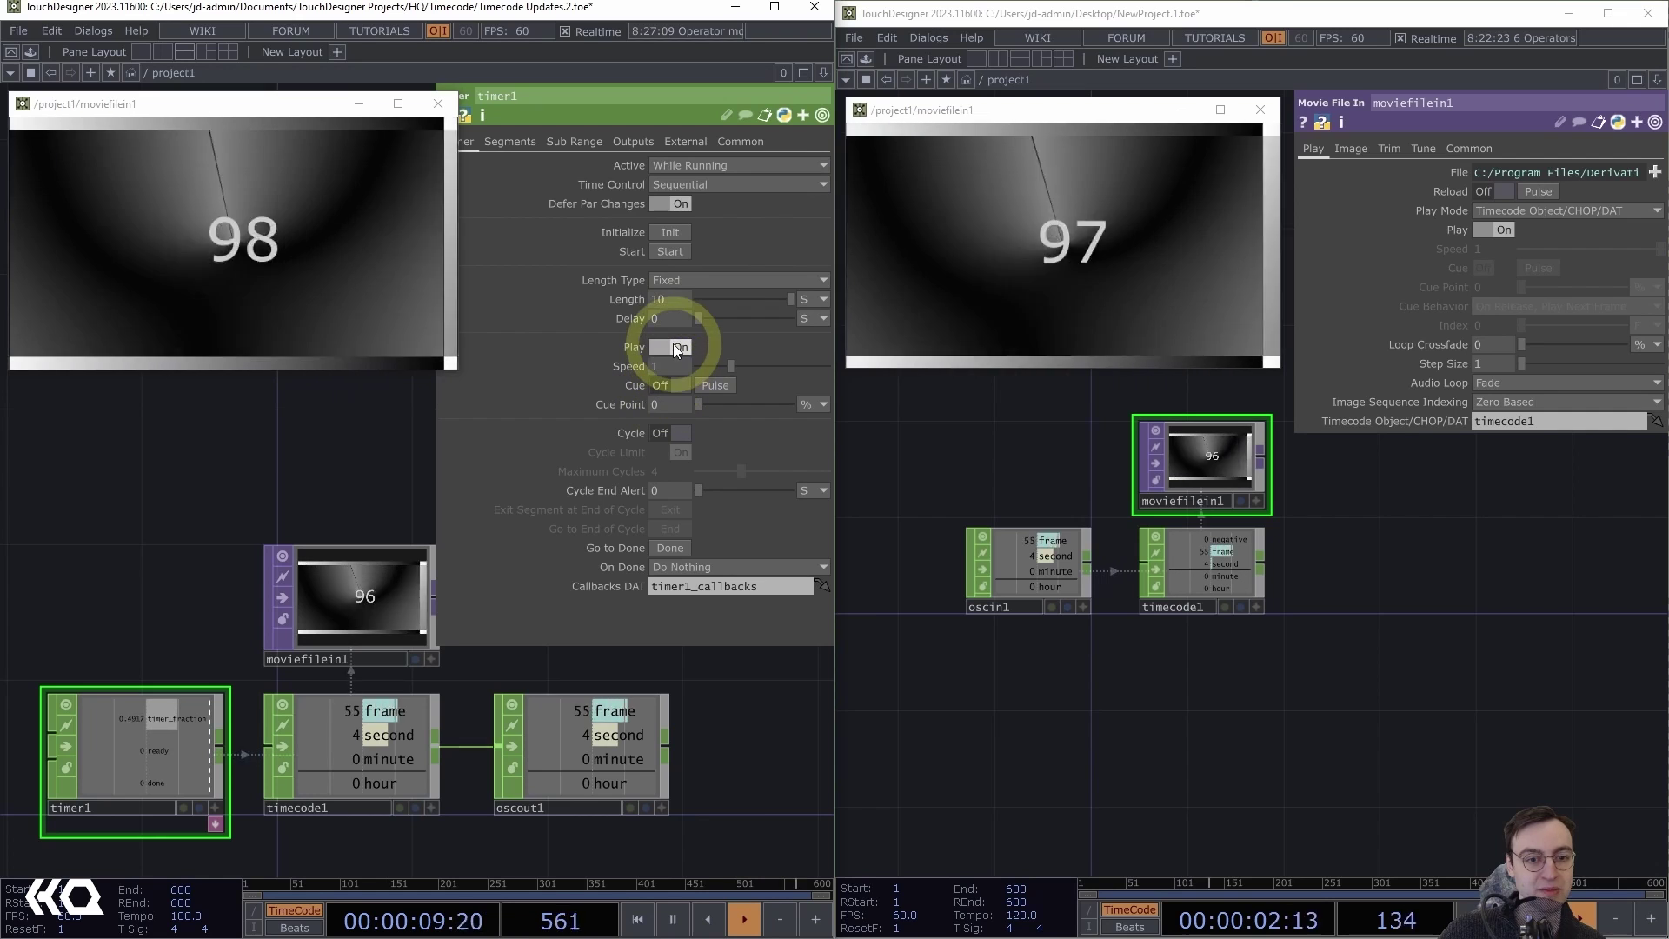
left_click(673, 345)
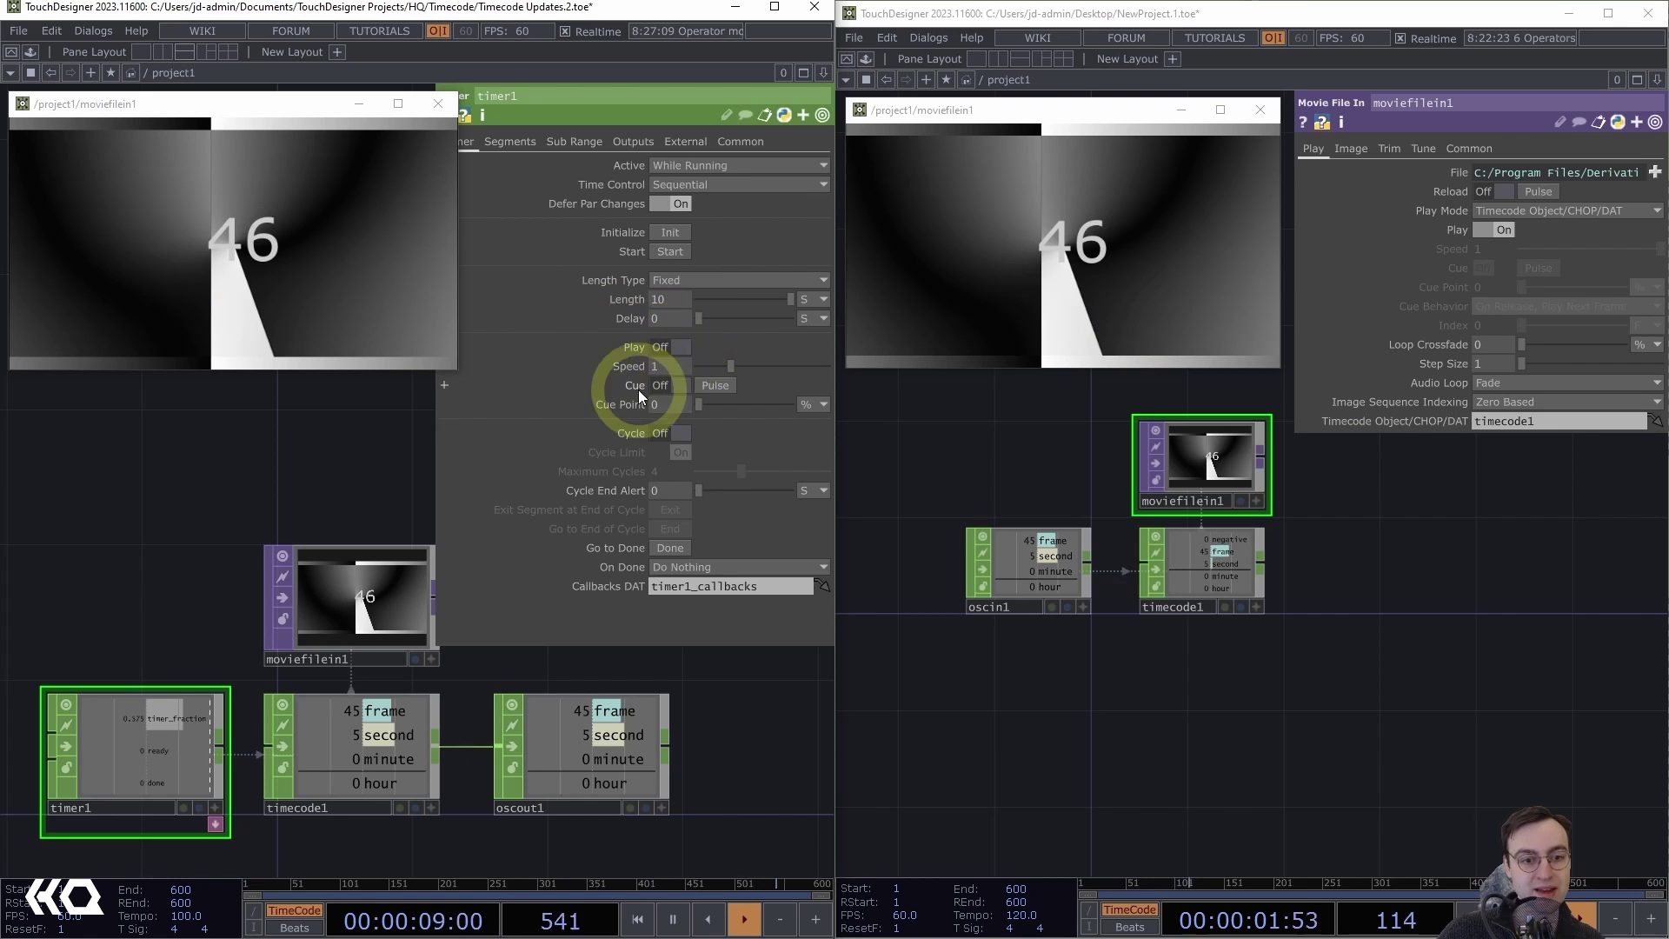
Turn on Cue for timer1 and scrub its cue point back and forth to drive both movies
left_click(681, 385)
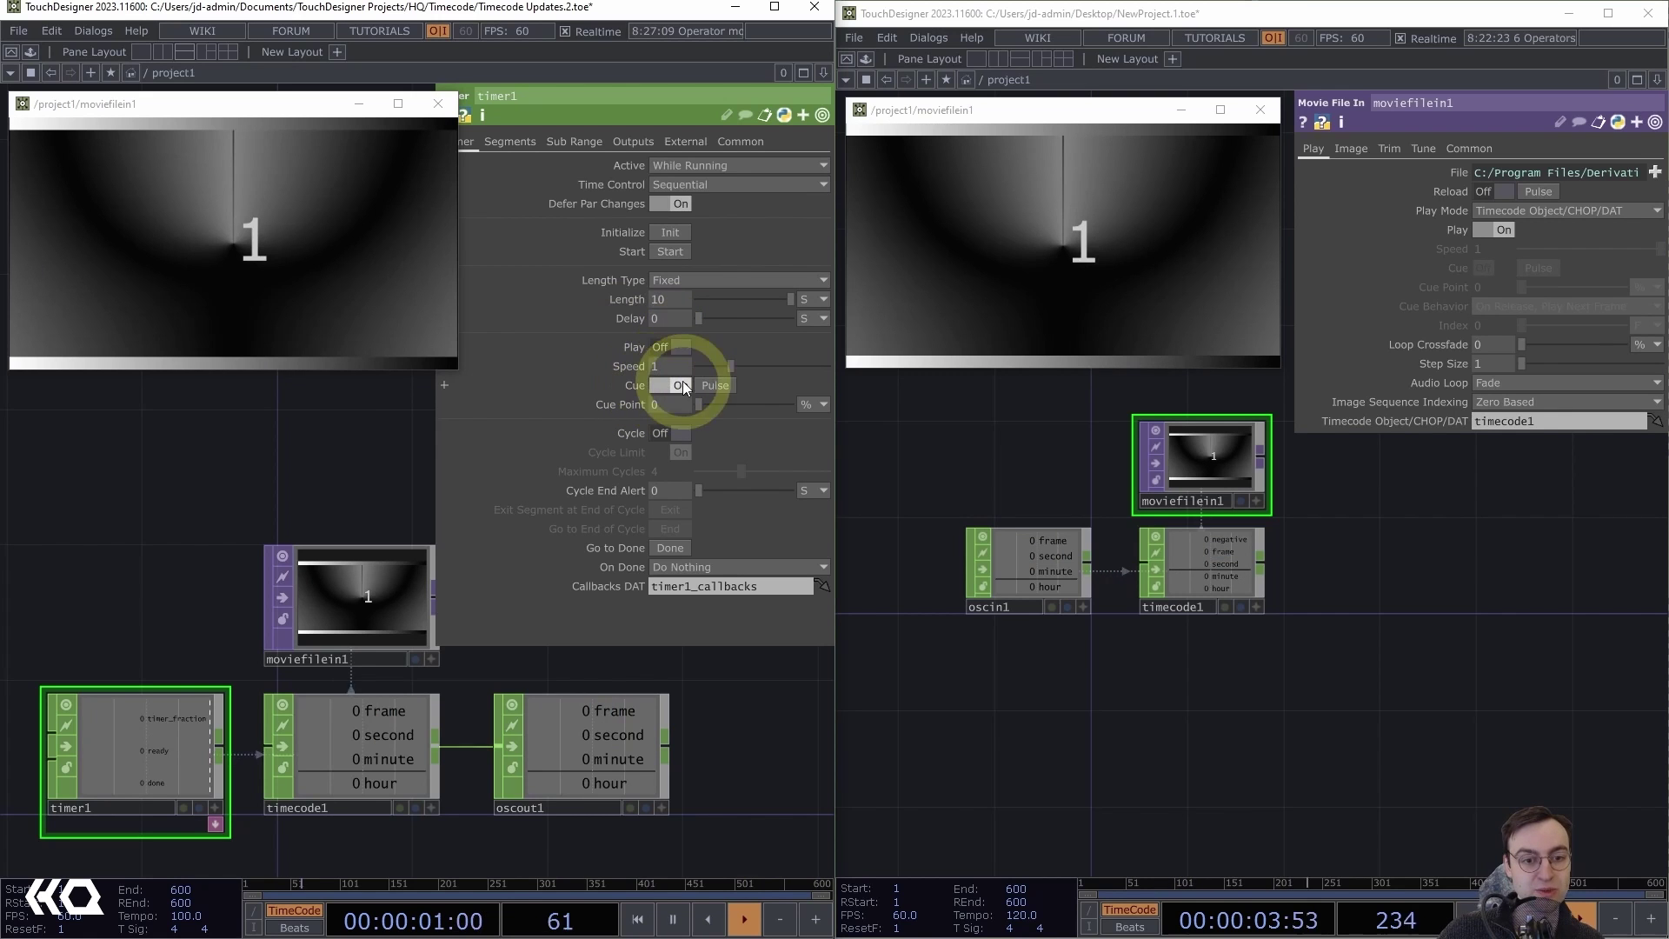
mouse_move(716, 405)
left_mouse_down()
mouse_move(796, 403)
mouse_move(740, 413)
left_mouse_up()
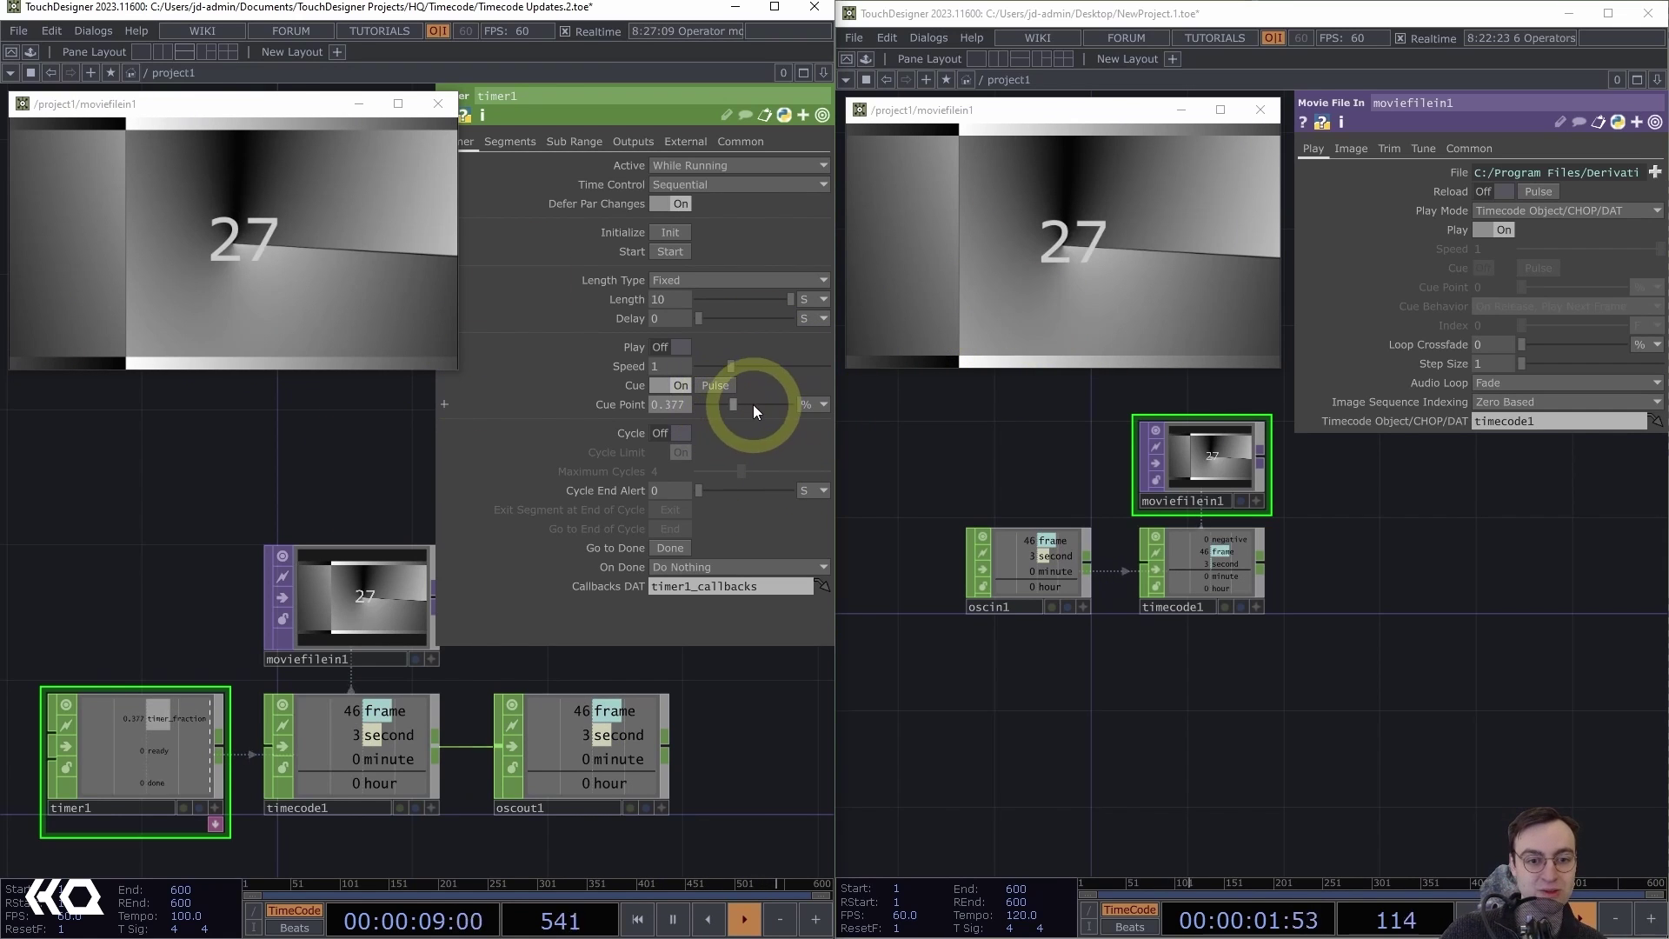
left_click_drag(755, 404, 713, 410)
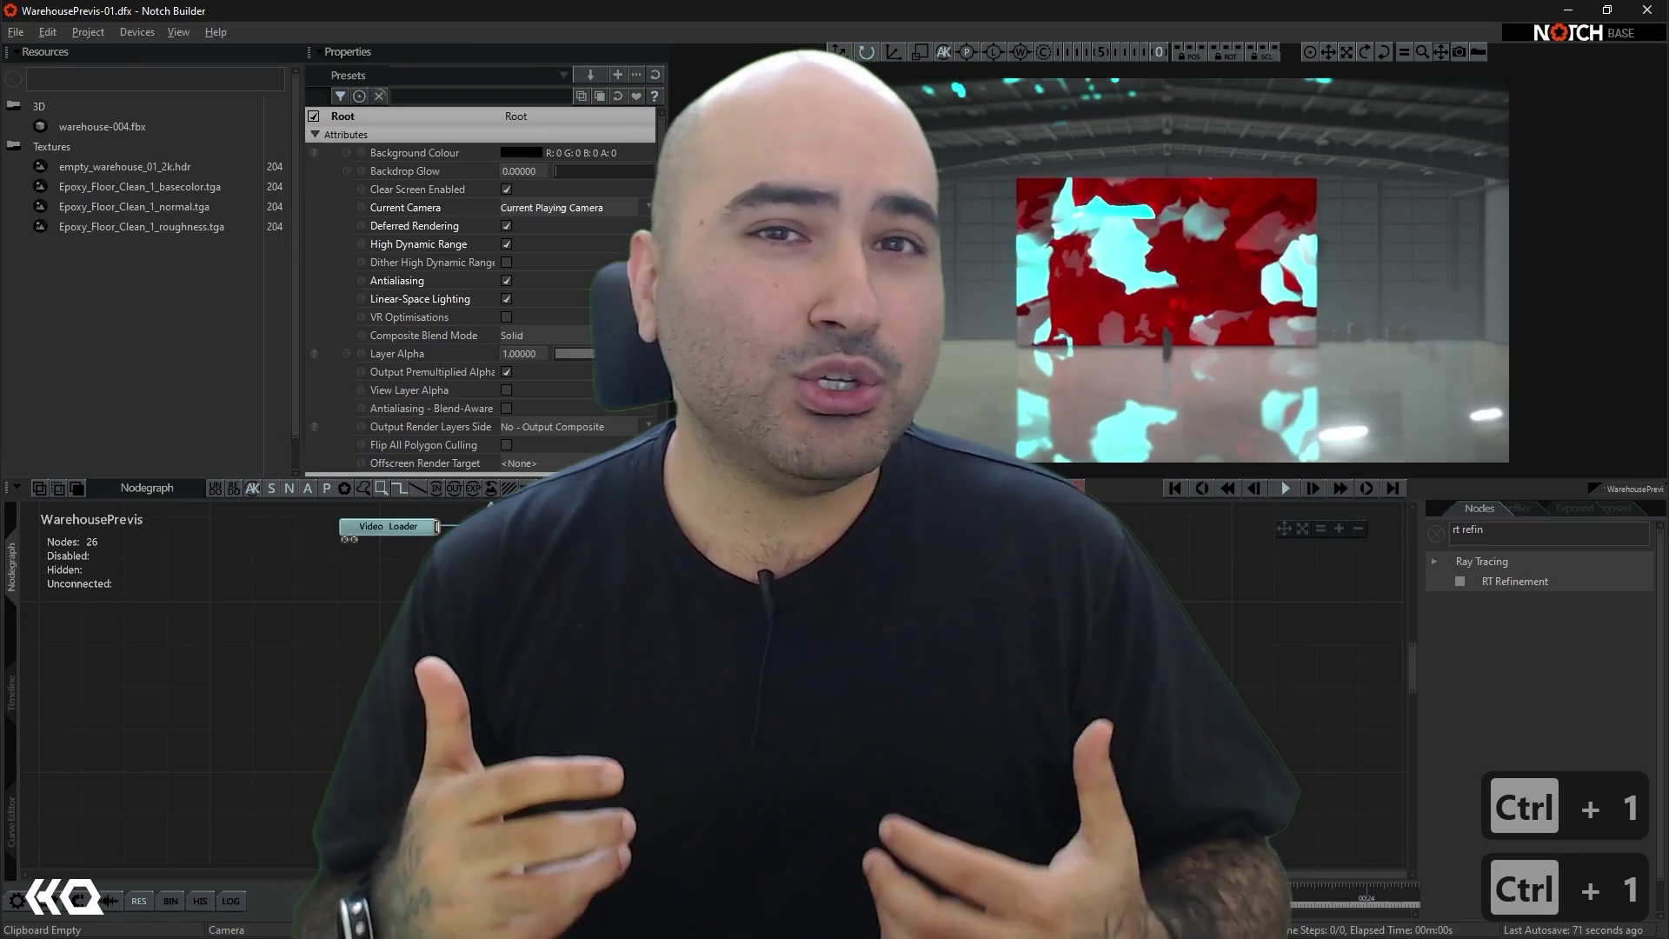
key("ctrl+1")
key("ctrl+1")
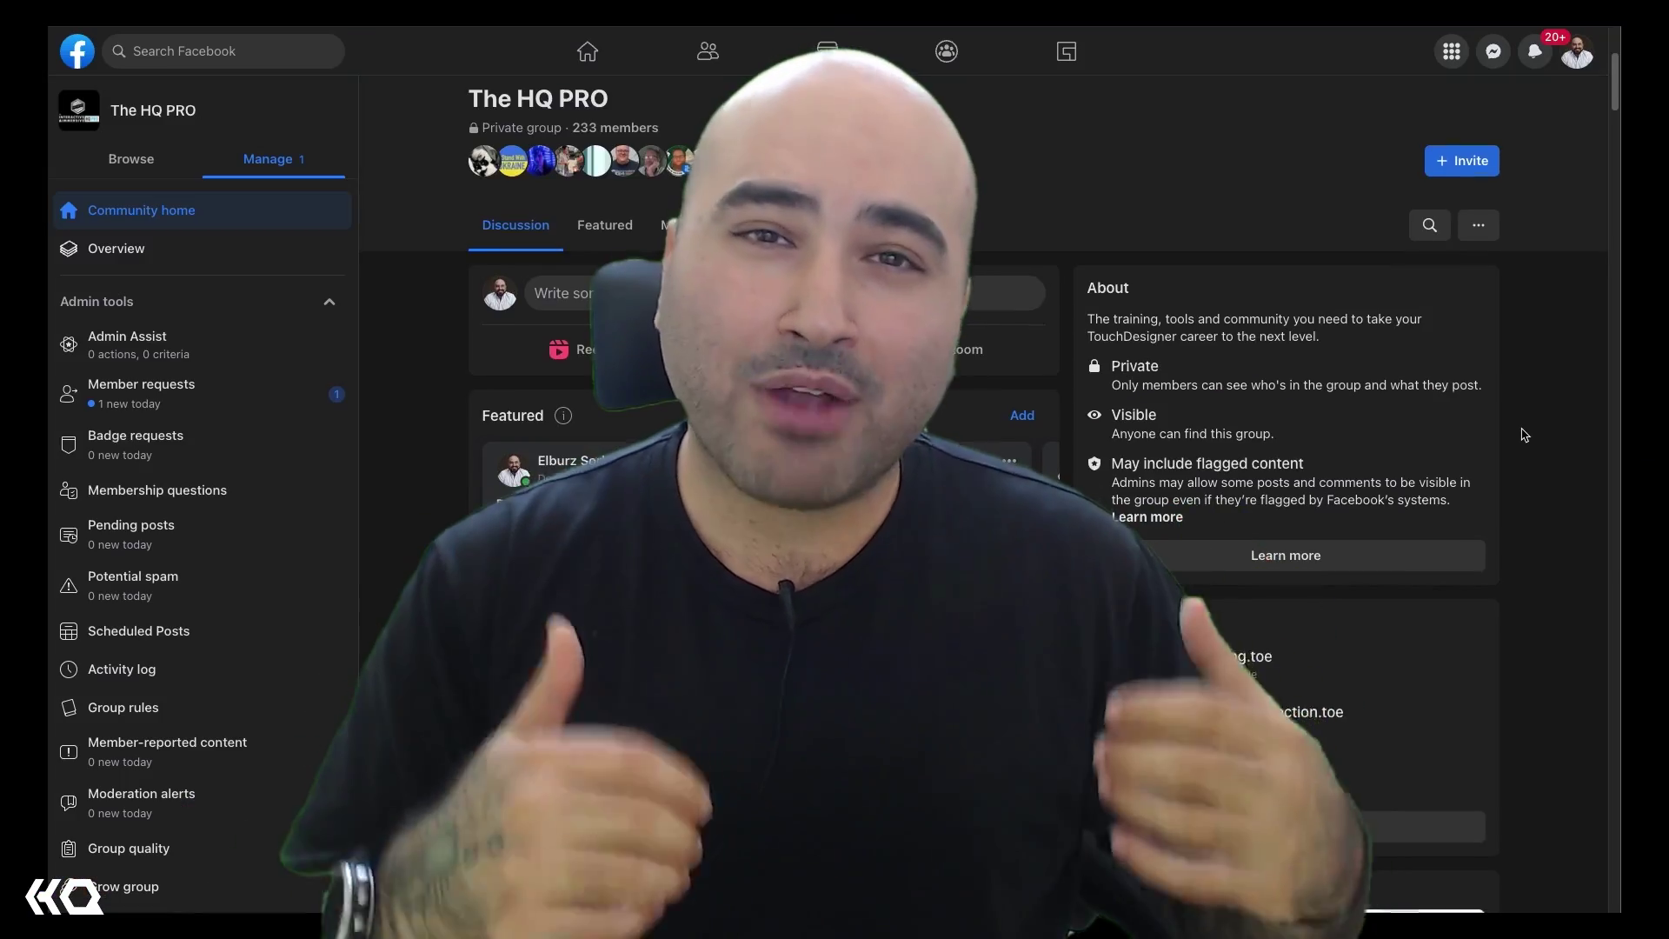
scroll(1524, 435, "down", 3)
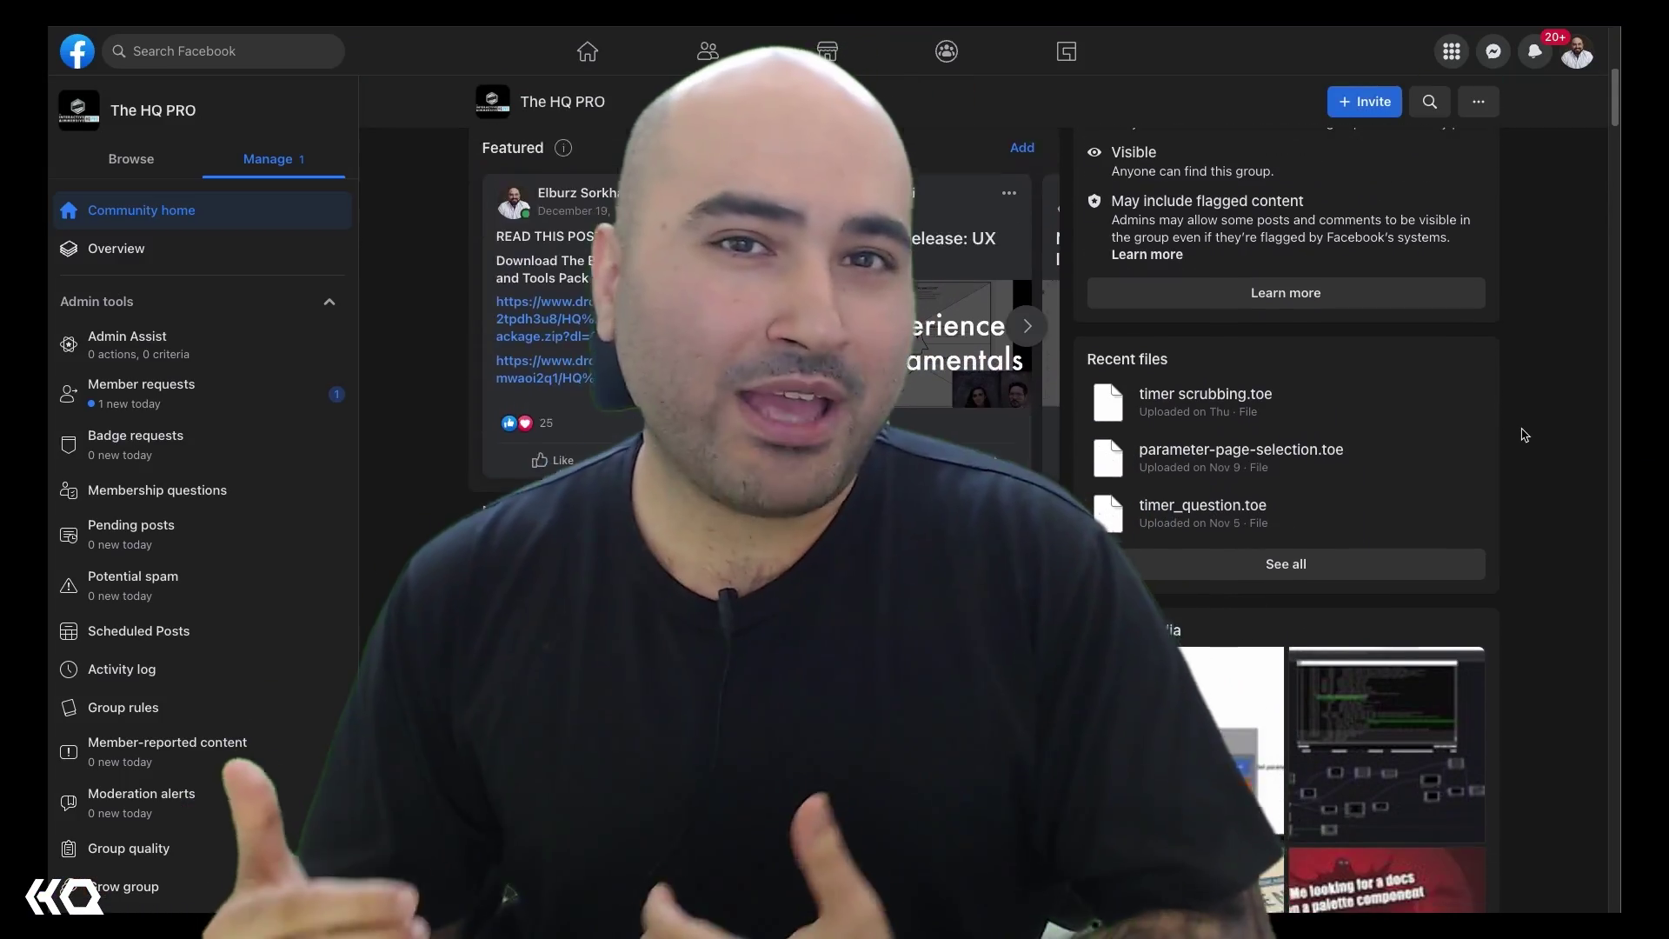